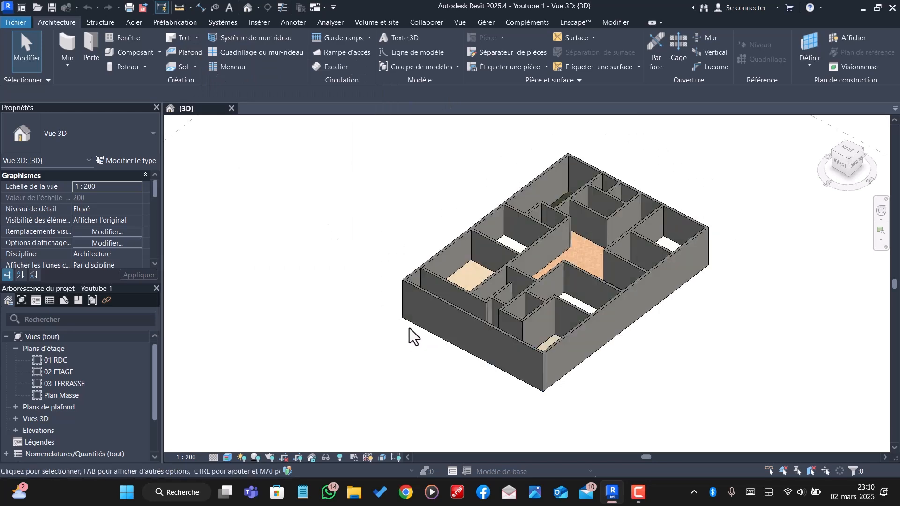
- Examine the house's room layout, walls and floor finishes in the 3D view from several angles
scroll(502, 259, "up", 2)
scroll(337, 215, "down", 1)
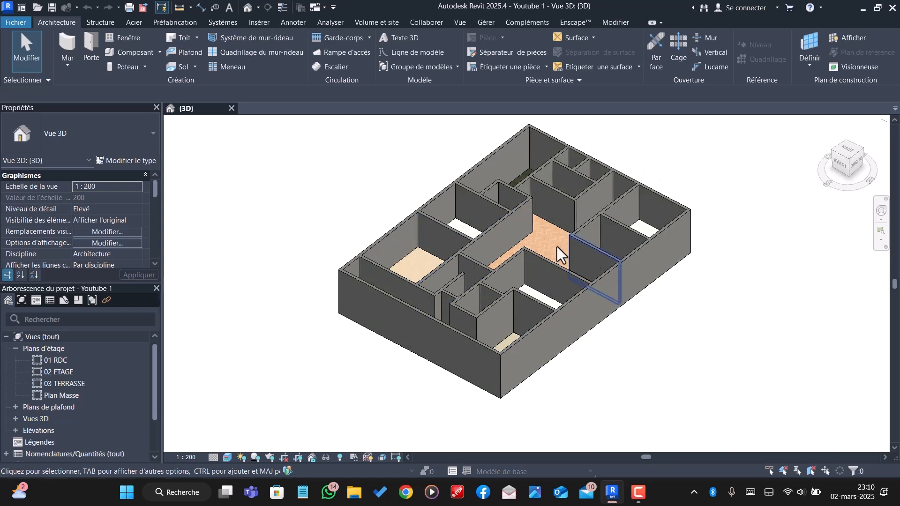
scroll(557, 246, "up", 1)
scroll(448, 252, "down", 3)
scroll(437, 327, "up", 1)
scroll(450, 365, "down", 3)
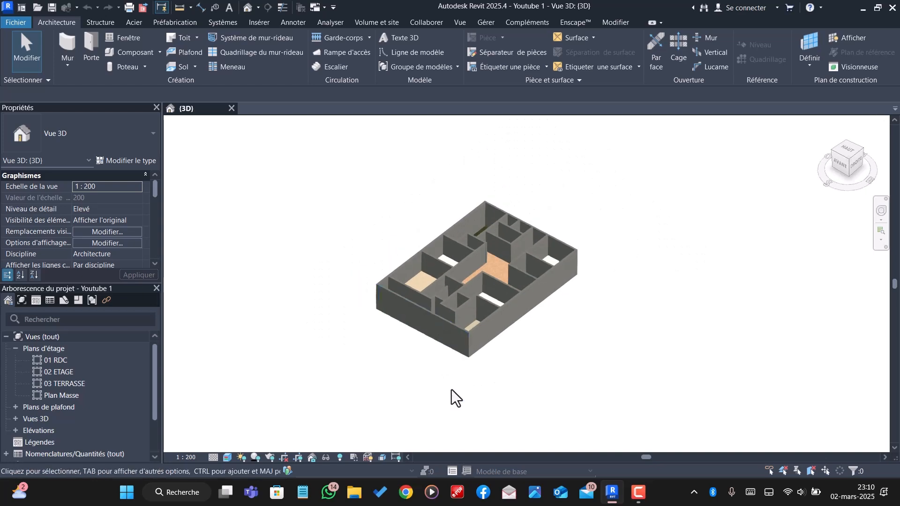
scroll(445, 300, "up", 4)
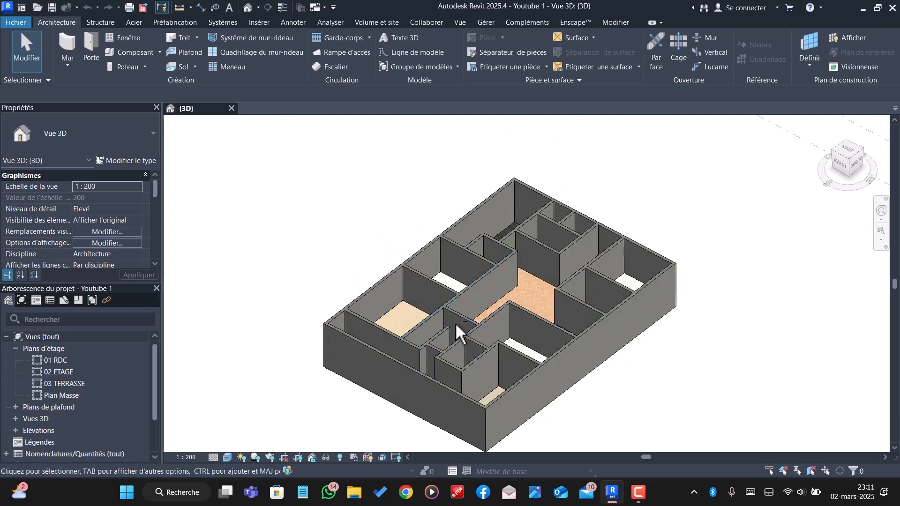
scroll(408, 262, "down", 2)
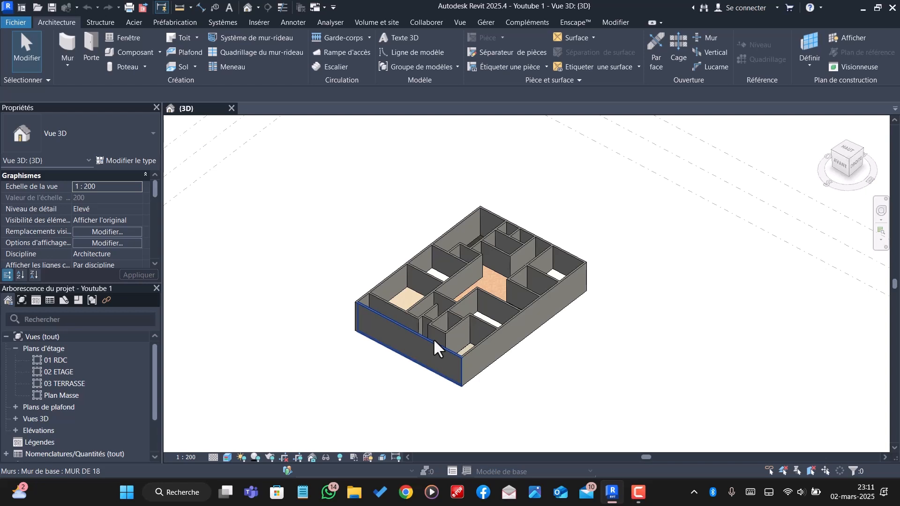
scroll(441, 338, "up", 2)
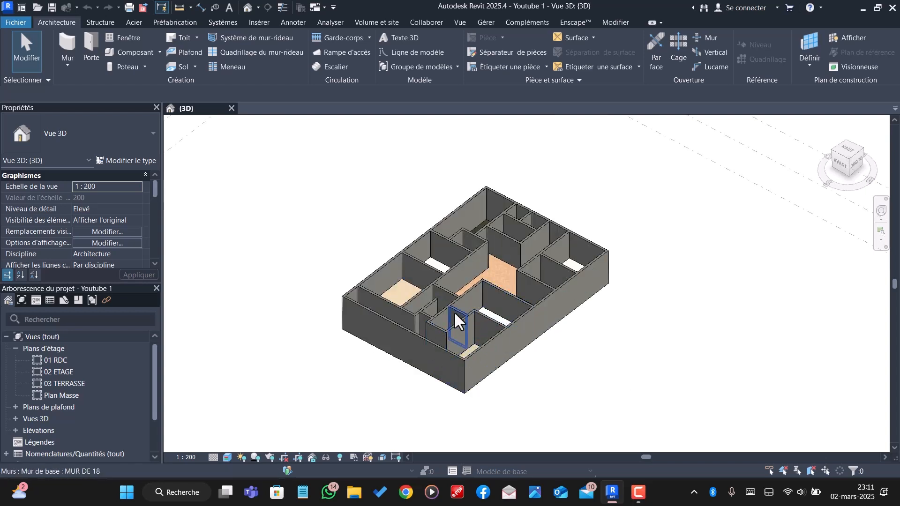
middle_click_drag(449, 308, 508, 414, "shift")
scroll(423, 342, "up", 4)
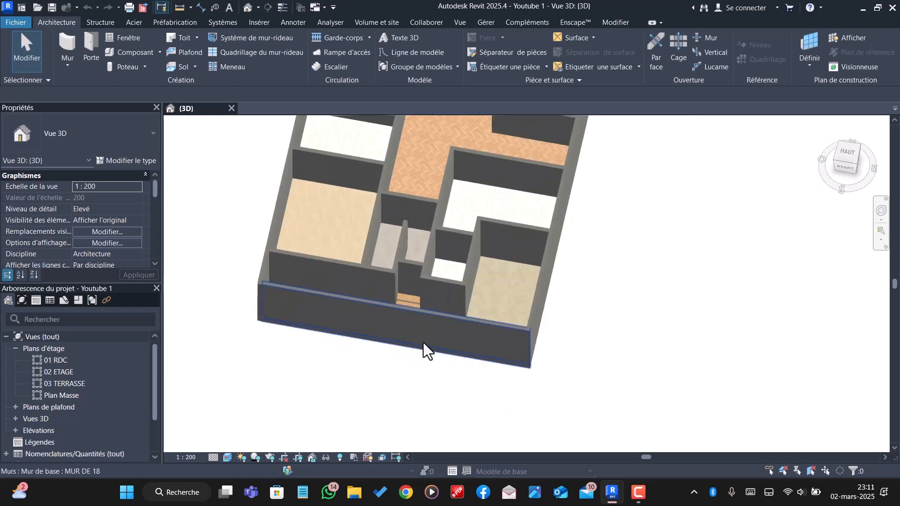
scroll(485, 395, "down", 4)
scroll(499, 281, "up", 2)
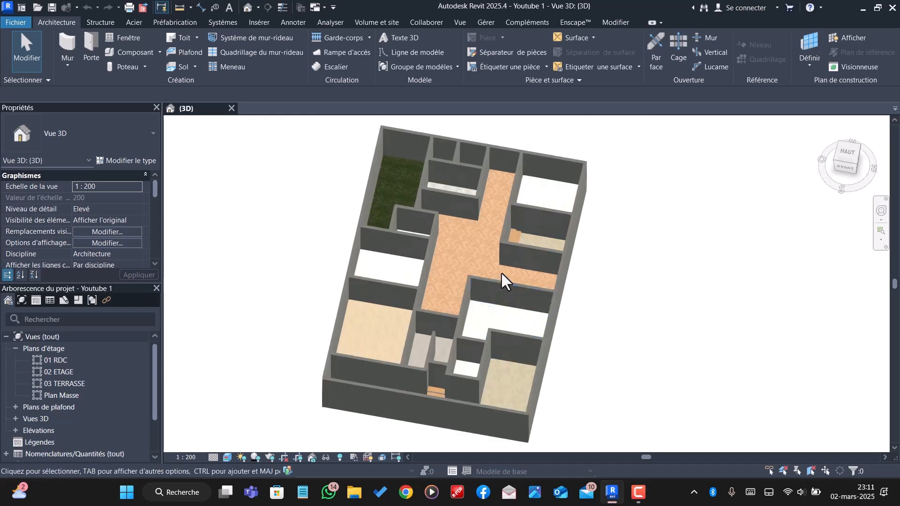
scroll(539, 248, "up", 3)
scroll(540, 251, "down", 3)
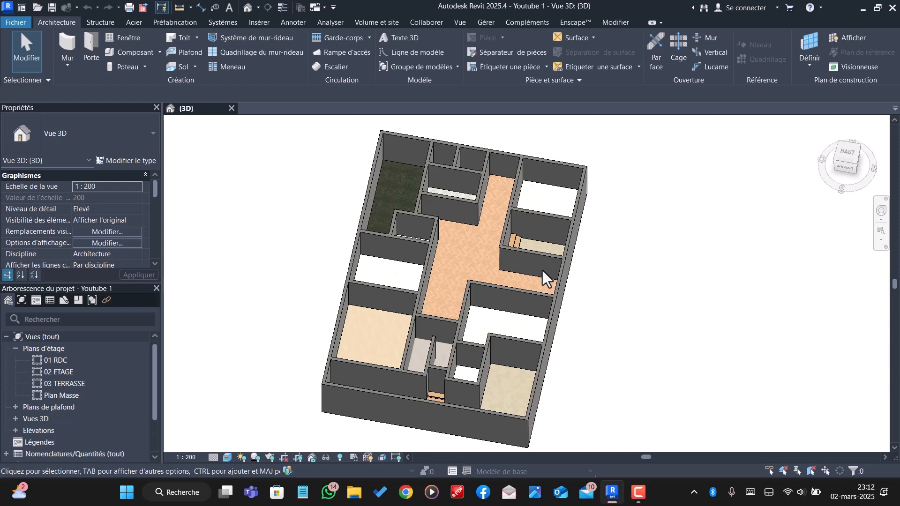
scroll(673, 259, "down", 2)
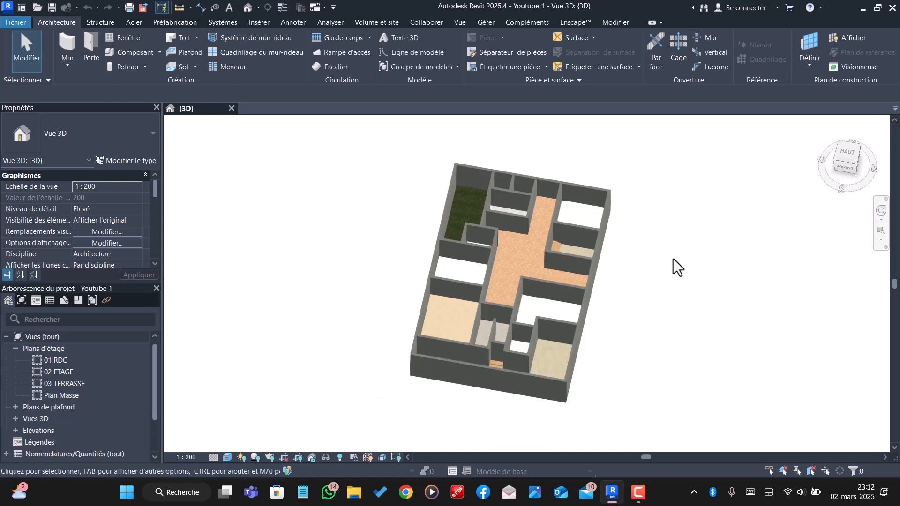
scroll(583, 285, "up", 3)
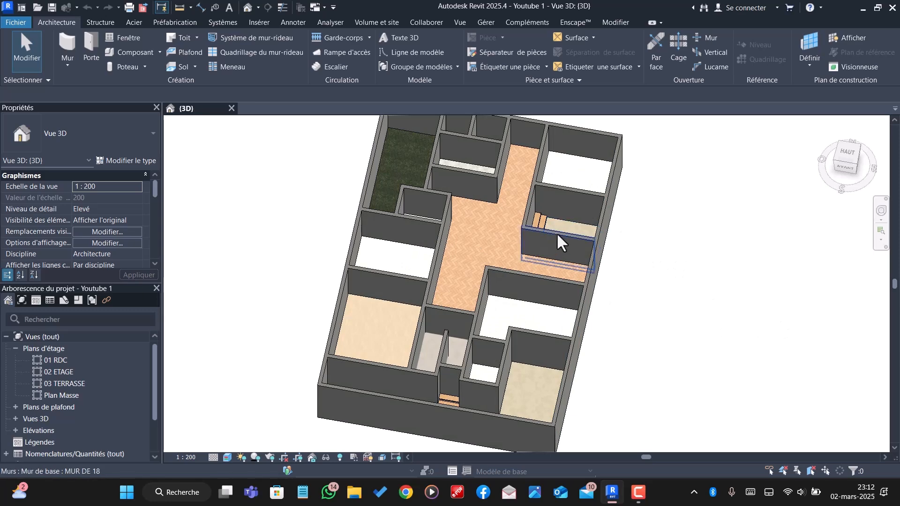
scroll(562, 234, "up", 2)
scroll(744, 243, "down", 2)
scroll(595, 320, "down", 1)
scroll(564, 367, "up", 5)
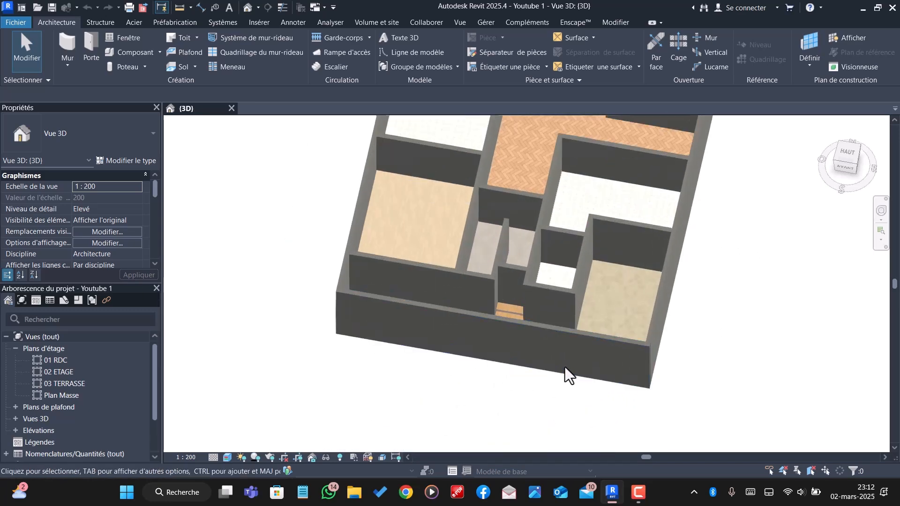
scroll(562, 370, "down", 3)
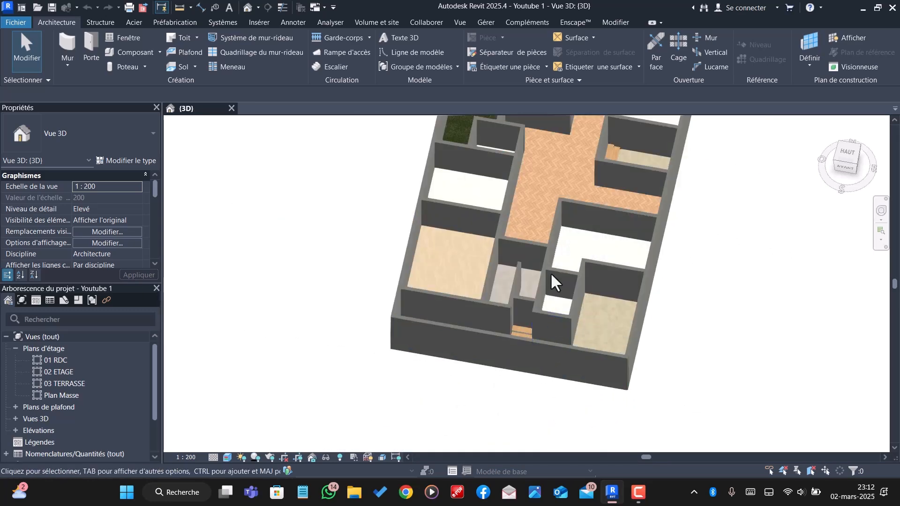
scroll(408, 291, "up", 2)
middle_click_drag(584, 372, 524, 383, "shift")
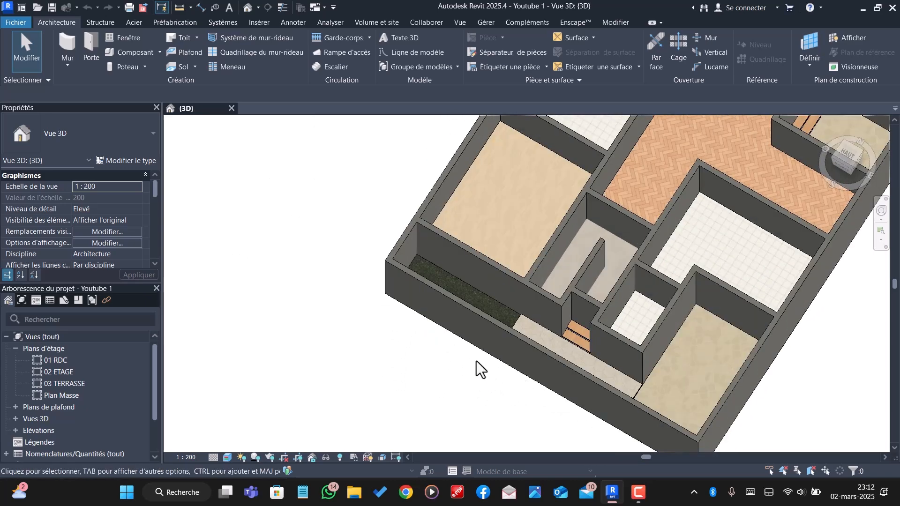
scroll(437, 350, "down", 3)
scroll(564, 294, "up", 1)
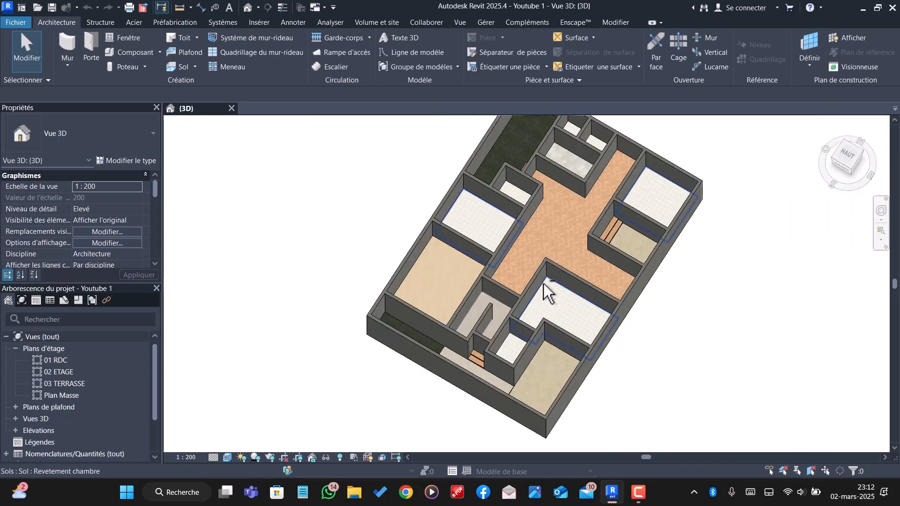
middle_click_drag(553, 332, 556, 260, "shift")
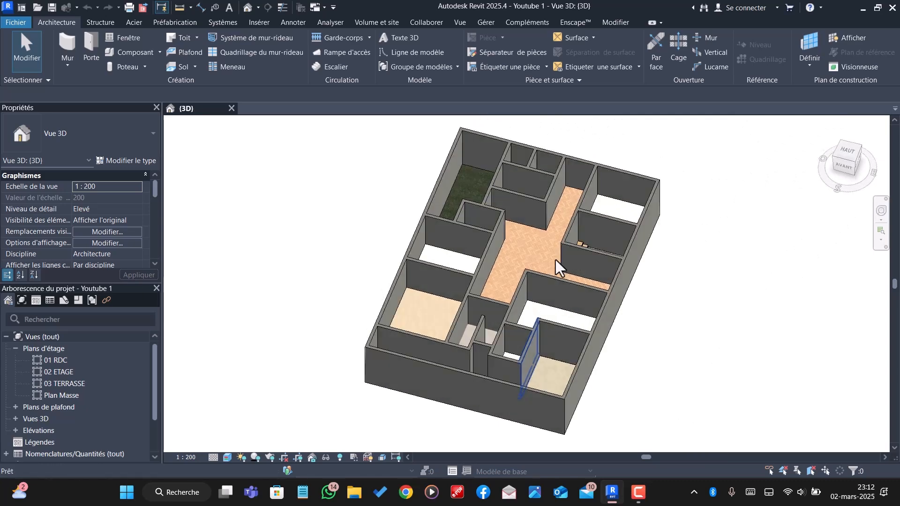
scroll(416, 156, "up", 3)
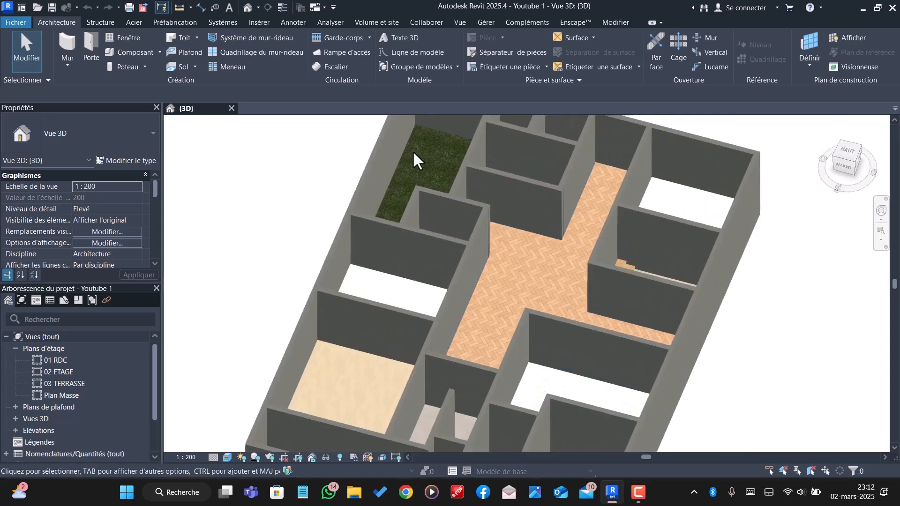
scroll(664, 216, "down", 4)
scroll(487, 209, "down", 1)
scroll(395, 279, "down", 1)
scroll(592, 238, "up", 5)
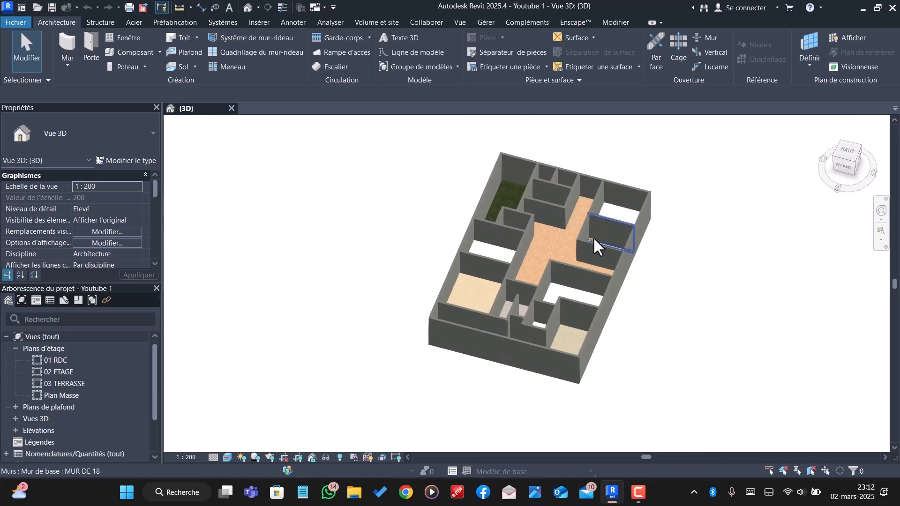
scroll(460, 314, "down", 1)
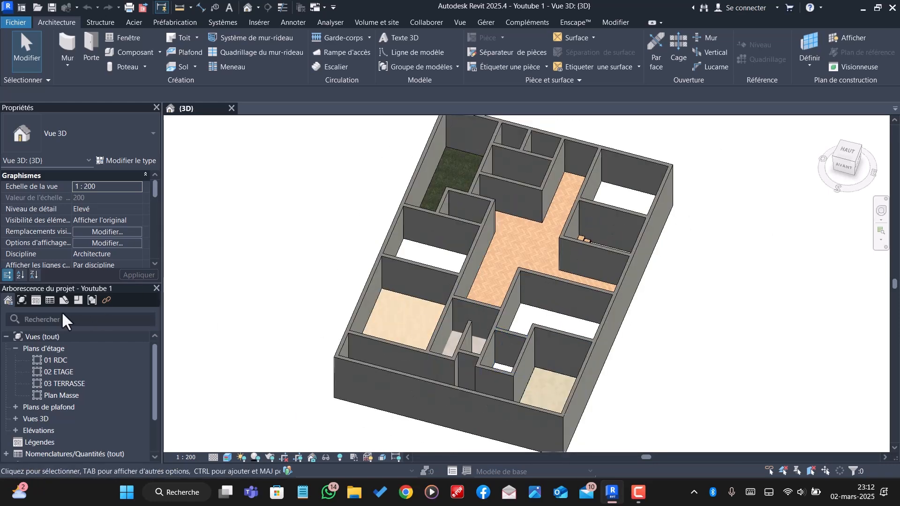
- Open the 01 RDC floor plan, start the Door command and bring up the family loading dialog
double_click(58, 360)
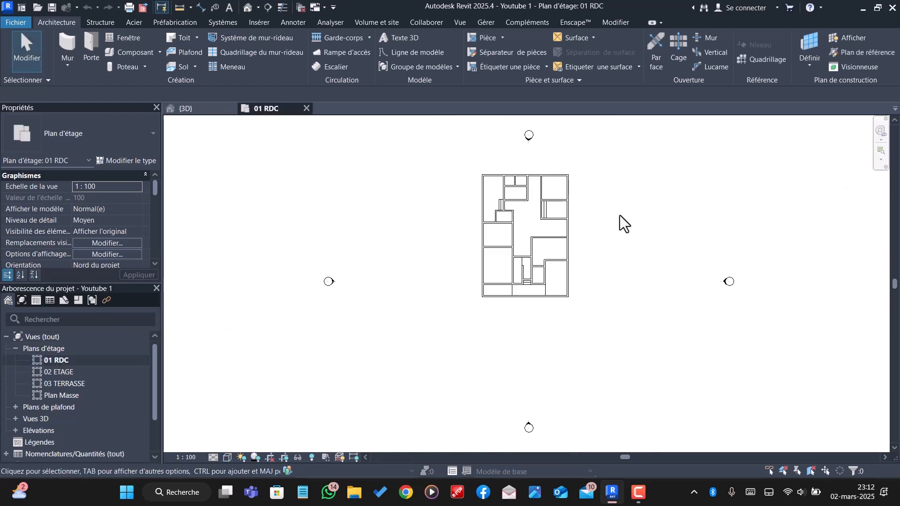
scroll(618, 216, "up", 1)
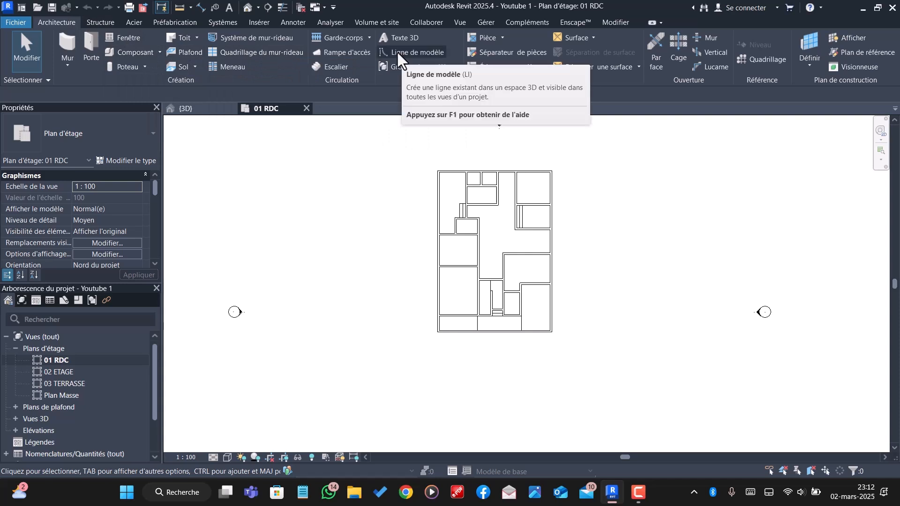
left_click(91, 45)
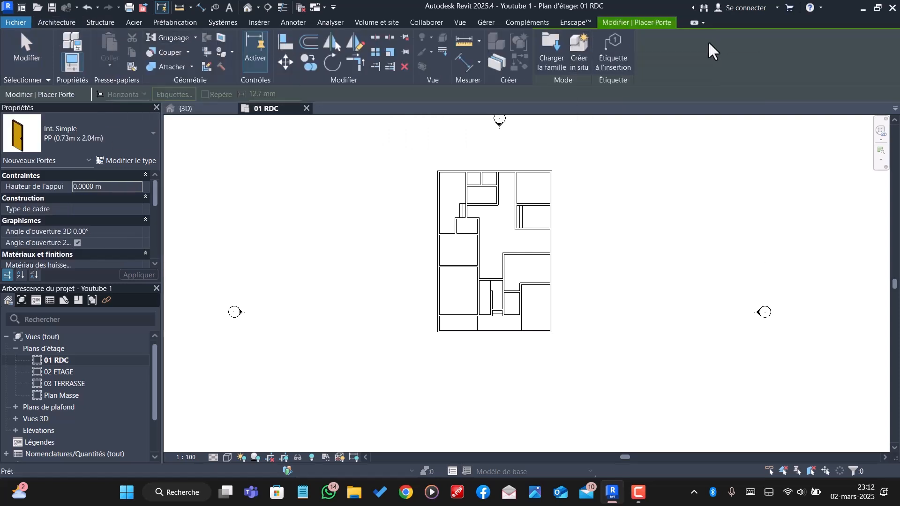
left_click(548, 57)
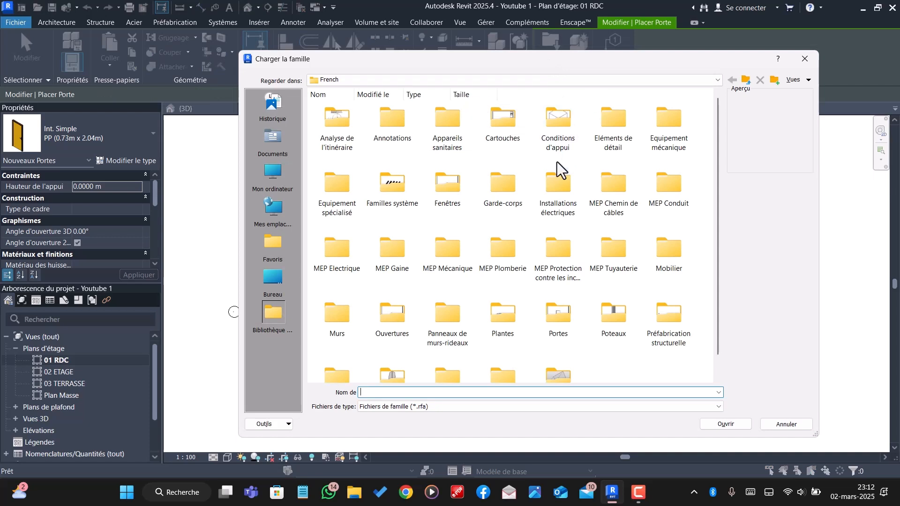
- Switch the family loading location to the BIBLIOTHEQUE ISSACAD folder
scroll(469, 206, "down", 1)
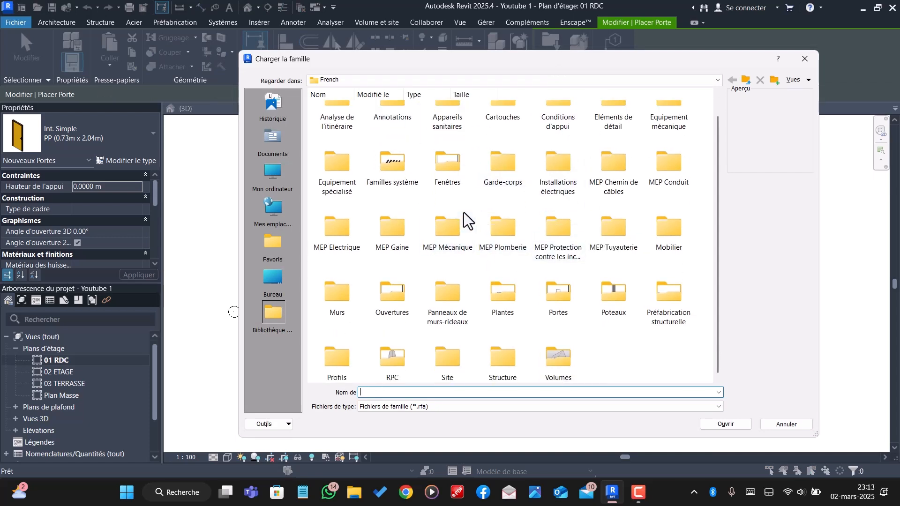
scroll(463, 212, "up", 1)
left_click(716, 80)
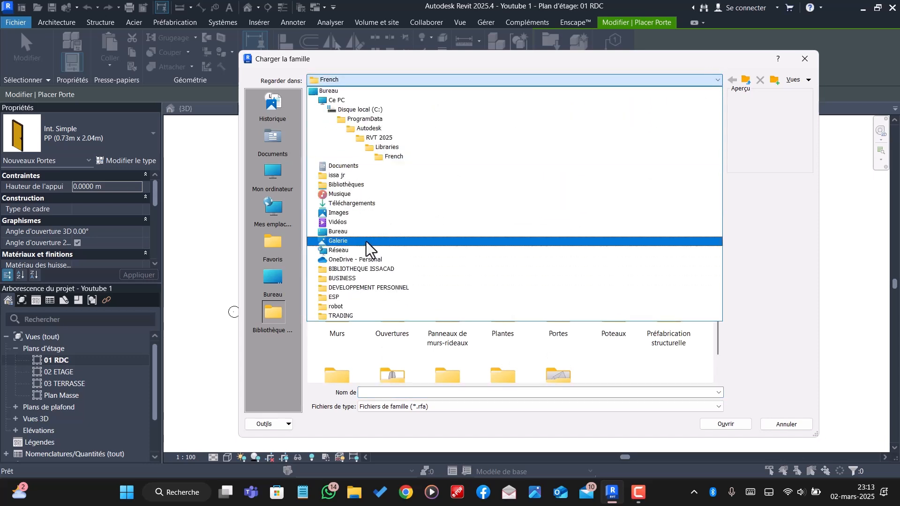
left_click(362, 271)
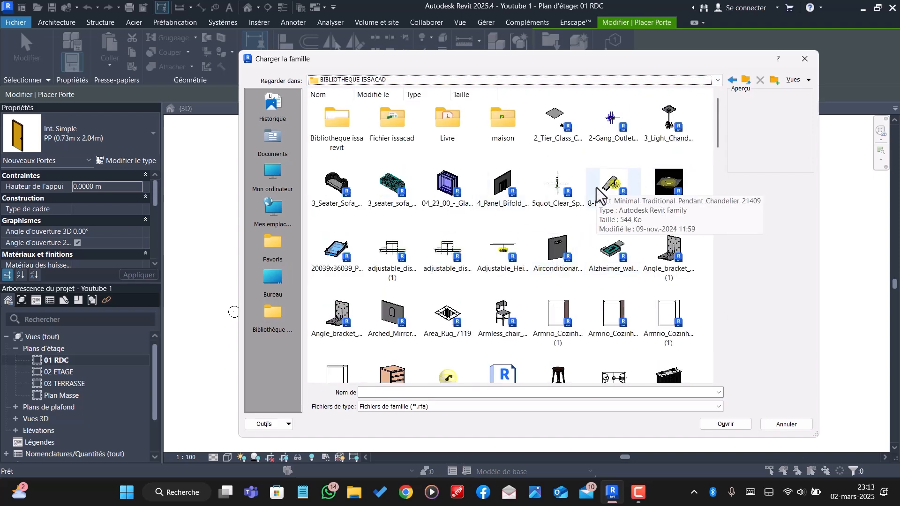
- Look through the families in the BIBLIOTHEQUE ISSACAD folder for a suitable door, previewing Craftsman-style_door_19297
scroll(596, 187, "down", 3)
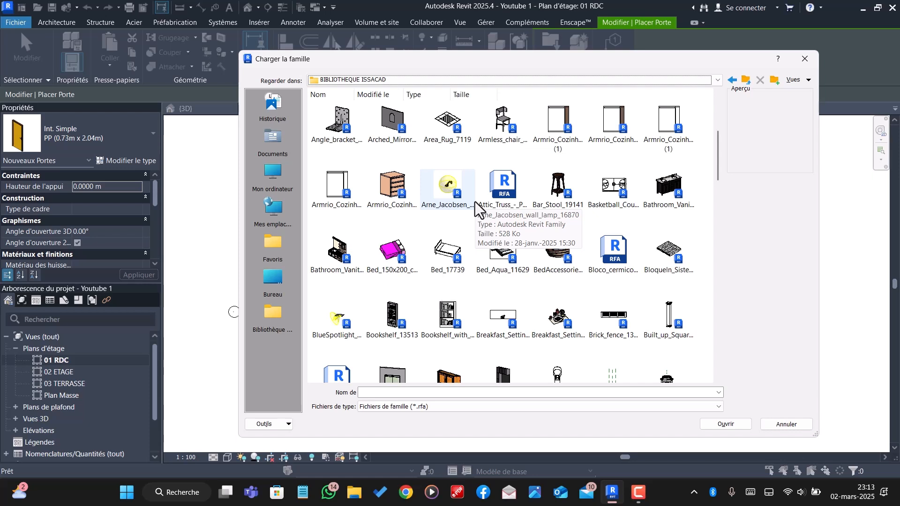
scroll(476, 209, "up", 3)
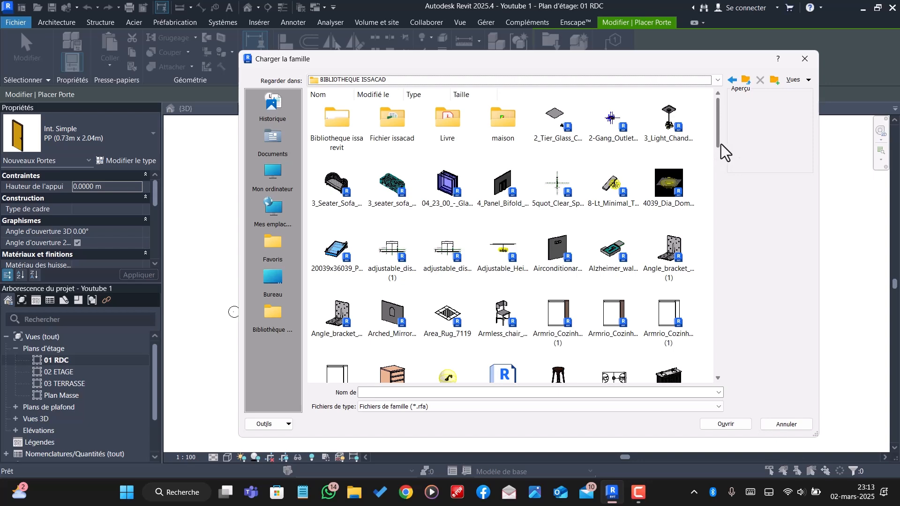
scroll(523, 190, "down", 3)
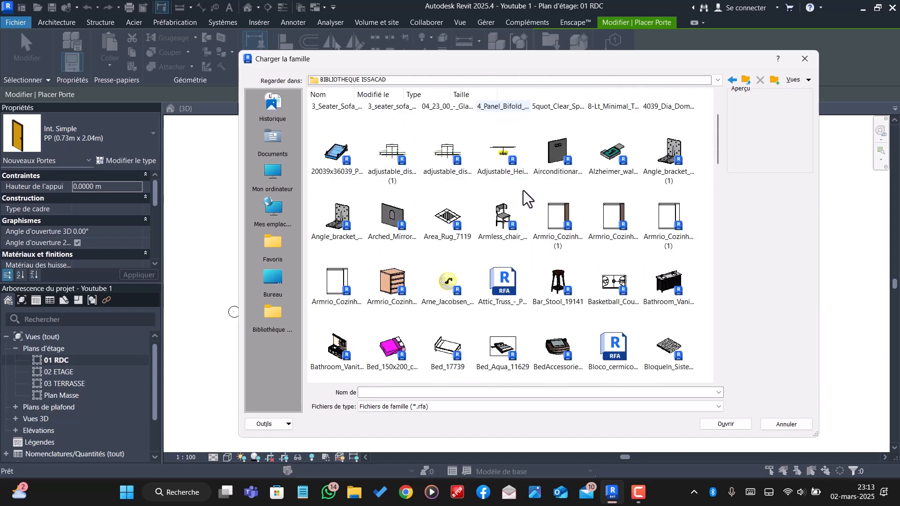
scroll(525, 188, "down", 2)
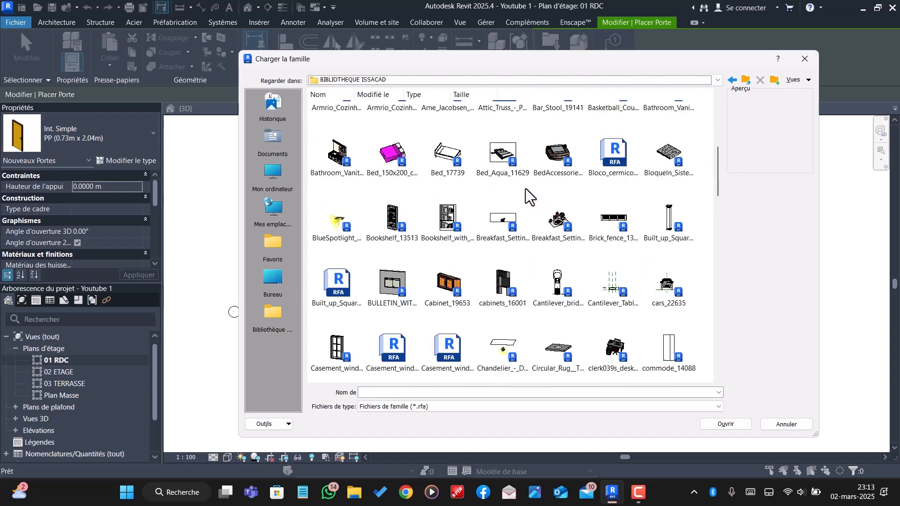
scroll(525, 188, "down", 4)
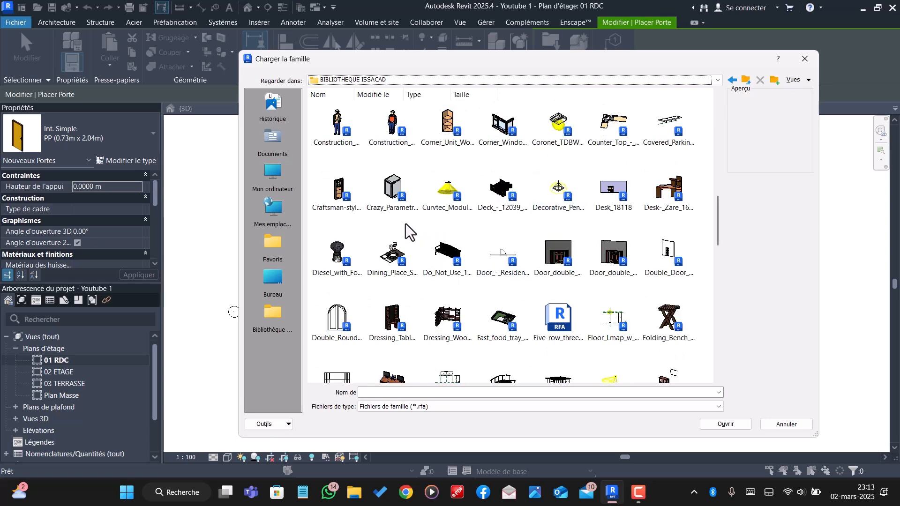
left_click(346, 190)
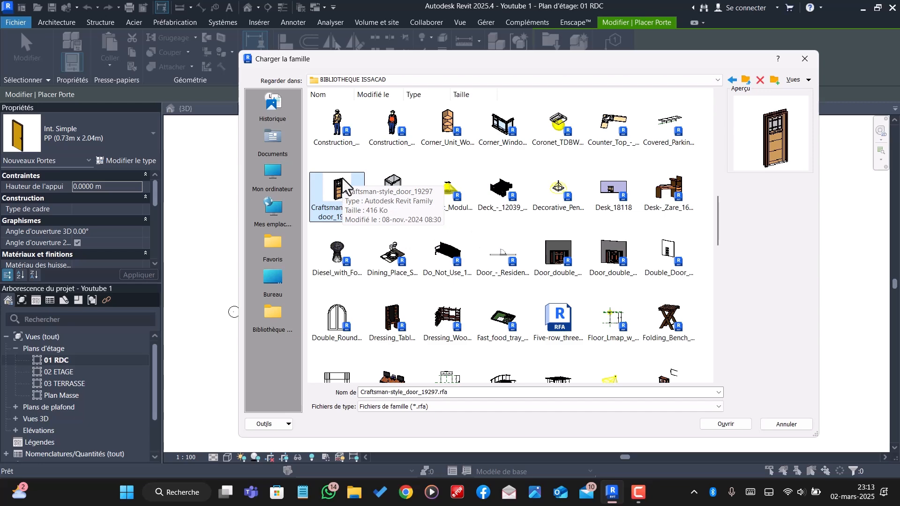
scroll(418, 255, "down", 5)
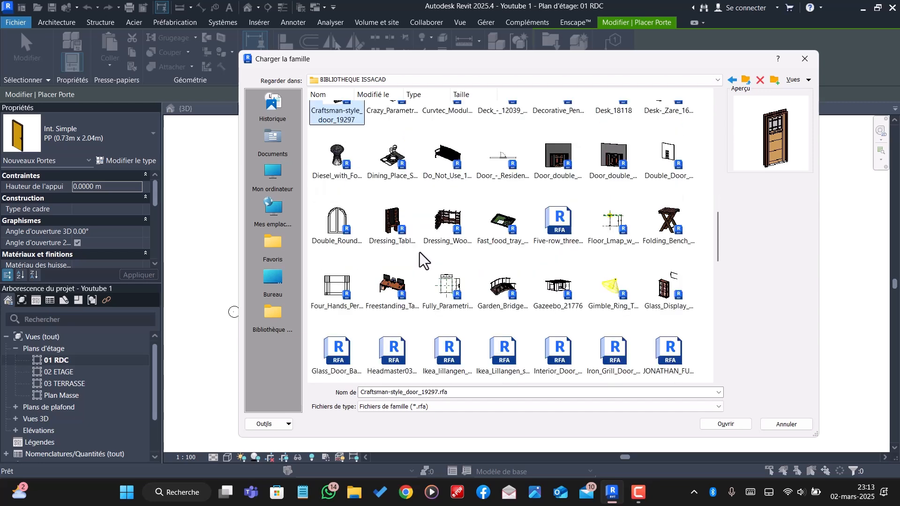
scroll(454, 238, "down", 3)
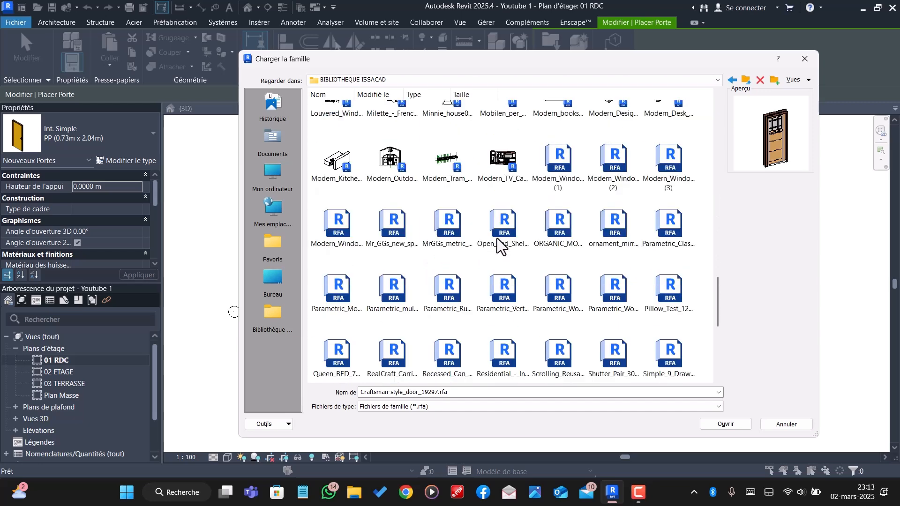
scroll(492, 241, "down", 4)
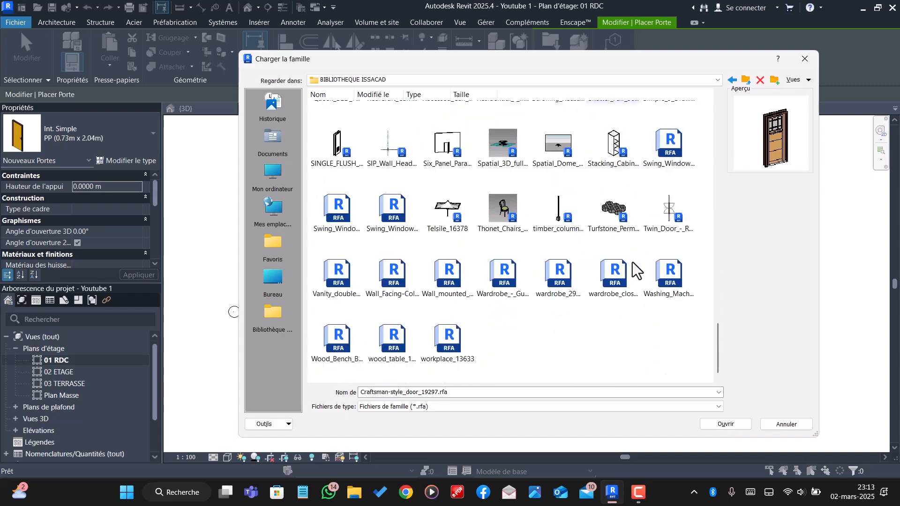
scroll(445, 269, "up", 9)
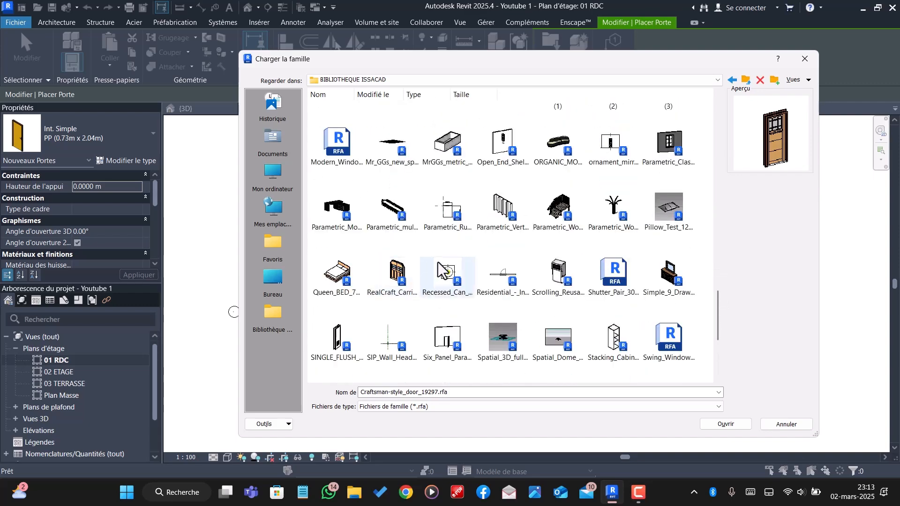
scroll(445, 269, "up", 10)
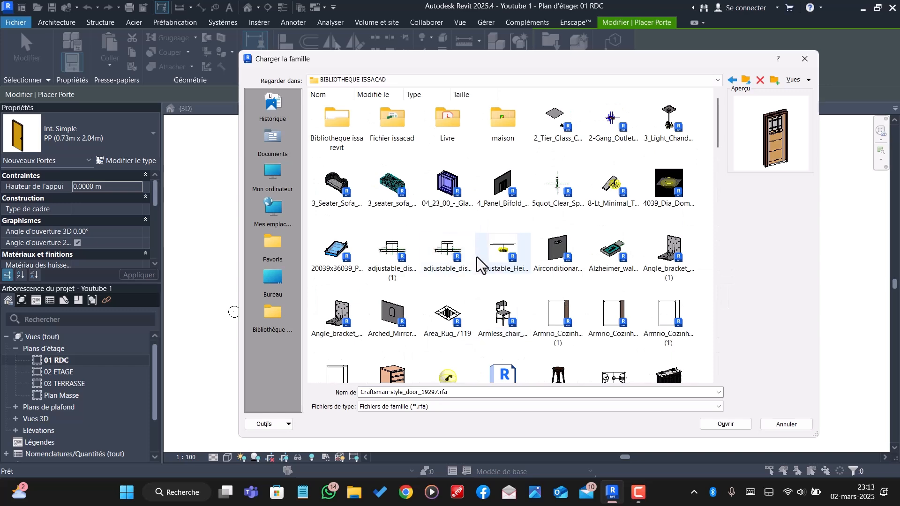
- Load the Aluprof_MB-86-ST-AD23_E_Alu_Sgl-Panel-Door_Outward-Opening_ENG_R-00316 family from the Bibliotheque issa revit subfolder
left_click(334, 133)
double_click(336, 137)
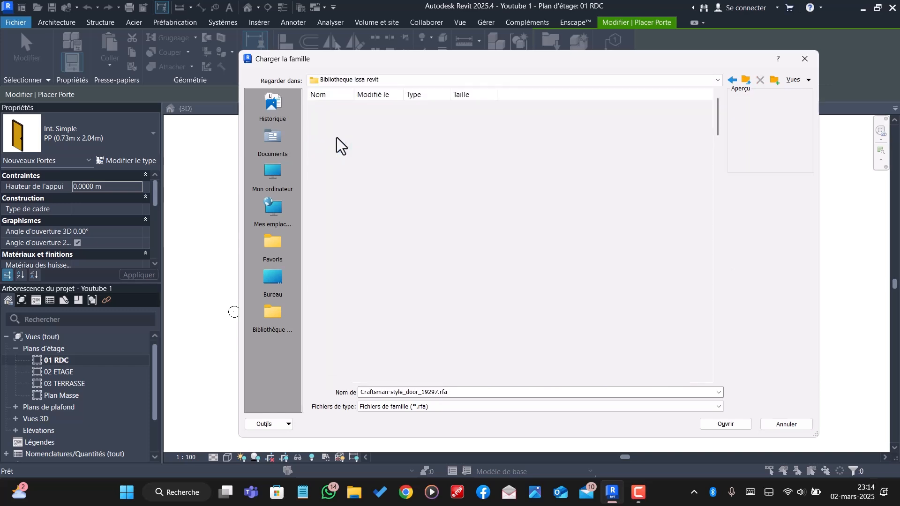
scroll(438, 188, "down", 10)
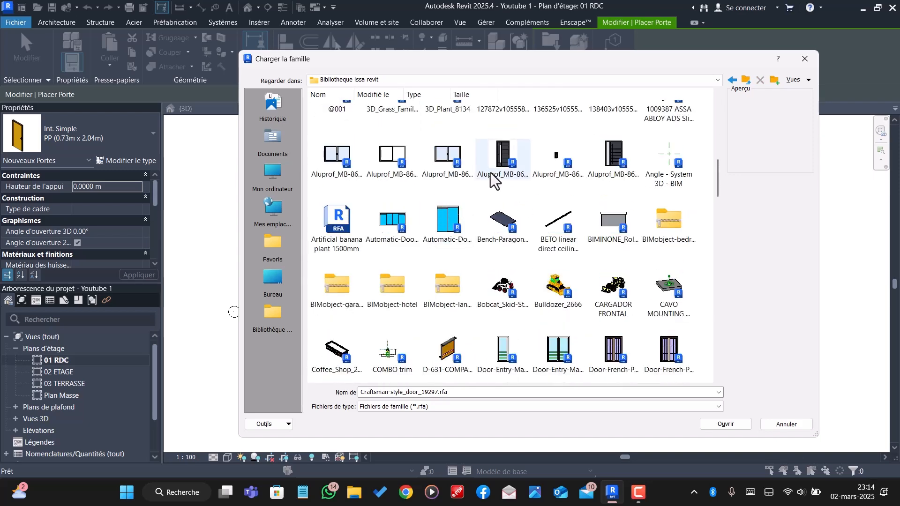
left_click(505, 156)
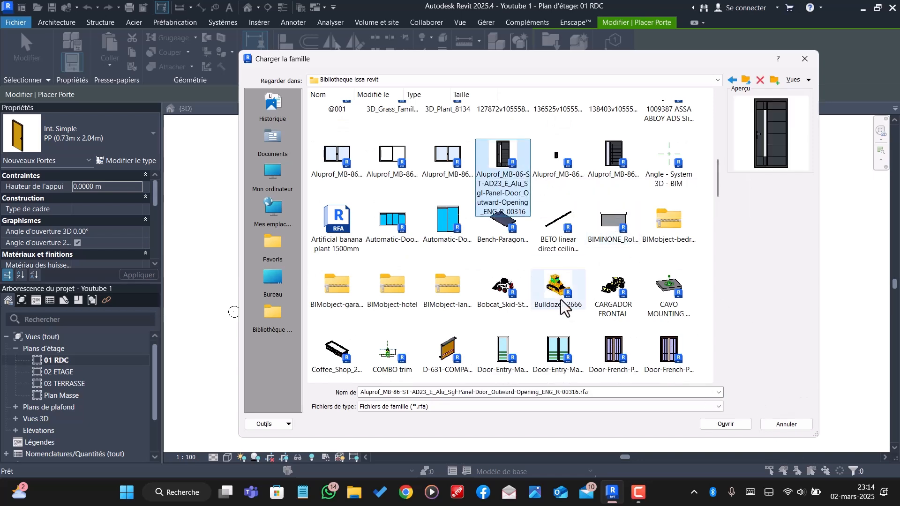
left_click(726, 424)
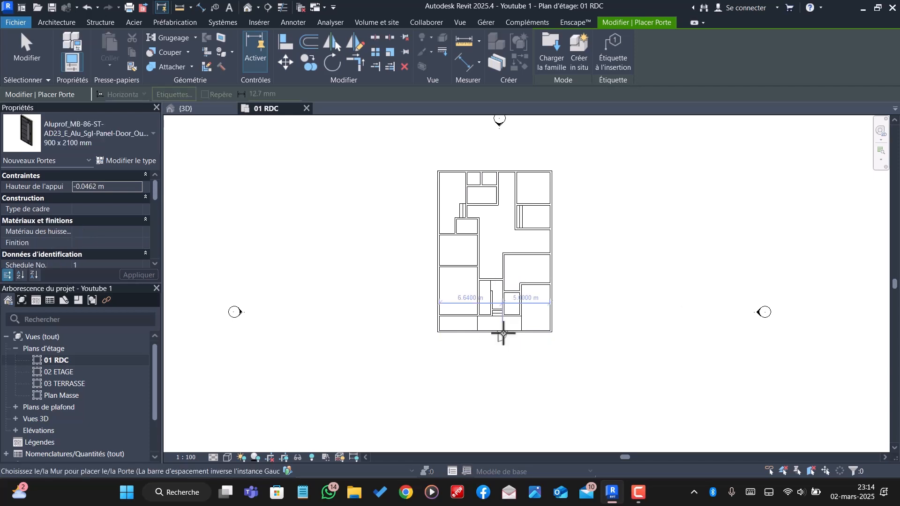
- Place a 900 x 2100 mm Aluprof door centred at the head of the front entrance steps and another in the outer front wall
scroll(499, 330, "up", 3)
scroll(500, 329, "up", 5)
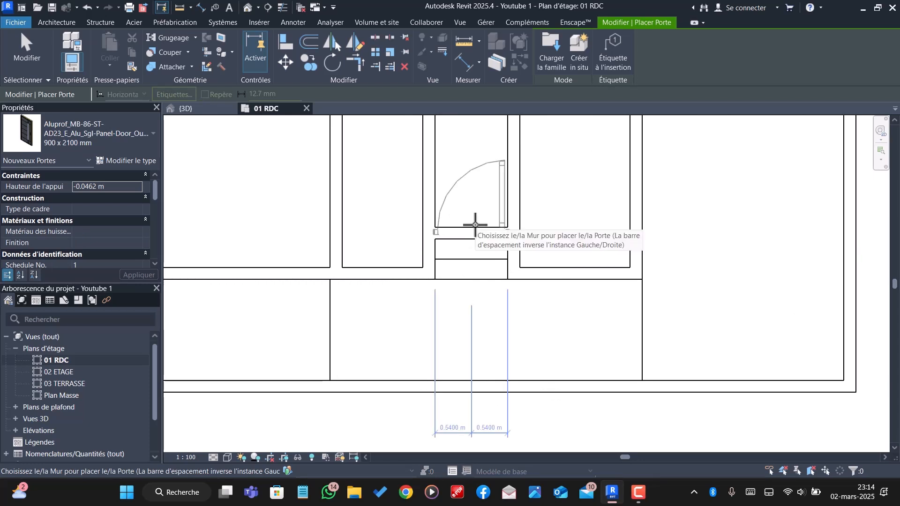
left_click(474, 225)
scroll(475, 226, "down", 2)
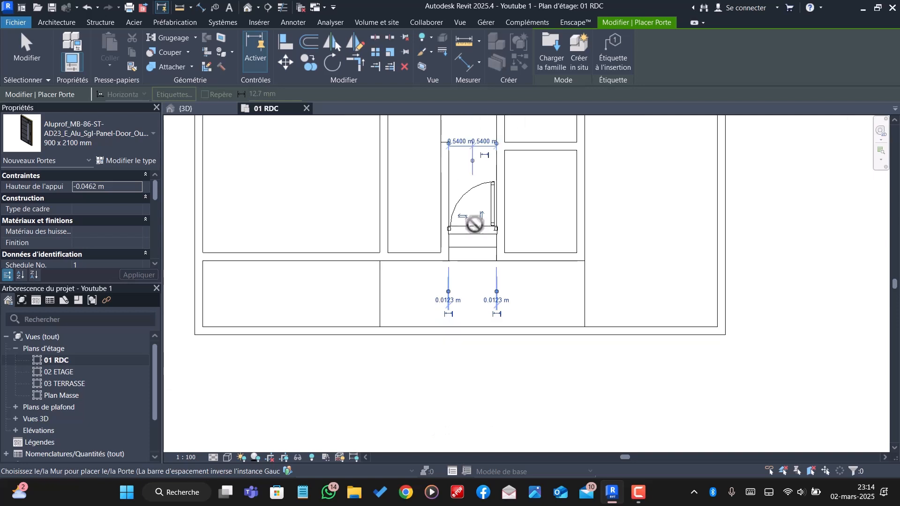
left_click(472, 328)
scroll(473, 330, "down", 3)
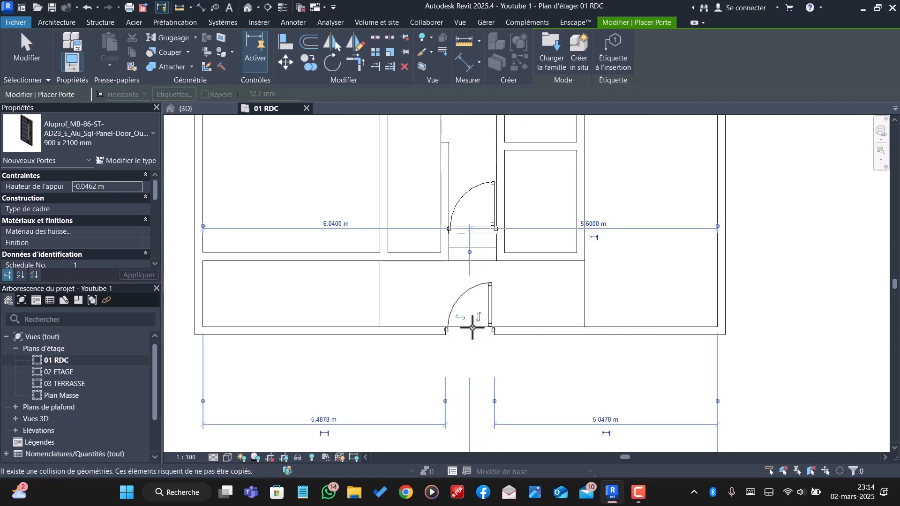
- Place a 900 x 2100 mm Aluprof door centred in the short wall beside the side garden steps
scroll(472, 331, "down", 2)
scroll(442, 192, "up", 6)
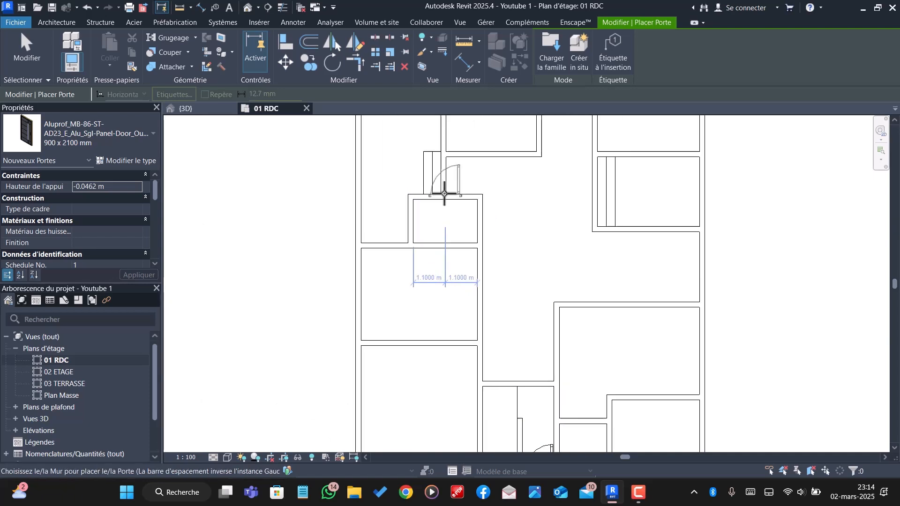
scroll(445, 179, "up", 2)
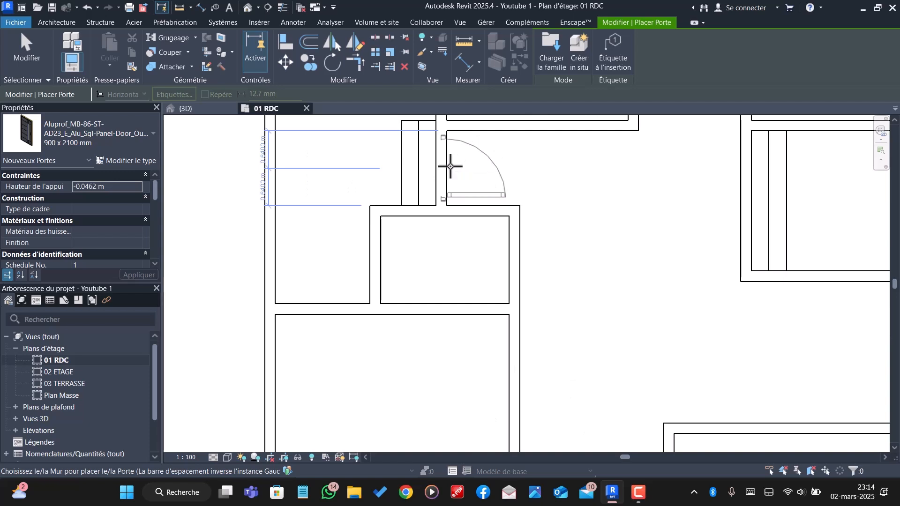
left_click(447, 174)
scroll(428, 231, "down", 3)
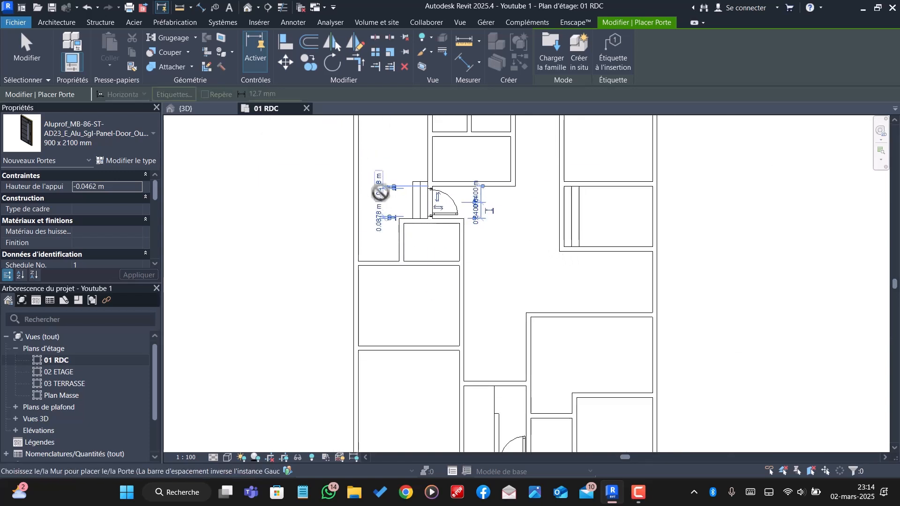
- Switch to the 3D view, end door placement and check the door in the outer front wall
left_click(196, 108)
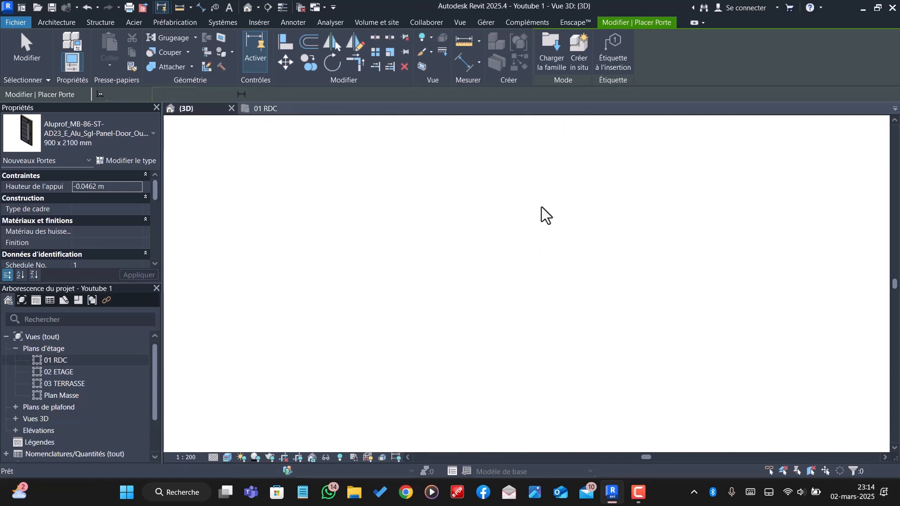
scroll(469, 344, "up", 5)
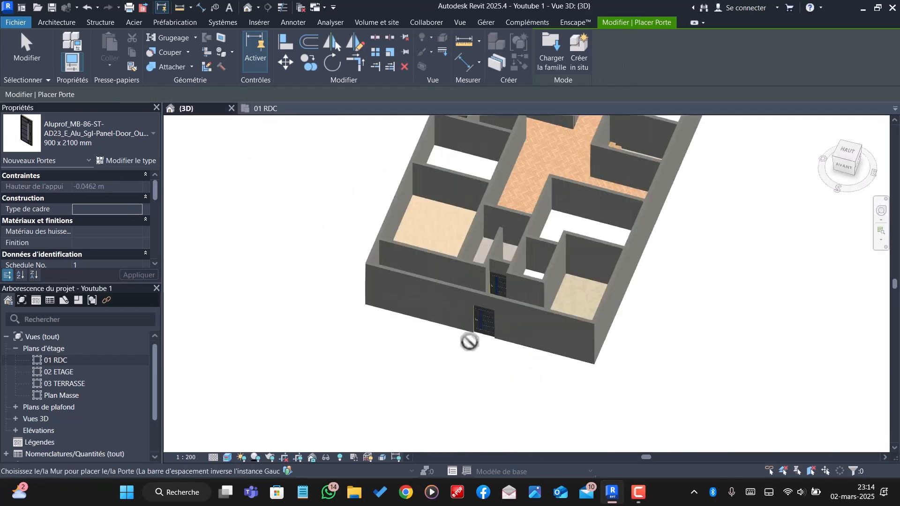
key("Escape")
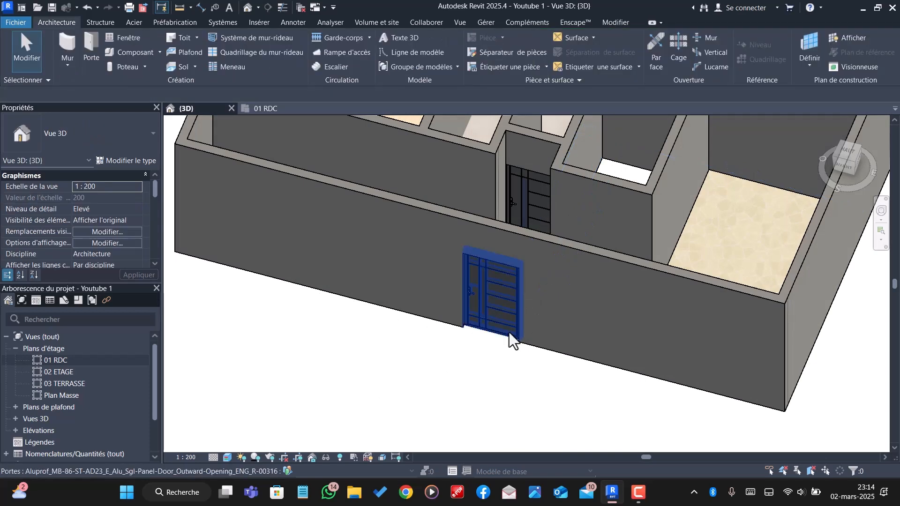
left_click(507, 332)
key("Escape")
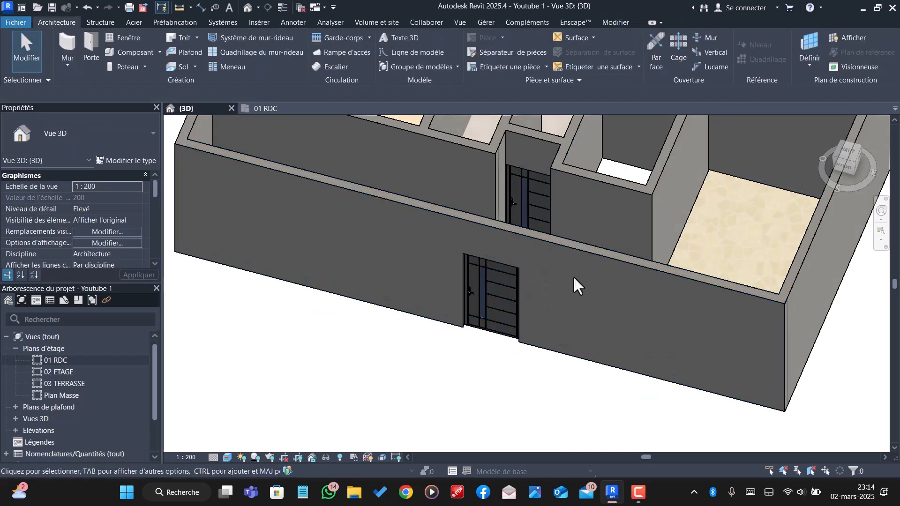
- Set the sill height of the door above the front entrance steps to 0.65 m
middle_click_drag(576, 285, 528, 184, "shift")
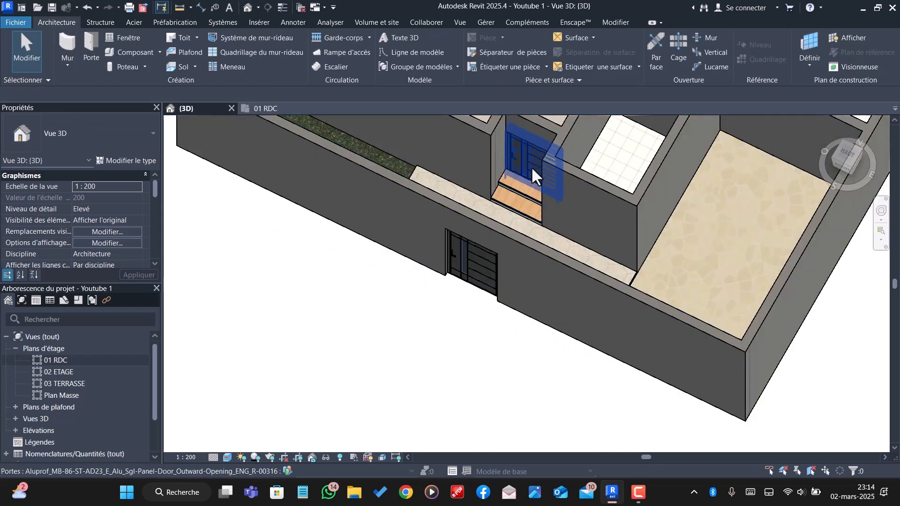
left_click(531, 167)
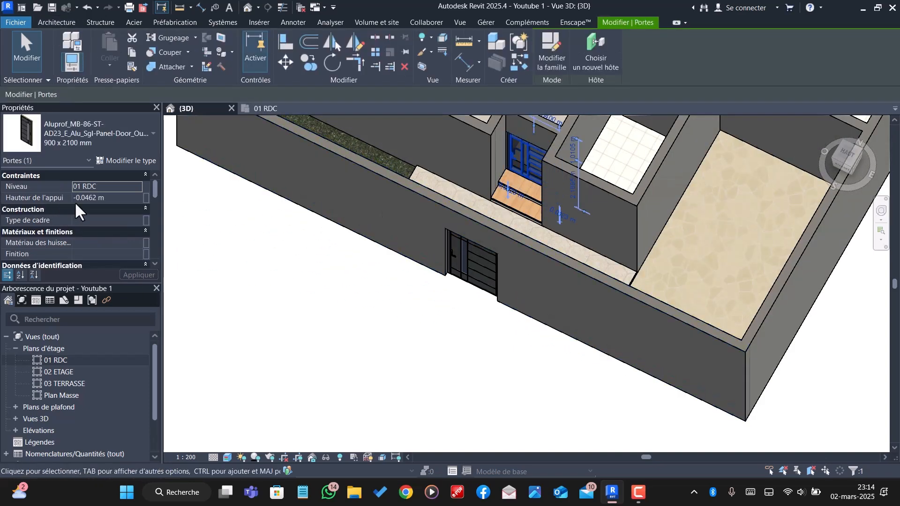
left_click(112, 197)
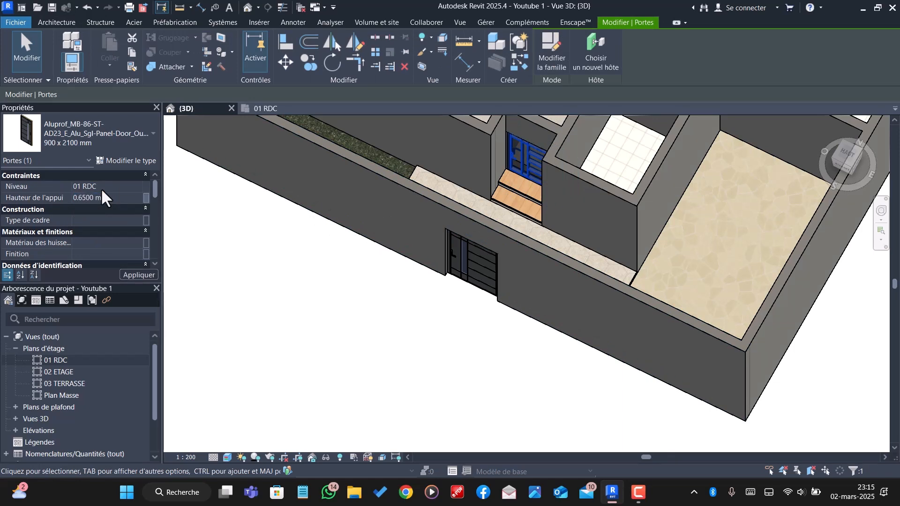
key("Return")
key("Escape")
- Examine how the front entrance door sits above its steps, and inspect the door at the side garden steps in 3D
scroll(534, 169, "up", 3)
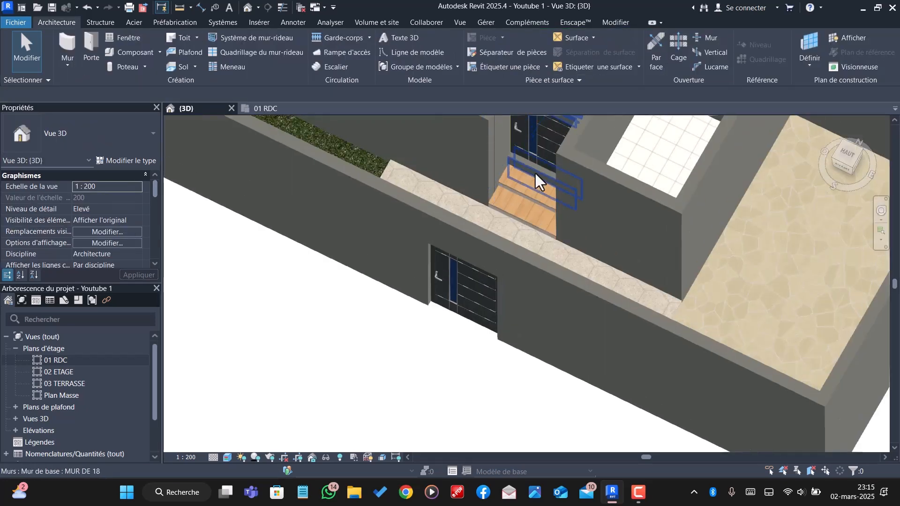
scroll(564, 282, "down", 4)
scroll(538, 266, "up", 2)
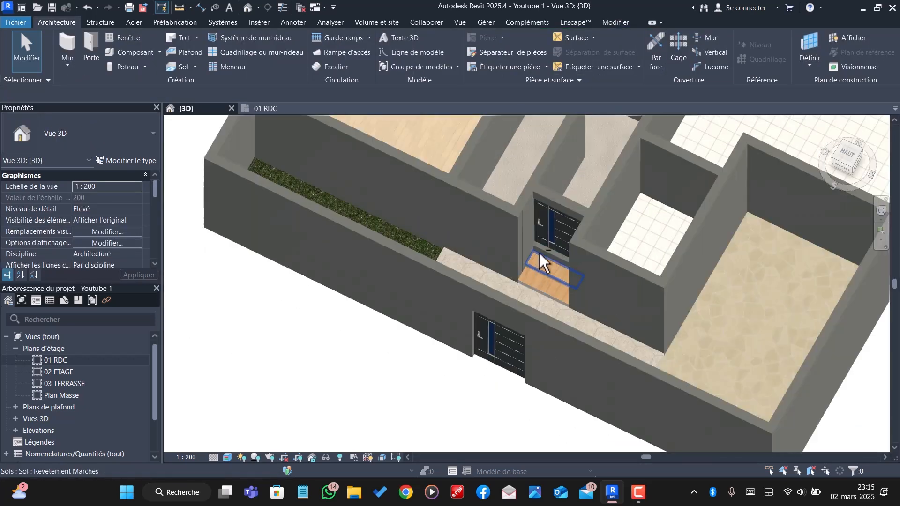
middle_click_drag(596, 269, 584, 305, "shift")
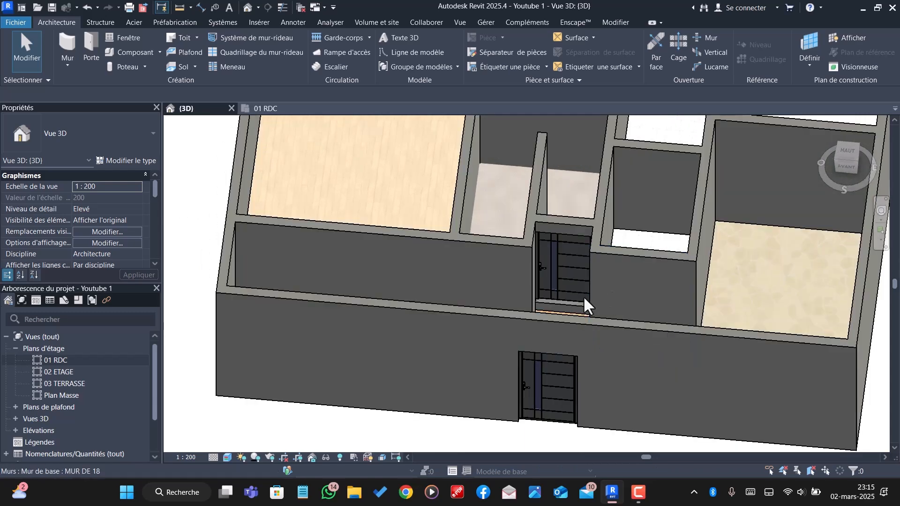
scroll(562, 302, "up", 4)
scroll(567, 288, "down", 5)
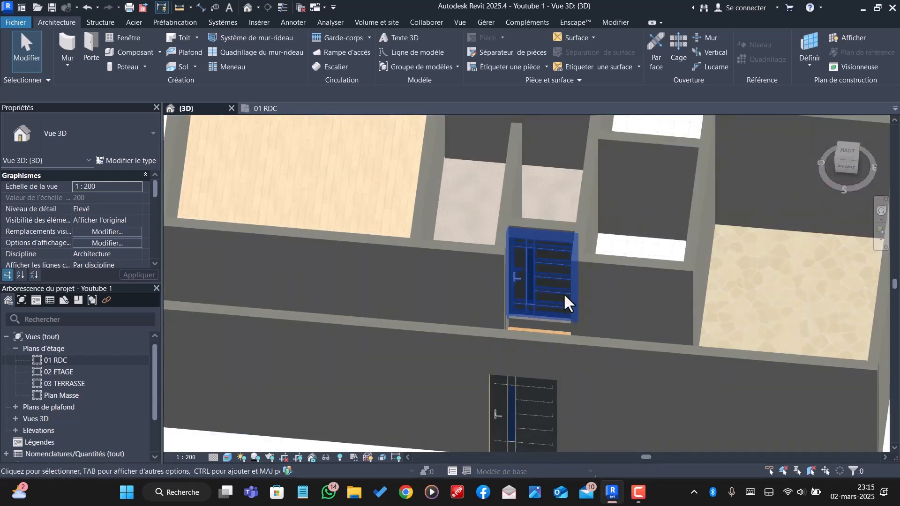
scroll(586, 345, "down", 8)
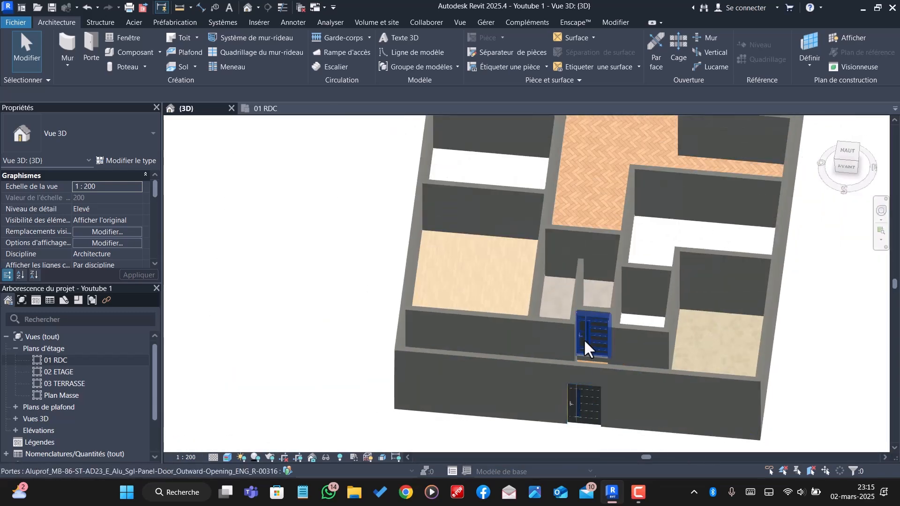
scroll(571, 234, "up", 3)
middle_click_drag(566, 246, 674, 287, "shift")
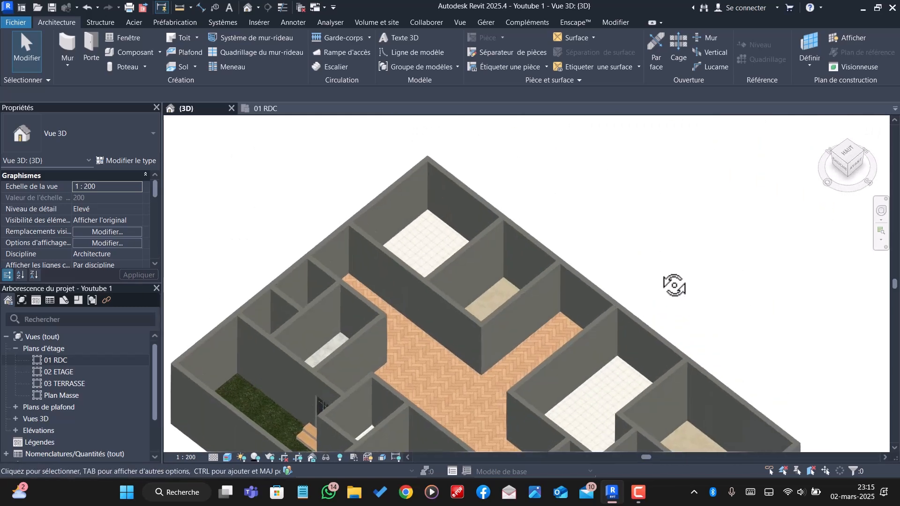
scroll(450, 364, "down", 3)
scroll(545, 344, "up", 6)
scroll(545, 344, "down", 2)
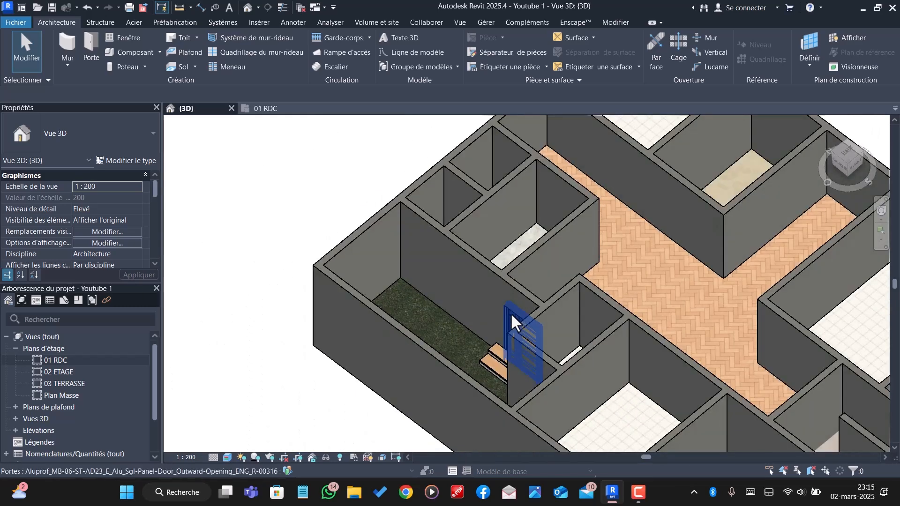
- Set the sill height of the door at the side garden steps to 0.65 m
left_click(512, 313)
left_click(112, 198)
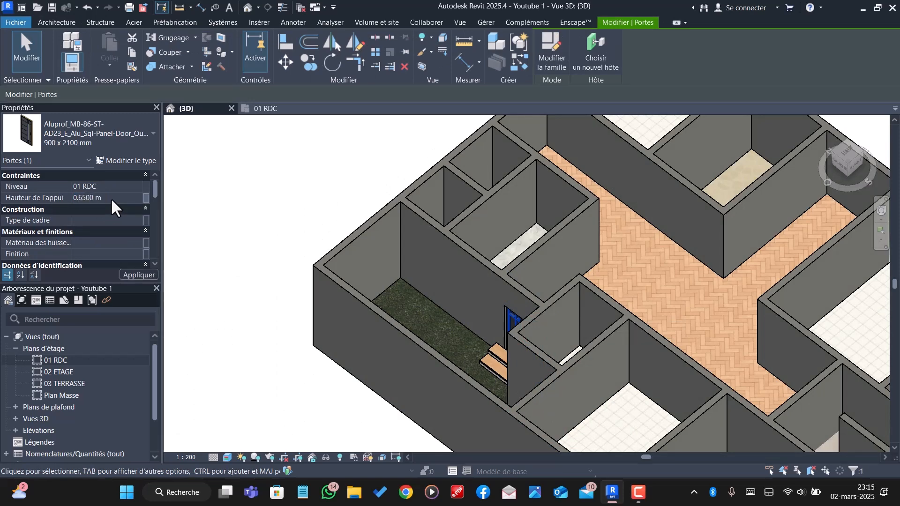
key("Return")
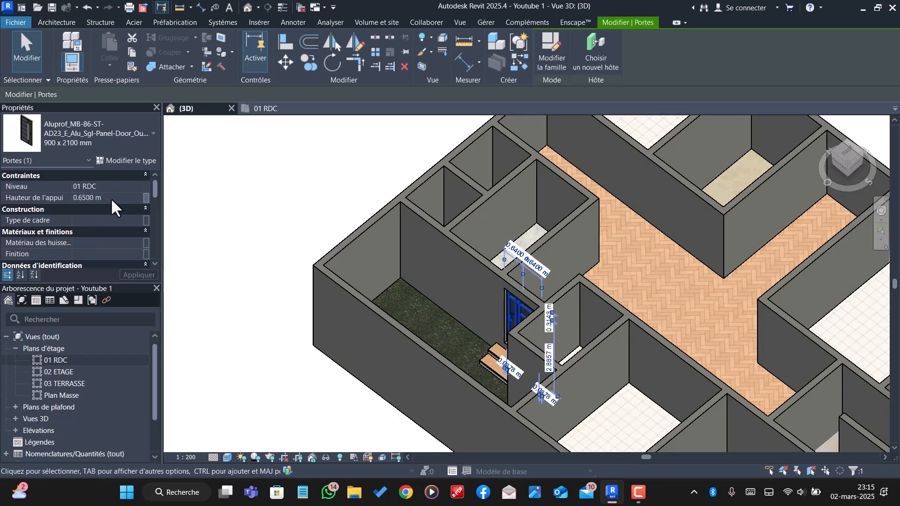
key("Escape")
- Examine the ground floor and its exterior doors in 3D from several angles
scroll(349, 294, "down", 3)
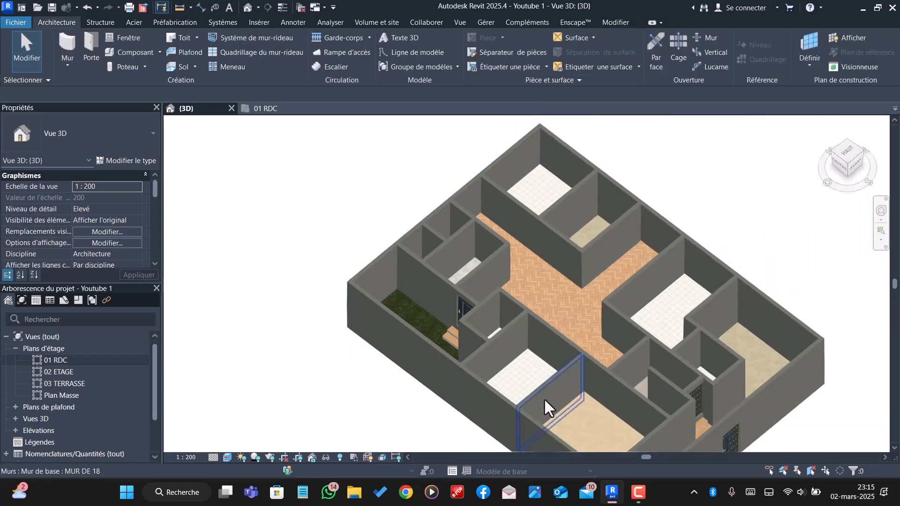
scroll(505, 408, "down", 3)
middle_click_drag(539, 418, 442, 402, "shift")
scroll(600, 393, "up", 4)
scroll(637, 425, "down", 2)
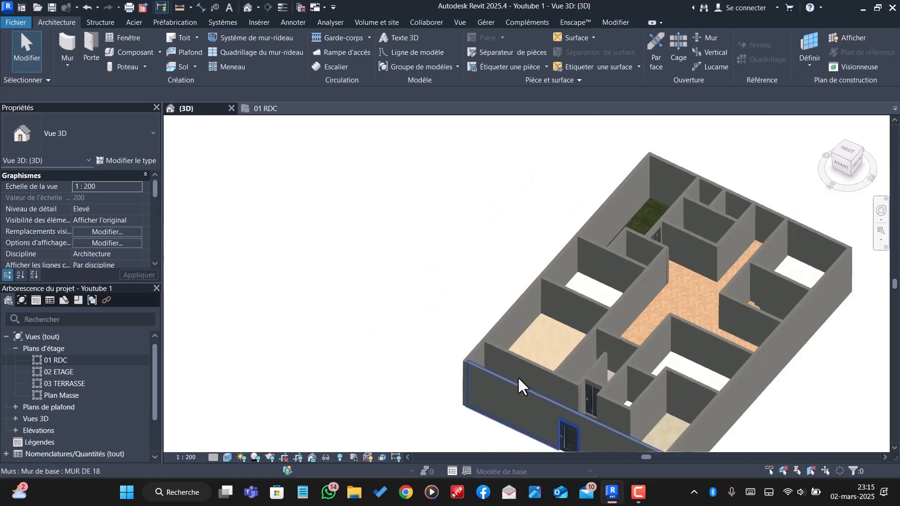
middle_click_drag(538, 376, 538, 376)
middle_click_drag(625, 378, 705, 378, "shift")
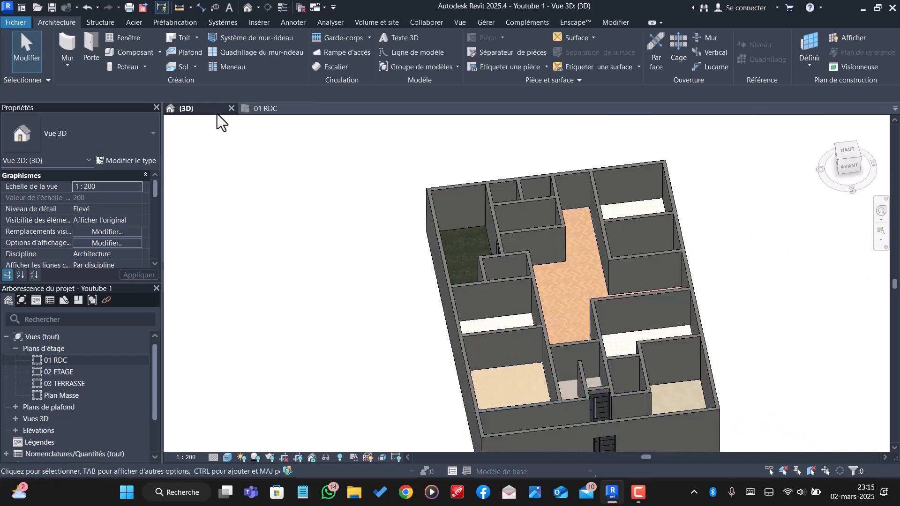
scroll(567, 319, "down", 2)
scroll(271, 164, "up", 1)
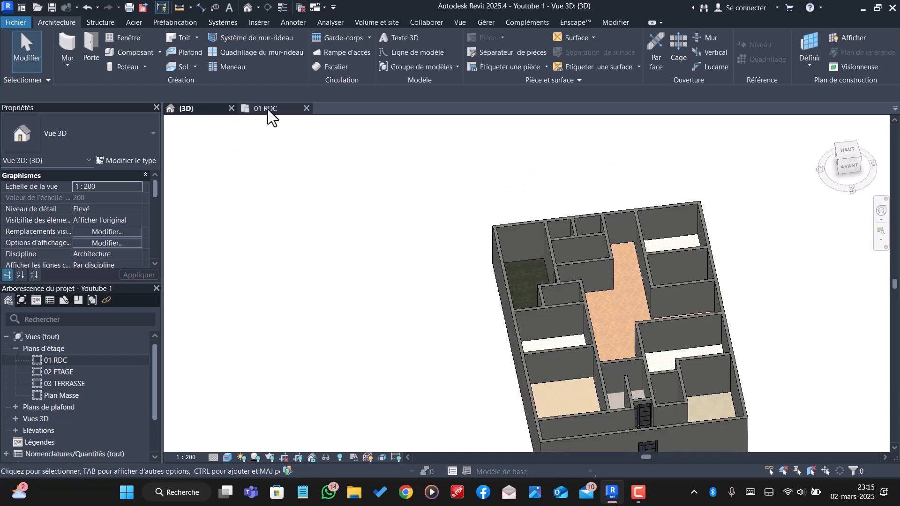
- In the 01 RDC plan, load the door family jeld-wen_interior_door_Stable_GW_single_10 from the Bibliotheque issa revit folder
left_click(266, 108)
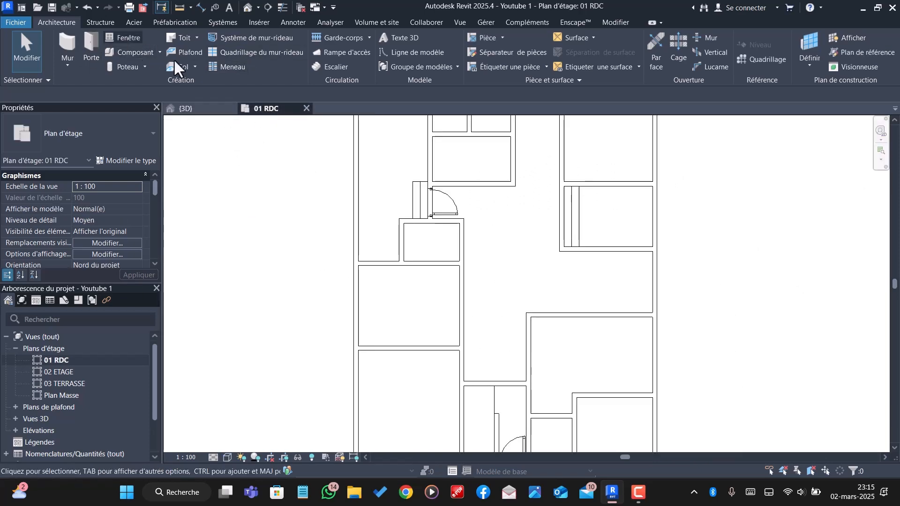
left_click(96, 47)
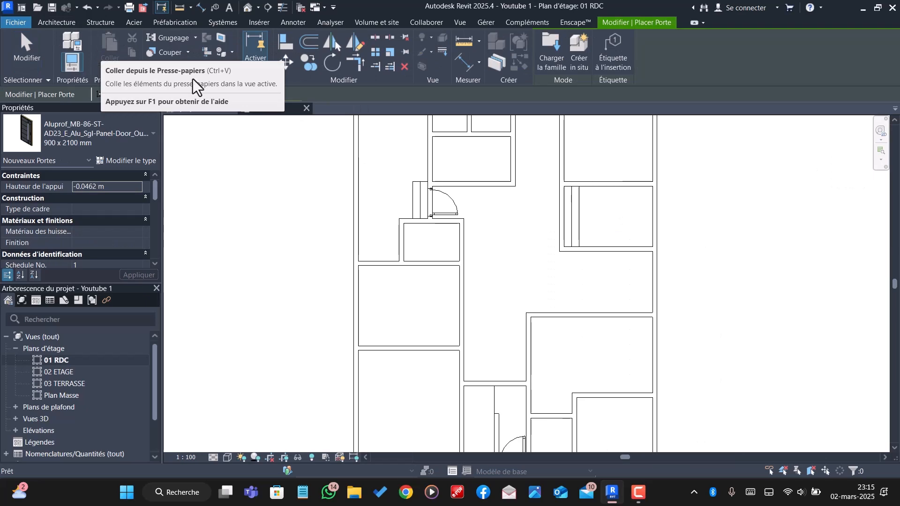
left_click(549, 58)
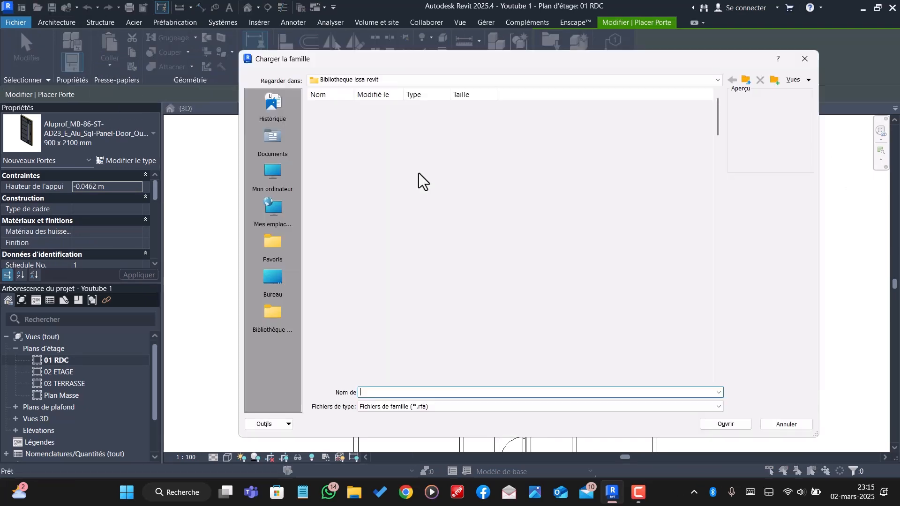
scroll(513, 237, "down", 10)
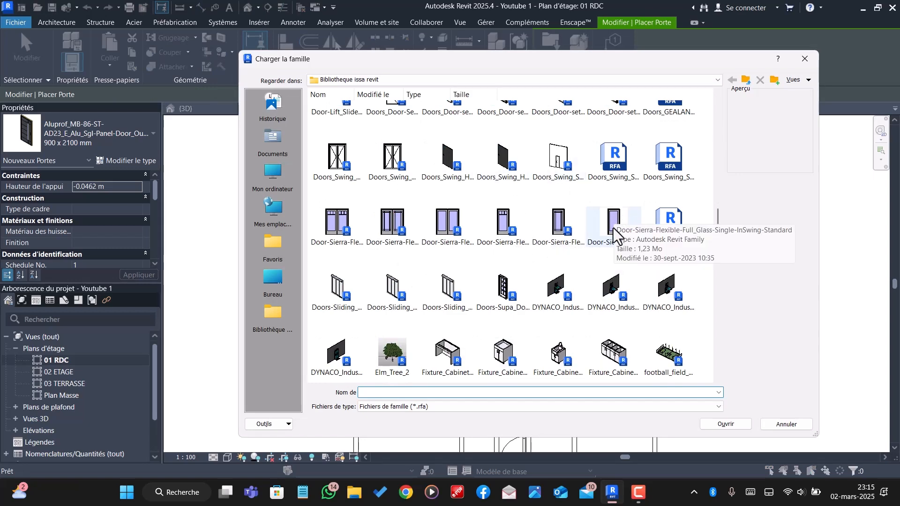
scroll(433, 187, "down", 5)
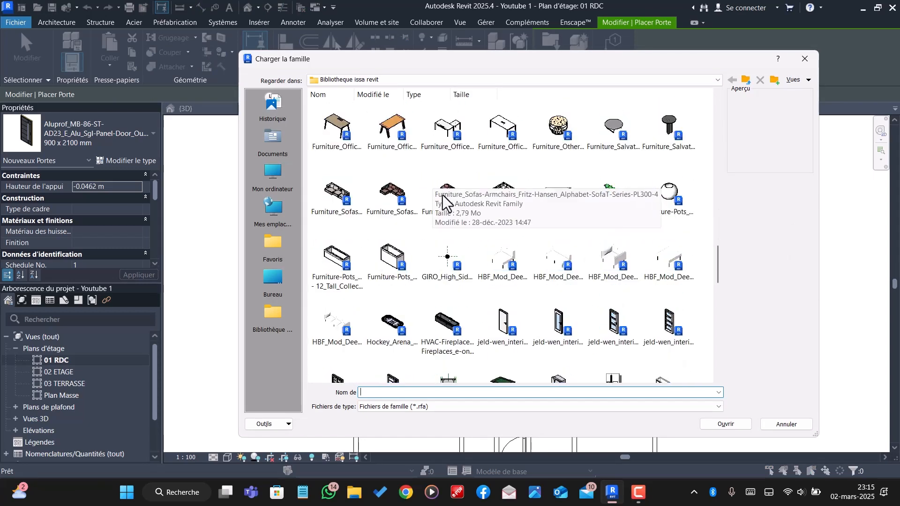
scroll(459, 203, "down", 5)
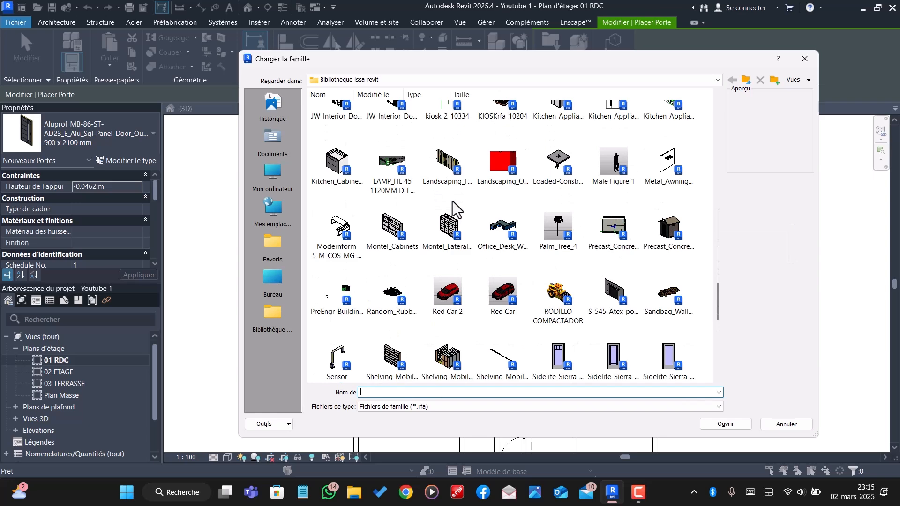
scroll(378, 226, "down", 5)
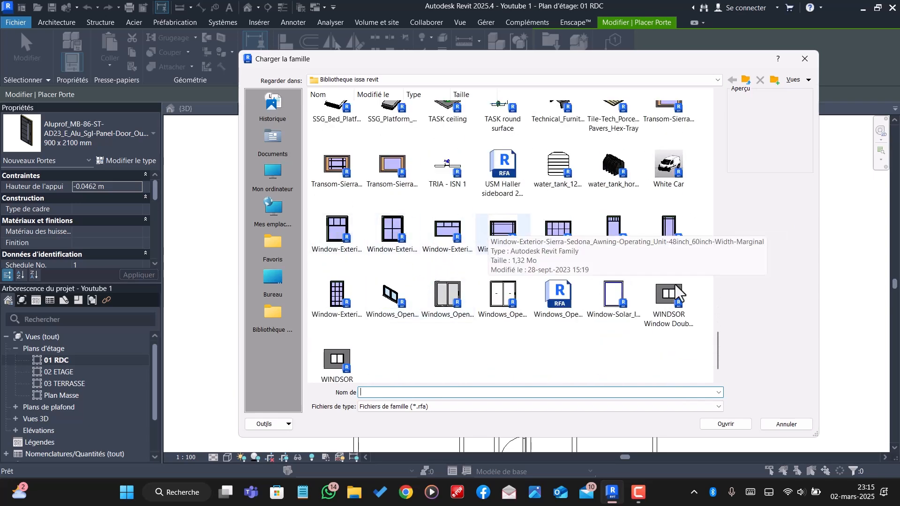
scroll(645, 232, "up", 5)
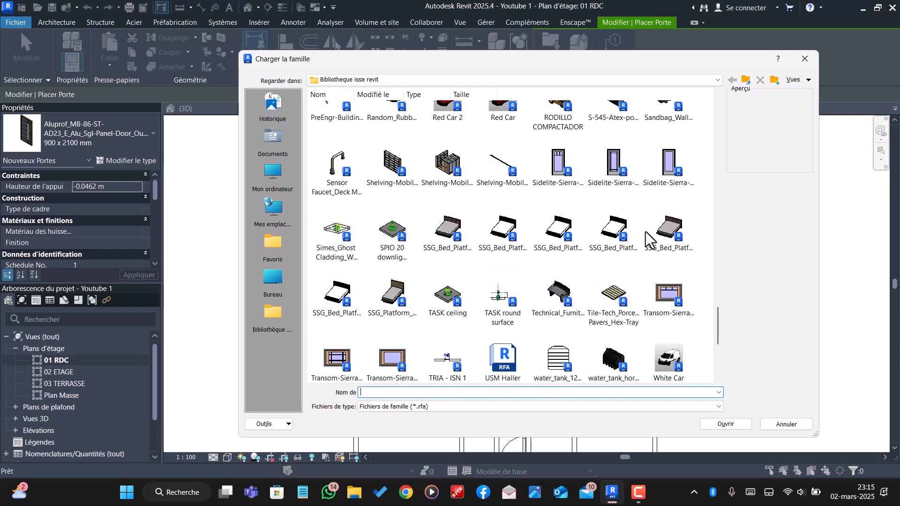
scroll(645, 230, "up", 5)
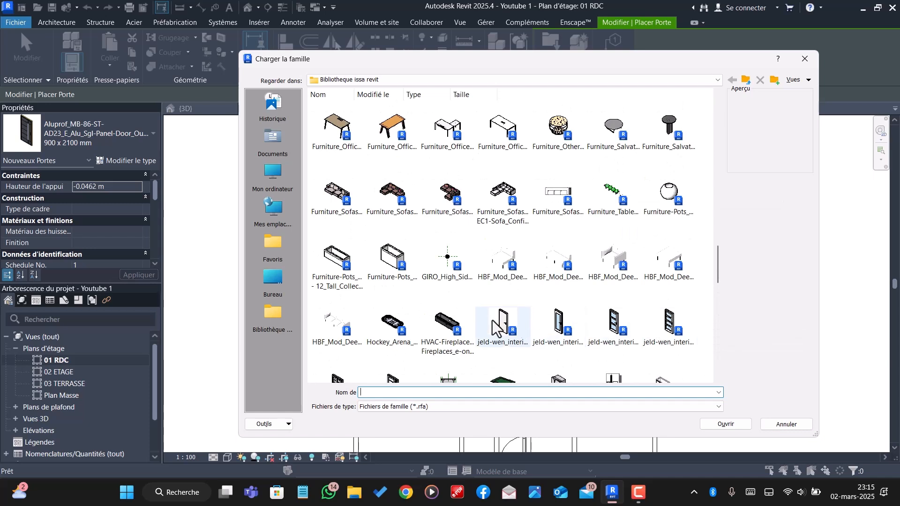
left_click(511, 324)
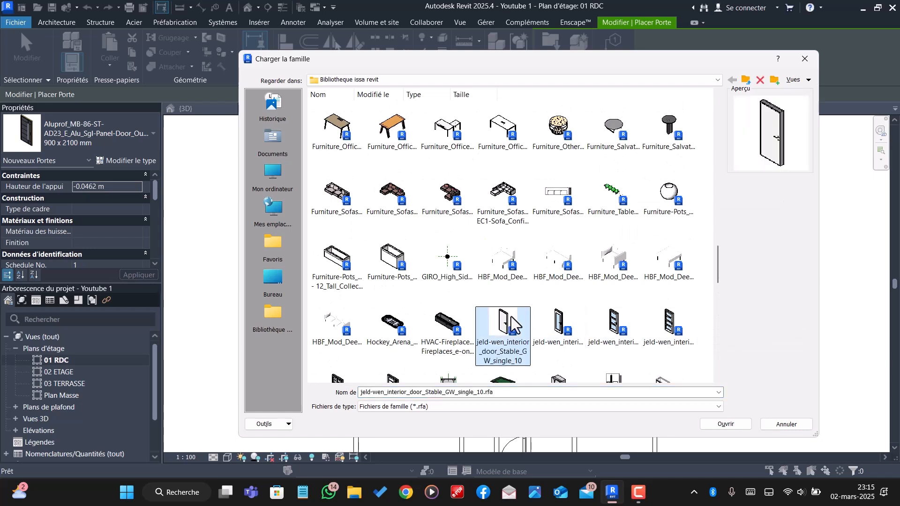
left_click(713, 425)
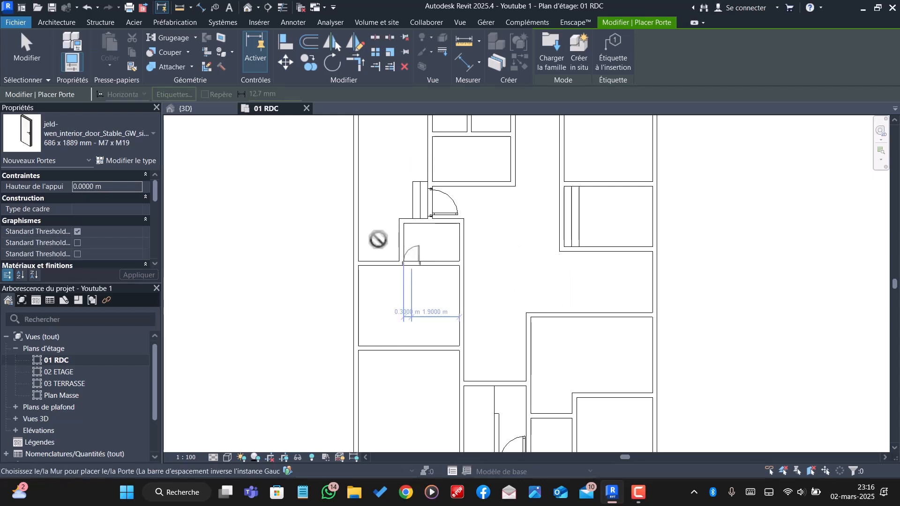
- Place a 686 x 1889 mm interior door in the L-shaped room's upper wall, its centre 0.5 m from the room's left wall
scroll(445, 290, "down", 5)
scroll(429, 294, "up", 5)
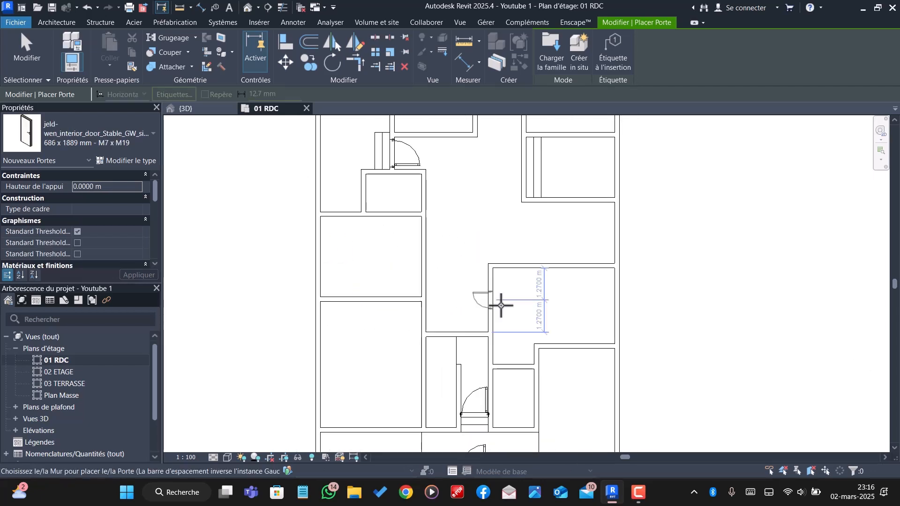
scroll(501, 285, "up", 2)
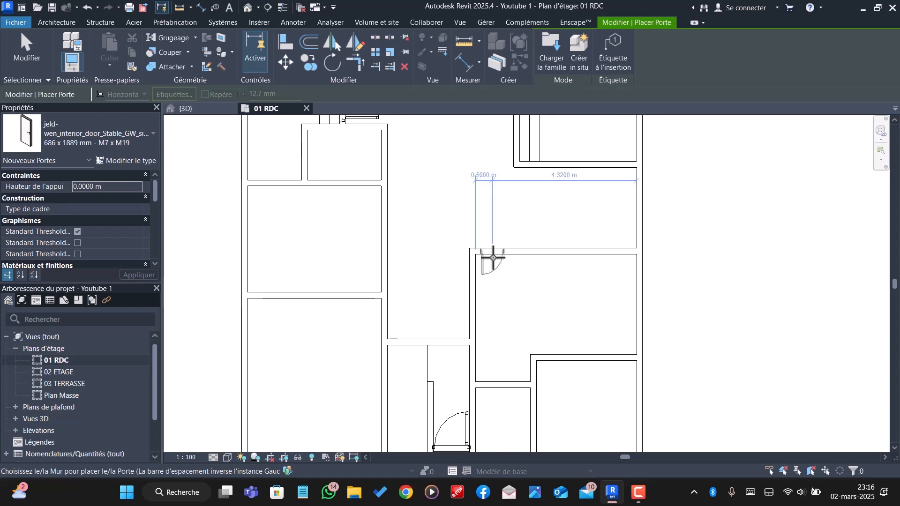
left_click(493, 257)
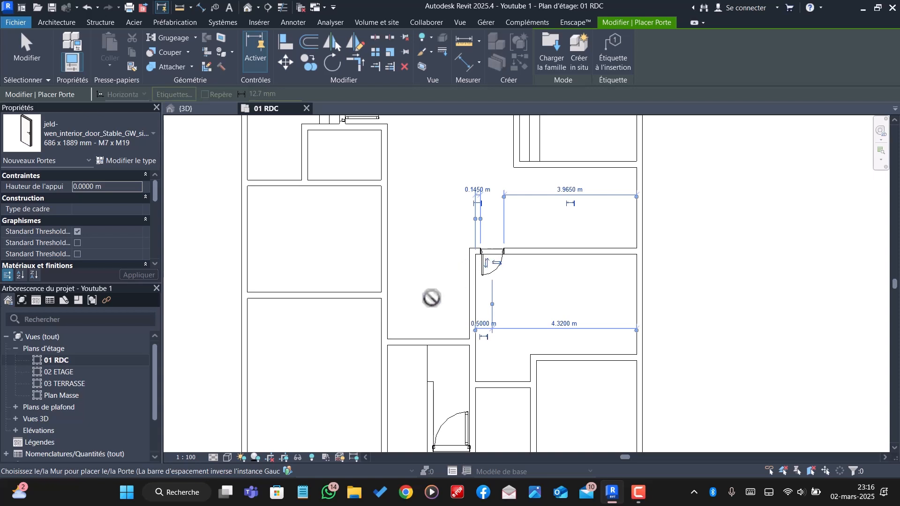
- Place the same interior door in the corridor wall of the left middle room, centred 0.6 m from the room's upper wall
scroll(431, 297, "down", 2)
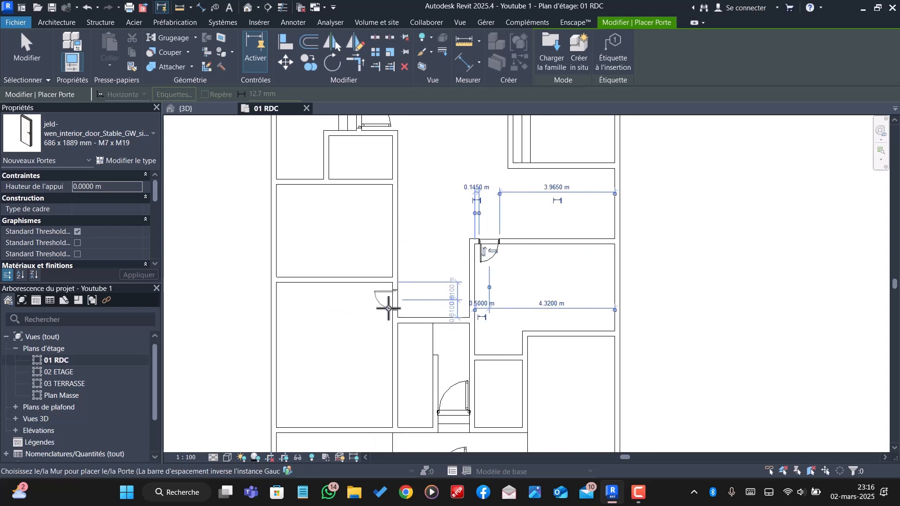
scroll(388, 309, "up", 2)
scroll(393, 301, "down", 3)
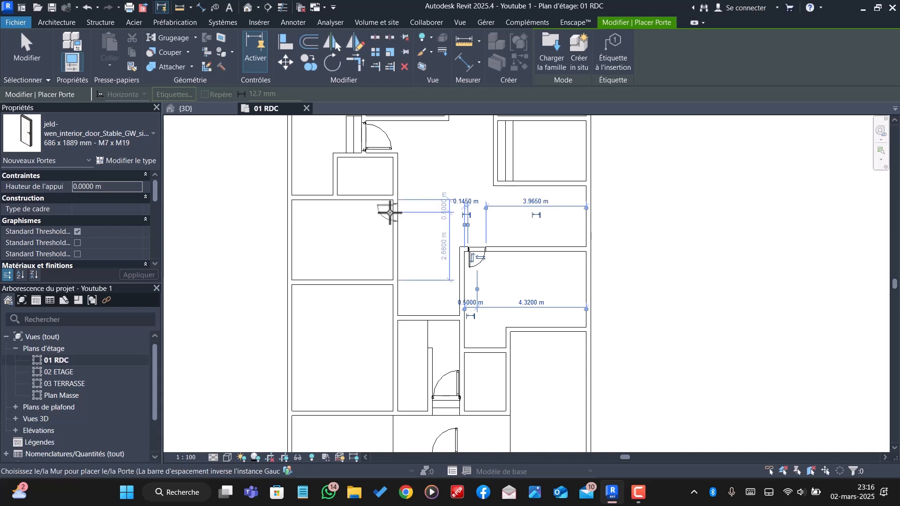
scroll(379, 249, "down", 3)
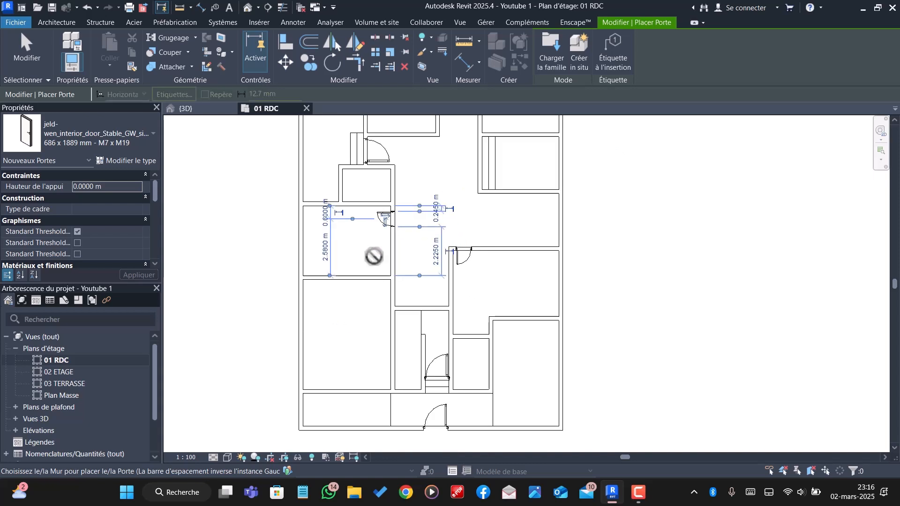
- Place another interior door in the corridor wall of the upper-right room, centred 0.6 m from the room's lower wall
scroll(418, 176, "up", 2)
scroll(412, 175, "down", 2)
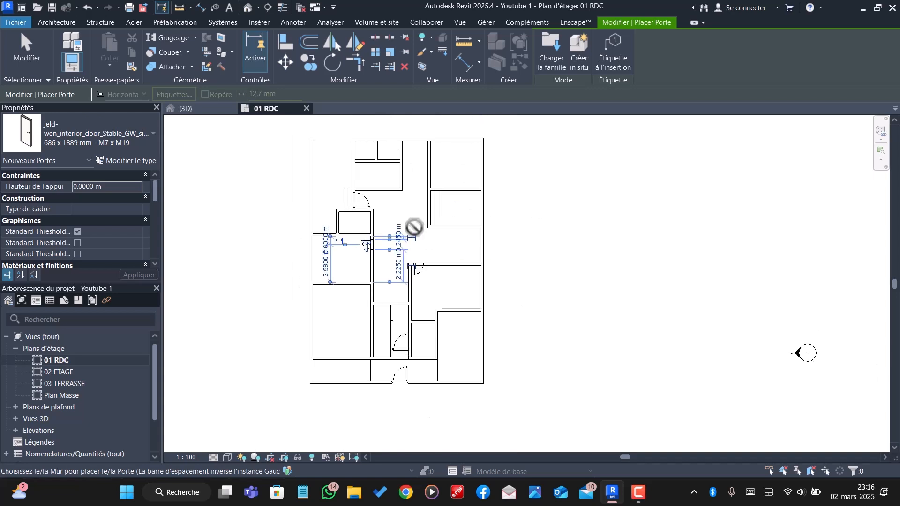
scroll(433, 178, "up", 2)
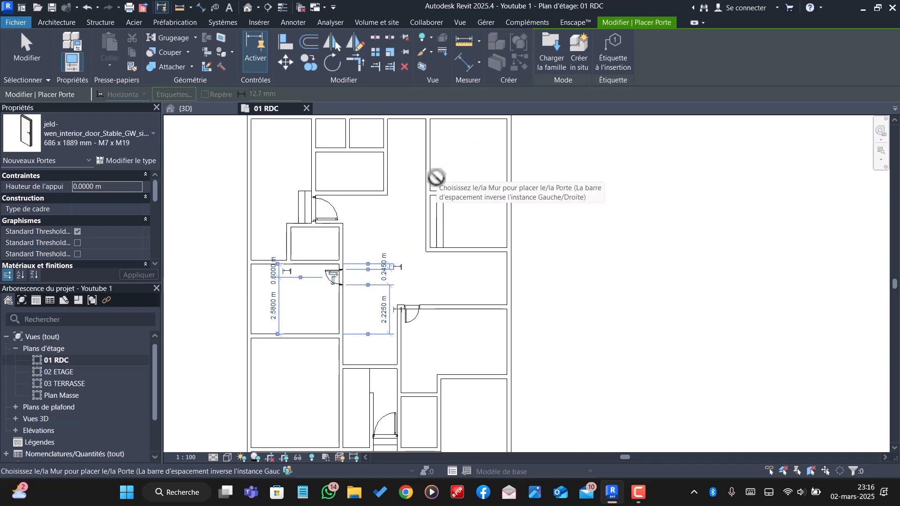
left_click(435, 178)
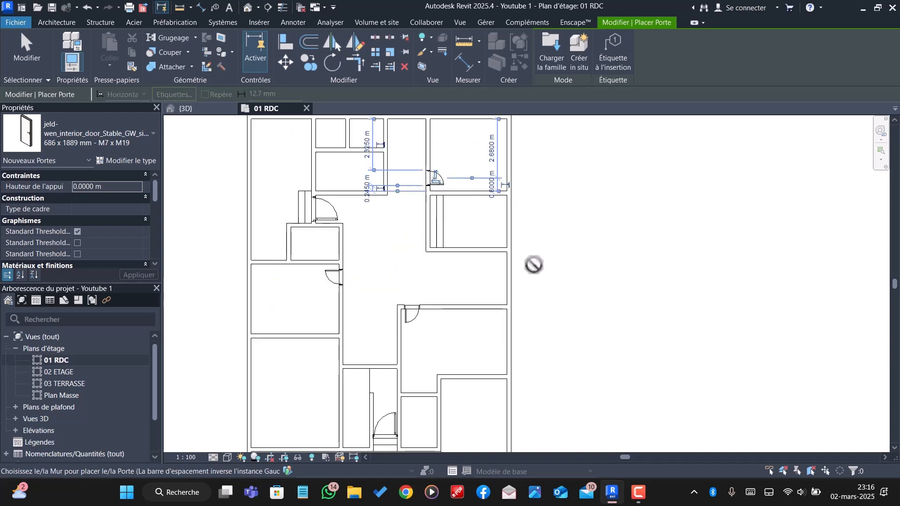
- Switch to the 3D view, end door placement and check the newly placed interior doors
left_click(200, 113)
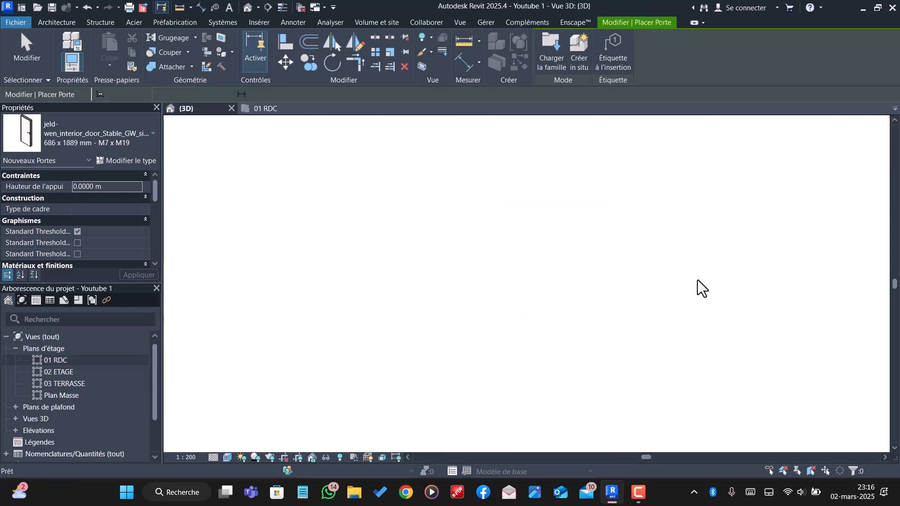
key("Escape")
scroll(642, 360, "up", 4)
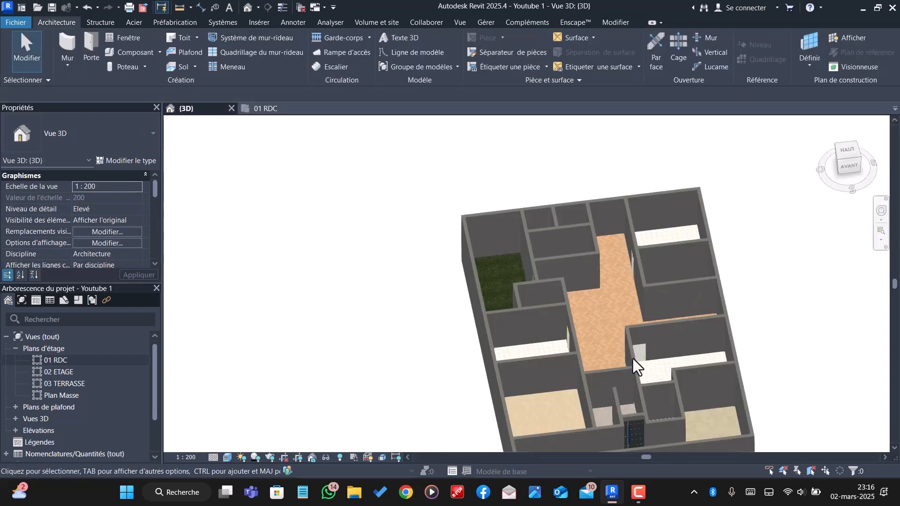
scroll(652, 356, "up", 1)
- Select all instances of the jeld-wen interior door visible in the view and set their sill height to 0.65 m
left_click(646, 347)
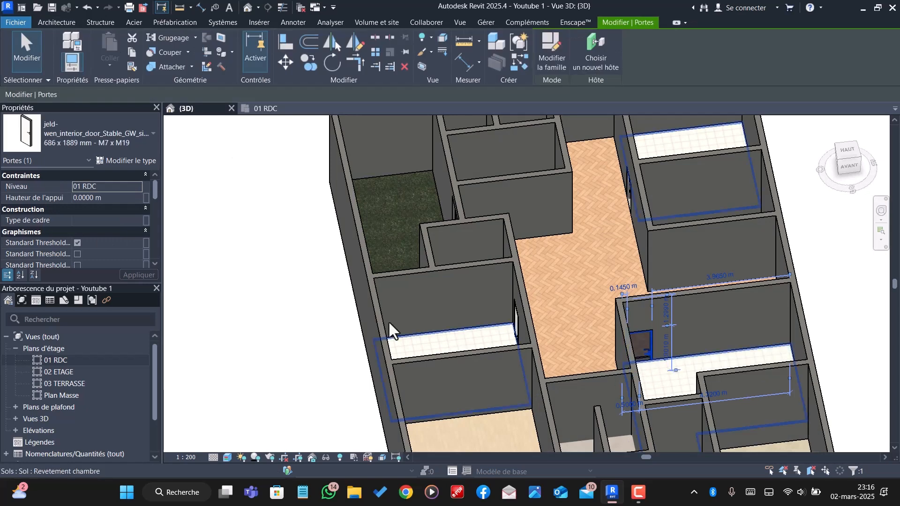
right_click(246, 295)
mouse_move(363, 282)
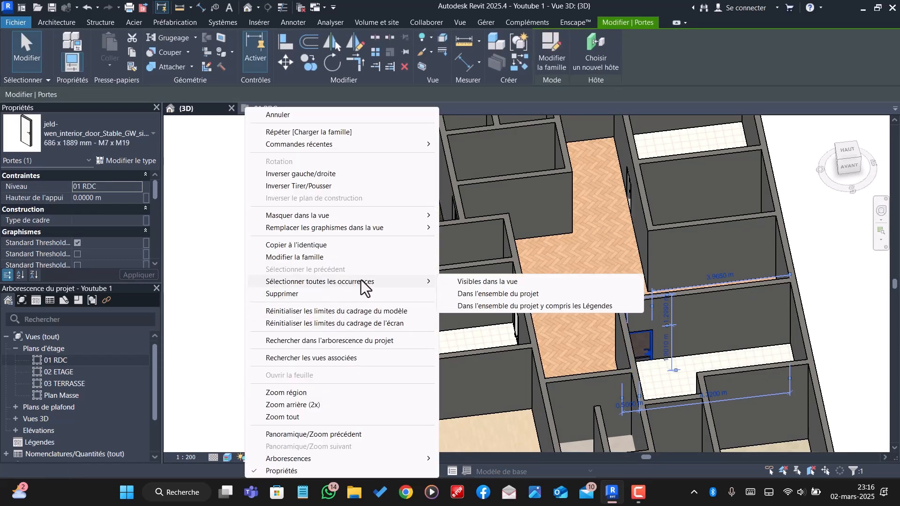
left_click(487, 281)
scroll(471, 291, "down", 4)
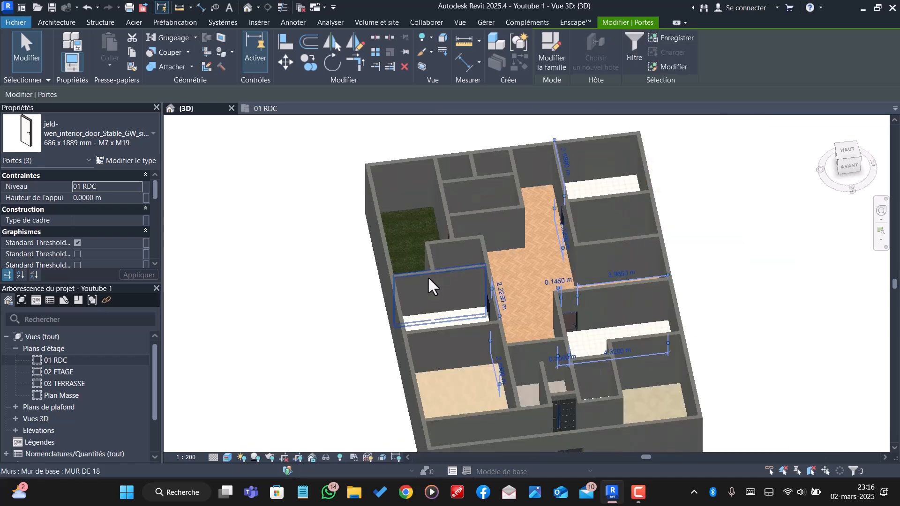
scroll(565, 324, "up", 3)
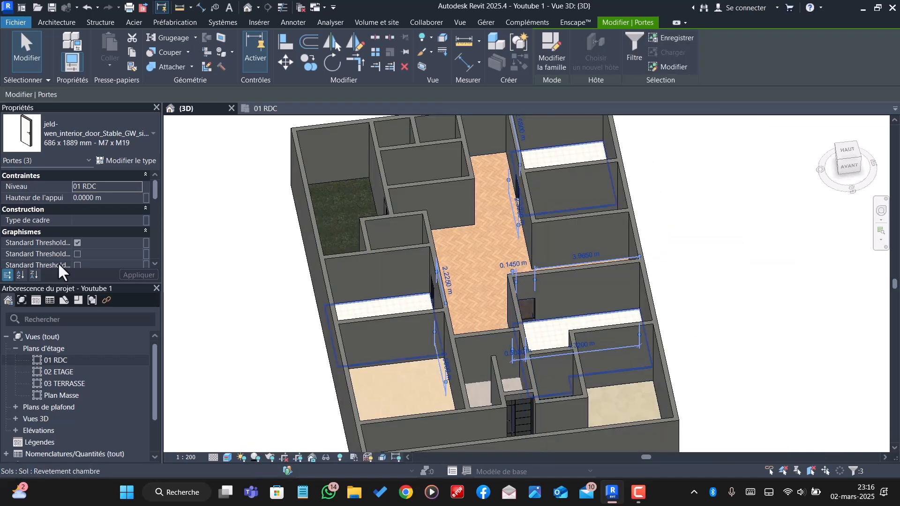
left_click(116, 209)
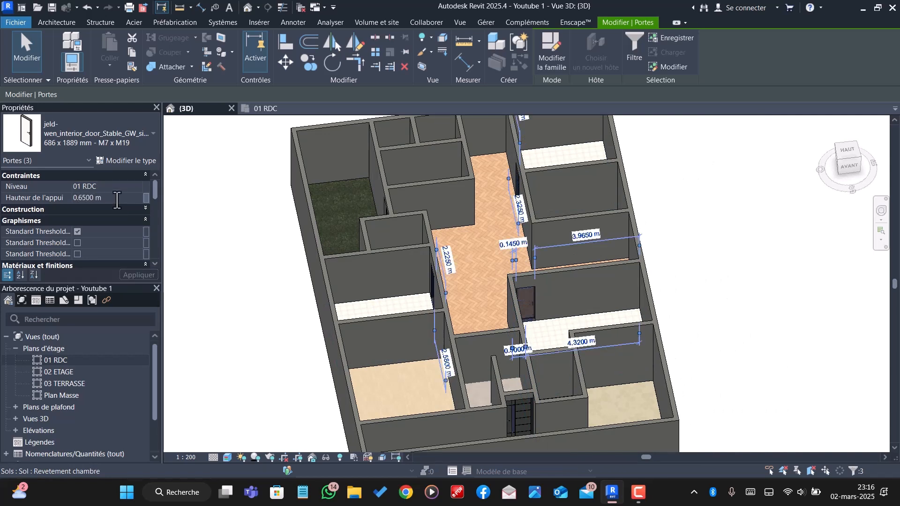
key("Escape")
- Examine in 3D how the raised interior doors sit relative to the room floors
scroll(539, 319, "up", 5)
scroll(515, 265, "down", 5)
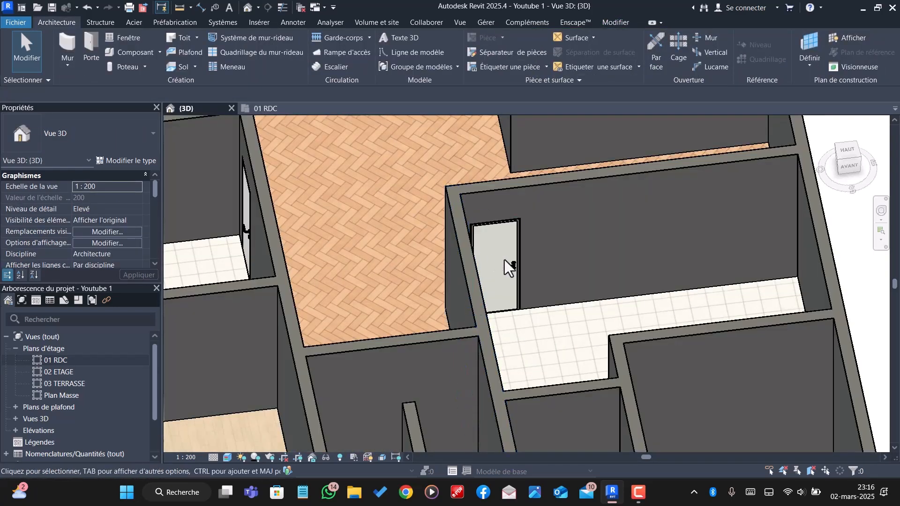
middle_click_drag(461, 322, 407, 289, "shift")
scroll(581, 327, "up", 6)
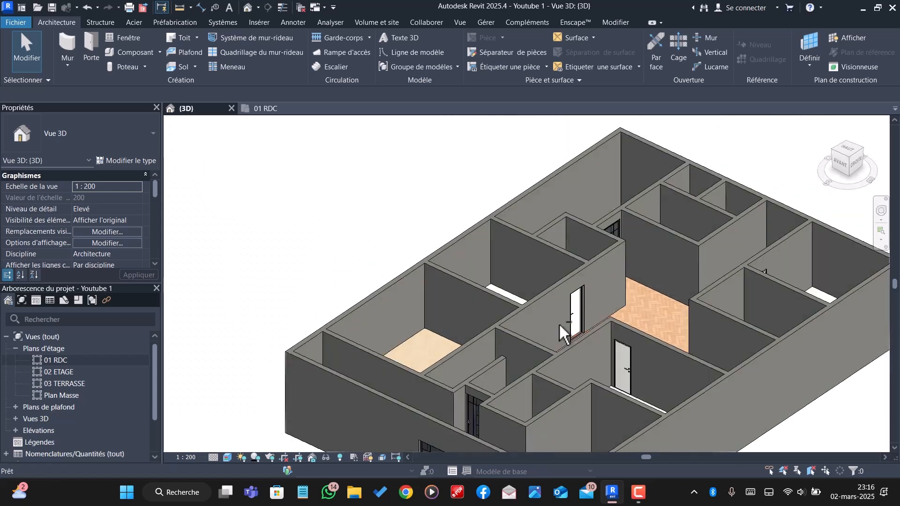
- Select all instances of the jeld-wen interior door visible in the 3D view and set their sill height to 0.67 m
scroll(581, 328, "up", 5)
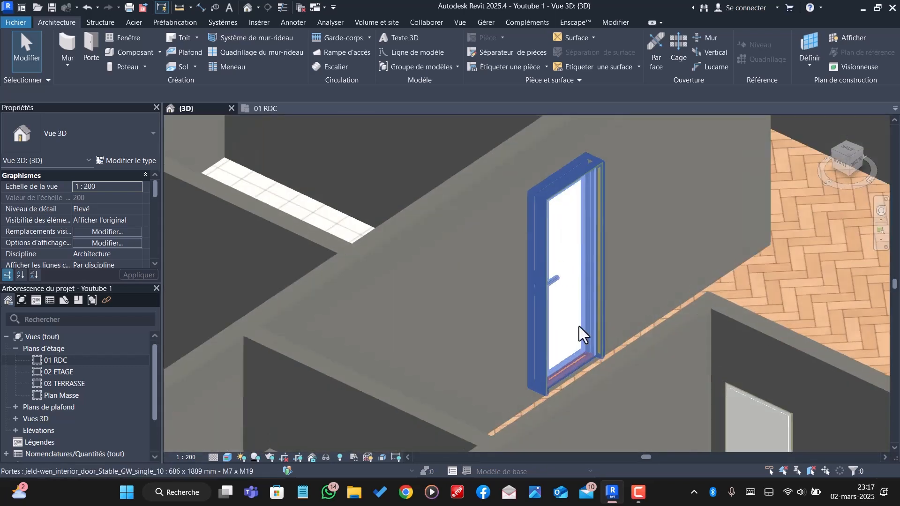
middle_click_drag(588, 322, 637, 432, "shift")
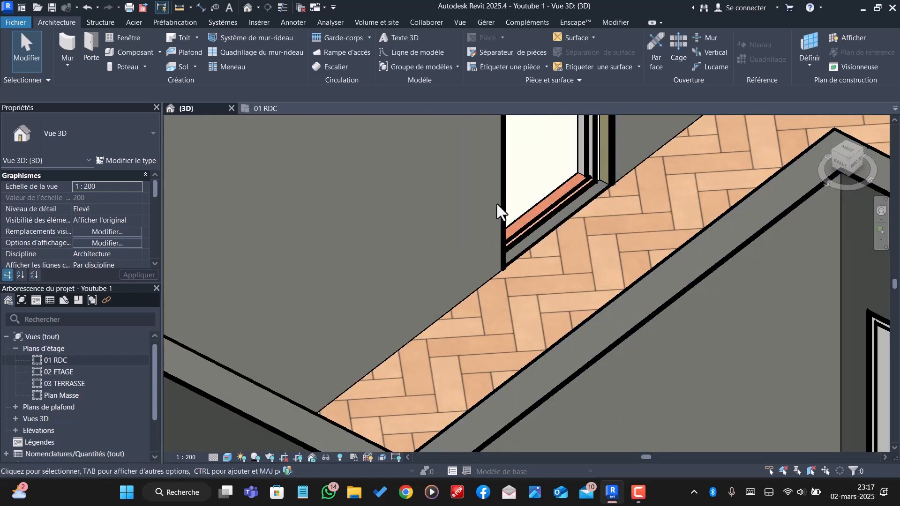
scroll(538, 240, "down", 3)
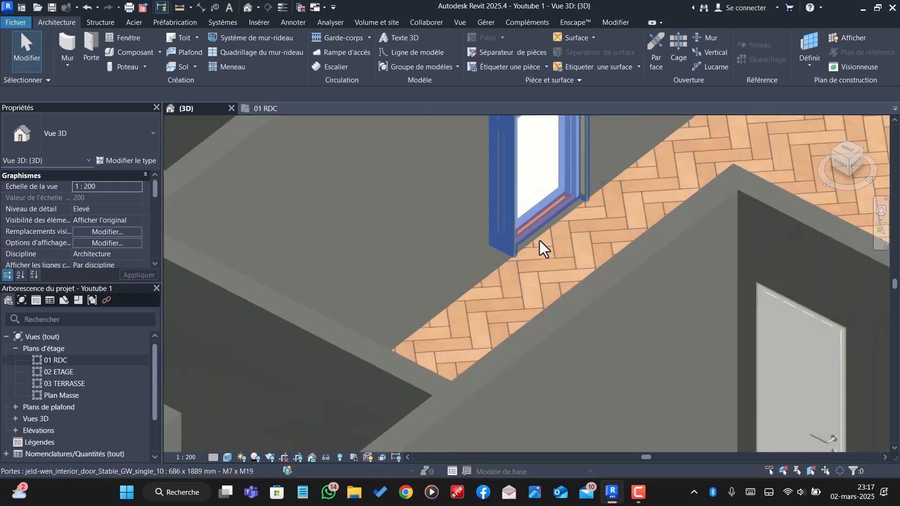
left_click(554, 196)
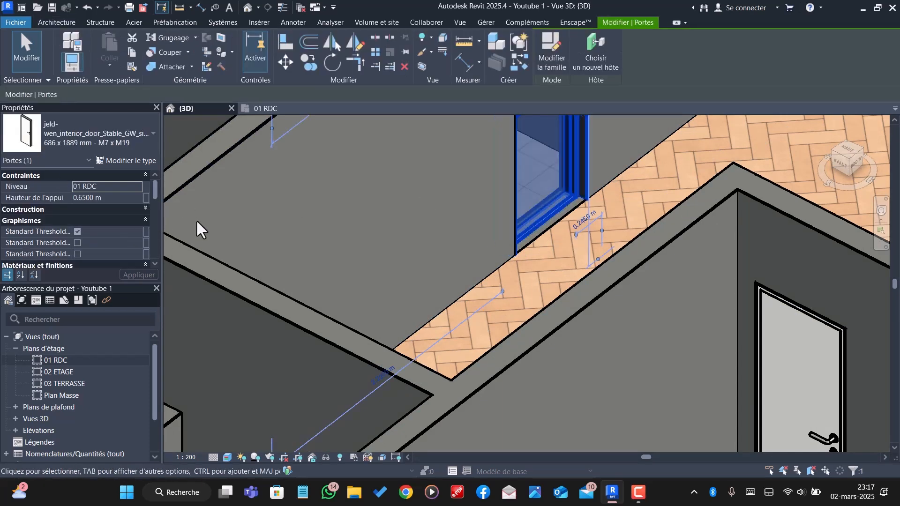
scroll(333, 265, "down", 6)
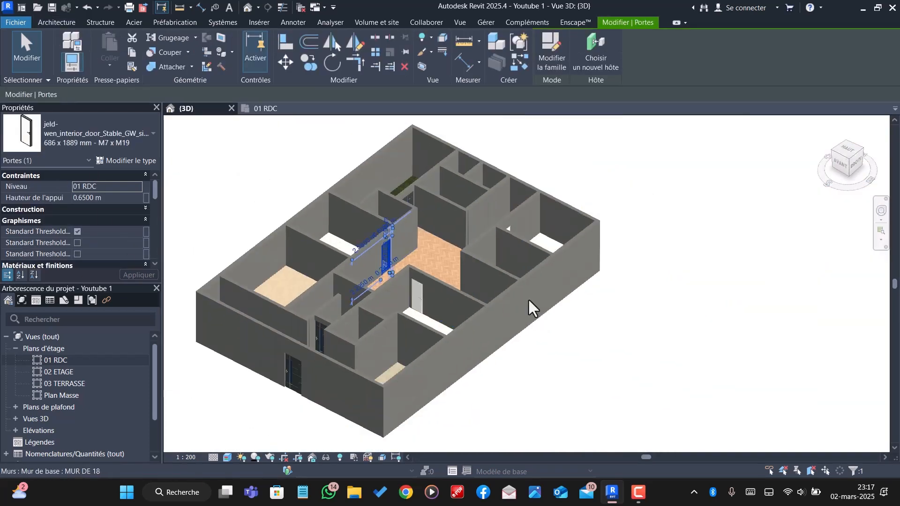
right_click(673, 363)
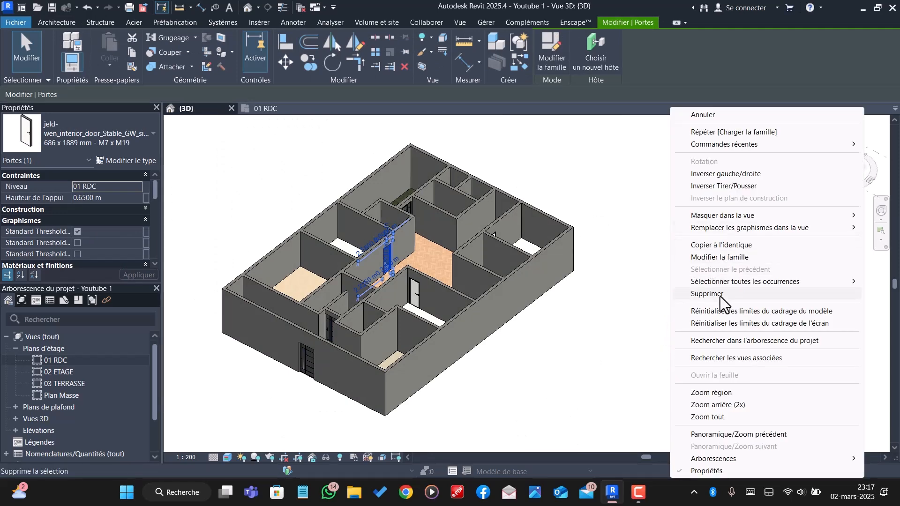
mouse_move(684, 283)
left_click(581, 283)
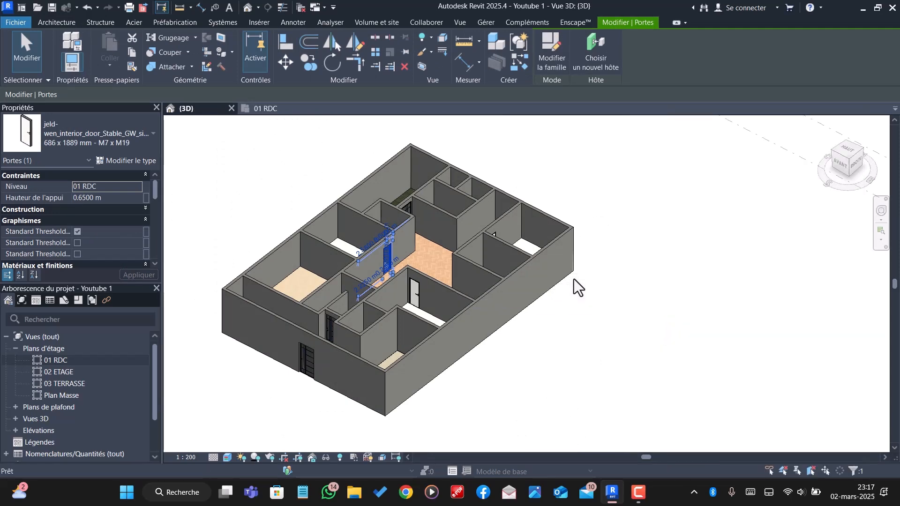
left_click(108, 197)
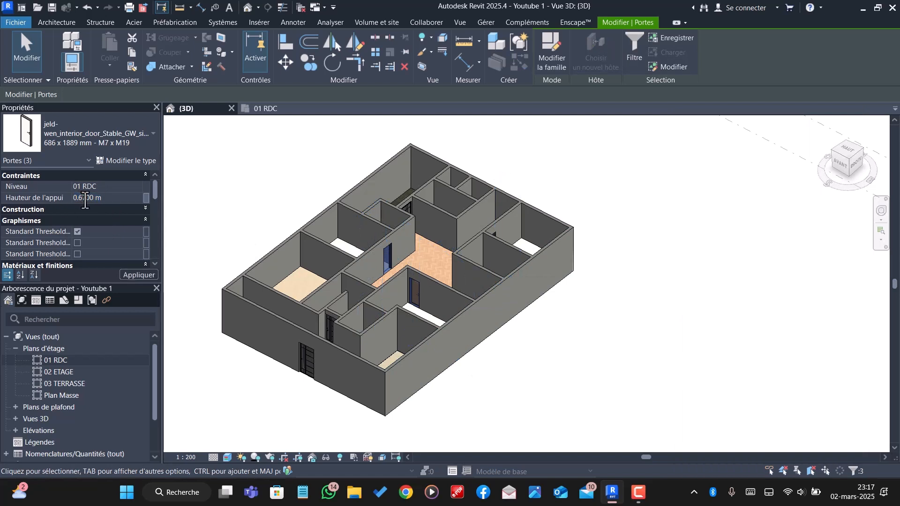
- Deselect the doors and examine in 3D how the corridor door's threshold meets the parquet floor
scroll(394, 270, "up", 5)
key("Escape")
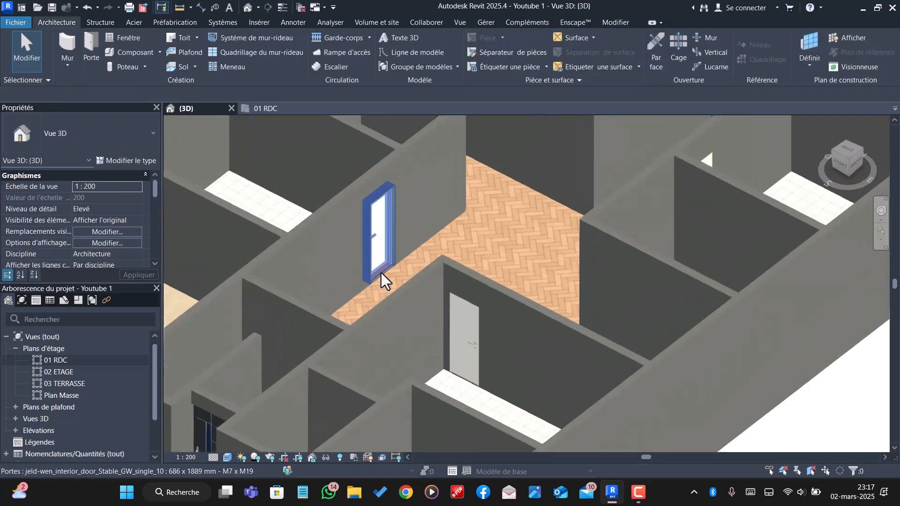
scroll(381, 277, "up", 8)
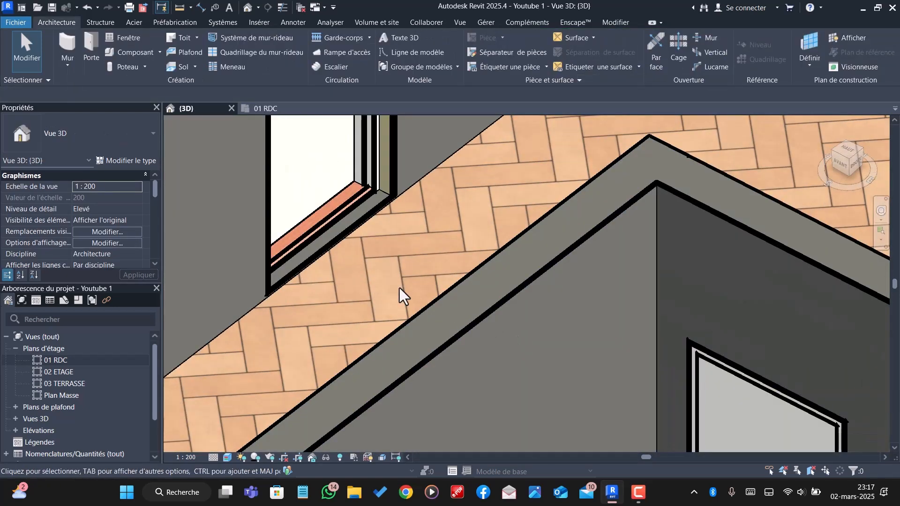
scroll(396, 247, "down", 2)
middle_click_drag(396, 307, 507, 322, "shift")
scroll(615, 407, "down", 5)
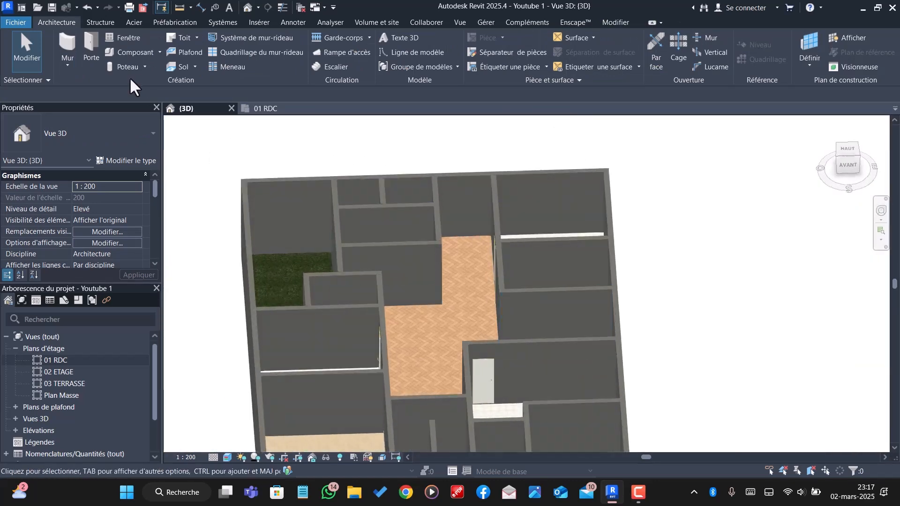
- On the 01 RDC plan, place a jeld-wen interior door with 0.67 m sill height above the upper exterior door, centred 0.4 m from the room's left wall
left_click(260, 109)
scroll(387, 206, "up", 2)
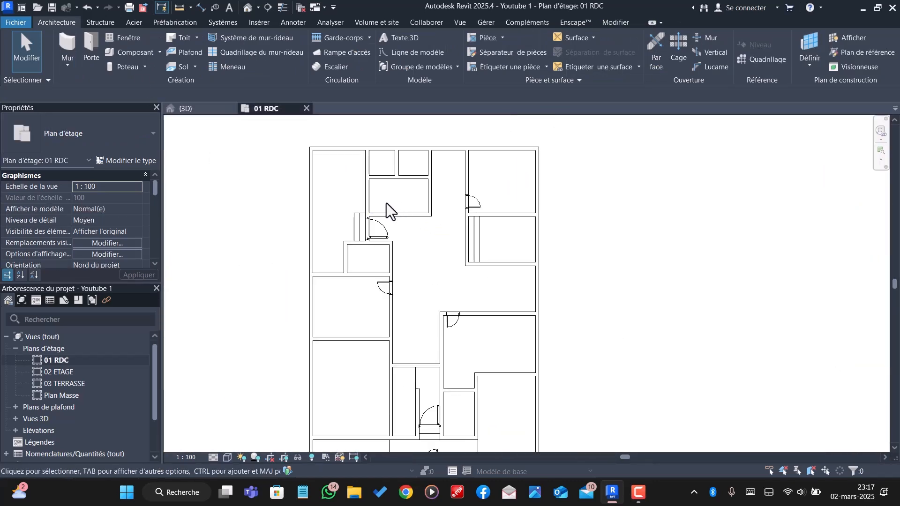
left_click(84, 41)
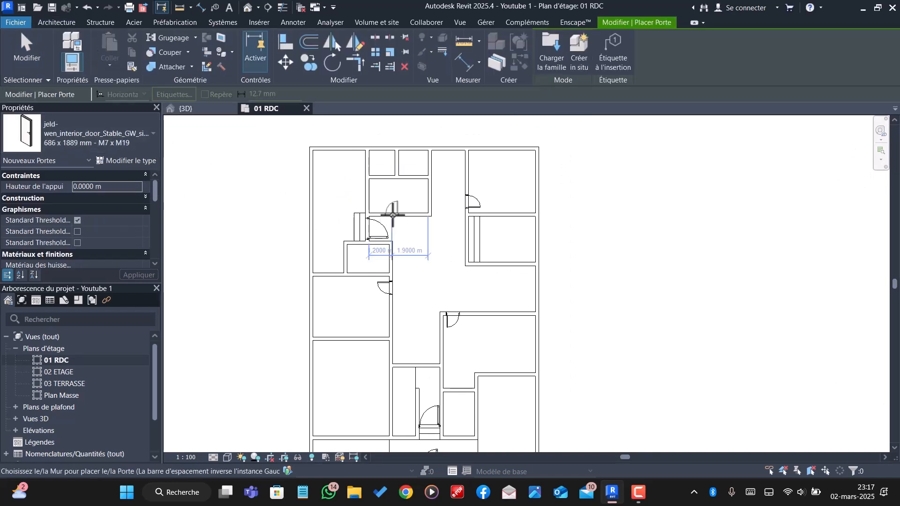
scroll(384, 213, "up", 3)
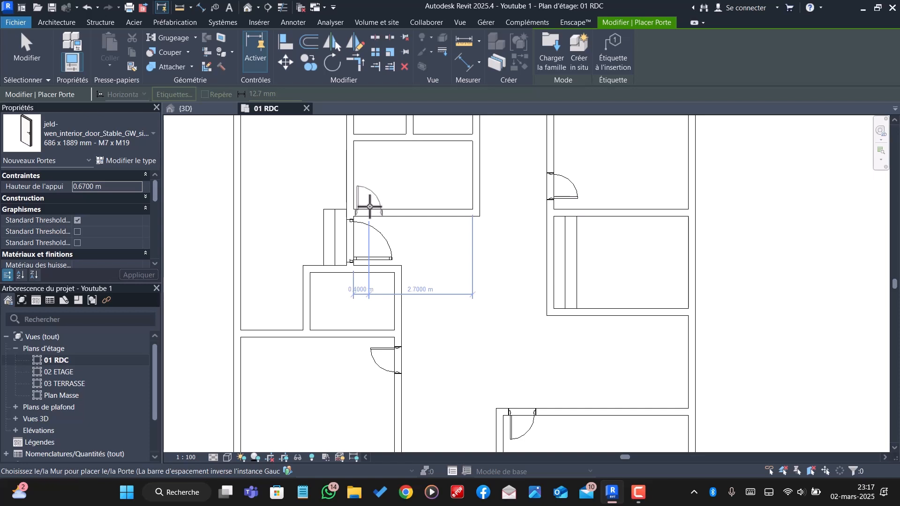
left_click(370, 206)
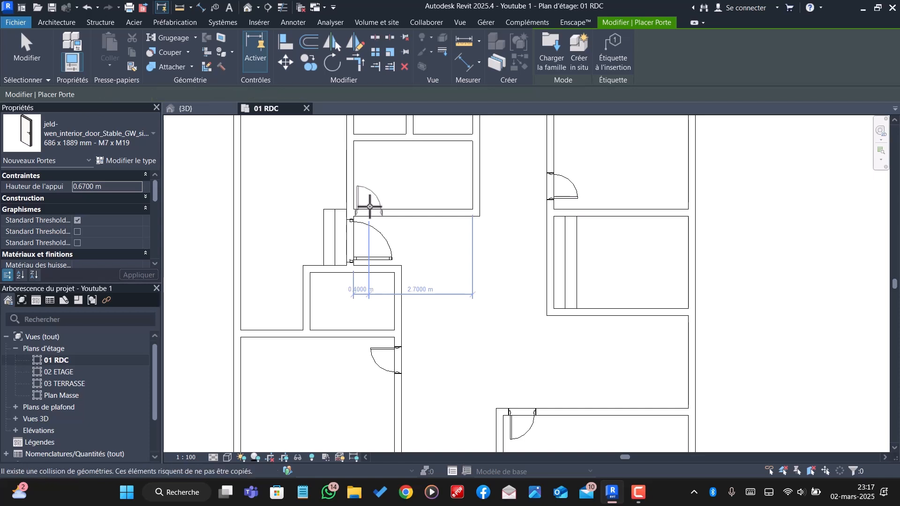
scroll(370, 280, "down", 3)
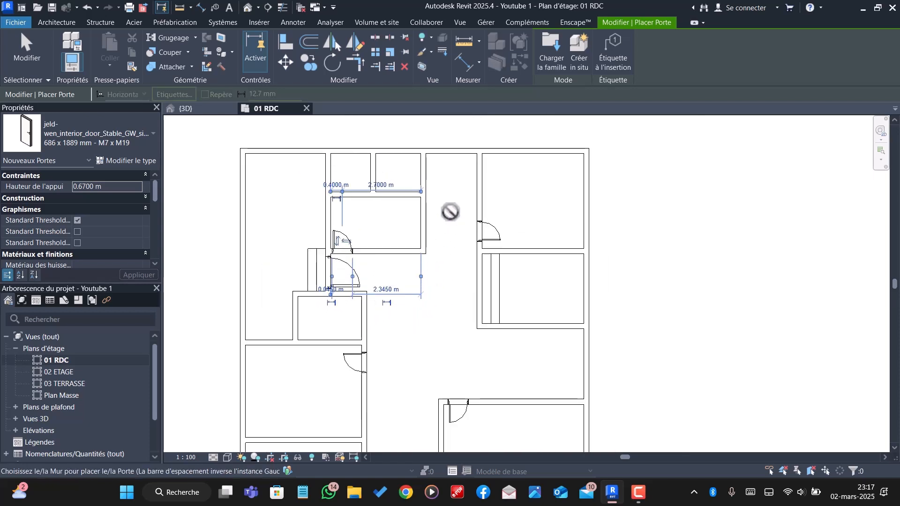
scroll(390, 202, "down", 3)
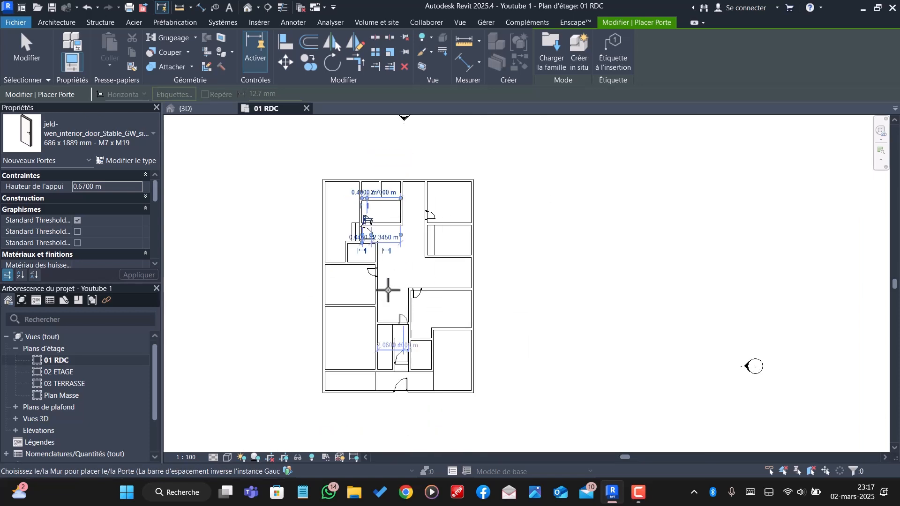
key("Escape")
- Move the partition wall between the two small upper rooms to the right, widening the left room
scroll(399, 189, "up", 2)
scroll(399, 186, "up", 4)
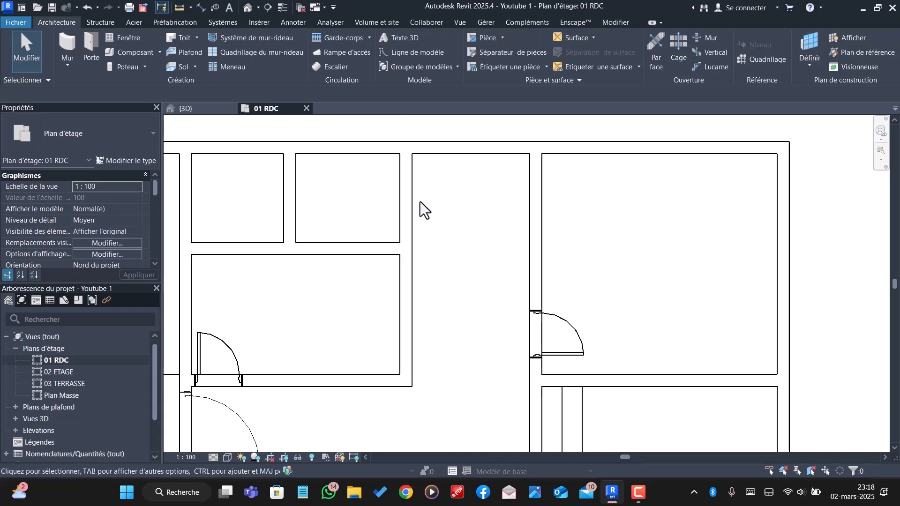
scroll(420, 202, "down", 1)
left_click(322, 196)
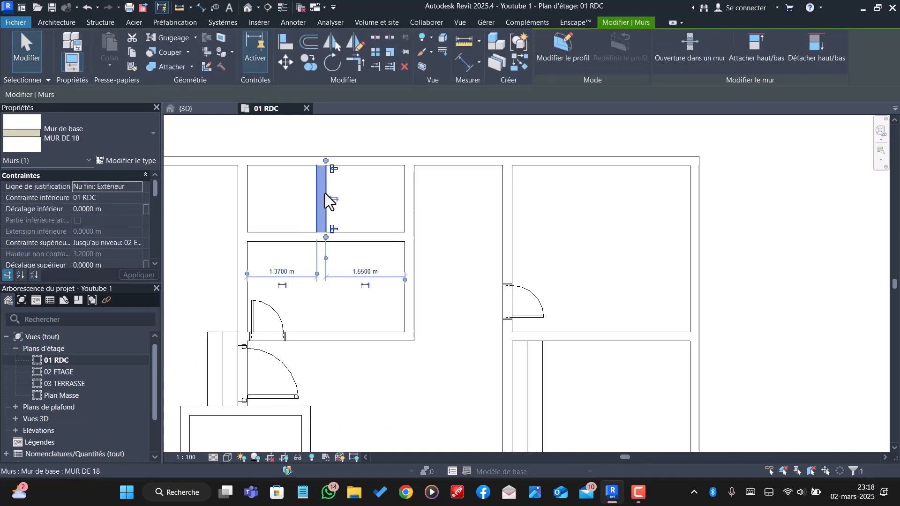
left_click_drag(341, 192, 346, 192)
left_click(305, 198)
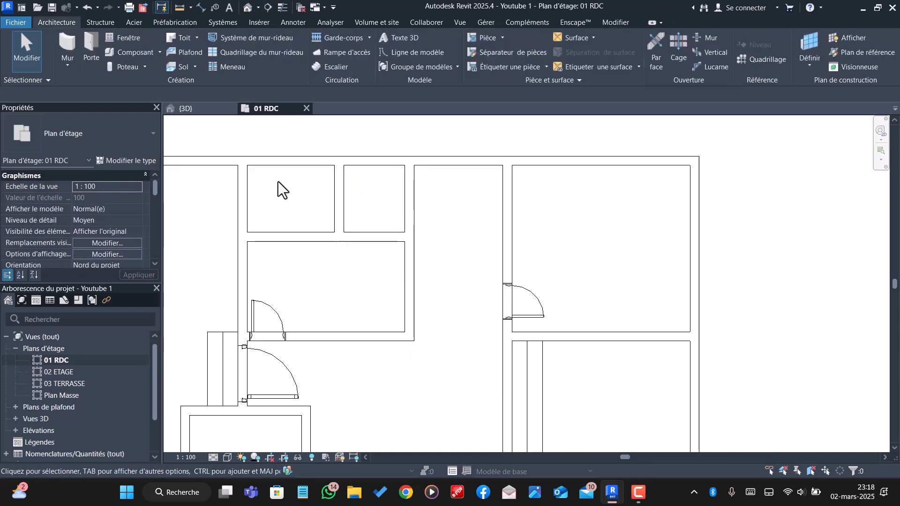
- Load the door family Doors_Swing_Strugal_Aluminium-Doors_Strugal-a500d2_INT from the Bibliotheque issa revit folder for door placement
scroll(314, 201, "down", 2)
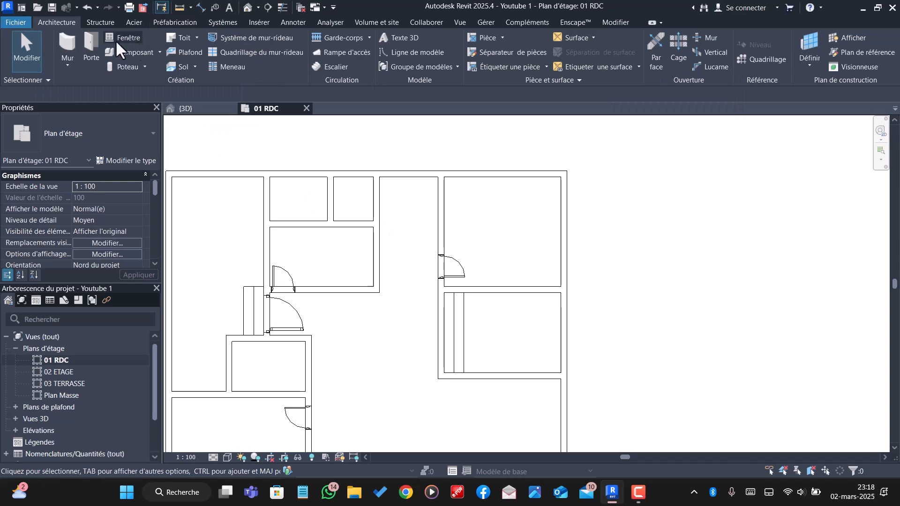
left_click(94, 43)
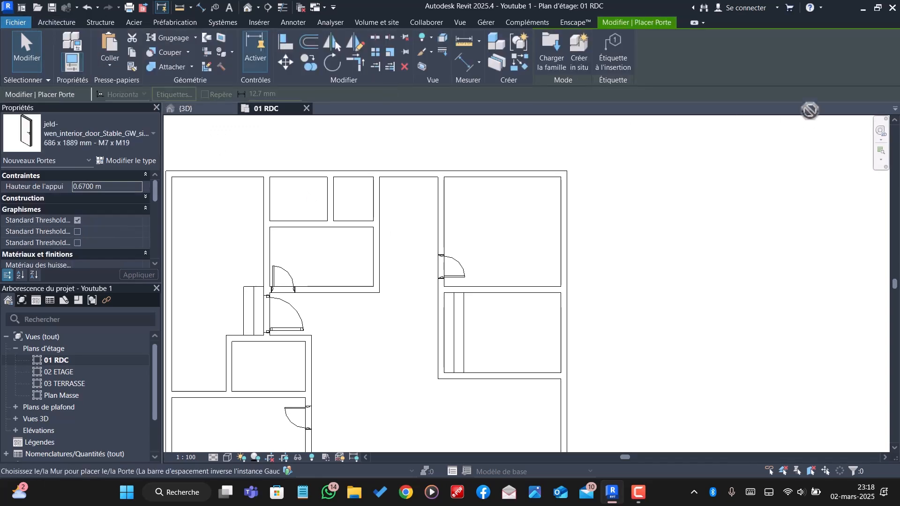
left_click(549, 58)
scroll(447, 183, "down", 10)
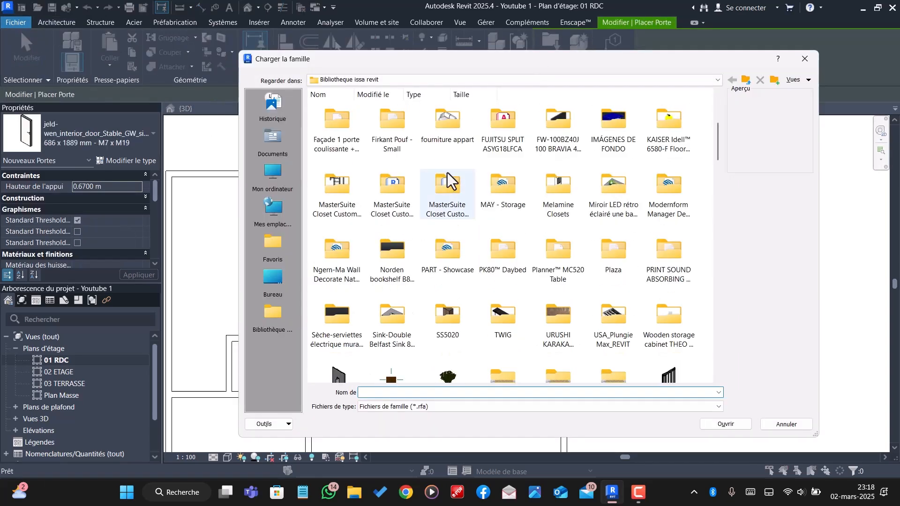
scroll(486, 280, "down", 5)
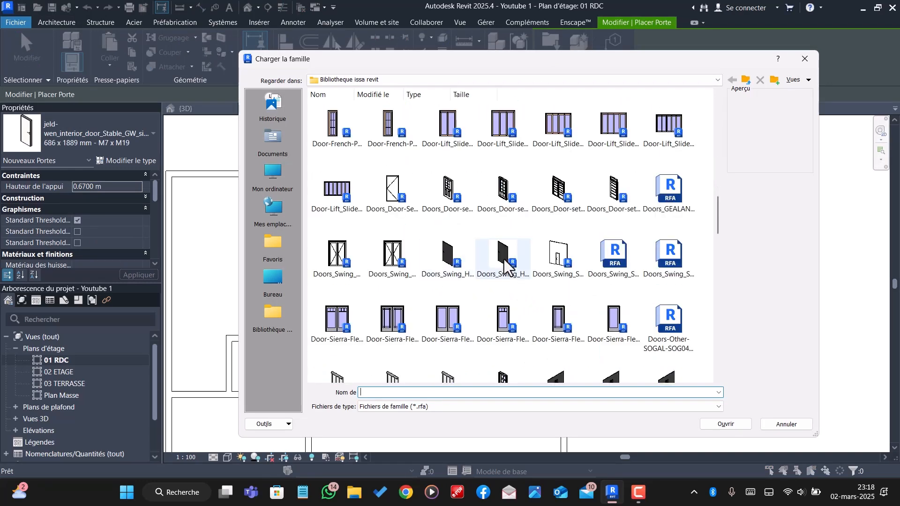
left_click(506, 257)
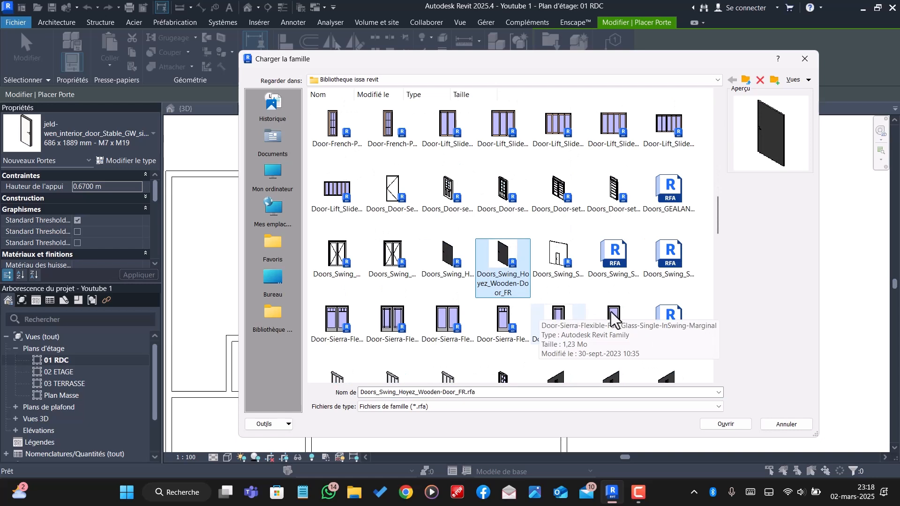
left_click(618, 260)
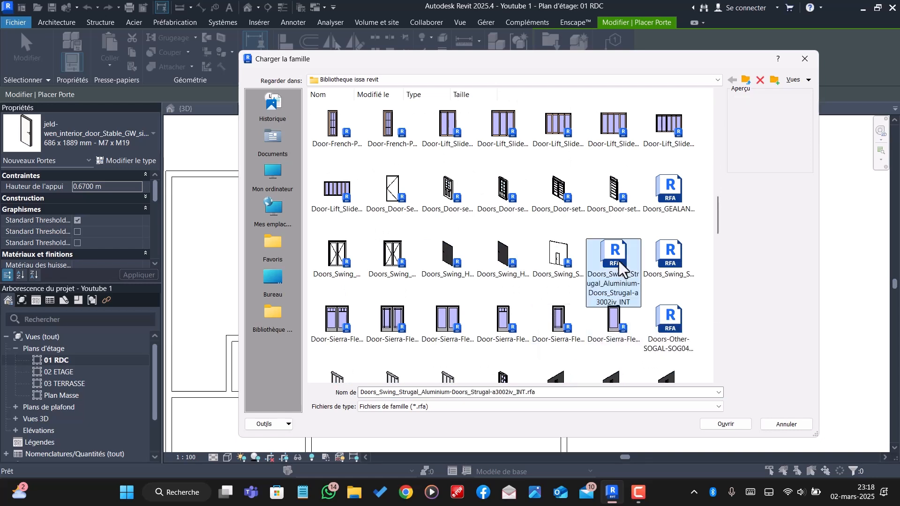
left_click(554, 259)
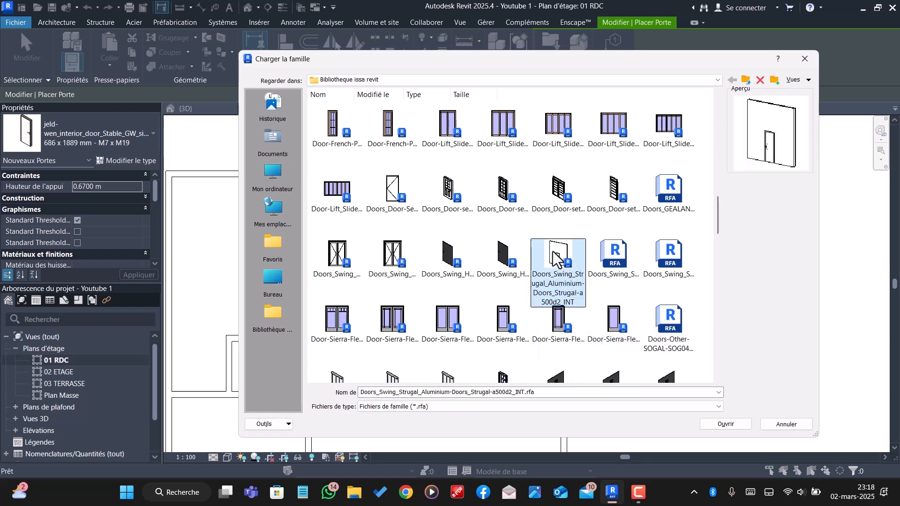
left_click(741, 425)
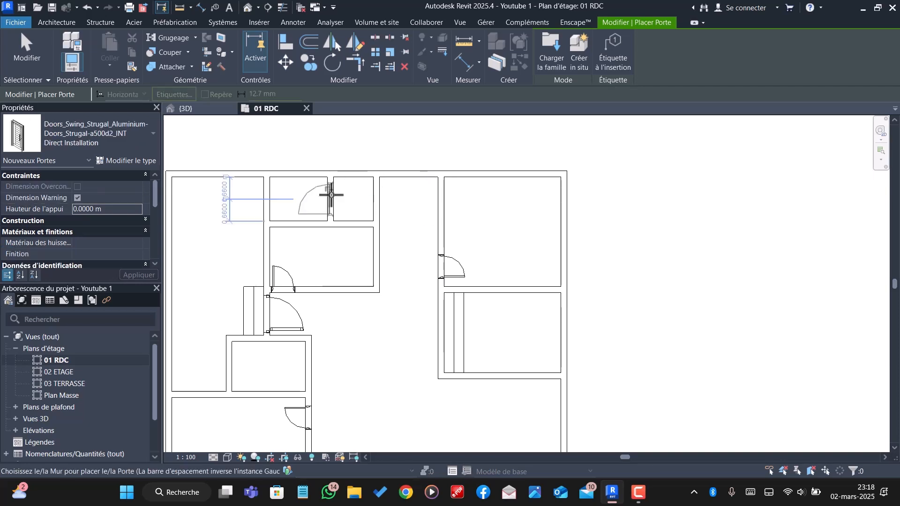
- Place the Strugal aluminium door midway along the partition between the two small upper rooms, with its swing flipped and opening into the left room
key("space")
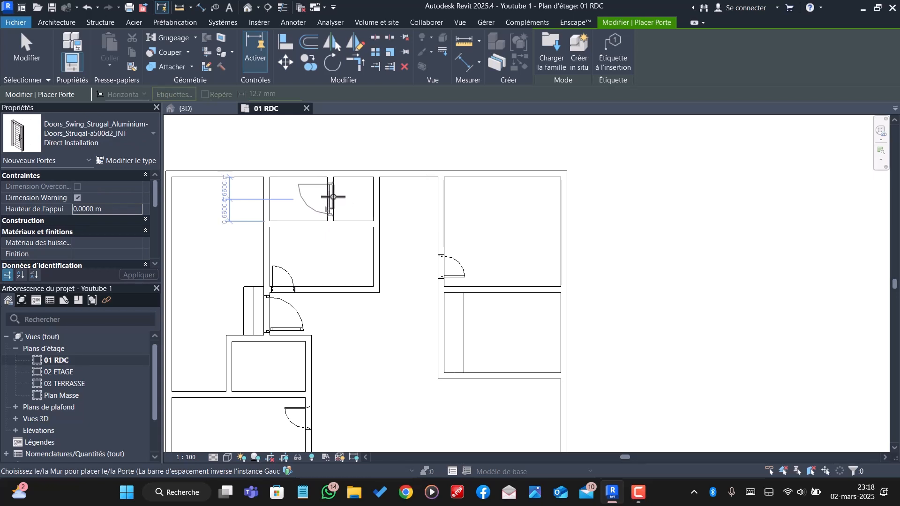
left_click(332, 194)
scroll(344, 159, "down", 4)
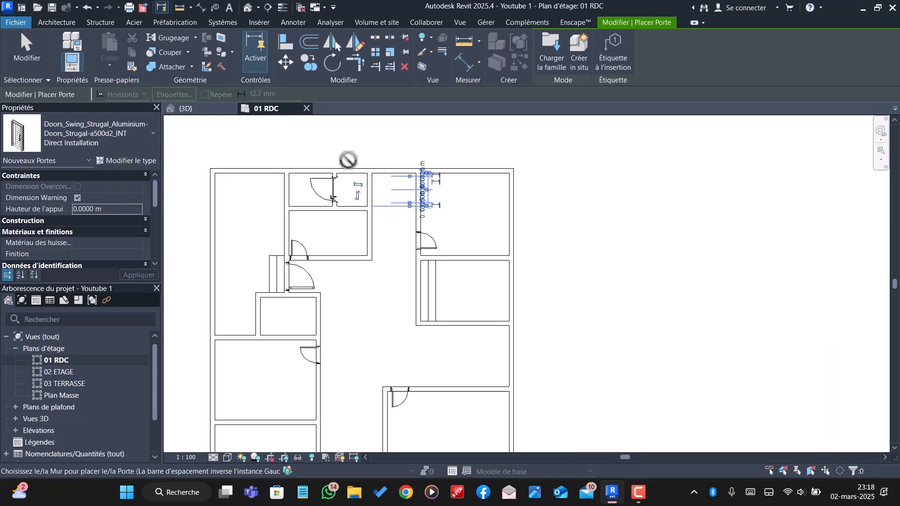
scroll(322, 300, "up", 2)
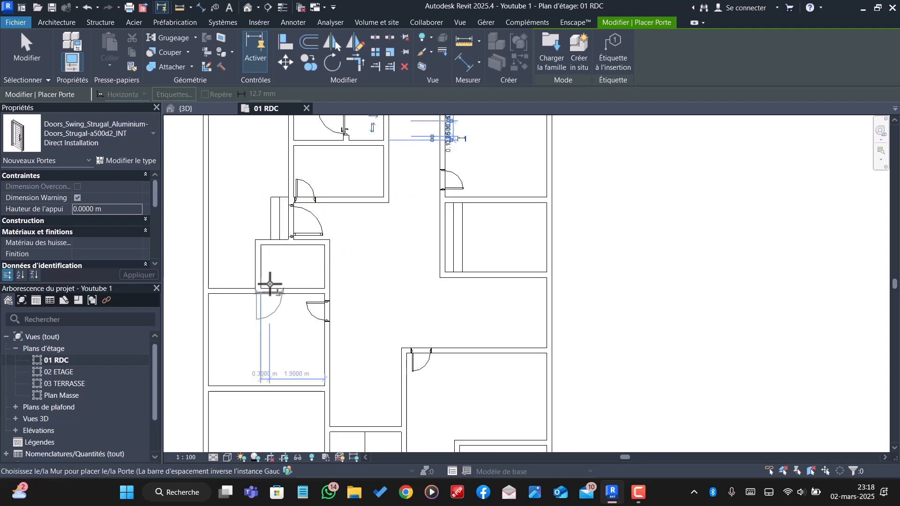
scroll(352, 294, "down", 2)
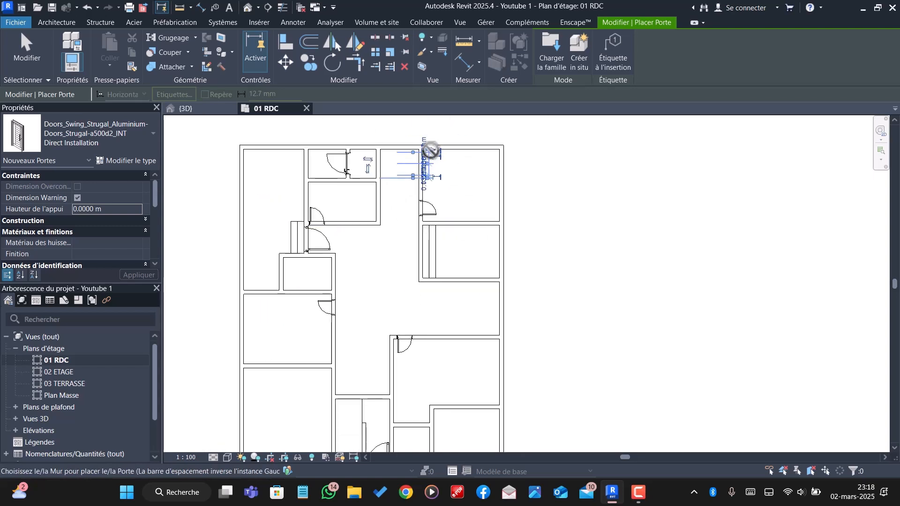
scroll(421, 160, "down", 2)
scroll(347, 204, "up", 2)
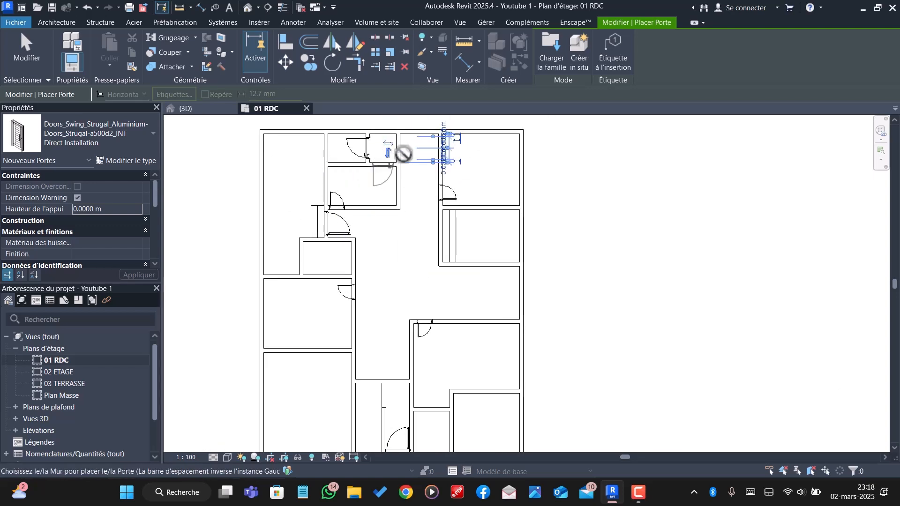
scroll(405, 152, "down", 2)
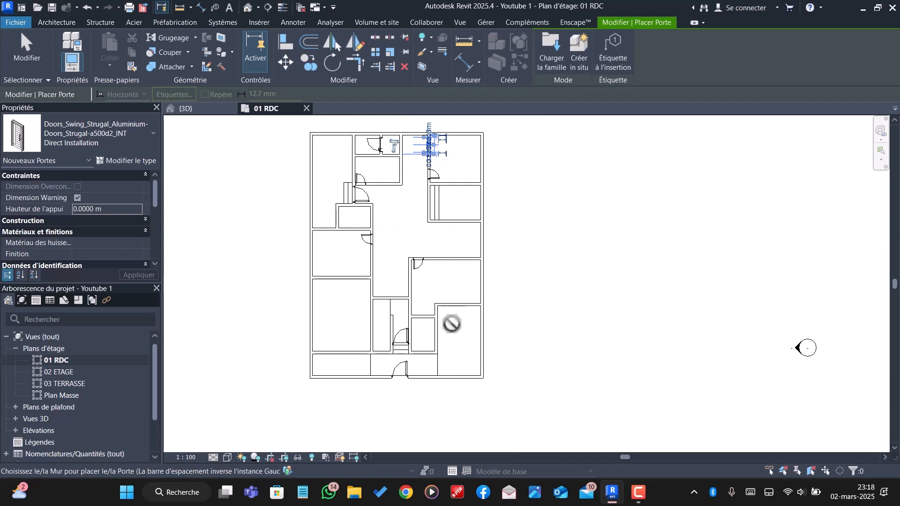
scroll(416, 336, "down", 1)
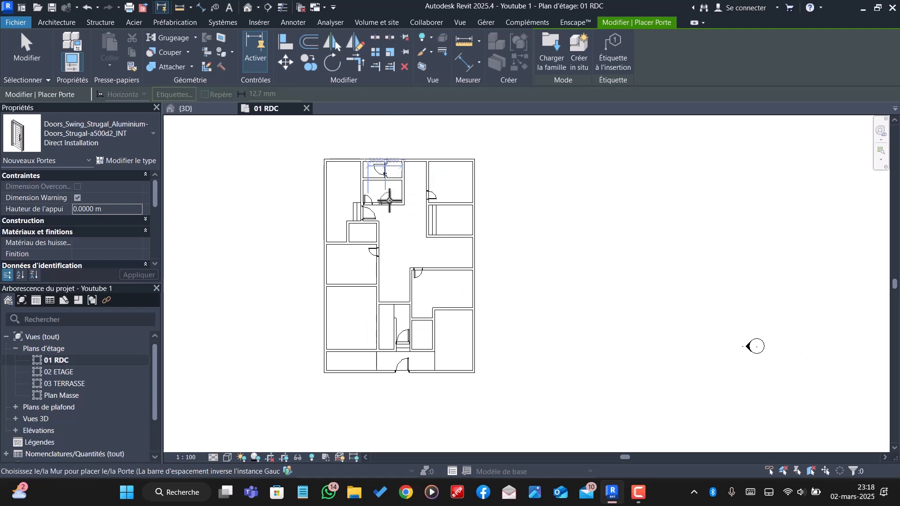
- In the 3D view, delete the Strugal aluminium door from the partition between the two small upper rooms
key("Escape")
key("Escape")
left_click(184, 108)
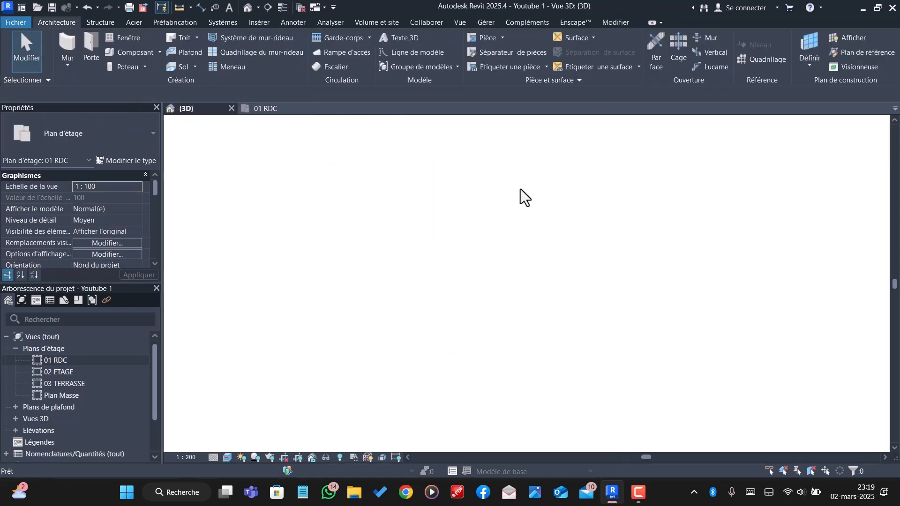
scroll(393, 196, "up", 3)
middle_click_drag(420, 217, 384, 262, "shift")
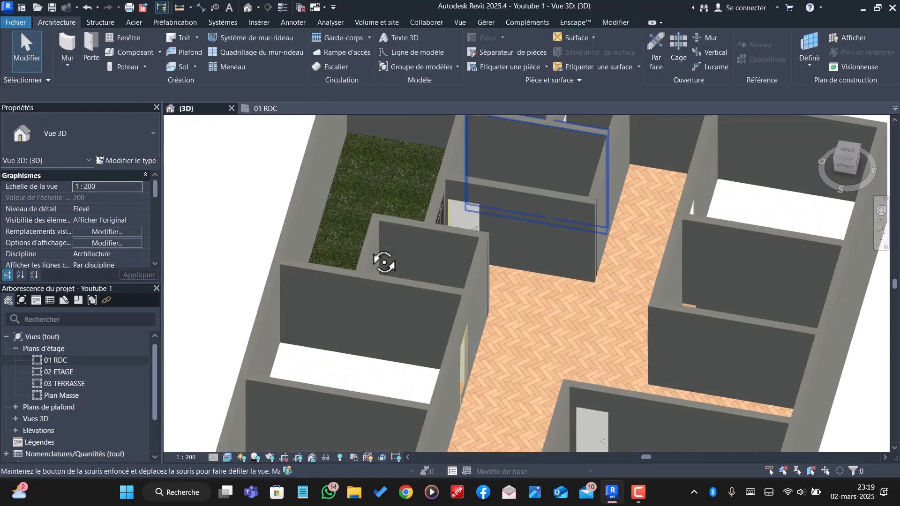
scroll(251, 238, "down", 5)
scroll(400, 222, "up", 5)
middle_click_drag(475, 200, 398, 244, "shift")
scroll(278, 195, "down", 2)
scroll(482, 280, "up", 2)
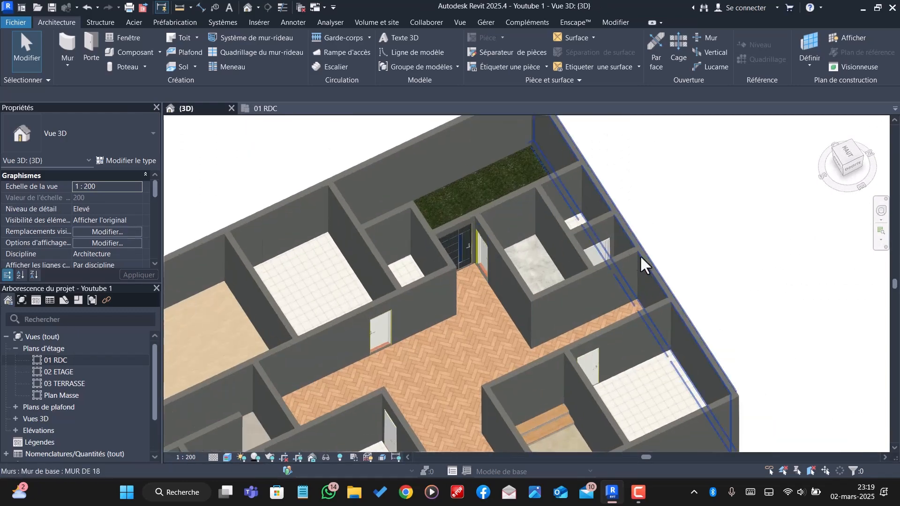
left_click(595, 249)
key("Delete")
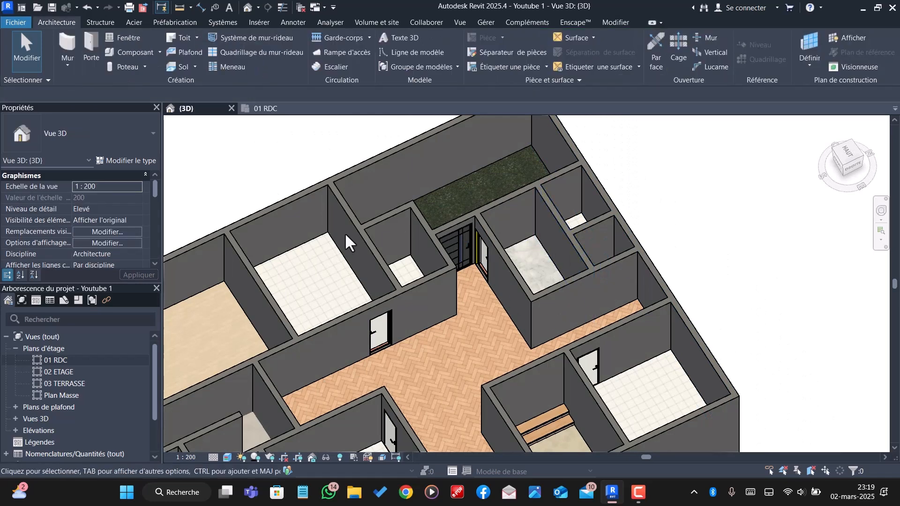
- On the 01 RDC plan, place a jeld-wen 686 x 1889 mm - M7 x M19 door in that partition, centred 0.4 m from the upper wall and opening left
left_click(88, 47)
left_click(135, 149)
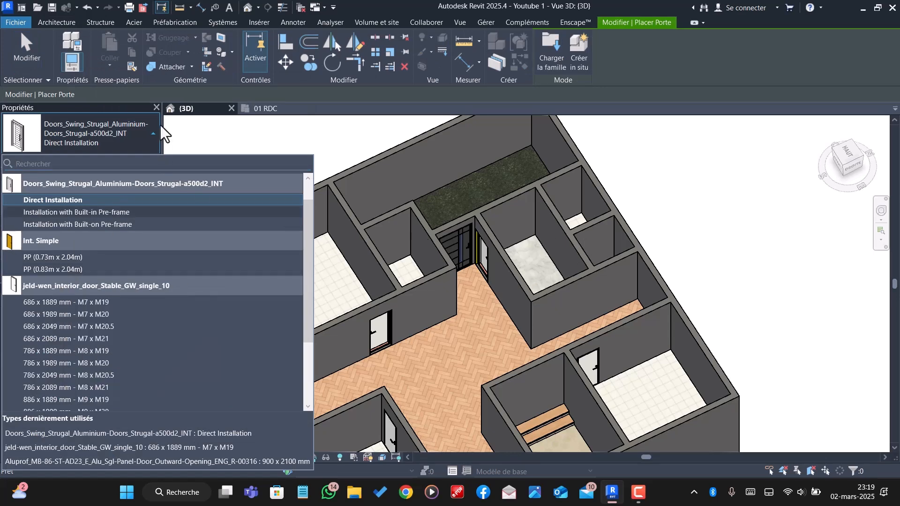
left_click(251, 110)
left_click(65, 132)
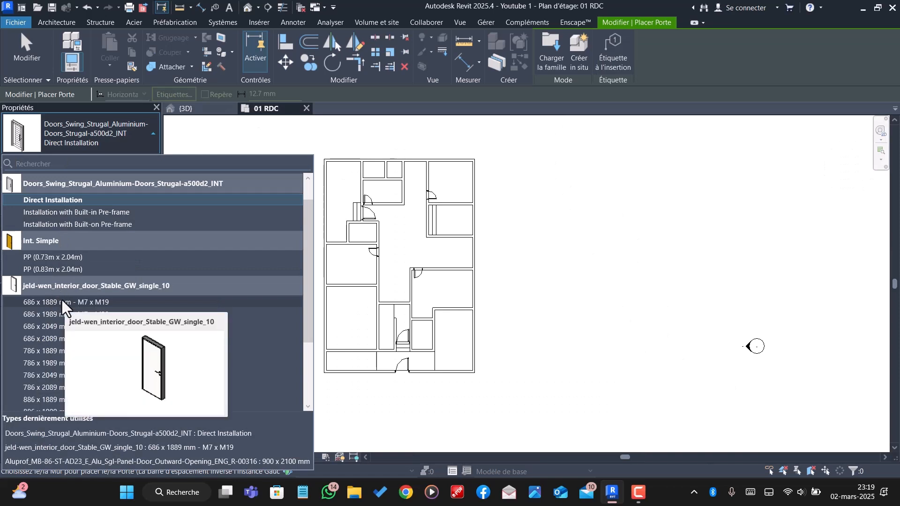
left_click(105, 307)
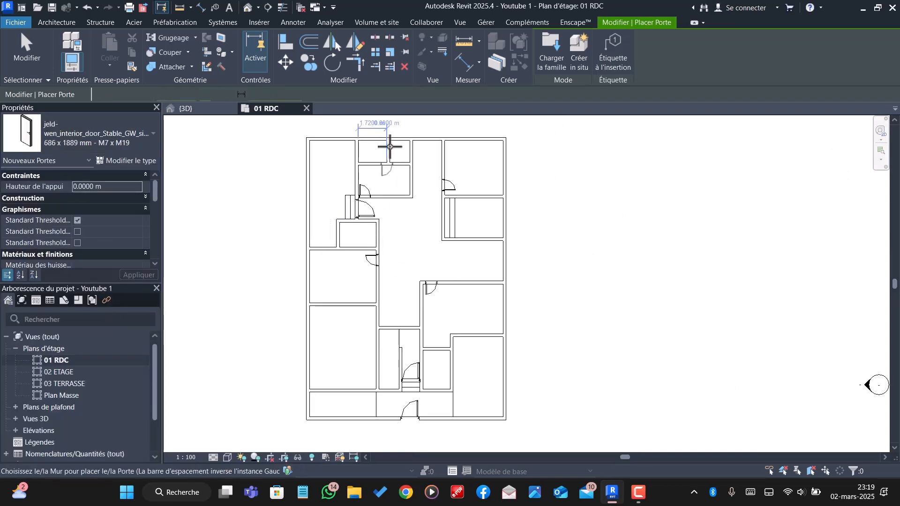
scroll(388, 142, "up", 4)
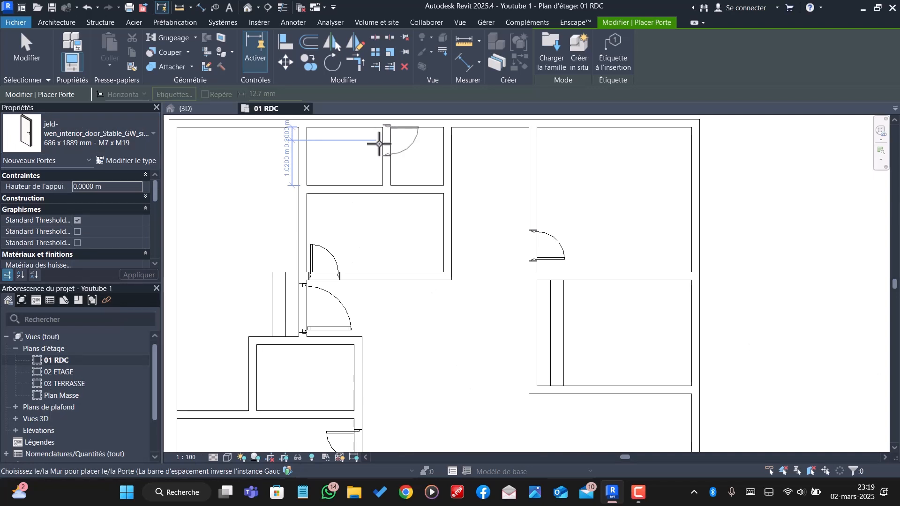
key("space")
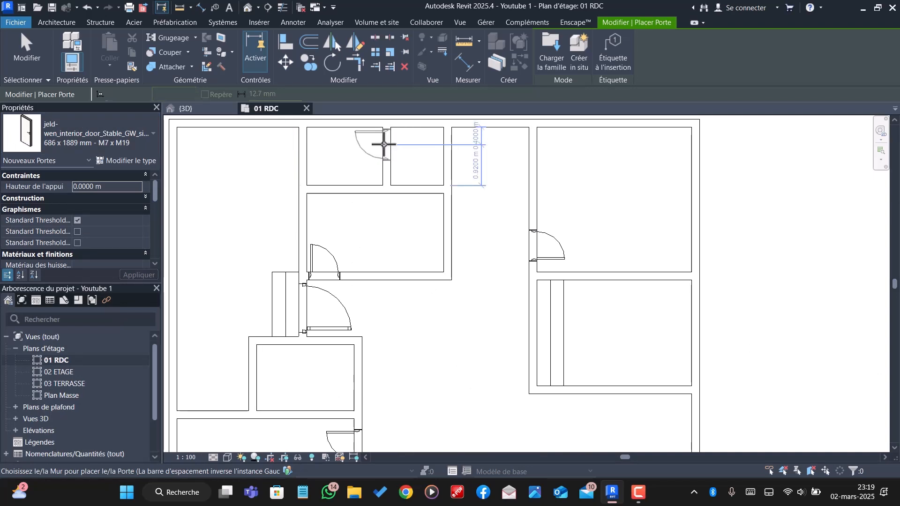
- Place the same jeld-wen door in the lower wall of the small room below the exterior steps, opening into that small room
scroll(384, 144, "down", 6)
scroll(365, 210, "up", 2)
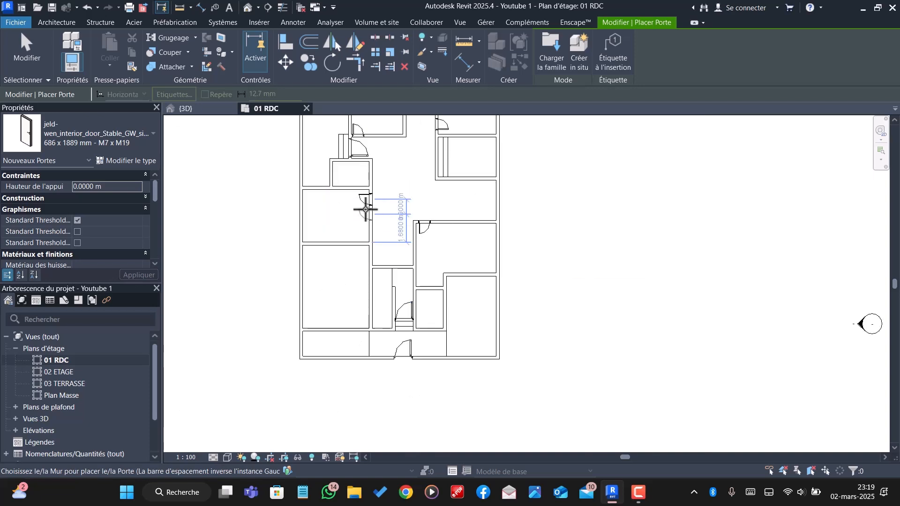
scroll(366, 209, "up", 3)
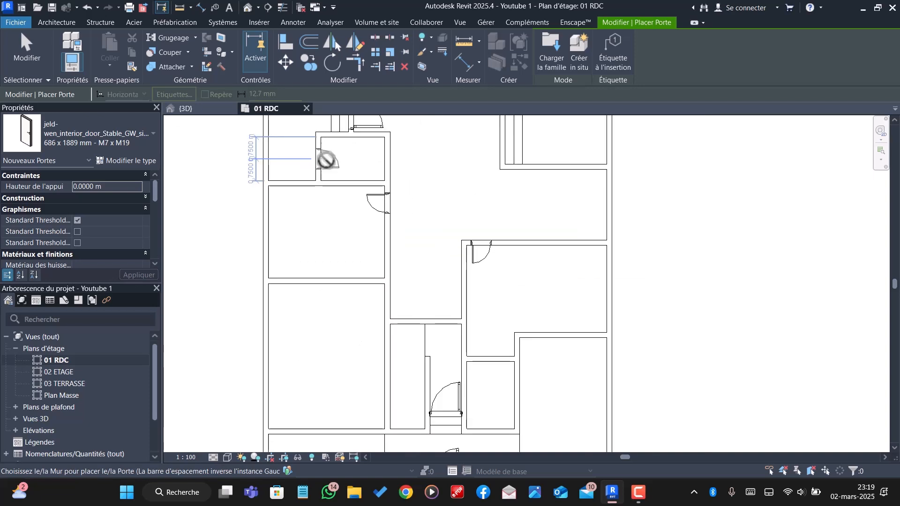
left_click(335, 183)
- Place another jeld-wen door in the upper wall of the small room beside the front entrance, centred 0.4 m from its left wall, and end door placement
scroll(336, 184, "down", 3)
scroll(444, 335, "up", 5)
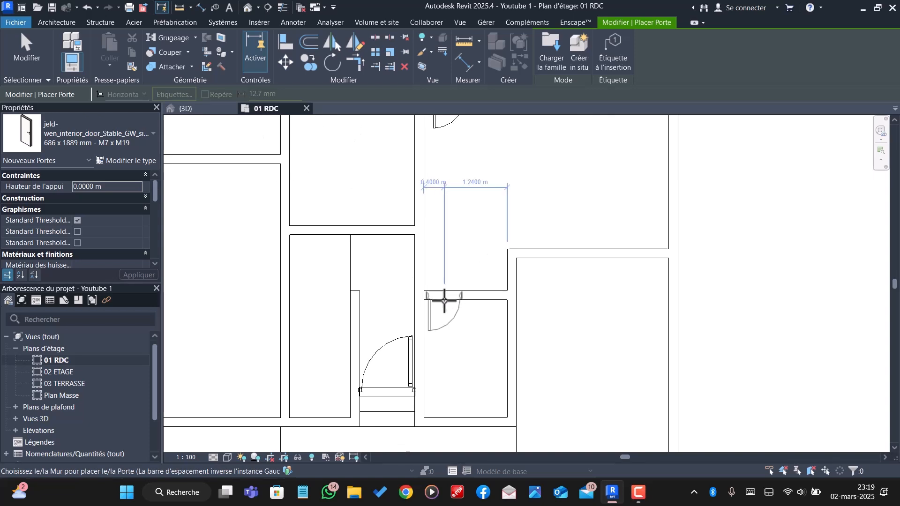
scroll(444, 301, "down", 5)
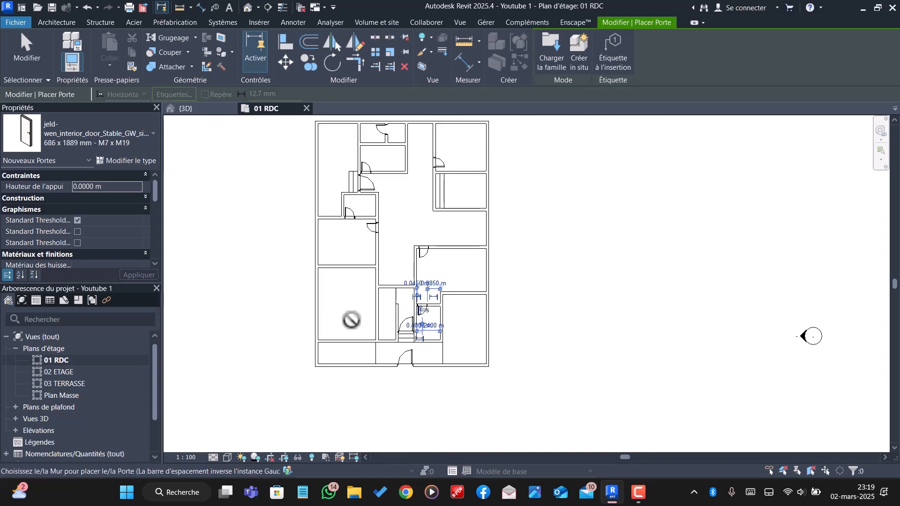
scroll(471, 272, "up", 3)
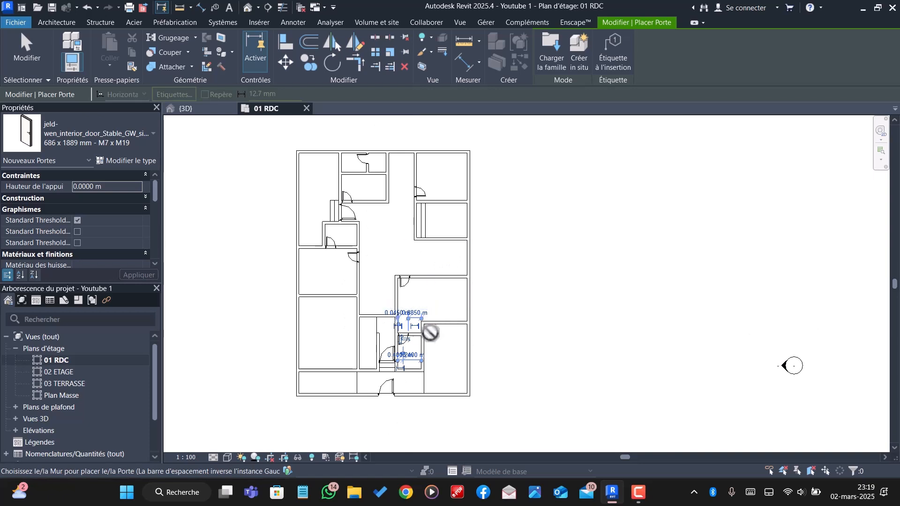
scroll(389, 376, "up", 4)
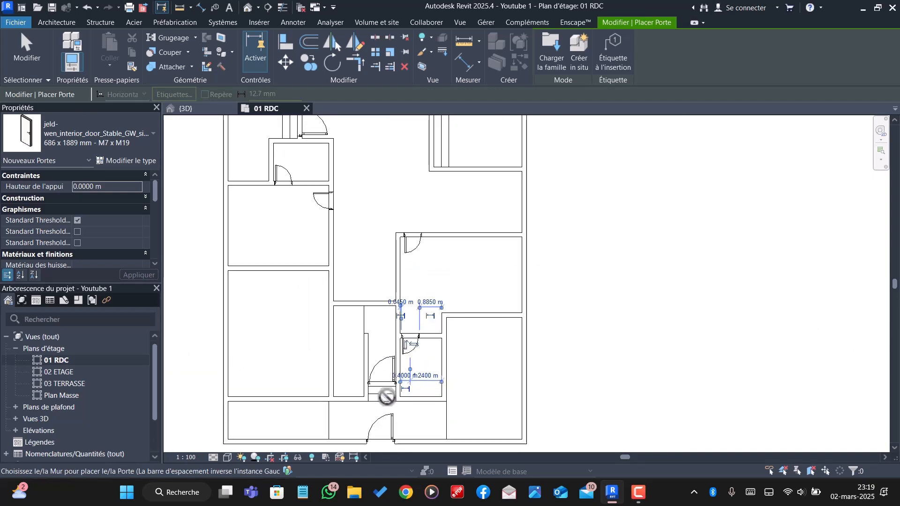
left_click(387, 388)
scroll(393, 370, "down", 3)
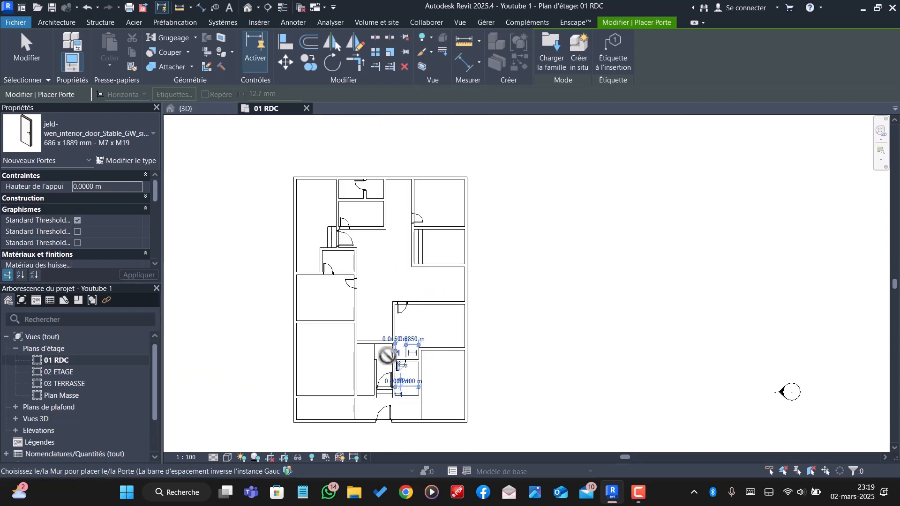
key("Escape")
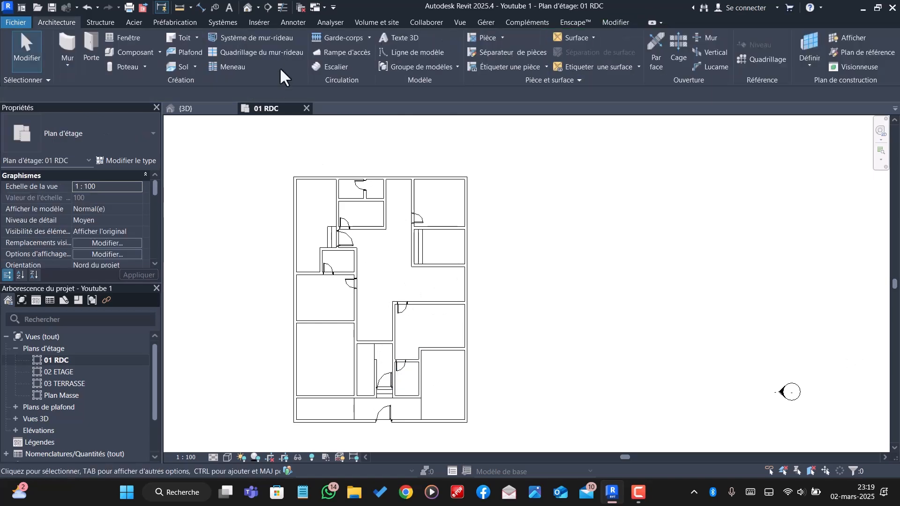
- Restart door placement and open the family loading dialog
left_click(90, 46)
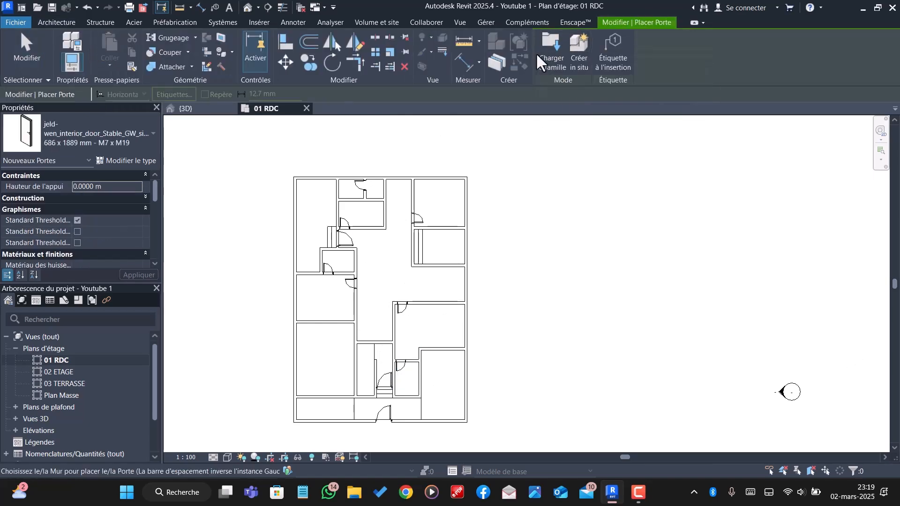
left_click(551, 58)
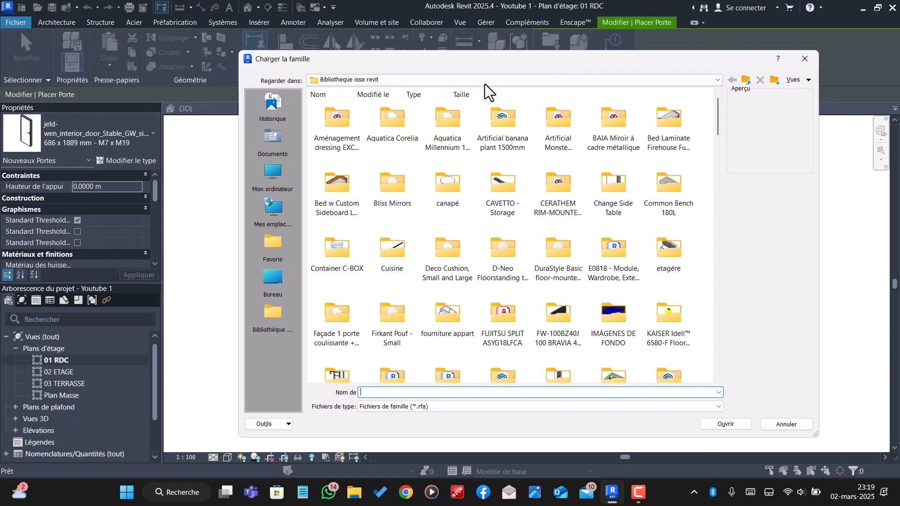
left_click(485, 83)
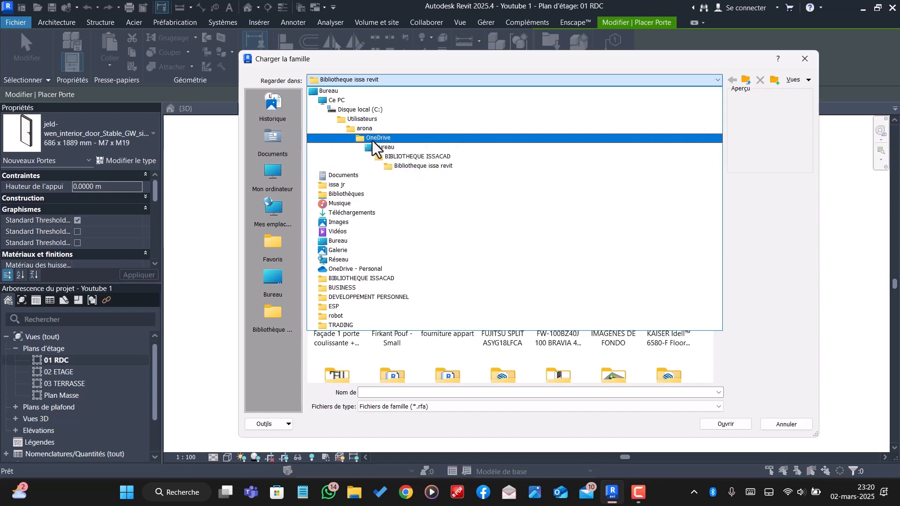
left_click(390, 120)
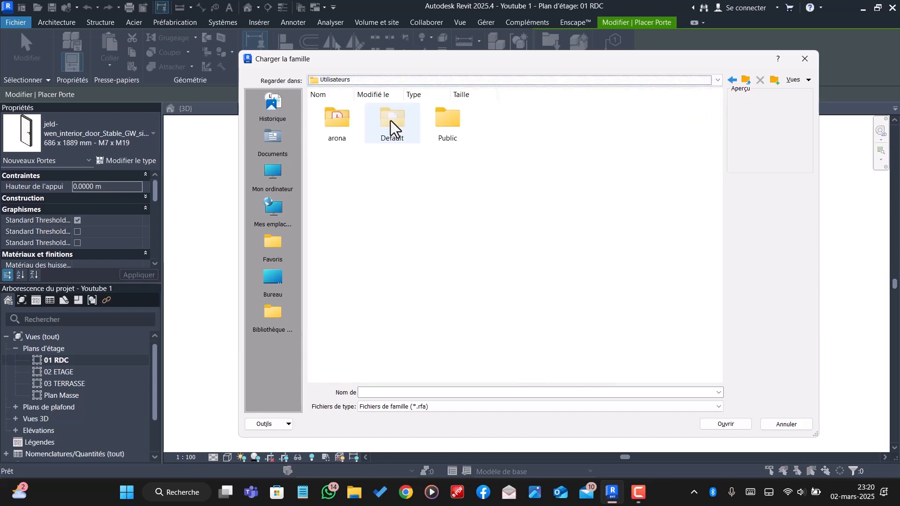
left_click(336, 128)
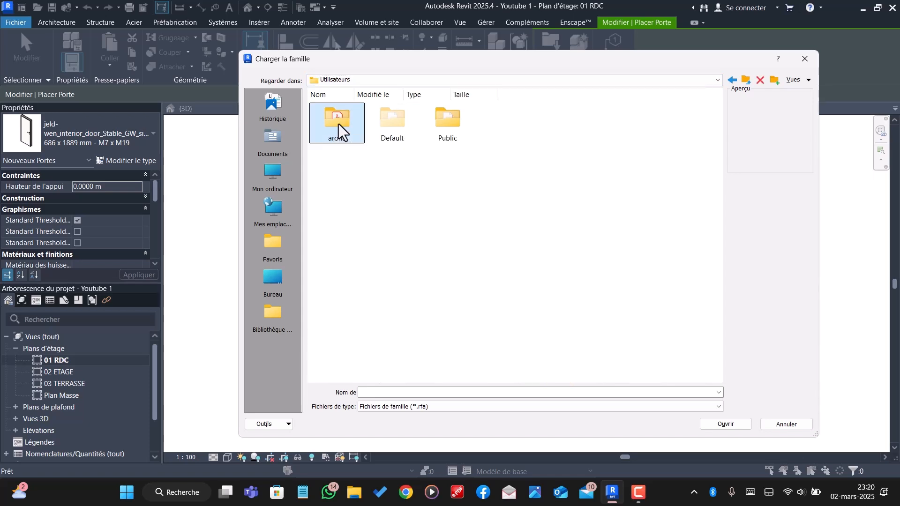
double_click(339, 123)
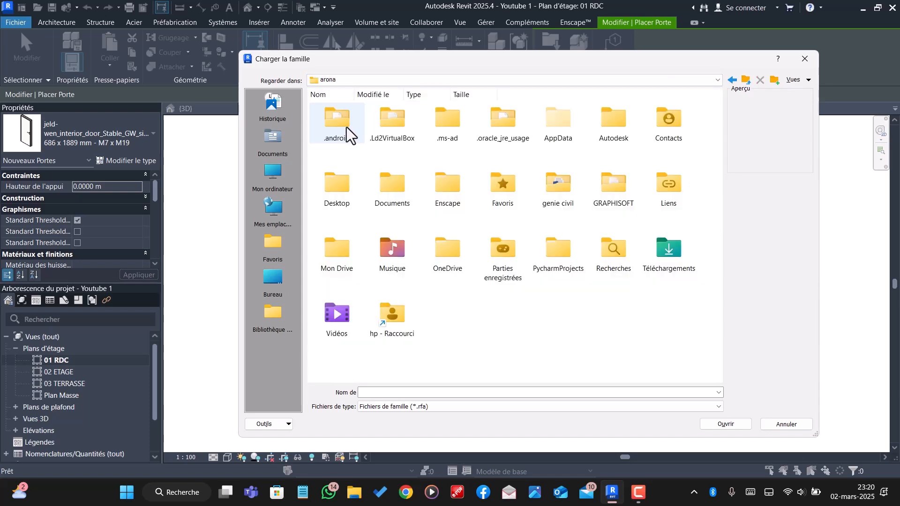
double_click(568, 131)
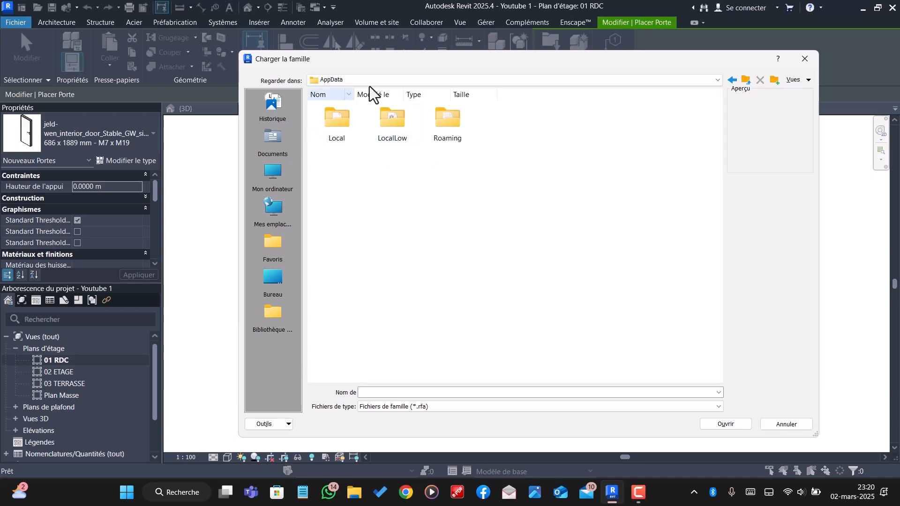
left_click(746, 80)
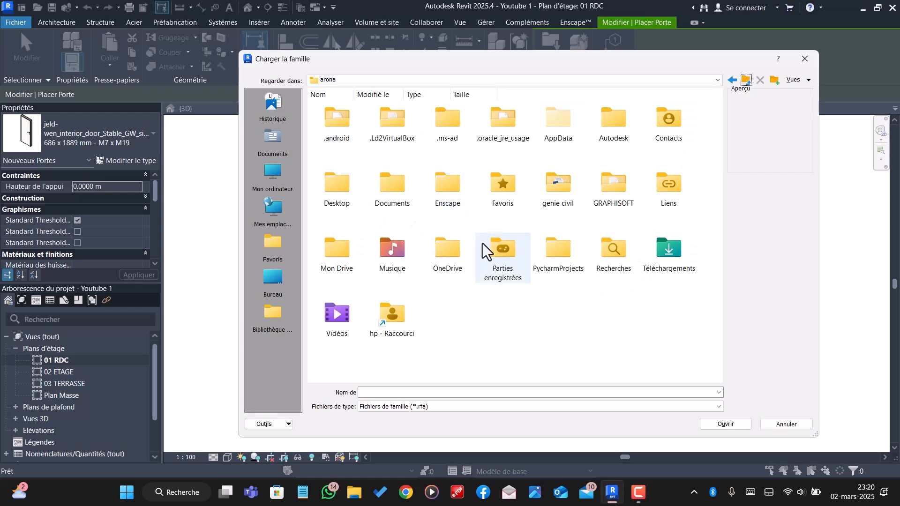
- Load the door family Double_Door_with_Angle_TB__200524a_21038 from the BIBLIOTHEQUE ISSACAD folder
left_click(646, 81)
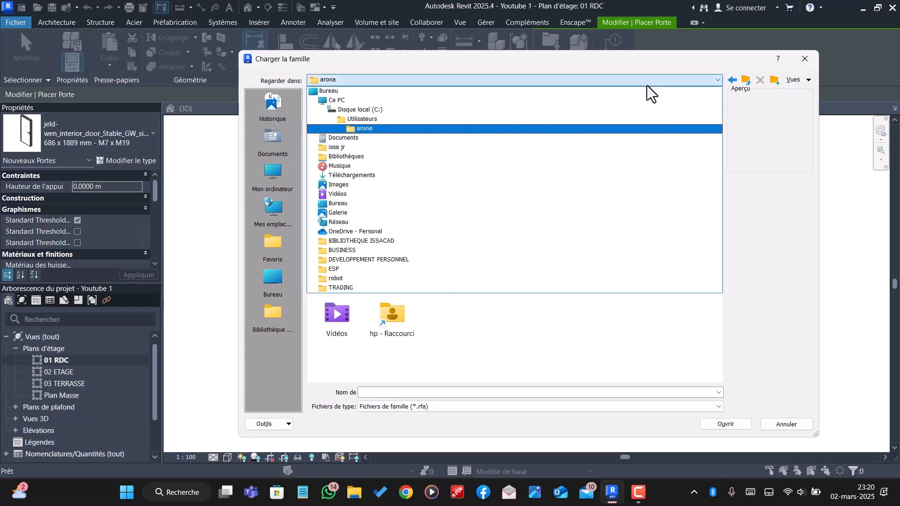
left_click(355, 242)
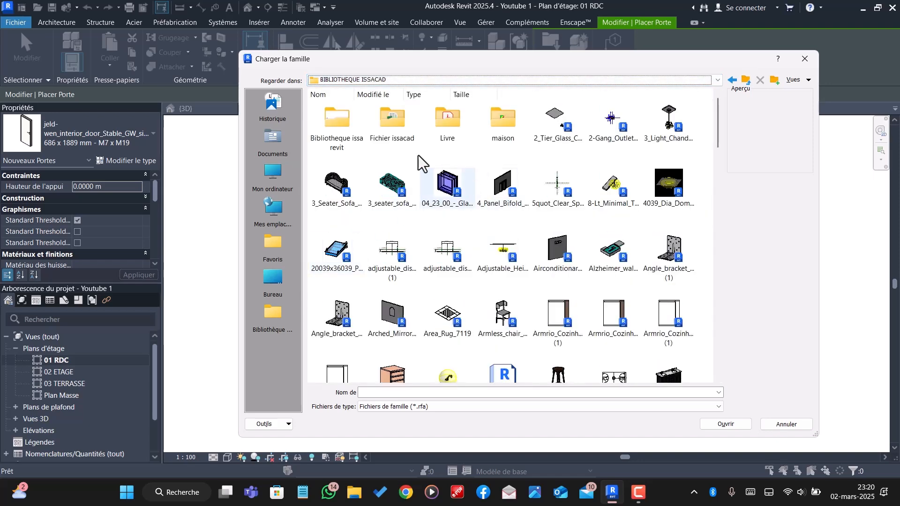
scroll(579, 252, "down", 2)
scroll(574, 245, "down", 2)
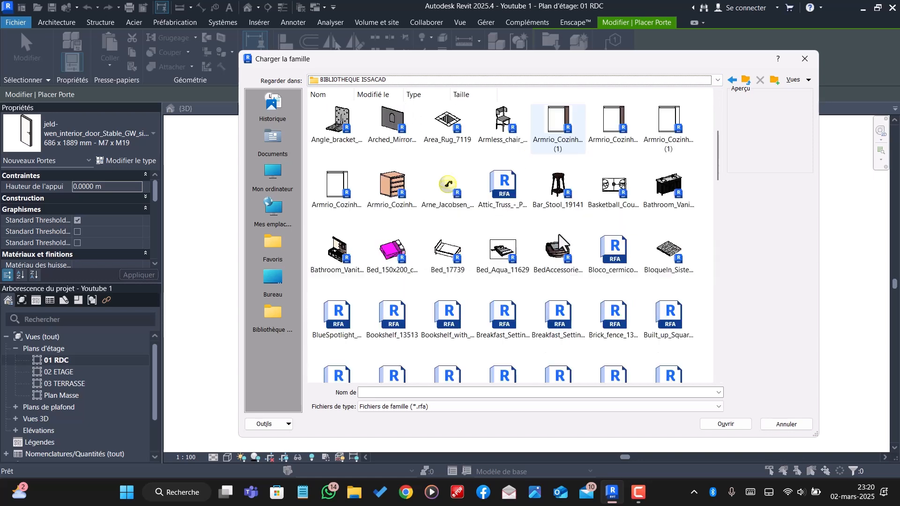
scroll(492, 272, "down", 5)
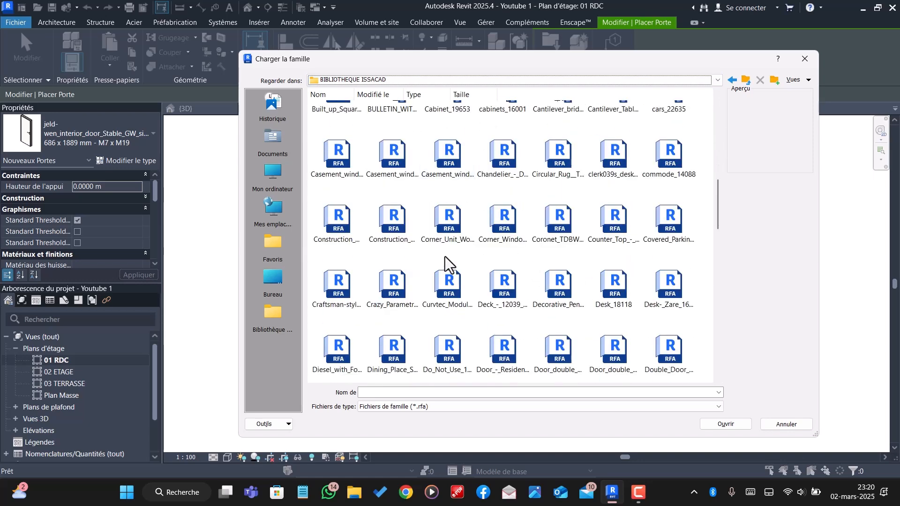
scroll(516, 237, "down", 2)
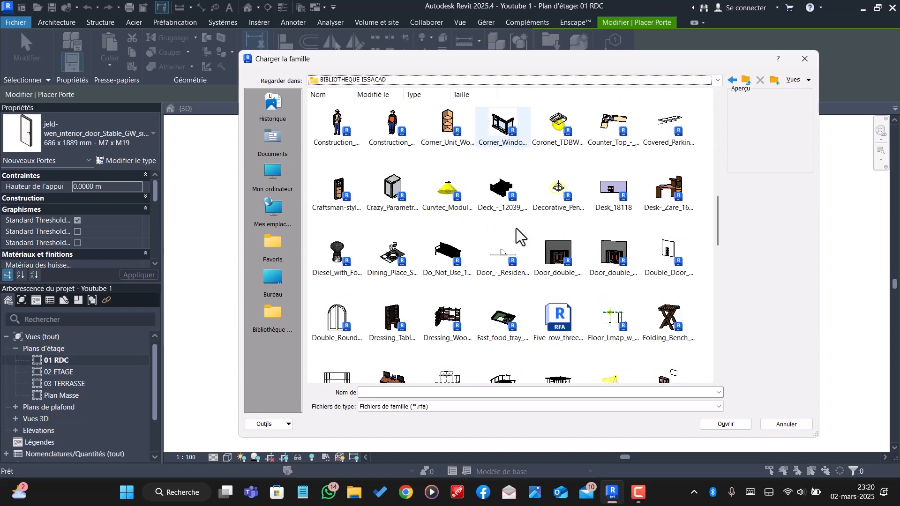
left_click(661, 255)
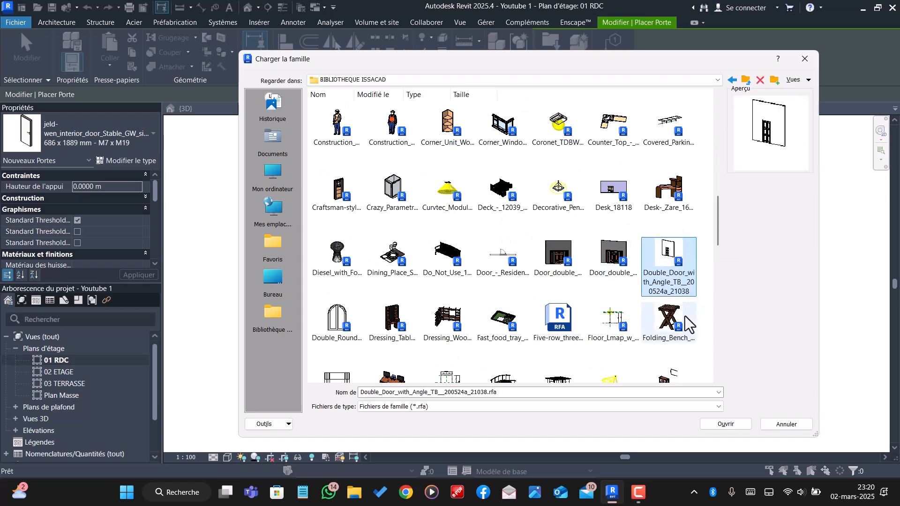
left_click(735, 426)
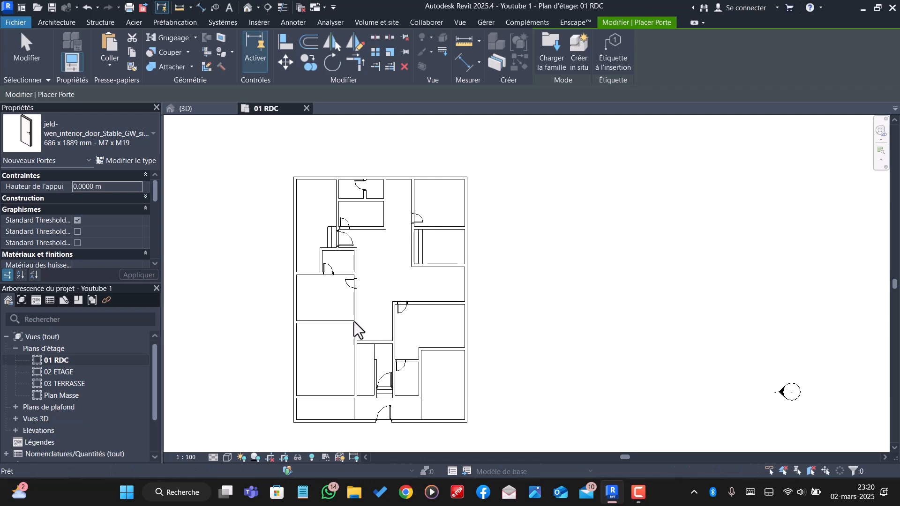
- Place the 2100x1100 double door in the large lower-left room's right wall, centred 0.61 m from the corridor's end wall and opening into the room
left_click(356, 321)
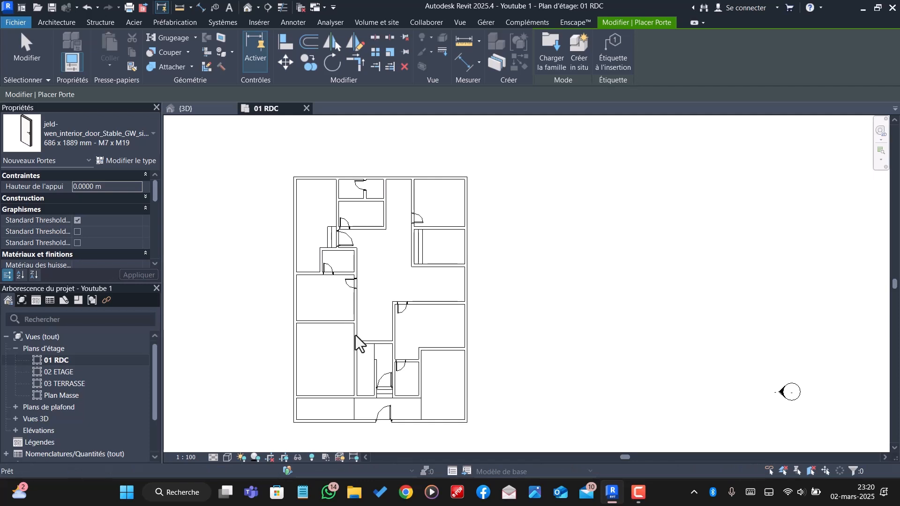
scroll(356, 334, "up", 5)
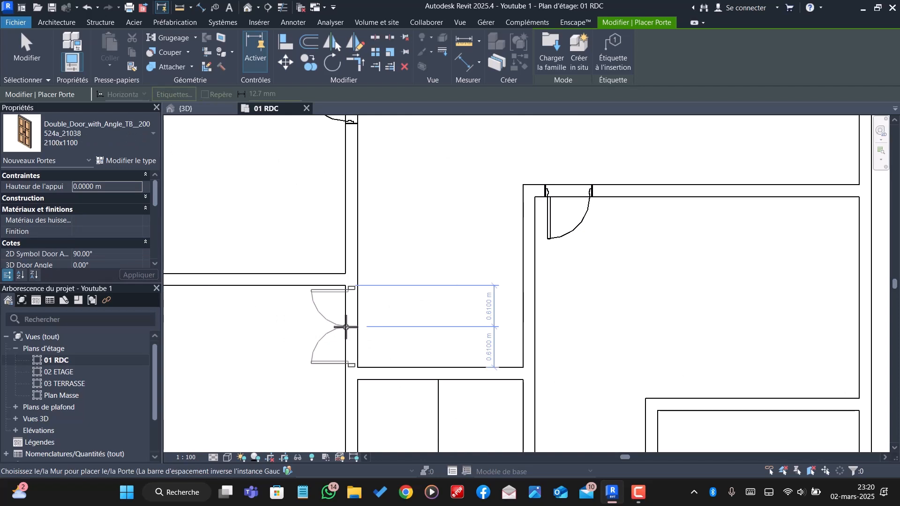
scroll(348, 323, "down", 2)
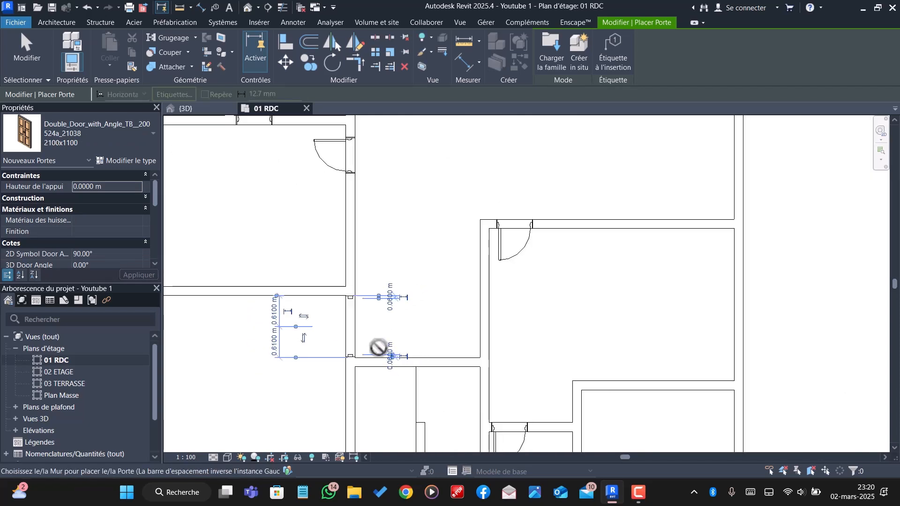
- End door placement and set the sill height of the 2100x1100 double door to 0.67 m
left_click(350, 328)
key("Escape")
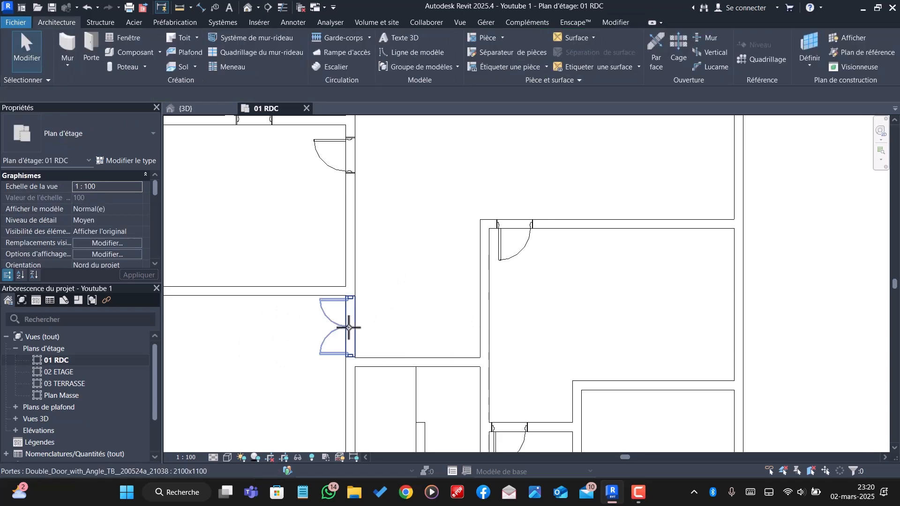
left_click(110, 200)
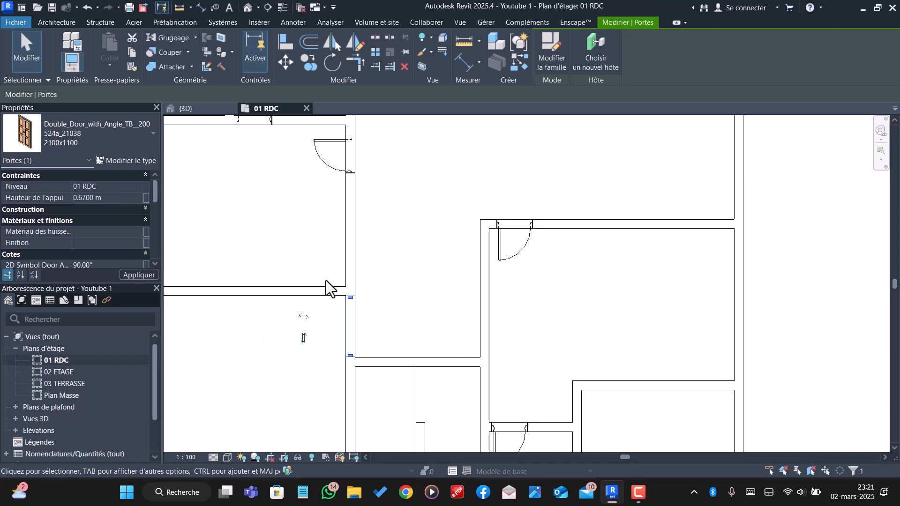
- Select the jeld-wen door between the two small rooms at the plan's upper edge and open the 3D view
scroll(356, 318, "down", 5)
scroll(372, 185, "up", 2)
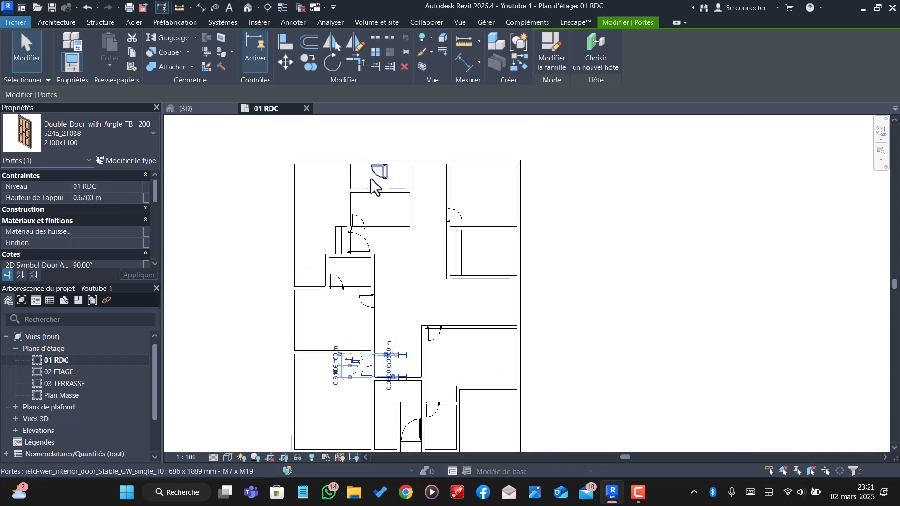
left_click(377, 179)
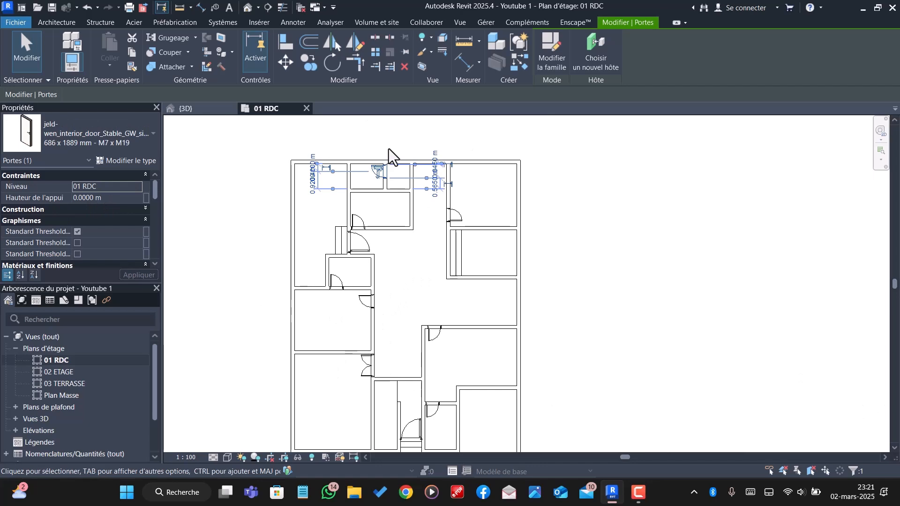
left_click(188, 109)
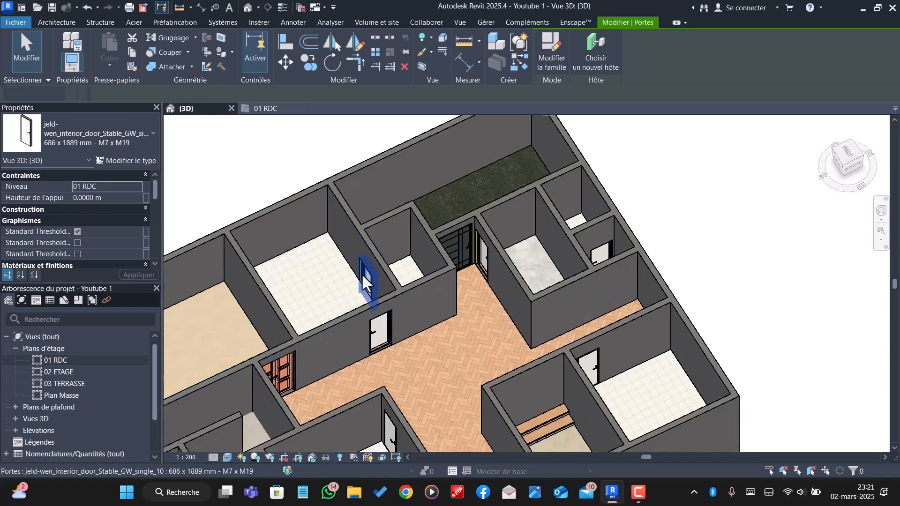
- Select the three small-room jeld-wen interior doors together in 3D and set their sill height to 0.67 m
key("Escape")
left_click(364, 275)
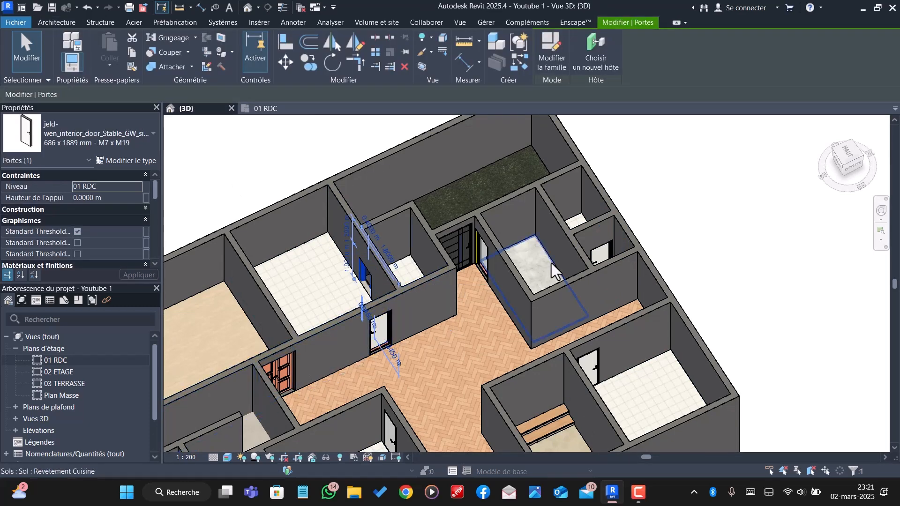
left_click(605, 255)
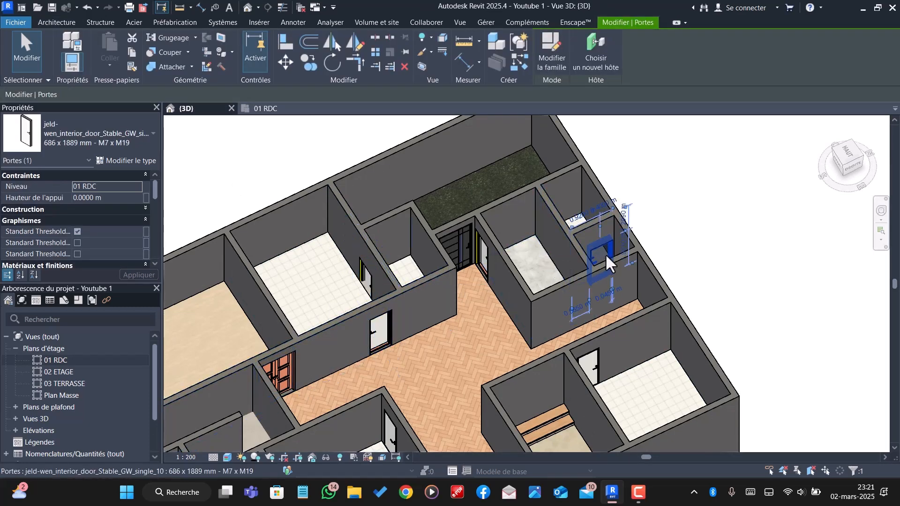
left_click(368, 281)
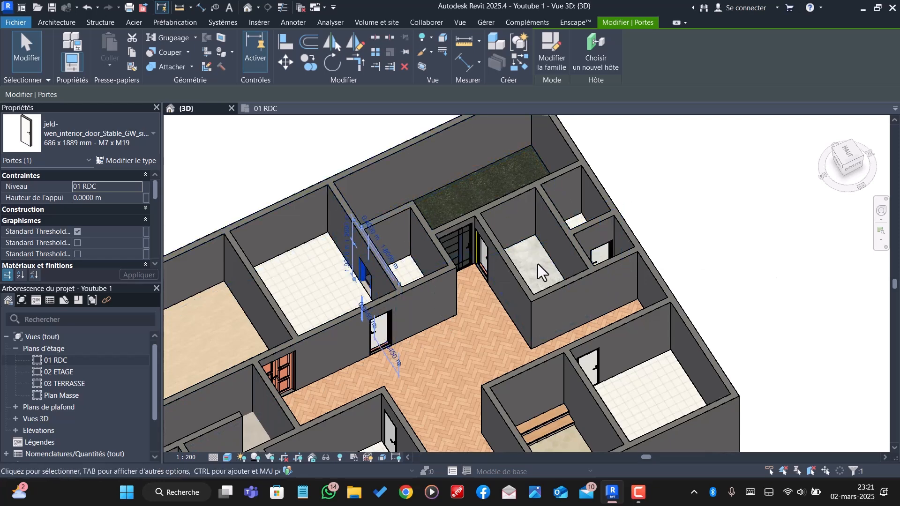
left_click(604, 260, "ctrl")
scroll(353, 150, "down", 3)
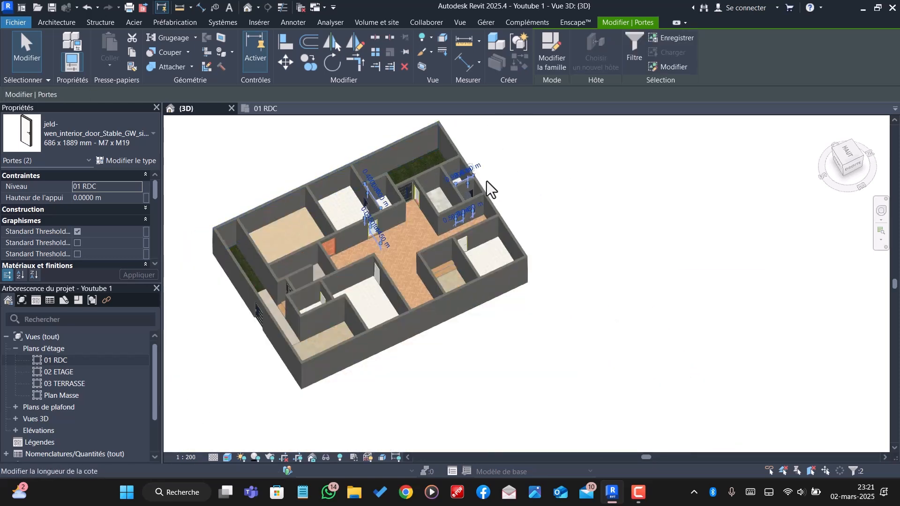
scroll(352, 295, "up", 5)
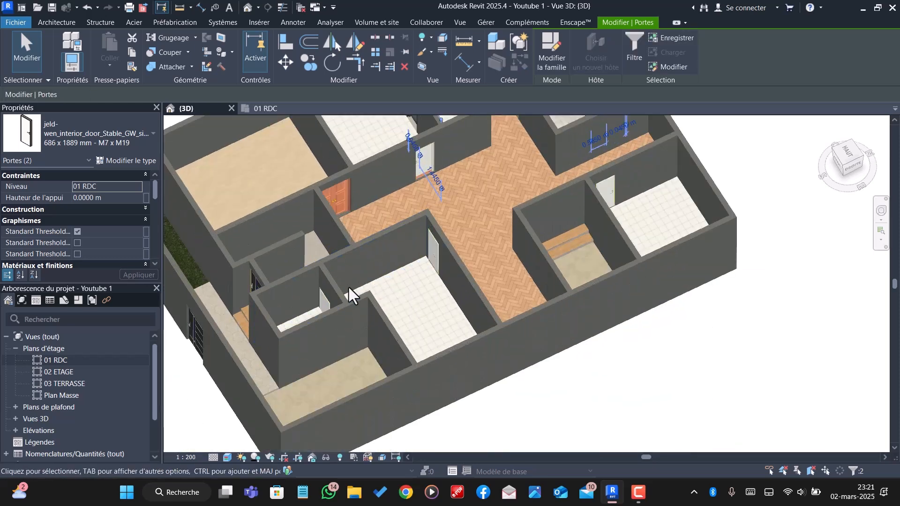
left_click(323, 310, "ctrl")
scroll(412, 295, "down", 1)
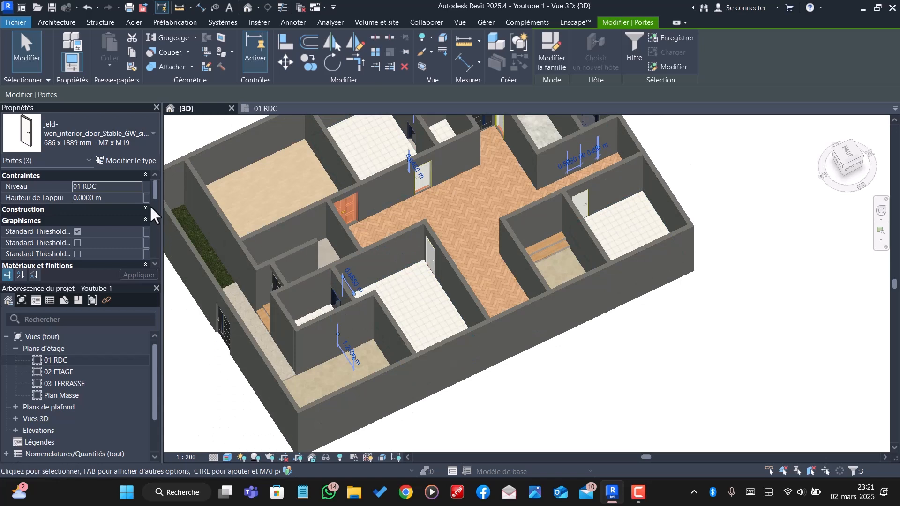
left_click(119, 198)
type("0")
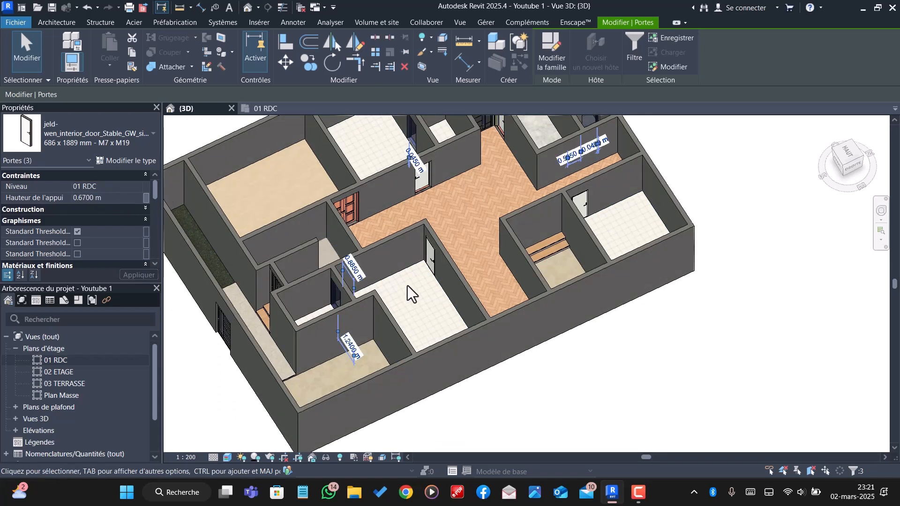
scroll(597, 285, "down", 3)
key("Escape")
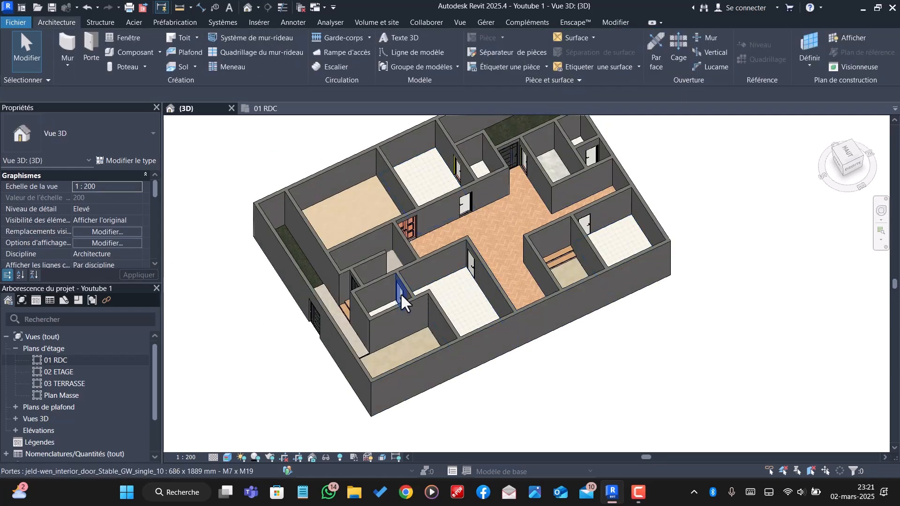
- Examine the ground-floor doors in 3D from several angles, checking how they sit in the walls relative to the floors
scroll(406, 234, "up", 4)
middle_click_drag(424, 246, 406, 238, "shift")
scroll(406, 238, "down", 4)
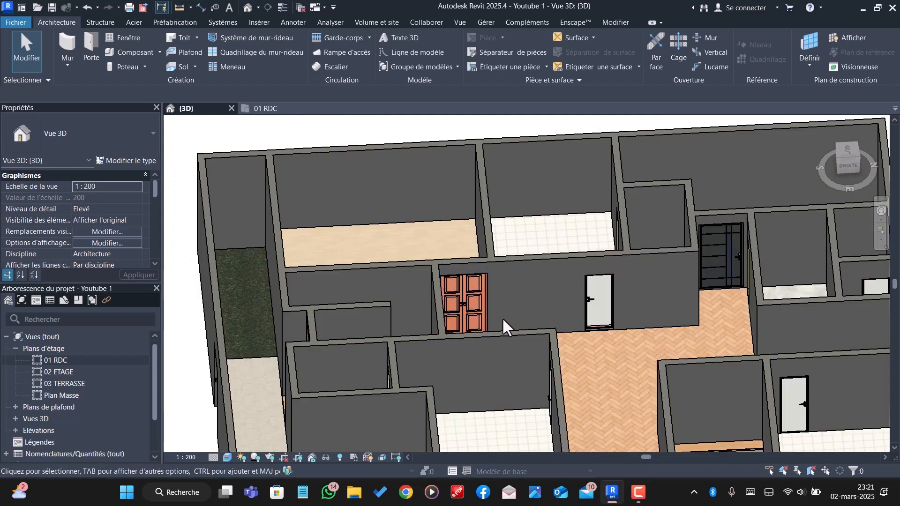
middle_click_drag(454, 302, 502, 354, "shift")
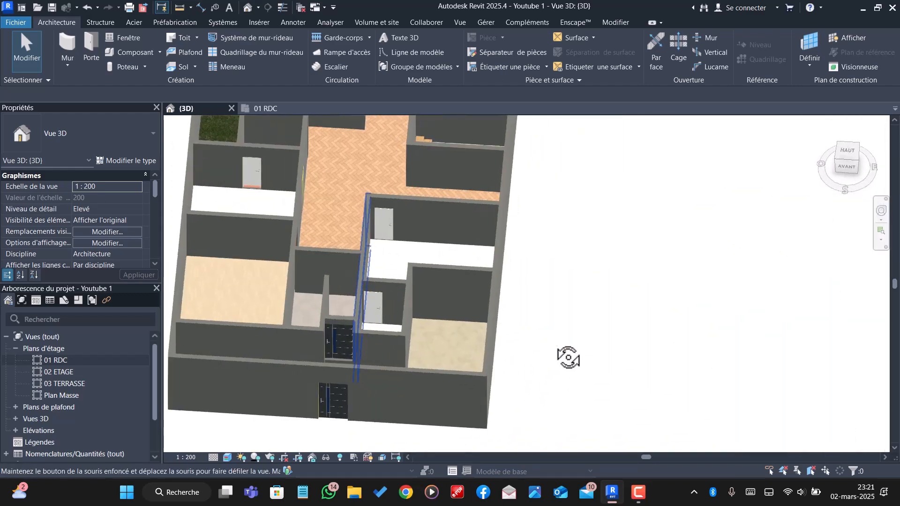
scroll(498, 350, "up", 2)
scroll(390, 294, "down", 3)
scroll(436, 387, "up", 5)
scroll(383, 224, "down", 2)
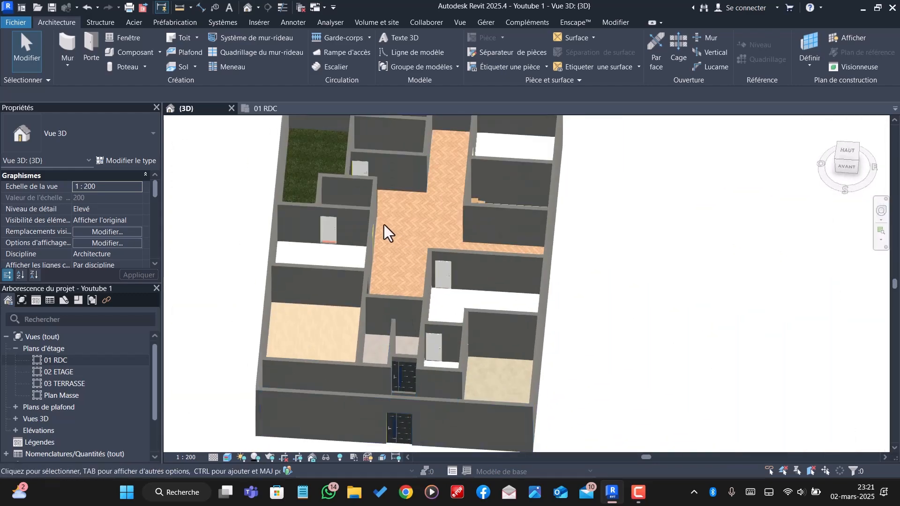
scroll(412, 271, "down", 2)
scroll(394, 237, "up", 2)
scroll(395, 237, "up", 2)
middle_click_drag(394, 237, 426, 324, "shift")
scroll(603, 232, "up", 4)
scroll(603, 231, "down", 5)
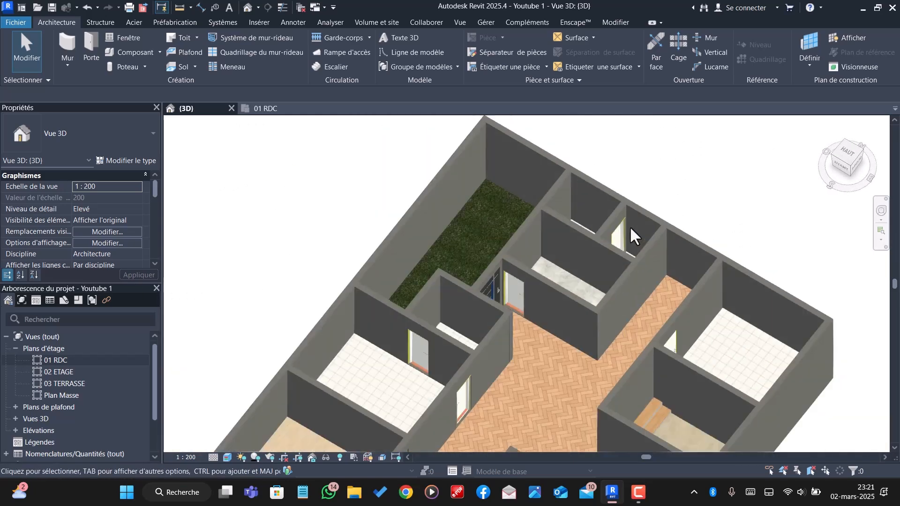
- Return to the 01 RDC floor plan, start door placement and open the family loading dialog
left_click(277, 112)
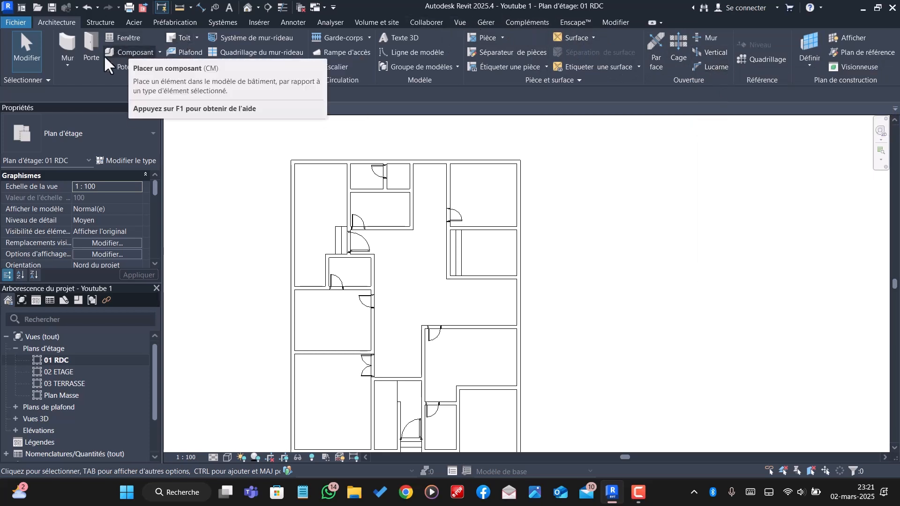
left_click(90, 43)
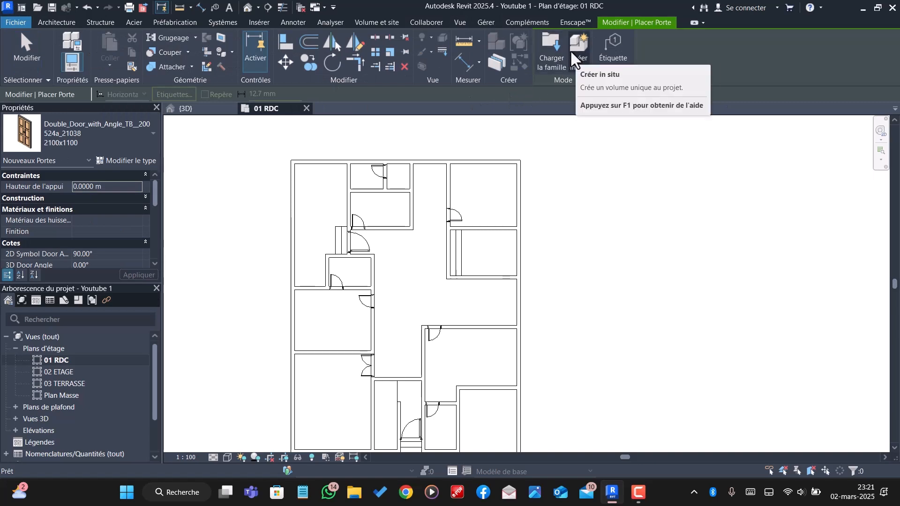
left_click(555, 51)
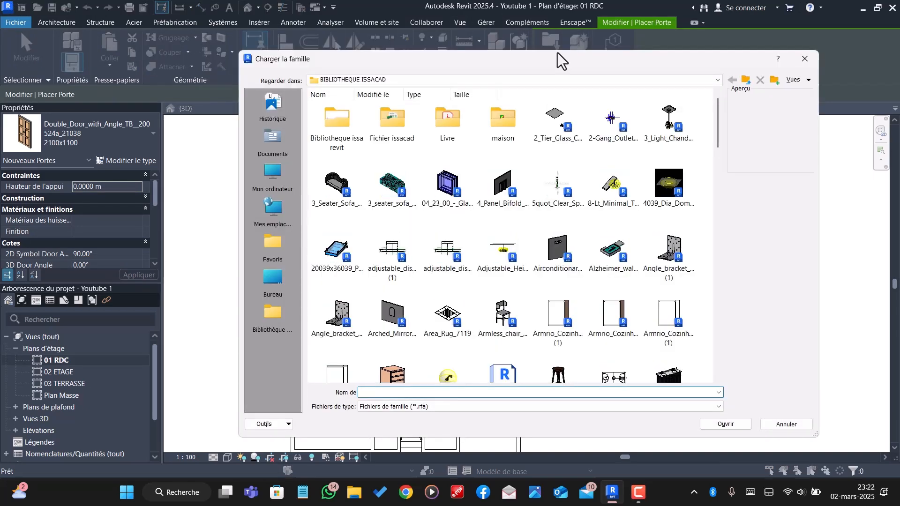
- Browse from the BIBLIOTHEQUE ISSACAD folder to Utilisateurs and look inside the personal user folder
left_click(526, 80)
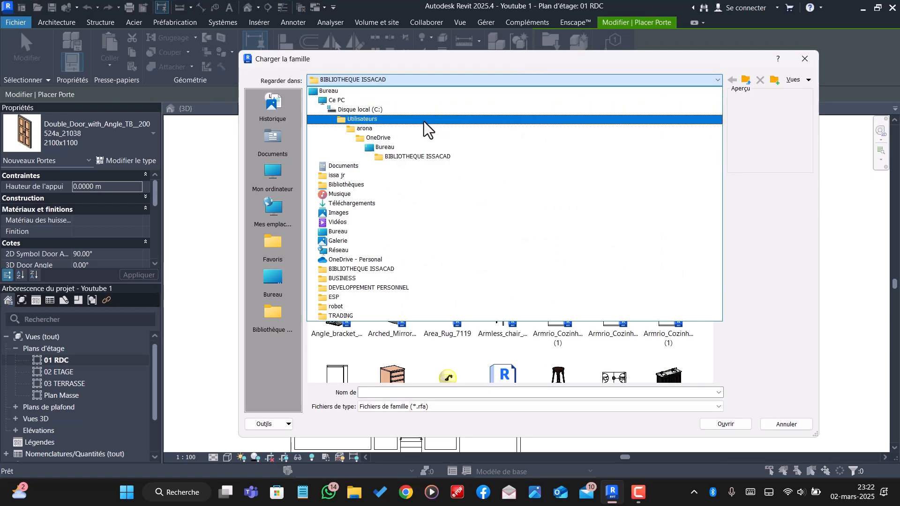
left_click(424, 122)
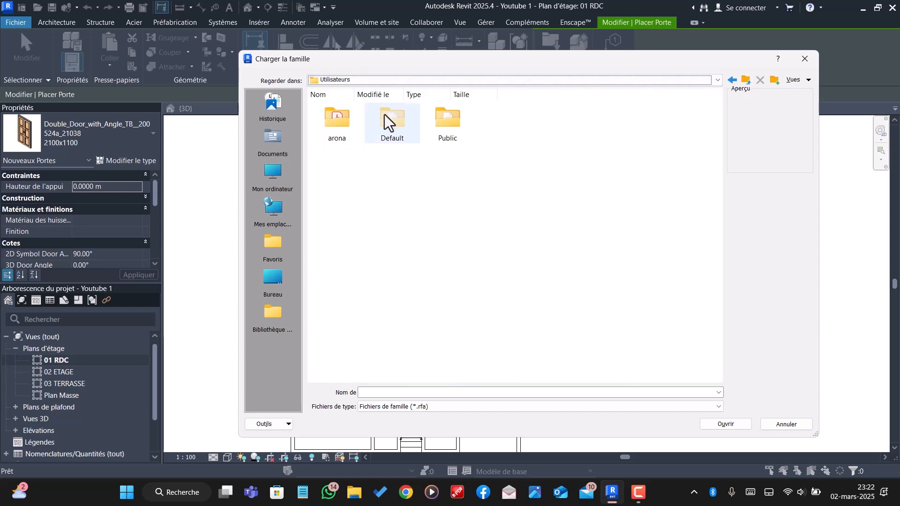
left_click(339, 123)
double_click(339, 121)
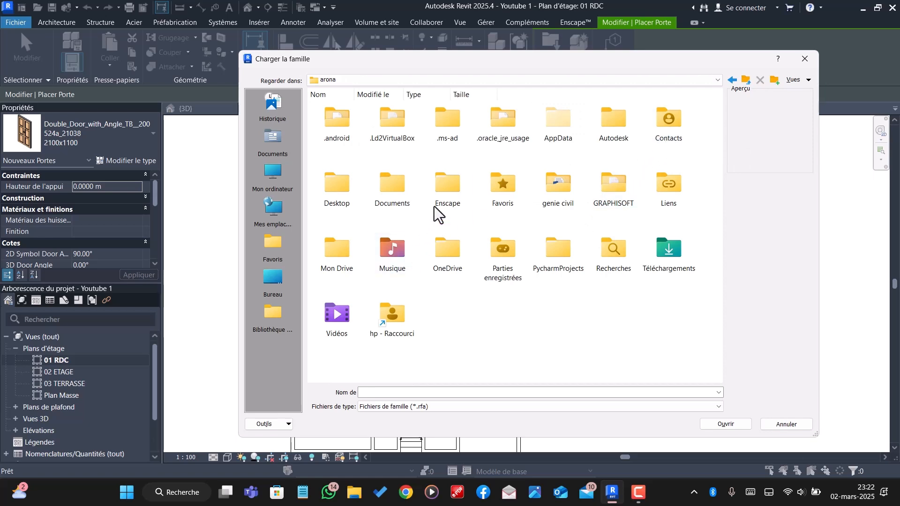
- Browse to Programmes > Autodesk > Revit 2025 on Disque local (C:) and look through its subfolders for family libraries
left_click(634, 80)
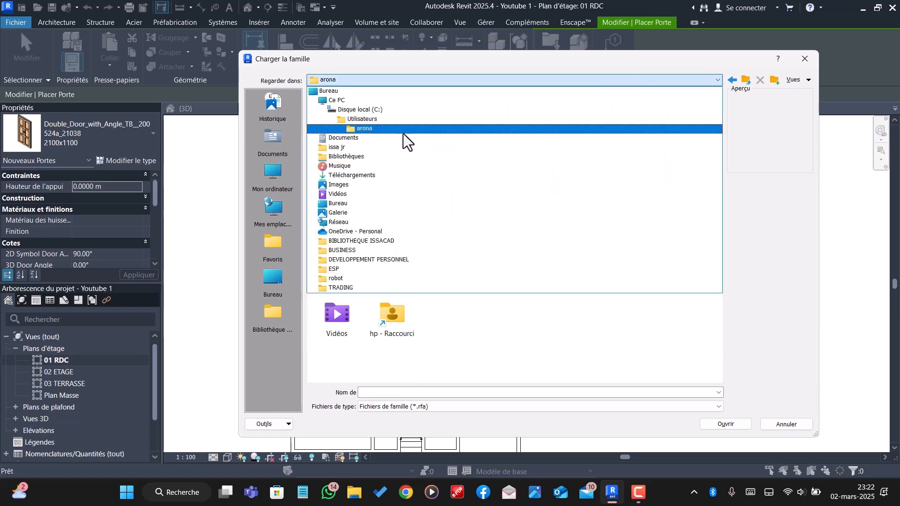
left_click(388, 110)
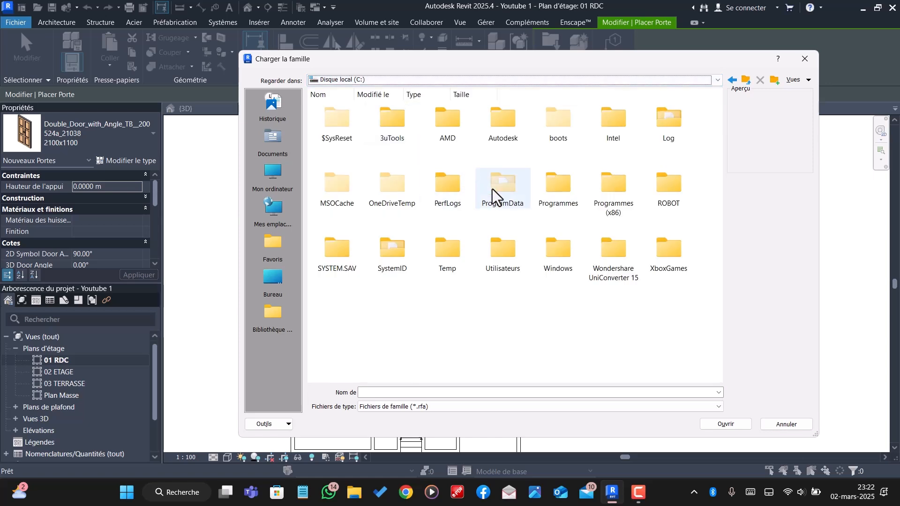
double_click(558, 196)
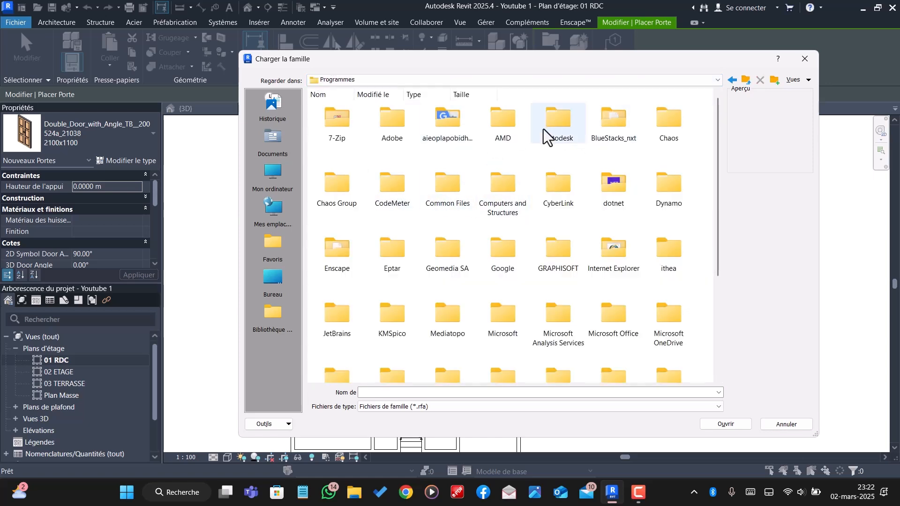
double_click(557, 125)
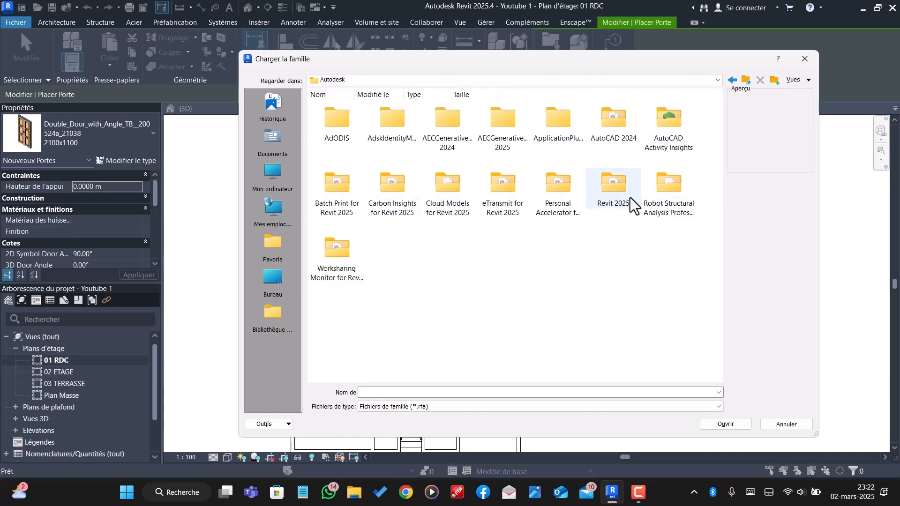
double_click(617, 190)
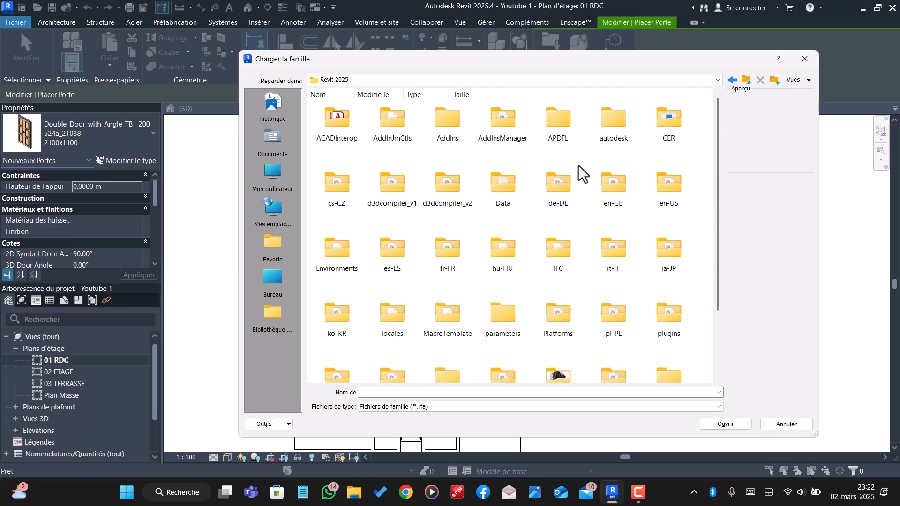
scroll(578, 165, "down", 2)
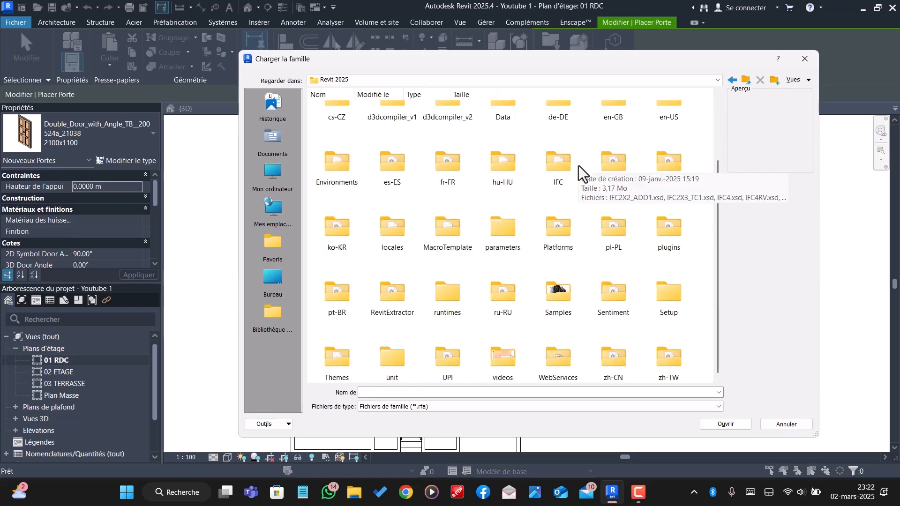
scroll(375, 130, "up", 2)
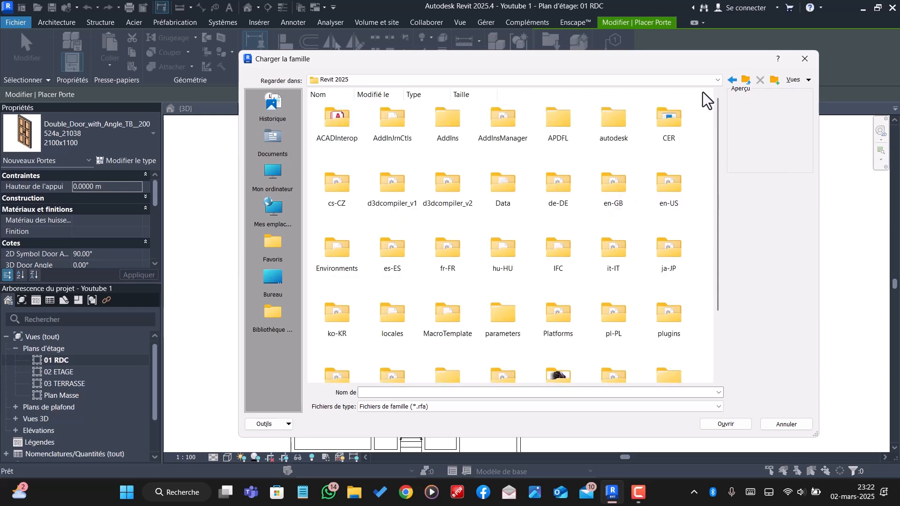
- Go back through the Autodesk and Programmes folders, recheck their contents, and return to the root of Disque local (C:)
left_click(731, 79)
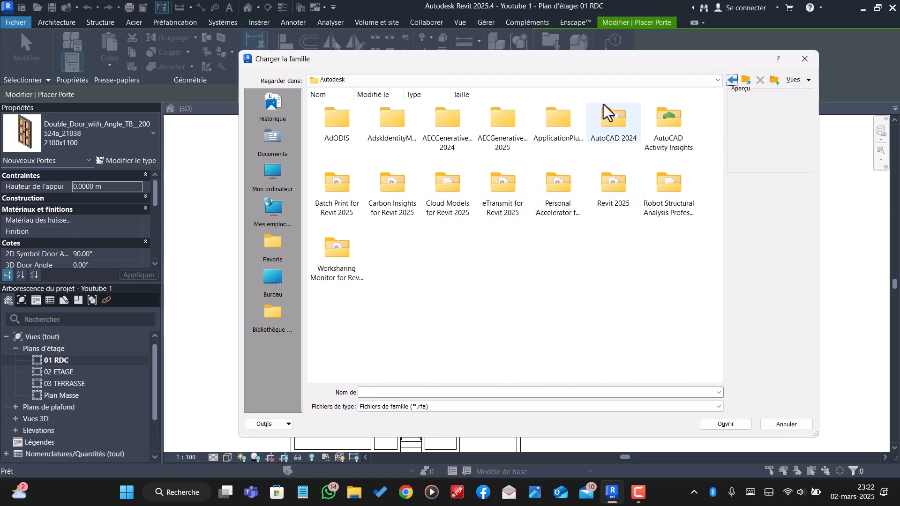
left_click(733, 80)
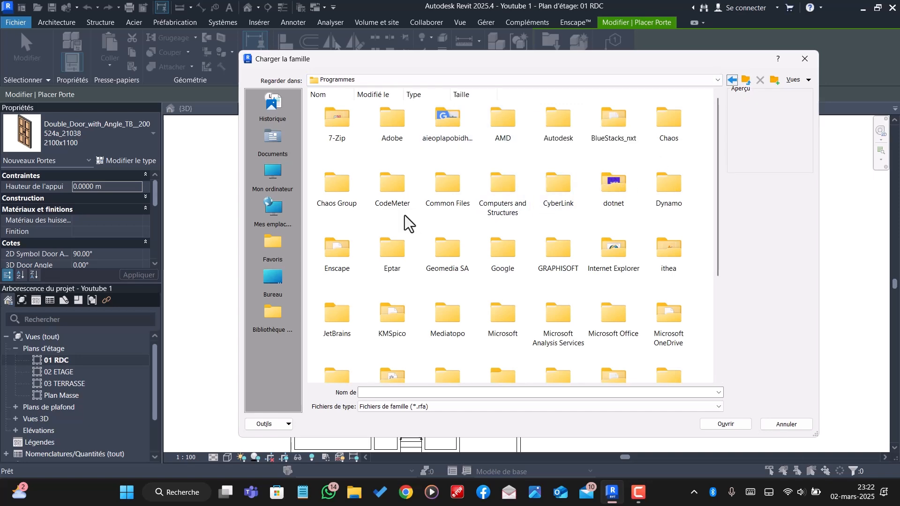
scroll(566, 167, "down", 2)
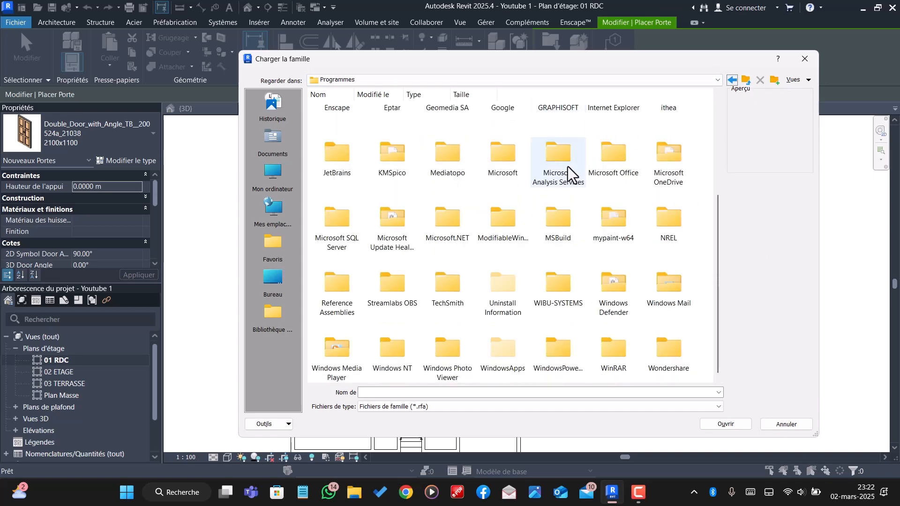
scroll(567, 167, "up", 2)
double_click(558, 119)
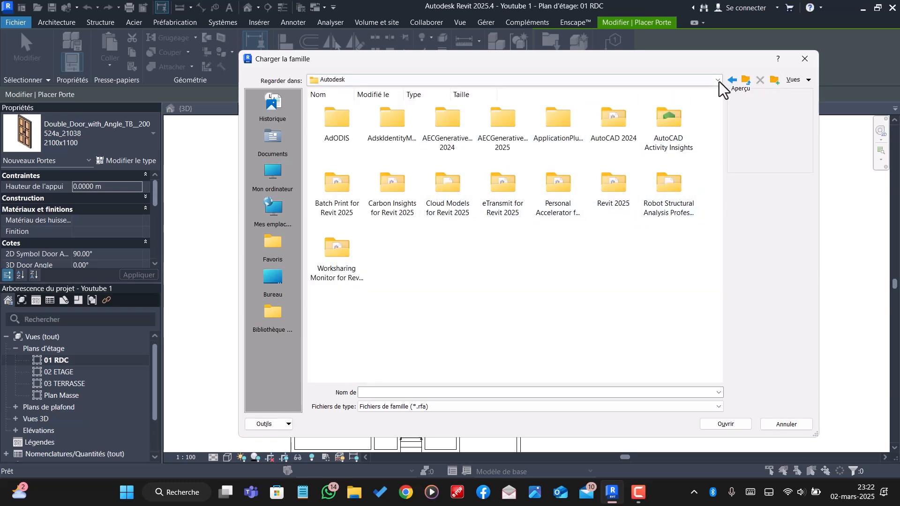
left_click(732, 79)
left_click(731, 80)
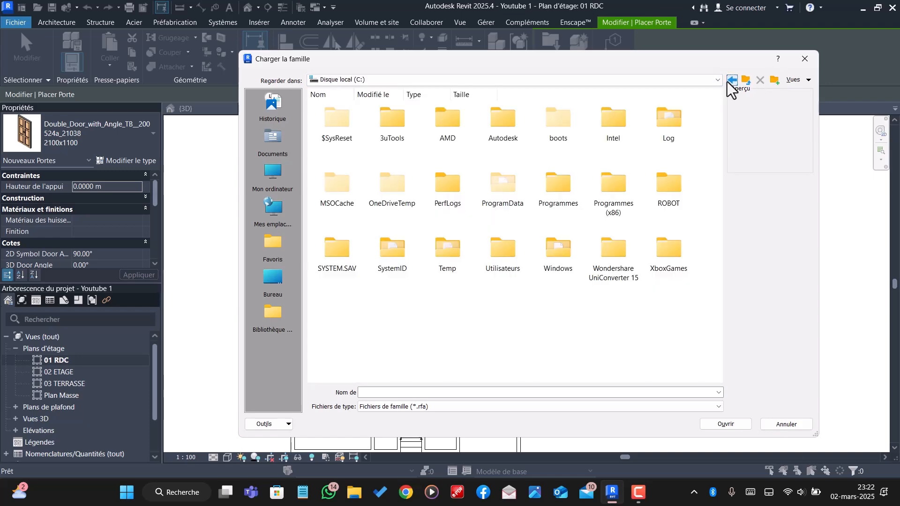
- Browse to ProgramData > Autodesk > RVT 2025 > Libraries > French > Portes and load the Porte-Ouverture family
double_click(505, 193)
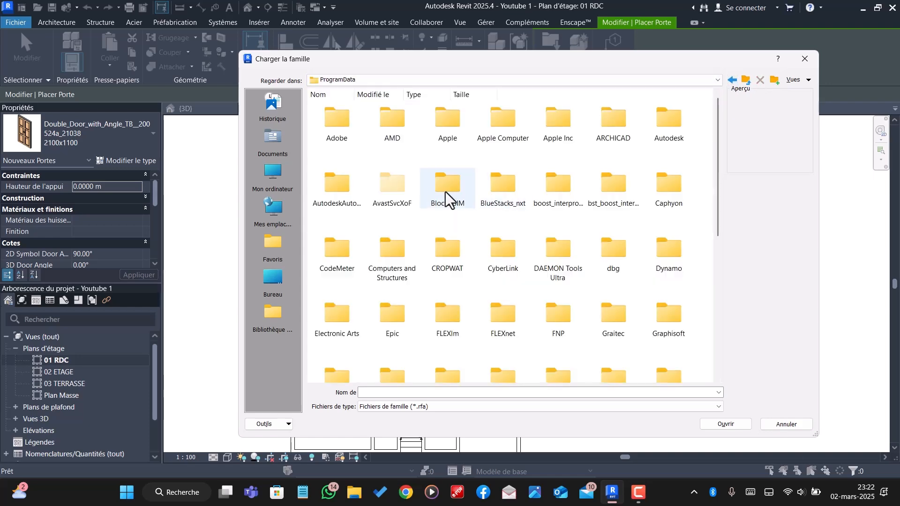
double_click(663, 125)
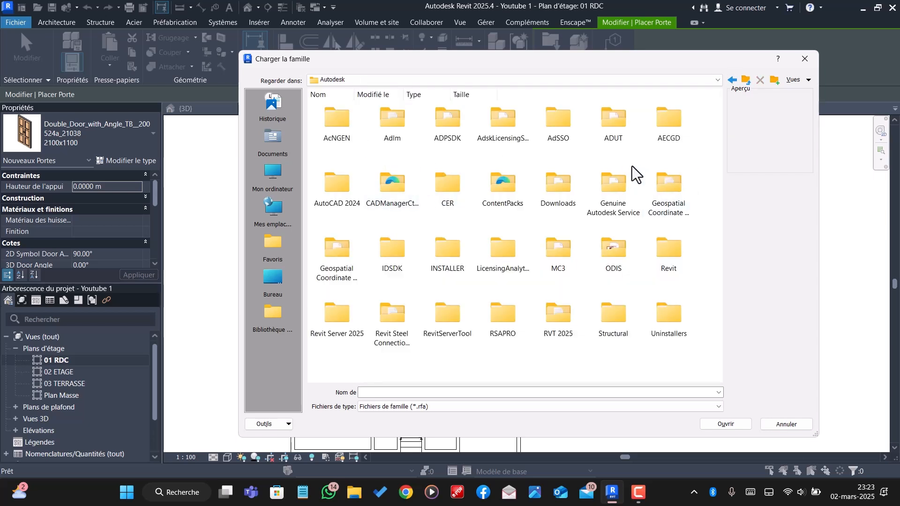
double_click(556, 315)
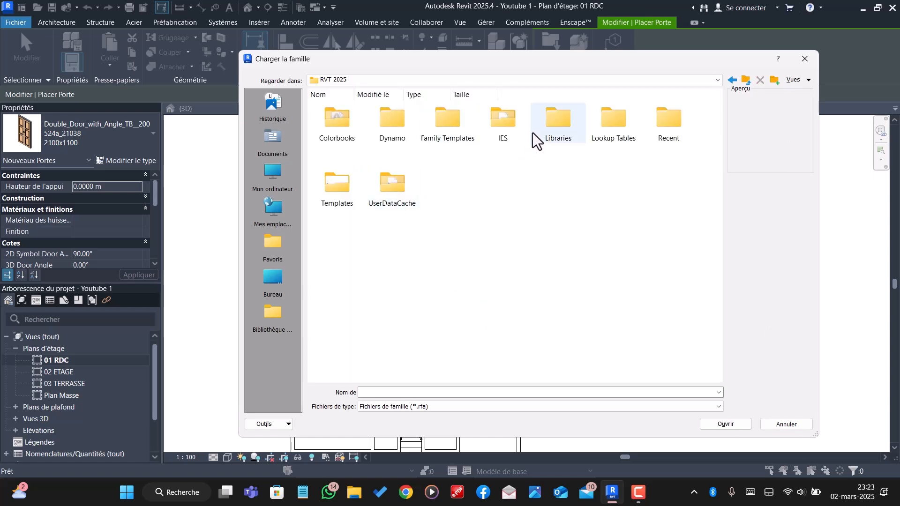
double_click(563, 117)
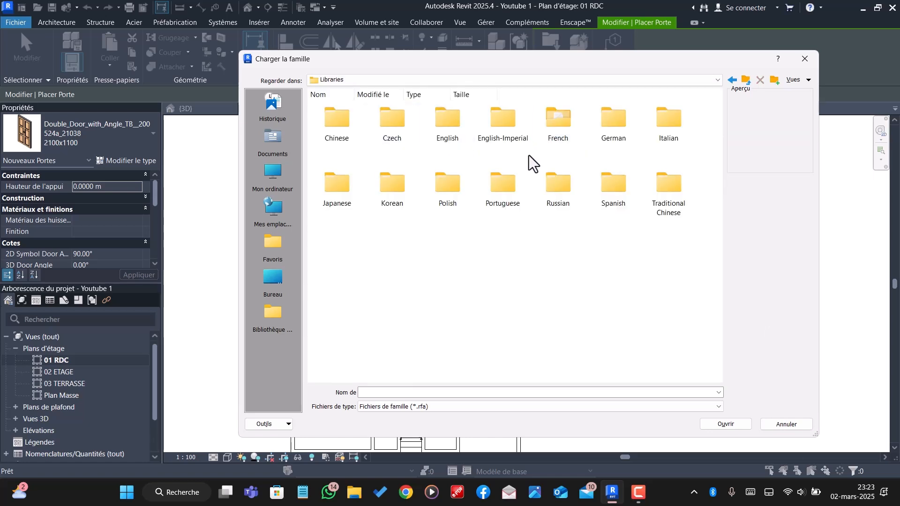
double_click(557, 128)
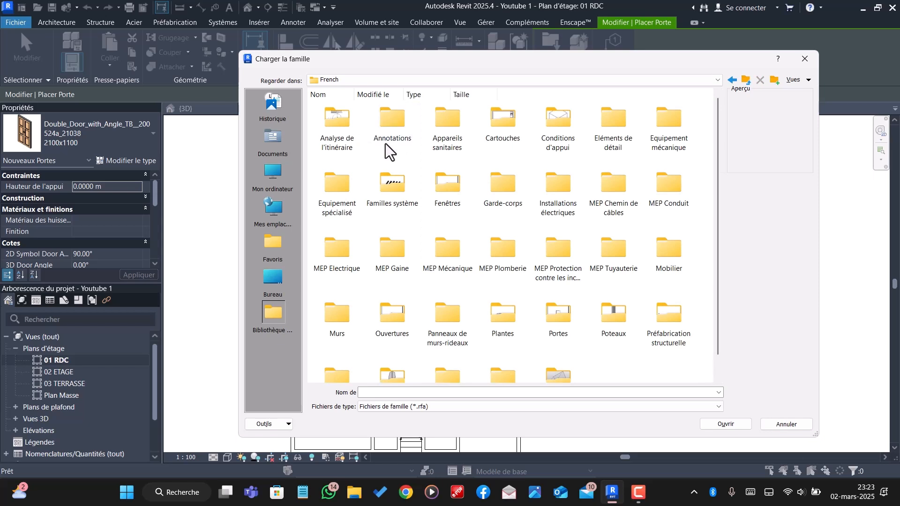
double_click(558, 310)
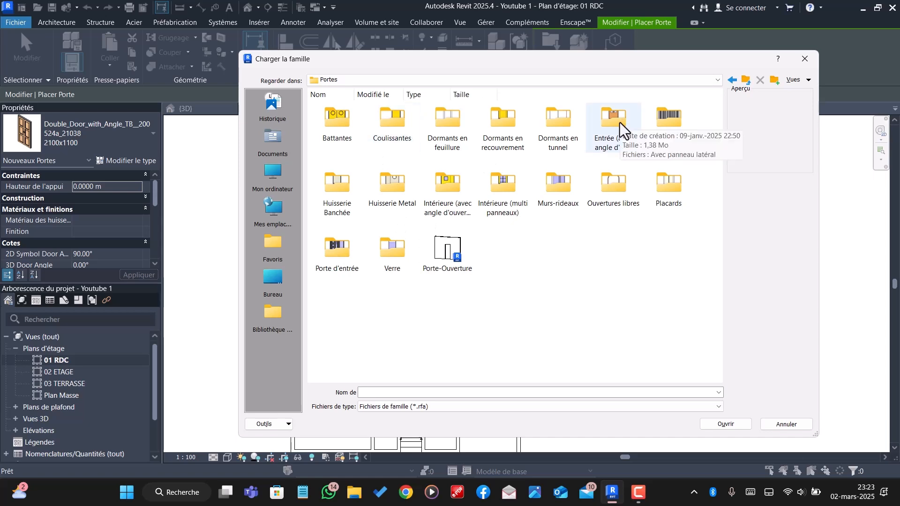
left_click(445, 256)
left_click(736, 426)
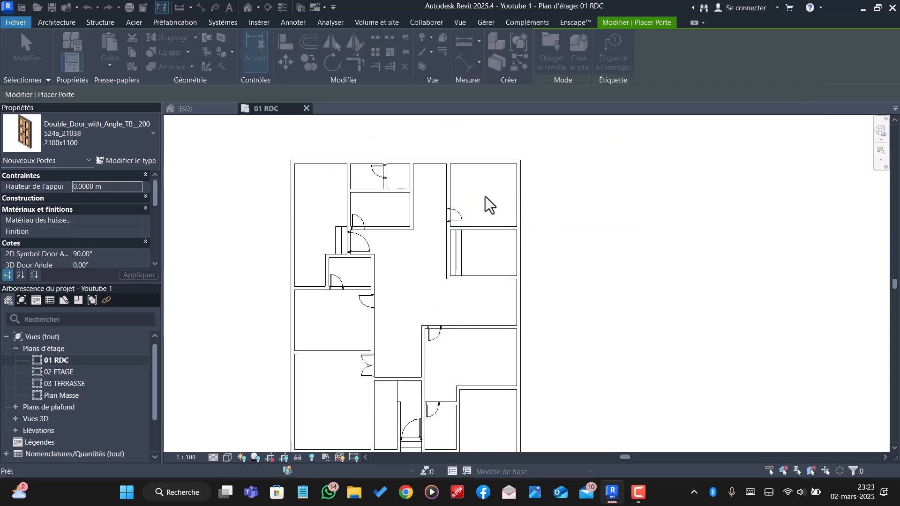
- Place a Porte-Ouverture 0915 x 2134mm with a 0.67 m sill height in the wall between the small northern room and the corridor
scroll(405, 176, "up", 5)
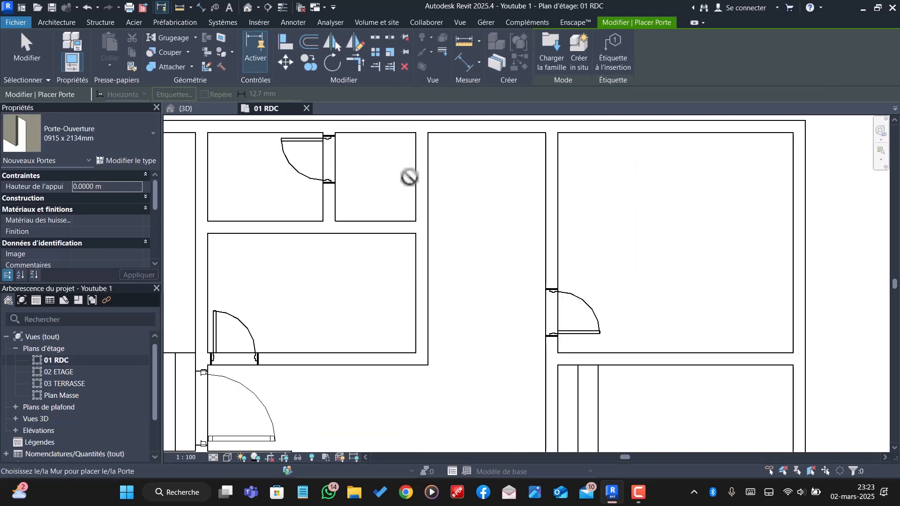
left_click(120, 182)
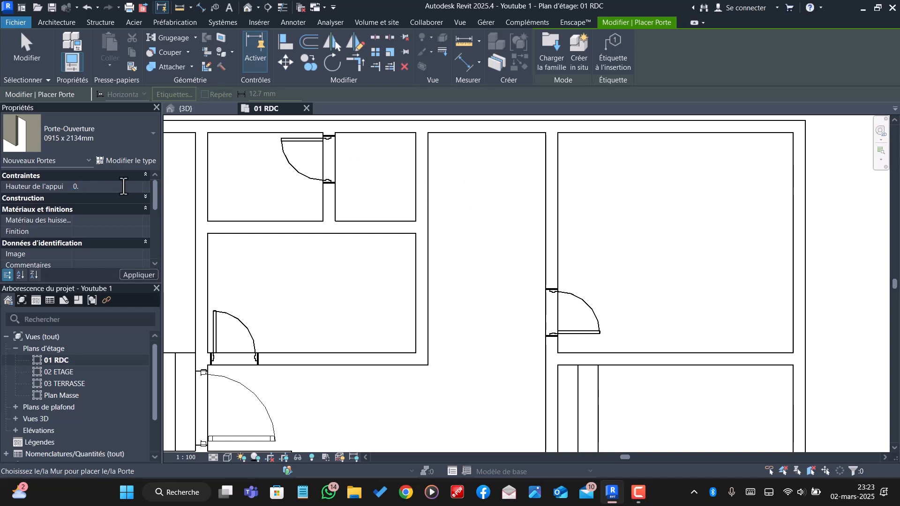
left_click(413, 177)
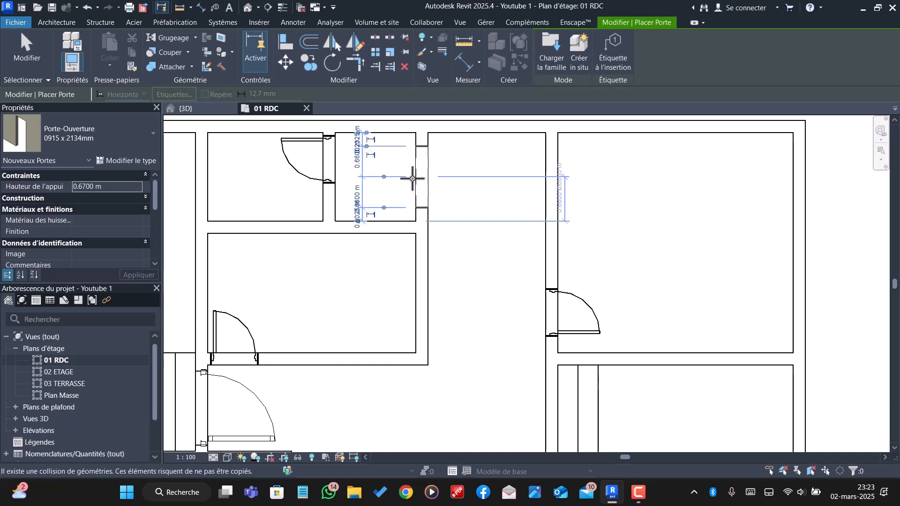
- Examine the new door opening and the ground floor doors in the 3D view, ending door placement
left_click(209, 109)
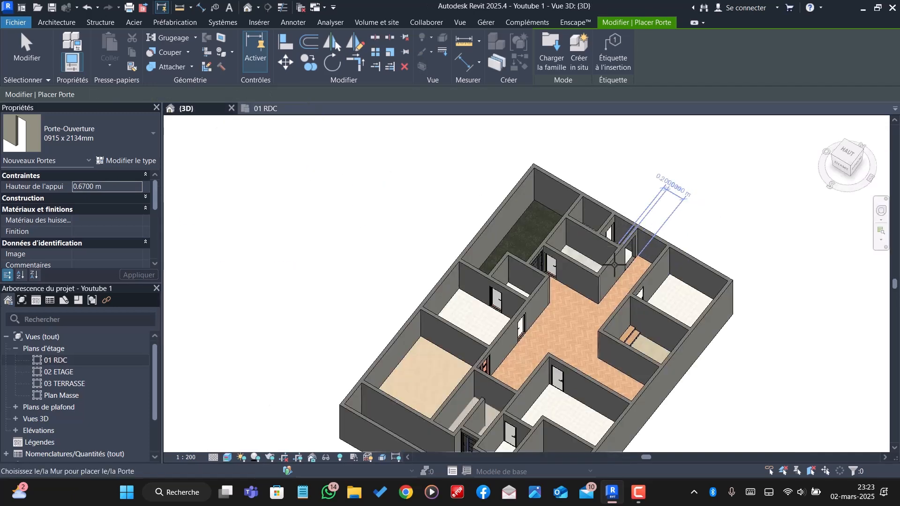
scroll(632, 253, "up", 5)
scroll(687, 277, "up", 5)
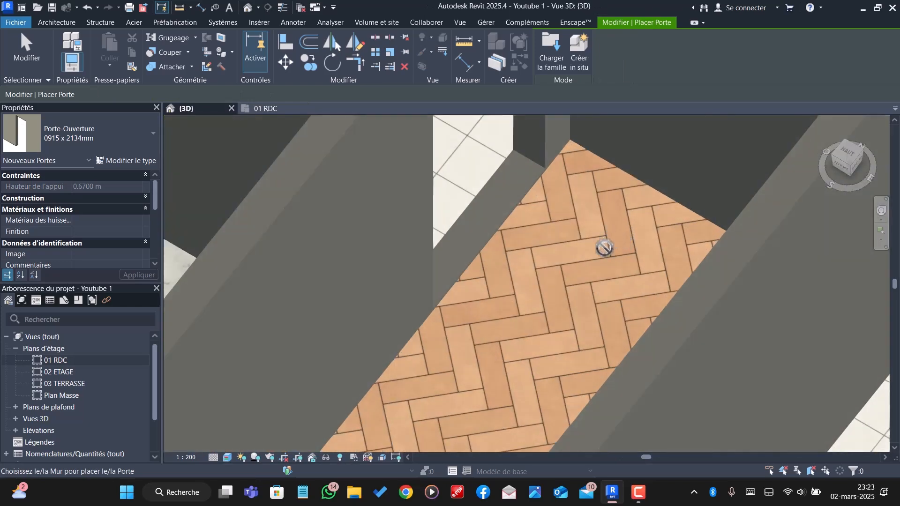
key("Escape")
scroll(501, 246, "down", 10)
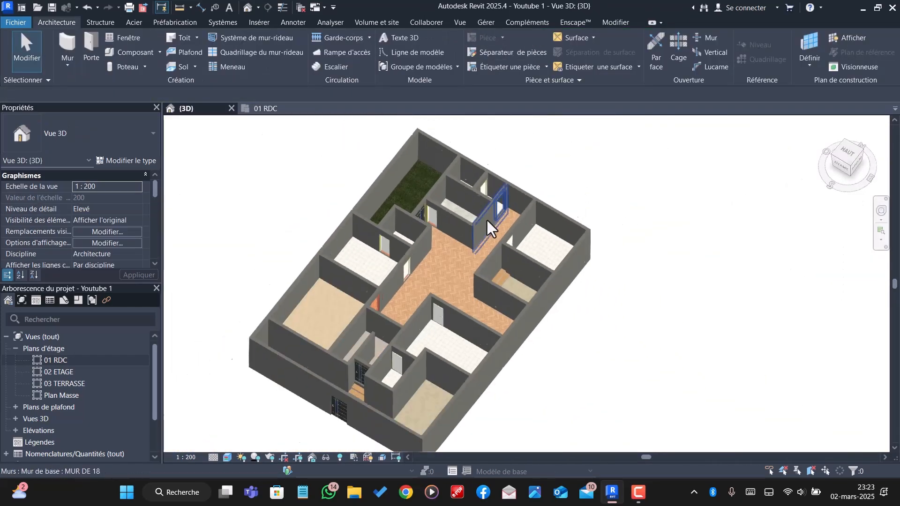
scroll(486, 219, "down", 1)
middle_click_drag(456, 257, 506, 212, "shift")
scroll(414, 366, "up", 3)
middle_click_drag(417, 371, 364, 303, "shift")
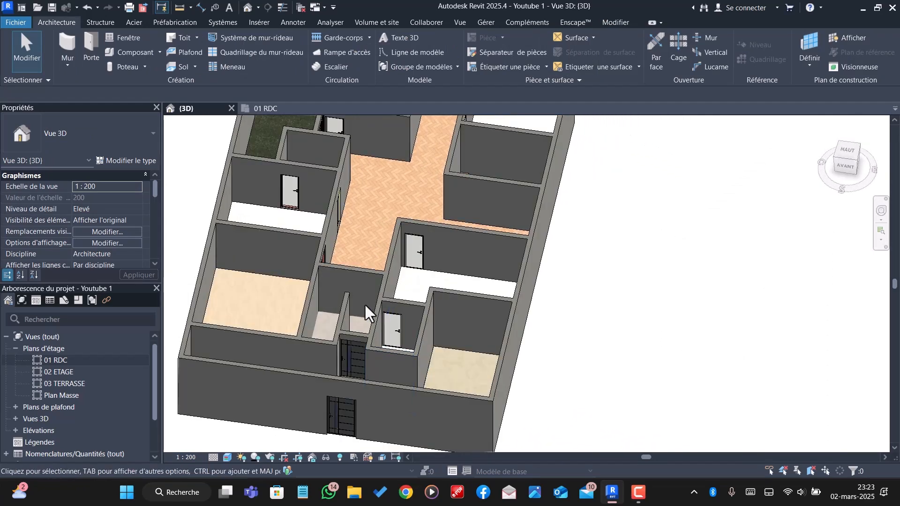
- Return to the 01 RDC floor plan, restart door placement, check the available door types and open the family loading dialog
left_click(269, 110)
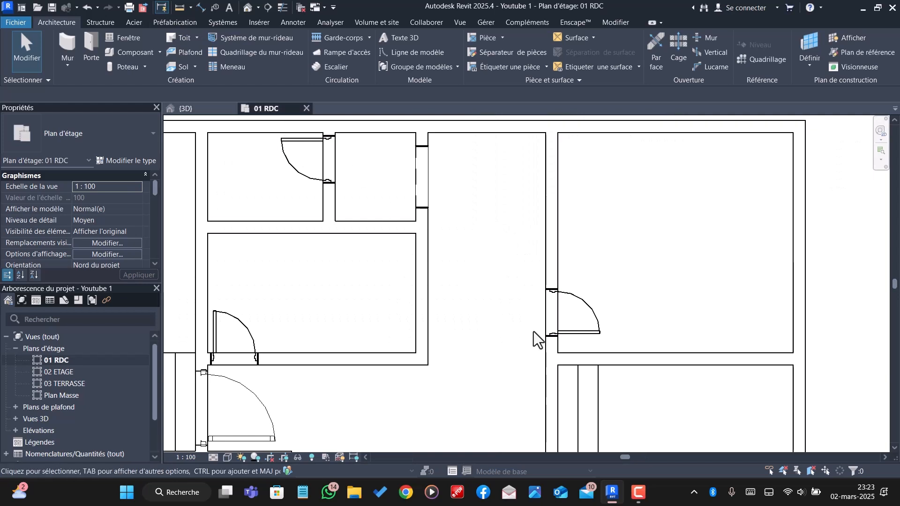
scroll(533, 331, "down", 6)
scroll(474, 353, "up", 2)
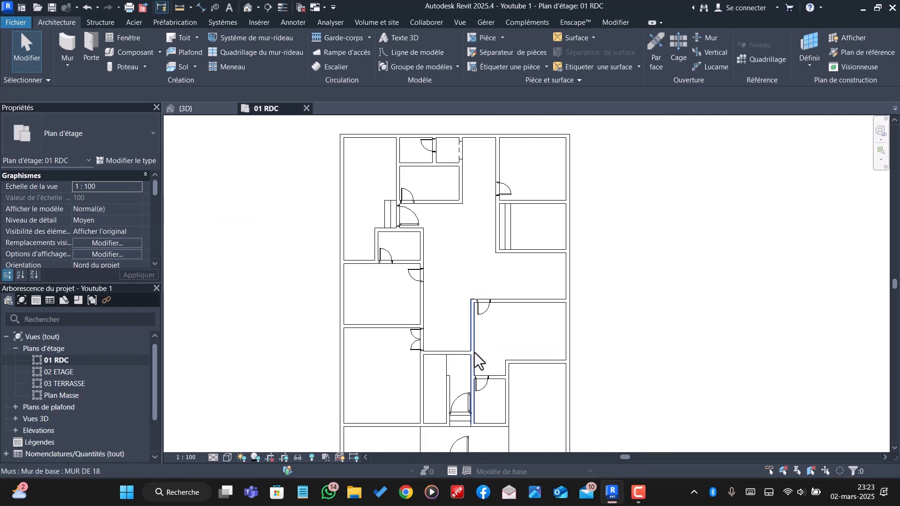
scroll(454, 353, "down", 1)
scroll(462, 395, "up", 5)
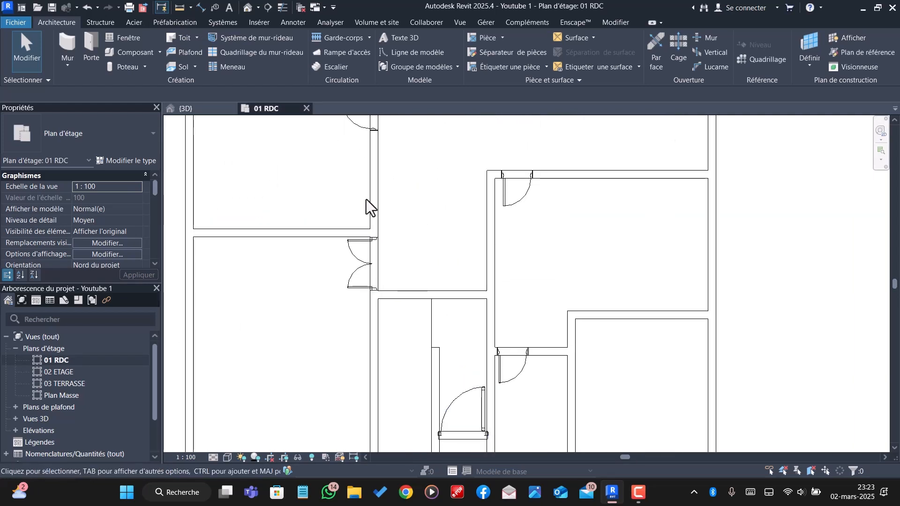
left_click(94, 43)
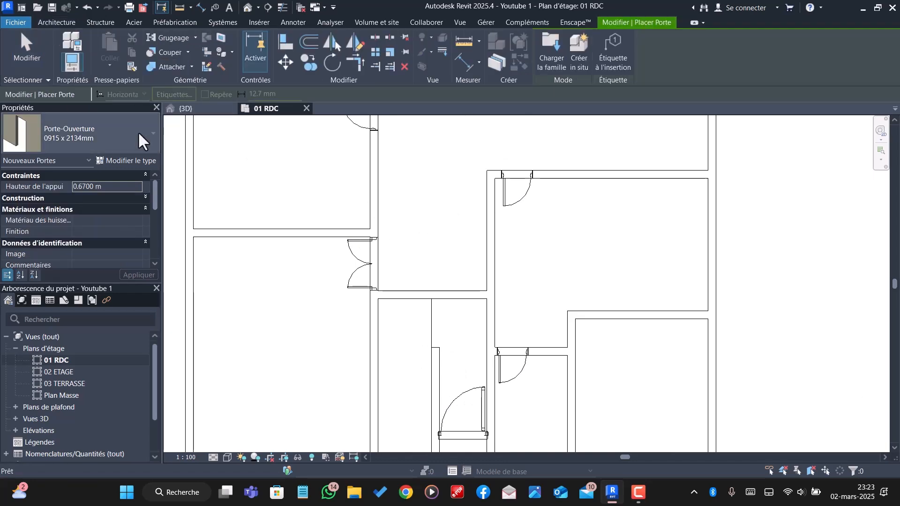
left_click(94, 133)
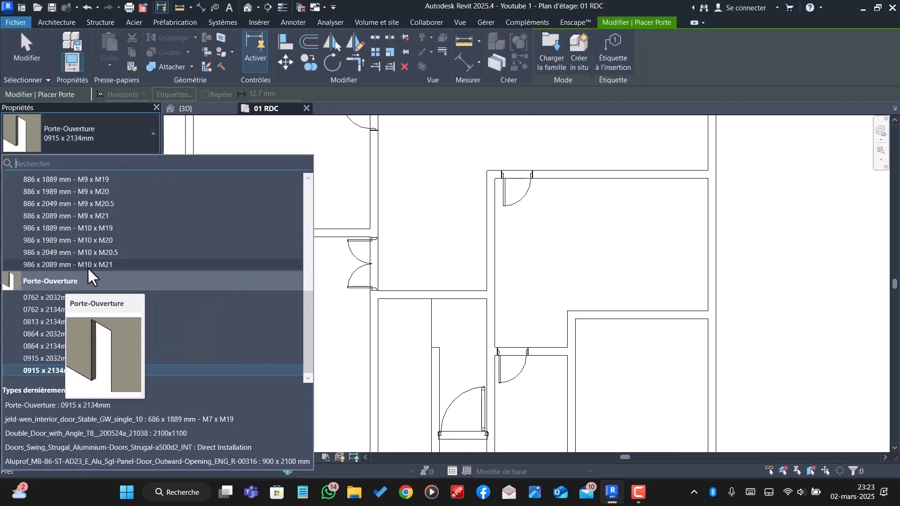
left_click(539, 46)
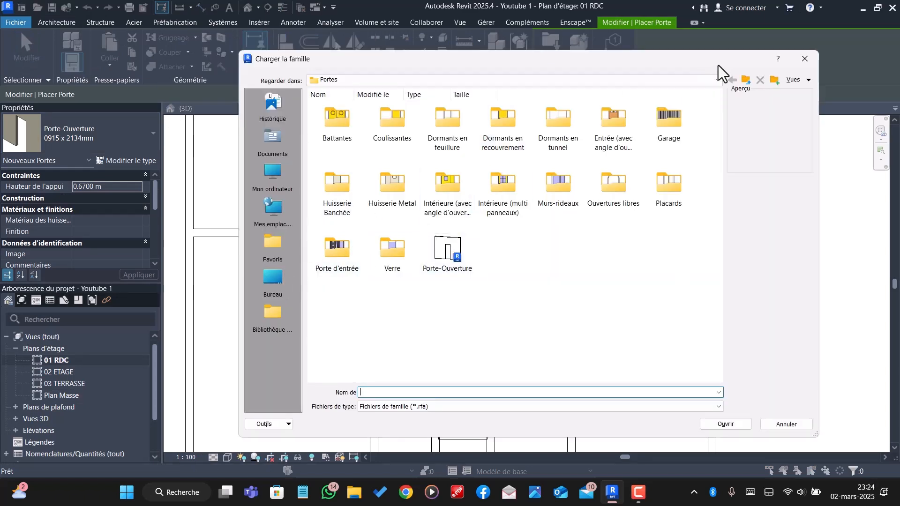
- Load the Craftsman-style_door_19297 family from the BIBLIOTHEQUE ISSACAD folder
left_click(714, 79)
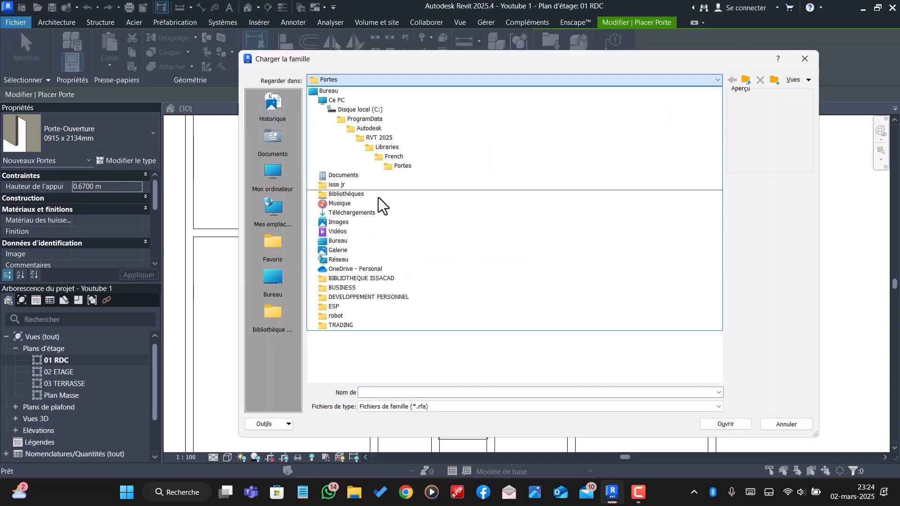
left_click(364, 279)
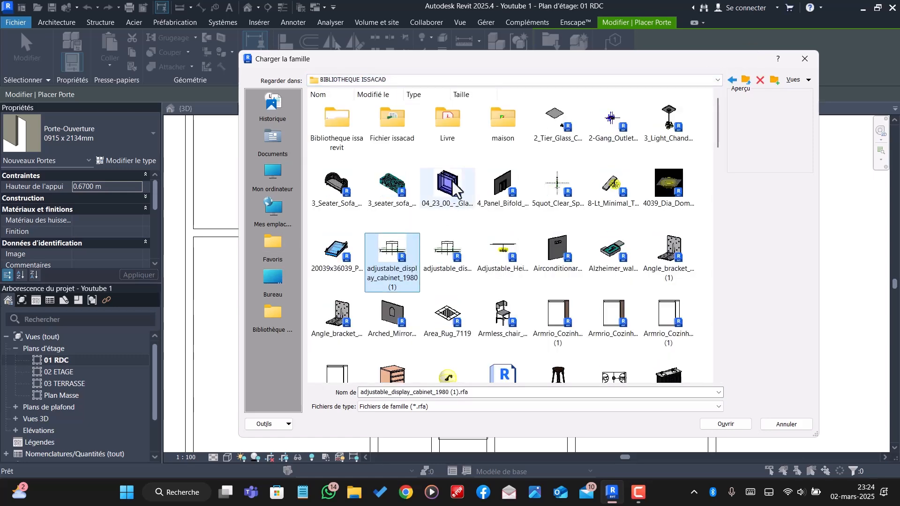
scroll(499, 227, "down", 8)
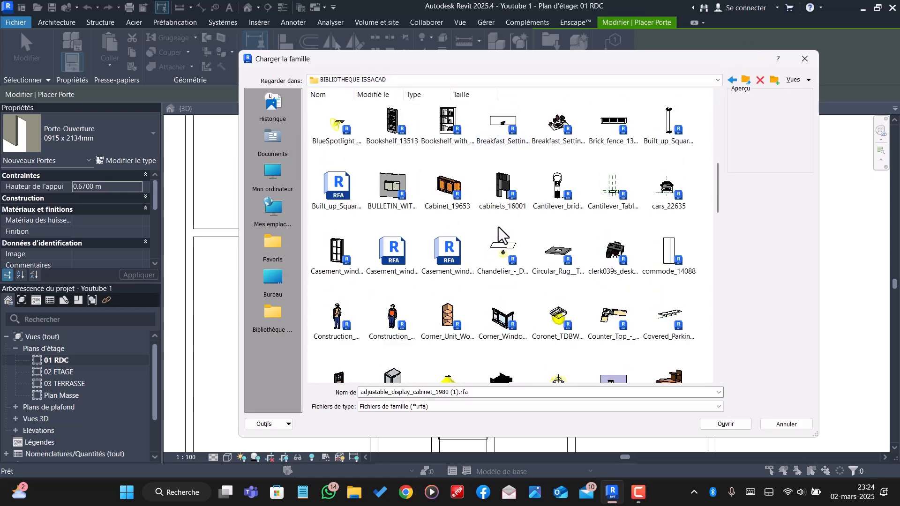
scroll(527, 263, "down", 3)
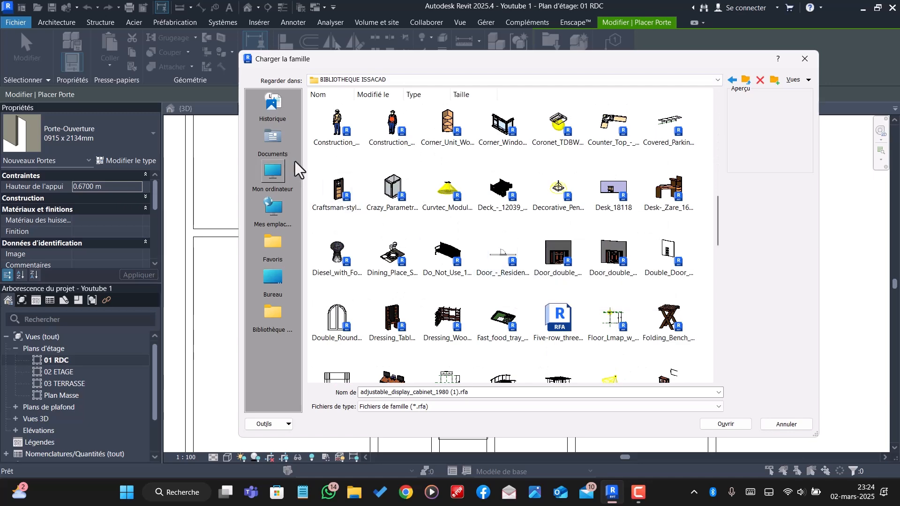
left_click(342, 180)
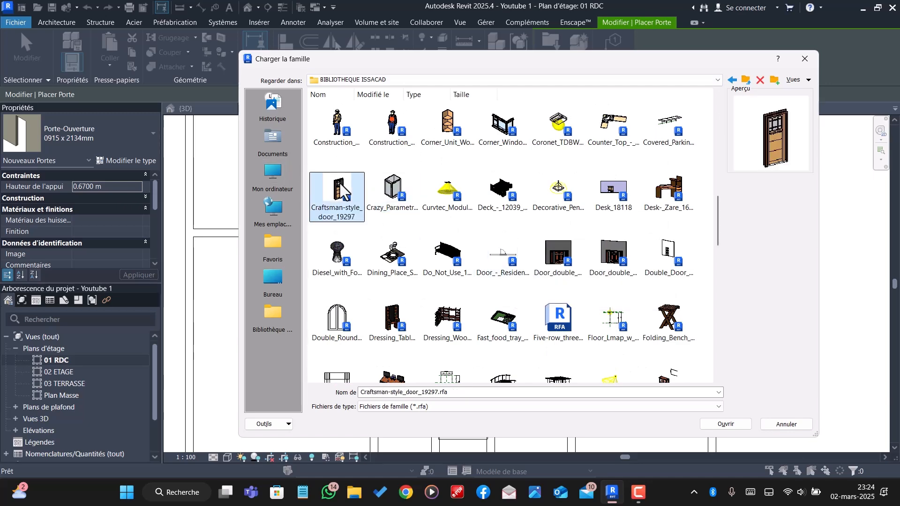
left_click(731, 424)
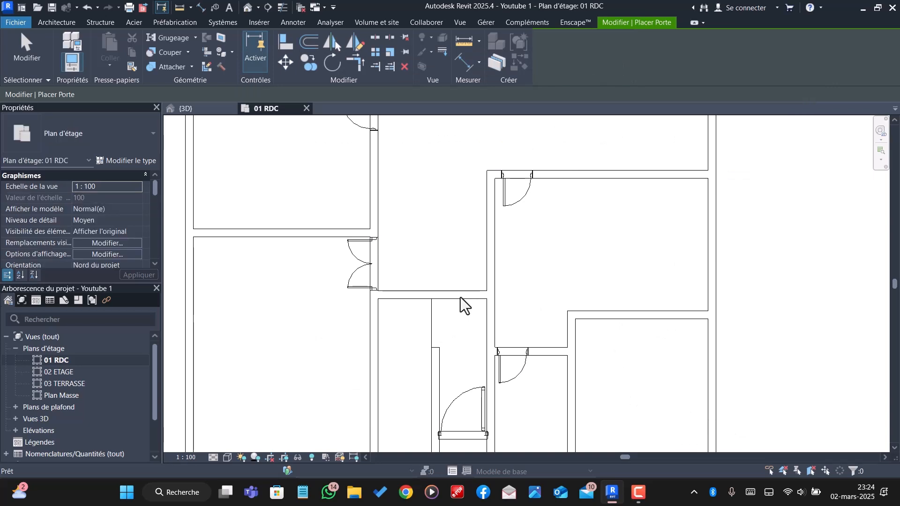
- Place the 34" x 80" Craftsman-style door with a 0.67 m sill between the entrance room and main hall, about 0.5 m from the east wall
left_click(104, 186)
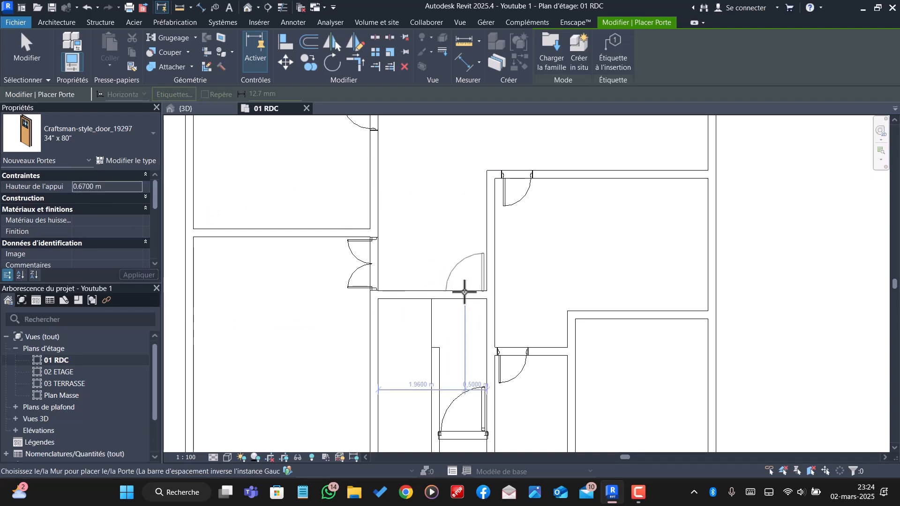
scroll(401, 273, "down", 2)
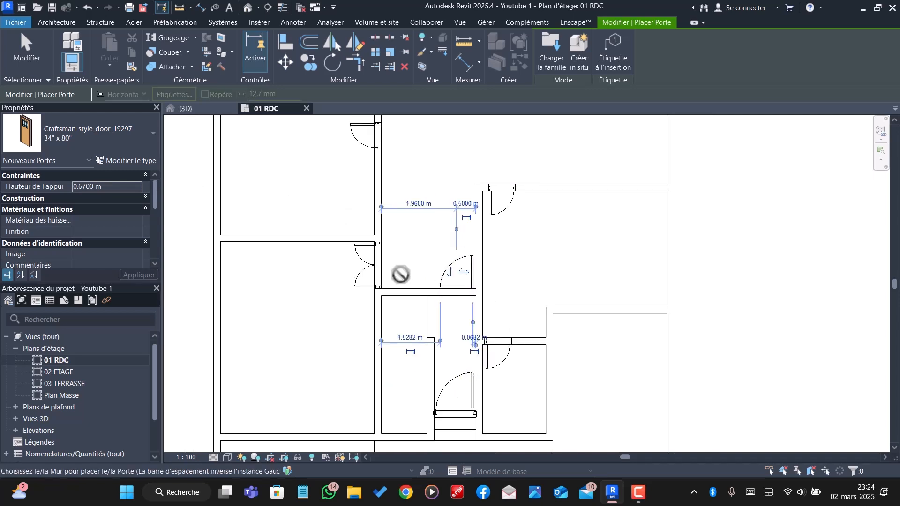
key("Escape")
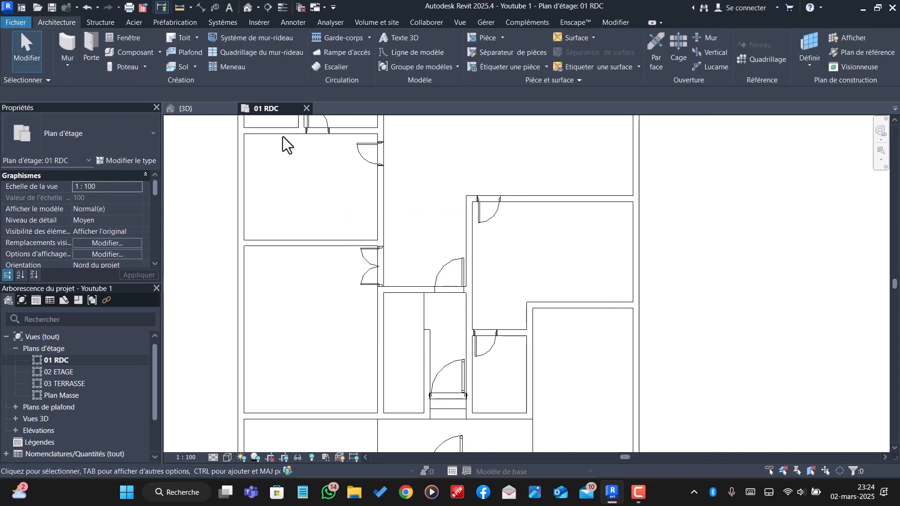
- Inspect the Craftsman-style door and the overall ground floor layout in the 3D view, and return to the 01 RDC plan
left_click(186, 108)
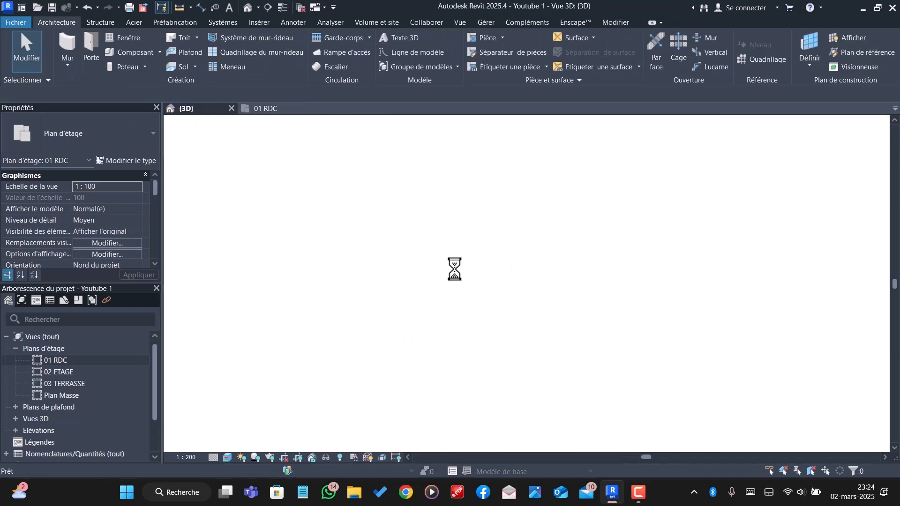
scroll(359, 202, "up", 5)
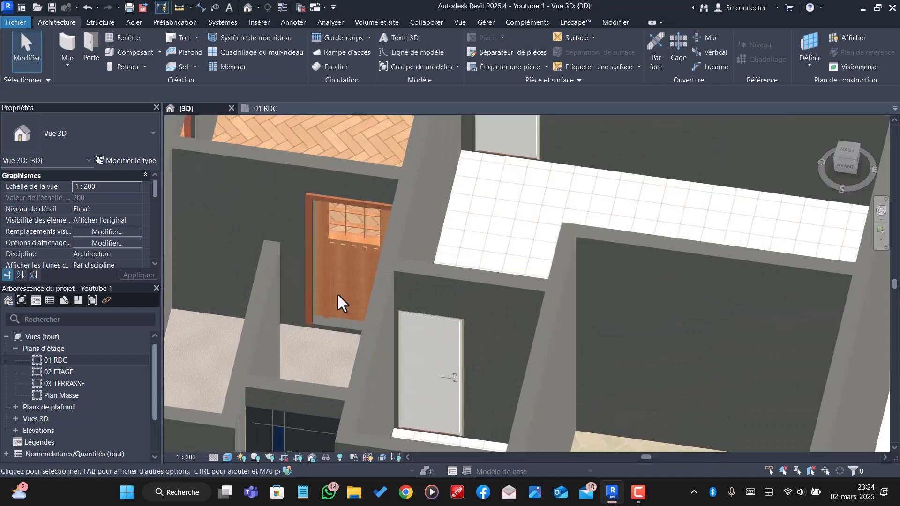
middle_click_drag(337, 294, 467, 288, "shift")
scroll(347, 291, "up", 5)
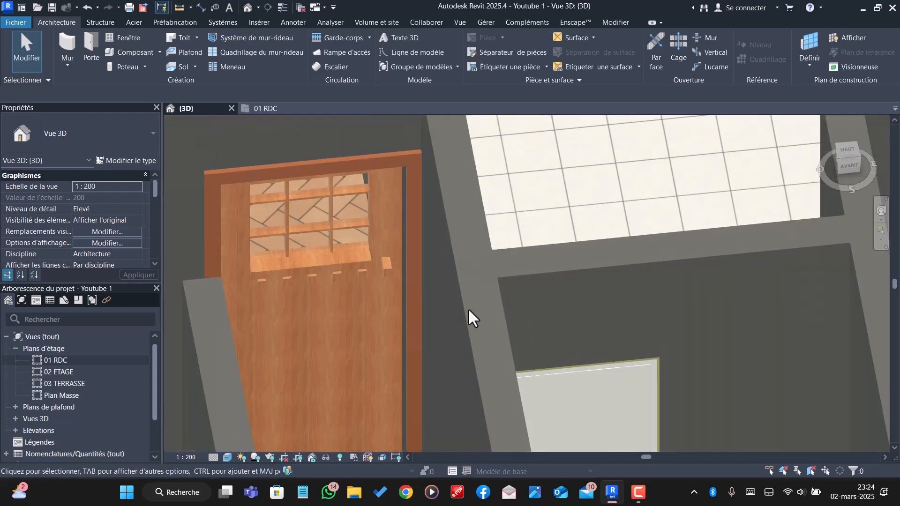
scroll(351, 283, "down", 5)
middle_click_drag(546, 347, 409, 303, "shift")
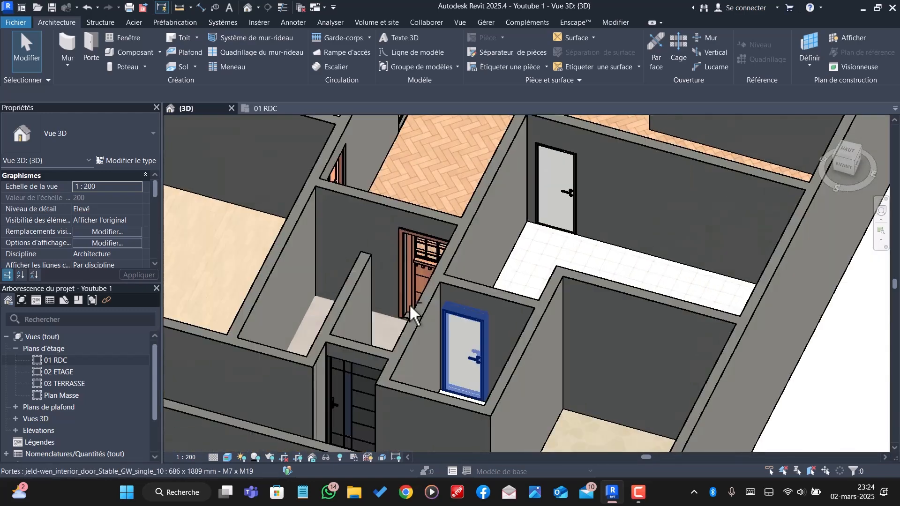
scroll(409, 303, "down", 6)
scroll(460, 357, "up", 2)
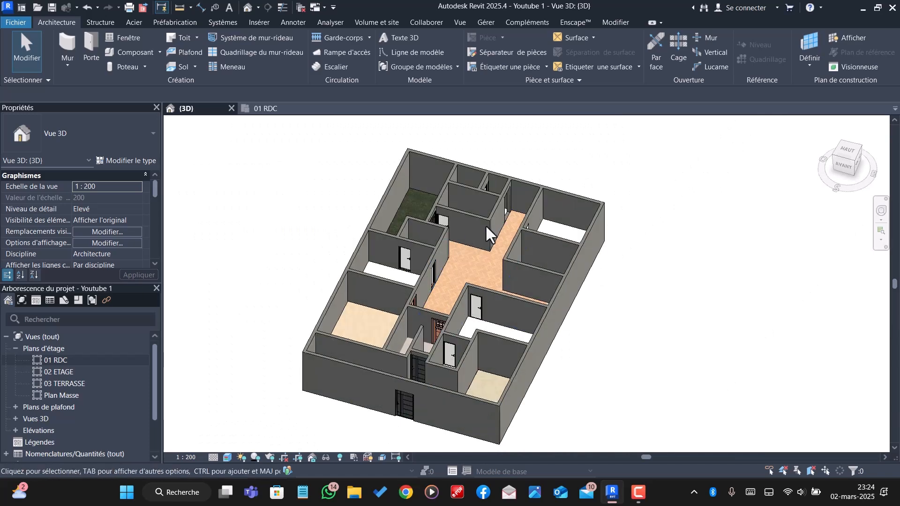
scroll(459, 211, "up", 2)
left_click(269, 108)
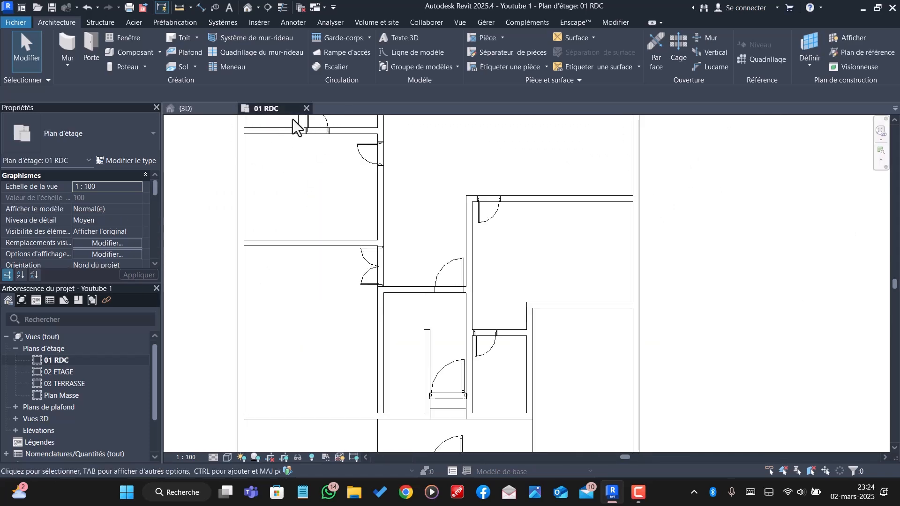
- Start window placement, open the family loading dialog and browse the BIBLIOTHEQUE ISSACAD folder for a suitable window family
scroll(500, 360, "down", 2)
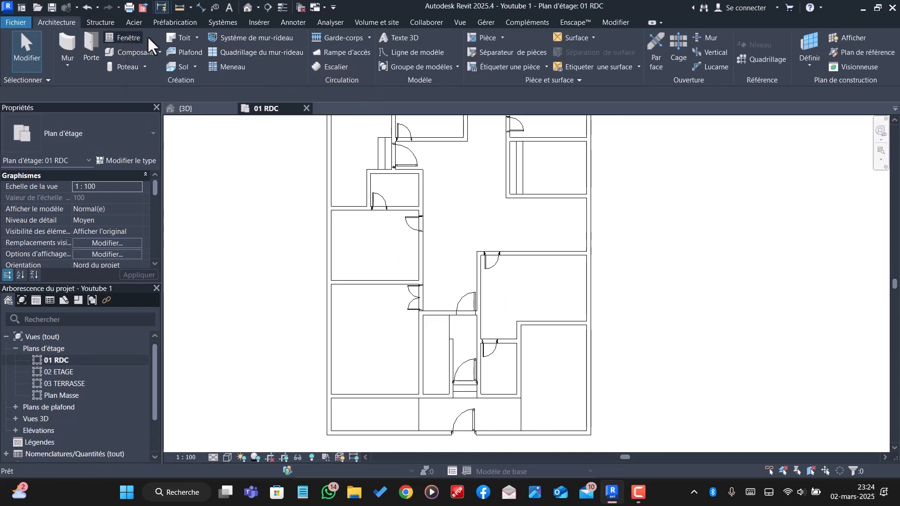
left_click(544, 49)
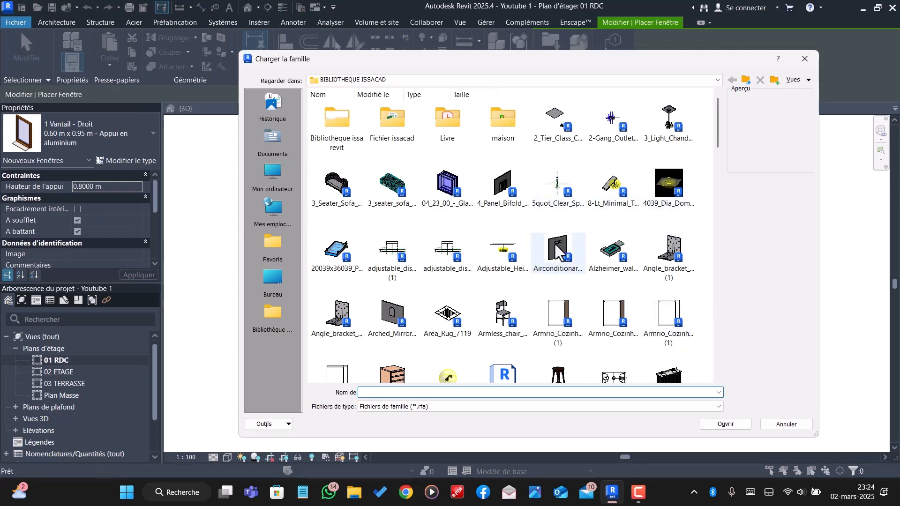
scroll(554, 243, "down", 6)
scroll(530, 240, "up", 3)
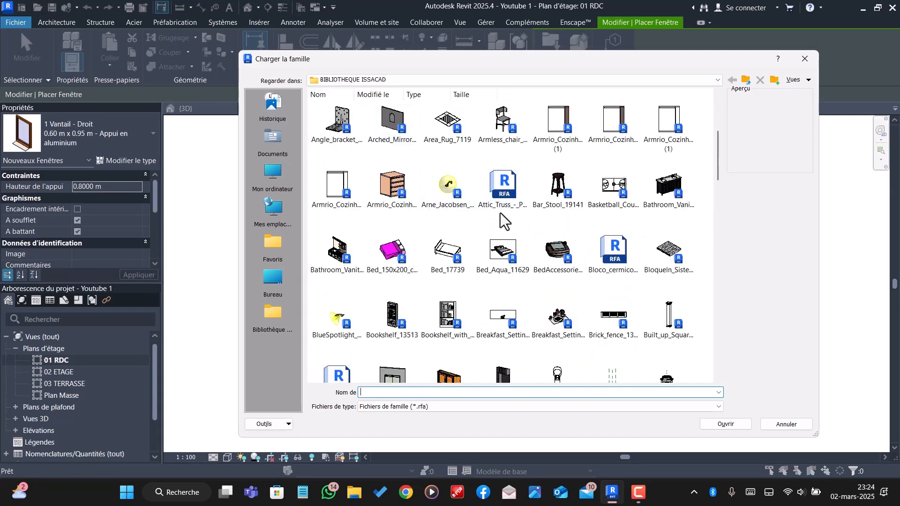
scroll(482, 225, "up", 3)
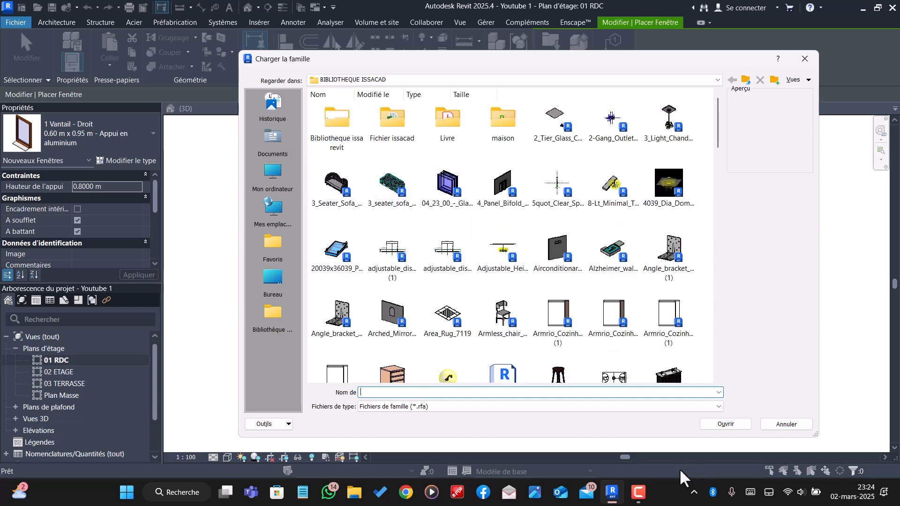
left_click(638, 492)
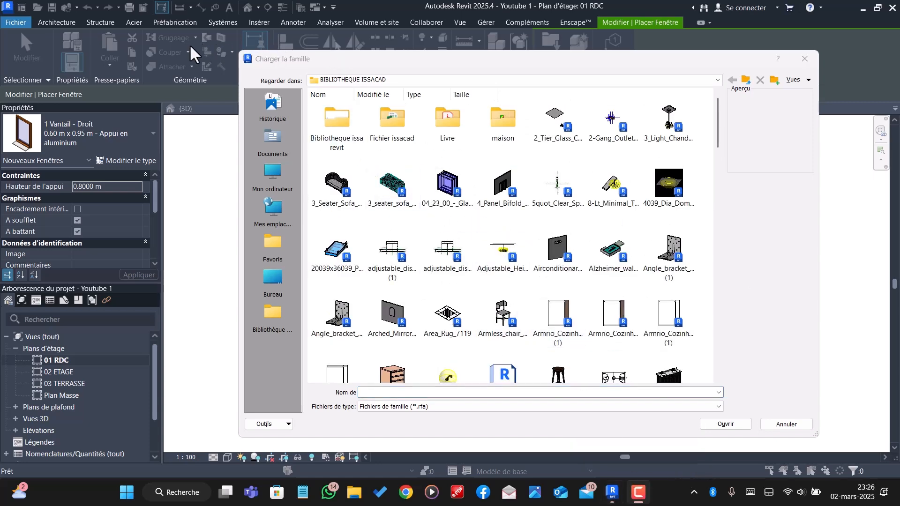
scroll(581, 300, "down", 3)
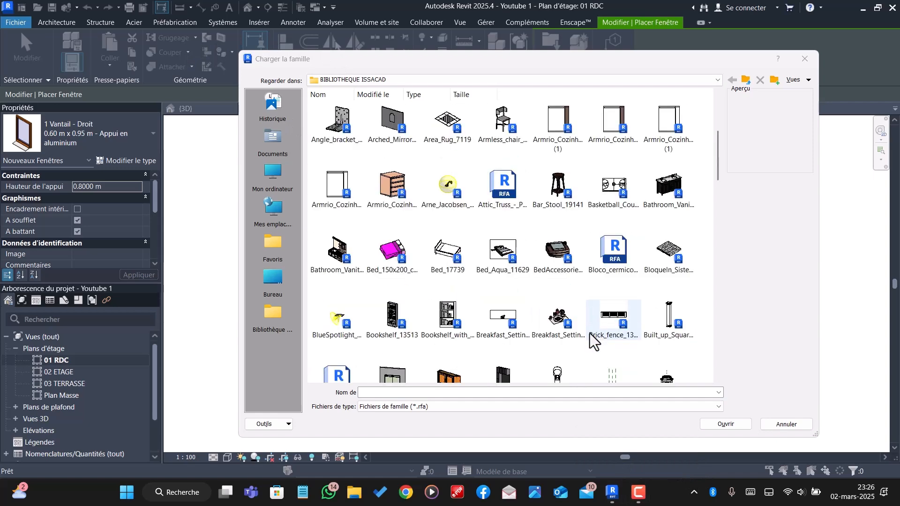
scroll(517, 299, "down", 15)
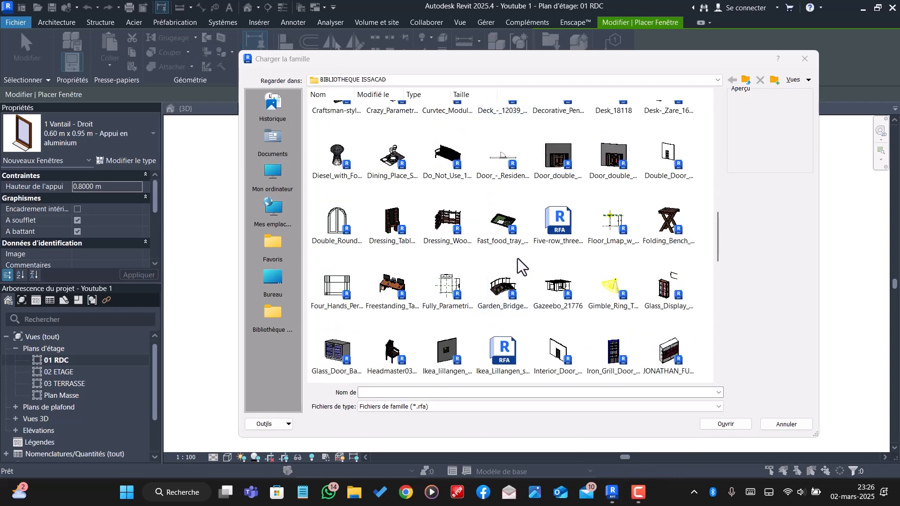
scroll(517, 267, "up", 18)
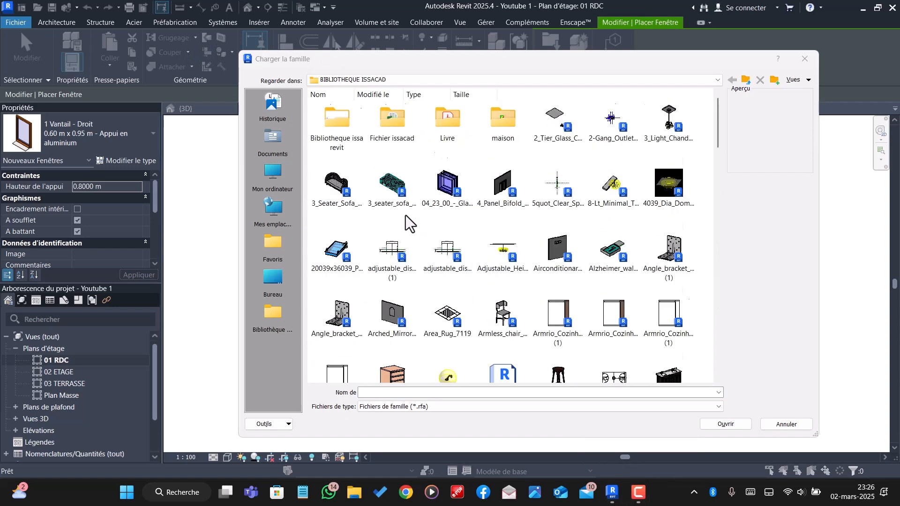
- Load the Aluprof_MB-86-SI_E_Alu_Window-2sash-Tilt-and-turn-FIX_ENG_R-00045 family from the Bibliotheque issa revit subfolder
left_click(339, 125)
double_click(339, 124)
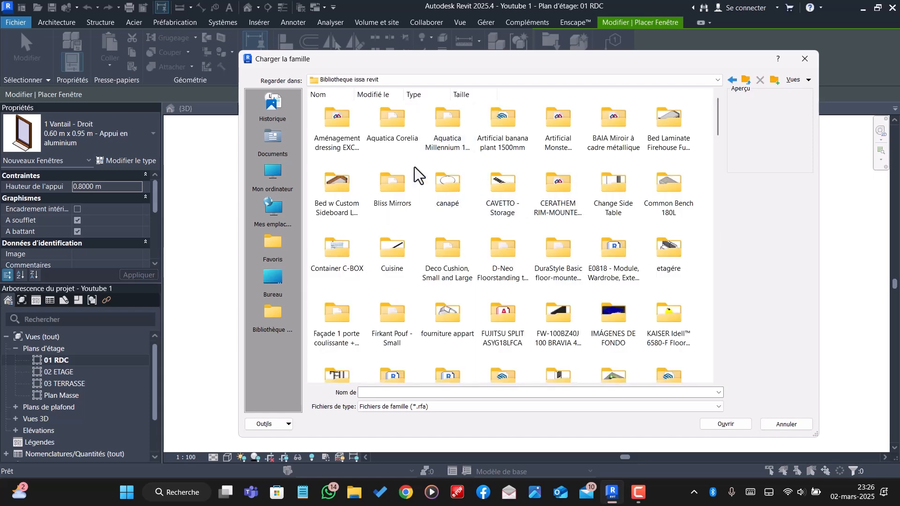
scroll(625, 223, "down", 5)
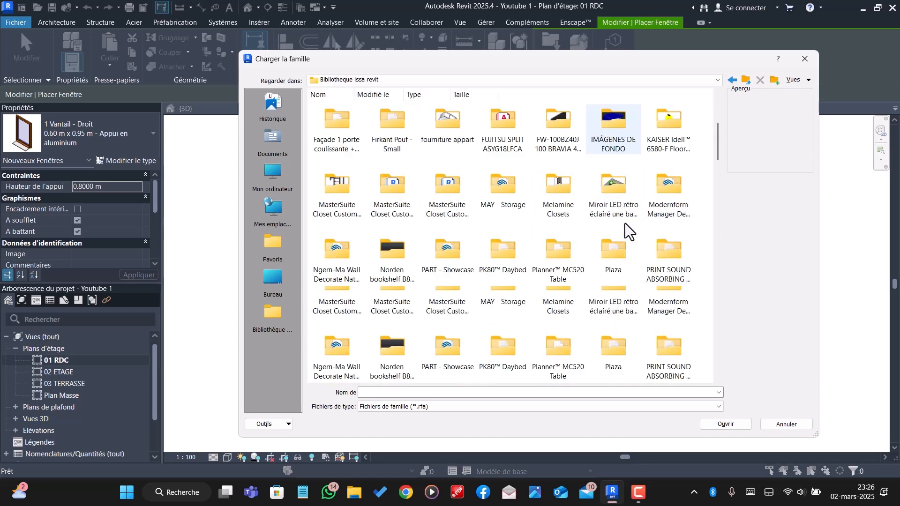
scroll(619, 225, "down", 3)
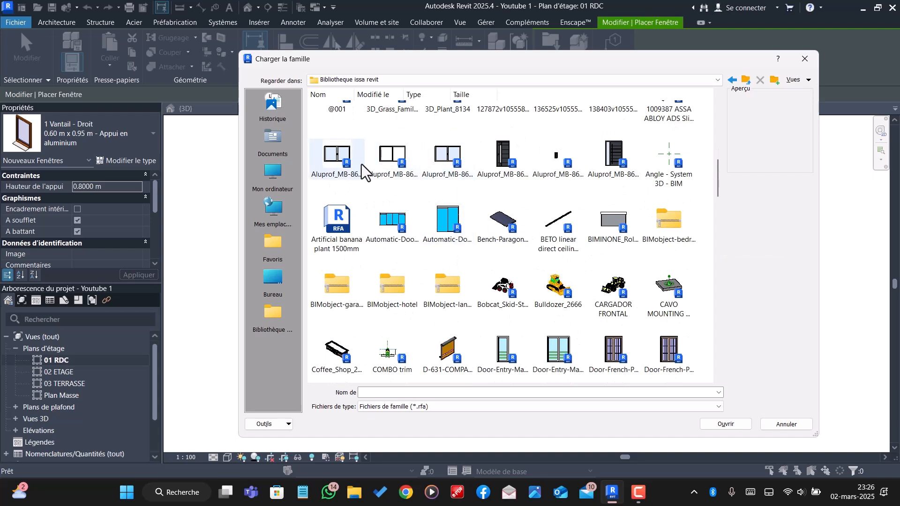
left_click(406, 163)
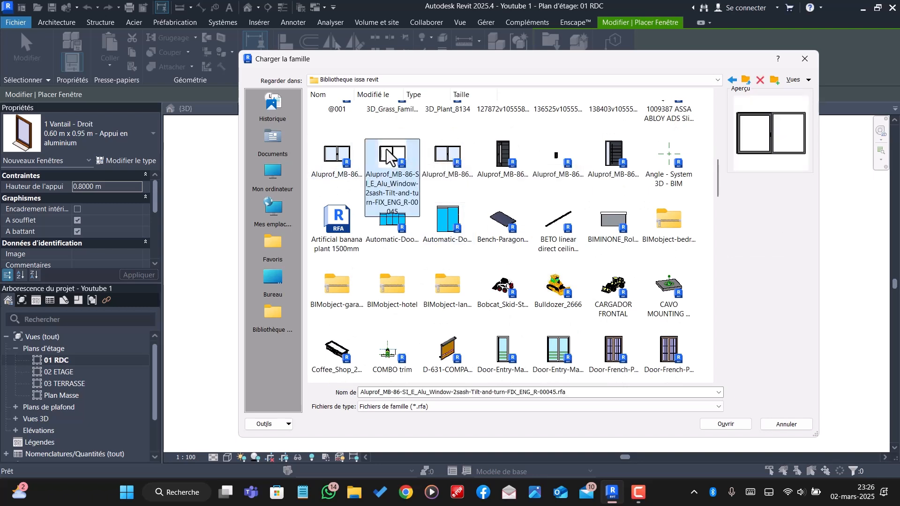
left_click(725, 427)
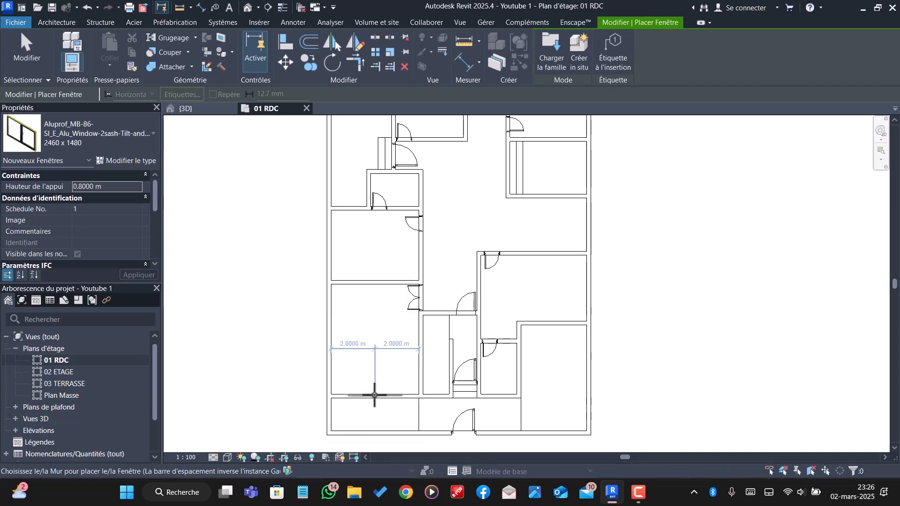
- Place a 2460 x 1480 Aluprof window with a 1 m sill in the large southwest room's south wall, centred 1.9 m from its west wall
scroll(375, 396, "up", 4)
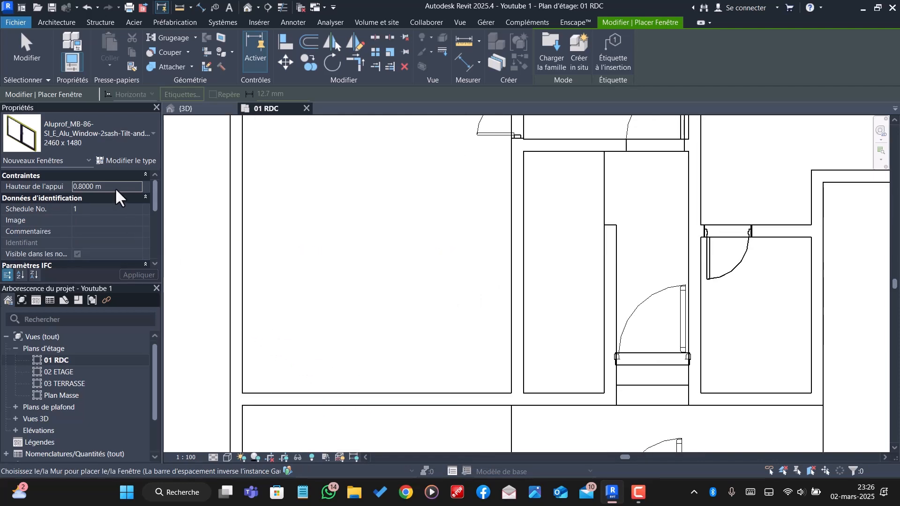
left_click(113, 187)
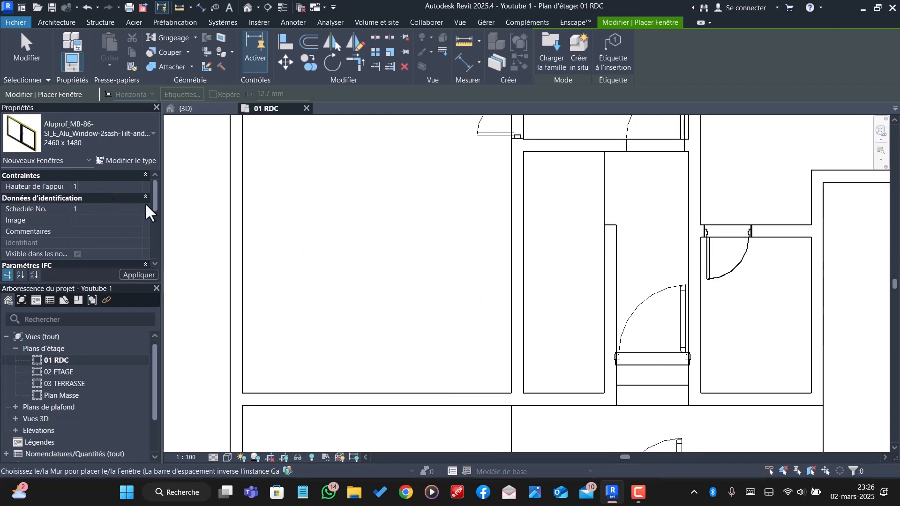
type("1")
key("Return")
scroll(401, 374, "down", 2)
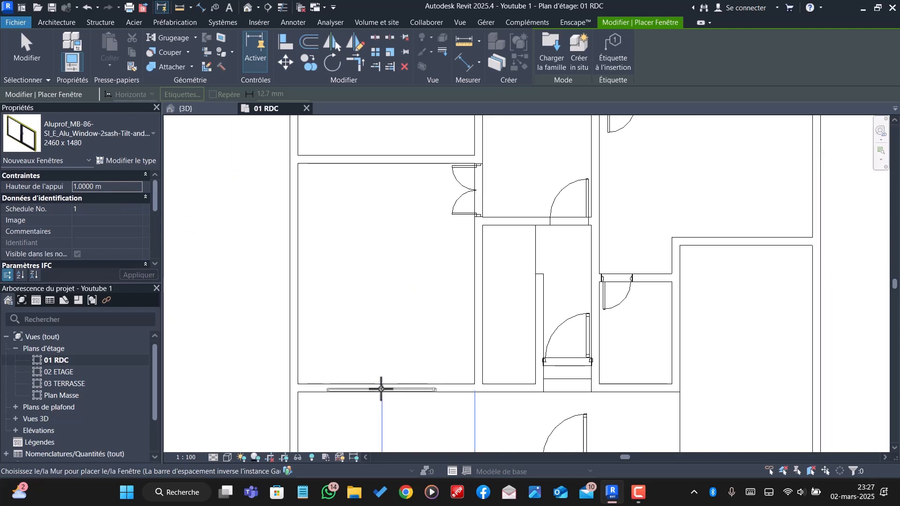
scroll(384, 388, "up", 4)
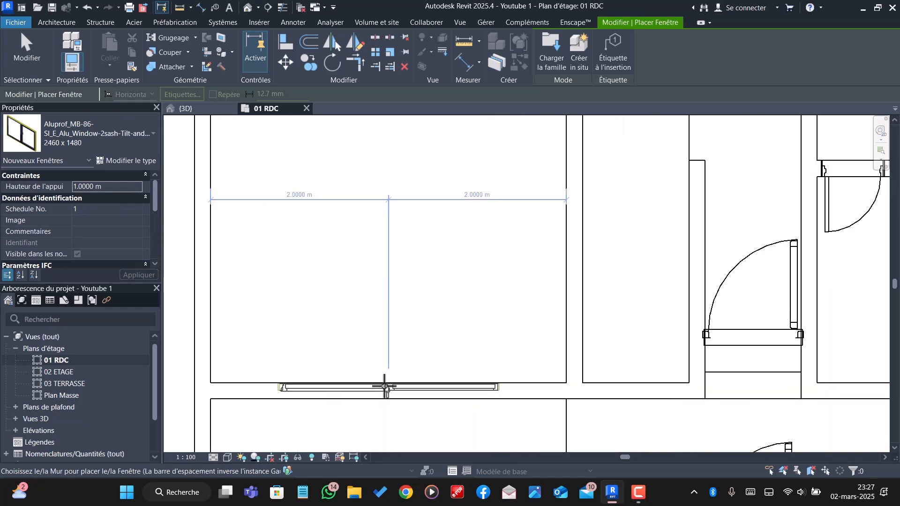
scroll(379, 349, "down", 3)
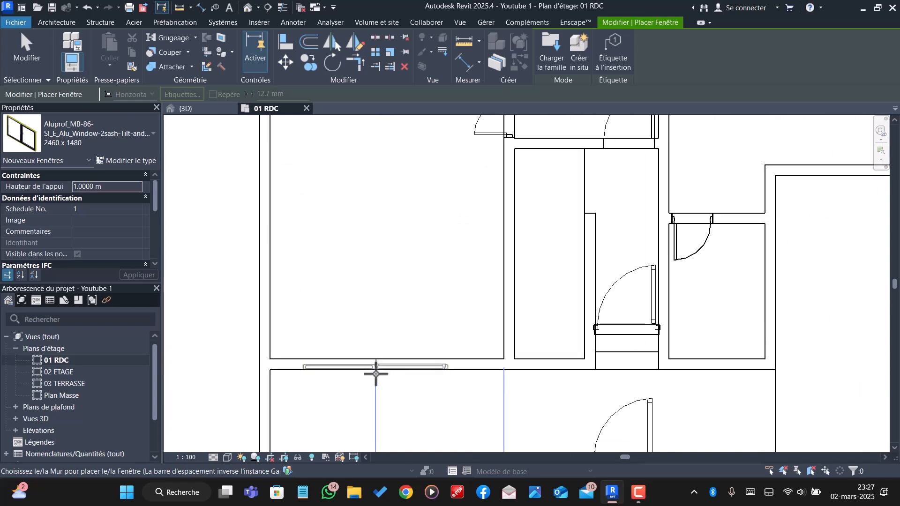
scroll(382, 370, "up", 4)
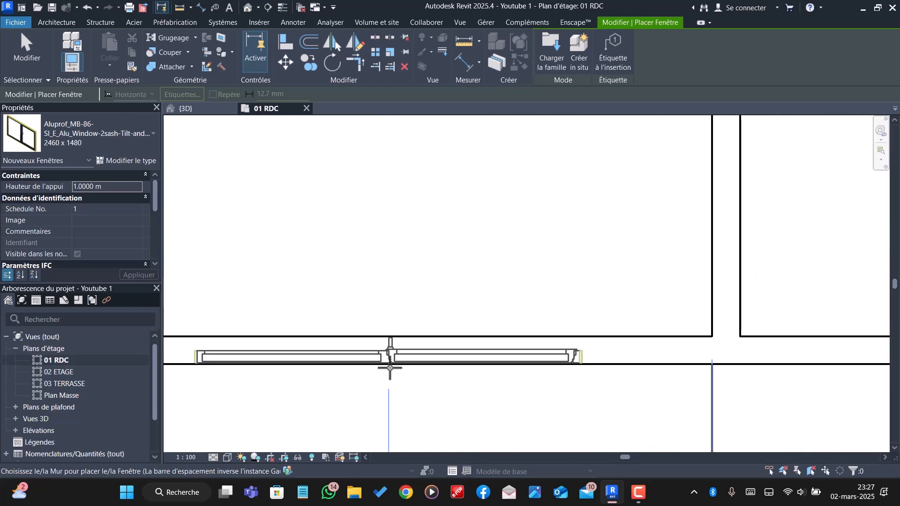
scroll(390, 368, "down", 3)
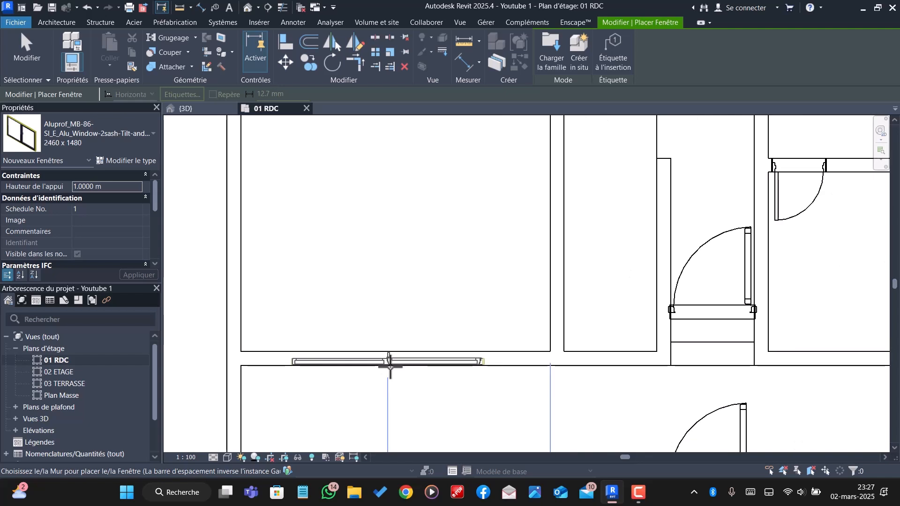
left_click(389, 367)
scroll(389, 368, "down", 3)
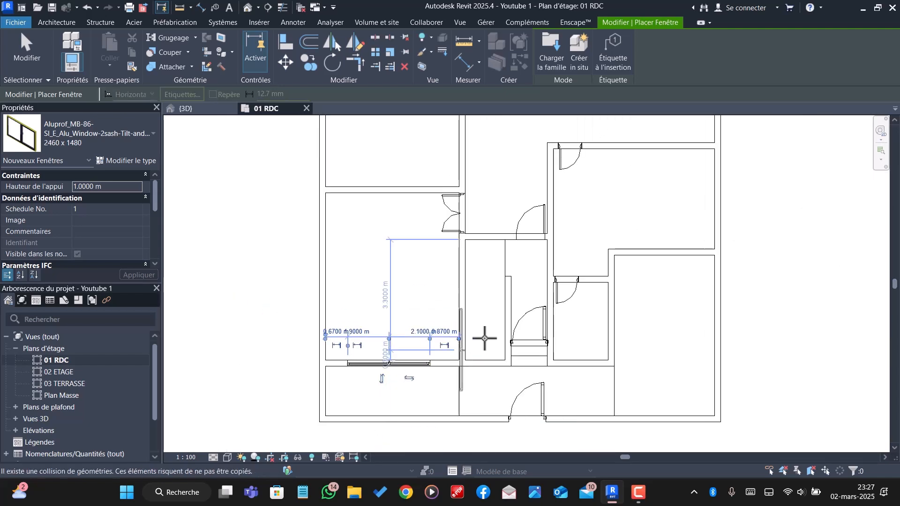
- Place a 2460 x 1480 Aluprof window in the southeast room's north wall, centred 1.5 m from both side walls
scroll(680, 260, "up", 2)
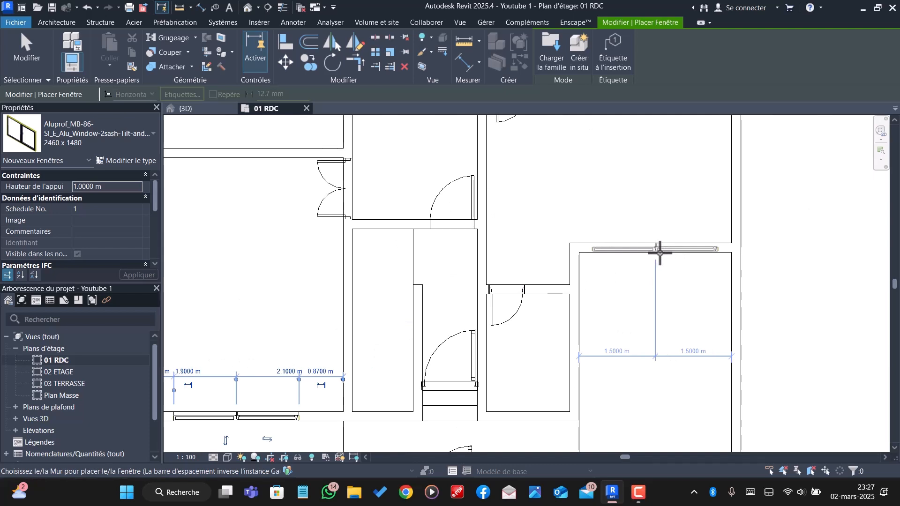
left_click(659, 253)
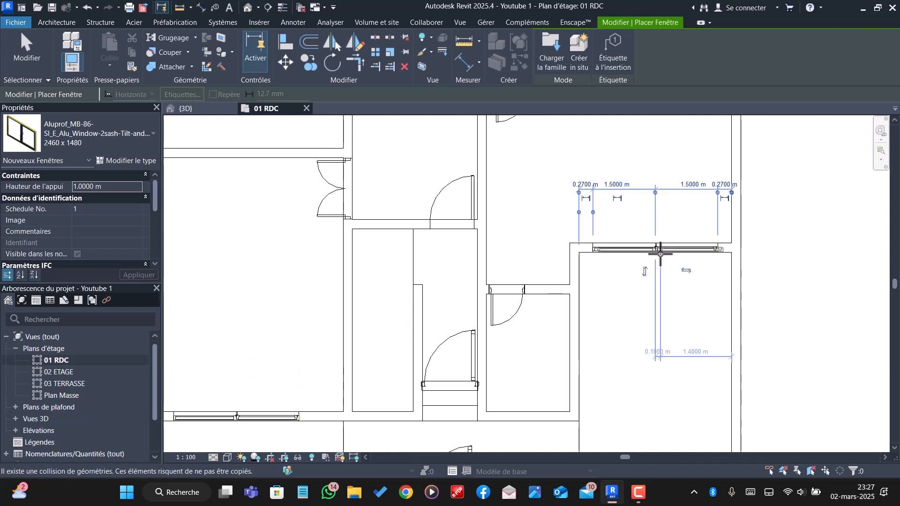
scroll(586, 328, "down", 4)
scroll(524, 368, "down", 2)
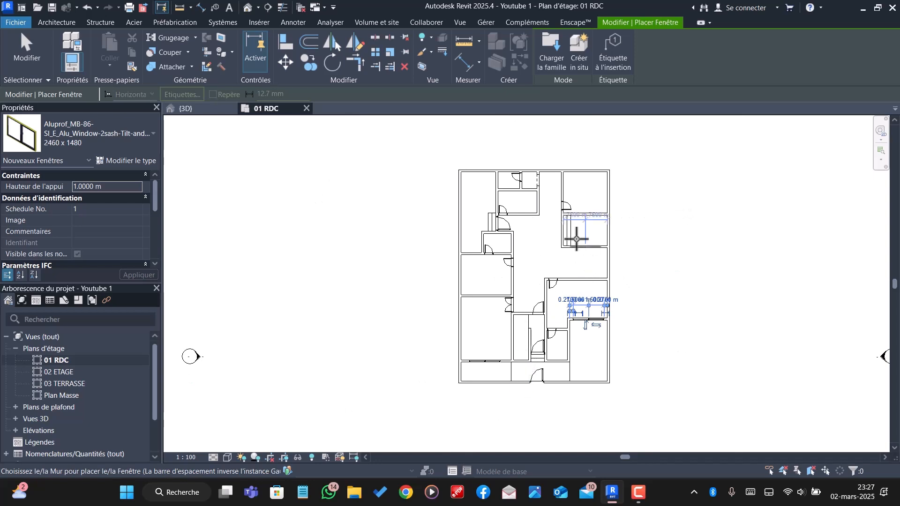
- Place 2460 x 1480 windows in the south and north walls of the second room down the east side, each centred 1.5 m from the east wall
scroll(589, 266, "up", 6)
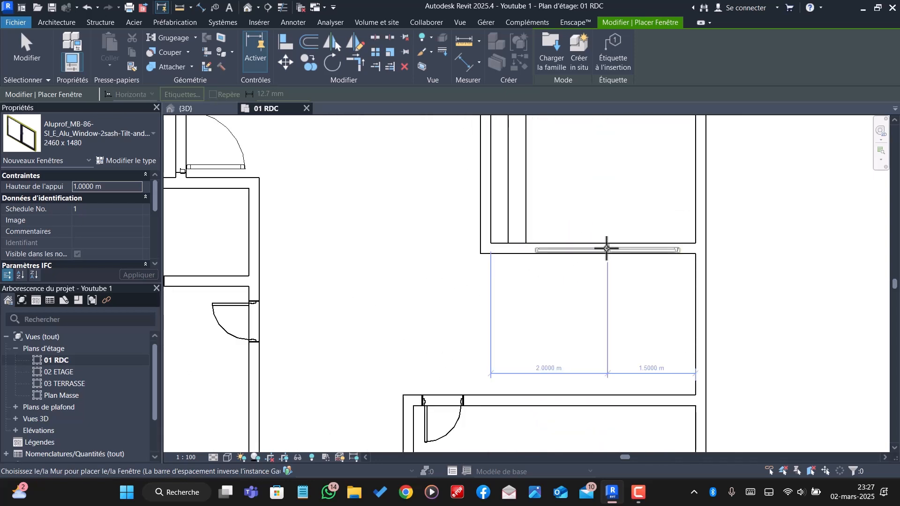
left_click(607, 239)
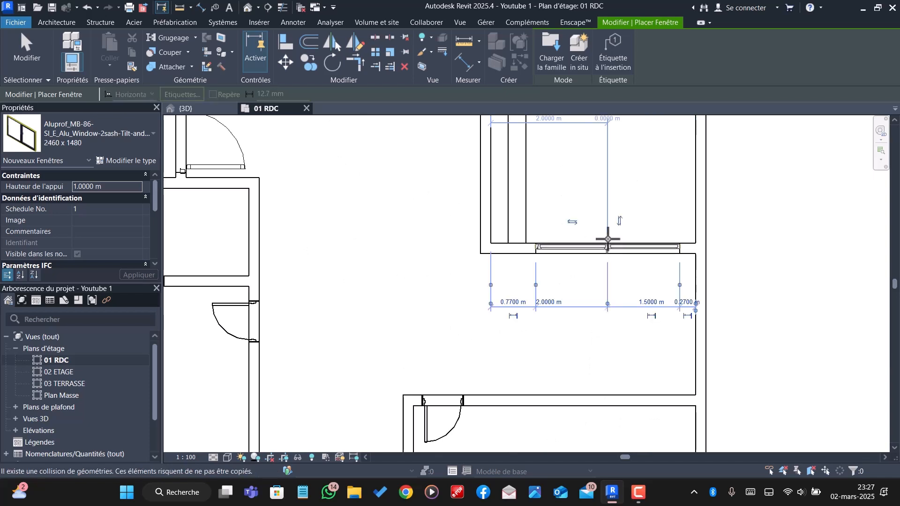
scroll(595, 262, "down", 3)
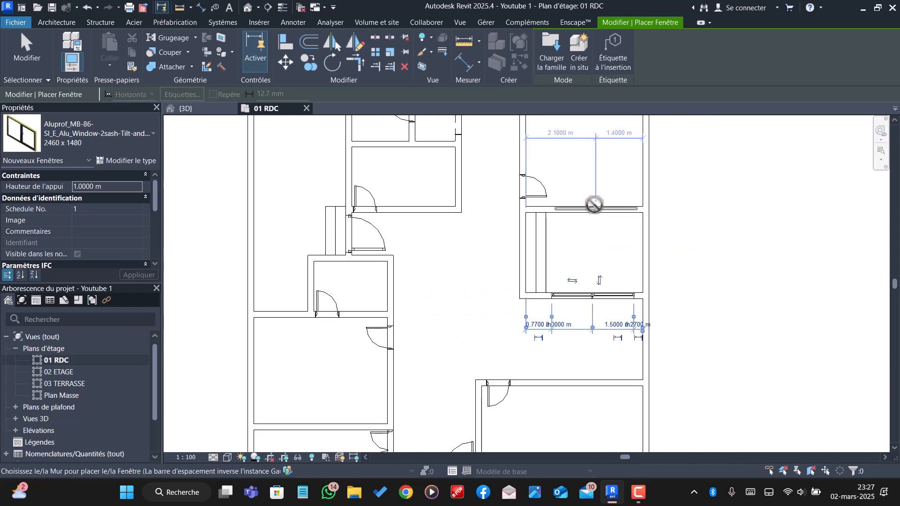
scroll(590, 206, "up", 3)
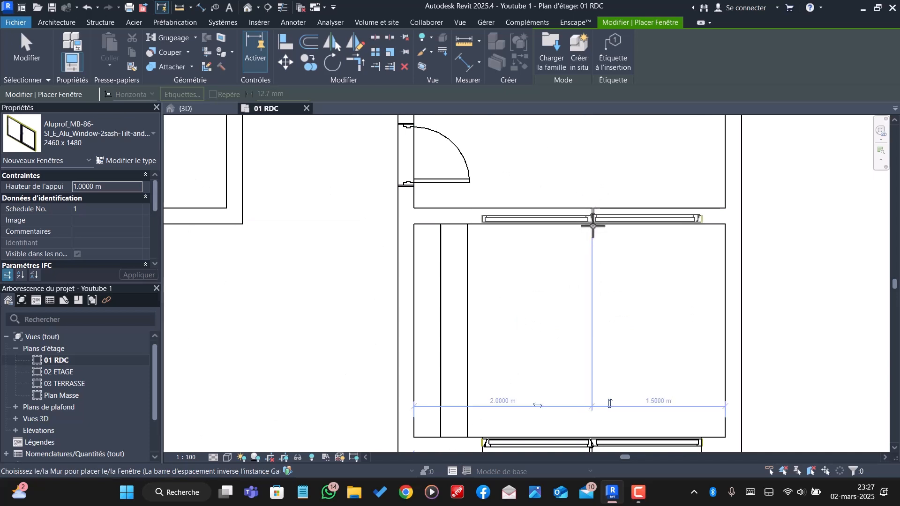
left_click(593, 226)
scroll(557, 201, "down", 5)
scroll(500, 259, "up", 1)
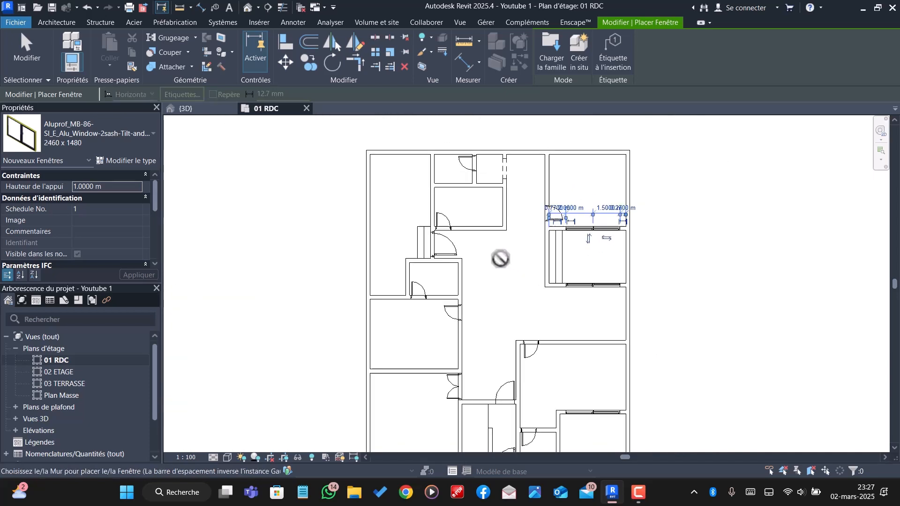
scroll(429, 192, "down", 2)
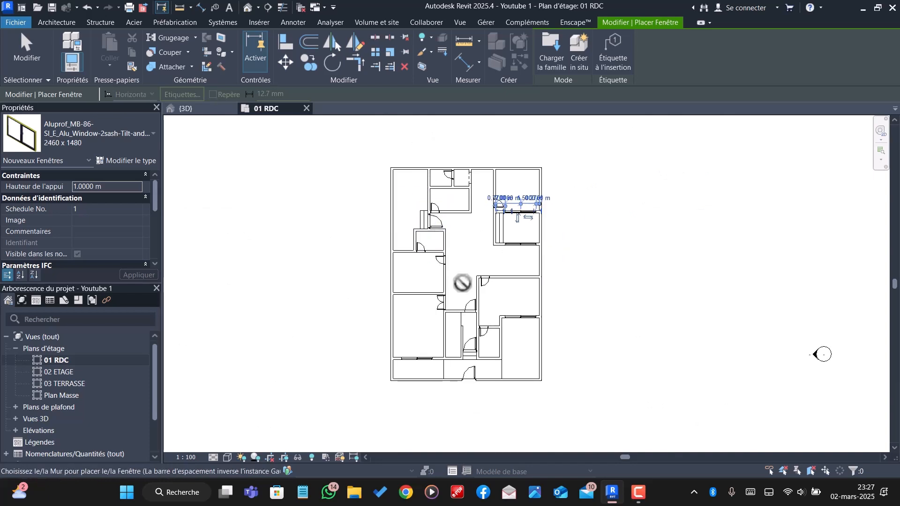
scroll(450, 338, "up", 1)
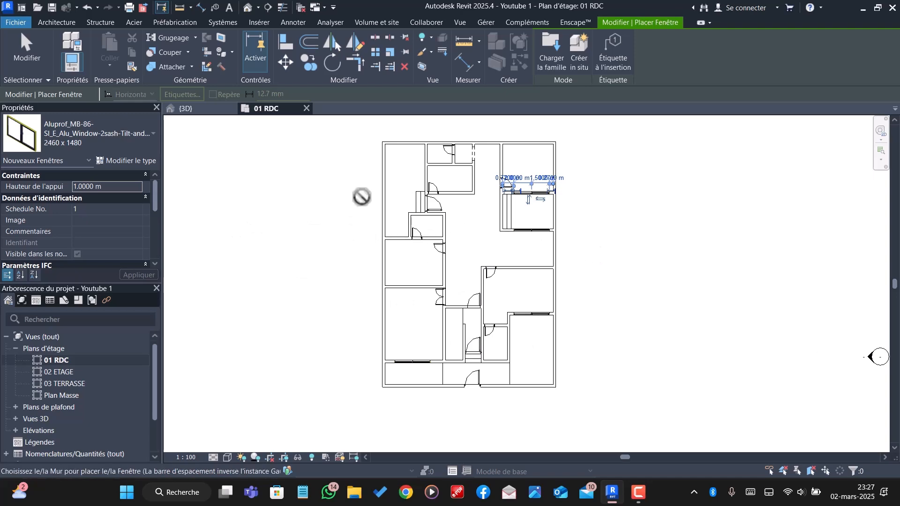
- Duplicate the 2460 x 1480 Aluprof window type as 2460 x 1481 and set its width and height to 1.5 m
left_click(127, 160)
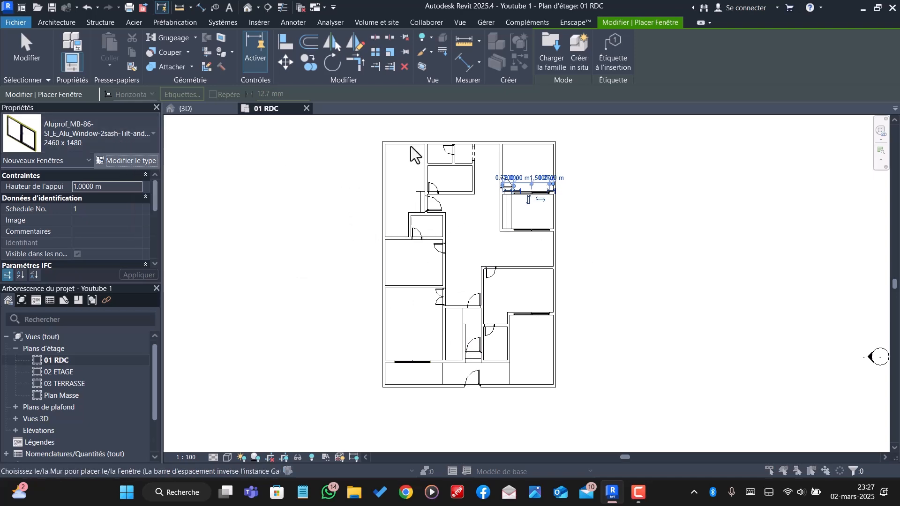
key("Escape")
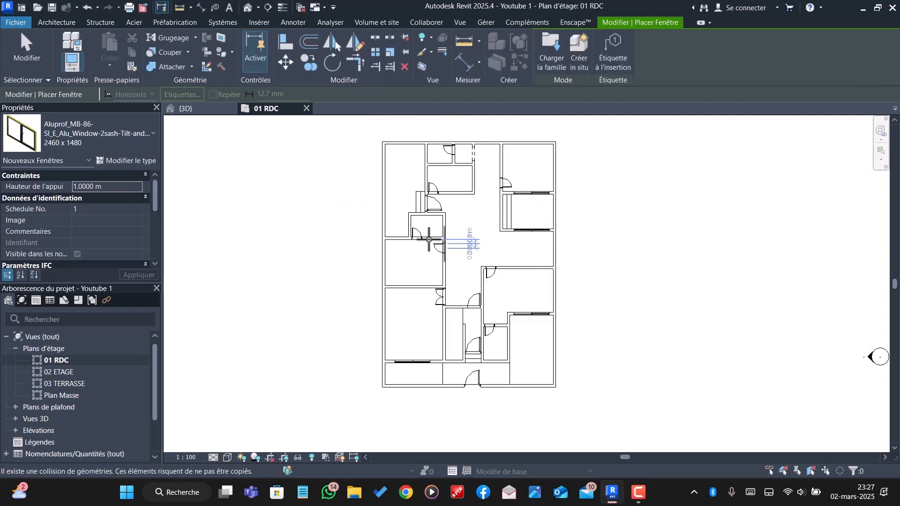
left_click(127, 161)
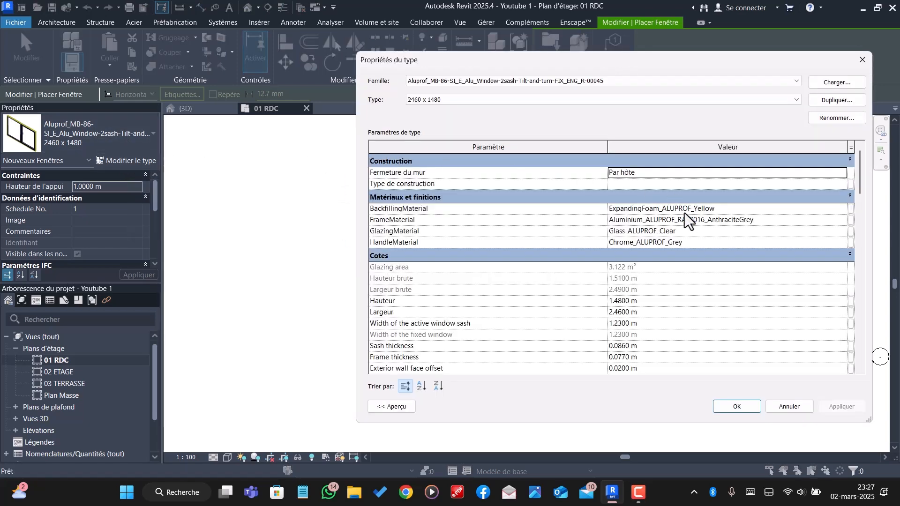
left_click(844, 103)
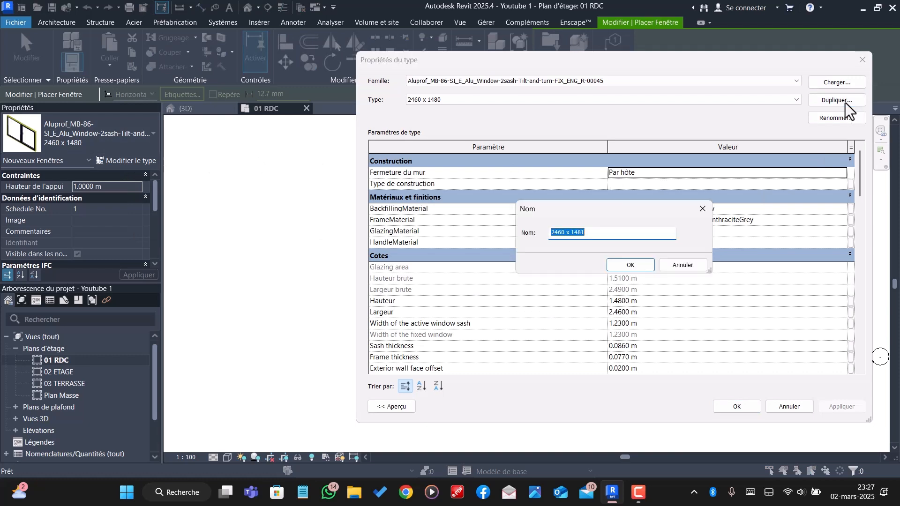
left_click(621, 266)
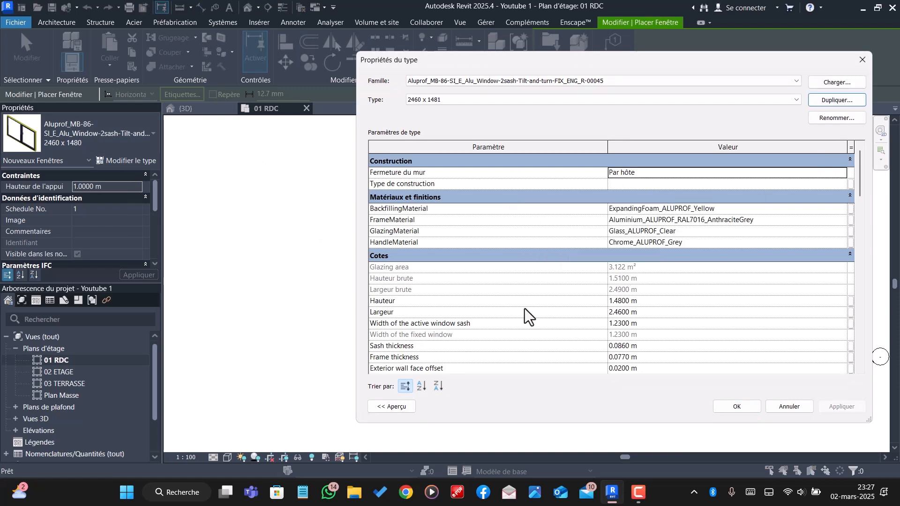
left_click(642, 313)
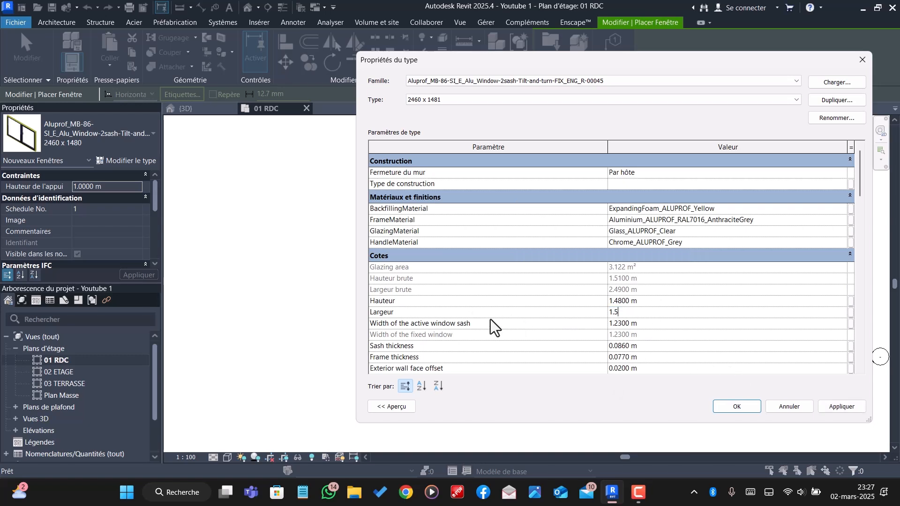
left_click(648, 301)
type("1.5")
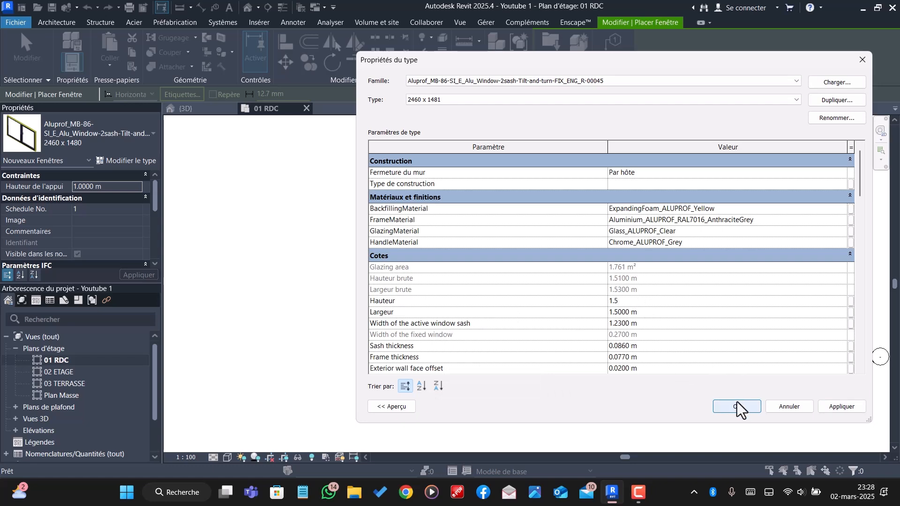
left_click(736, 407)
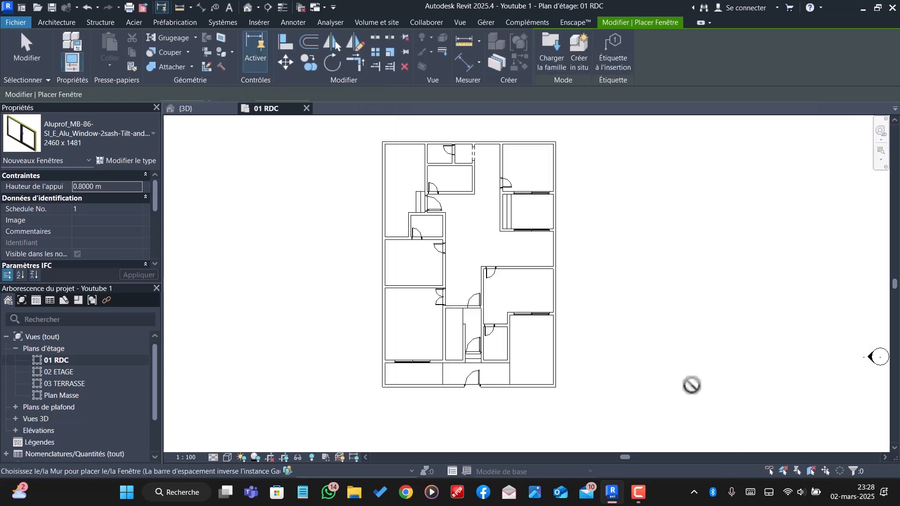
- Place 2460 x 1481 windows with 0.8 m sills centred in the northwest room's south wall and the adjoining small room's west wall
scroll(415, 283, "up", 4)
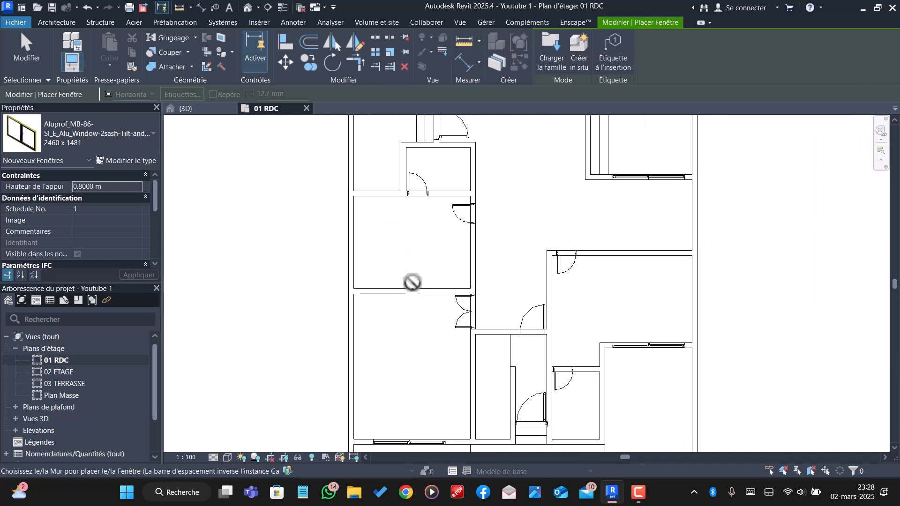
scroll(386, 191, "up", 2)
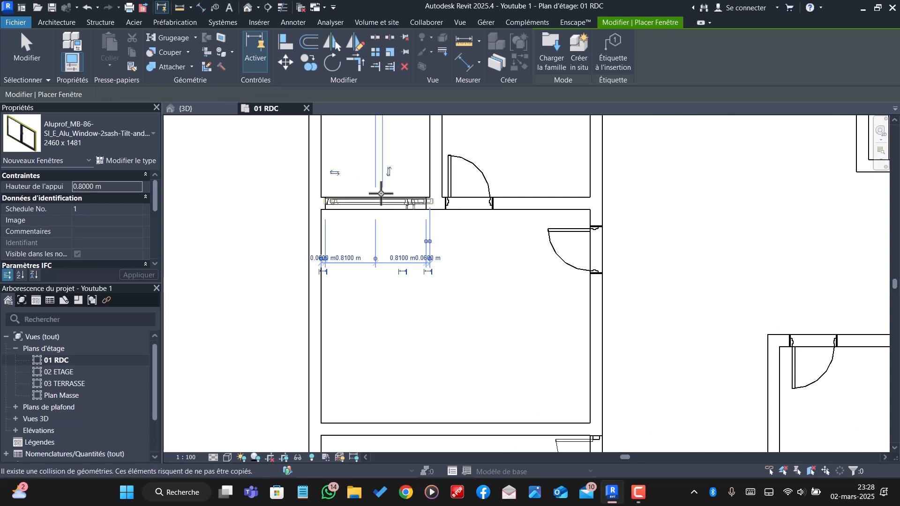
scroll(380, 255, "down", 5)
scroll(407, 166, "up", 4)
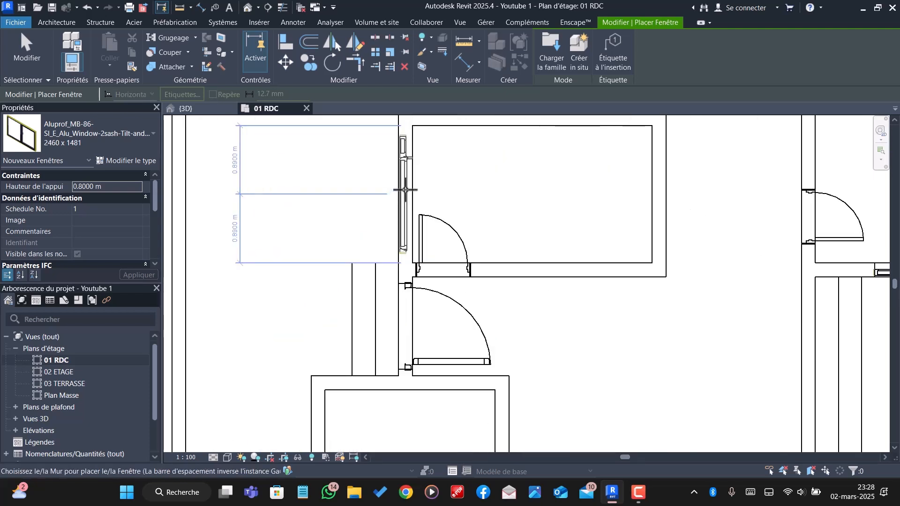
scroll(421, 187, "down", 5)
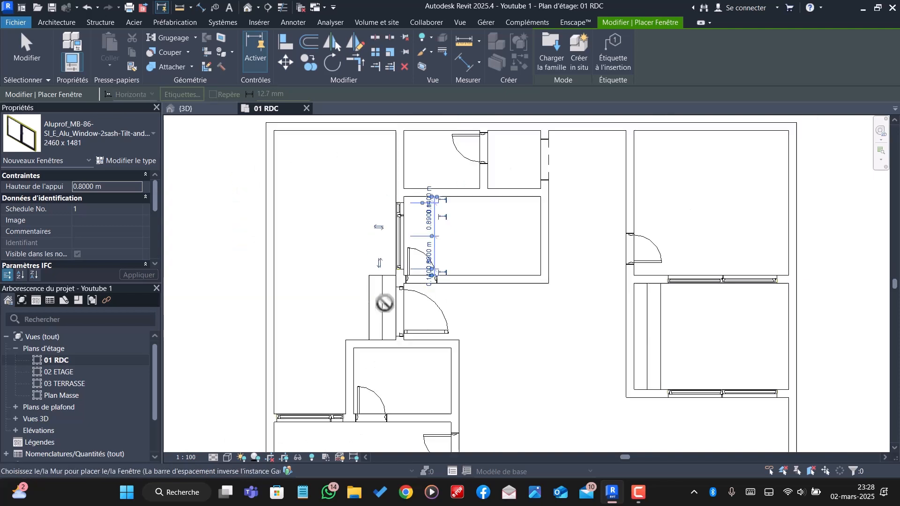
scroll(462, 177, "down", 4)
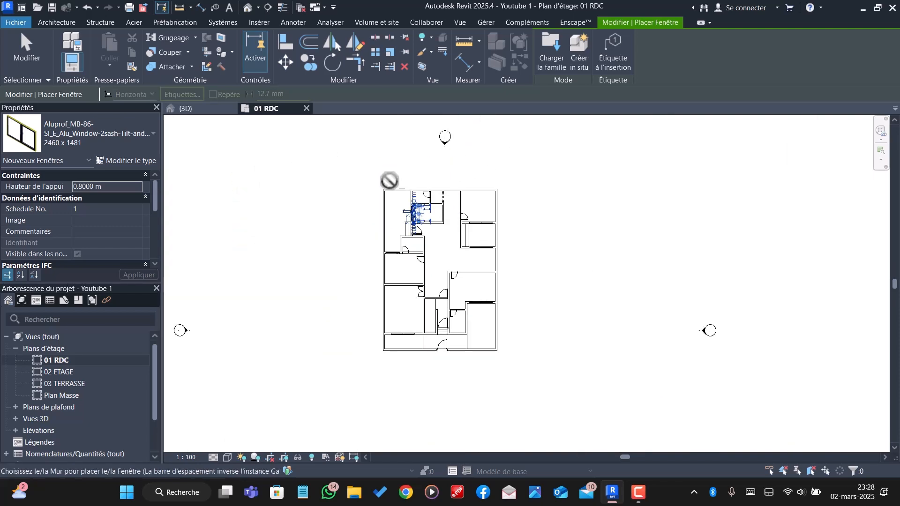
scroll(459, 331, "up", 4)
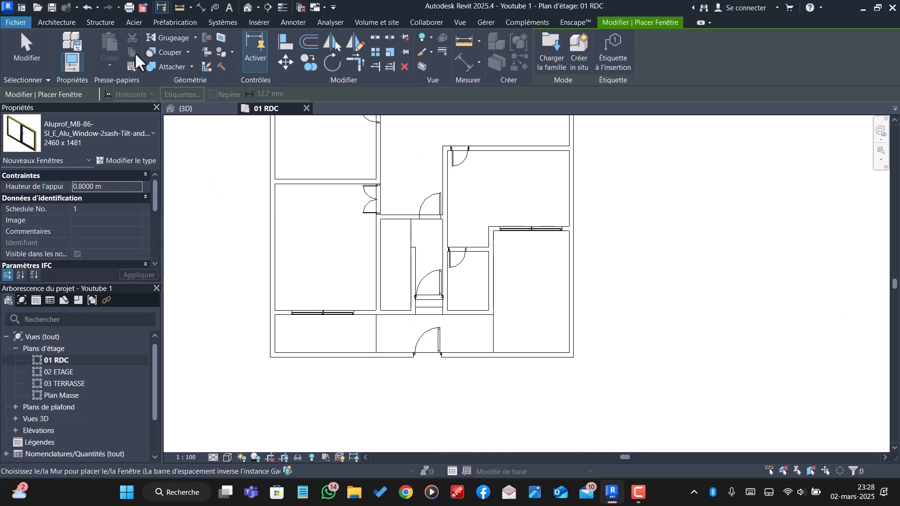
key("Escape")
key("Escape")
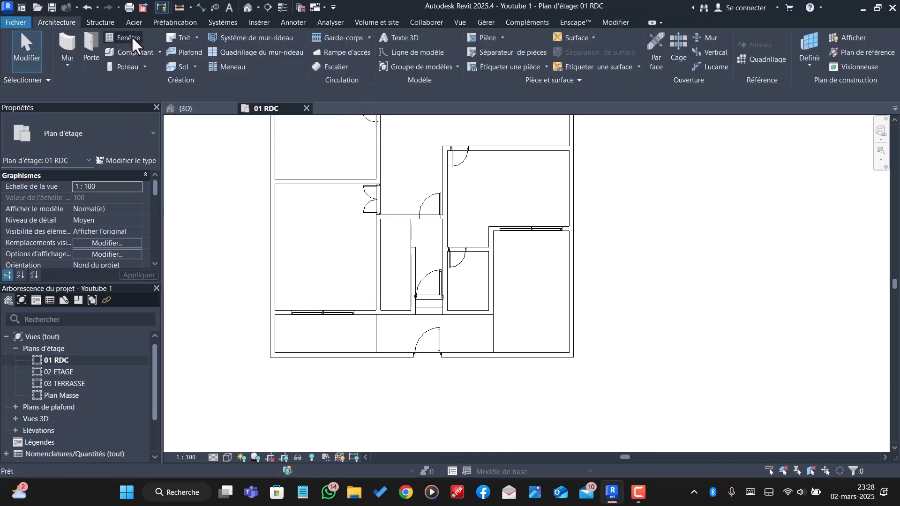
- Examine the window and transom families available for loading in the Bibliotheque issa revit folder
left_click(130, 37)
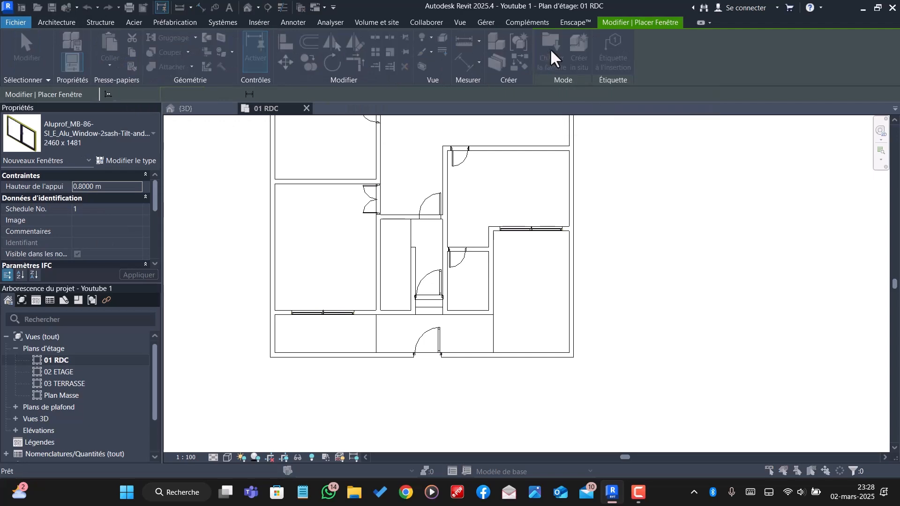
left_click(551, 50)
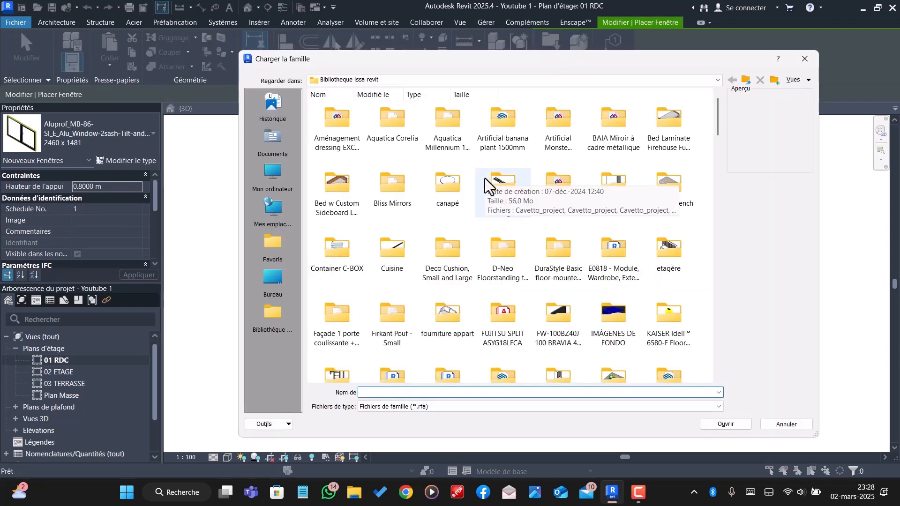
scroll(595, 240, "down", 2)
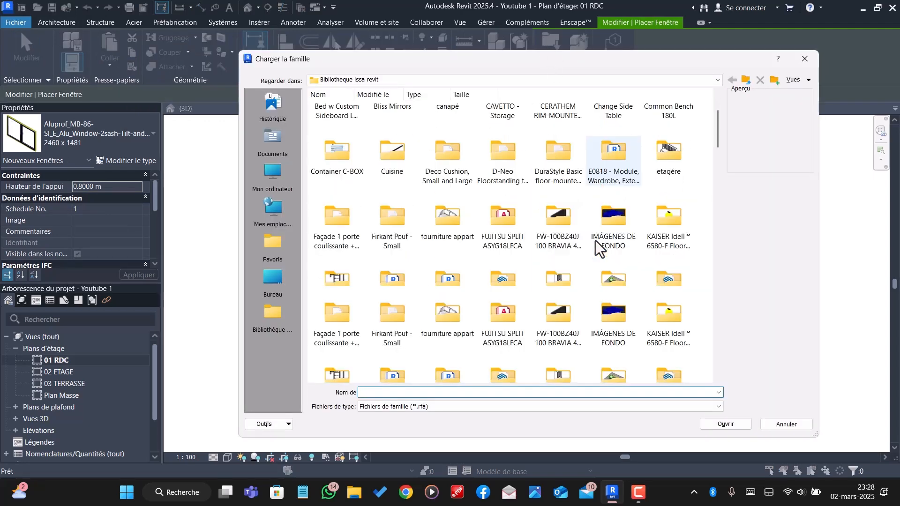
scroll(434, 184, "down", 3)
scroll(362, 151, "up", 5)
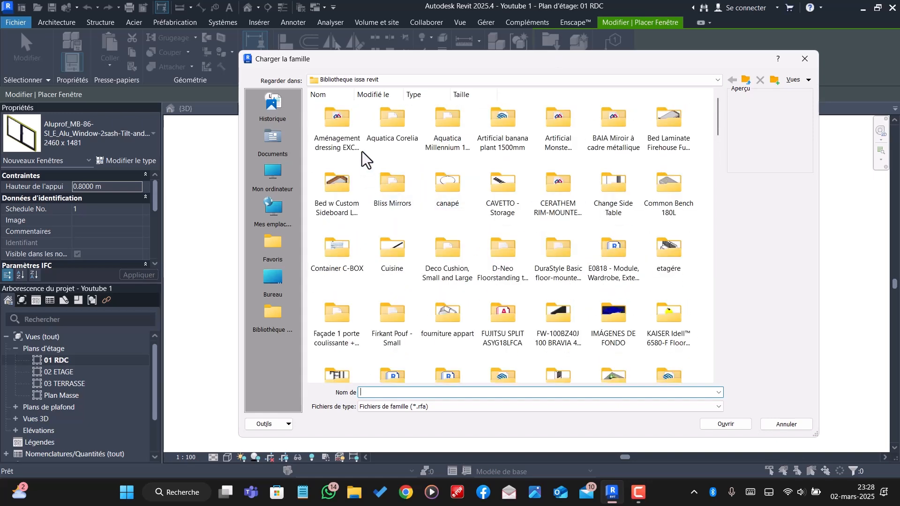
scroll(438, 193, "down", 5)
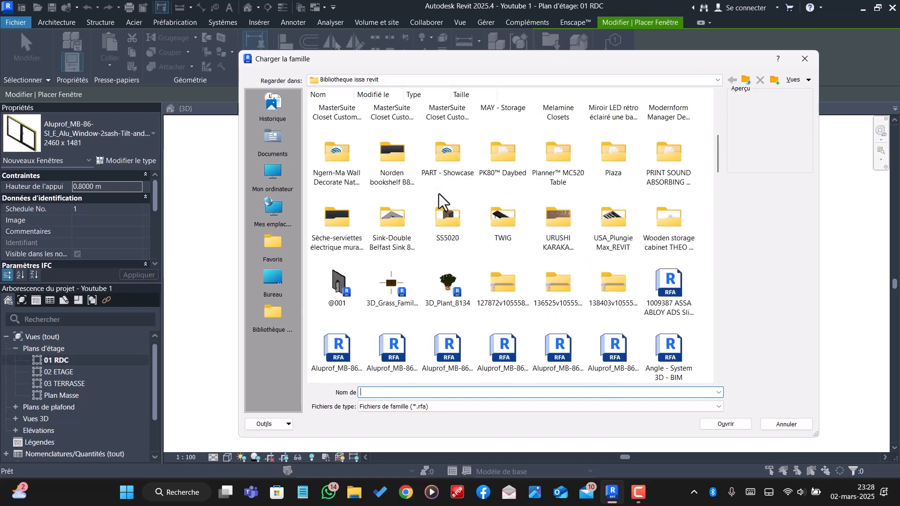
scroll(439, 193, "down", 3)
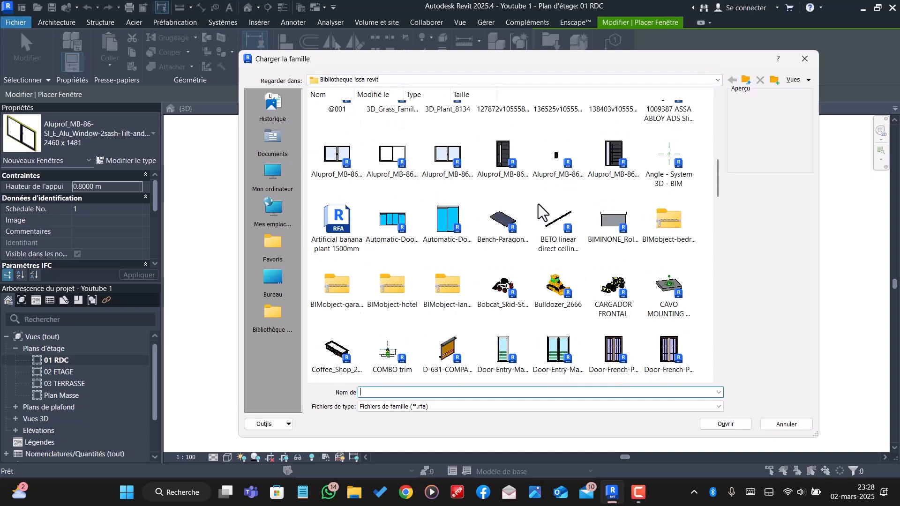
scroll(535, 218, "down", 2)
scroll(567, 260, "down", 1)
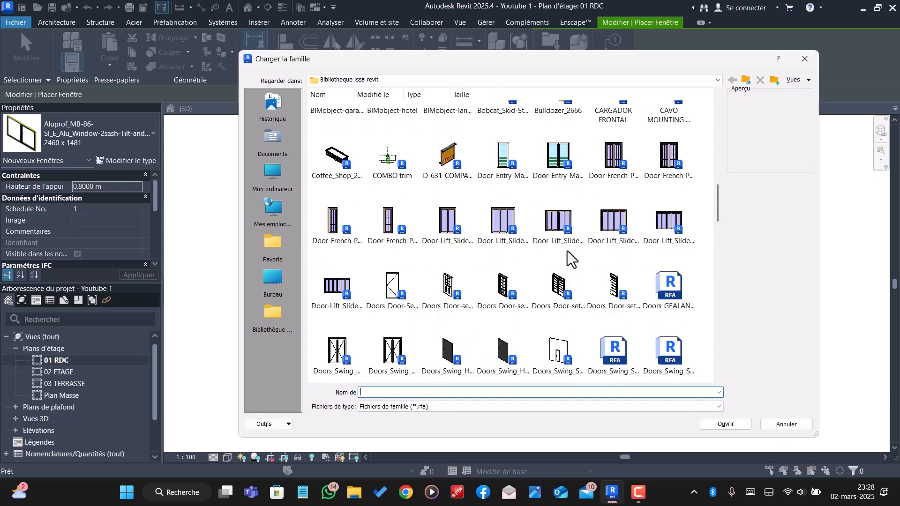
scroll(567, 253, "down", 5)
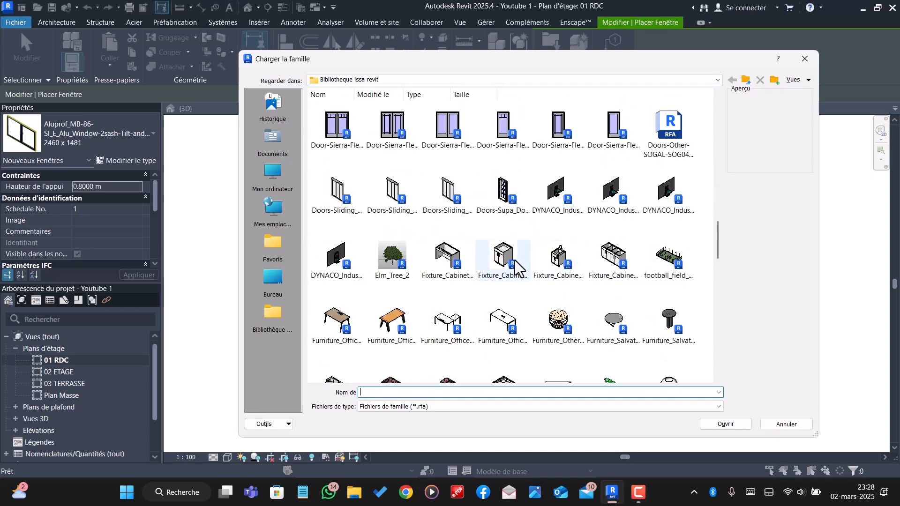
scroll(515, 258, "up", 2)
scroll(513, 258, "down", 3)
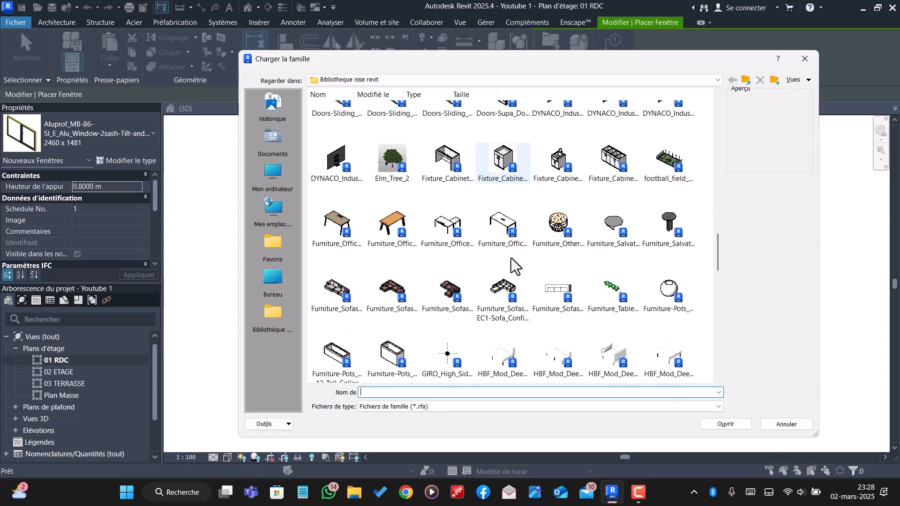
scroll(510, 258, "down", 4)
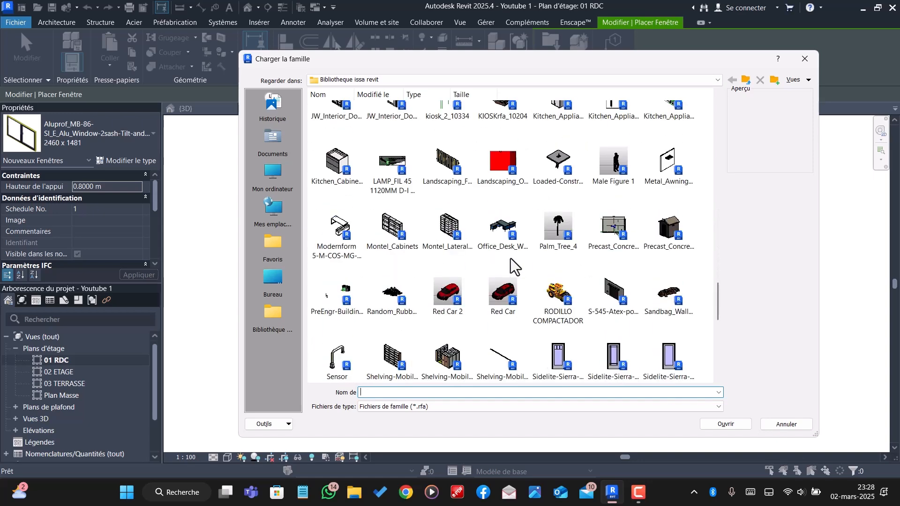
scroll(511, 257, "down", 3)
scroll(510, 257, "down", 2)
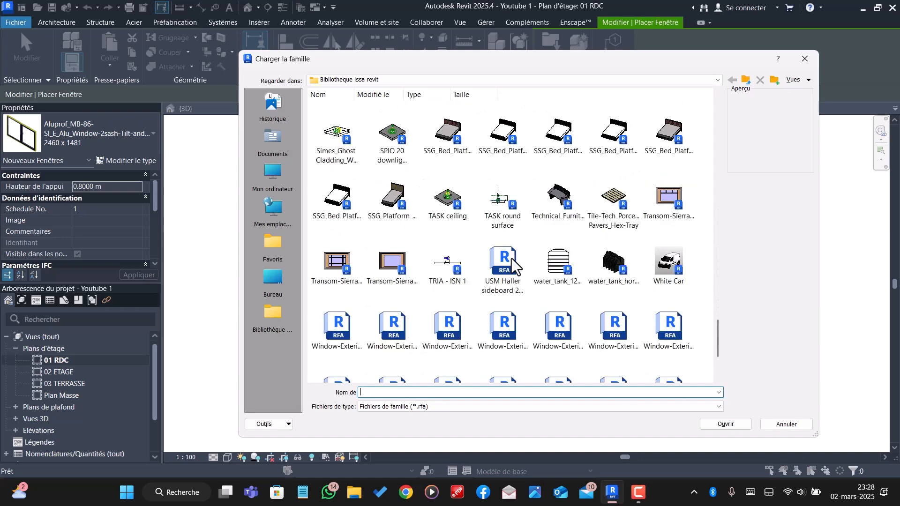
left_click(387, 267)
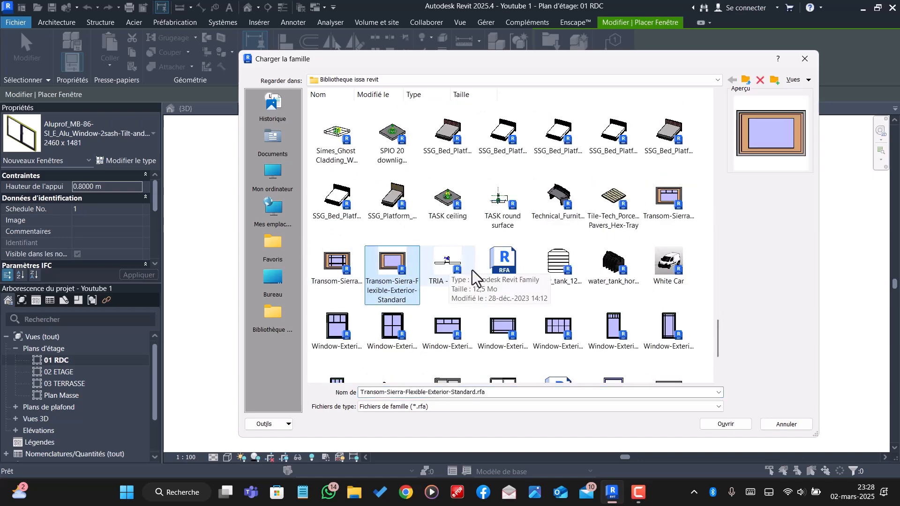
left_click(443, 268)
scroll(338, 272, "down", 3)
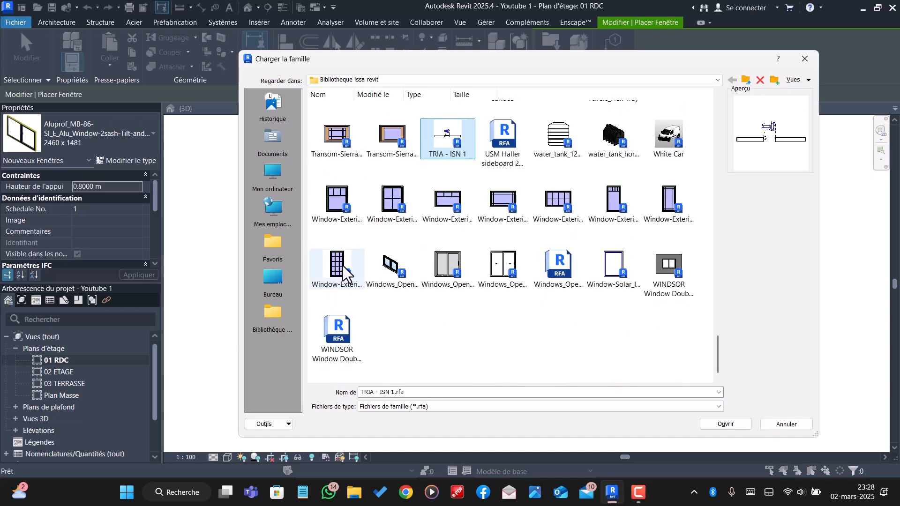
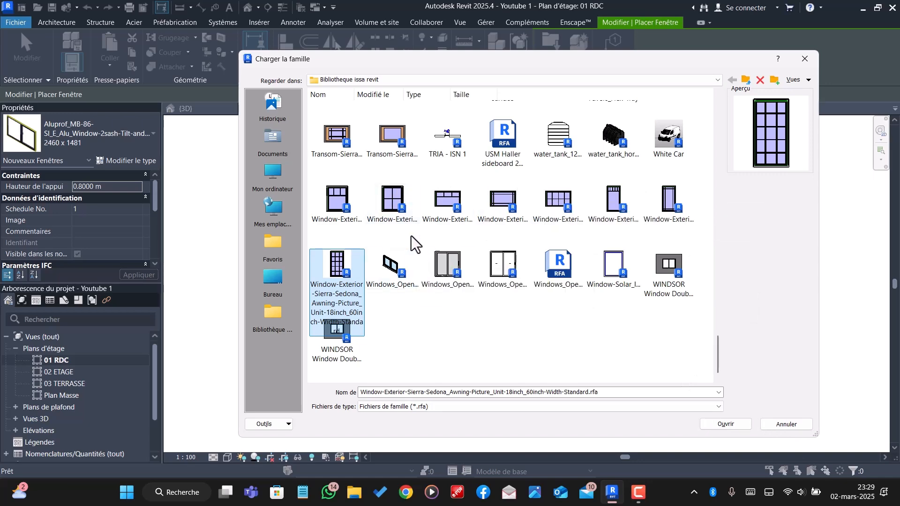
scroll(512, 261, "up", 3)
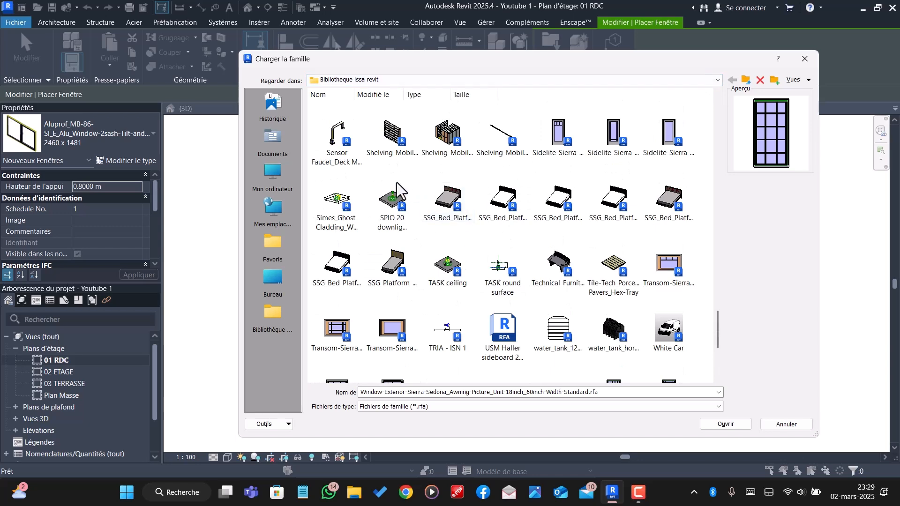
- Browse from the C: drive to the Fenêtres folder of the French library in ProgramData, Autodesk, RVT 2025, Libraries
left_click(717, 79)
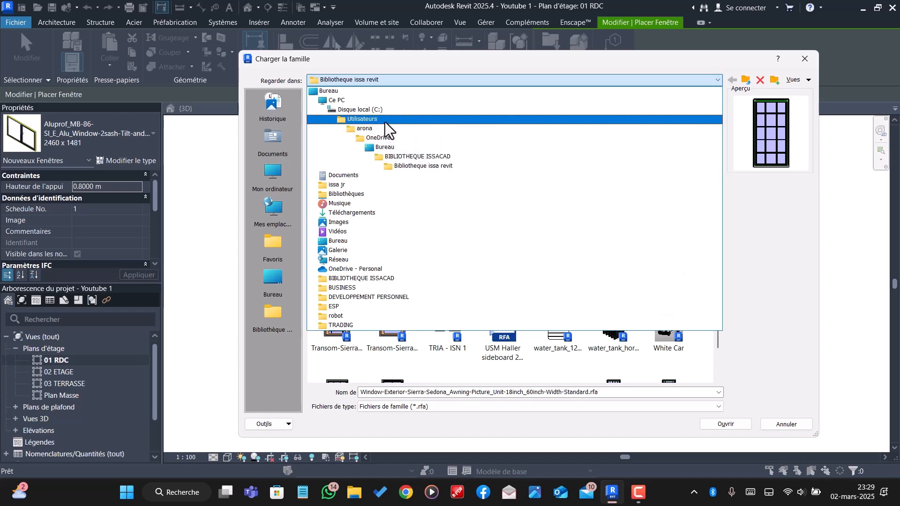
left_click(349, 108)
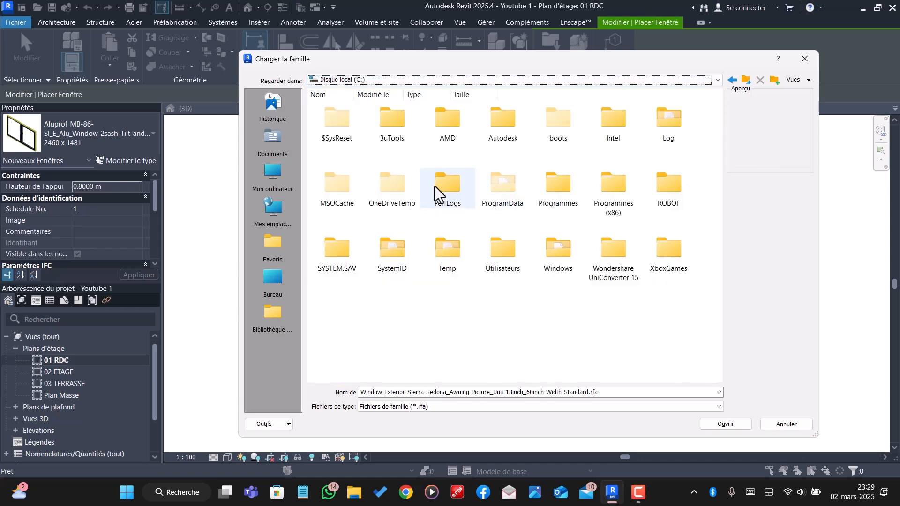
double_click(499, 181)
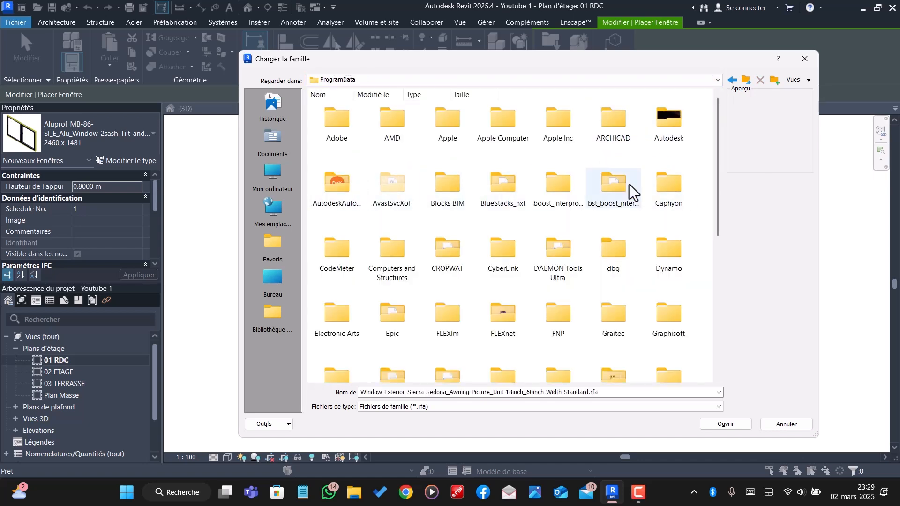
double_click(674, 130)
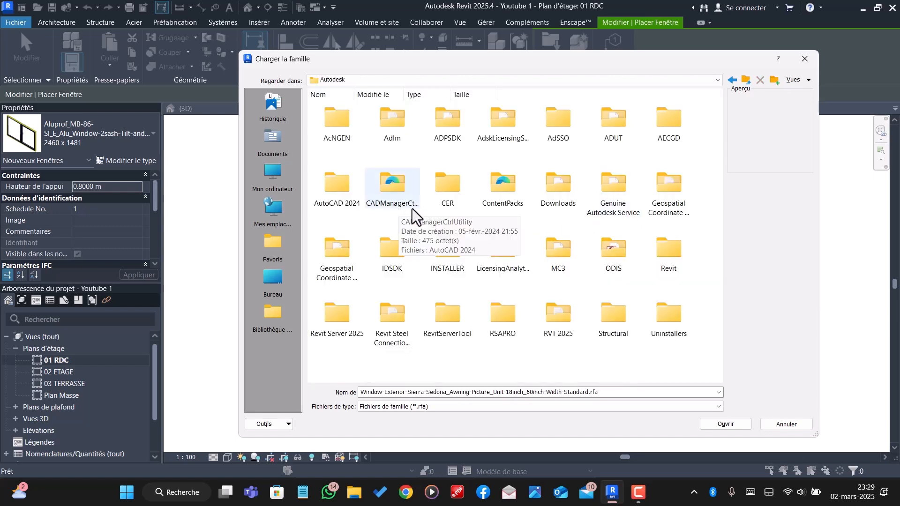
double_click(567, 322)
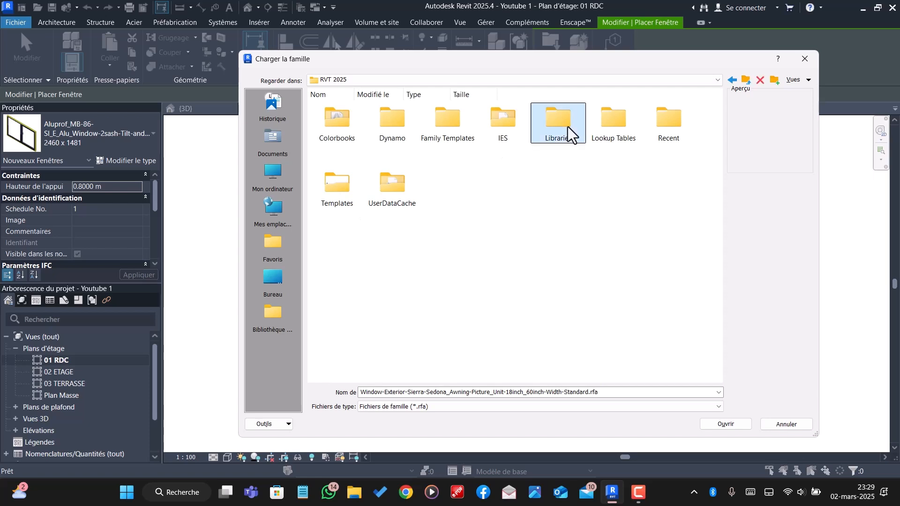
double_click(567, 126)
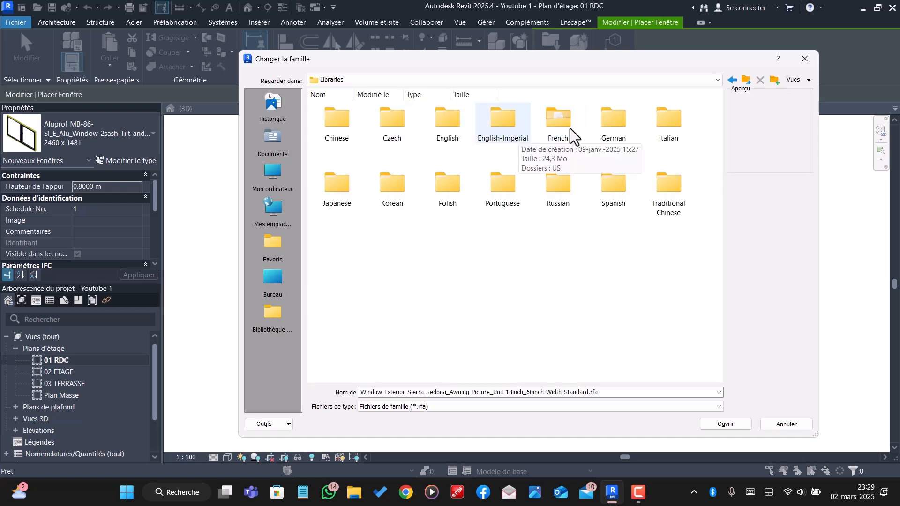
double_click(558, 124)
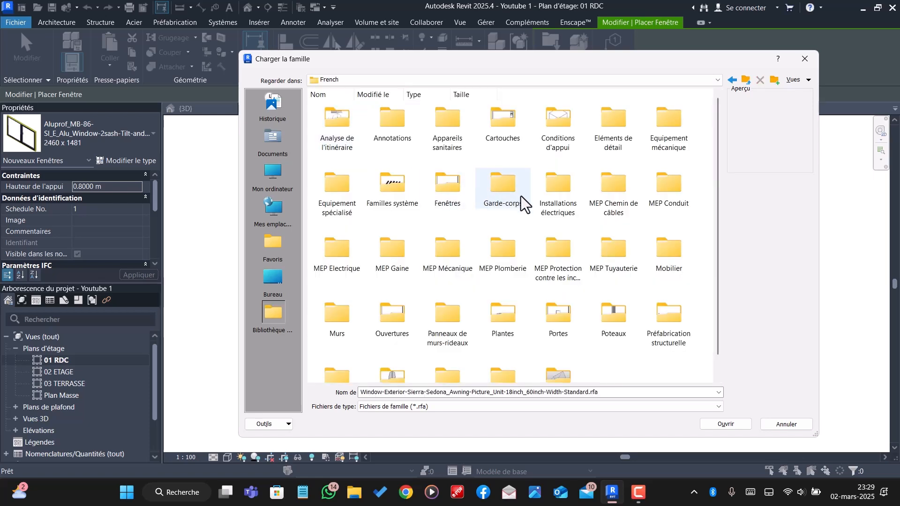
double_click(461, 190)
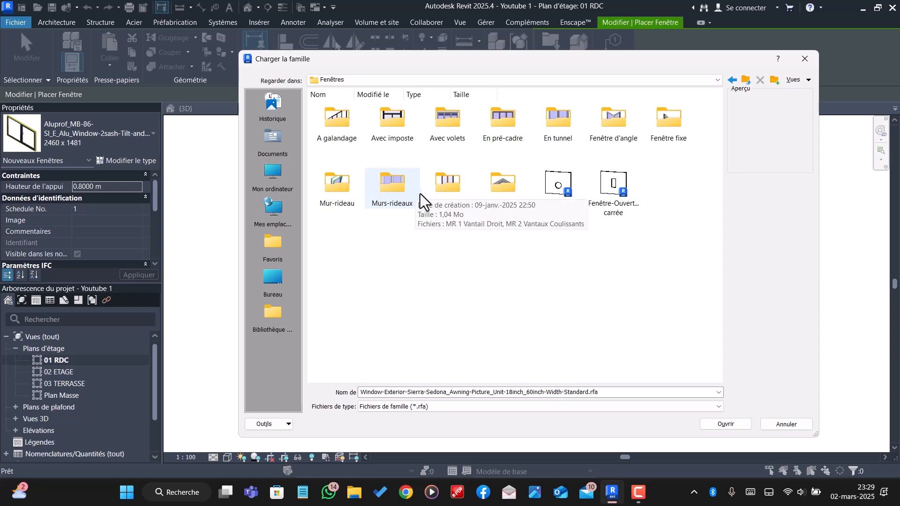
- Load the VR-1 Vantail window family in type 60 x 95 cm from the Avec volets folder, after checking the Simples folder
double_click(451, 177)
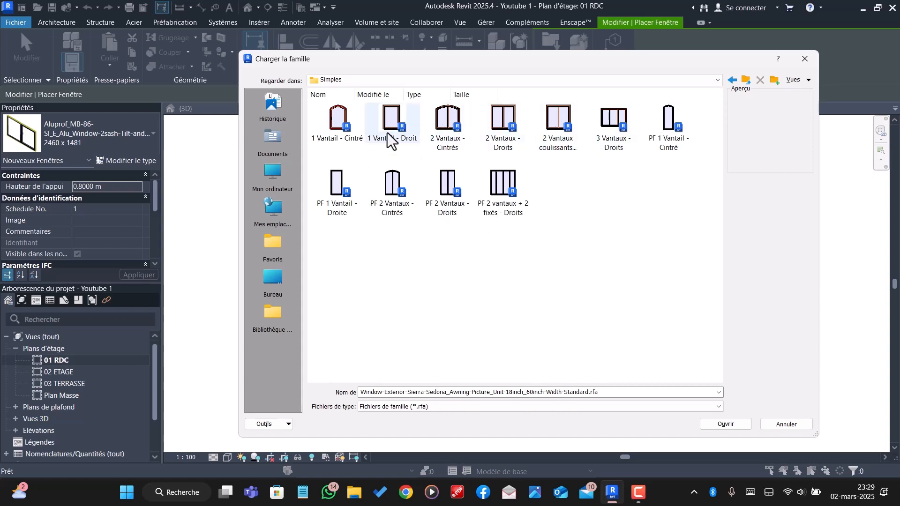
left_click(731, 80)
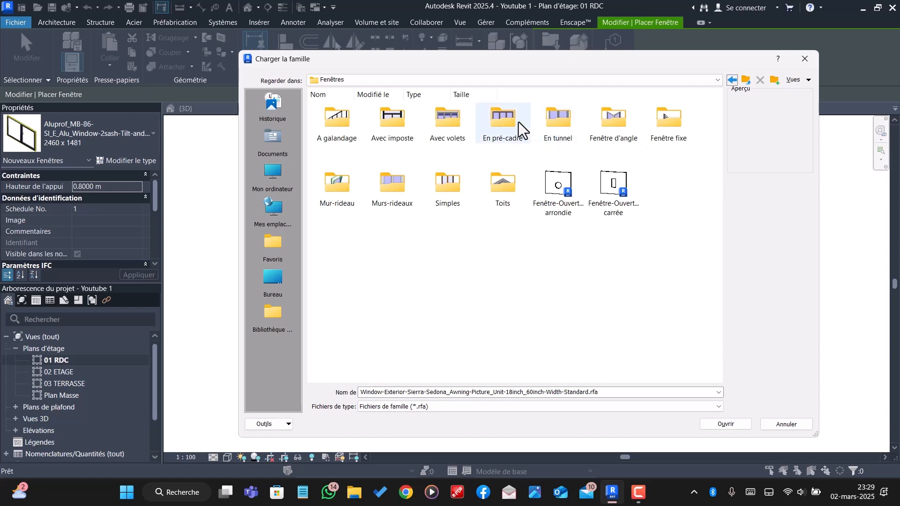
double_click(451, 117)
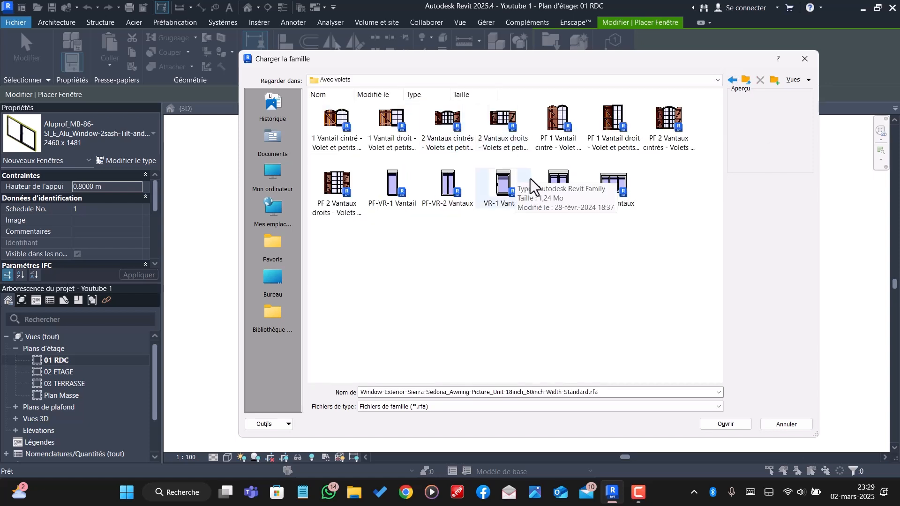
left_click(498, 180)
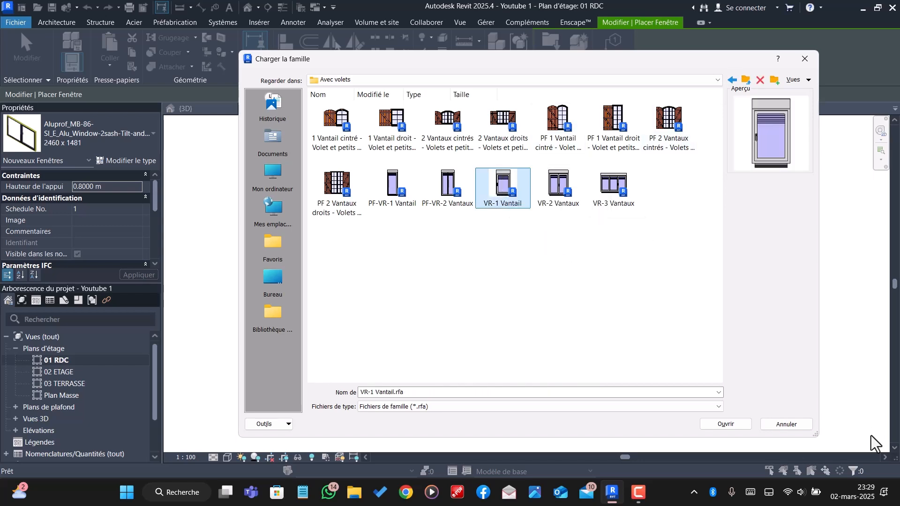
left_click(725, 424)
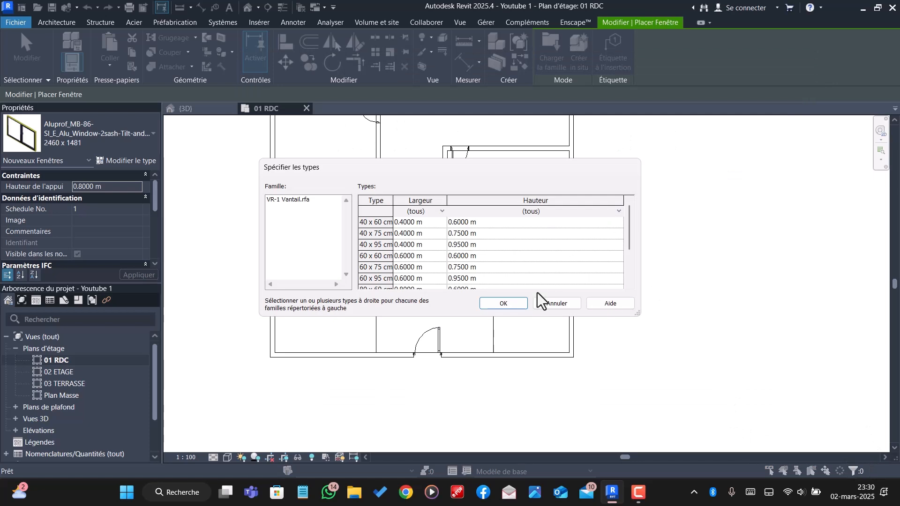
left_click(499, 303)
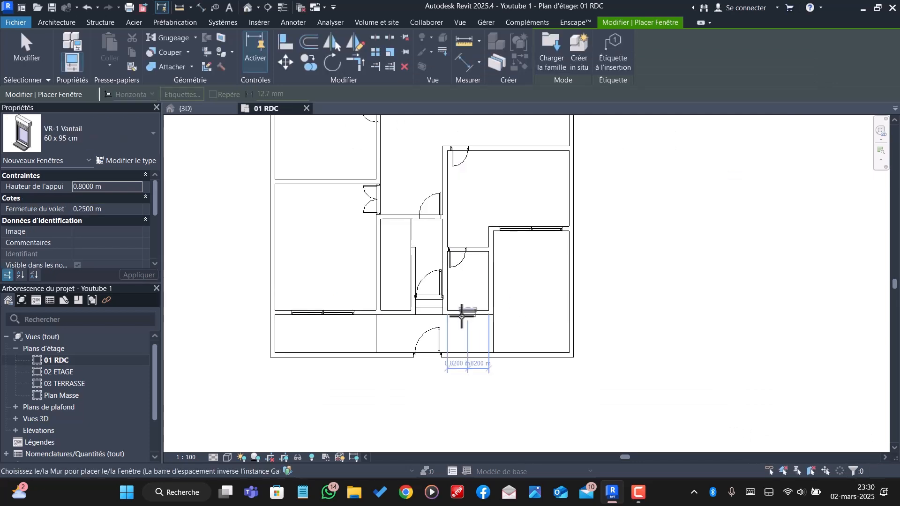
- Place a VR-1 Vantail 60 x 95 cm window with a 1.5 m sill, centred in the south wall of the small room near the south entrance
scroll(370, 285, "up", 1)
left_click(111, 184)
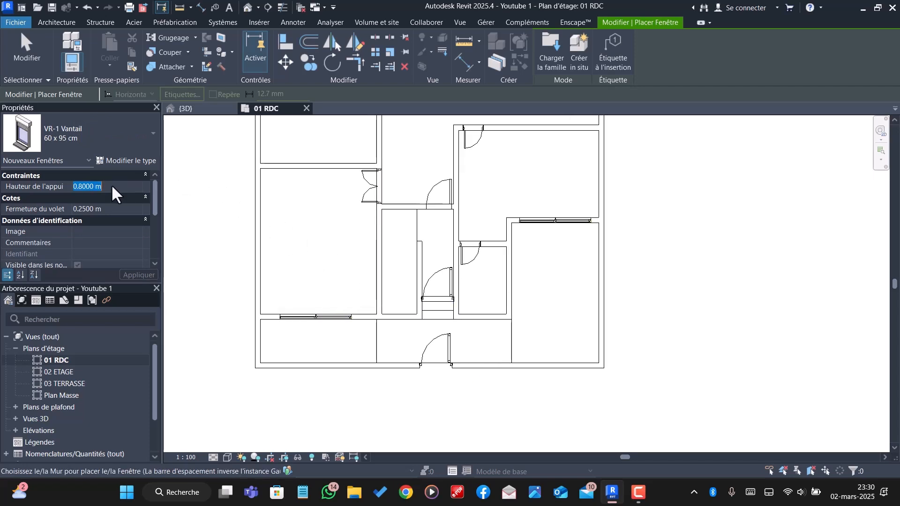
type("1.5")
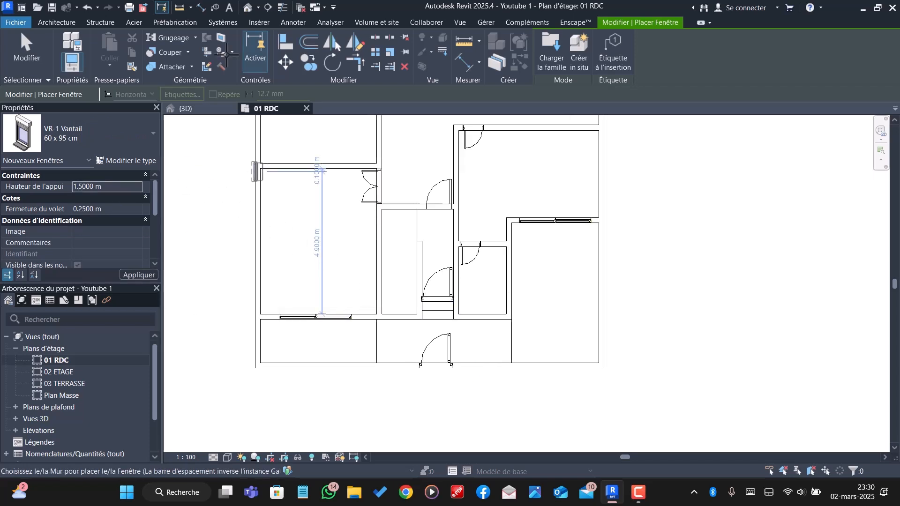
scroll(485, 322, "up", 1)
scroll(485, 322, "up", 6)
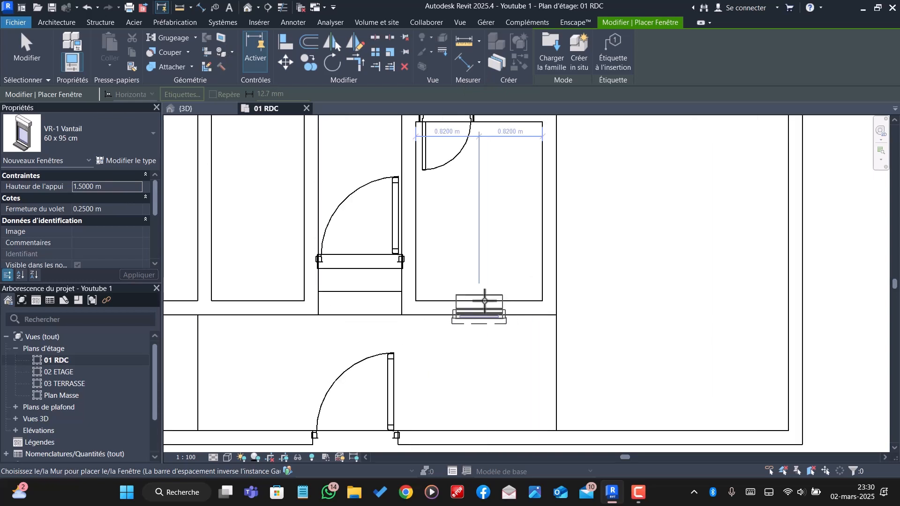
scroll(487, 302, "down", 8)
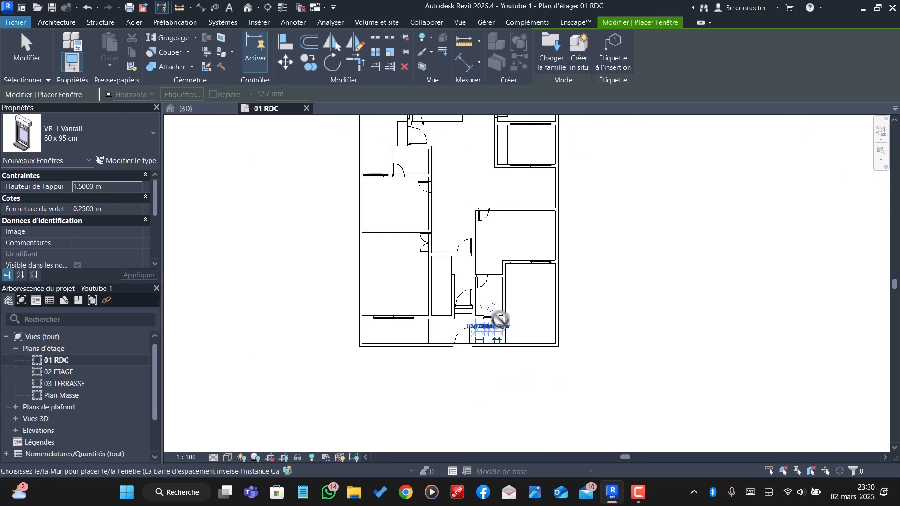
- Place two VR-1 Vantail 60 x 95 cm windows in the small rooms' walls facing the garden, one in each room
scroll(421, 205, "up", 8)
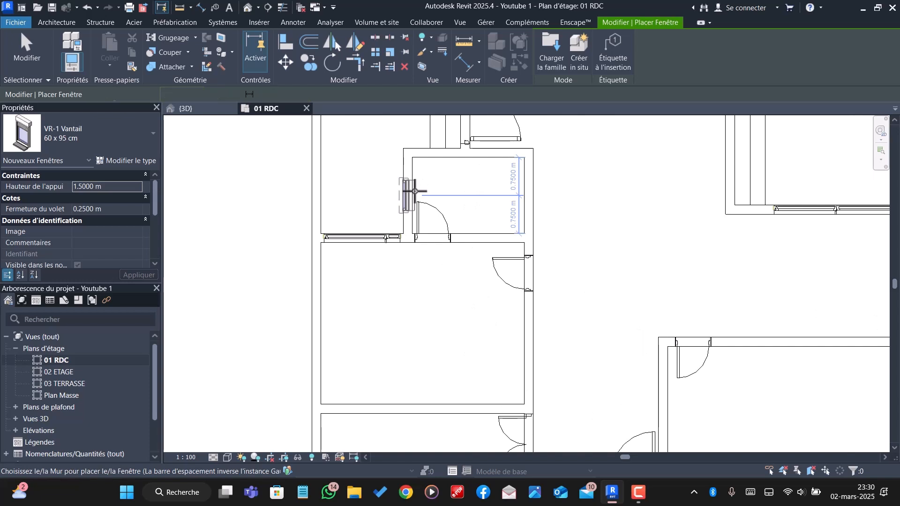
left_click(415, 191)
scroll(434, 308, "down", 4)
scroll(451, 150, "up", 2)
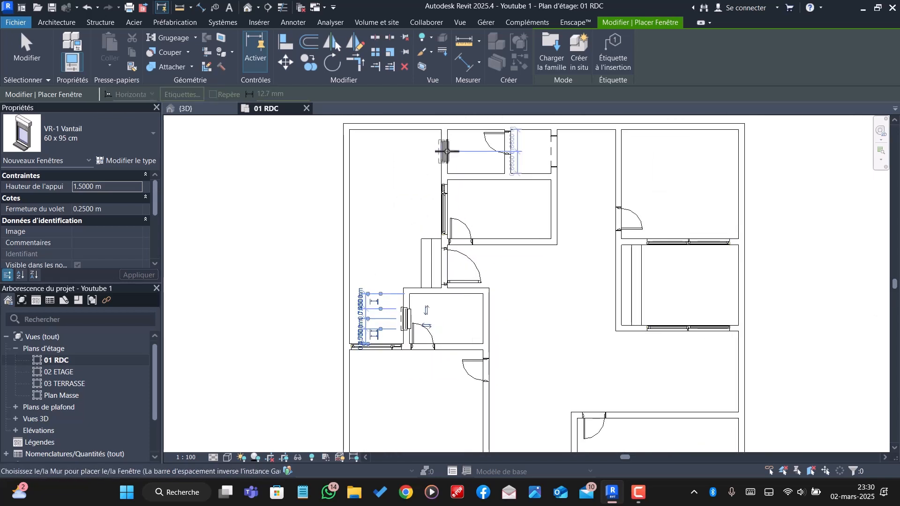
scroll(448, 155, "down", 4)
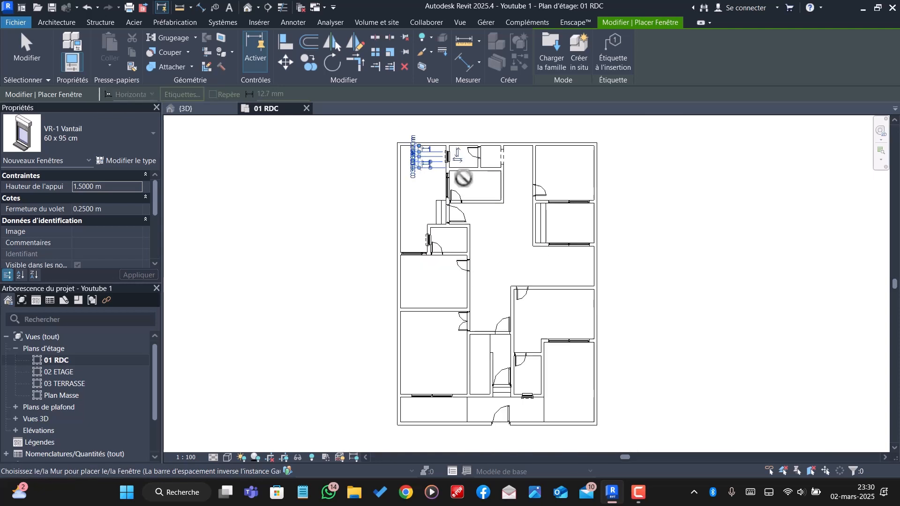
- Open the 3D view of the house and end the window placement
scroll(534, 258, "down", 2)
scroll(558, 360, "up", 3)
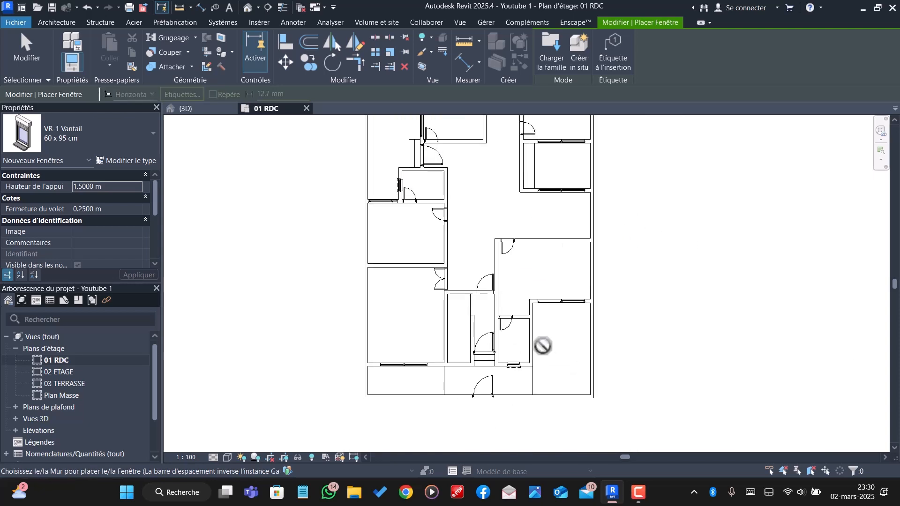
scroll(466, 378, "up", 3)
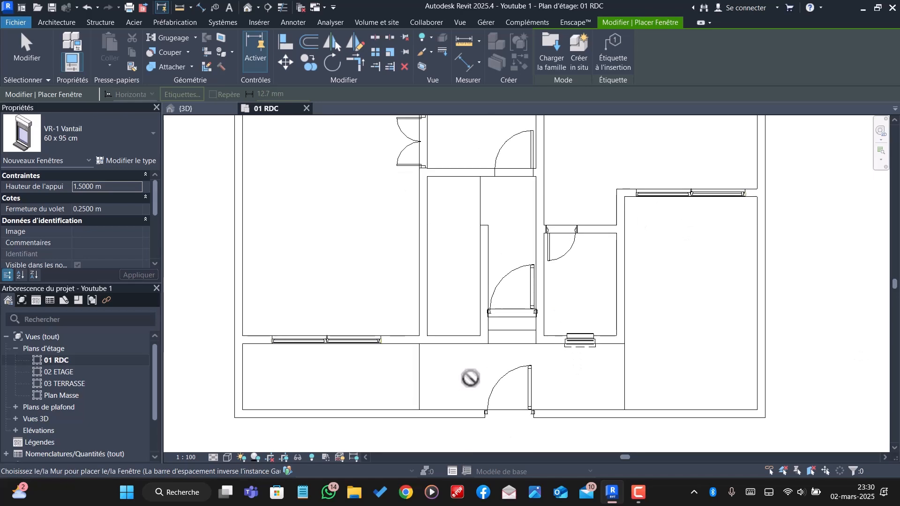
left_click(184, 109)
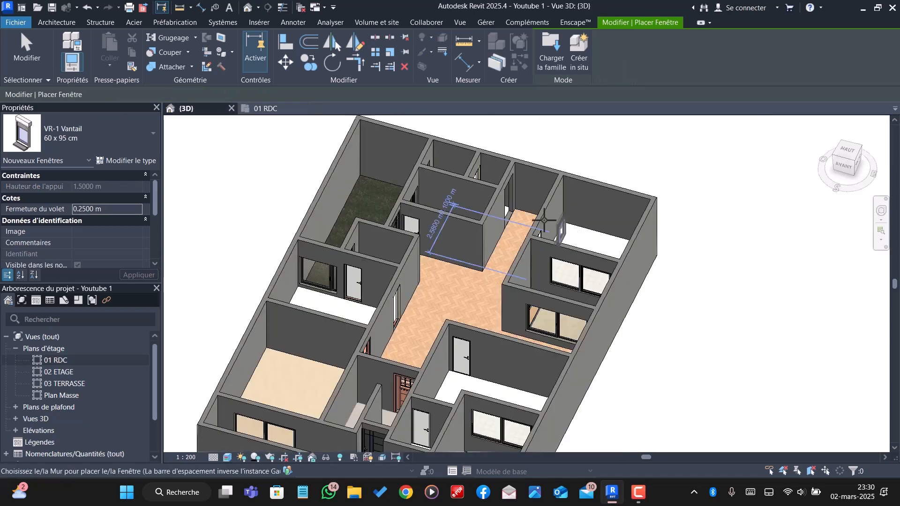
scroll(573, 240, "down", 2)
scroll(476, 380, "up", 2)
key("Escape")
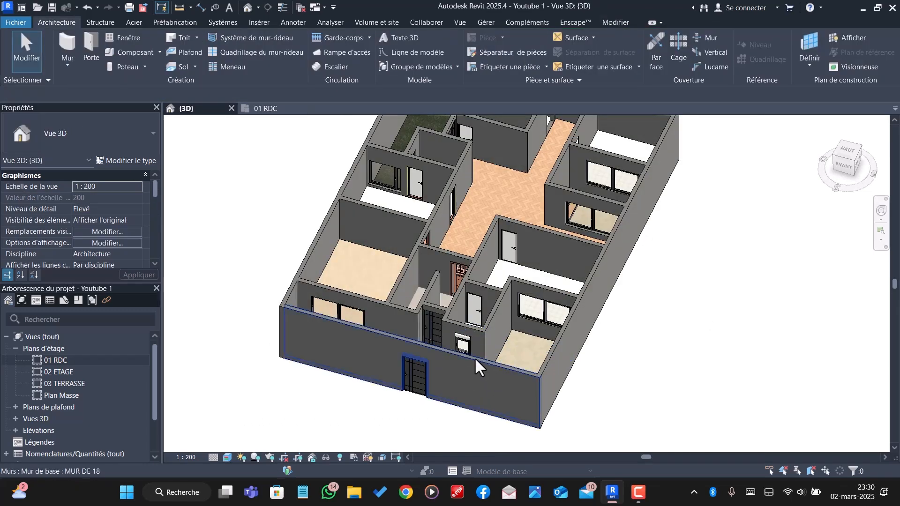
- Flip the small window beside the front entrance door so its shutter box faces inside and its sill faces outside
scroll(462, 346, "up", 6)
scroll(504, 312, "up", 3)
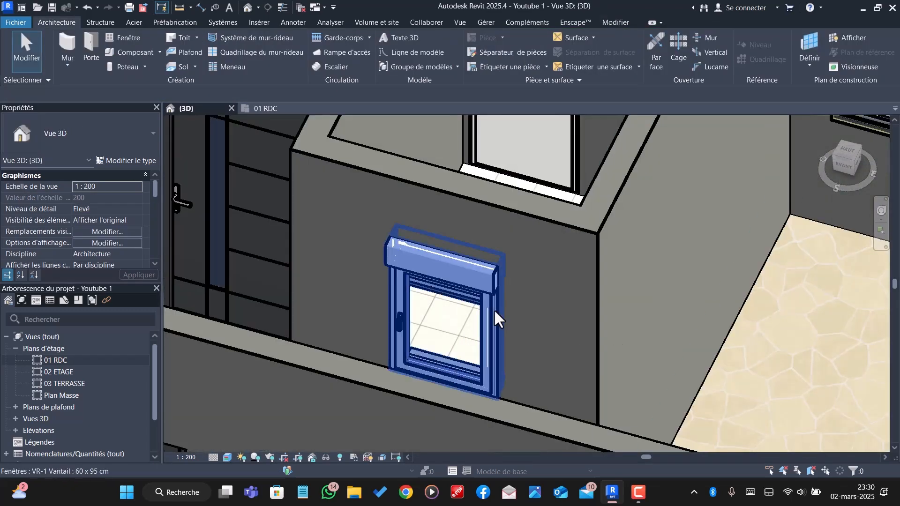
scroll(489, 314, "down", 3)
middle_click_drag(472, 323, 498, 372, "shift")
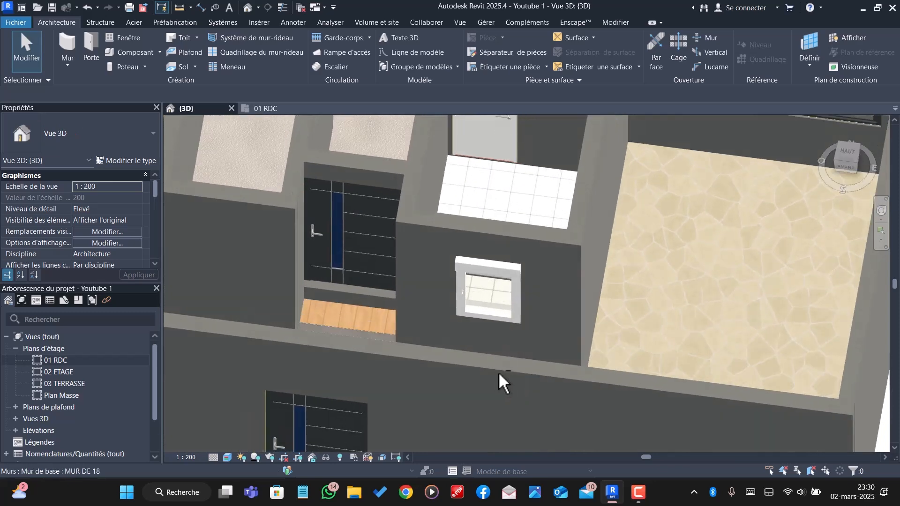
scroll(477, 311, "up", 3)
scroll(476, 304, "up", 4)
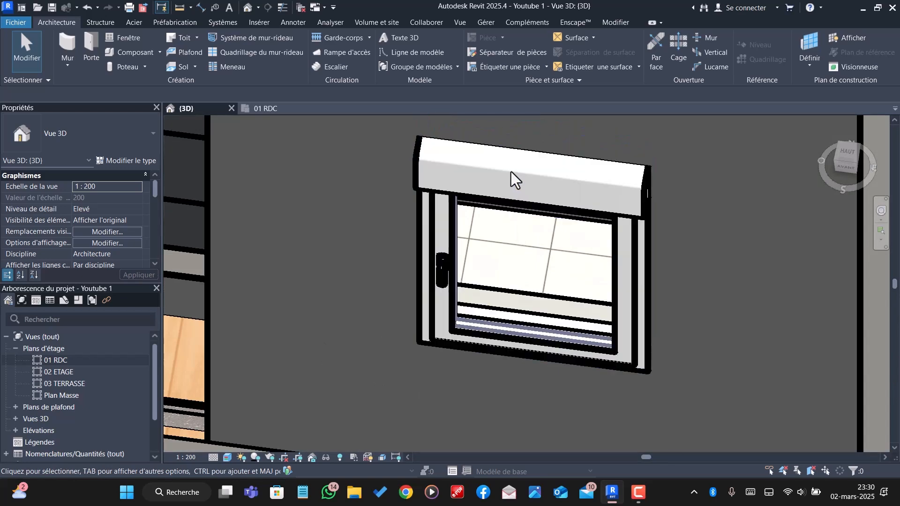
left_click(499, 172)
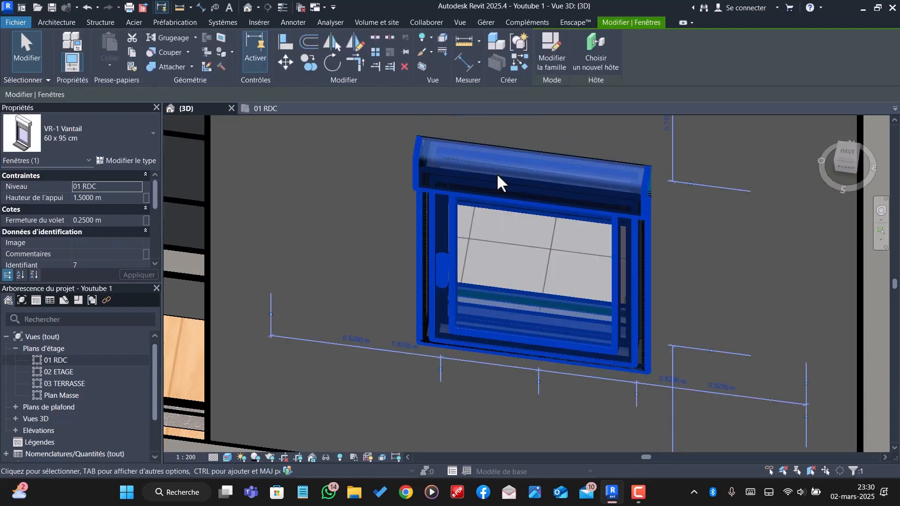
key("space")
key("space")
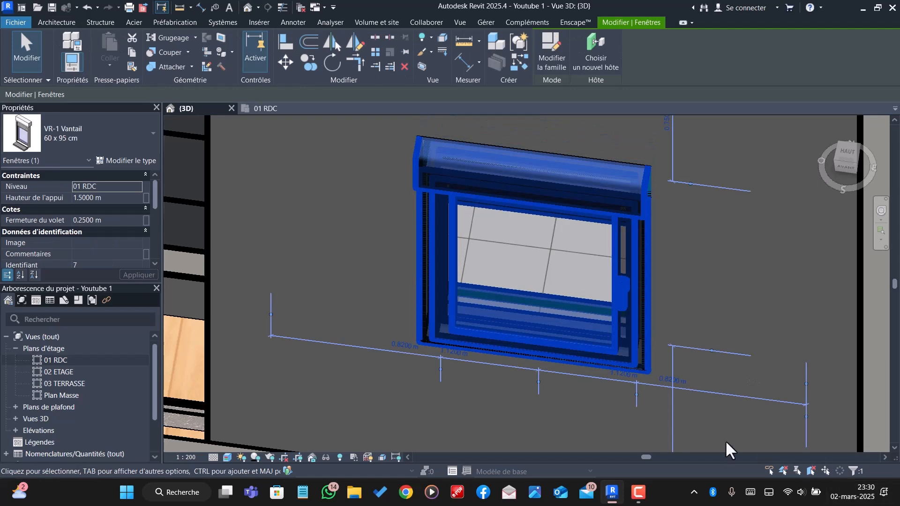
key("space")
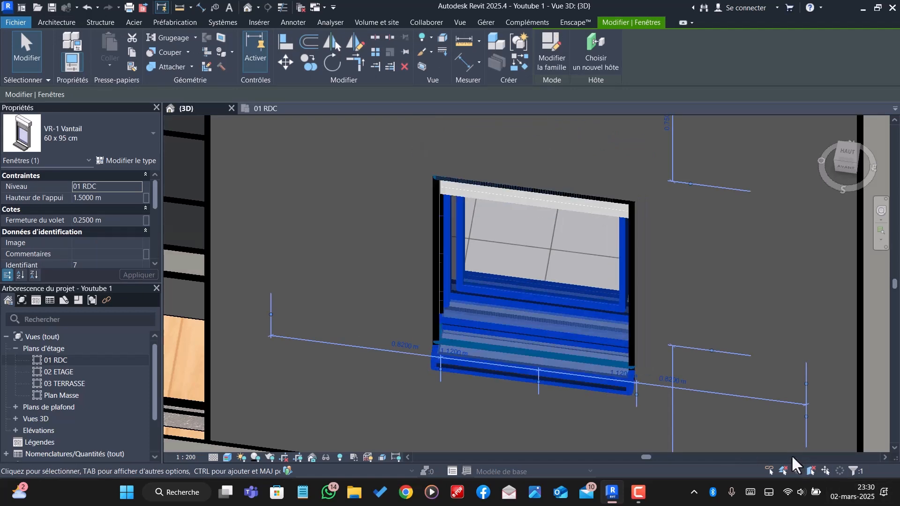
key("Escape")
- Flip the small window at the far end of the garden so its sill faces the garden
scroll(573, 352, "up", 2)
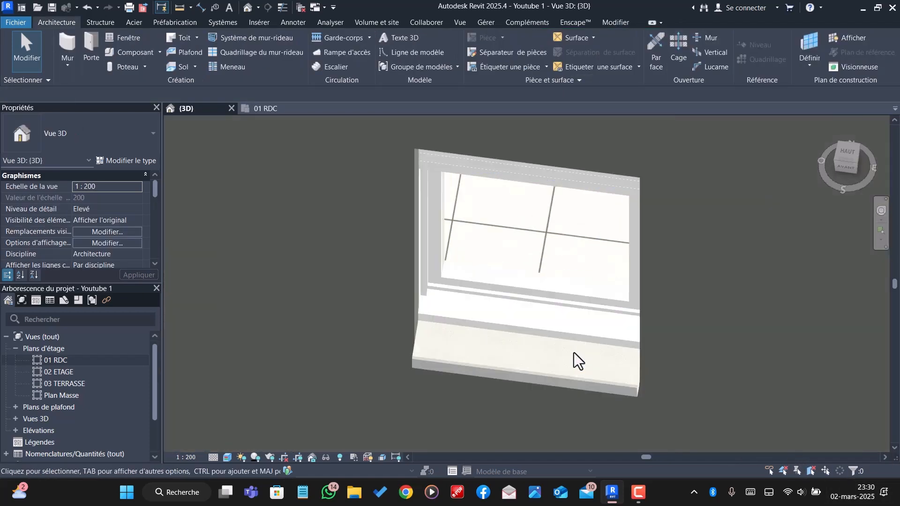
scroll(568, 352, "up", 3)
scroll(489, 269, "down", 1)
middle_click_drag(490, 269, 515, 346, "shift")
scroll(585, 272, "down", 10)
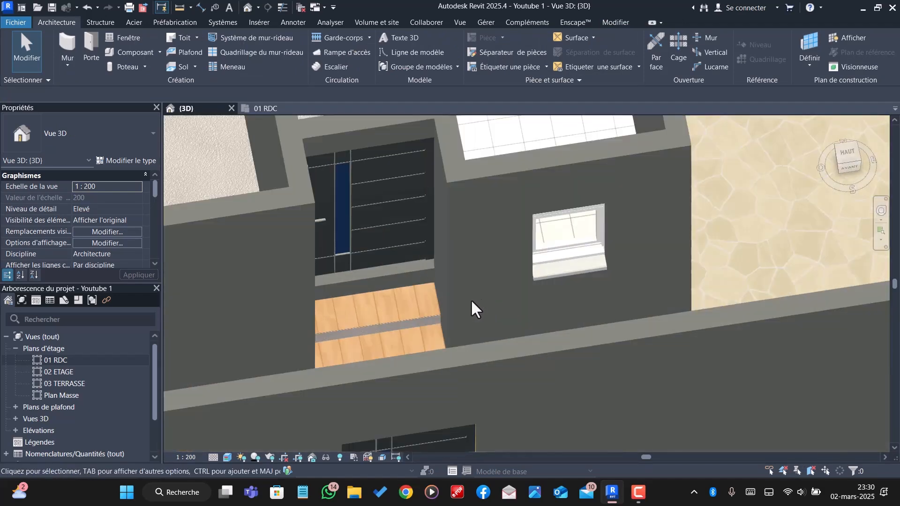
scroll(388, 225, "down", 5)
scroll(412, 309, "up", 5)
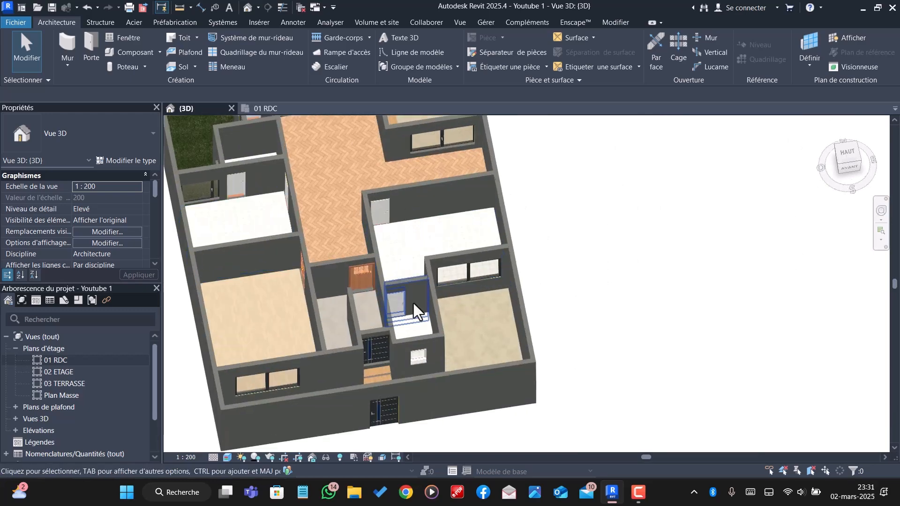
scroll(382, 297, "down", 5)
scroll(331, 211, "up", 4)
scroll(351, 220, "up", 5)
middle_click_drag(398, 253, 469, 247, "shift")
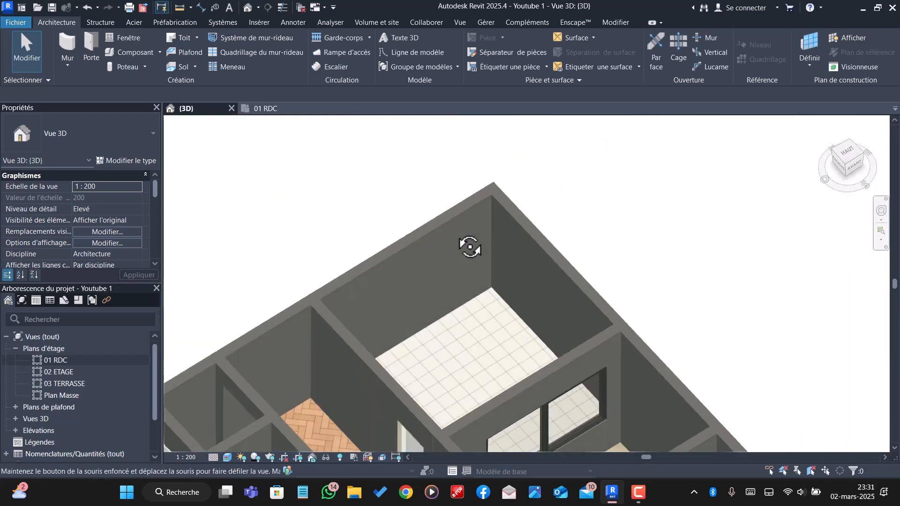
scroll(472, 241, "down", 5)
scroll(397, 310, "up", 10)
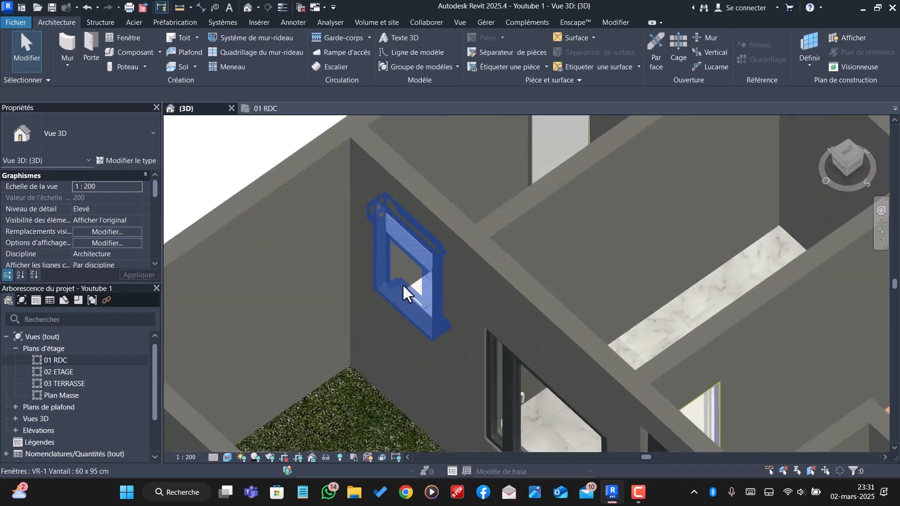
left_click(398, 293)
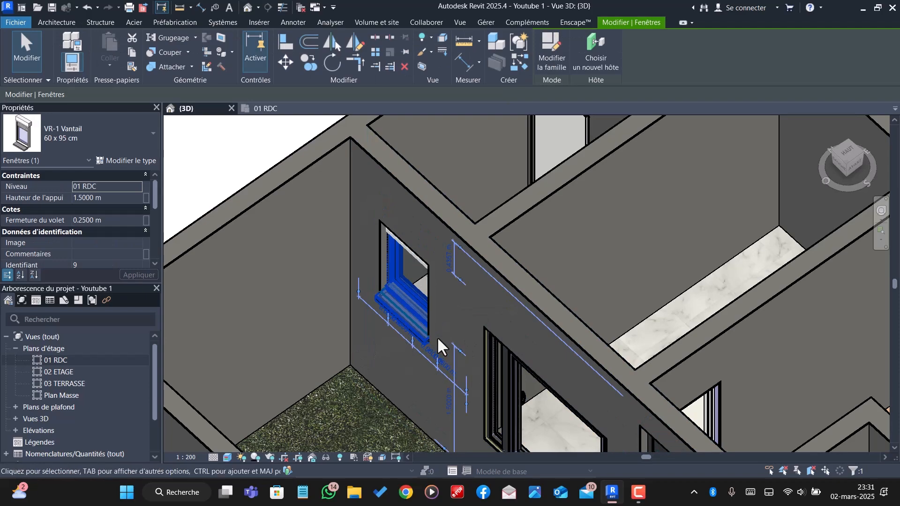
key("Escape")
- Flip the small window of the room next to the garden steps so its shutter box faces inside
scroll(434, 337, "down", 8)
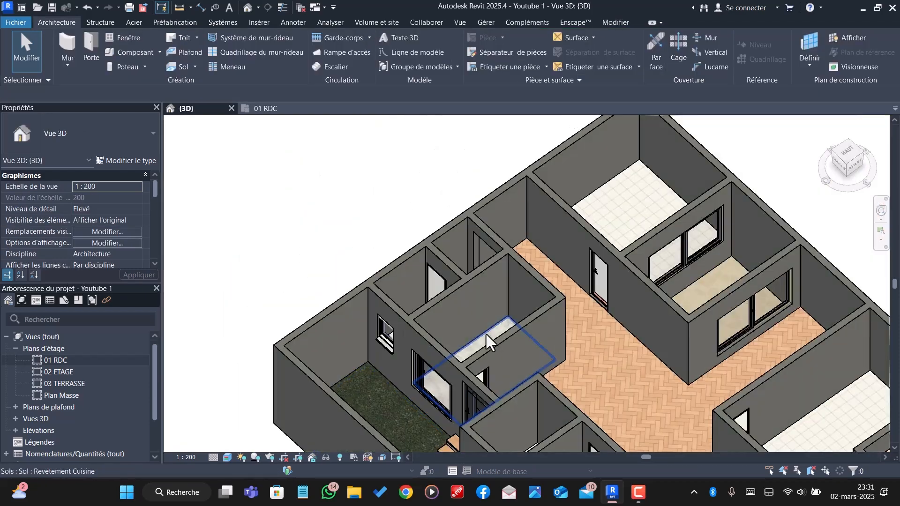
scroll(422, 238, "down", 4)
scroll(435, 345, "up", 5)
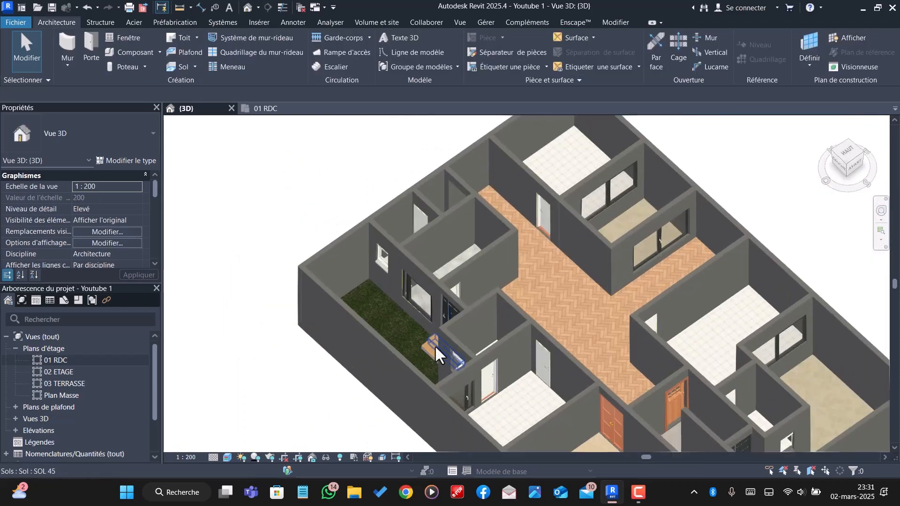
scroll(422, 258, "down", 4)
scroll(443, 323, "up", 7)
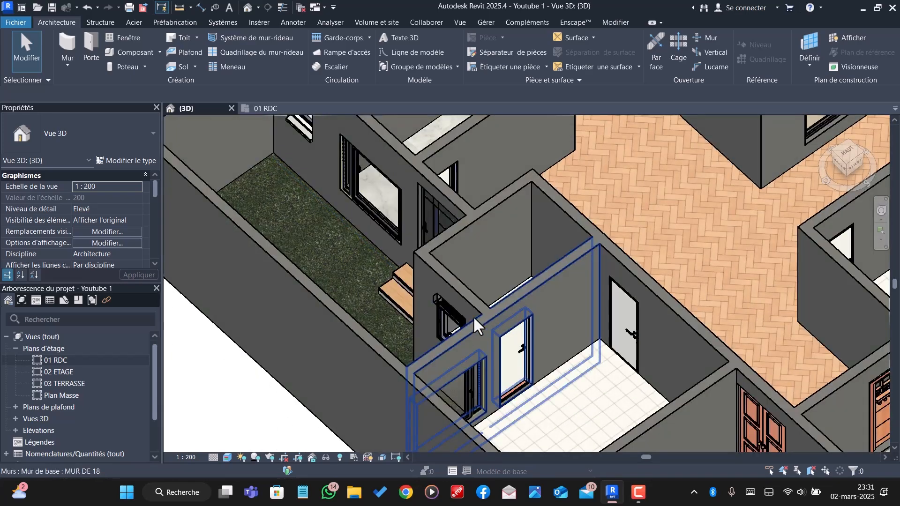
left_click(454, 318)
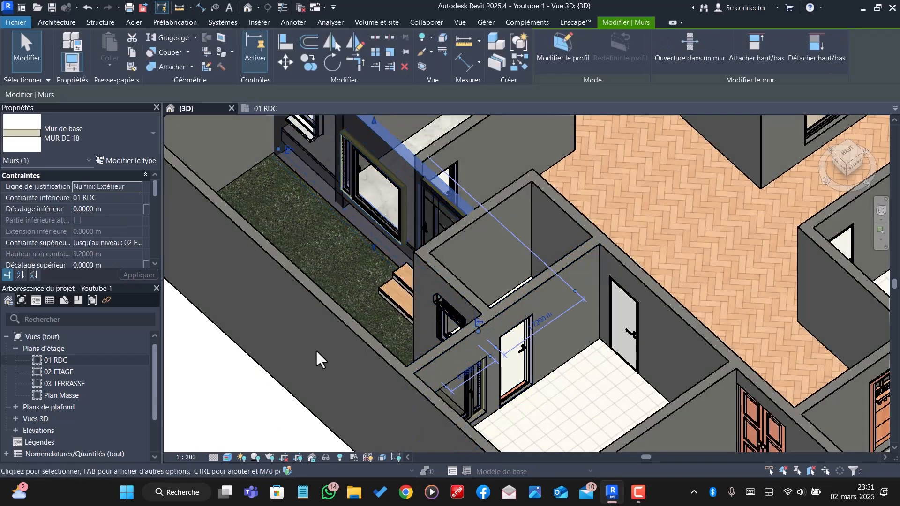
key("Escape")
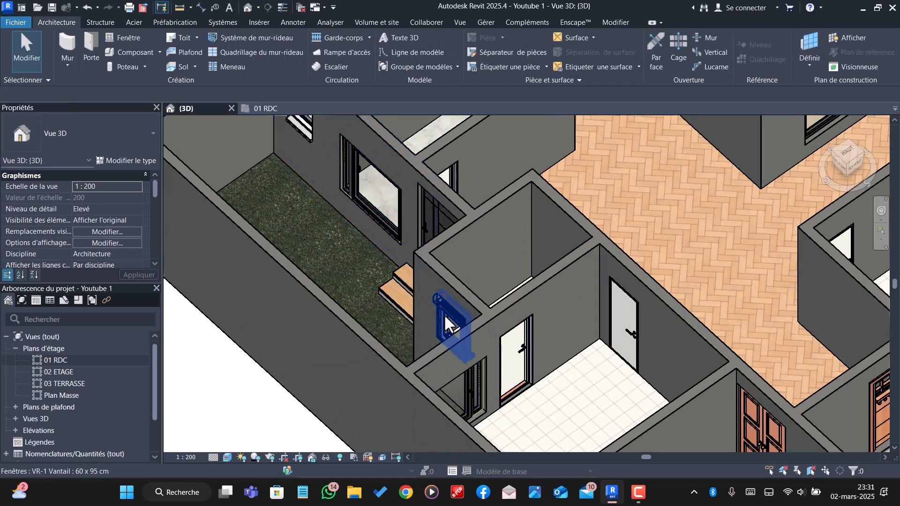
left_click(445, 322)
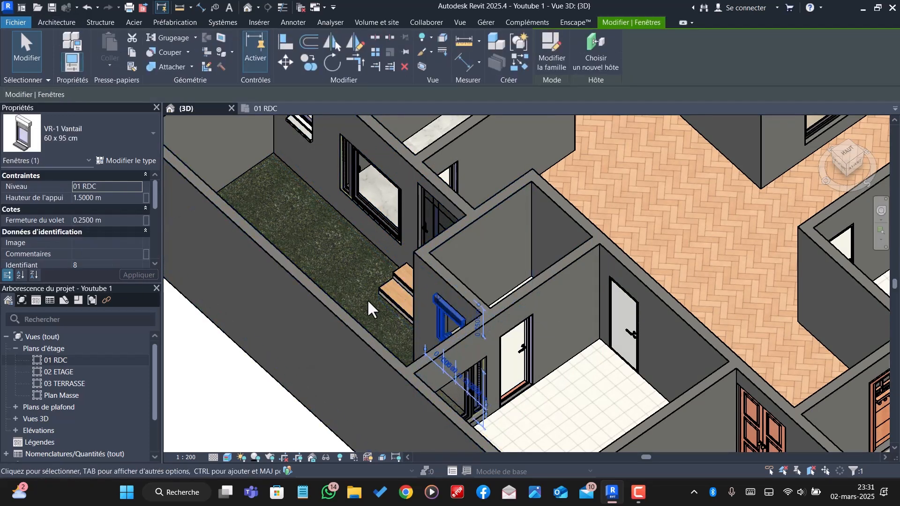
key("Escape")
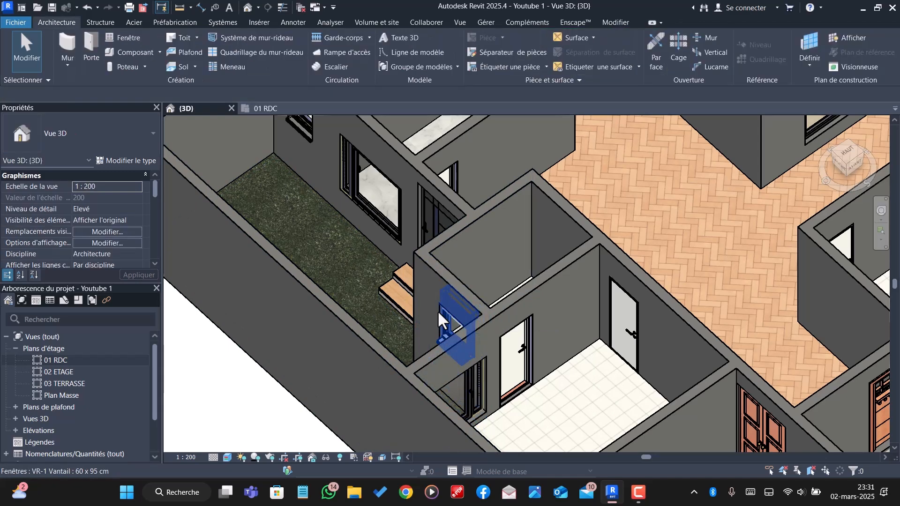
- Select every visible instance of the 60 x 95 cm window and set the sill height to 1.8 m
scroll(389, 300, "down", 8)
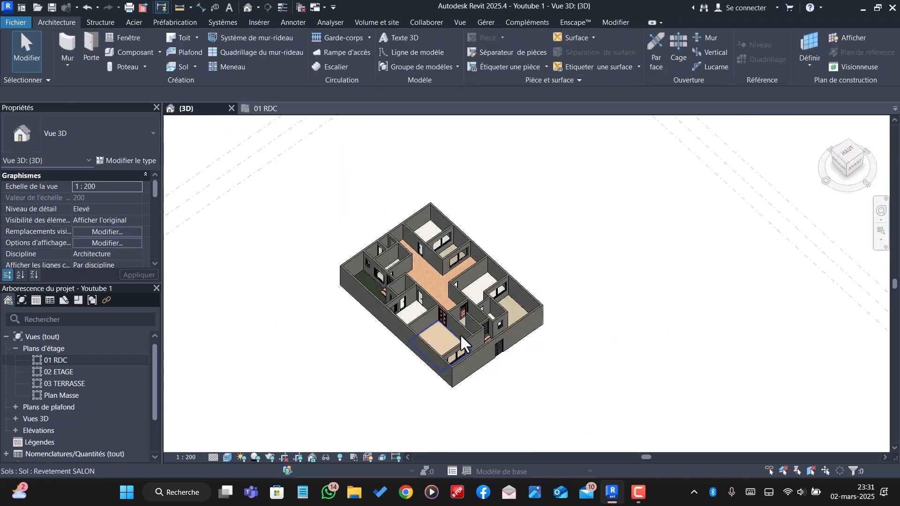
middle_click_drag(513, 370, 567, 312, "shift")
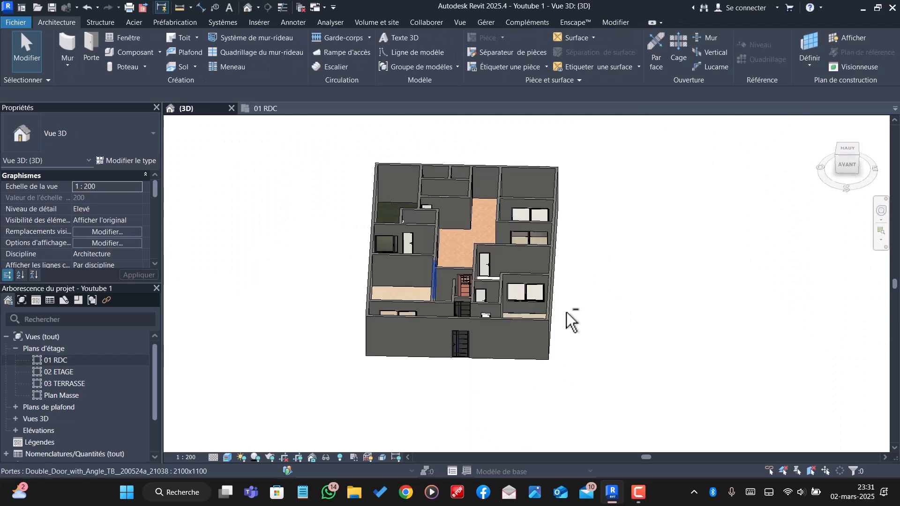
scroll(440, 312, "up", 6)
middle_click_drag(466, 337, 437, 325, "shift")
scroll(452, 319, "up", 4)
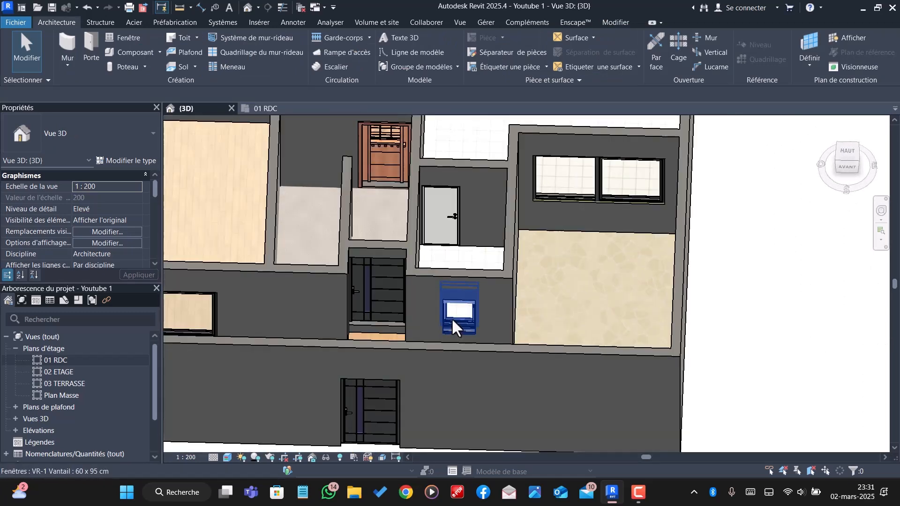
left_click(451, 318)
scroll(451, 318, "down", 3)
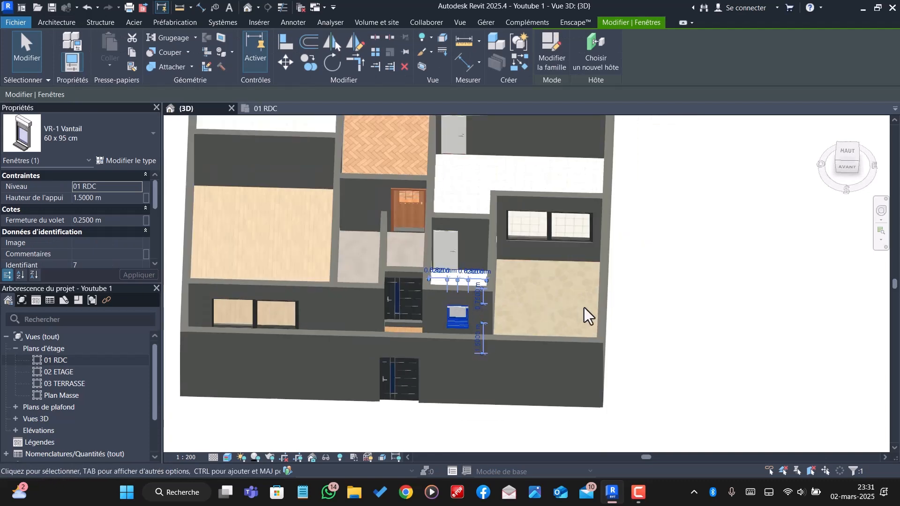
right_click(700, 281)
mouse_move(779, 283)
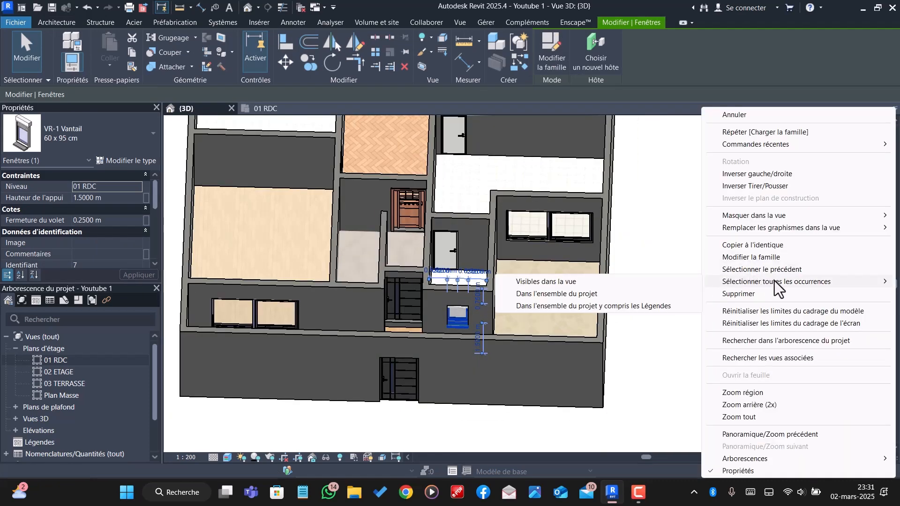
left_click(546, 281)
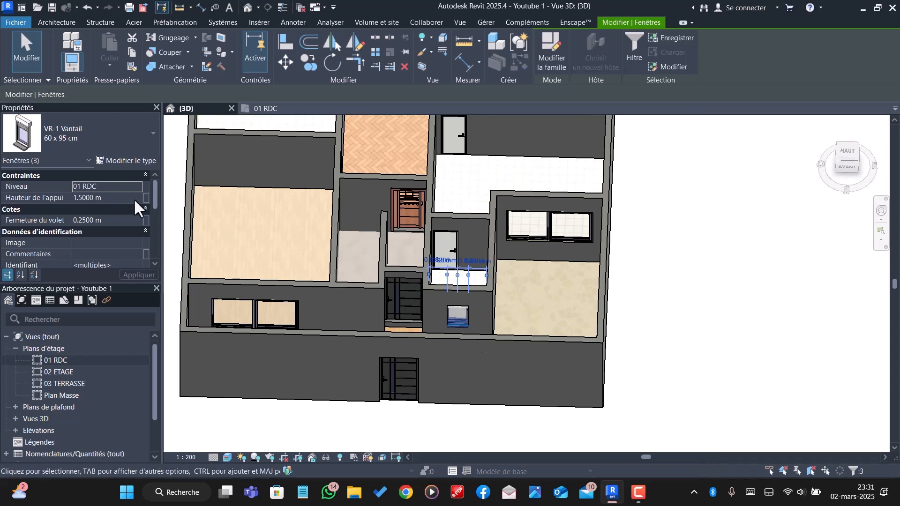
left_click(119, 198)
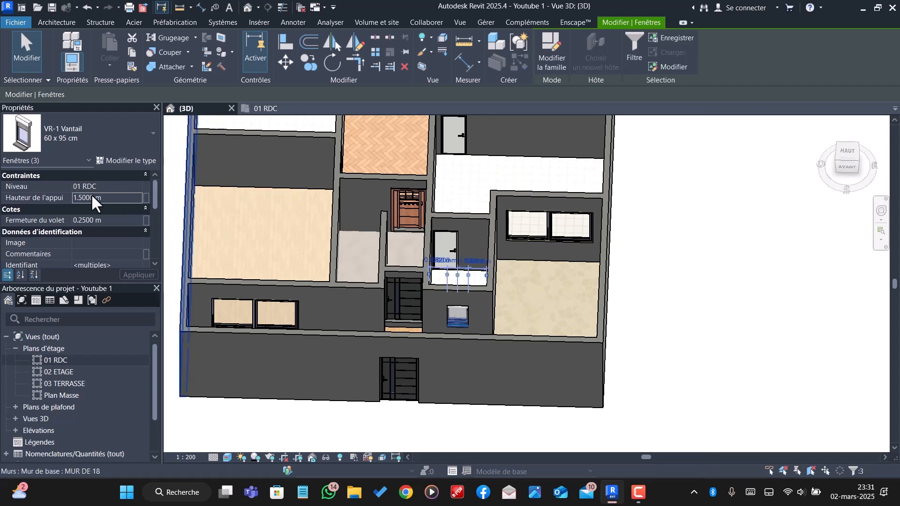
left_click(115, 198)
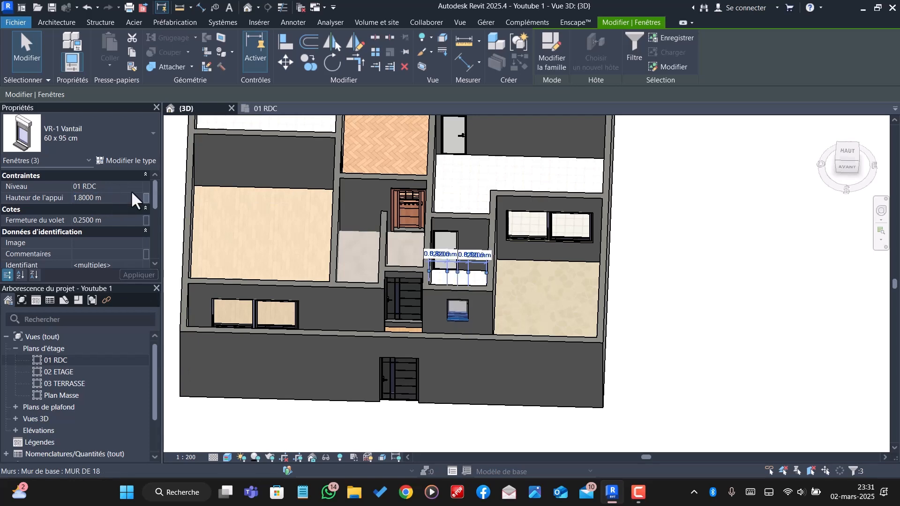
key("Escape")
scroll(464, 290, "down", 1)
scroll(453, 304, "up", 3)
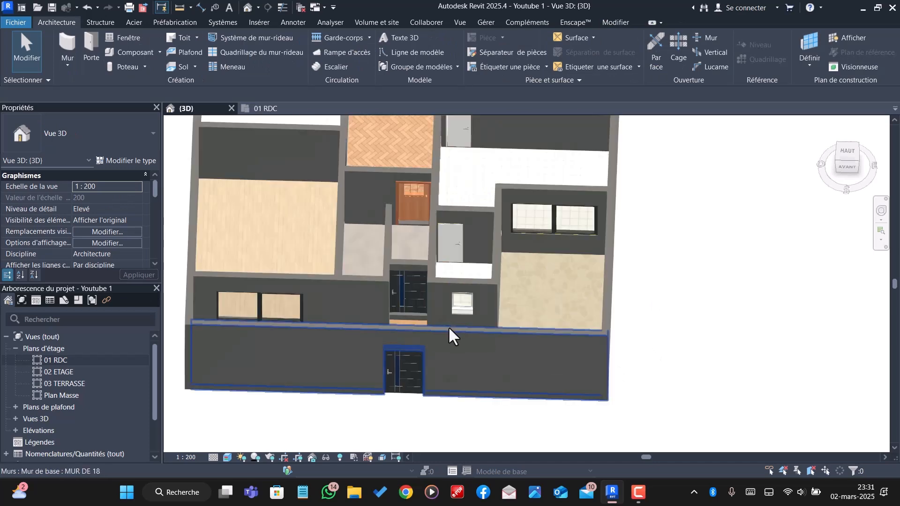
scroll(421, 347, "down", 2)
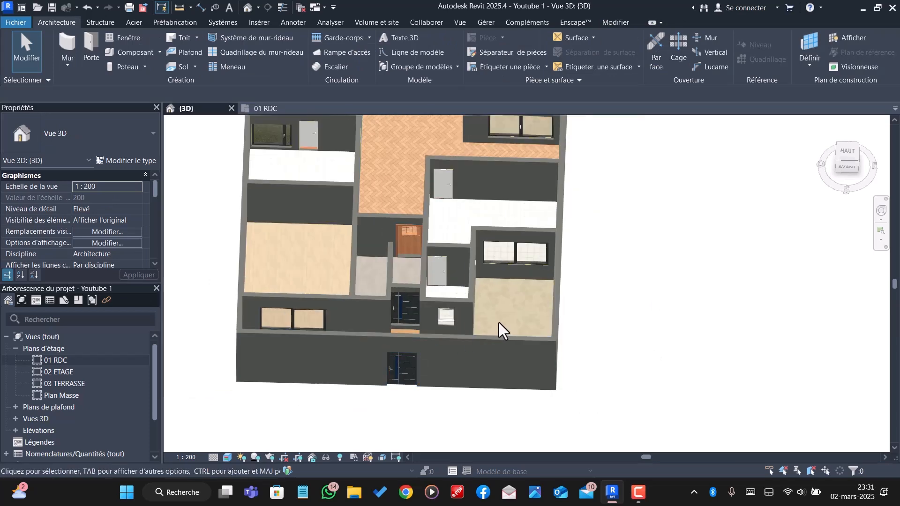
middle_click_drag(499, 323, 564, 178, "shift")
scroll(513, 248, "down", 1)
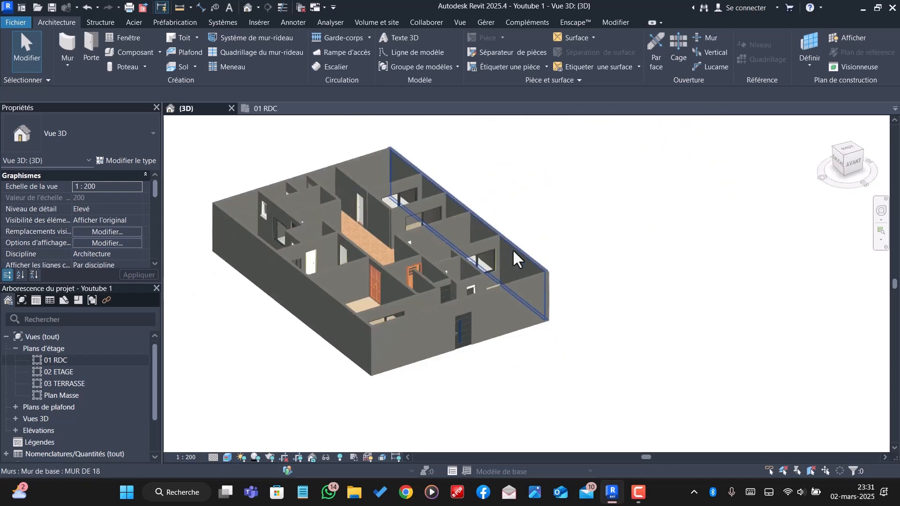
middle_click_drag(512, 249, 462, 266, "shift")
scroll(461, 266, "up", 5)
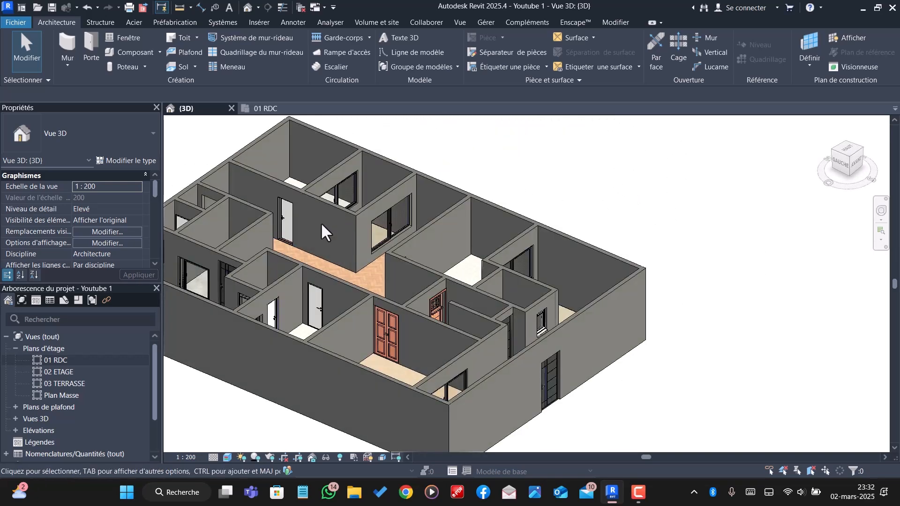
- In the 01 RDC floor plan, start placing a door and open the dialog for loading a door family
left_click(262, 109)
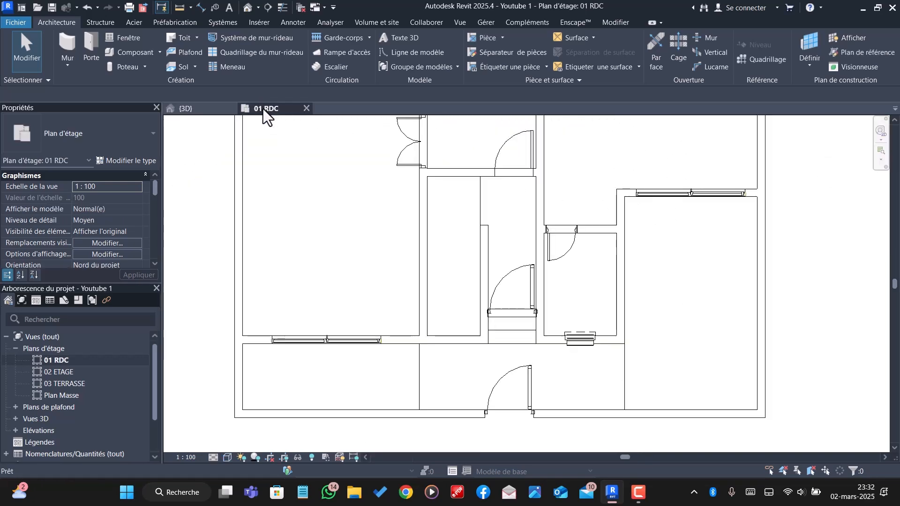
scroll(426, 311, "down", 1)
left_click(96, 48)
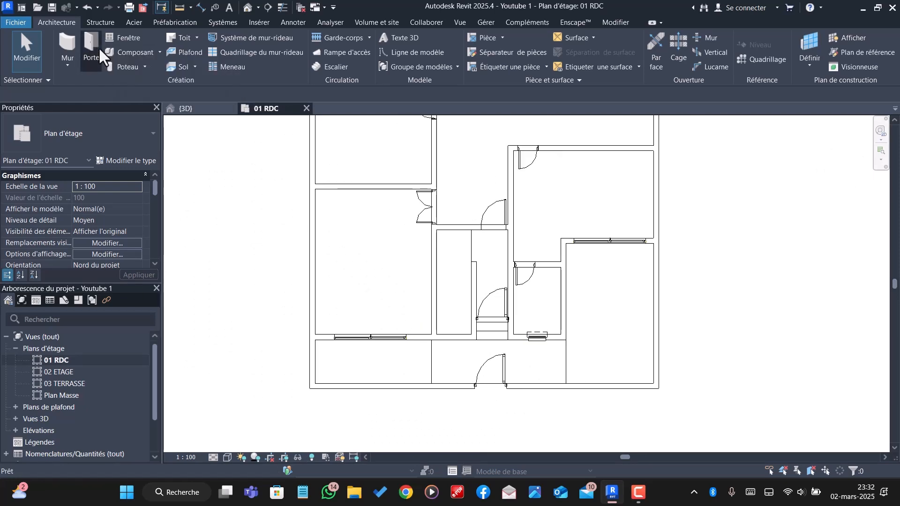
left_click(553, 58)
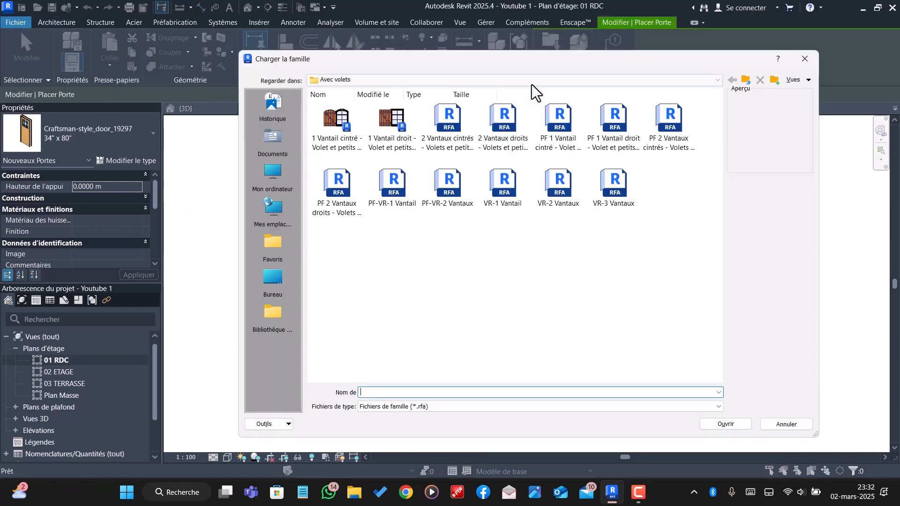
- Browse the French library's Portes folder and its Coulissantes subfolder for a suitable door family
left_click(745, 80)
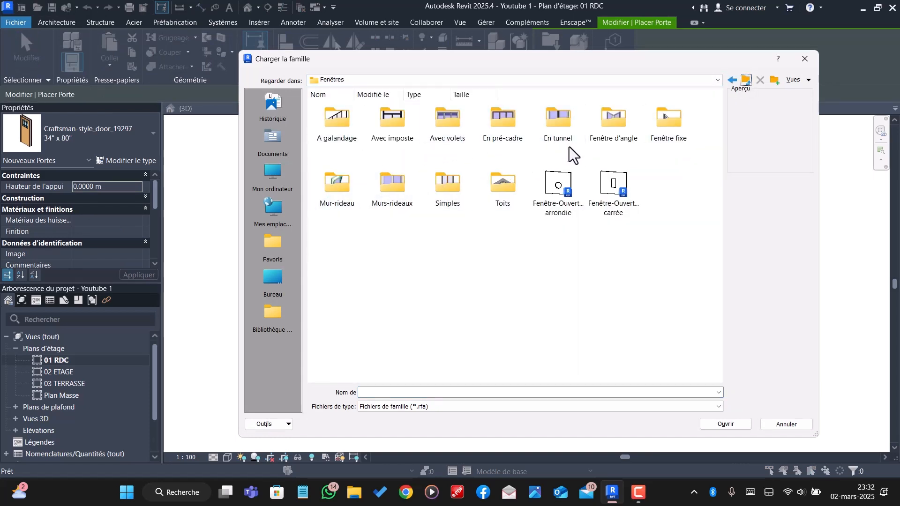
left_click(729, 81)
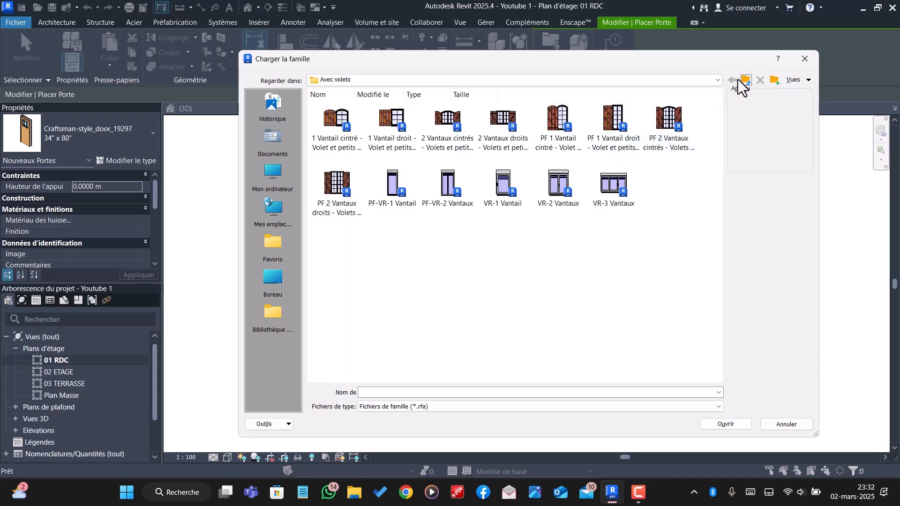
left_click(745, 80)
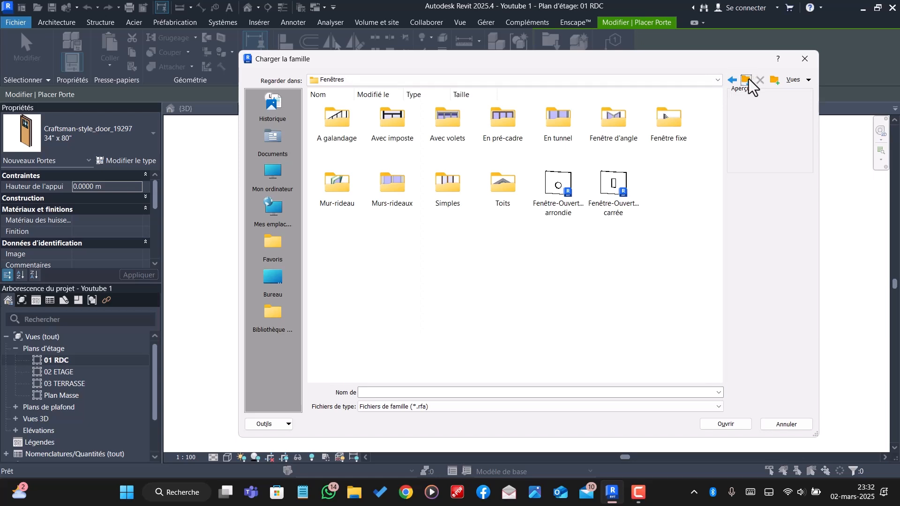
left_click(749, 78)
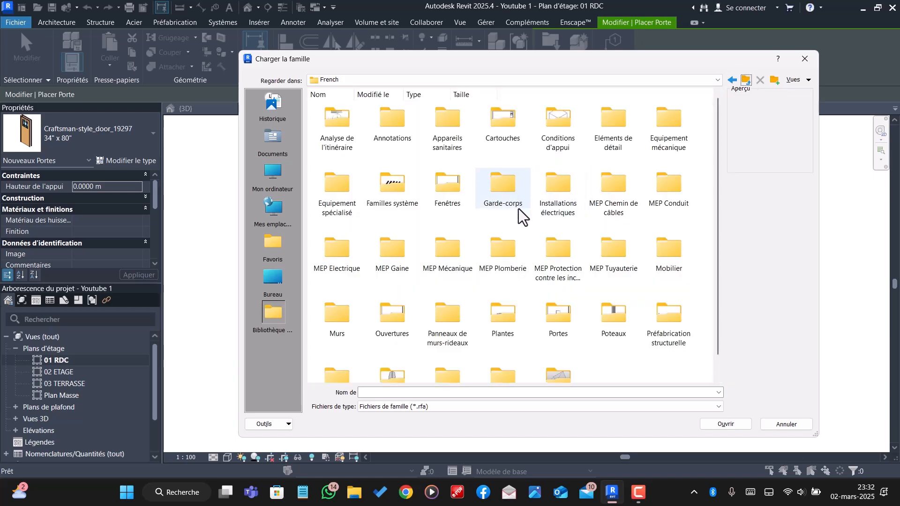
scroll(518, 209, "down", 1)
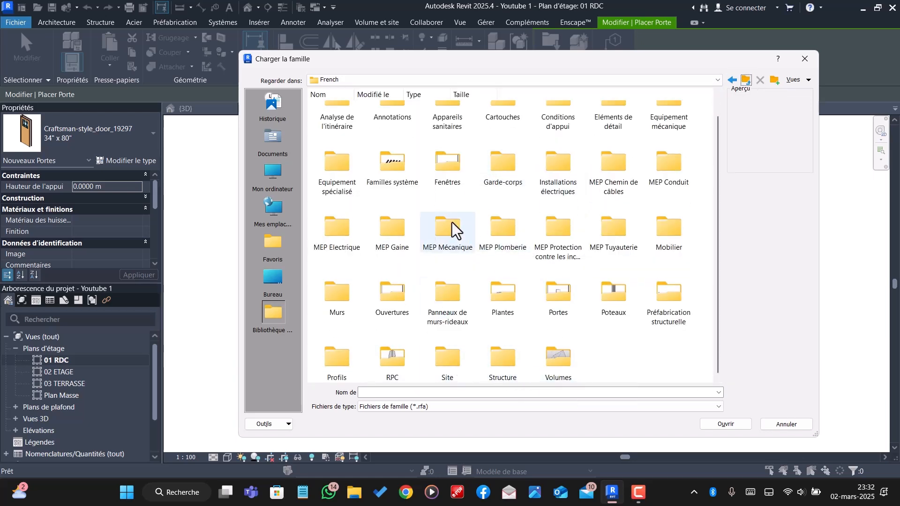
scroll(405, 183, "up", 1)
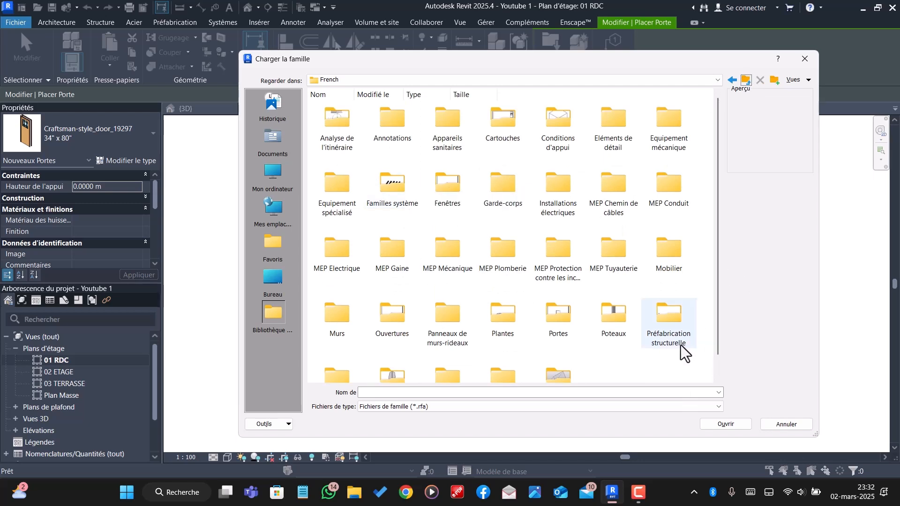
double_click(559, 312)
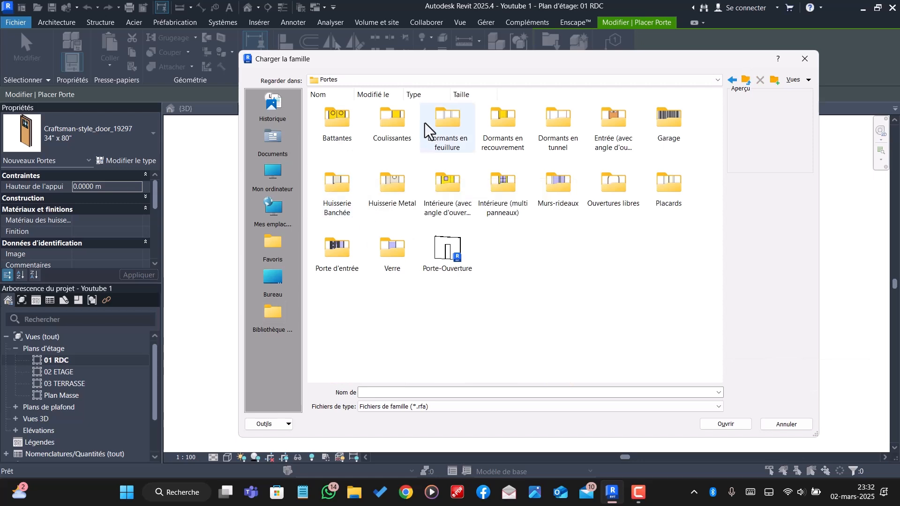
double_click(399, 125)
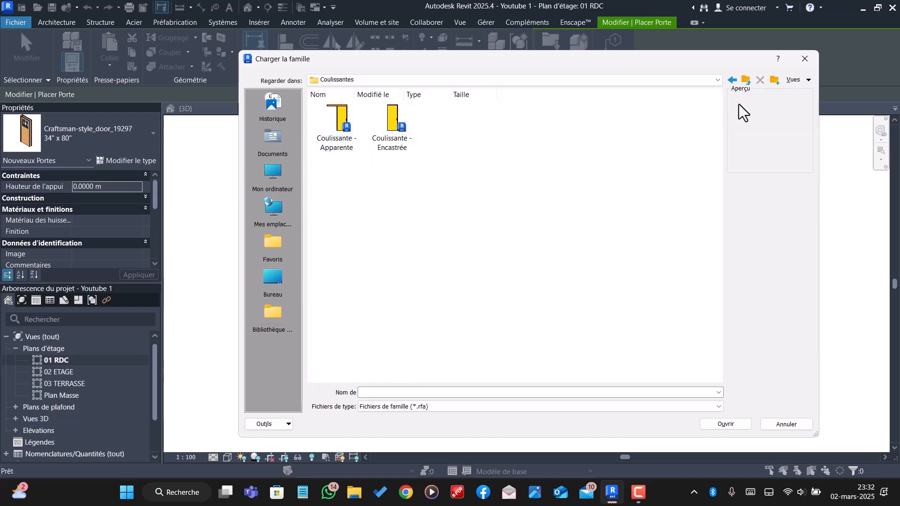
- Switch the family source to the BIBLIOTHEQUE ISSACAD folder and open its Revit library subfolder
left_click(717, 81)
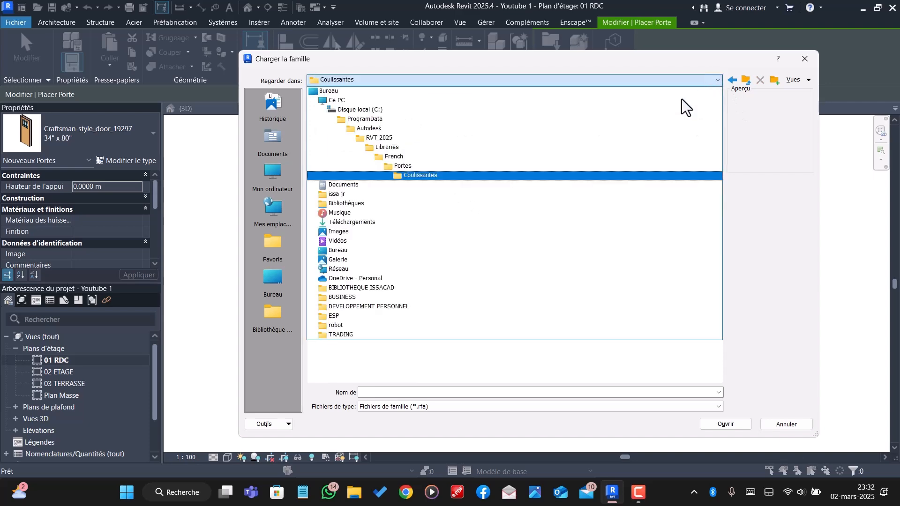
left_click(395, 288)
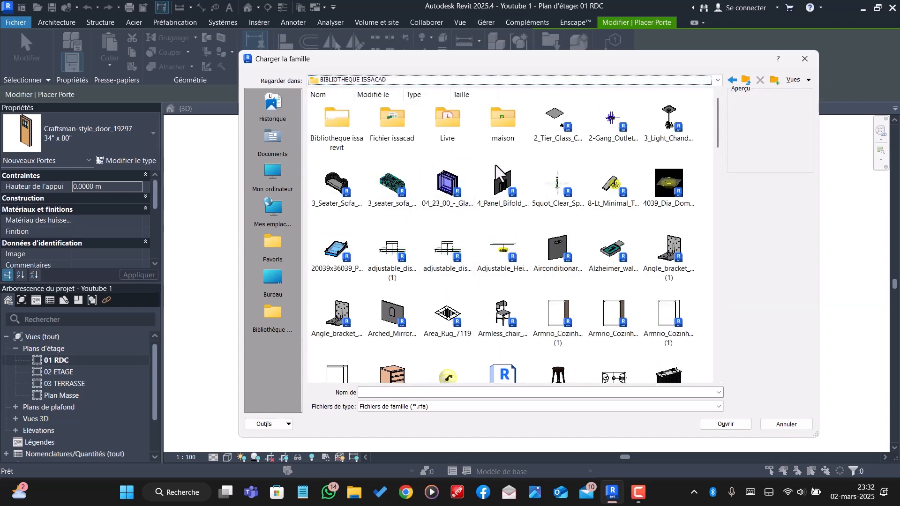
scroll(497, 169, "down", 3)
scroll(426, 133, "up", 3)
left_click(344, 120)
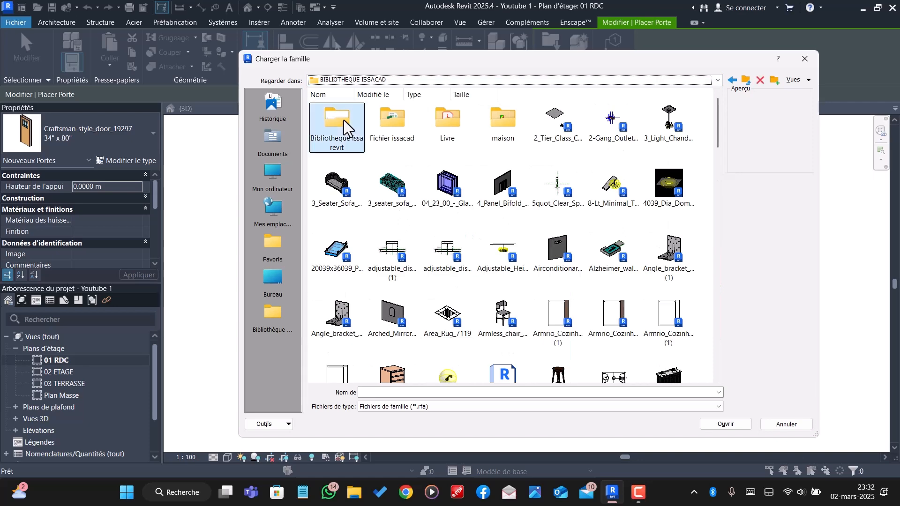
double_click(344, 120)
- Look through the families in the custom Revit library for a suitable double door
scroll(397, 212, "down", 3)
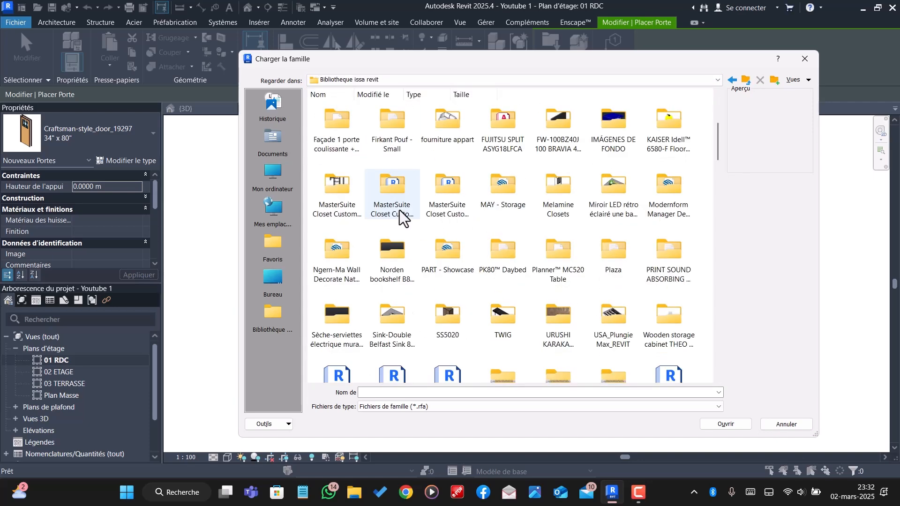
scroll(400, 210, "down", 5)
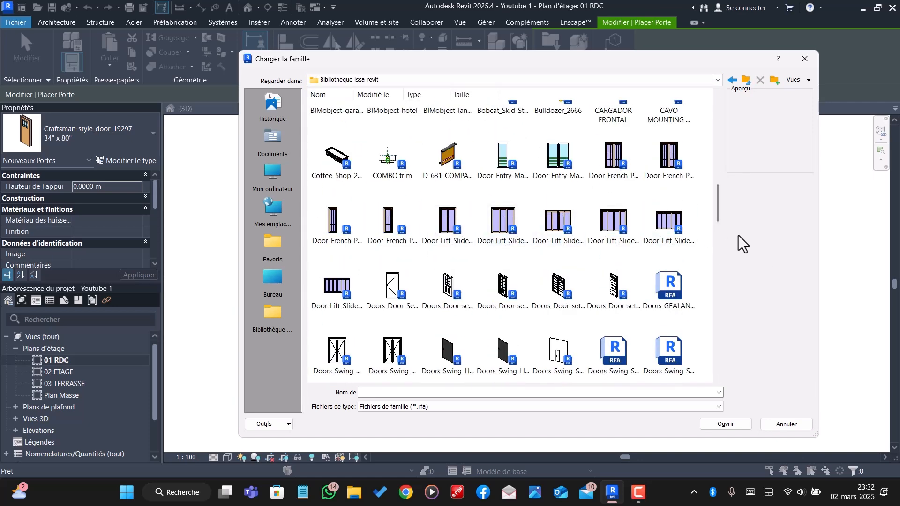
scroll(657, 244, "down", 3)
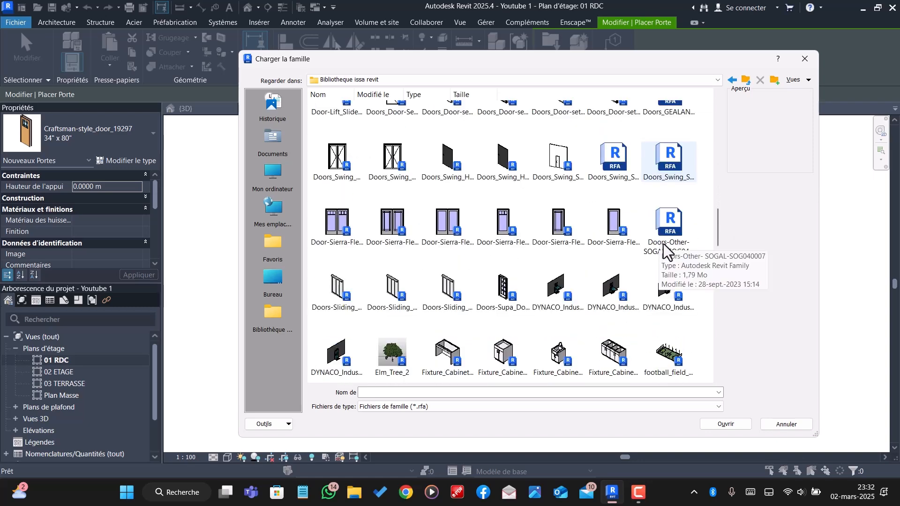
scroll(664, 248, "down", 5)
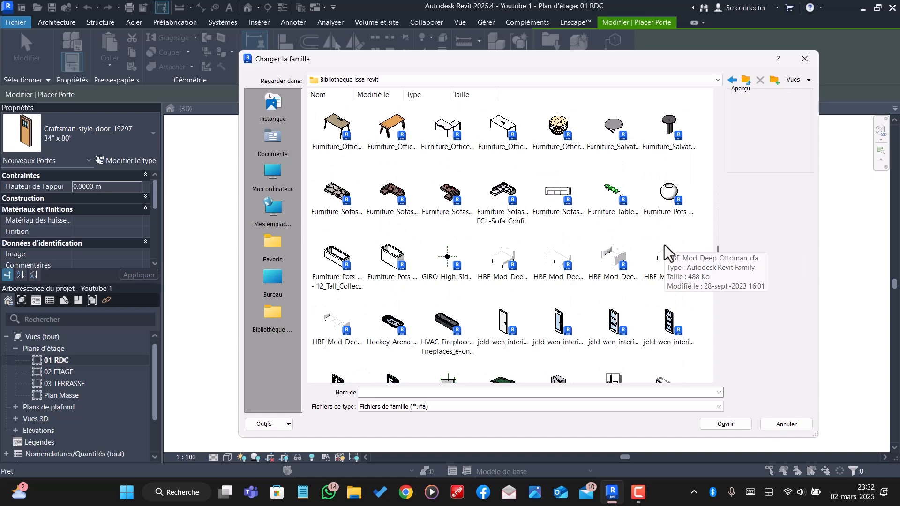
scroll(665, 244, "down", 3)
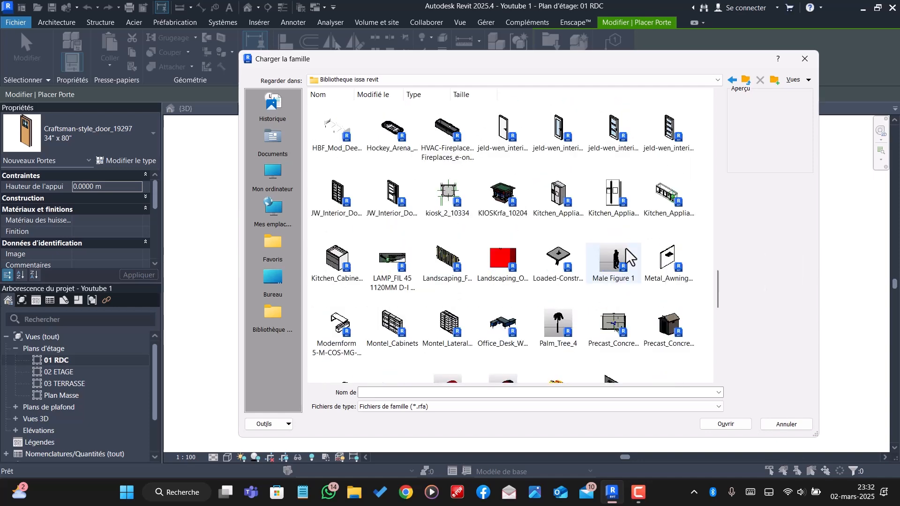
scroll(621, 248, "down", 3)
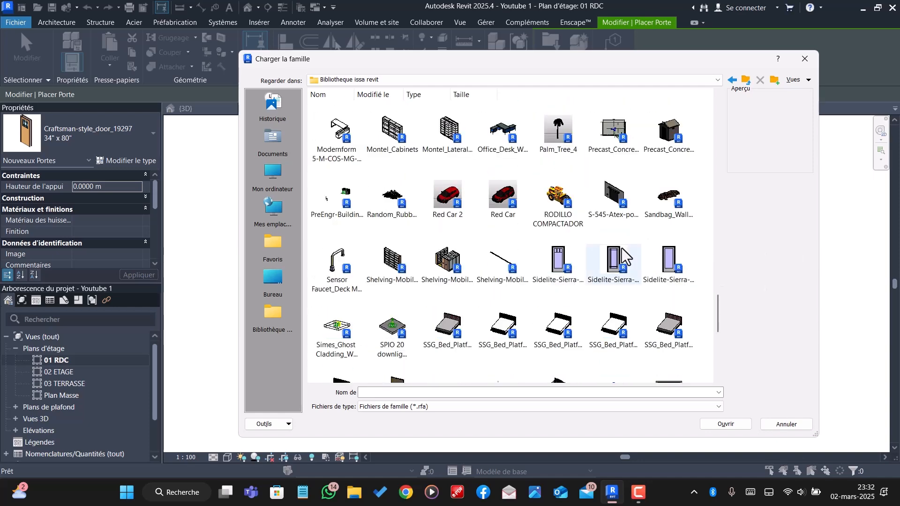
scroll(621, 248, "down", 1)
scroll(622, 247, "down", 2)
scroll(623, 247, "down", 1)
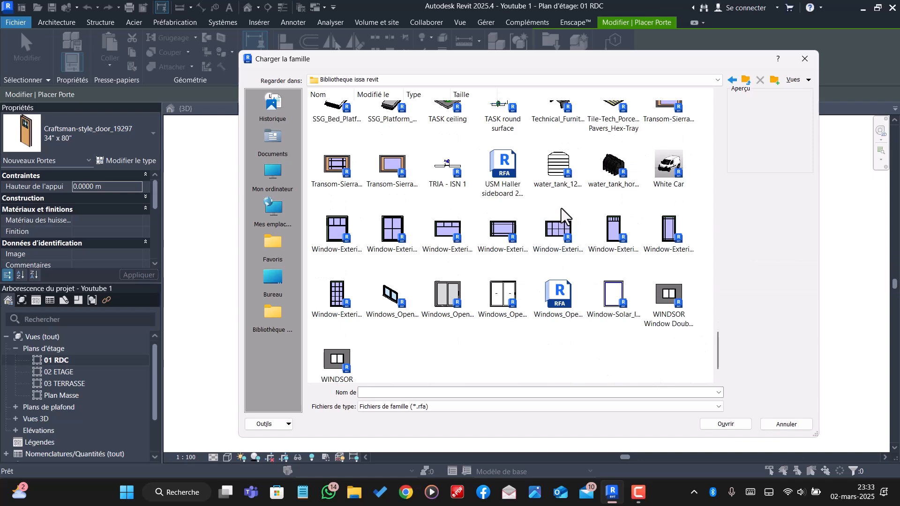
scroll(561, 208, "up", 4)
scroll(561, 208, "up", 15)
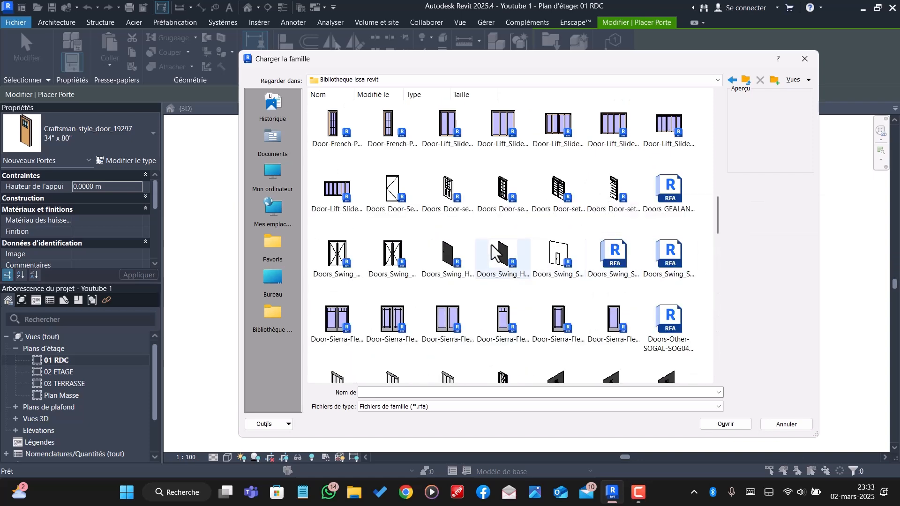
- Load the Door-French-Panda-Aluminum-Double_Panel-S_20-Outswing family, after previewing the Doors_Swing_AMCC_PF2-PAE-A70_FR double door
left_click(391, 256)
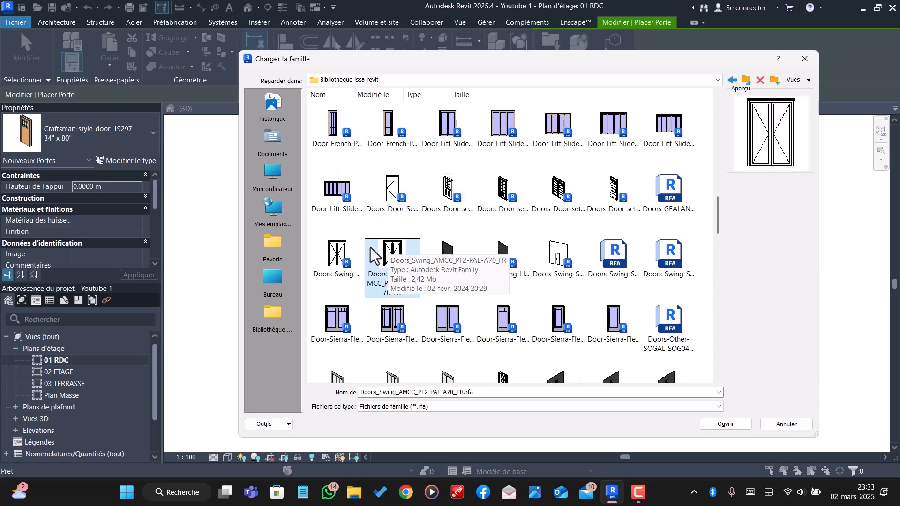
scroll(589, 185, "up", 2)
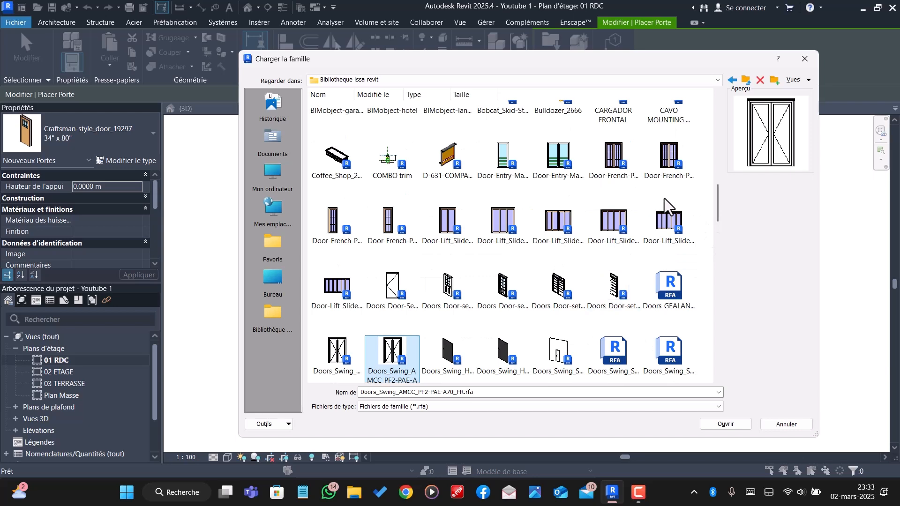
left_click(674, 169)
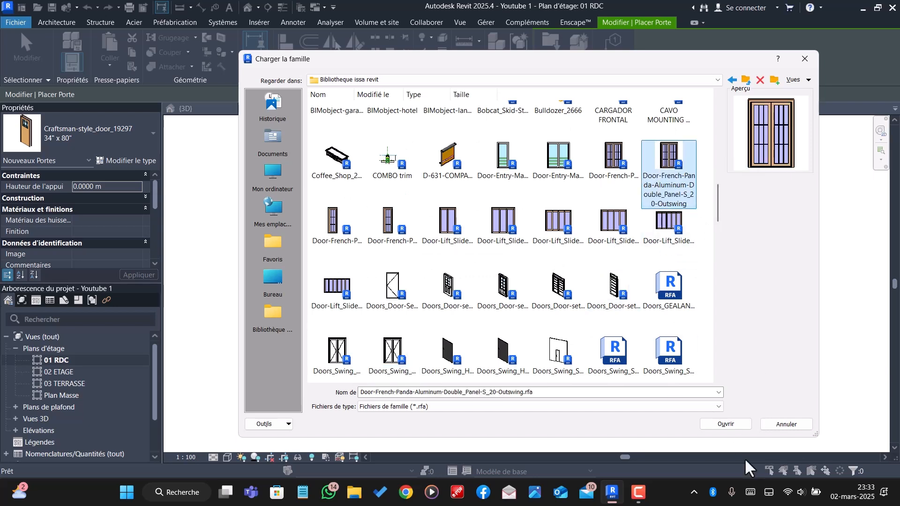
left_click(724, 424)
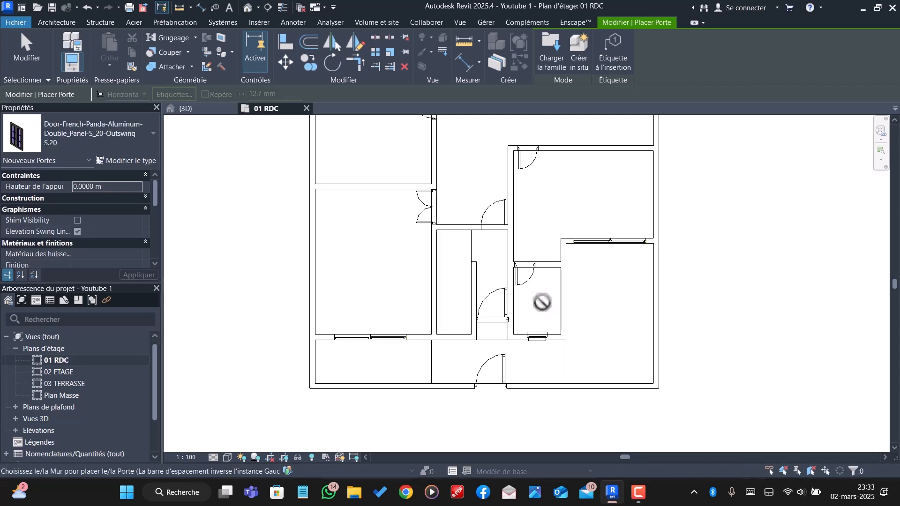
- Set the sill height of the new French double door to 0.67 m
scroll(542, 301, "down", 6)
scroll(526, 178, "up", 6)
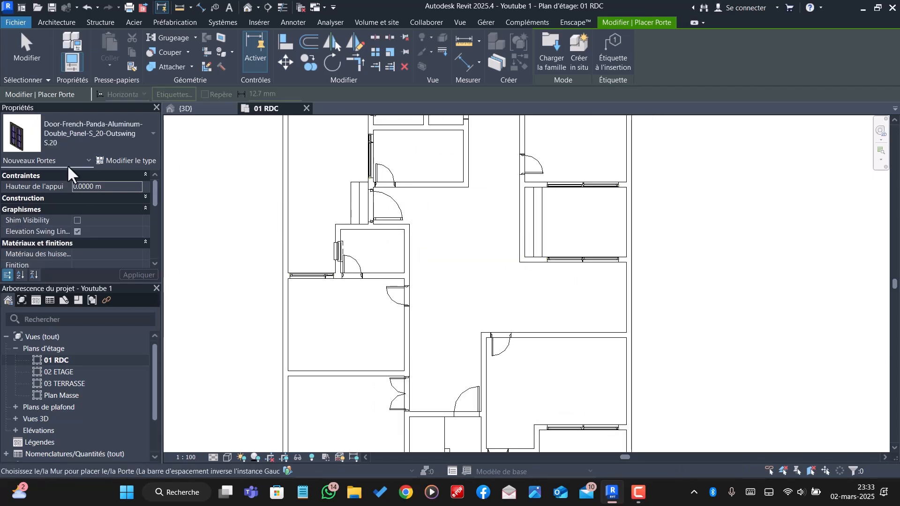
left_click(105, 184)
key("BackSpace")
key("BackSpace")
key("BackSpace")
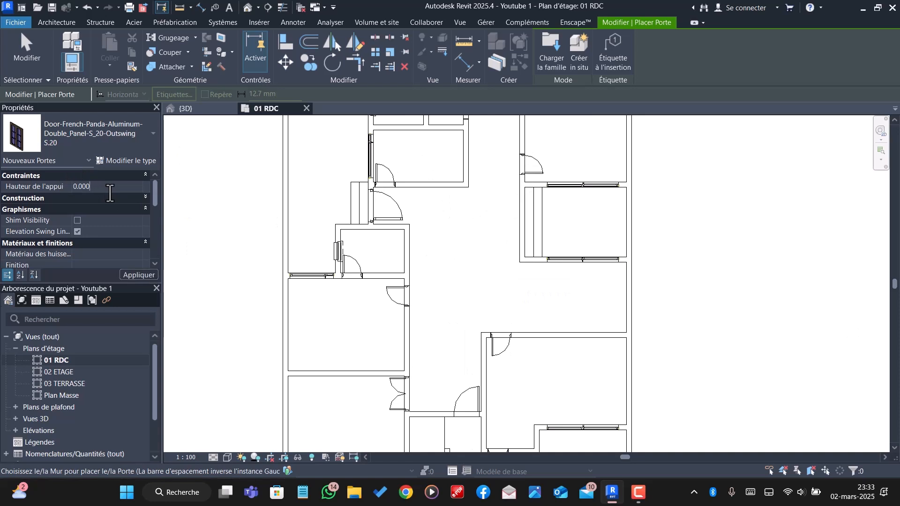
key("BackSpace")
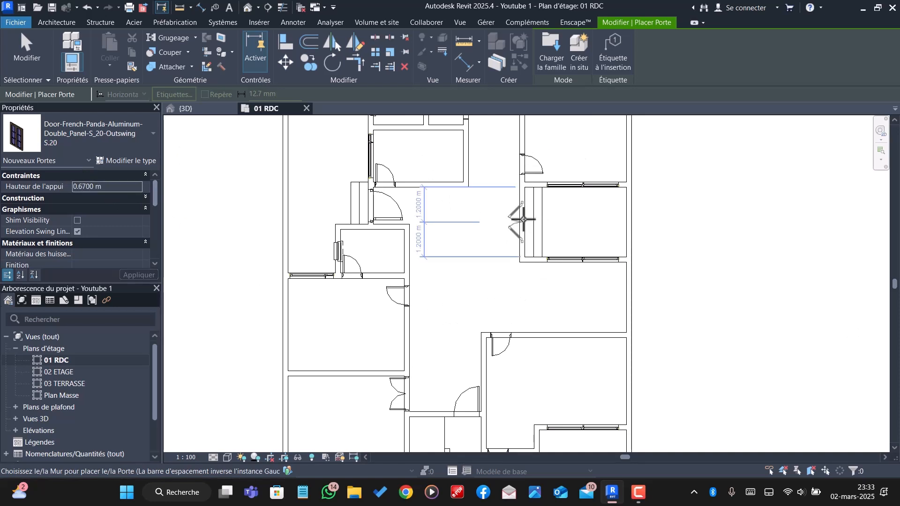
- Place the double door 1.2 m from each end of the wall beside the steps, swinging toward them, and return to the 3D view
scroll(523, 218, "up", 2)
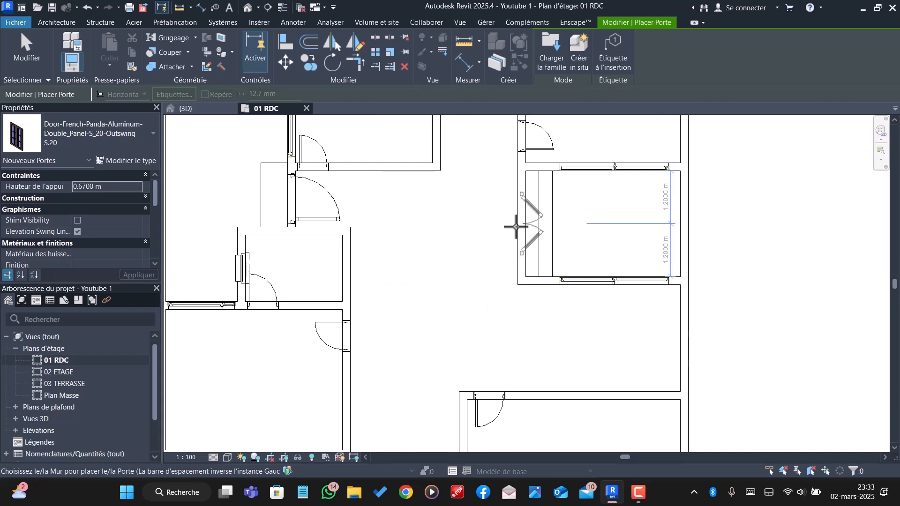
left_click(515, 227)
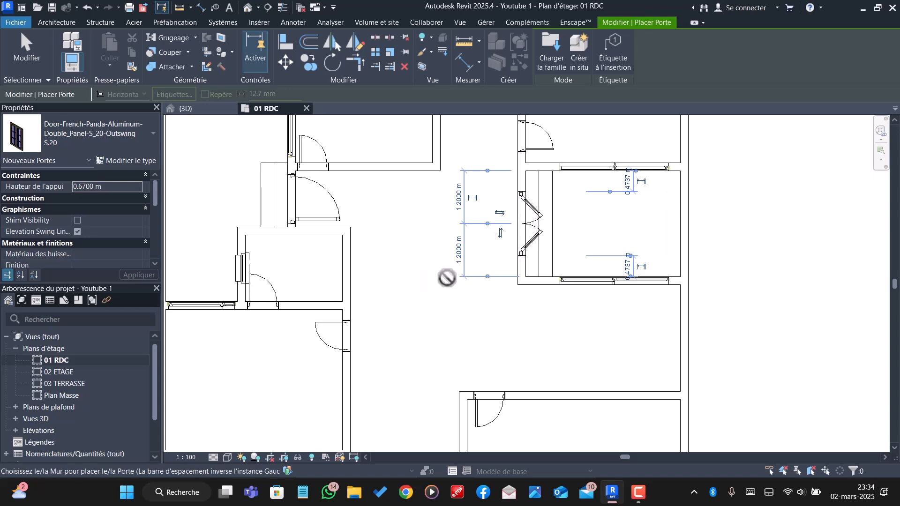
key("Escape")
key("Escape")
left_click(185, 108)
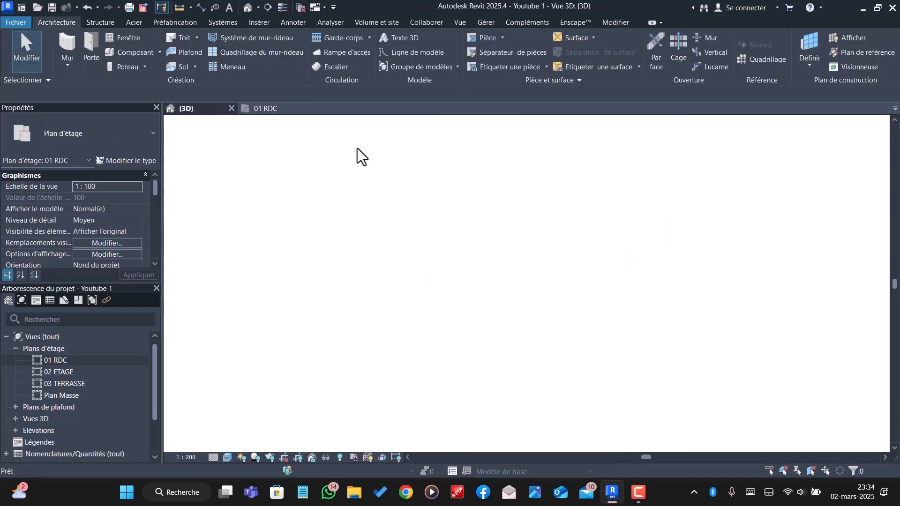
- Inspect the ground floor's doors, windows and steps from all sides in the 3D view
scroll(412, 226, "up", 4)
scroll(515, 308, "down", 5)
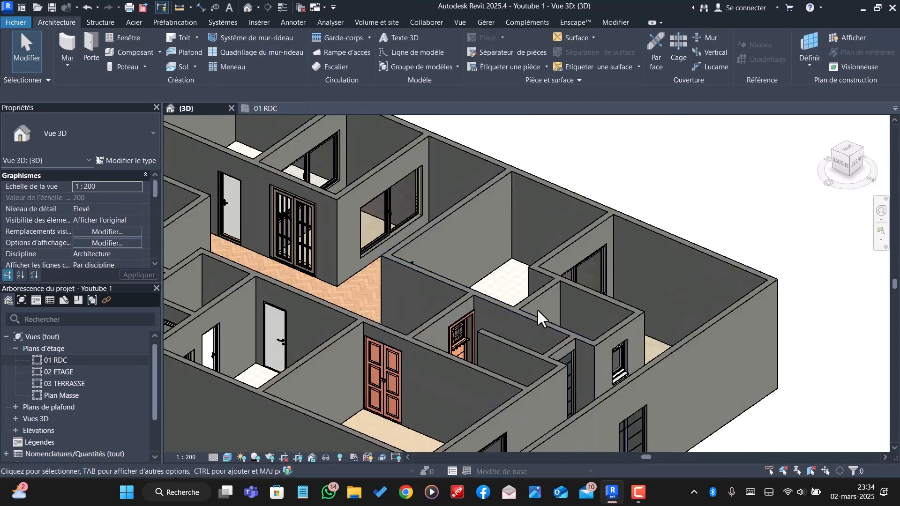
middle_click_drag(366, 247, 345, 239, "shift")
scroll(485, 282, "down", 3)
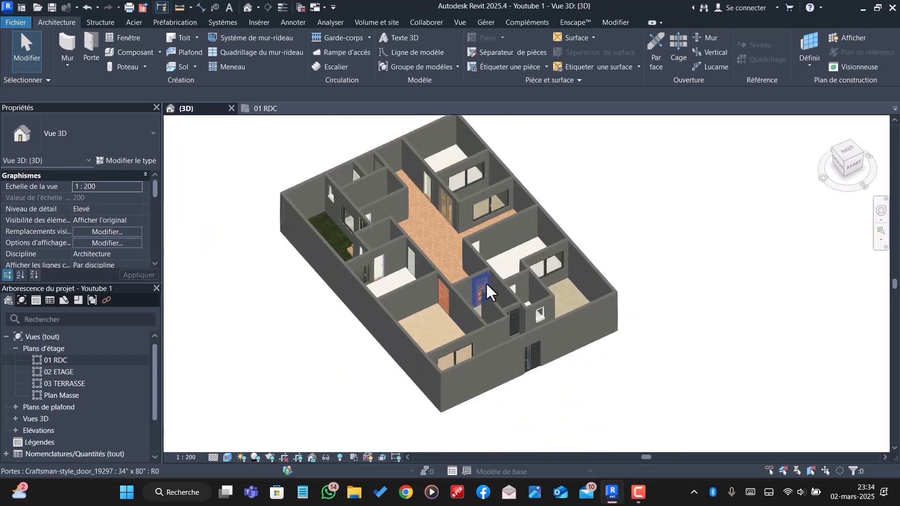
scroll(412, 241, "up", 3)
middle_click_drag(301, 226, 537, 206, "shift")
scroll(416, 303, "down", 5)
scroll(378, 304, "up", 5)
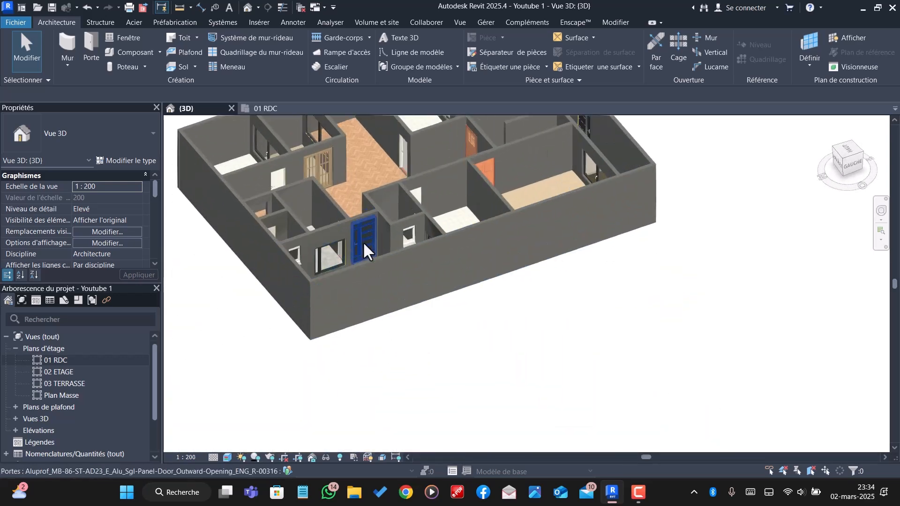
middle_click_drag(362, 240, 277, 305, "shift")
scroll(491, 207, "down", 5)
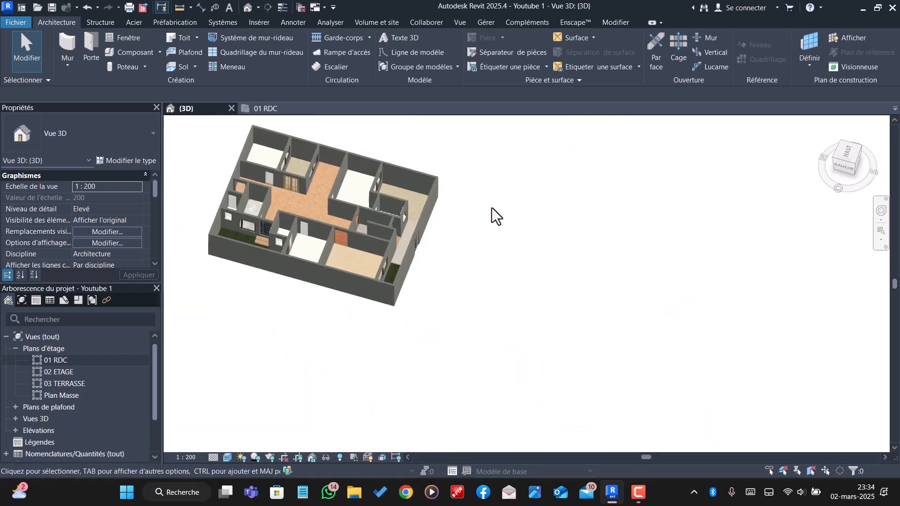
scroll(491, 207, "up", 5)
middle_click_drag(297, 261, 417, 187, "shift")
scroll(646, 343, "down", 4)
scroll(530, 252, "up", 4)
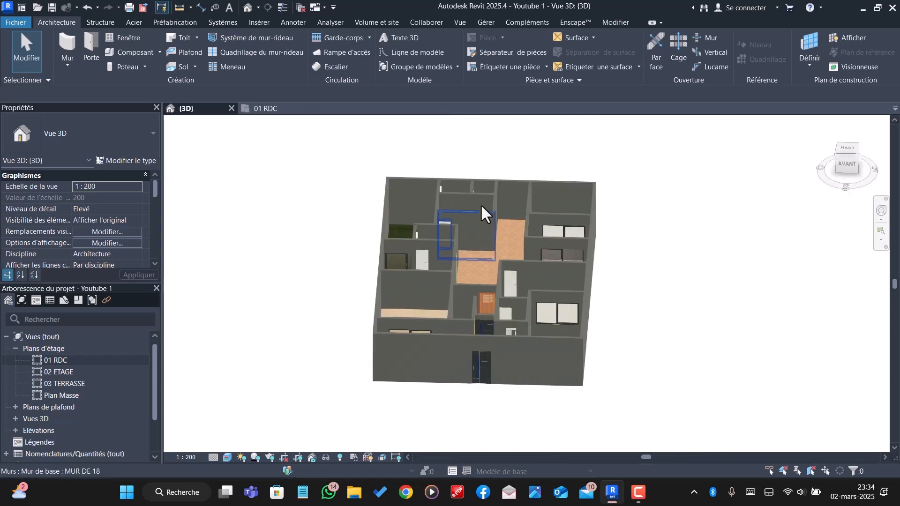
middle_click_drag(473, 272, 516, 287, "shift")
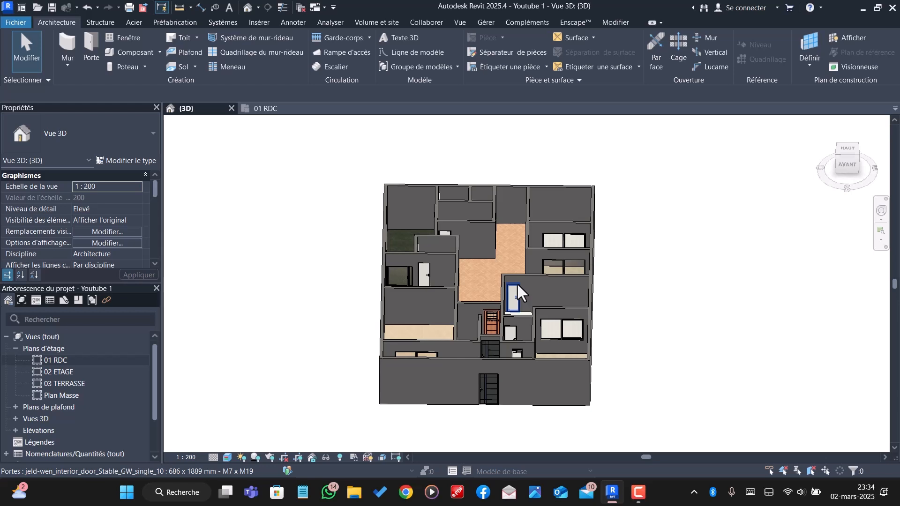
left_click(267, 111)
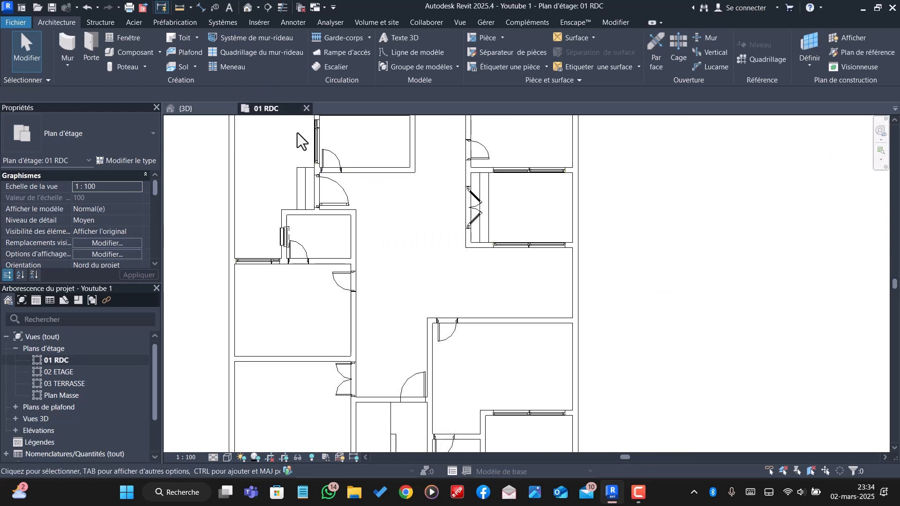
scroll(525, 281, "down", 6)
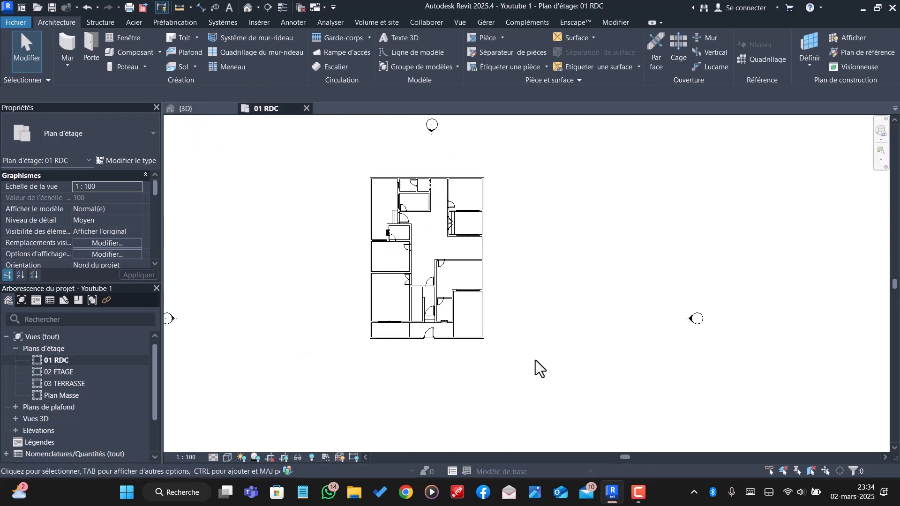
left_click_drag(524, 376, 319, 154)
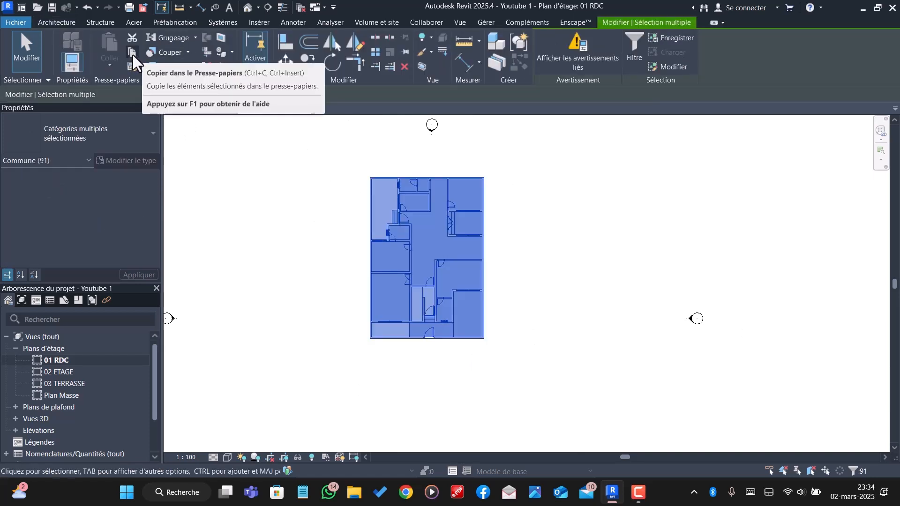
left_click(133, 55)
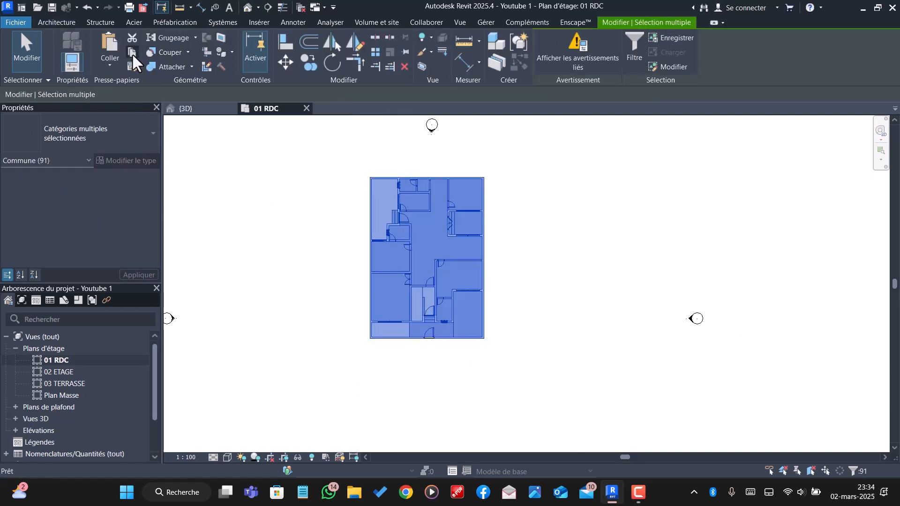
left_click(111, 64)
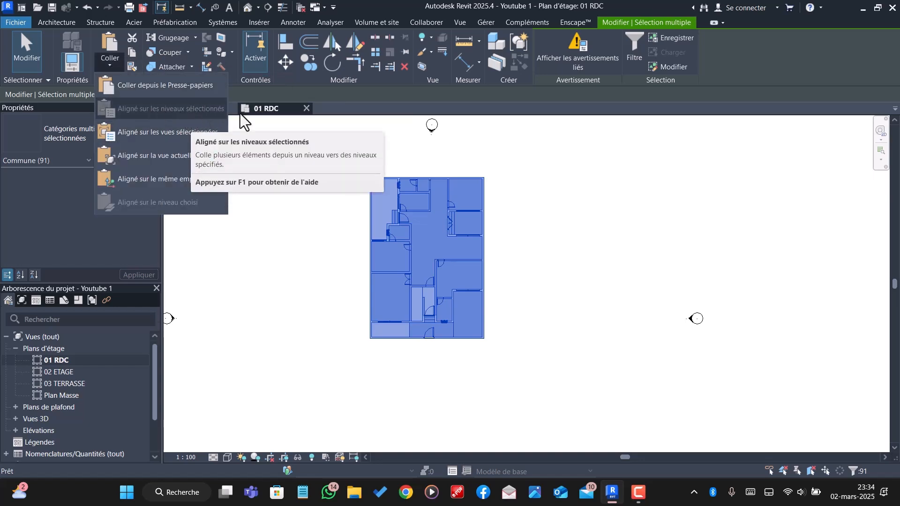
left_click(460, 155)
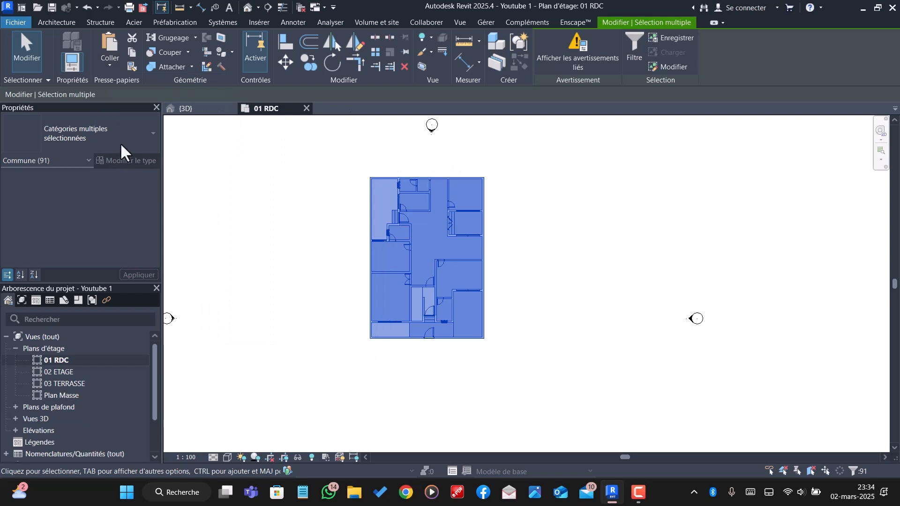
left_click(186, 112)
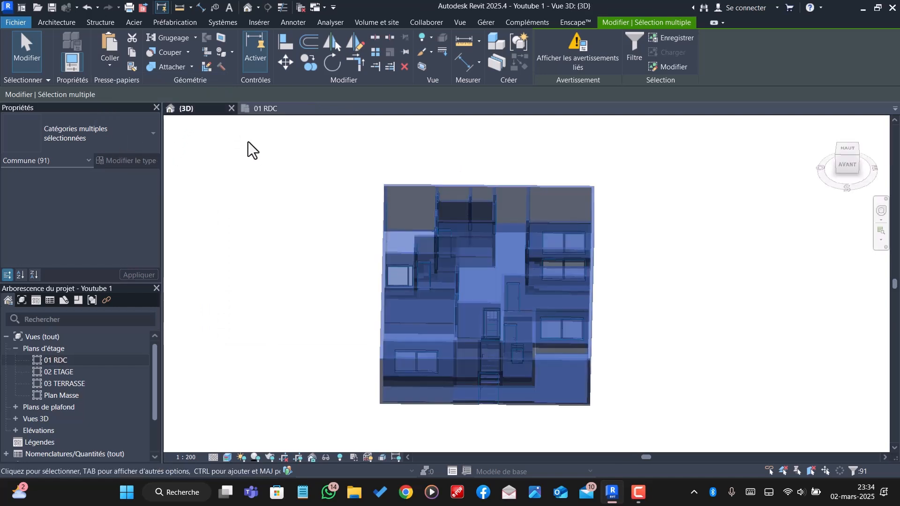
left_click(110, 73)
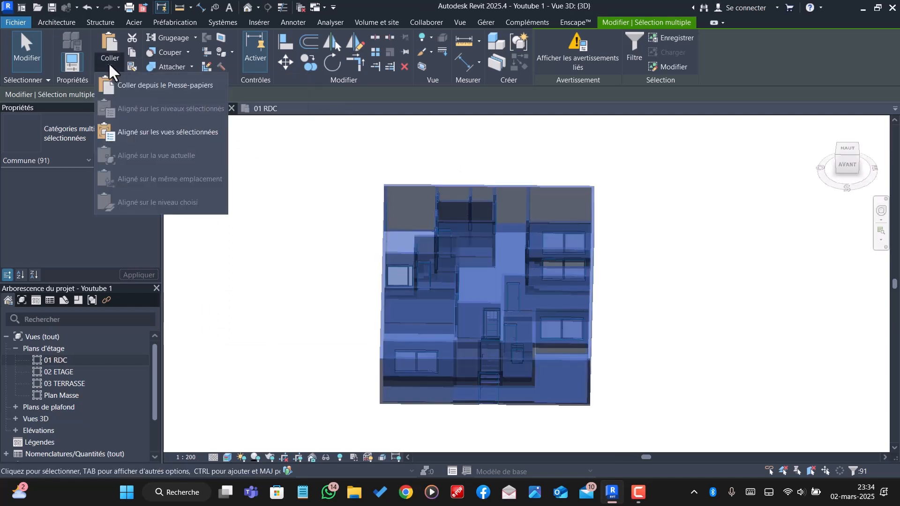
left_click(283, 142)
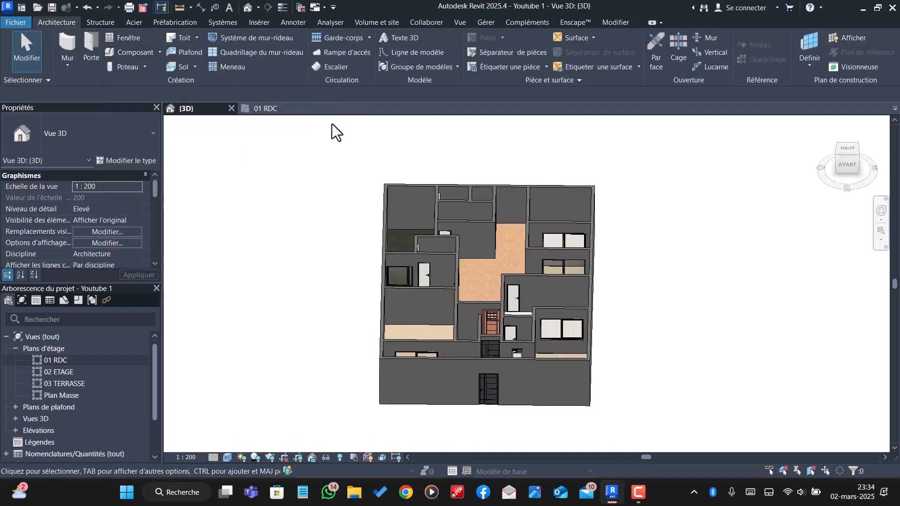
- Copy the entire ground floor from the 3D view and paste it aligned to the 02 ETAGE level
left_click_drag(645, 421, 333, 155)
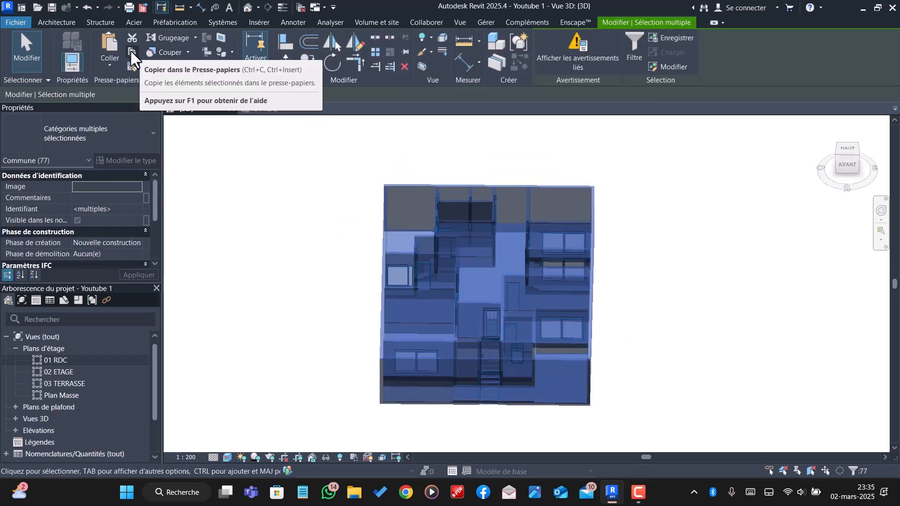
left_click(115, 65)
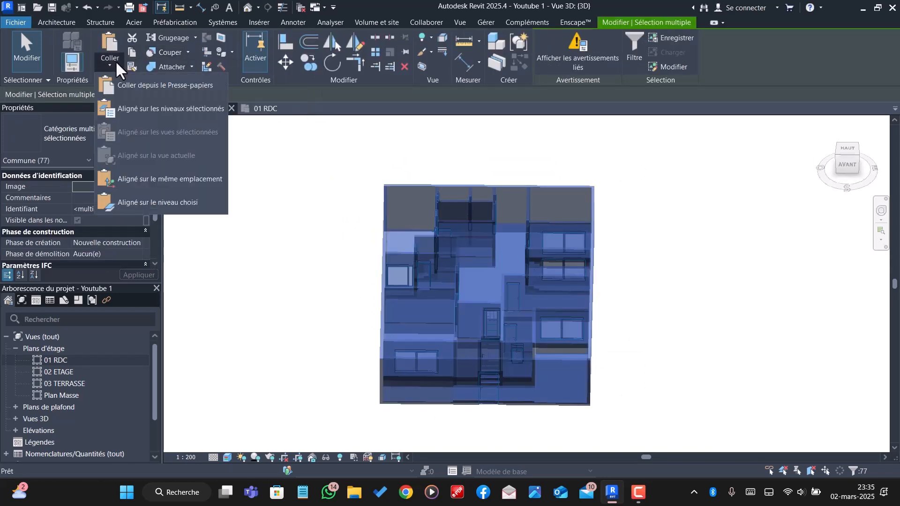
left_click(176, 107)
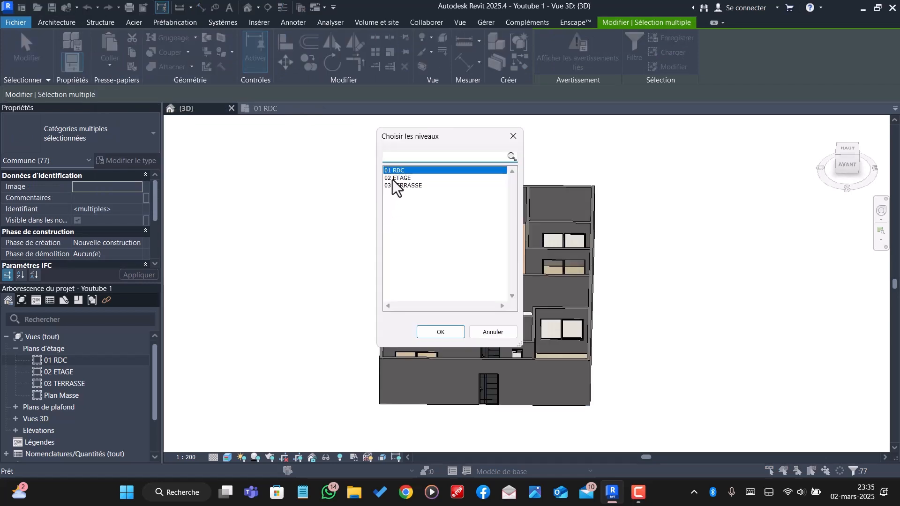
left_click(396, 178)
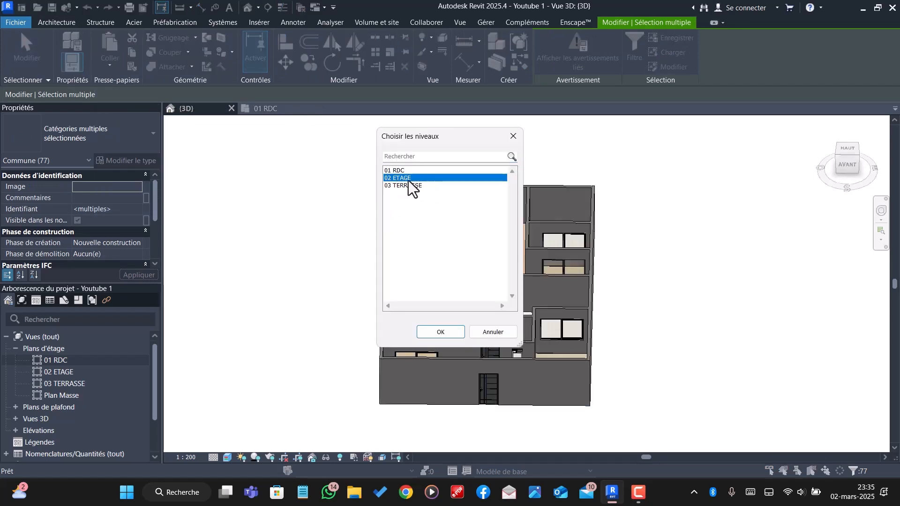
left_click(440, 332)
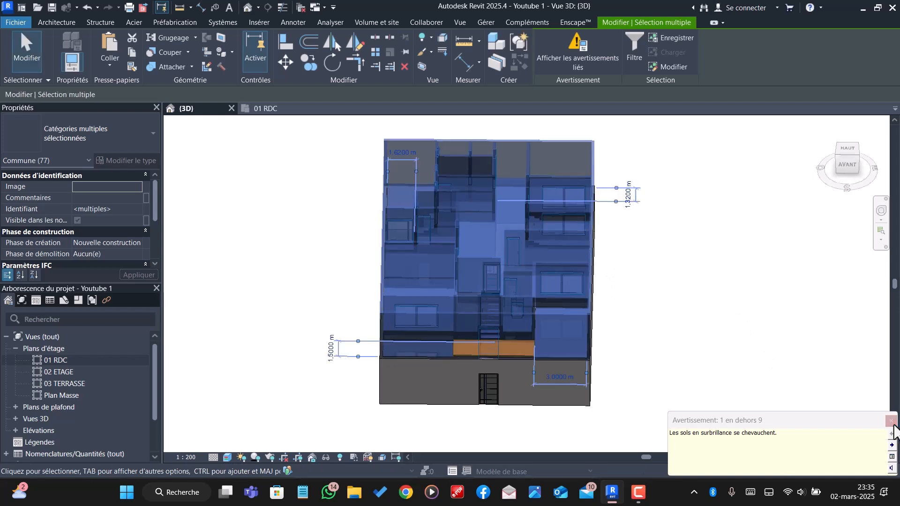
left_click(890, 420)
left_click(639, 388)
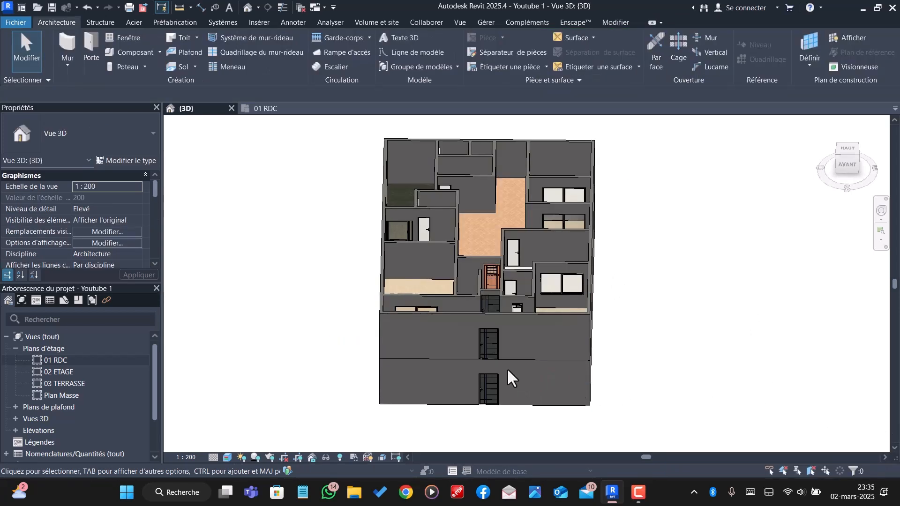
- Delete the front boundary wall and the front garden floor from the copied 02 ETAGE level
left_click(411, 314)
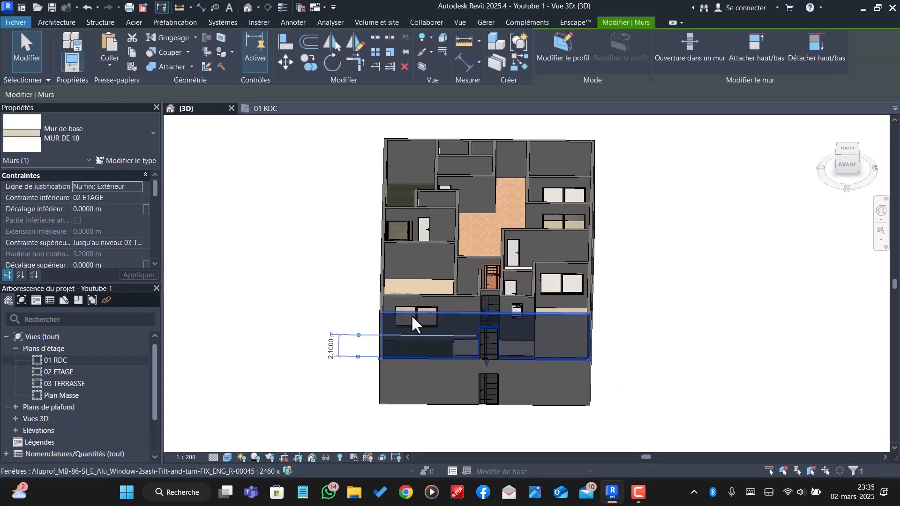
key("Delete")
scroll(473, 349, "up", 1)
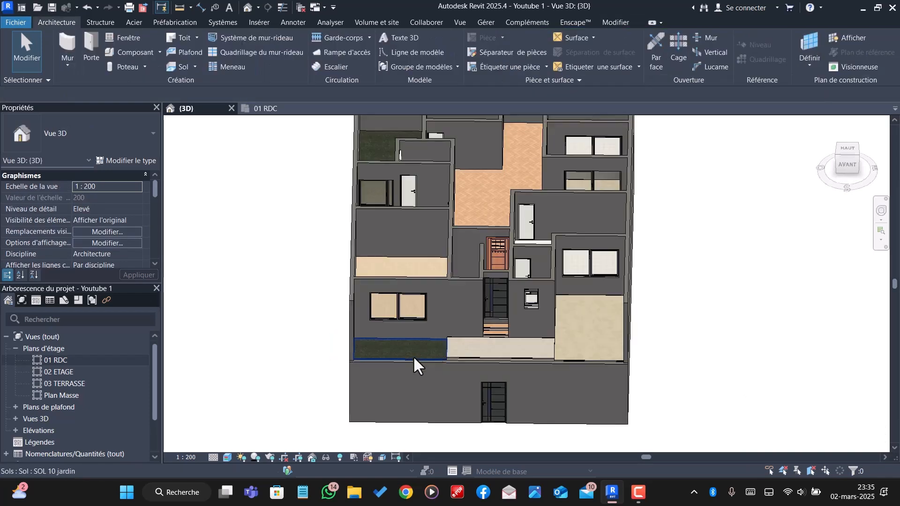
left_click(415, 359)
key("Delete")
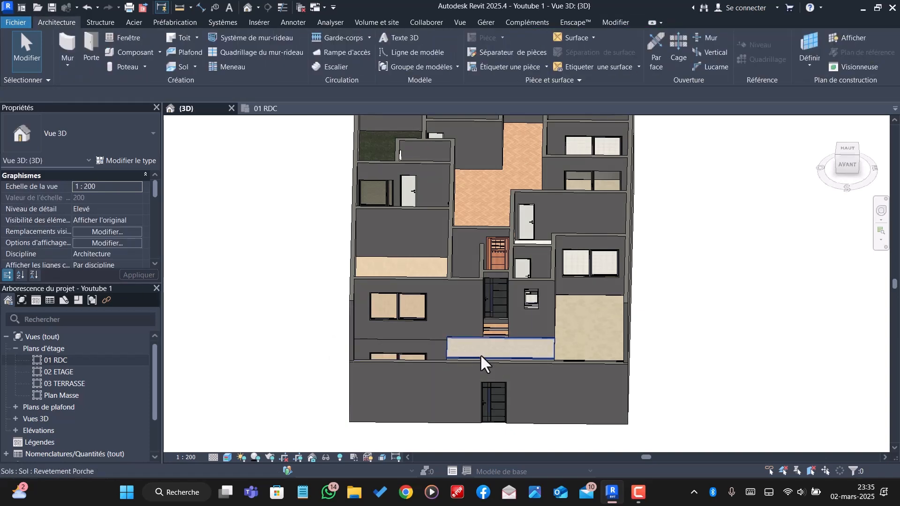
- Delete the remaining front outdoor floors of 02 ETAGE: the porch and adjoining courtyard coverings and the slabs beneath them
left_click(482, 354)
key("Escape")
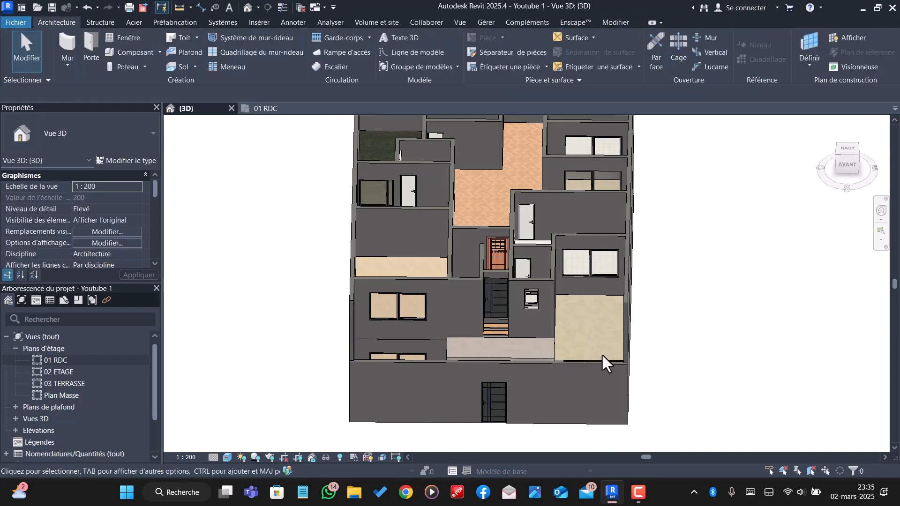
left_click(574, 356)
key("Delete")
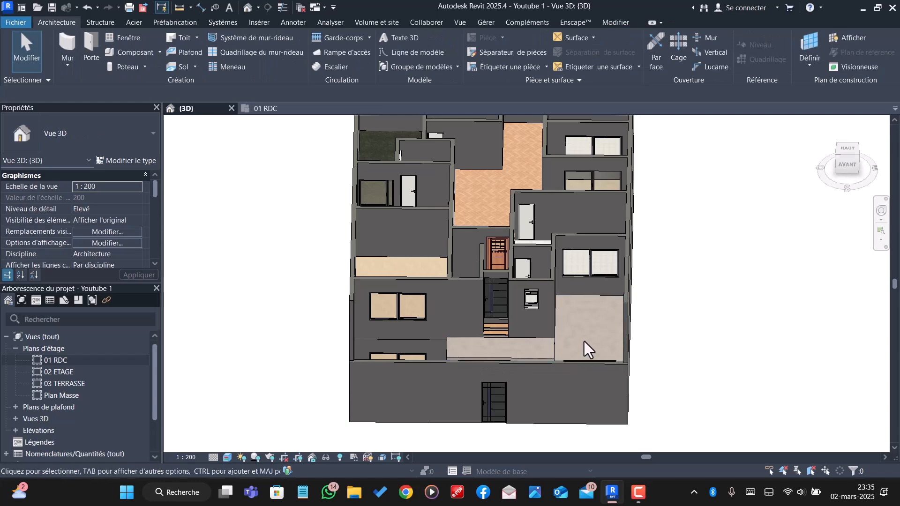
left_click(557, 356)
key("Delete")
scroll(509, 352, "up", 3)
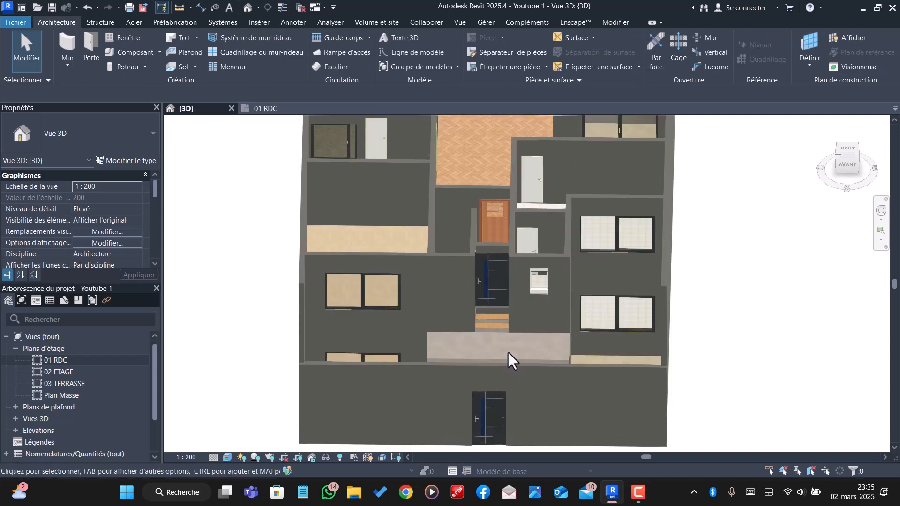
left_click(511, 354)
key("Delete")
- Delete the copied entrance steps on 02 ETAGE, both coverings and slabs, along with the 900 x 2100 mm entrance door above them
middle_click_drag(510, 361, 422, 417, "shift")
scroll(487, 334, "up", 5)
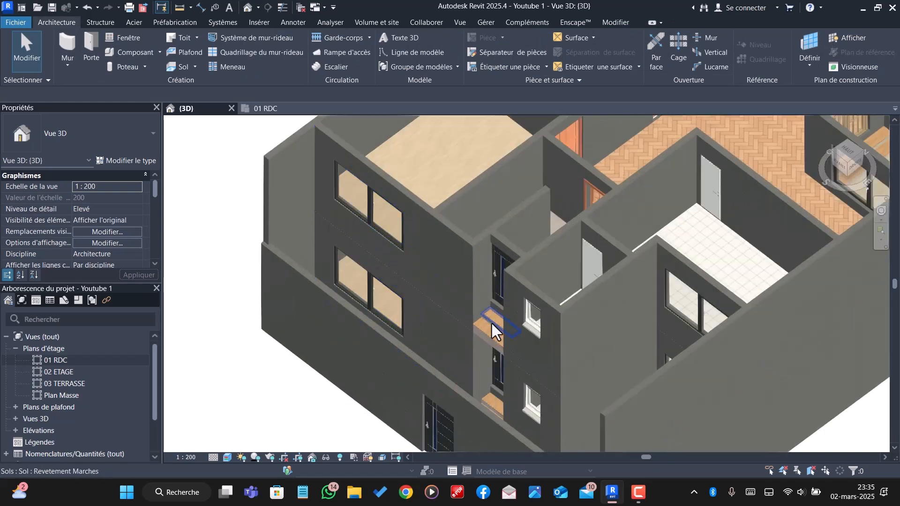
left_click(487, 332)
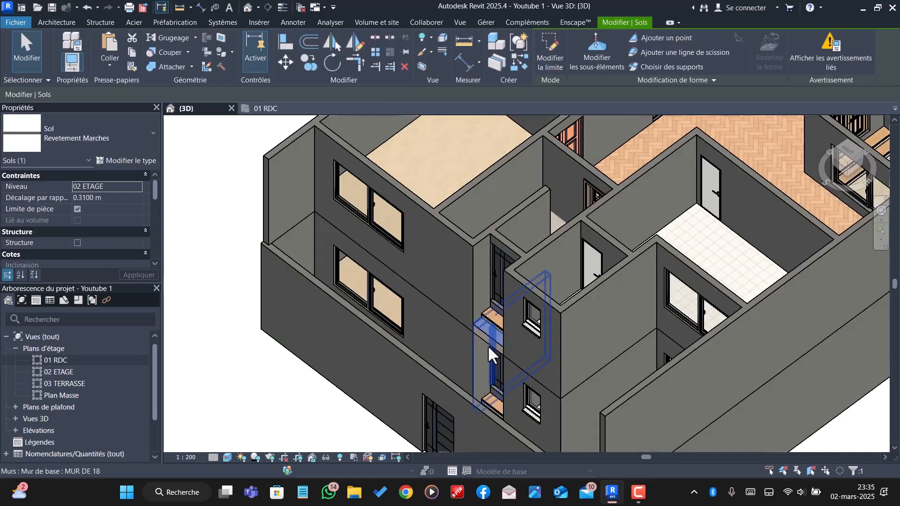
key("Escape")
scroll(487, 345, "up", 3)
middle_click_drag(487, 344, 521, 356, "shift")
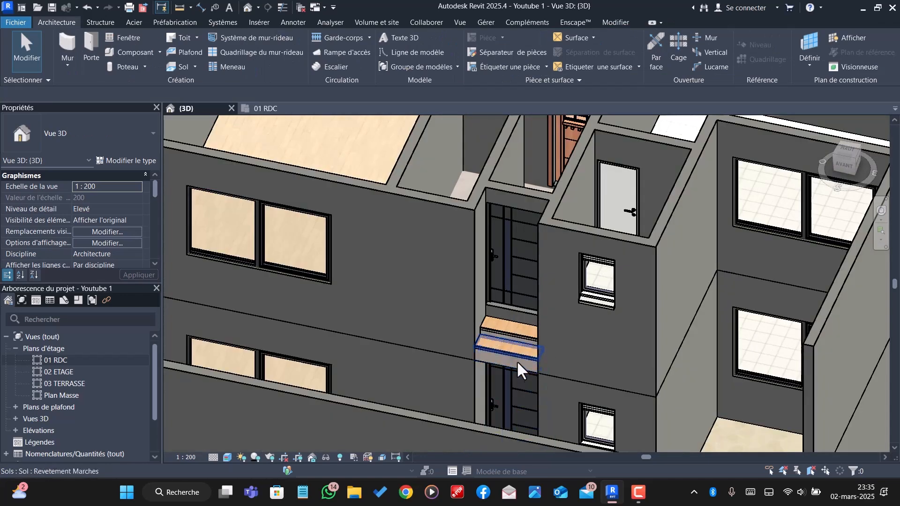
left_click(518, 354)
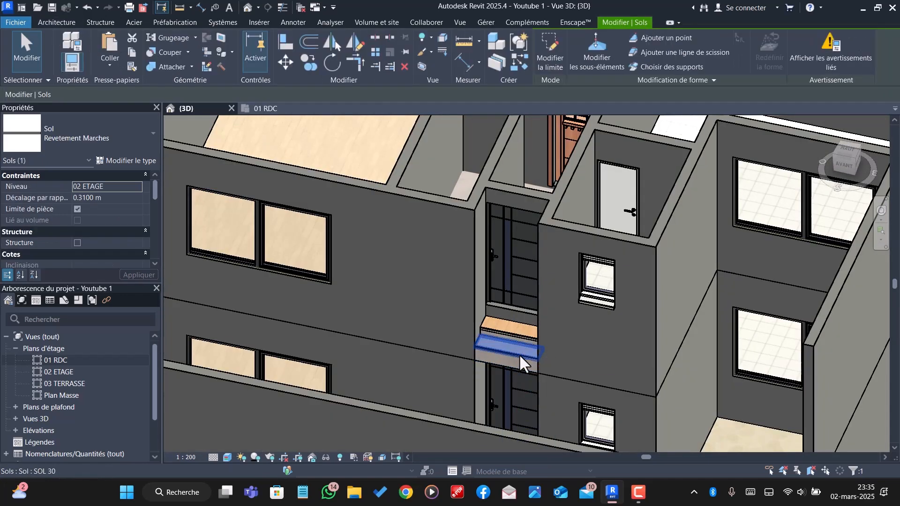
key("Escape")
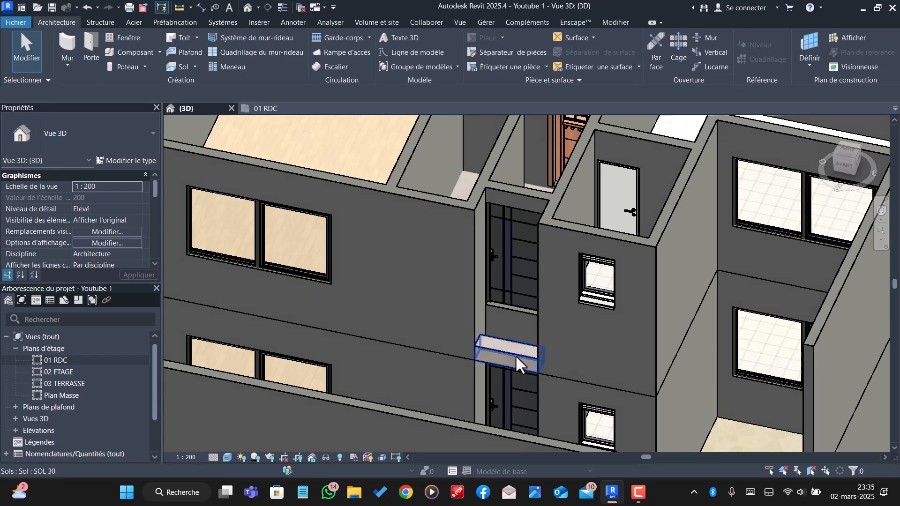
left_click(515, 355)
key("Escape")
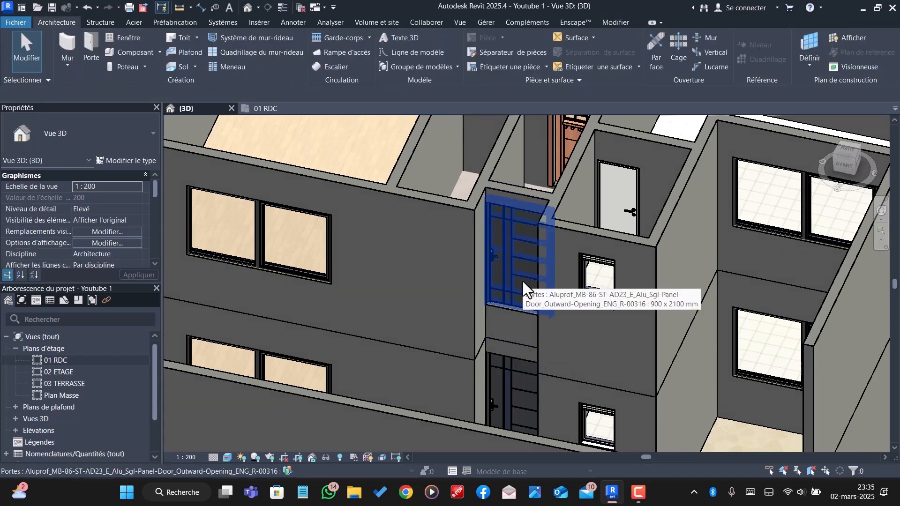
left_click(522, 281)
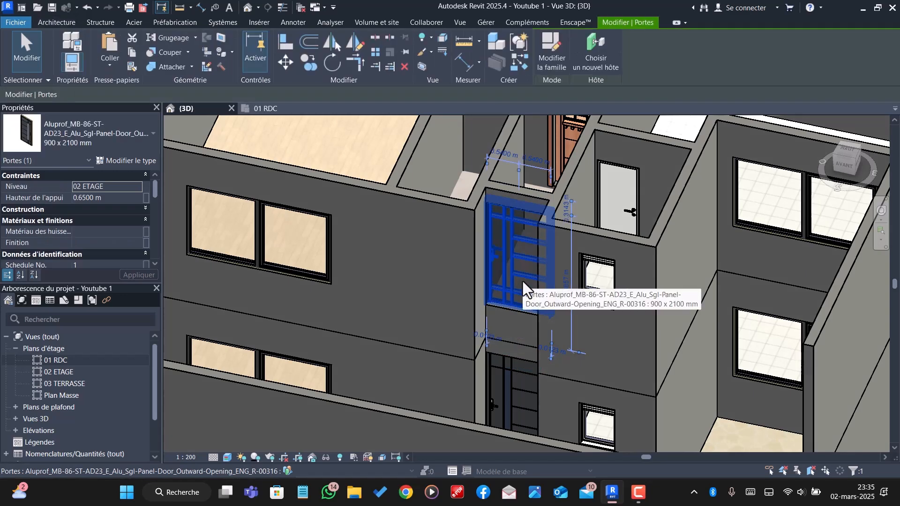
key("Escape")
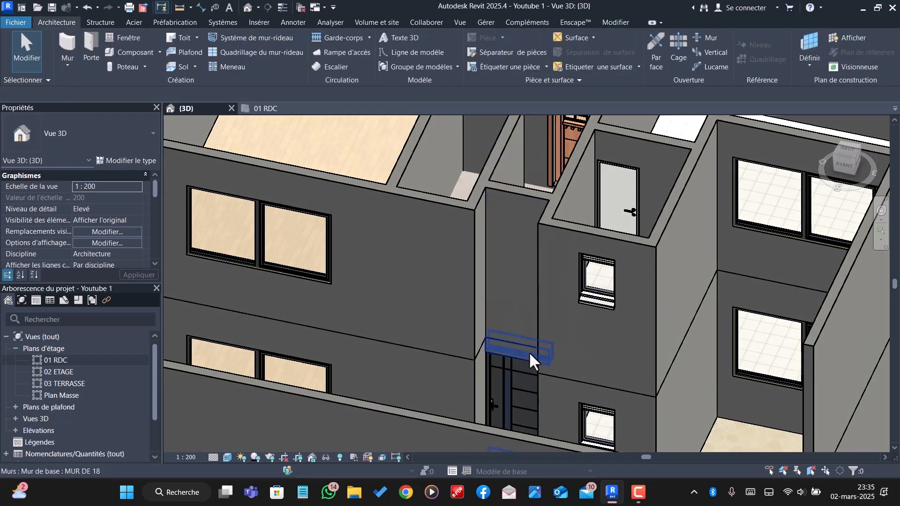
- Delete the copied rear garden grass floor from the 02 ETAGE level
scroll(528, 352, "down", 2)
scroll(513, 367, "down", 2)
middle_click_drag(514, 345, 563, 354, "shift")
scroll(568, 367, "down", 3)
scroll(527, 377, "up", 3)
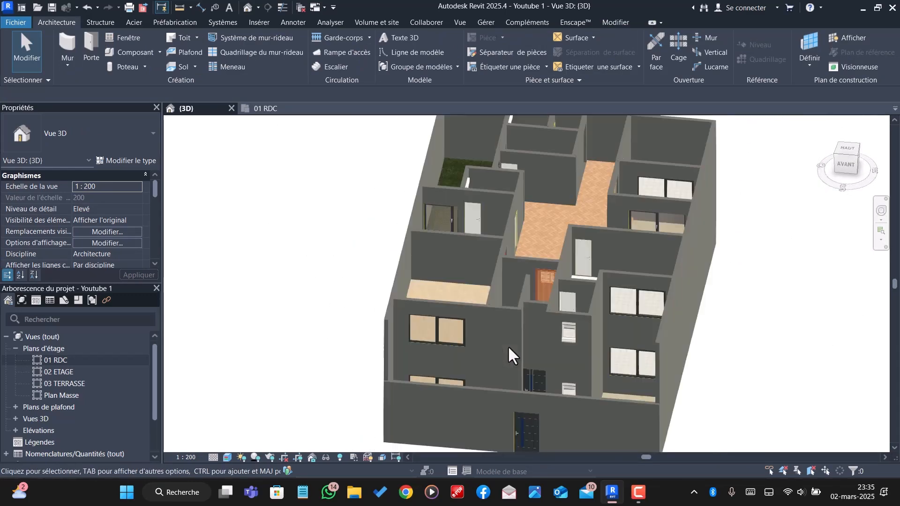
scroll(482, 398, "down", 4)
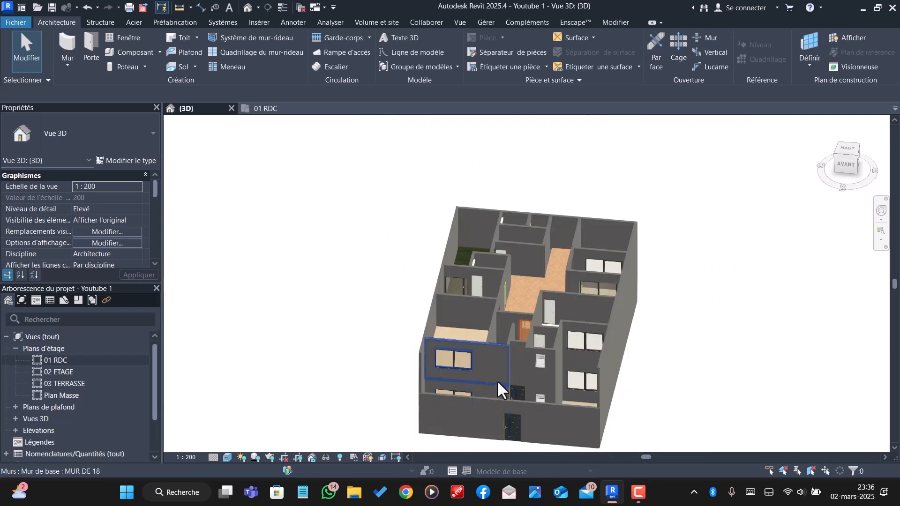
middle_click_drag(500, 376, 503, 367, "shift")
scroll(572, 291, "up", 2)
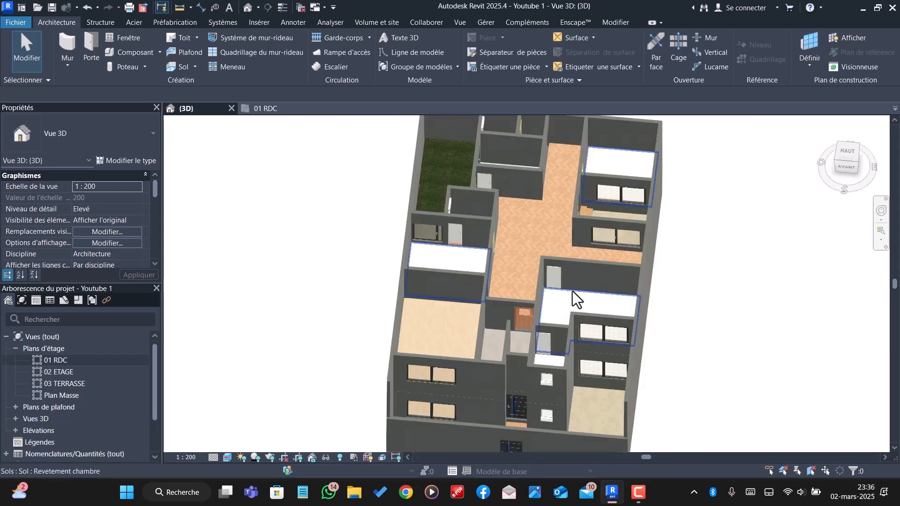
scroll(580, 406, "down", 2)
scroll(546, 296, "up", 3)
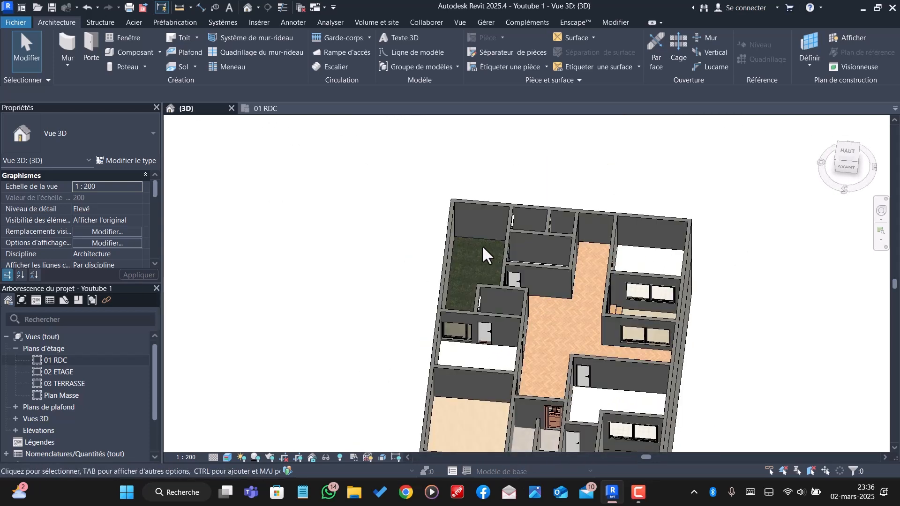
left_click(487, 248)
key("Delete")
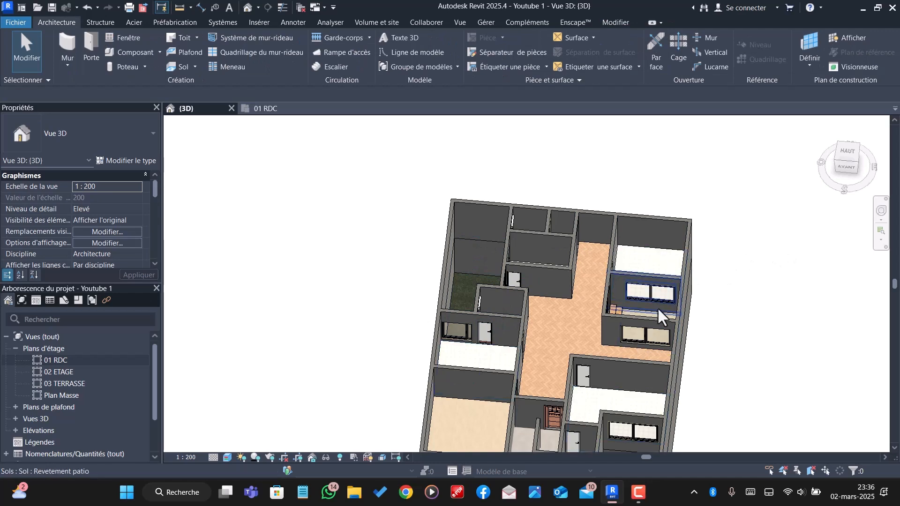
- Delete the copied patio floor on 02 ETAGE, both its covering and the slab beneath
middle_click_drag(657, 310, 620, 282, "shift")
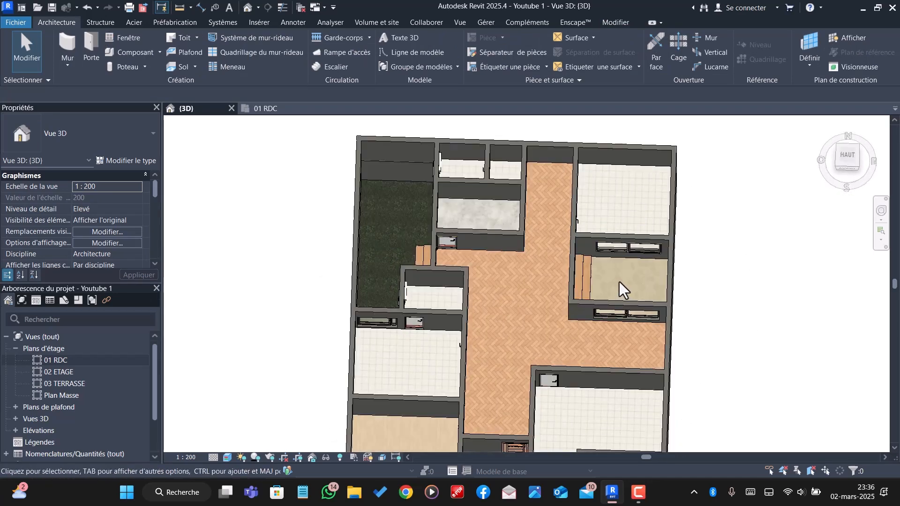
left_click(637, 262)
key("Escape")
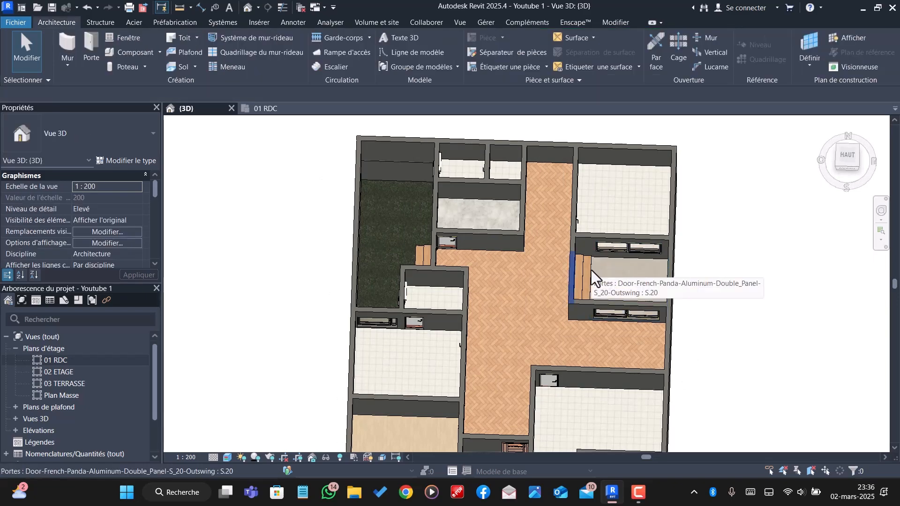
scroll(631, 281, "up", 5)
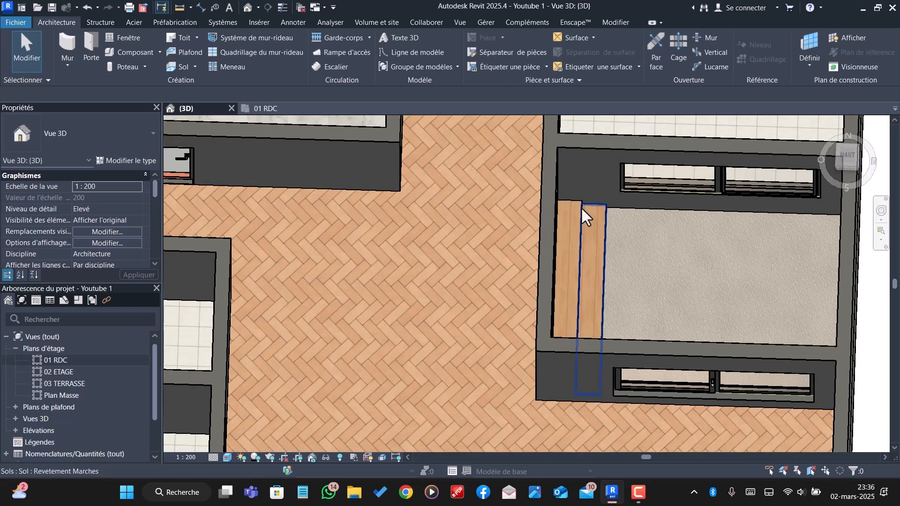
left_click(661, 213)
key("Delete")
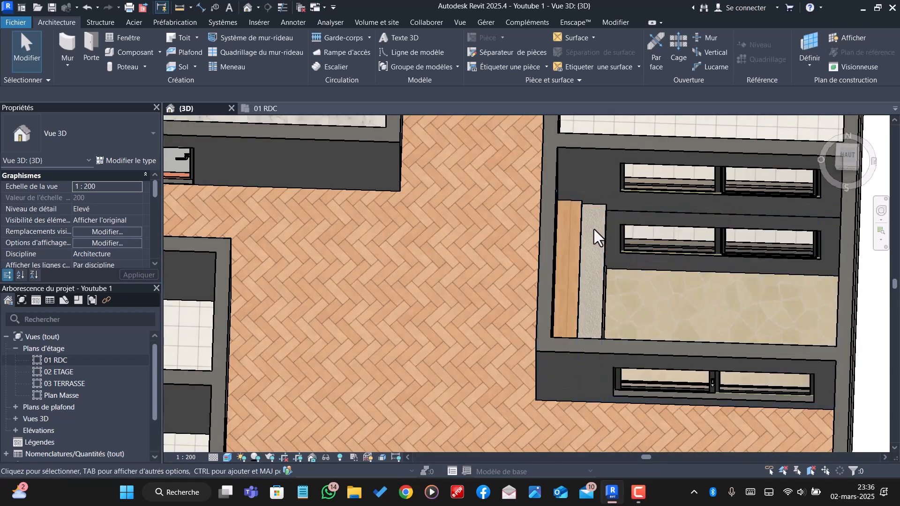
- Delete the copied patio steps on 02 ETAGE, including their wood coverings and the slabs beneath
left_click(581, 233)
key("Delete")
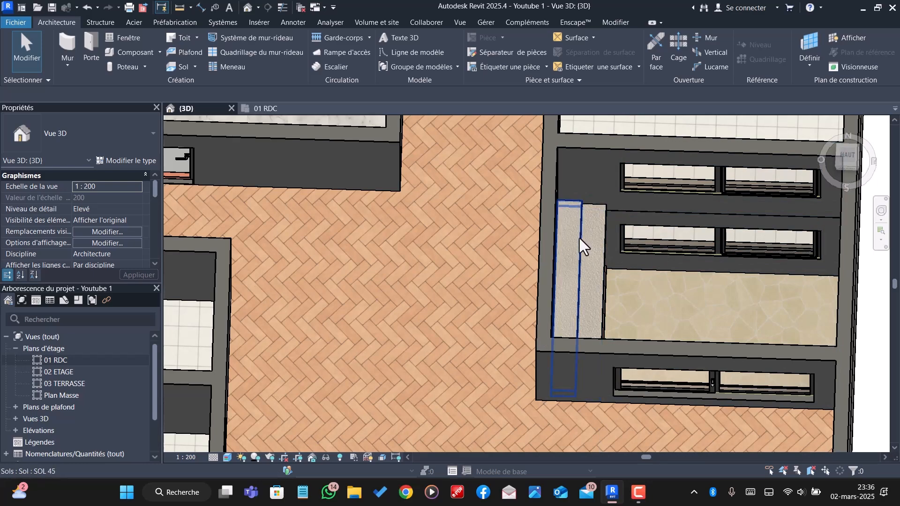
left_click(586, 238)
key("Delete")
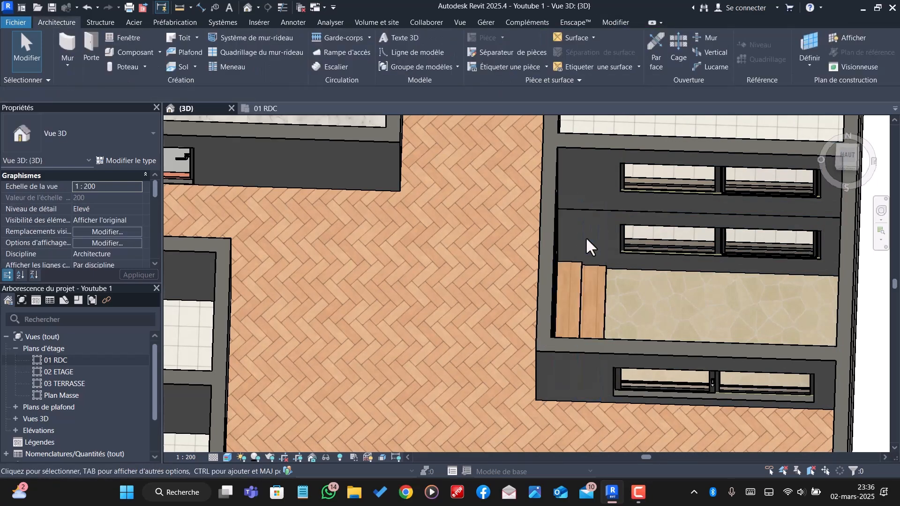
- Examine the cleared patio and the rest of 02 ETAGE in 3D for copied elements not needed upstairs
scroll(585, 237, "down", 5)
middle_click_drag(667, 258, 706, 188, "shift")
scroll(614, 250, "up", 3)
middle_click_drag(615, 251, 588, 327, "shift")
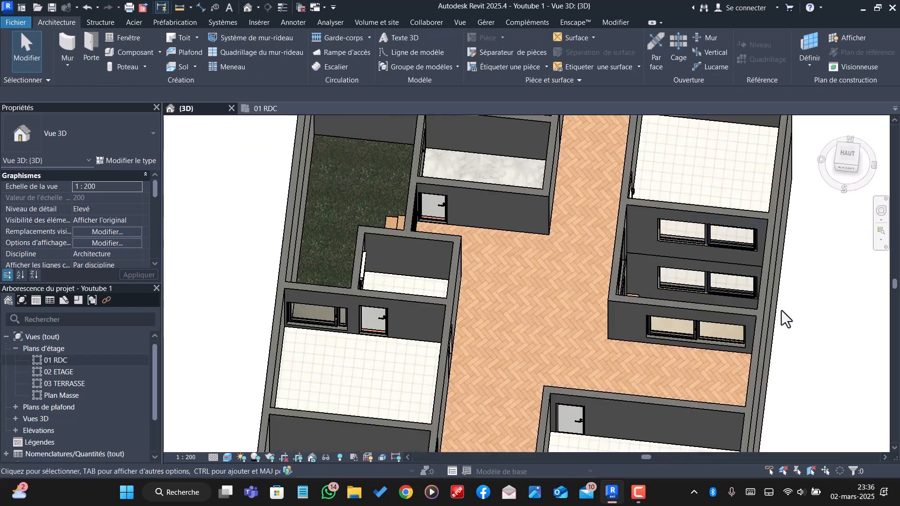
scroll(732, 275, "down", 2)
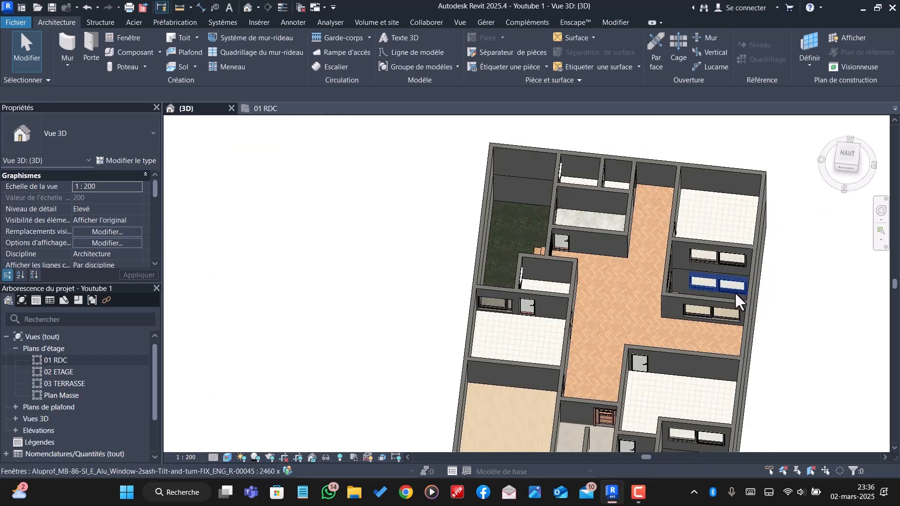
scroll(737, 266, "up", 2)
scroll(738, 286, "down", 3)
scroll(589, 226, "up", 3)
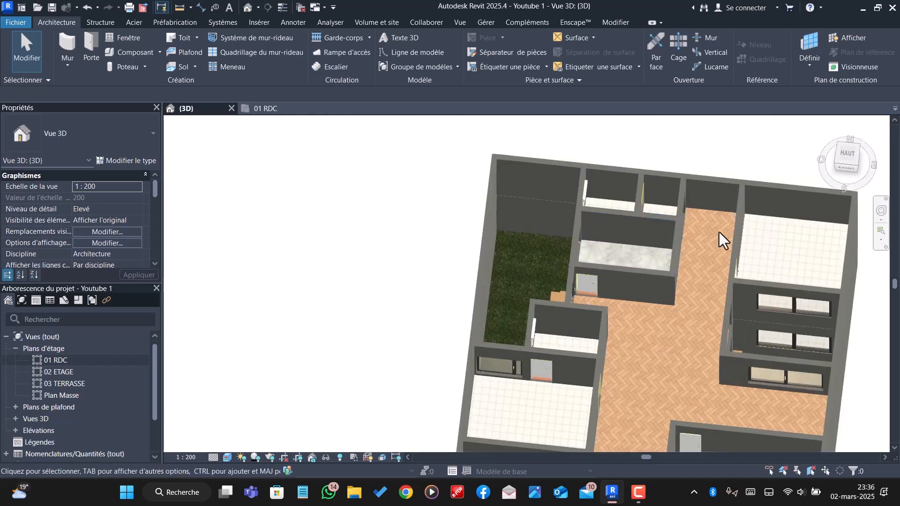
scroll(597, 227, "down", 2)
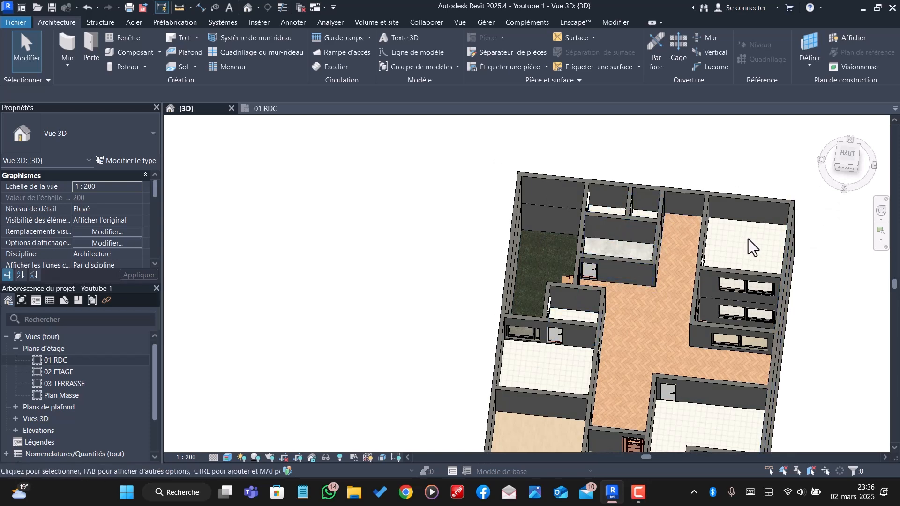
scroll(748, 239, "down", 4)
scroll(656, 234, "up", 2)
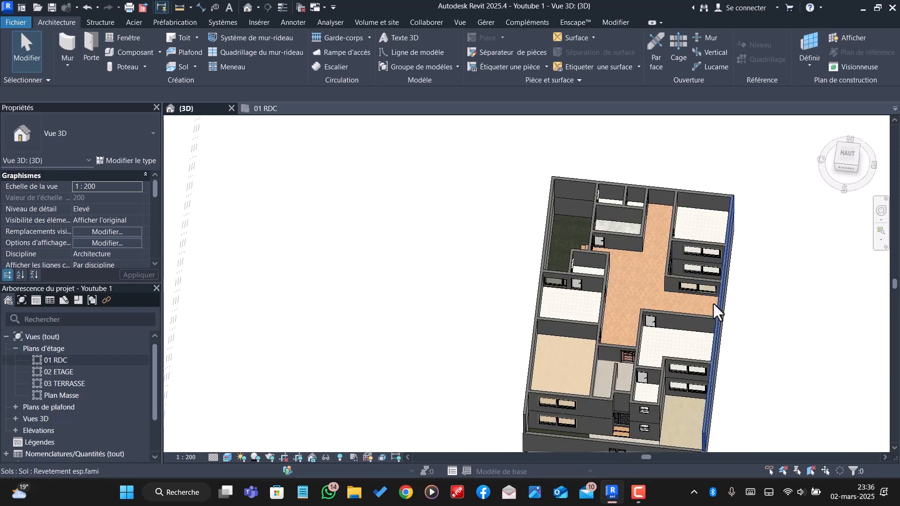
scroll(656, 331, "down", 1)
scroll(634, 335, "up", 4)
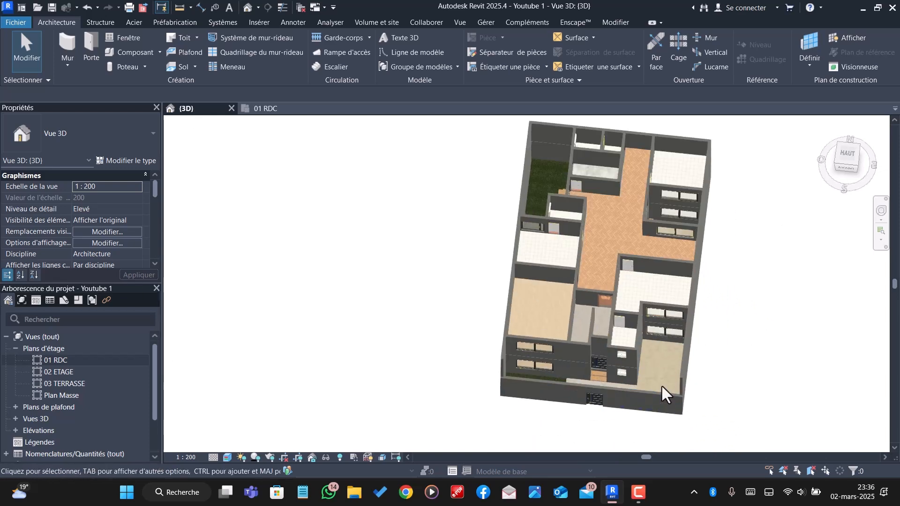
scroll(634, 379, "down", 1)
scroll(651, 370, "down", 2)
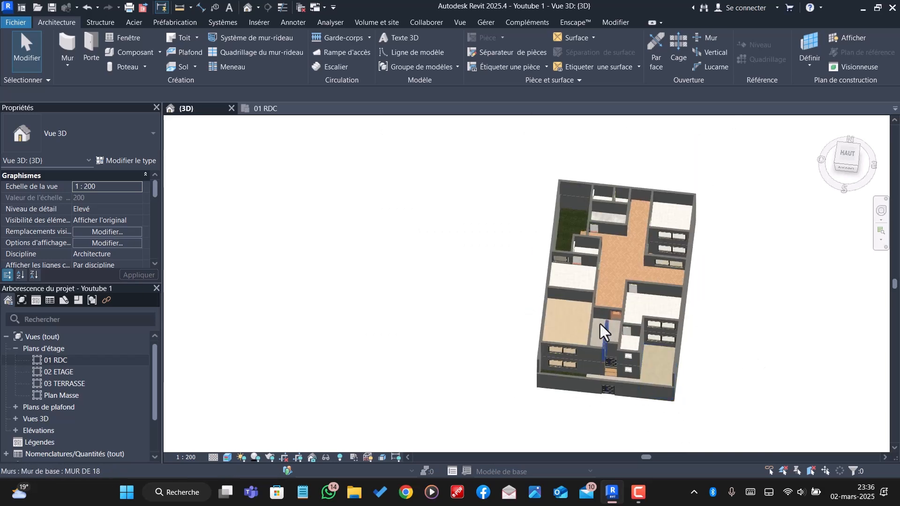
scroll(634, 325, "up", 2)
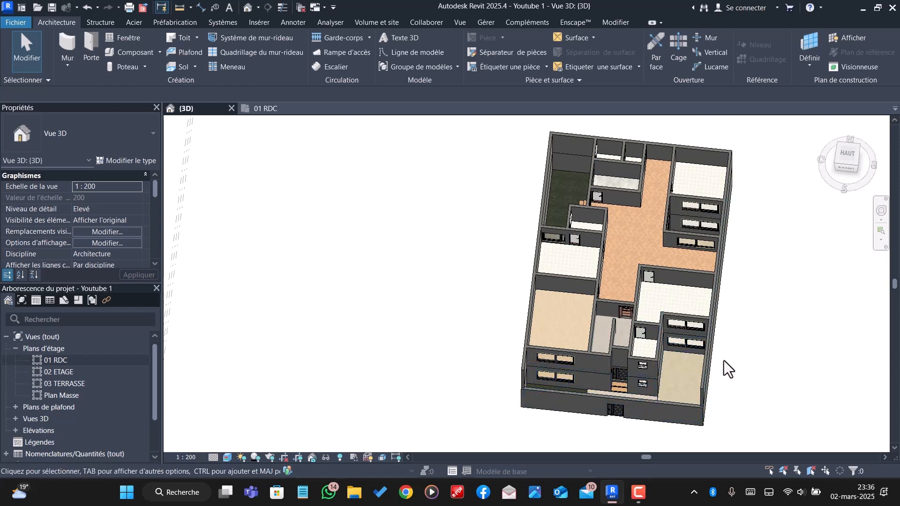
- In the 02 ETAGE plan, split the exterior wall alongside the patio at its two cross walls and delete the segment between them
left_click(263, 109)
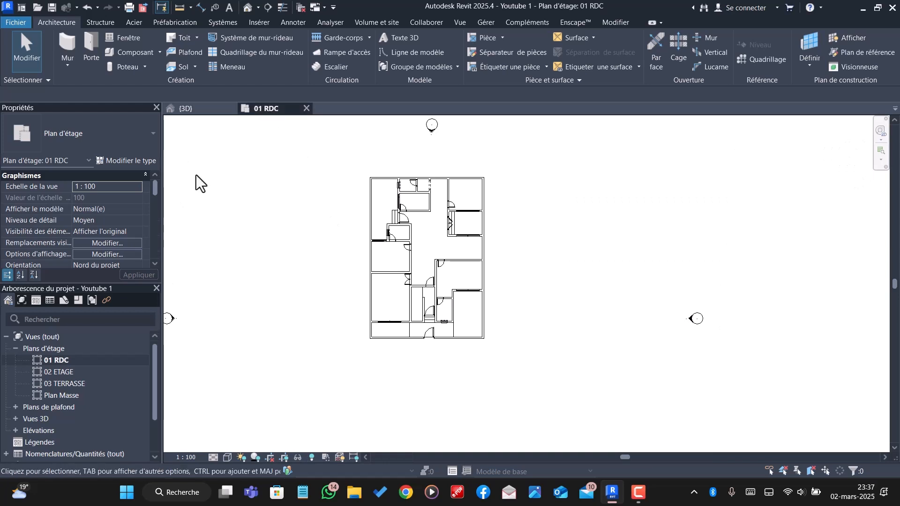
double_click(60, 372)
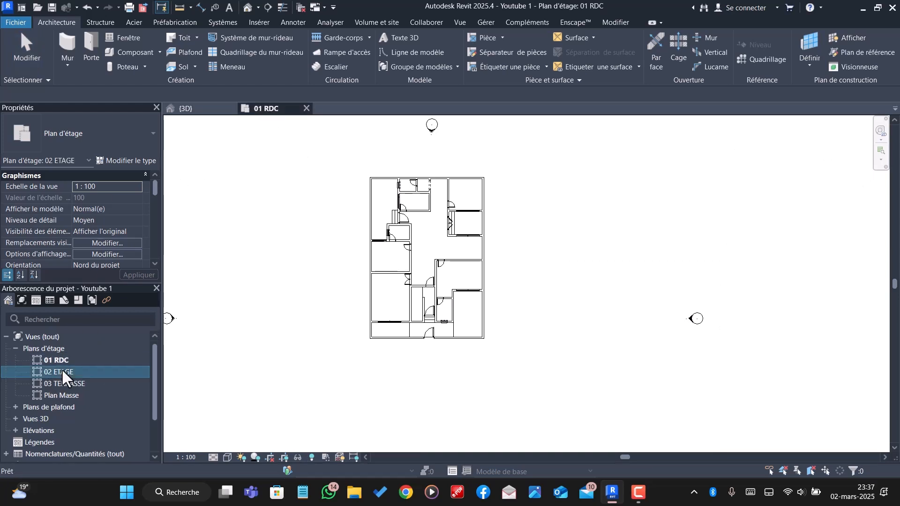
scroll(469, 293, "up", 4)
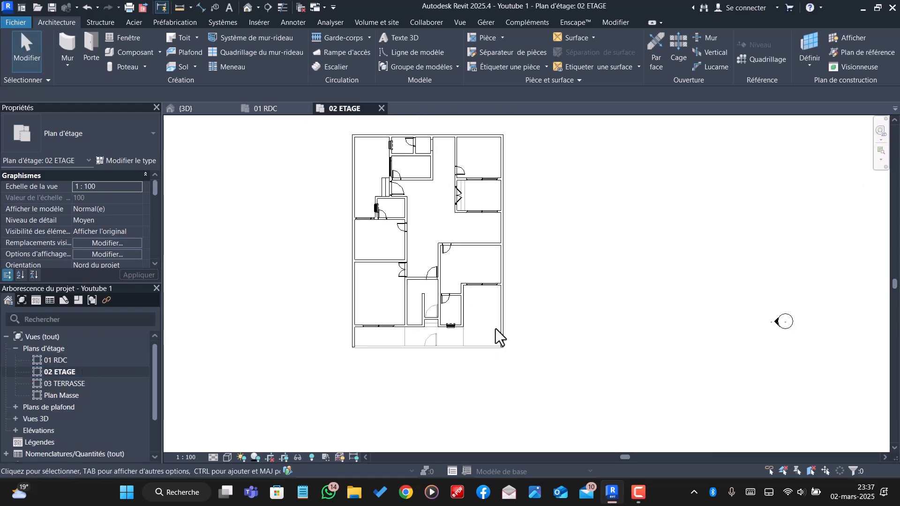
scroll(506, 167, "up", 3)
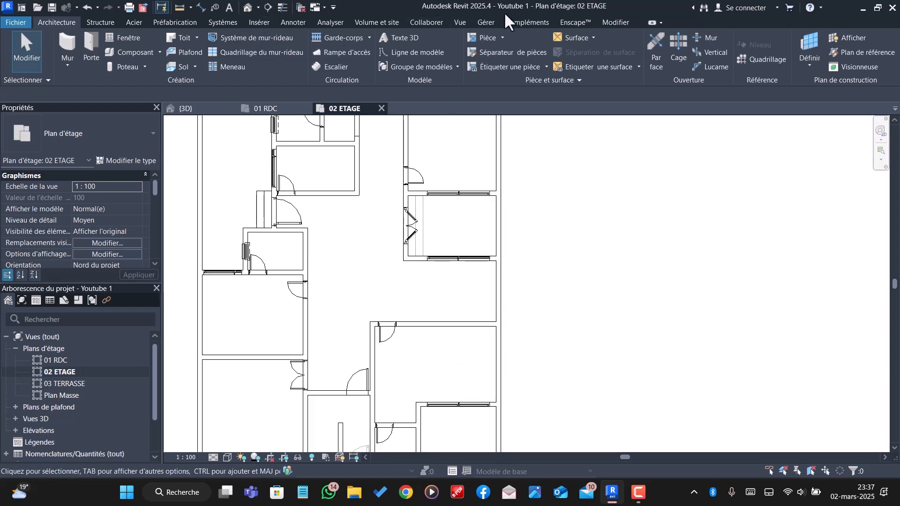
left_click(623, 22)
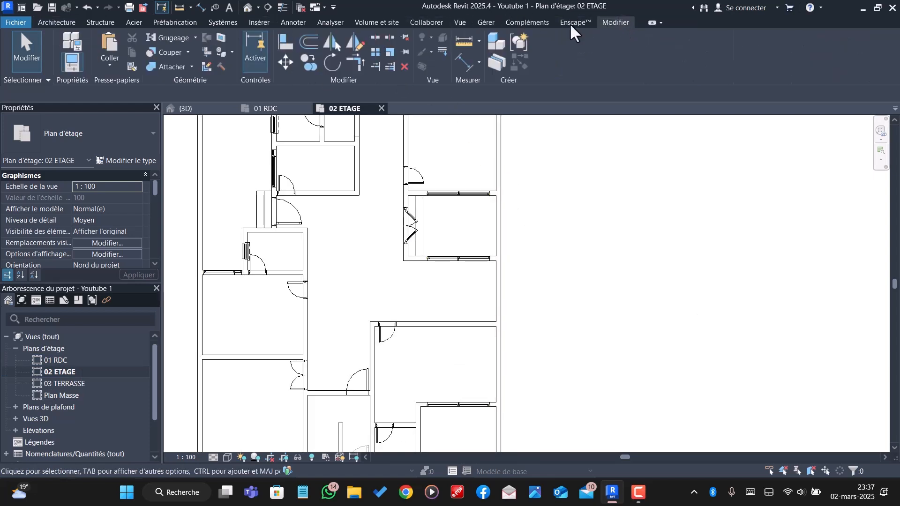
left_click(374, 37)
scroll(503, 222, "up", 4)
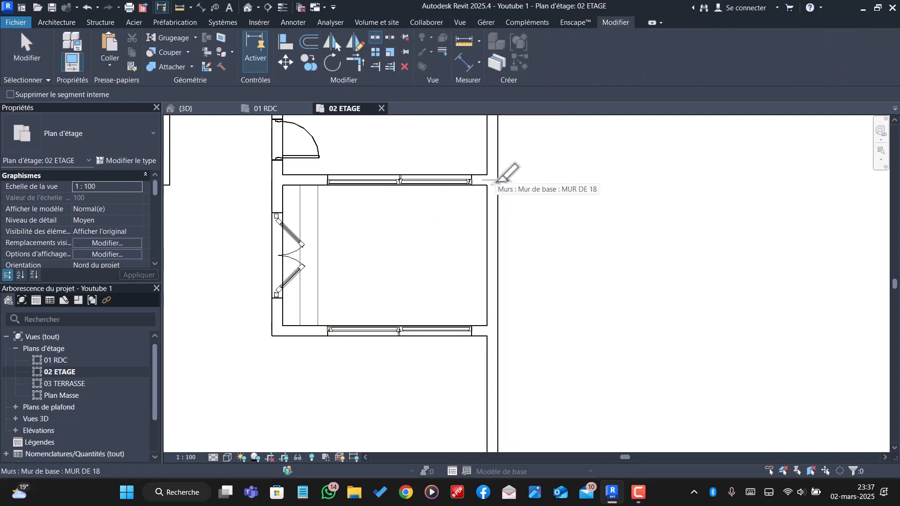
left_click(495, 180)
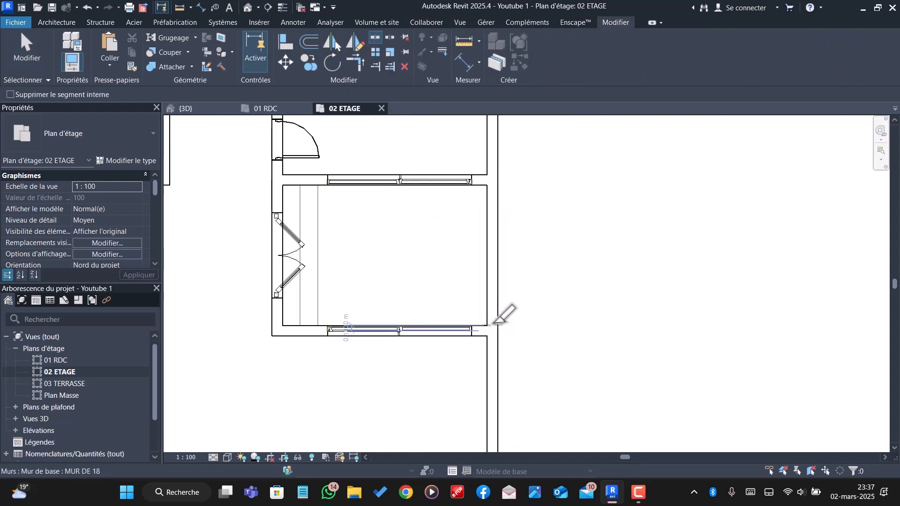
left_click(494, 328)
key("Escape")
left_click(487, 280)
key("Delete")
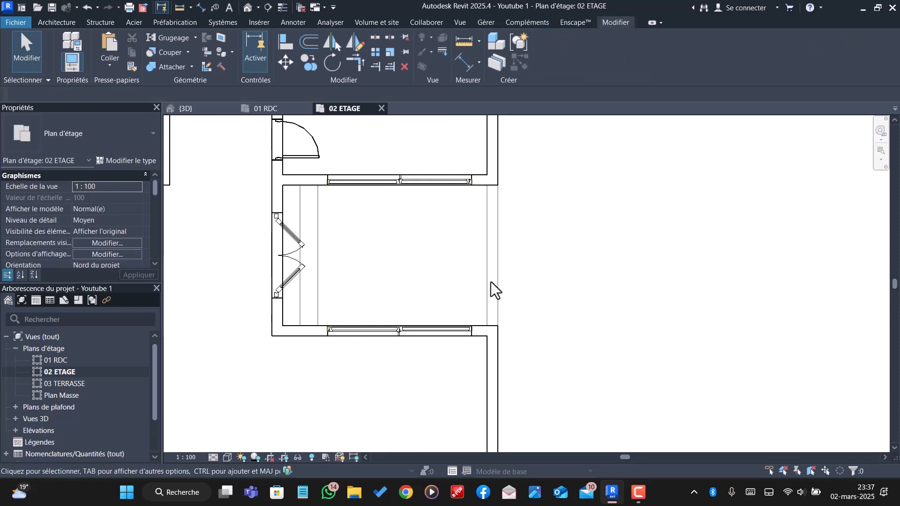
- Delete the double-panel French door between the hall and the patio on 02 ETAGE in the 3D view
left_click(194, 110)
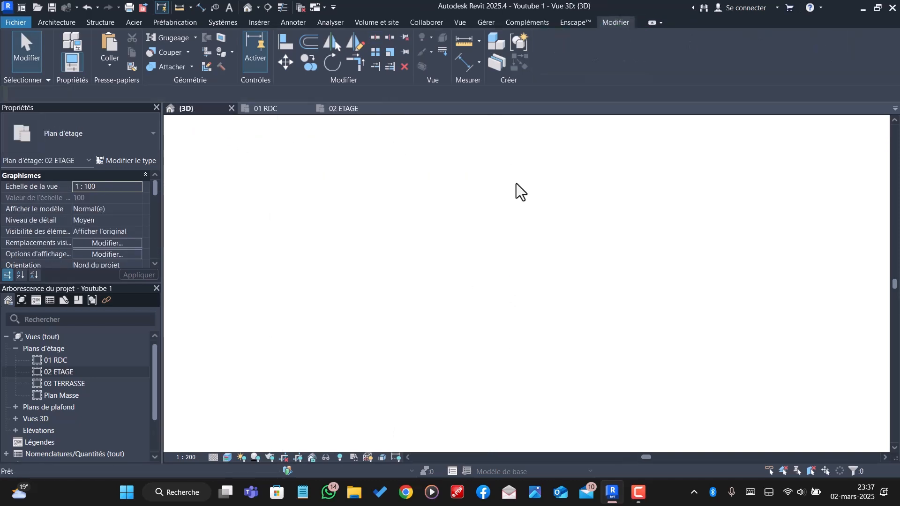
middle_click_drag(746, 248, 790, 255, "shift")
scroll(792, 286, "up", 3)
middle_click_drag(794, 315, 635, 266, "shift")
scroll(675, 281, "down", 3)
scroll(722, 299, "up", 3)
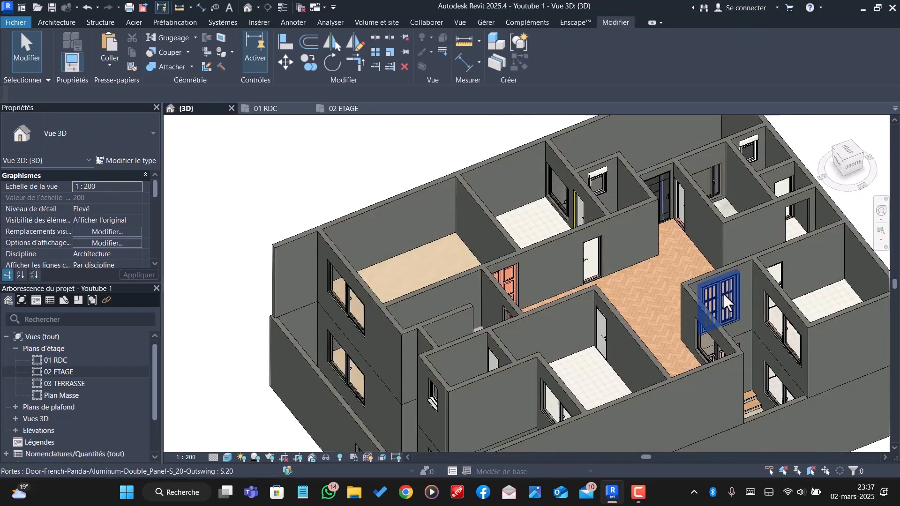
left_click(723, 294)
key("Escape")
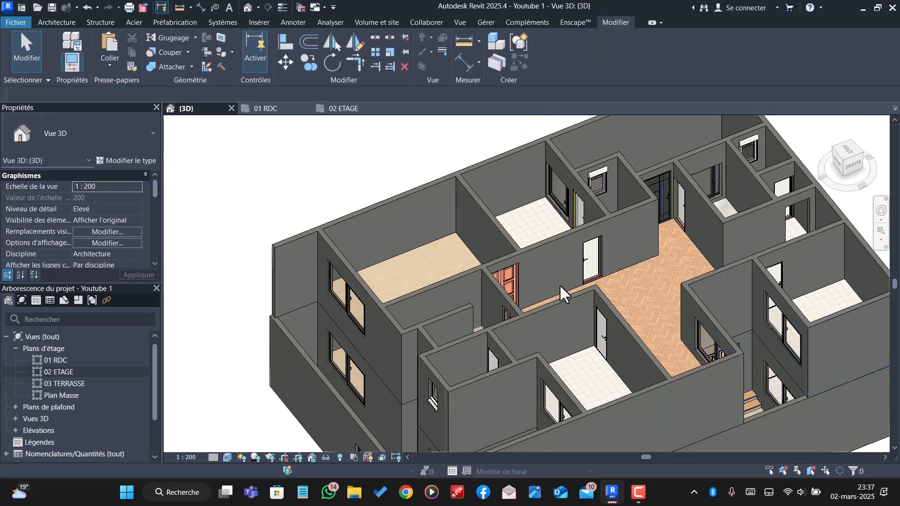
- Examine the street-facing side of the building in 3D and the matching end of the 02 ETAGE plan
scroll(559, 284, "down", 3)
middle_click_drag(530, 284, 459, 321, "shift")
scroll(516, 285, "up", 4)
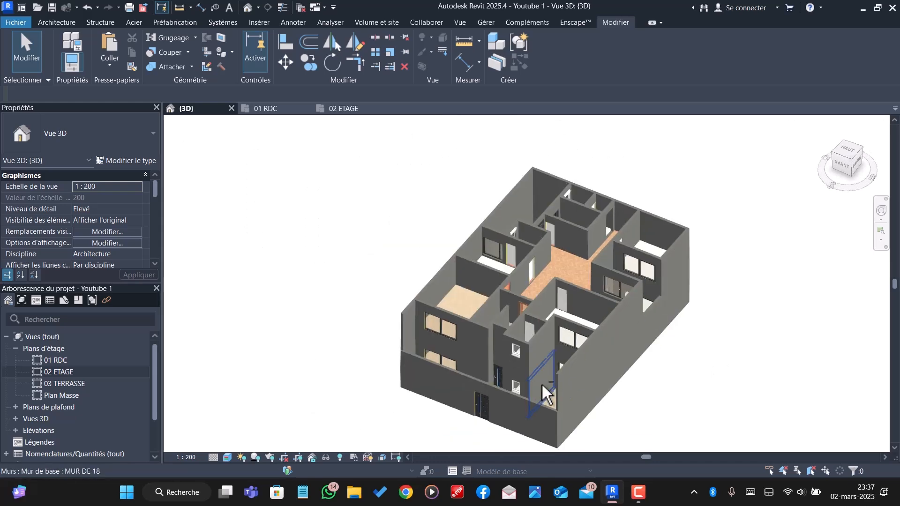
middle_click_drag(542, 388, 605, 365, "shift")
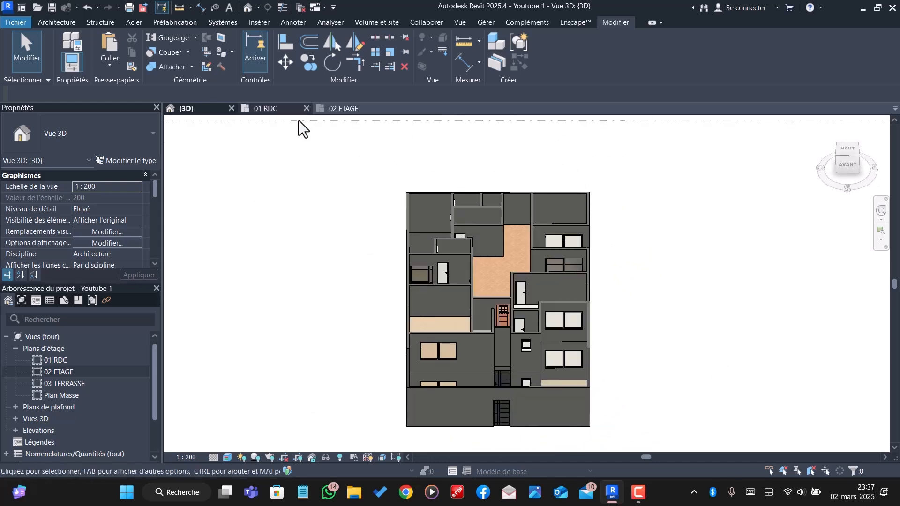
left_click(356, 109)
scroll(463, 268, "down", 5)
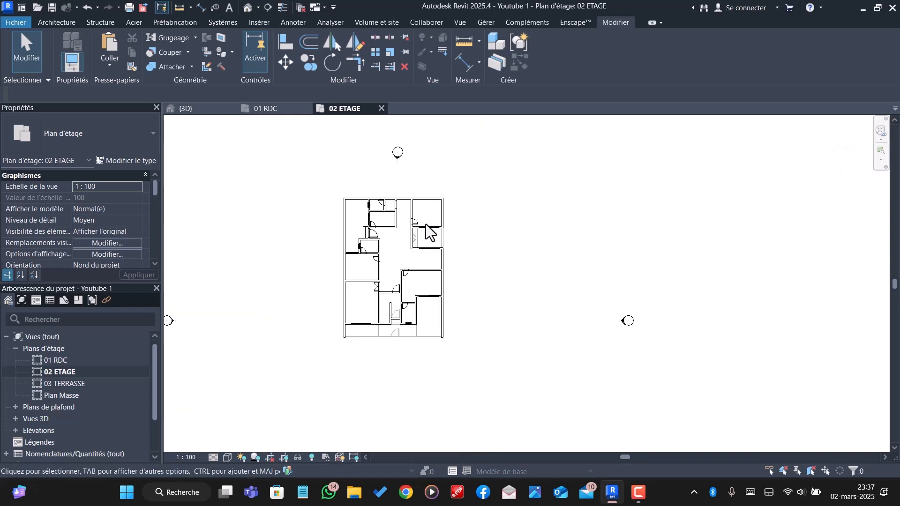
scroll(420, 323, "up", 4)
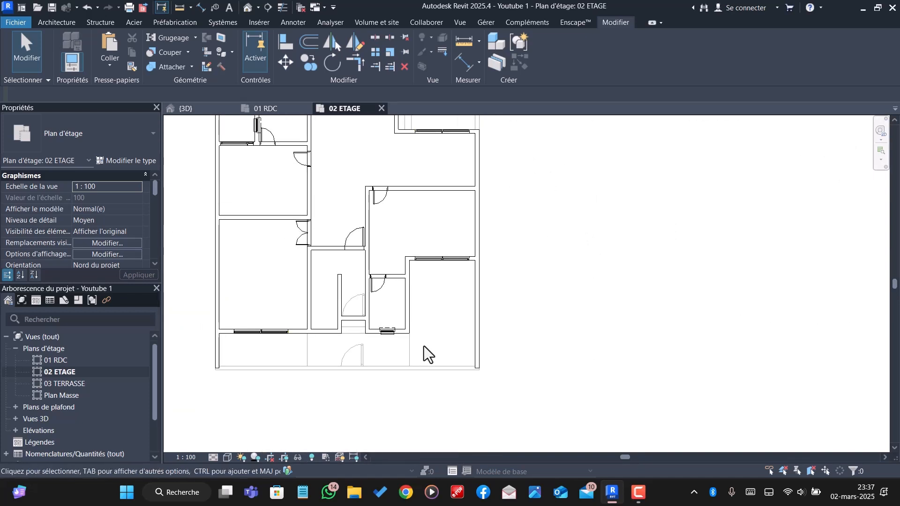
- Draw detail lines on 02 ETAGE from the stairwell wall's front corner 1.5 m to the inner frontage line, and 5 m along it to the exterior wall
key("d")
key("l")
scroll(469, 319, "up", 2)
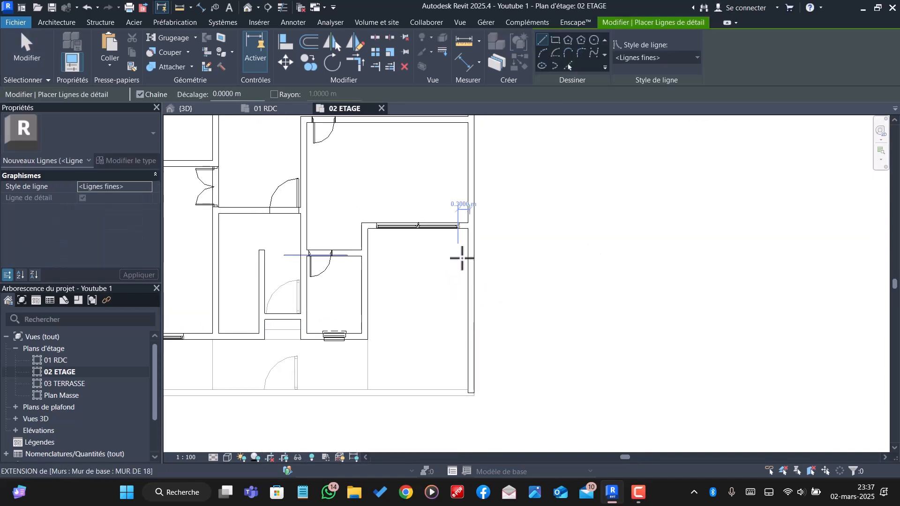
scroll(462, 257, "down", 3)
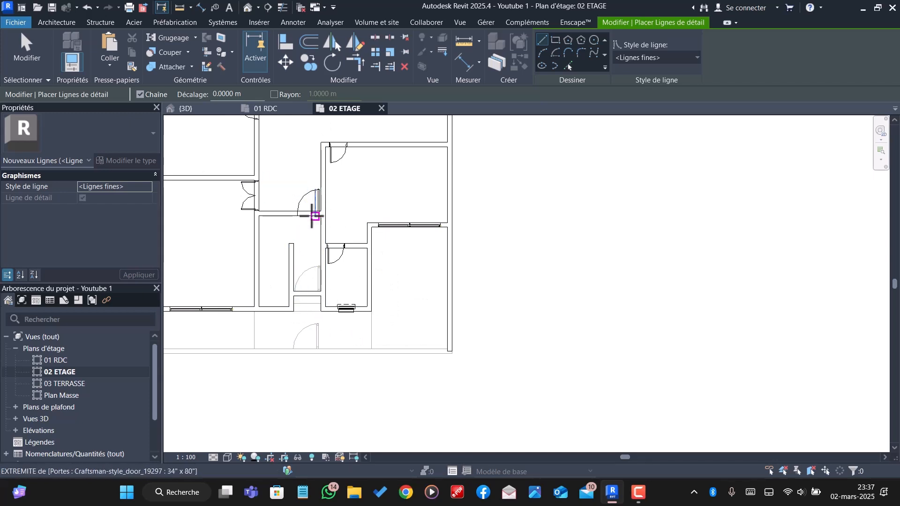
scroll(338, 337, "up", 3)
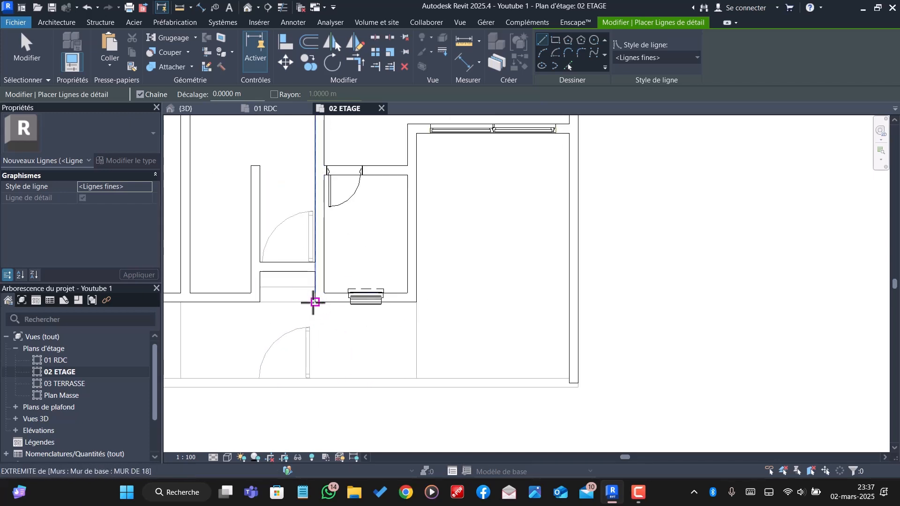
left_click(314, 302)
left_click(314, 378)
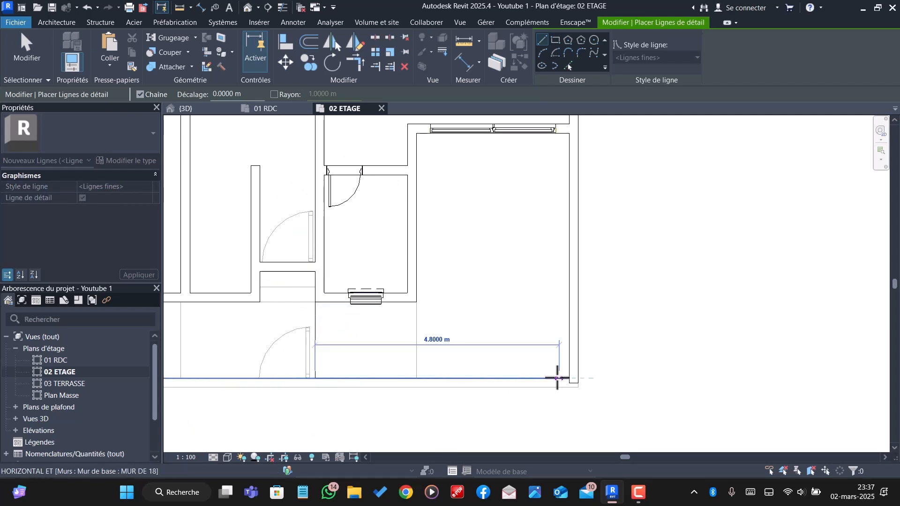
left_click(570, 378)
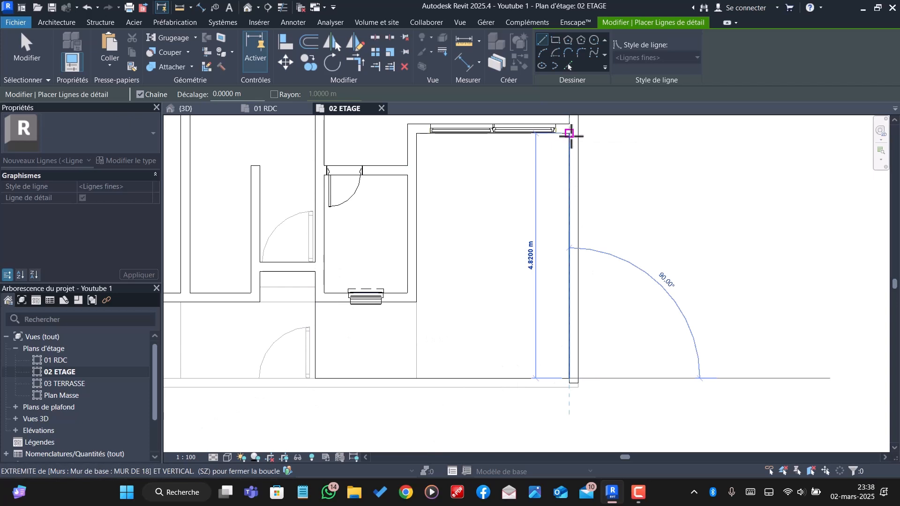
- Continue the detail-line outline 4.82 m up the exterior wall, 3 m along the window wall and back down to the small room's outer corner
left_click(570, 134)
left_click(416, 133)
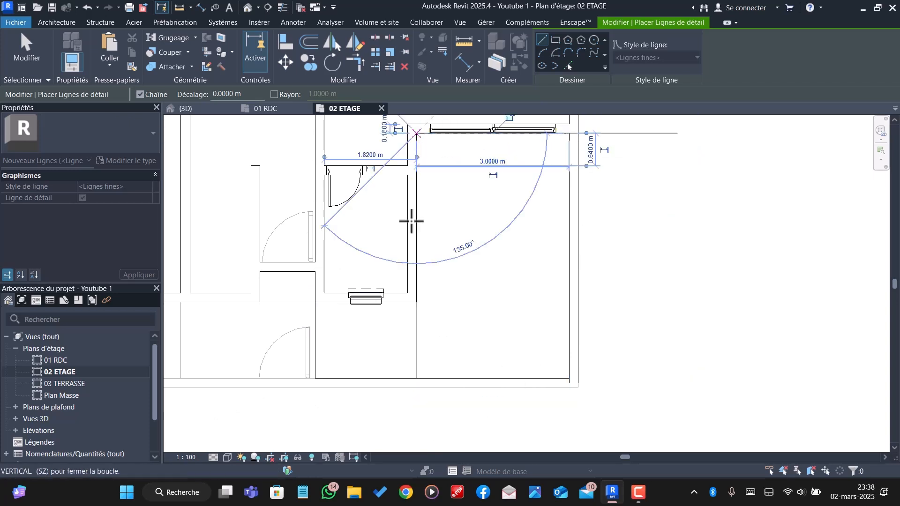
left_click(416, 302)
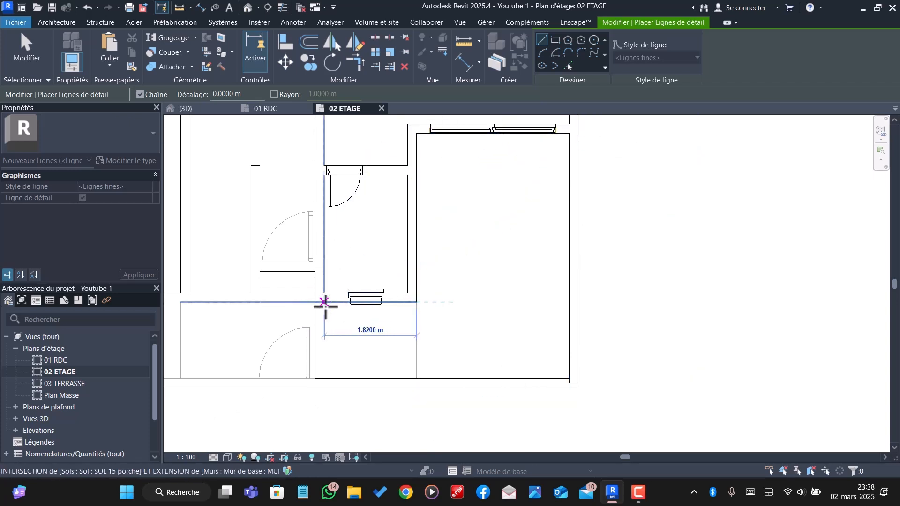
key("Escape")
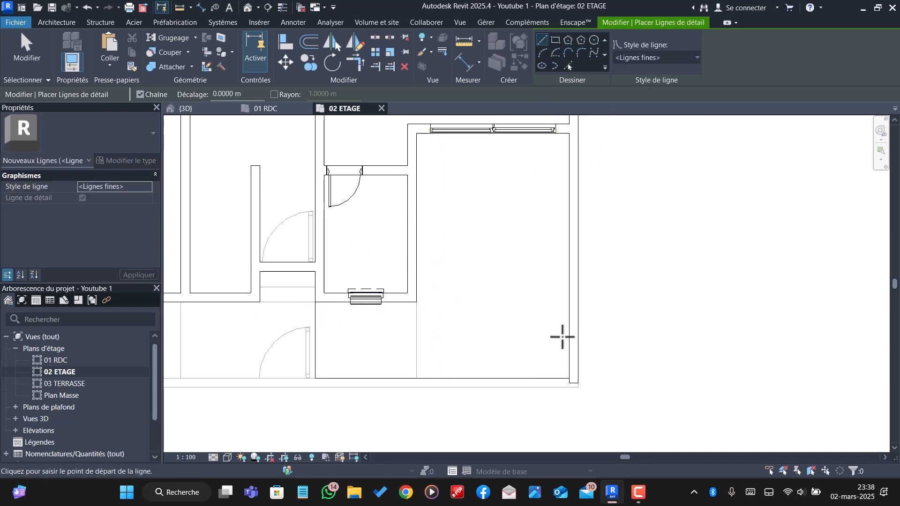
scroll(555, 334, "down", 4)
key("Escape")
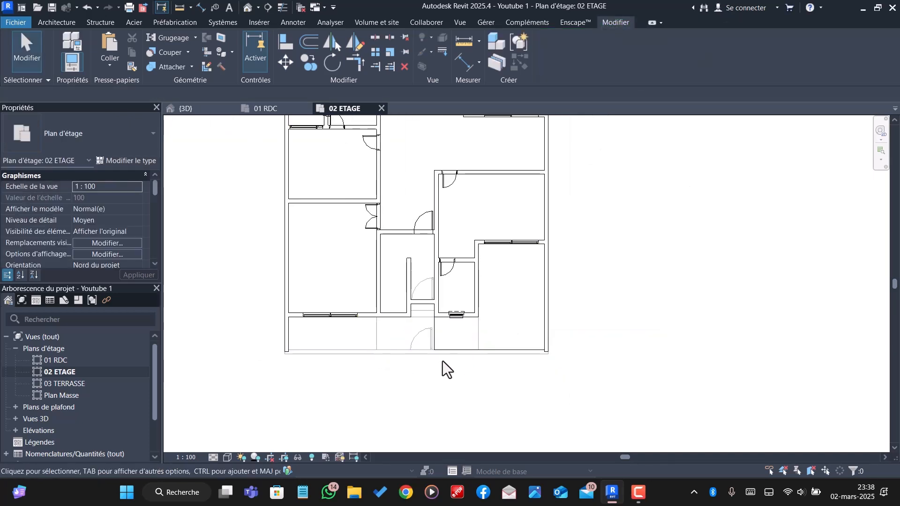
- Extend the two stairwell side walls on 02 ETAGE to the inner line of the frontage wall with Trim/Extend Single Element
left_click(375, 285)
scroll(387, 333, "up", 3)
scroll(394, 331, "down", 2)
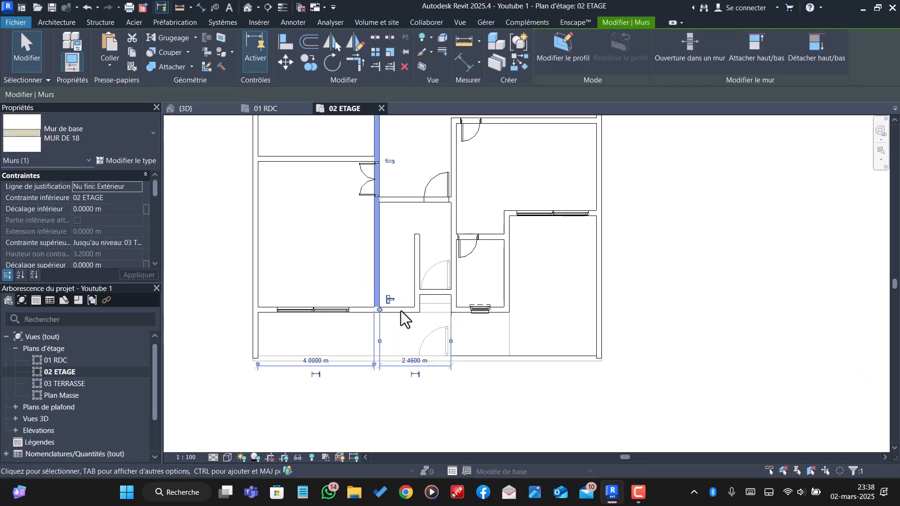
scroll(383, 308, "down", 1)
key("Escape")
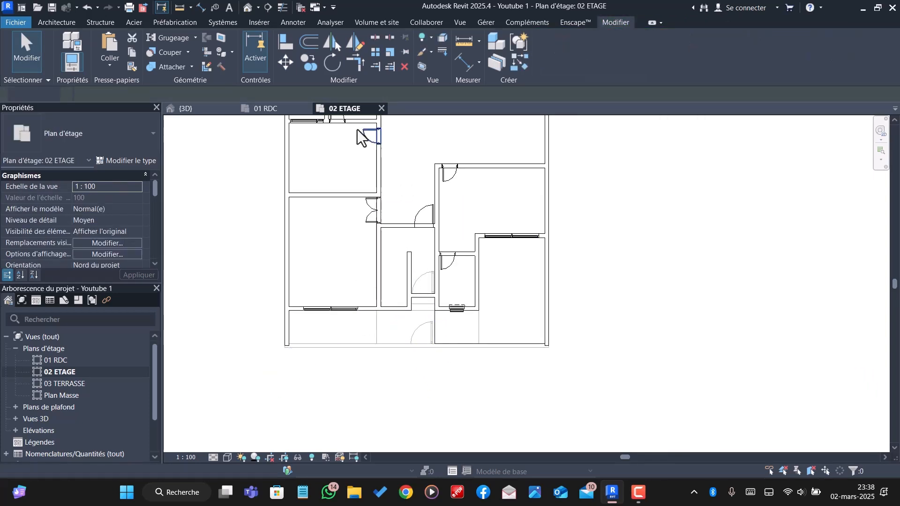
left_click(375, 66)
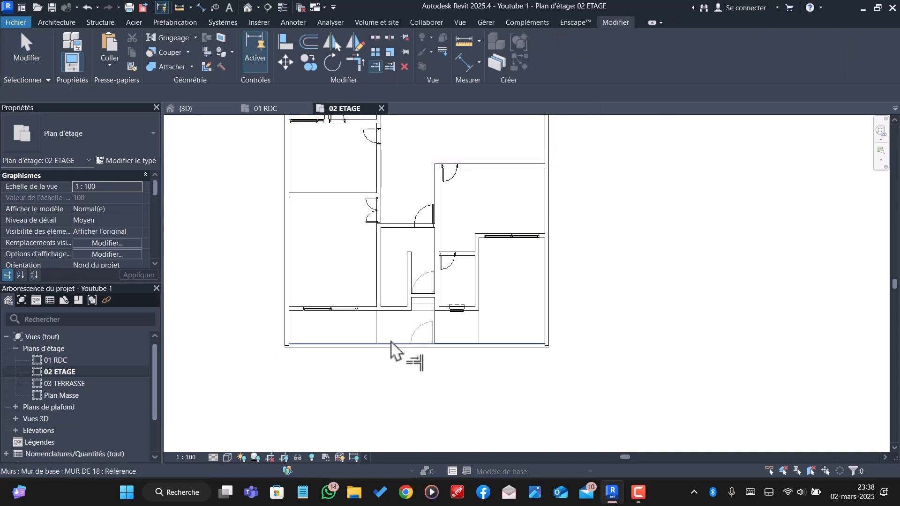
left_click(385, 344)
left_click(378, 300)
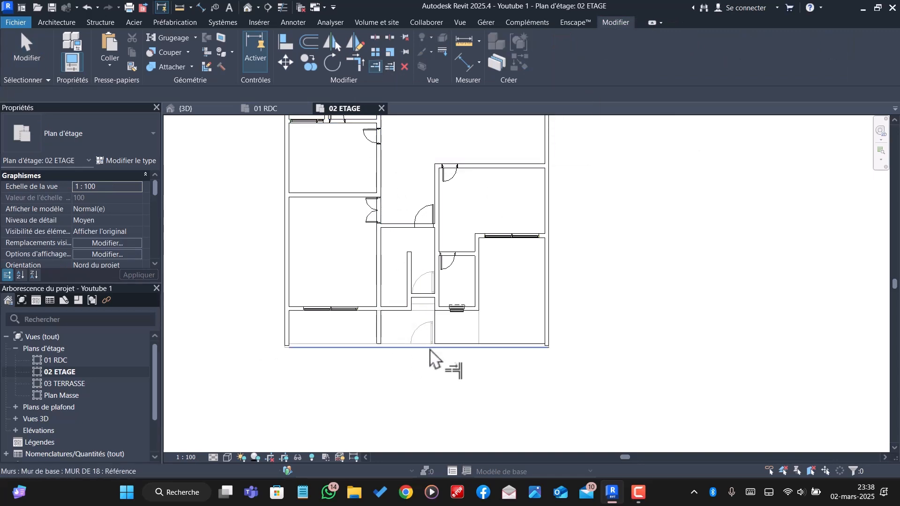
left_click(436, 287)
scroll(421, 349, "up", 3)
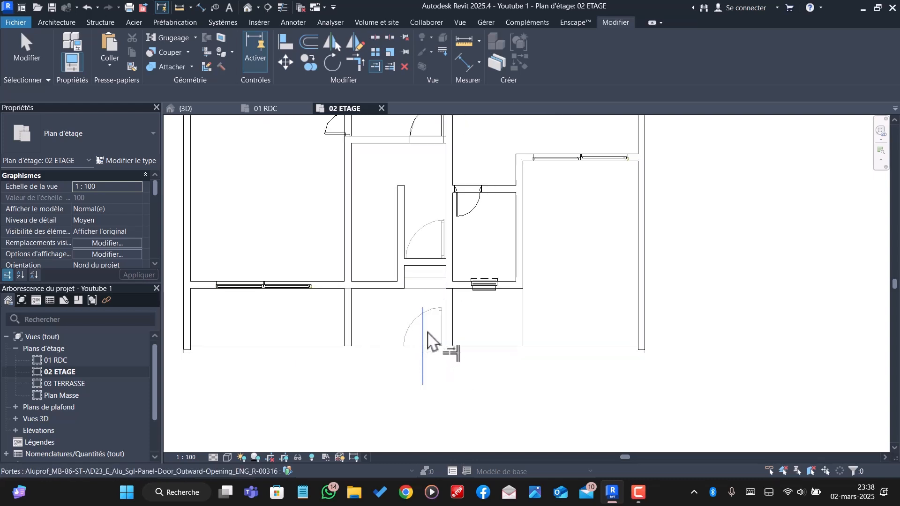
key("Escape")
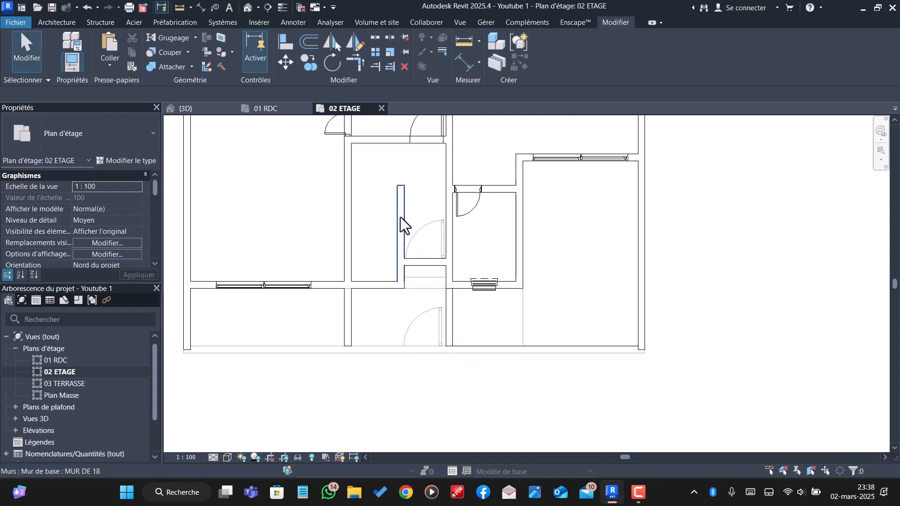
- Delete the freestanding wall inside the stairwell on 02 ETAGE and the short cross wall joined to its base
left_click(400, 217)
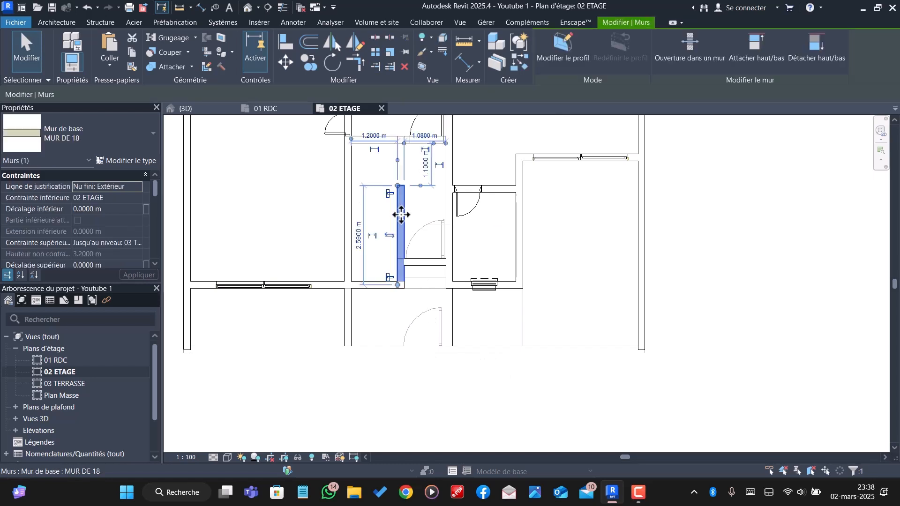
key("Delete")
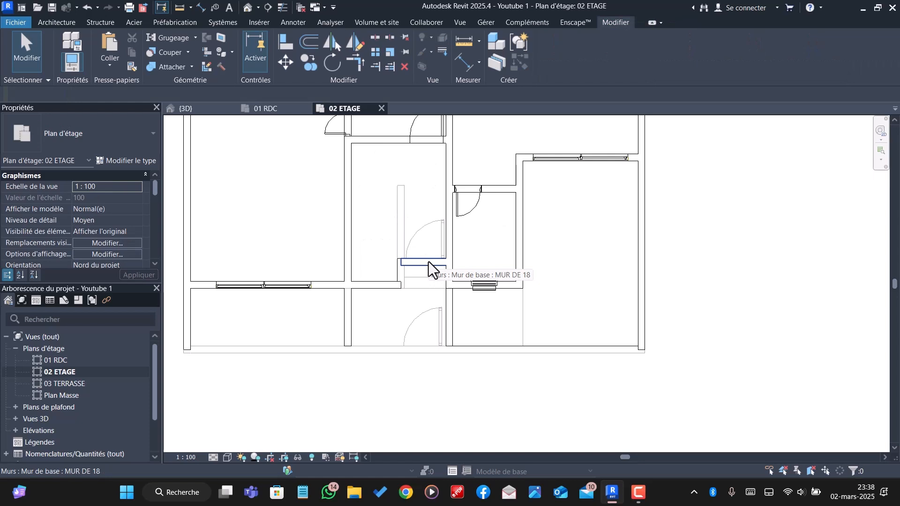
left_click(429, 261)
key("Delete")
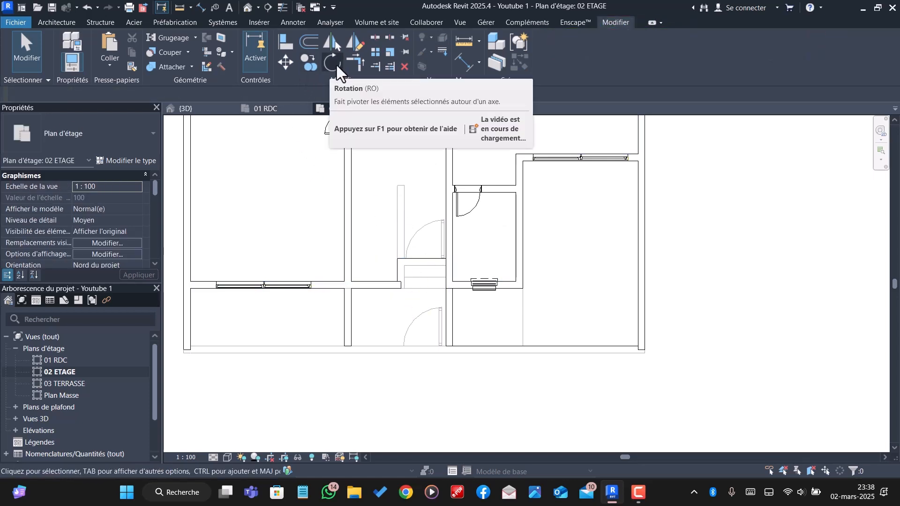
- Trim the leftover facade wall stub inside the stairwell back to the stairwell's side wall
left_click(377, 67)
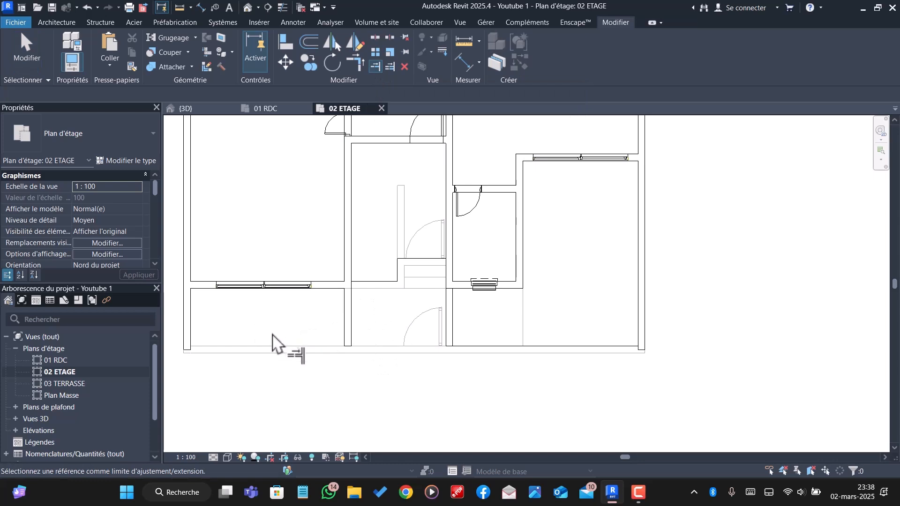
scroll(272, 334, "down", 1)
scroll(287, 323, "down", 2)
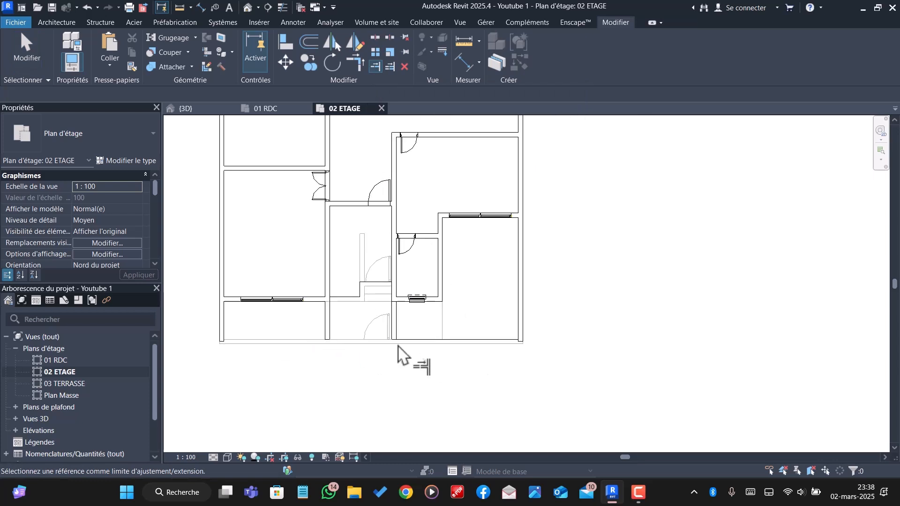
scroll(393, 344, "up", 3)
key("Escape")
- Create a matching MUR DE 18 wall about 2.64 m long across the front ends of the two extended stairwell walls
left_click(301, 302)
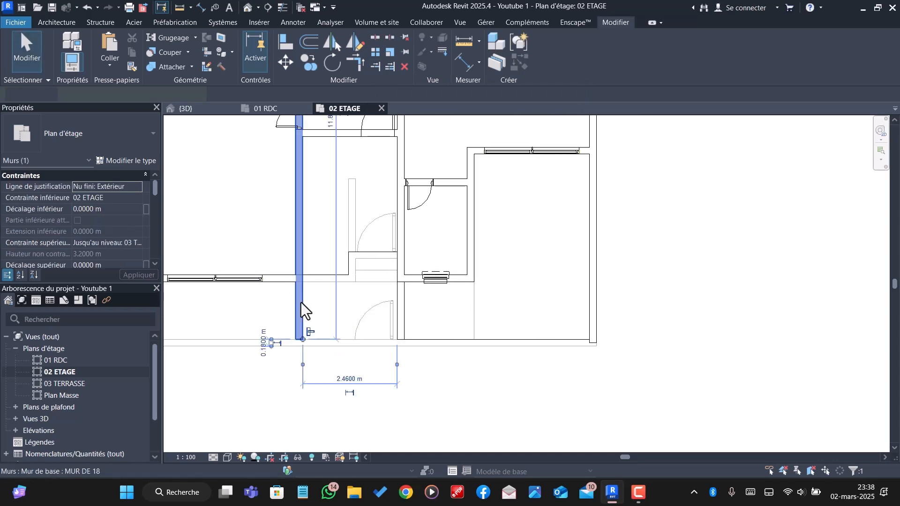
right_click(301, 303)
left_click(316, 299)
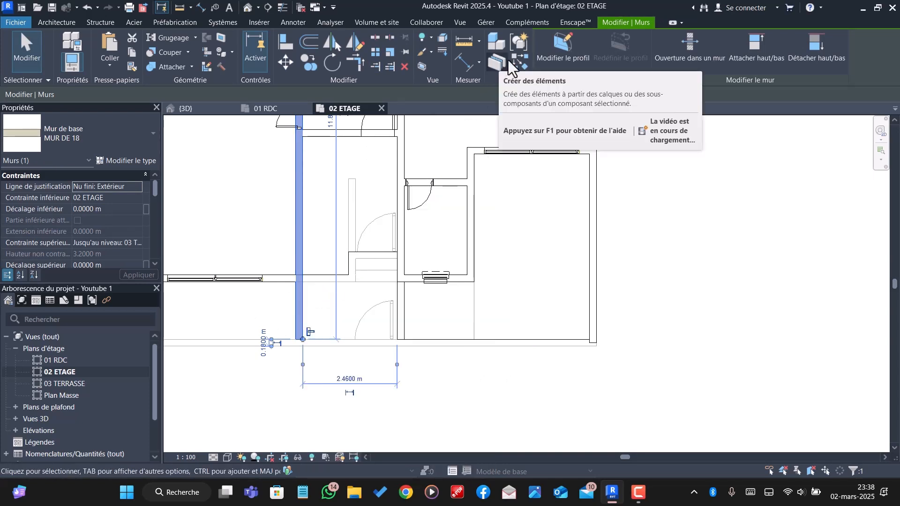
left_click(299, 340)
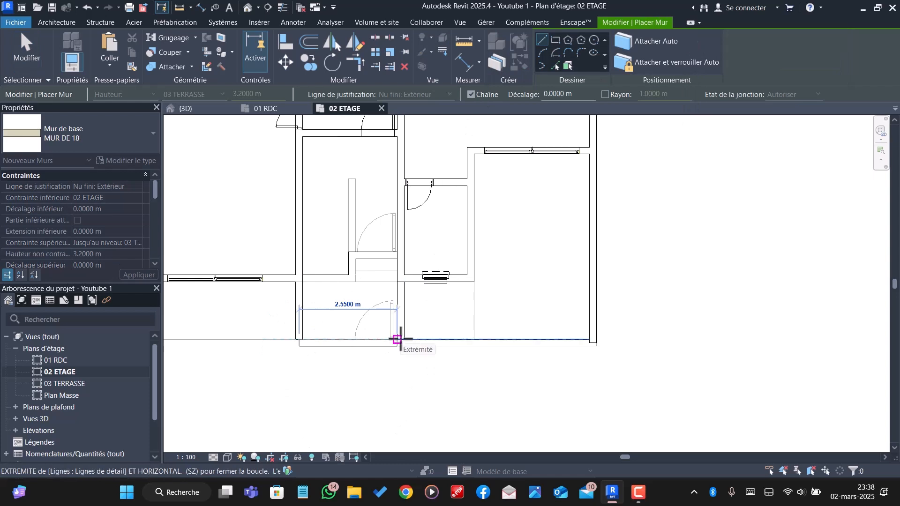
scroll(397, 339, "up", 4)
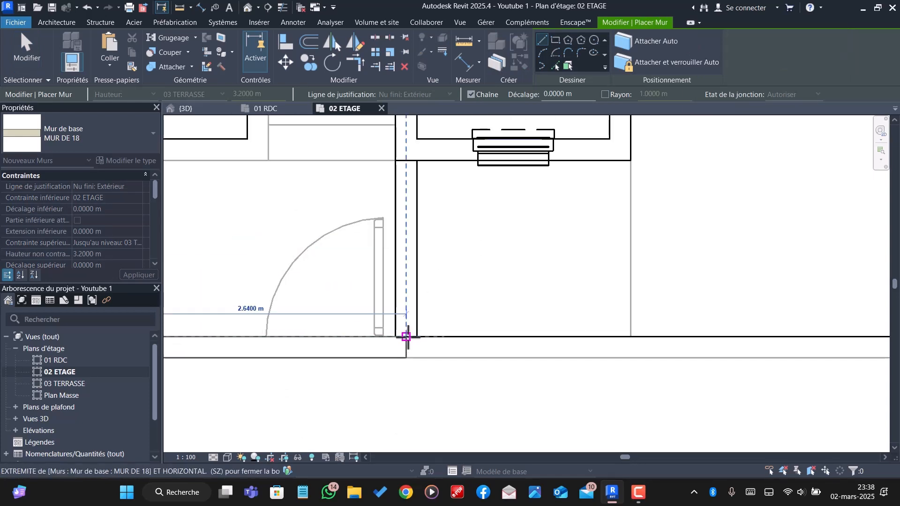
left_click(401, 339)
key("Escape")
key("Escape")
scroll(400, 373, "down", 4)
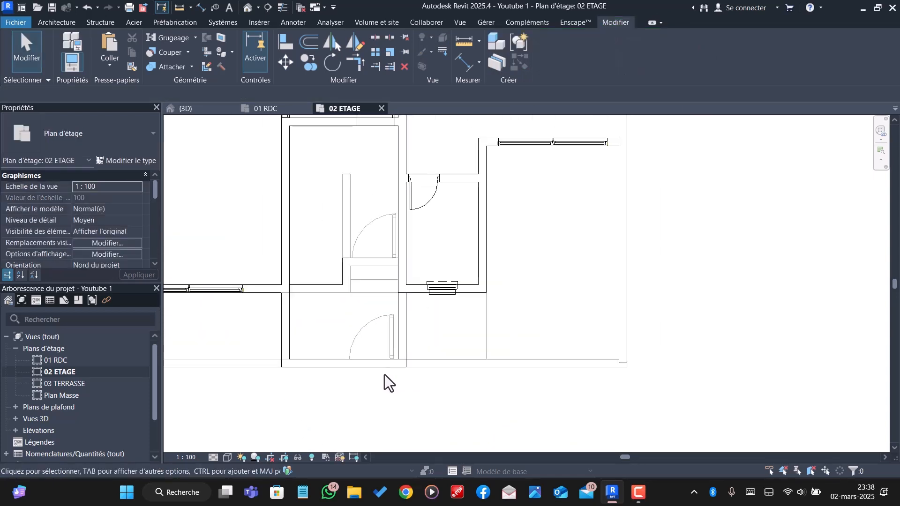
- Move the short 1.5 m detail line onto the outer face of the extended stairwell wall, beside the small room
left_click(413, 359)
scroll(412, 359, "up", 2)
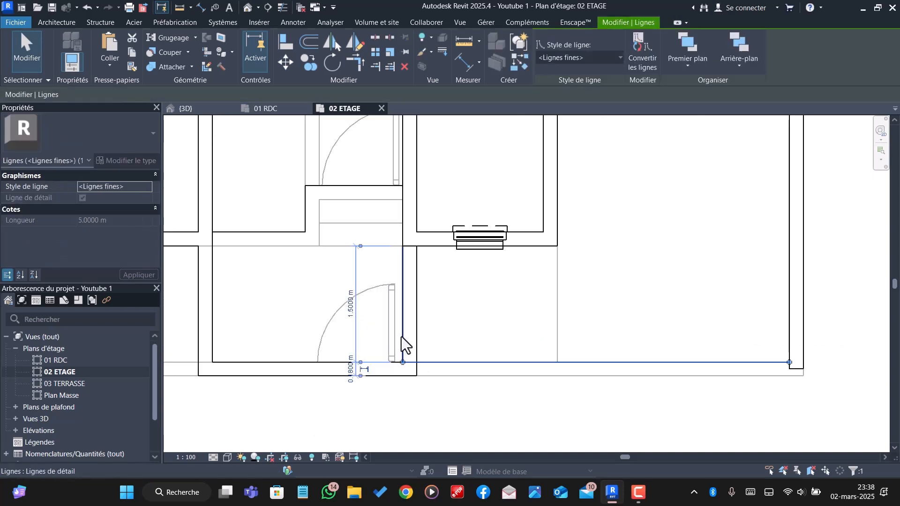
left_click(401, 338)
mouse_move(403, 330)
left_mouse_down()
mouse_move(427, 328)
mouse_move(419, 328)
left_mouse_up()
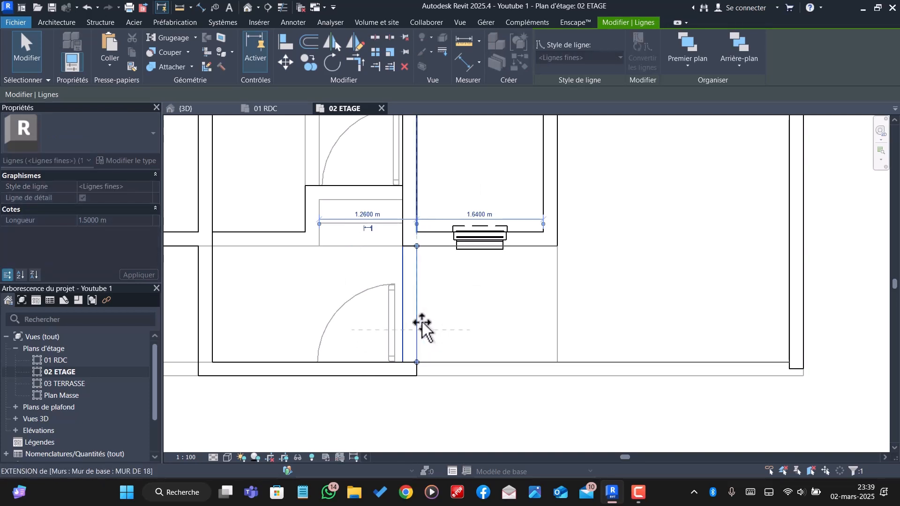
left_click(463, 367)
scroll(461, 381, "down", 2)
scroll(515, 346, "down", 2)
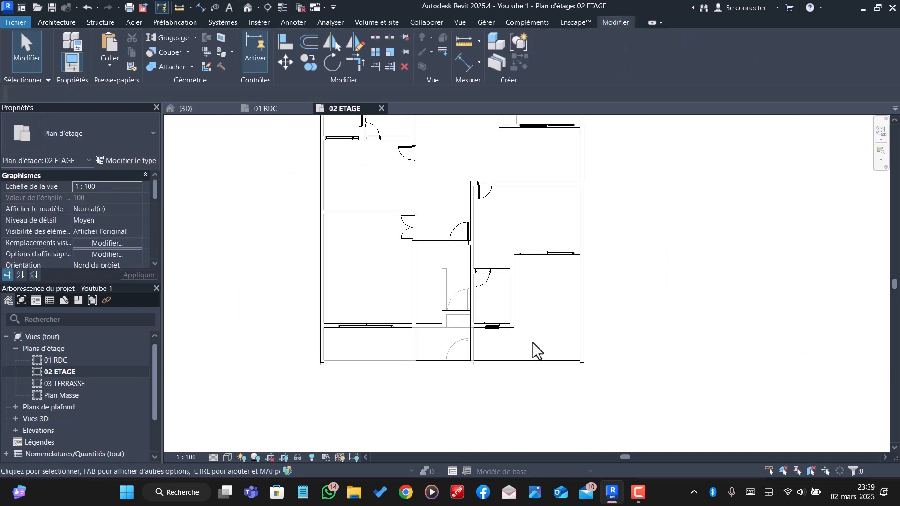
- Start a MUR DE 18 wall on 02 ETAGE with no upper constraint and an unconnected height of 1 m
scroll(325, 374, "up", 3)
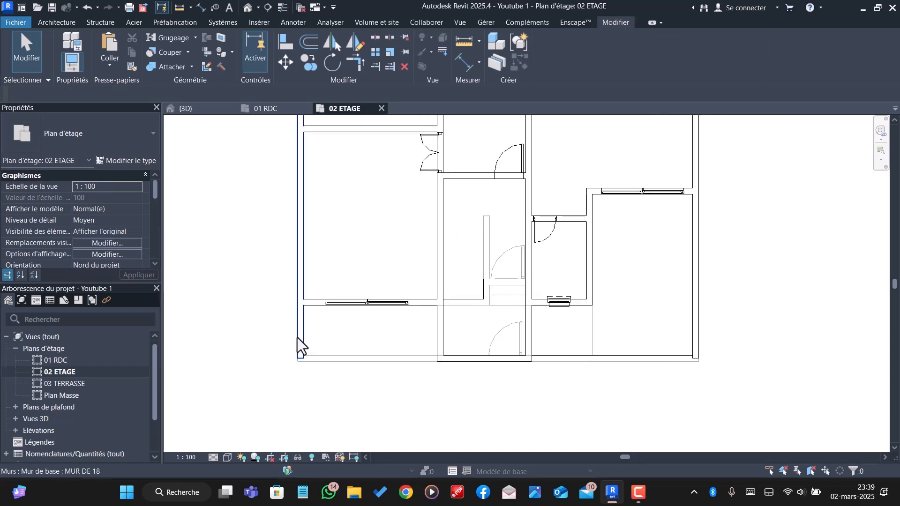
left_click(54, 23)
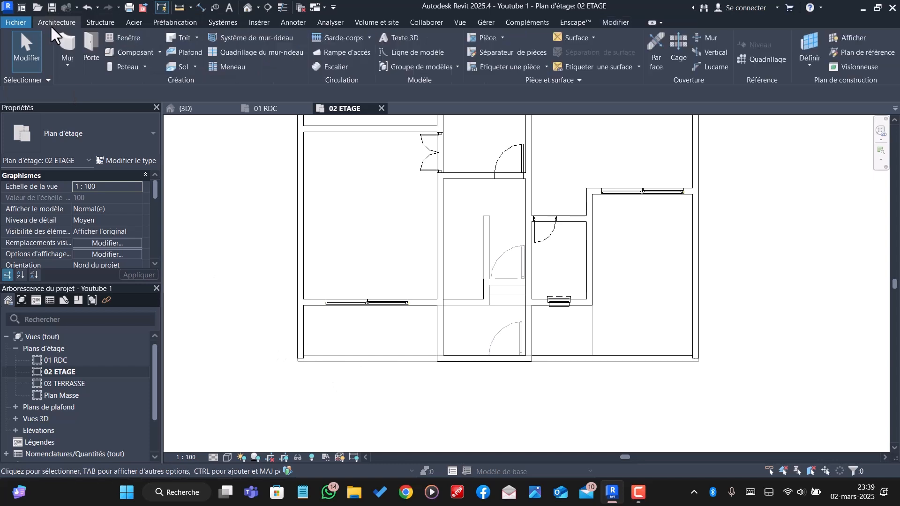
left_click(69, 47)
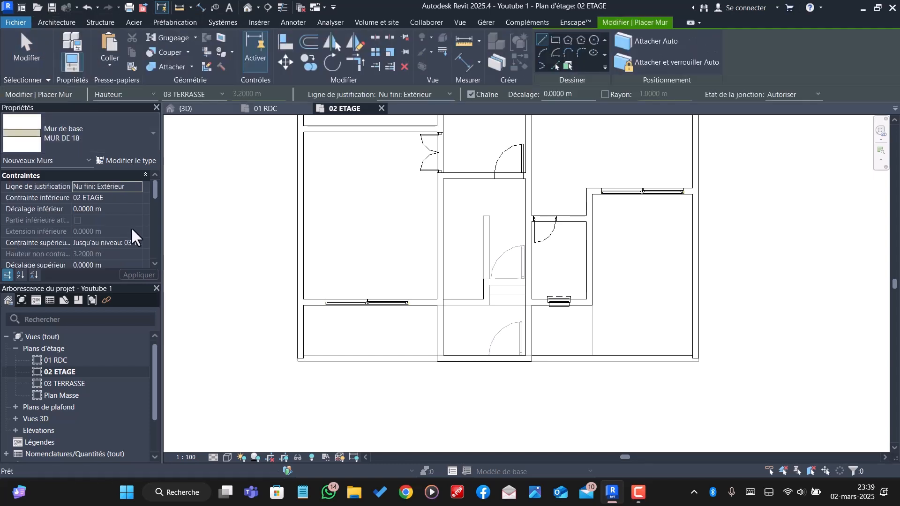
left_click(134, 242)
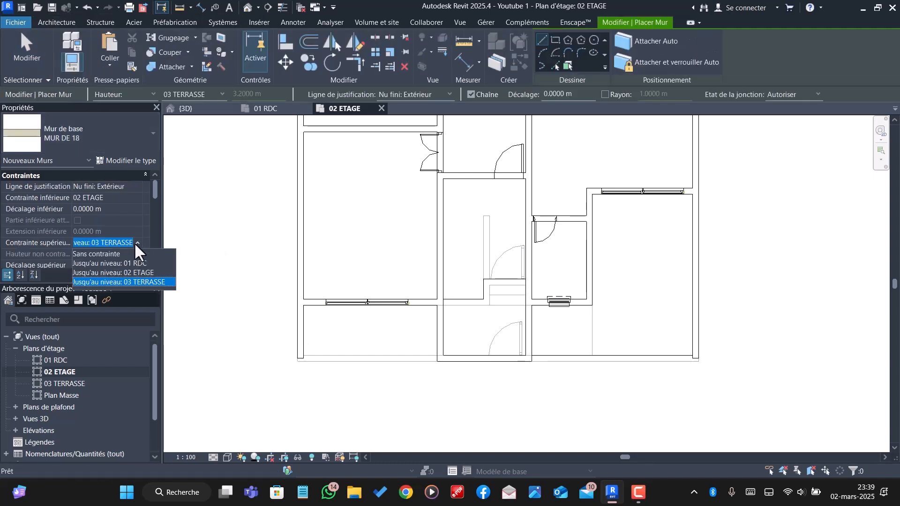
left_click(114, 254)
left_click(115, 255)
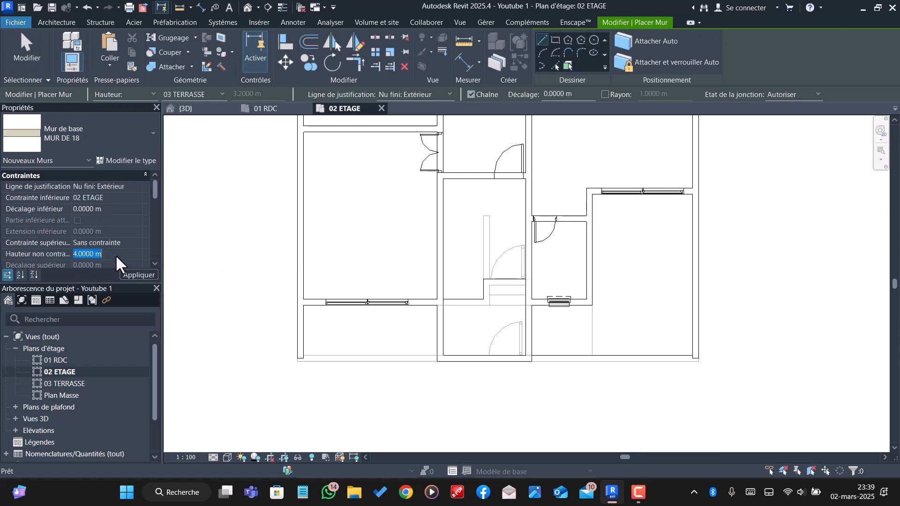
type("1")
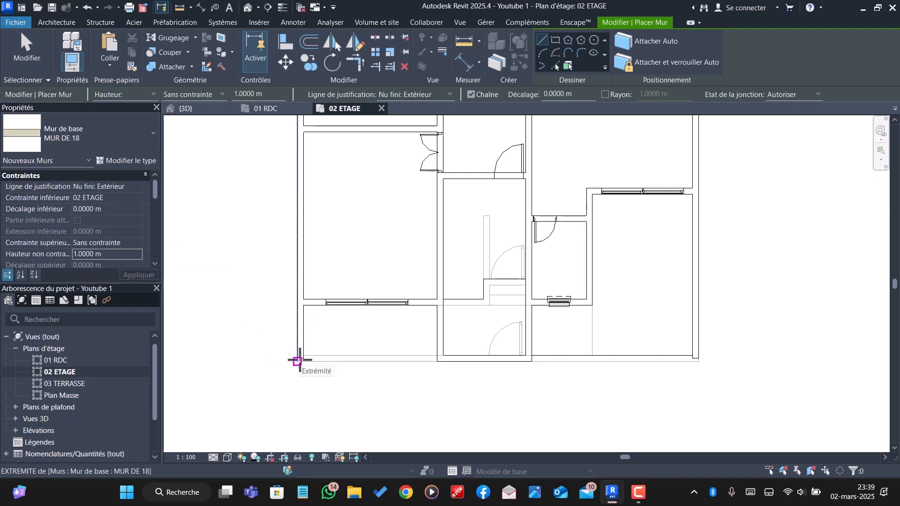
scroll(297, 361, "up", 3)
left_click(298, 357)
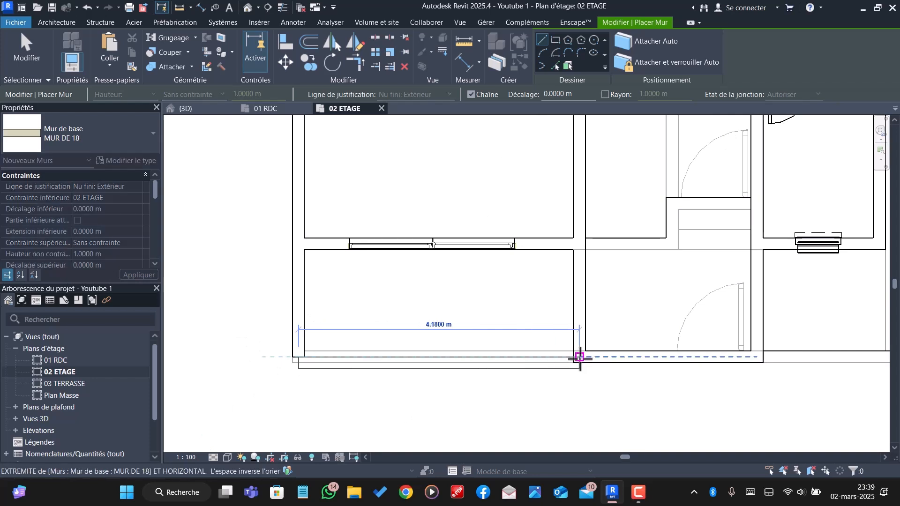
key("space")
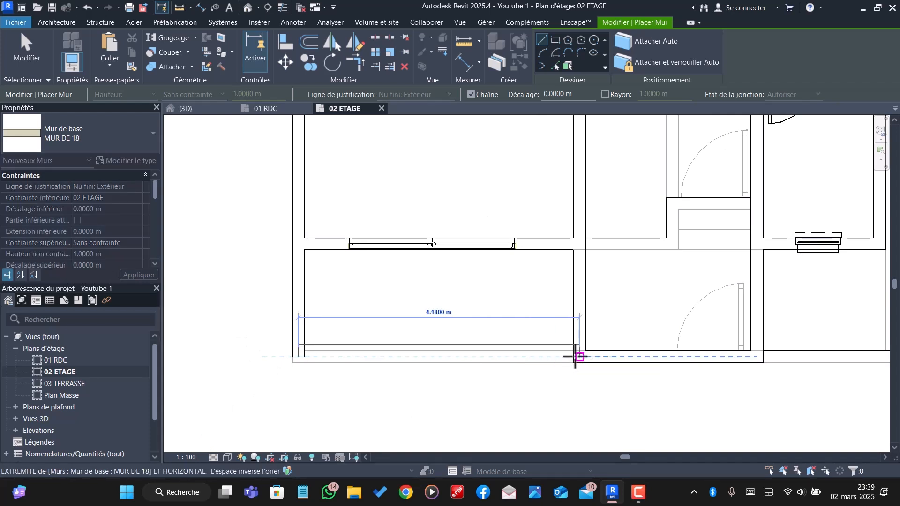
scroll(468, 353, "up", 2)
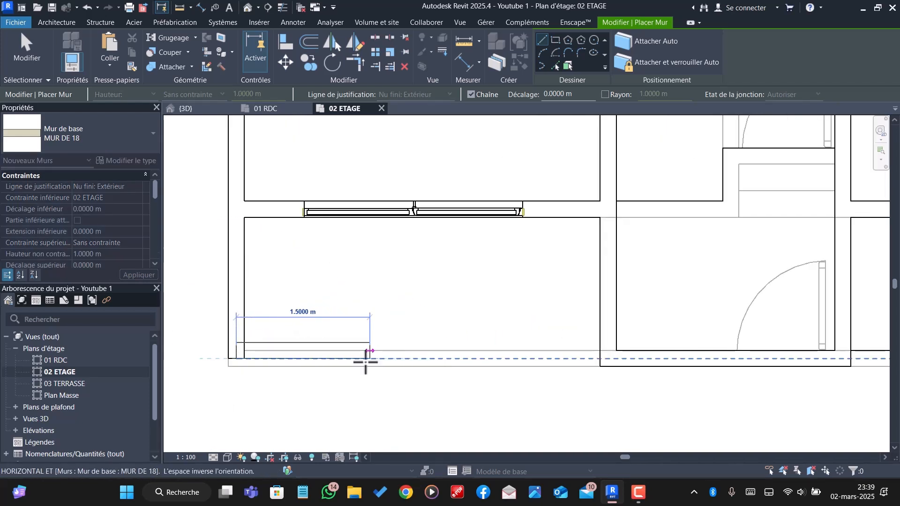
key("Escape")
- Draw the low wall about 4.18 m long along the front edge, from the stairwell's outer corner to the building's side wall
left_click(599, 366)
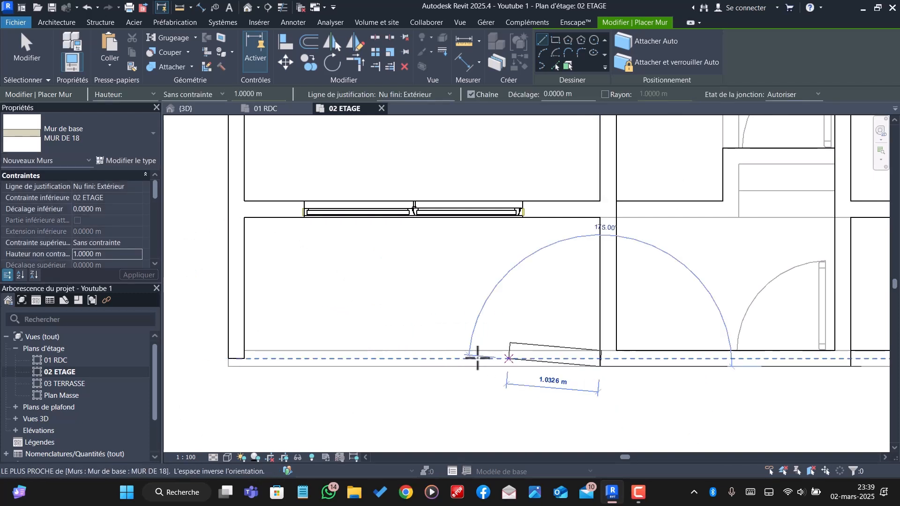
left_click(230, 362)
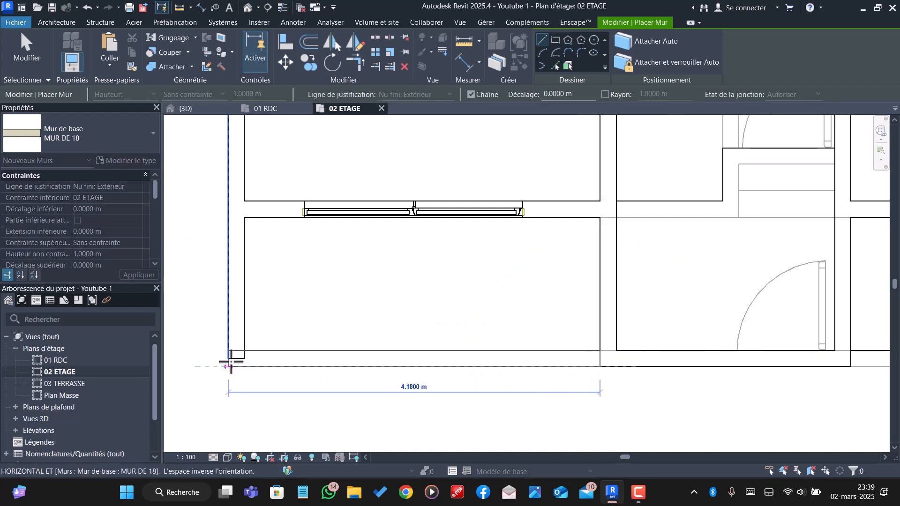
key("Escape")
key("Escape")
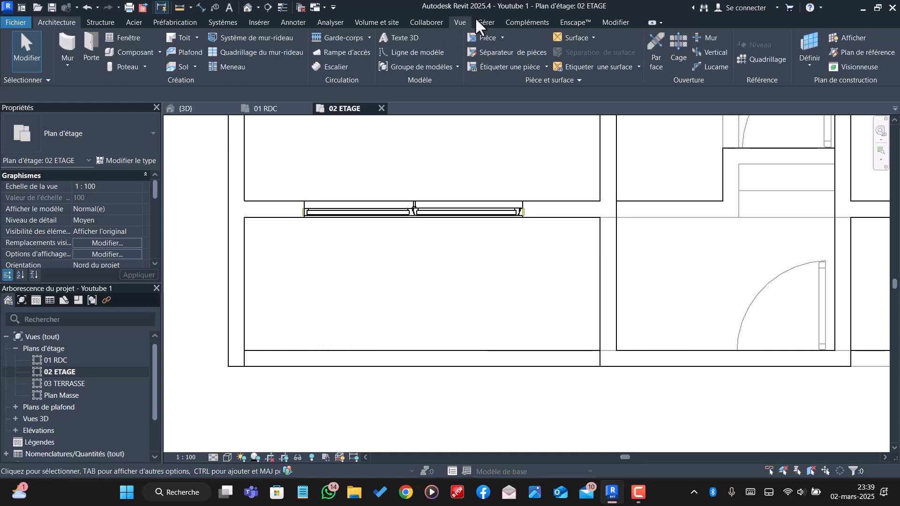
- Try to trim the building's side wall and the low front wall into a corner
left_click(614, 23)
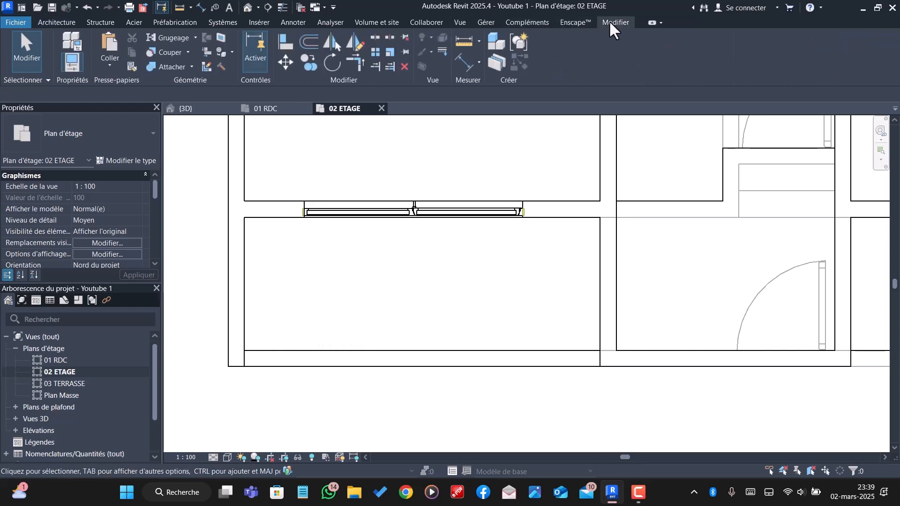
left_click(356, 62)
left_click(237, 359)
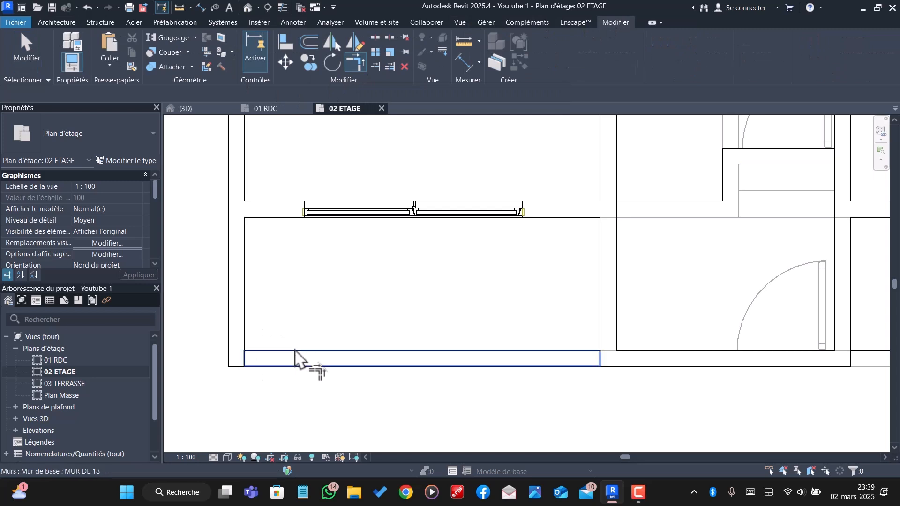
left_click(295, 357)
key("Escape")
- Pull the side wall's front end back from the low front wall and trim the two walls into a clean corner
left_click(253, 359)
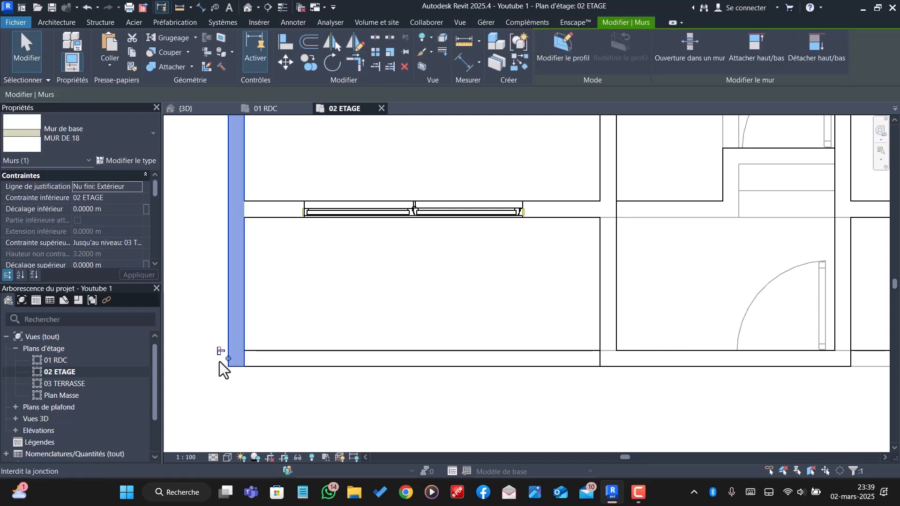
left_click_drag(229, 359, 239, 325)
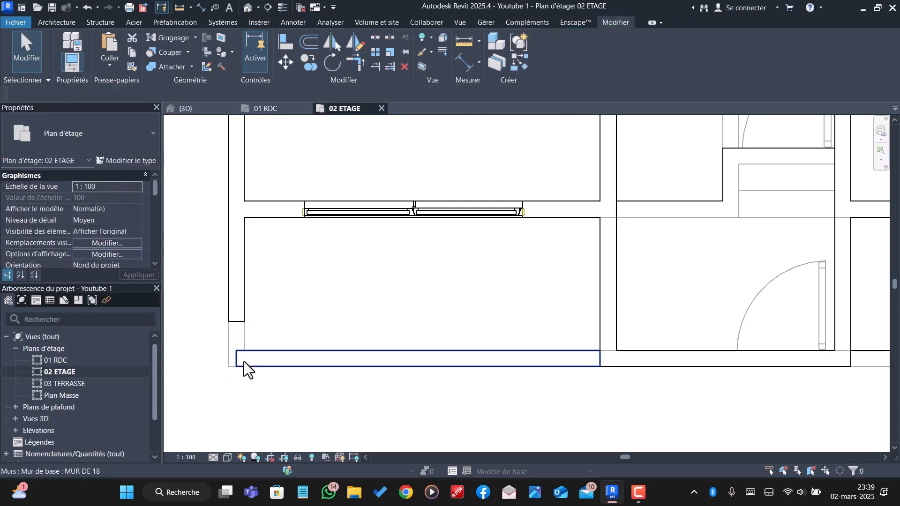
left_click(244, 362)
left_click(239, 331)
left_click(238, 316)
key("Escape")
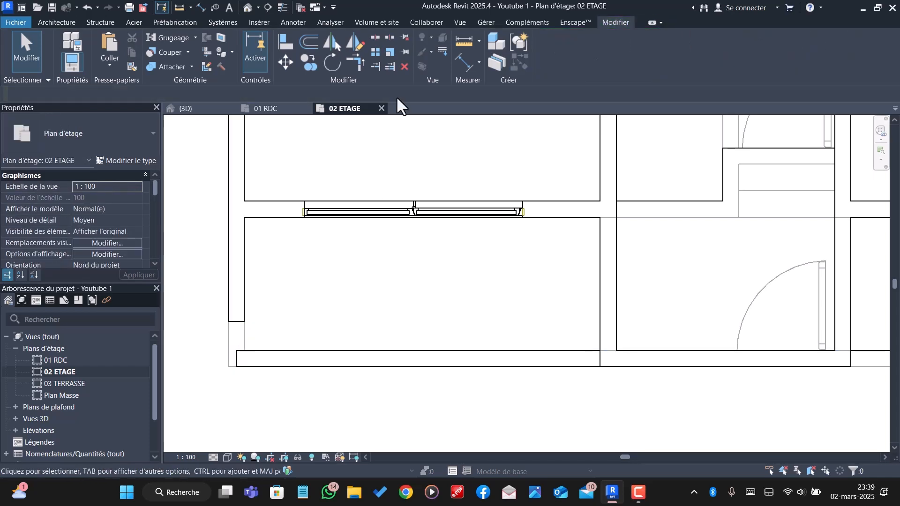
left_click(362, 62)
left_click(234, 278)
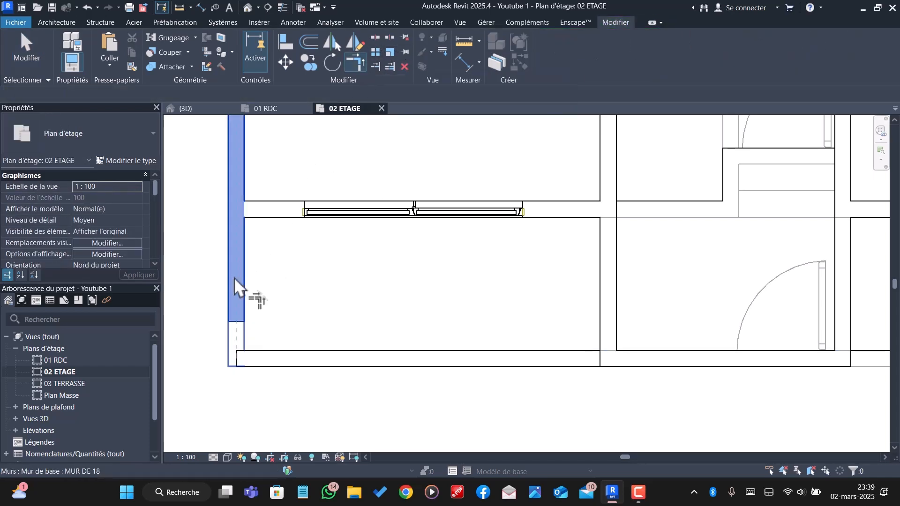
left_click(260, 364)
key("Escape")
- Examine the low front wall, the closed stairwell and the SOL 60 floor inside it in the 3D view
scroll(306, 381, "down", 4)
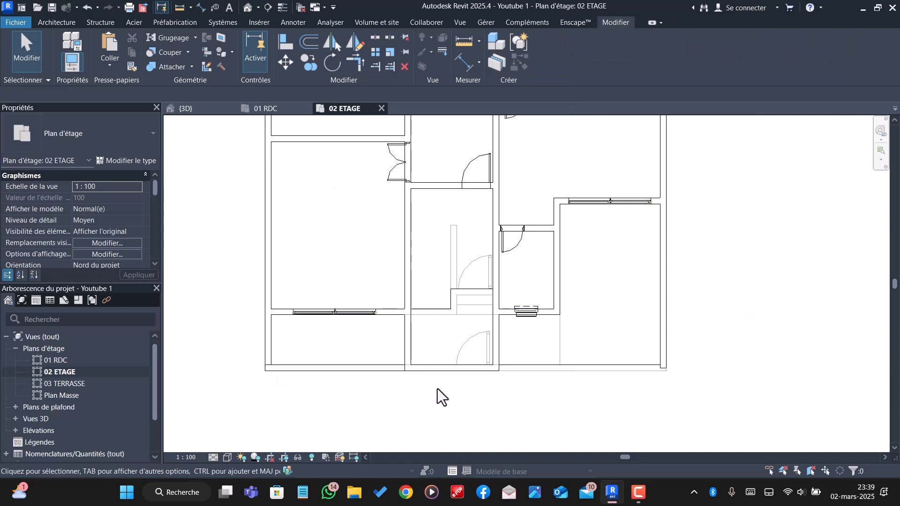
scroll(327, 372, "down", 3)
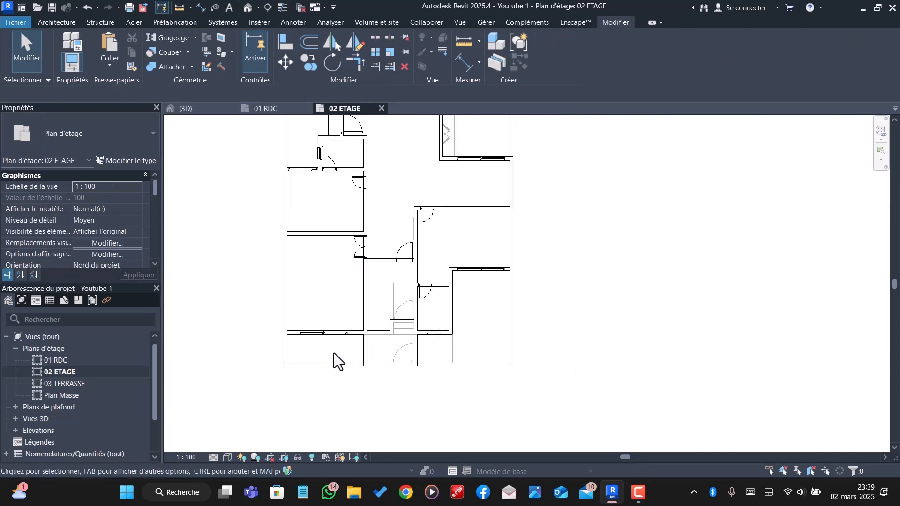
scroll(408, 375, "up", 3)
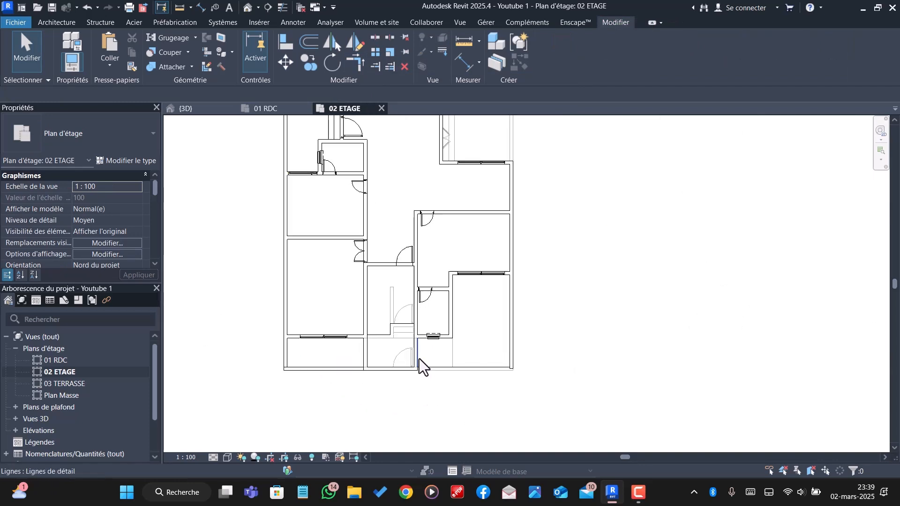
left_click(188, 111)
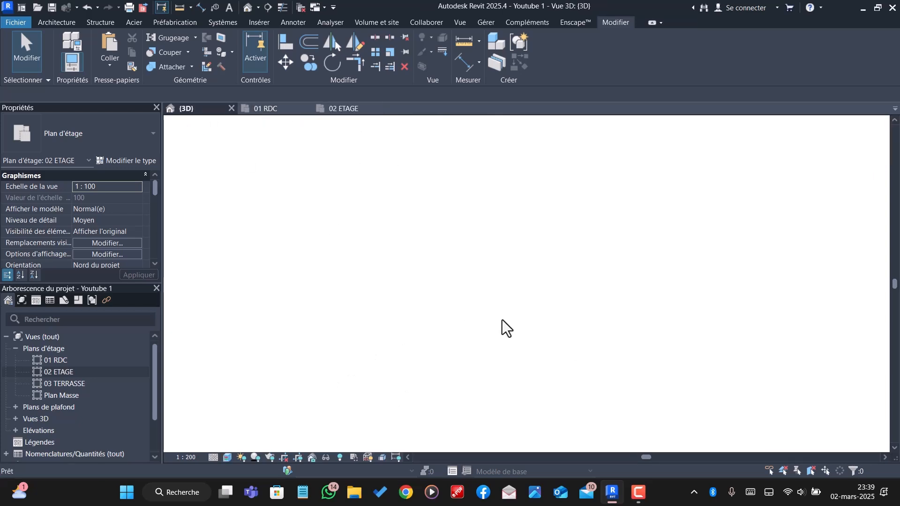
middle_click_drag(485, 359, 539, 395, "shift")
middle_click_drag(525, 350, 479, 407, "shift")
scroll(484, 347, "up", 5)
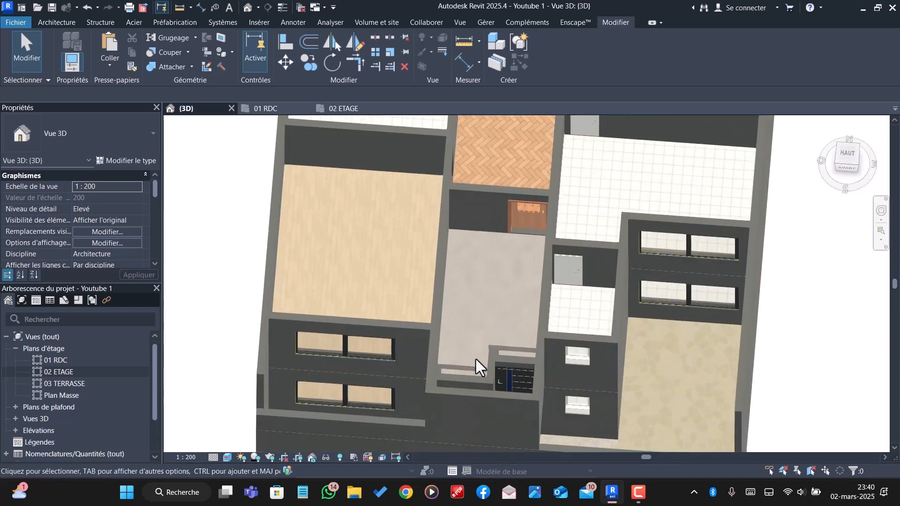
left_click(466, 364)
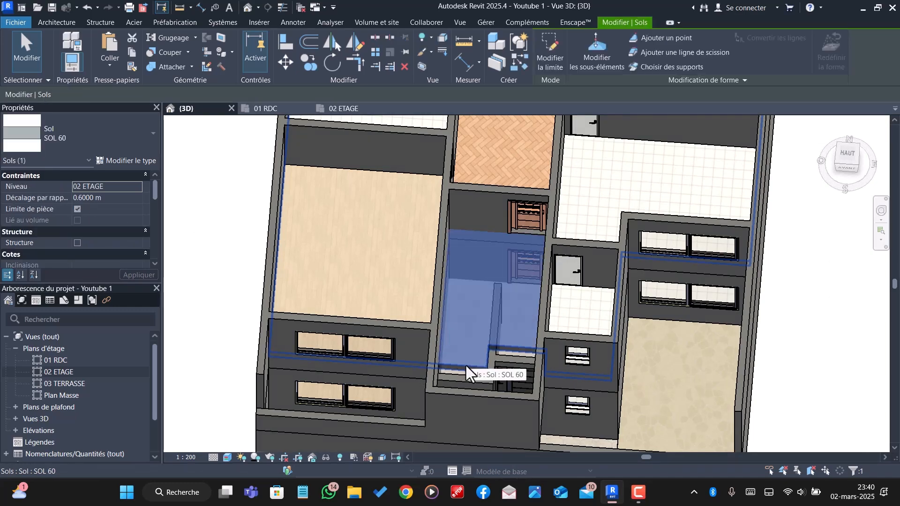
key("Escape")
middle_click_drag(500, 306, 502, 371, "shift")
scroll(400, 318, "down", 10)
scroll(455, 309, "up", 1)
middle_click_drag(435, 368, 446, 466, "shift")
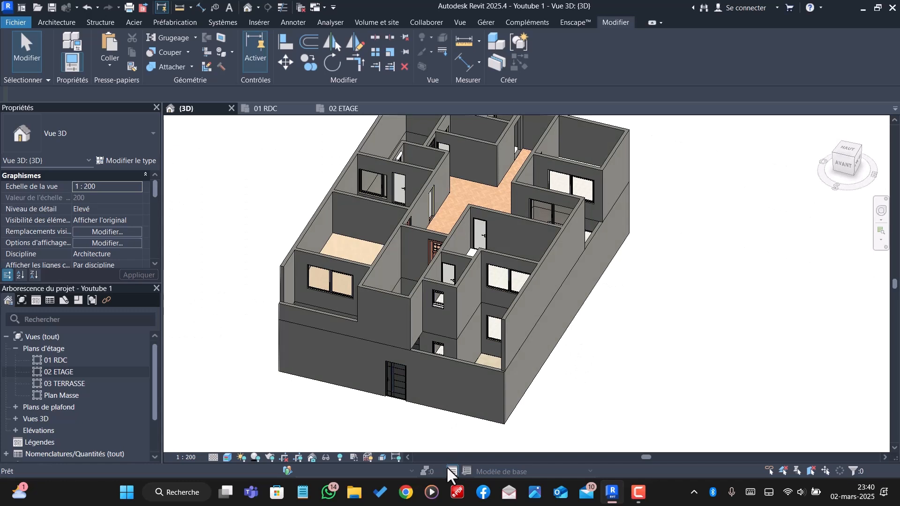
- Start a floor boundary sketch on 02 ETAGE using the Revetement esp.fami floor type
left_click(349, 109)
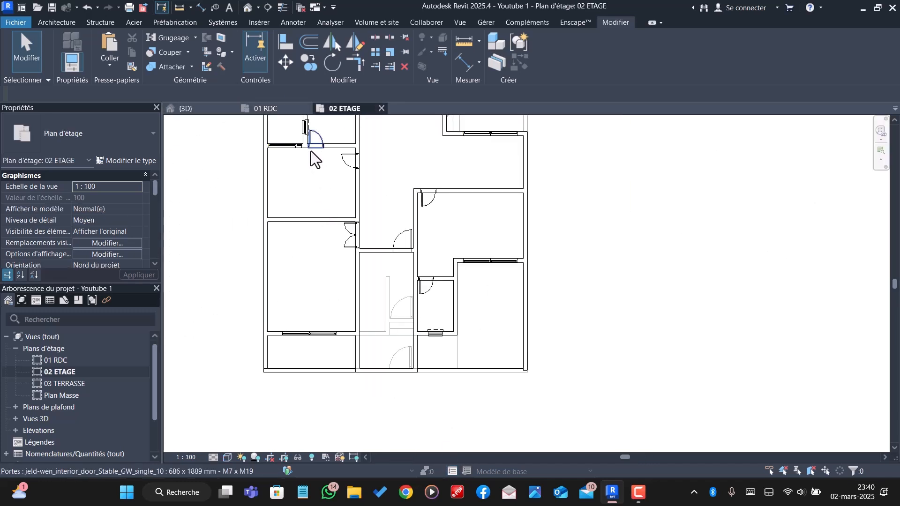
scroll(370, 332, "down", 1)
scroll(337, 307, "up", 1)
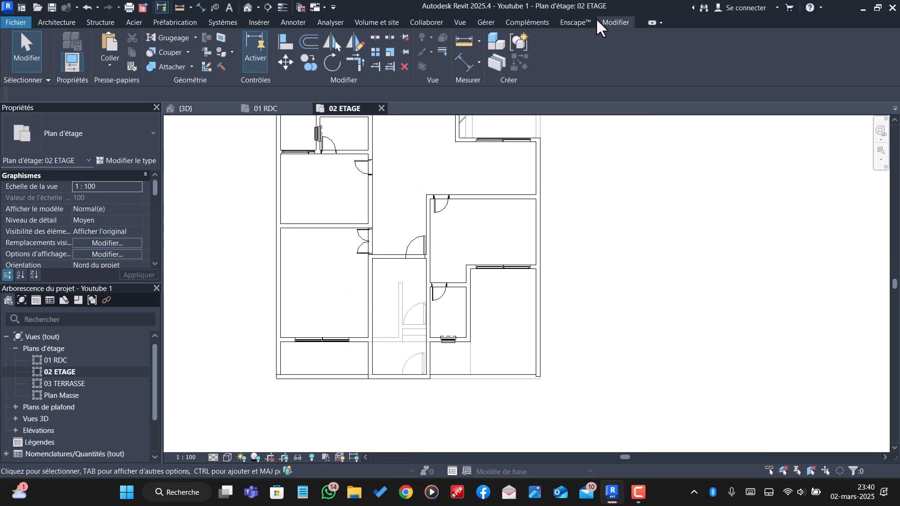
left_click(49, 18)
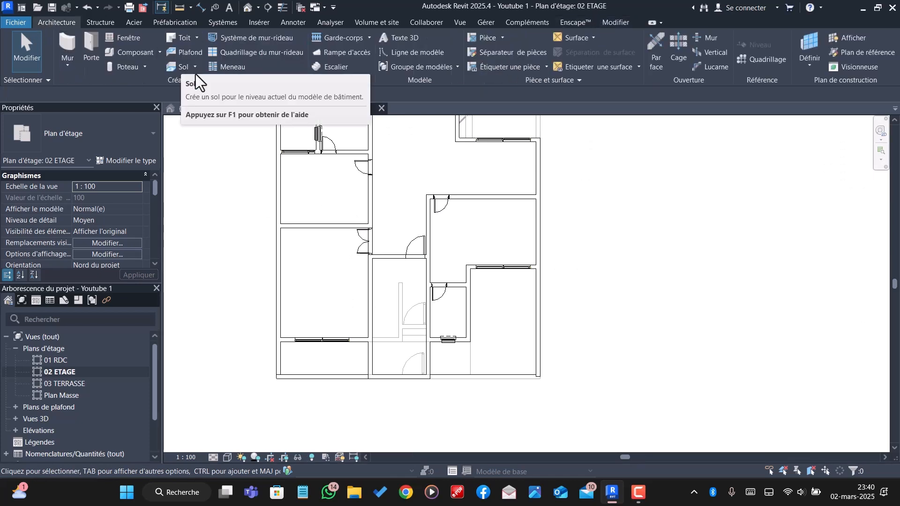
left_click(186, 66)
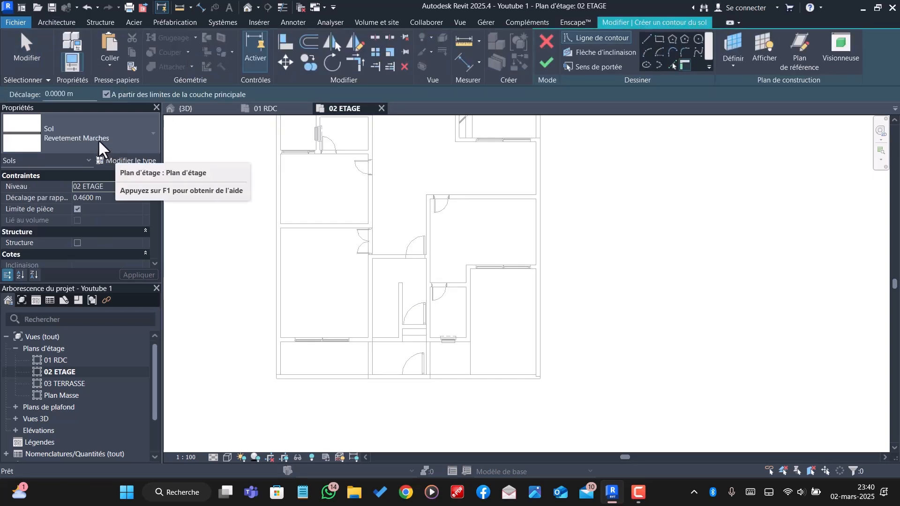
left_click(104, 137)
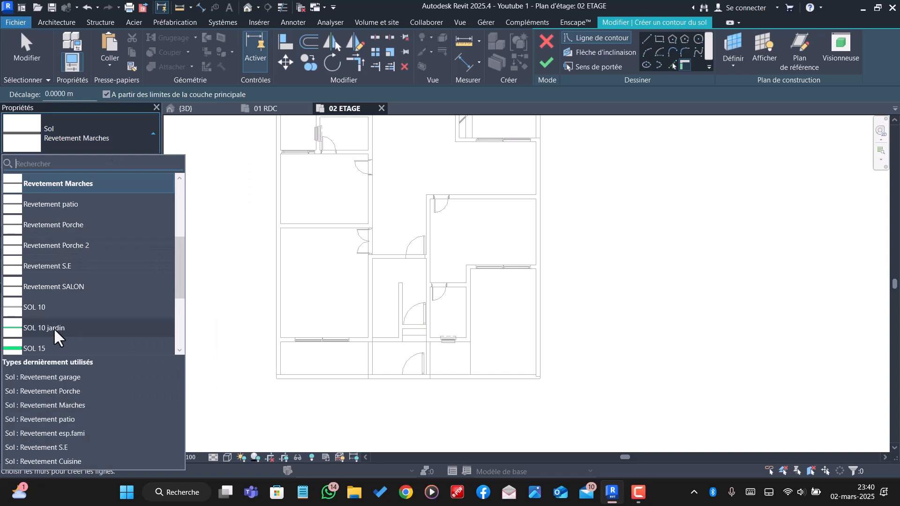
scroll(53, 328, "down", 2)
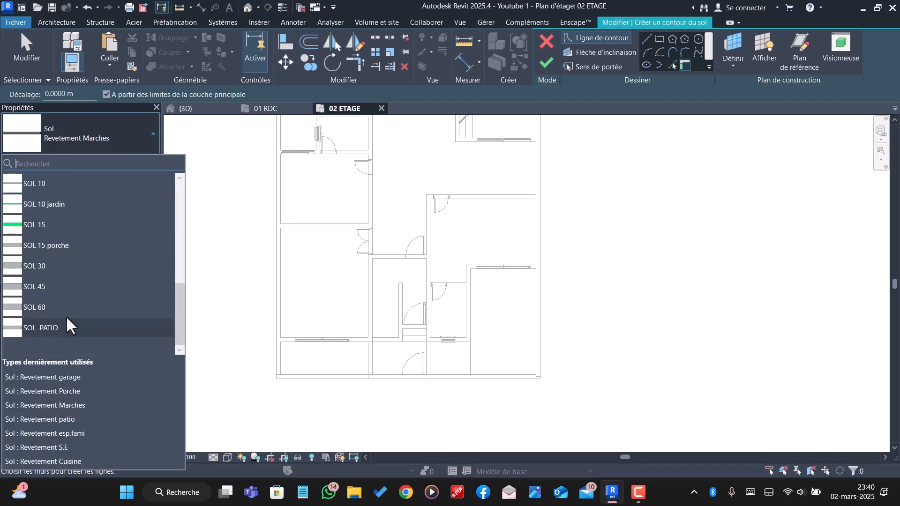
scroll(66, 318, "up", 1)
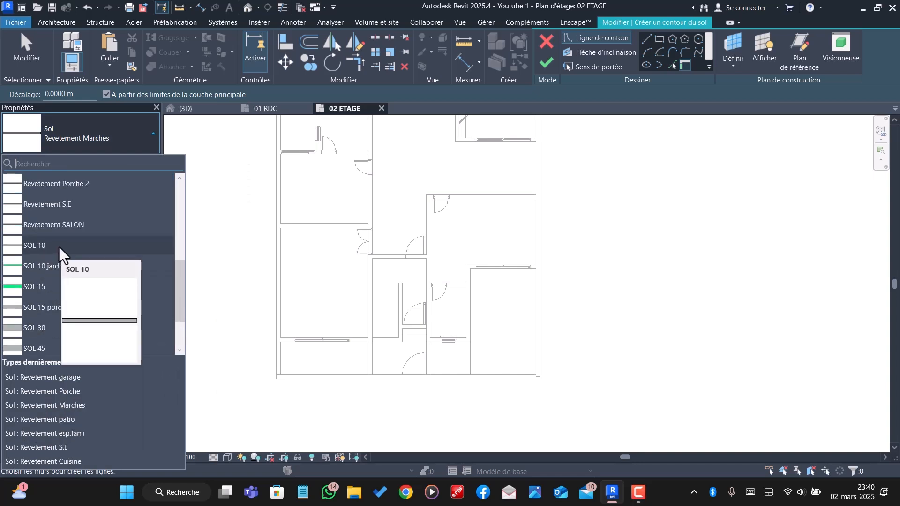
scroll(97, 216, "up", 2)
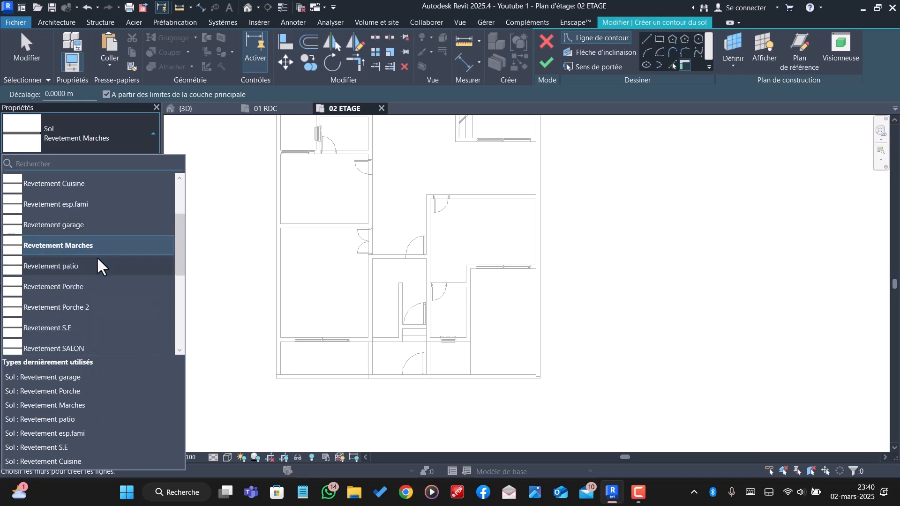
scroll(98, 255, "up", 1)
scroll(98, 255, "down", 1)
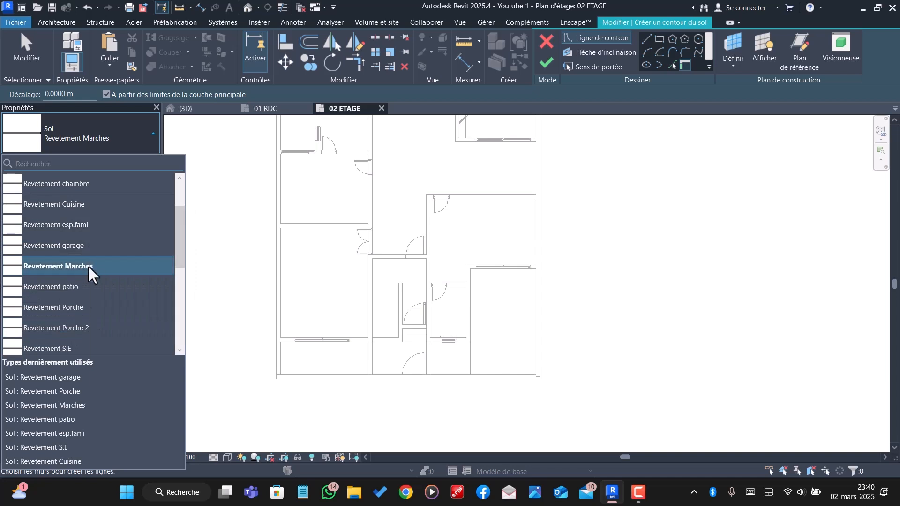
left_click(94, 224)
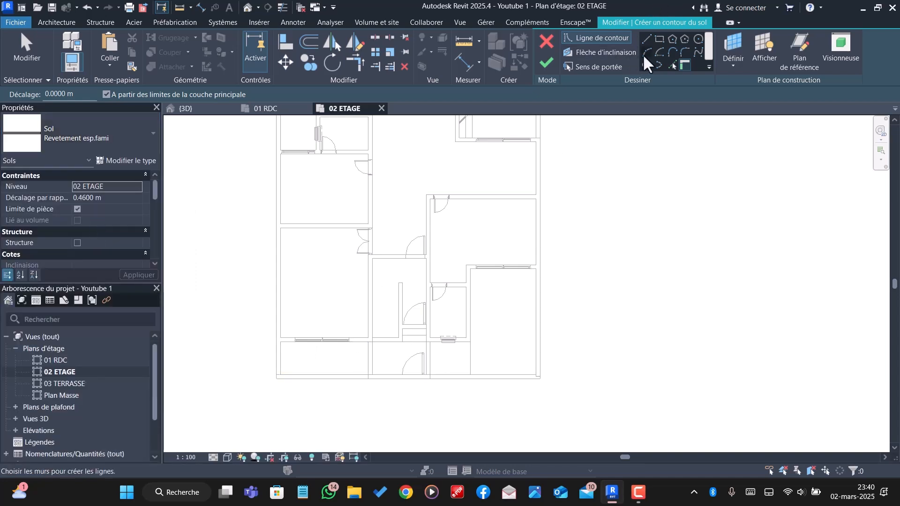
- Draw a rectangular floor boundary of 4.00 m by 1.50 m over the balcony strip between the double window's wall and the low front wall
left_click(659, 39)
scroll(318, 351, "up", 3)
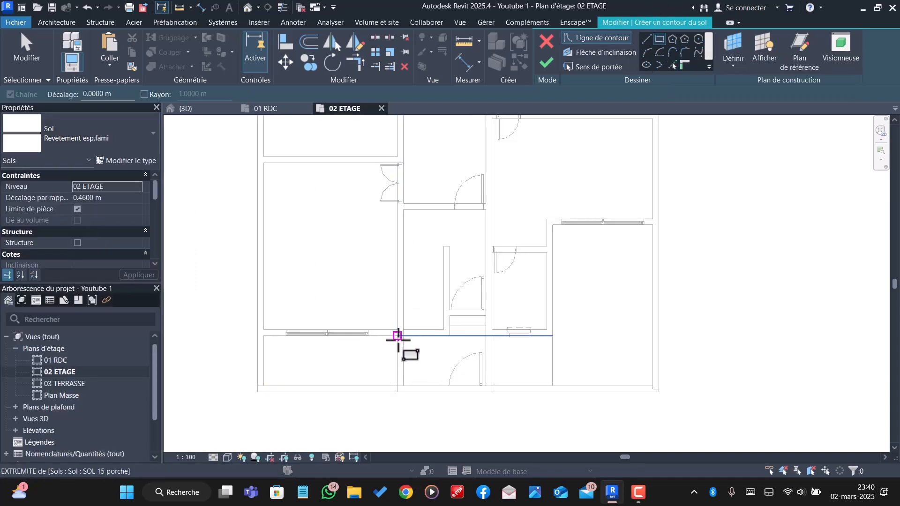
left_click(397, 335)
left_click(263, 385)
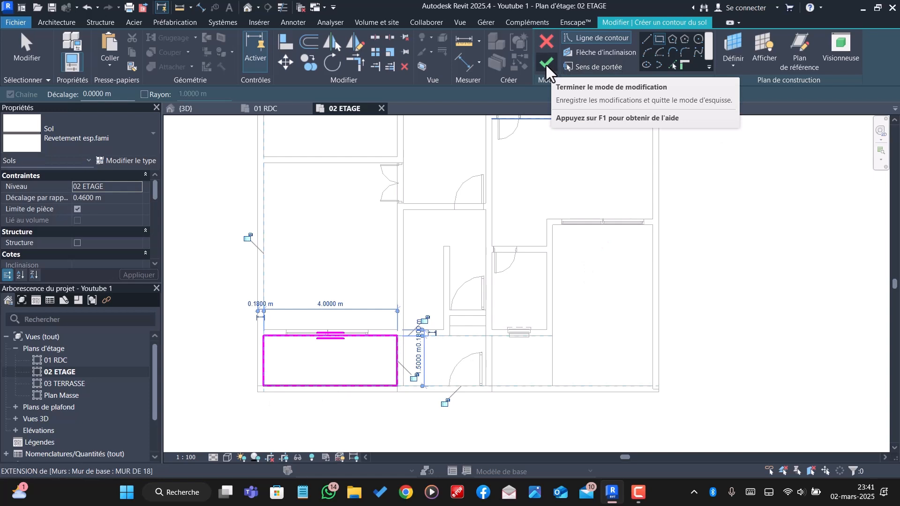
- Set the balcony floor's offset from 02 ETAGE to 0.65 m and finish the boundary sketch
left_click(120, 198)
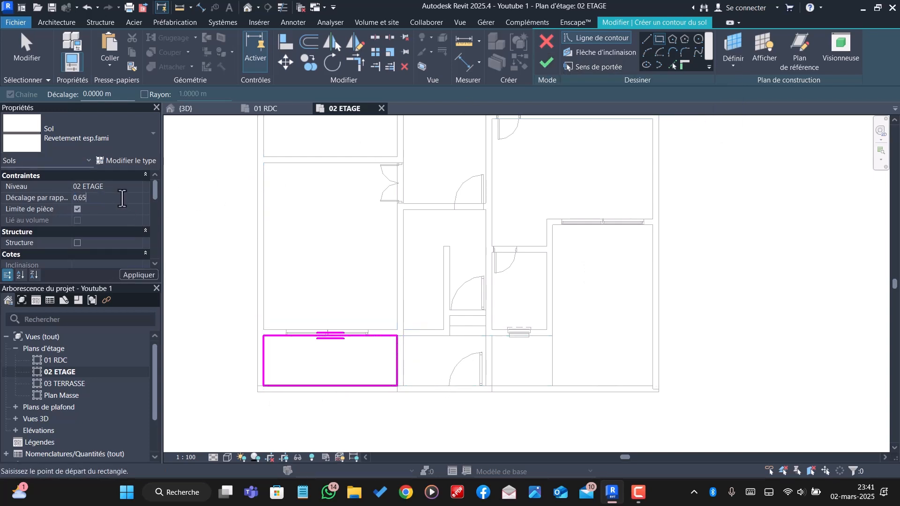
key("Return")
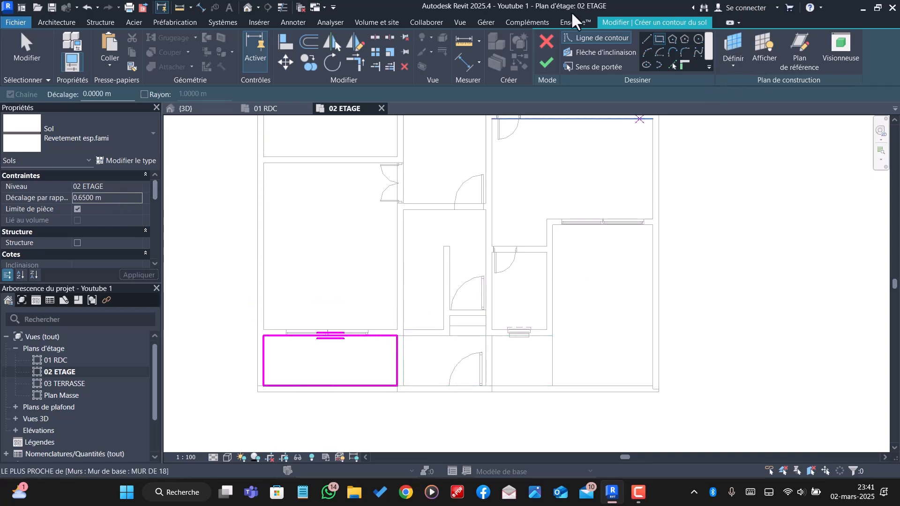
left_click(545, 61)
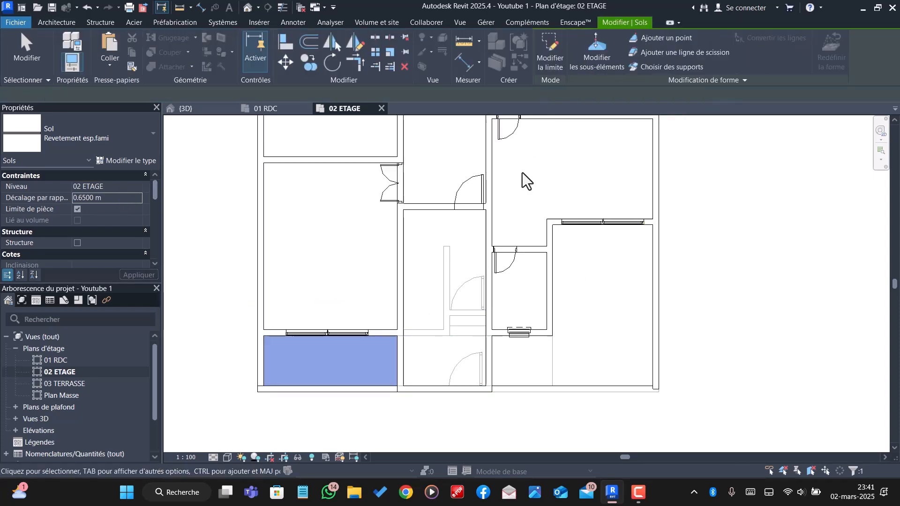
- Examine the new balcony floor and the open area on the other side of the stairwell in the 3D view
left_click(206, 110)
key("Escape")
scroll(318, 310, "up", 5)
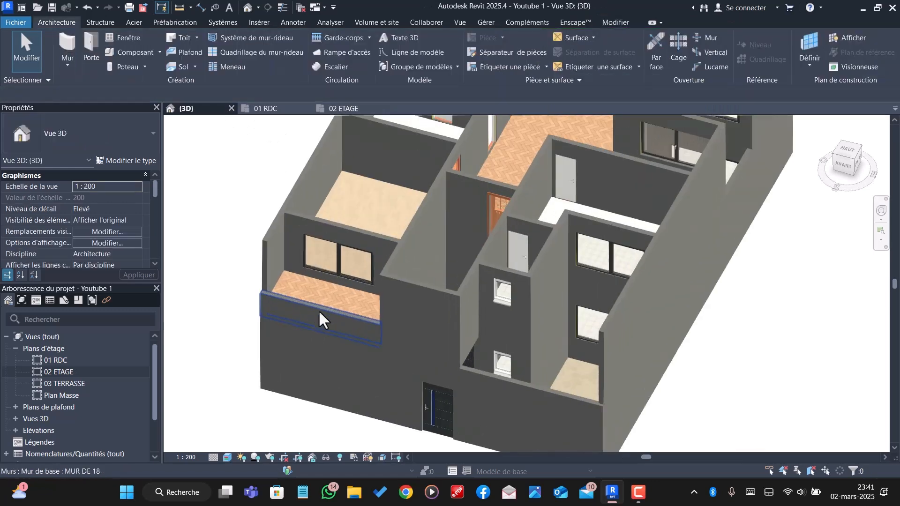
middle_click_drag(323, 302, 410, 286, "shift")
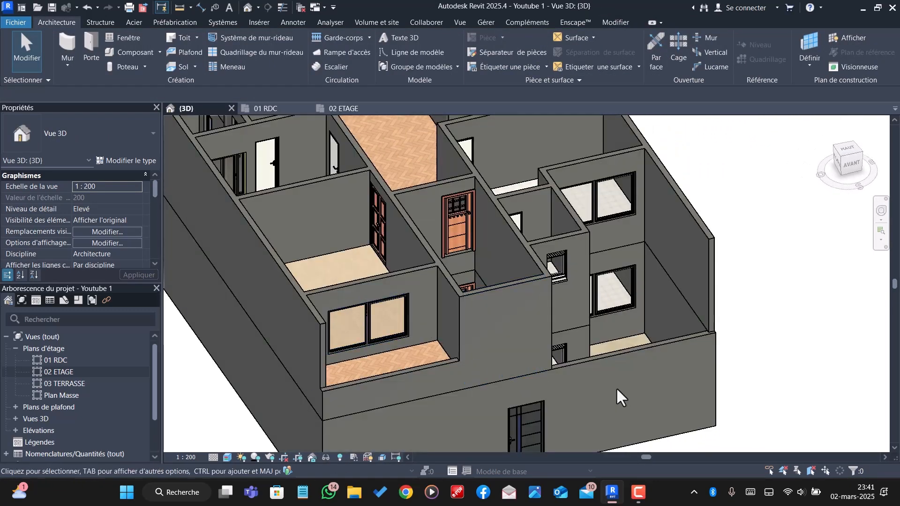
middle_click_drag(496, 415, 422, 500, "shift")
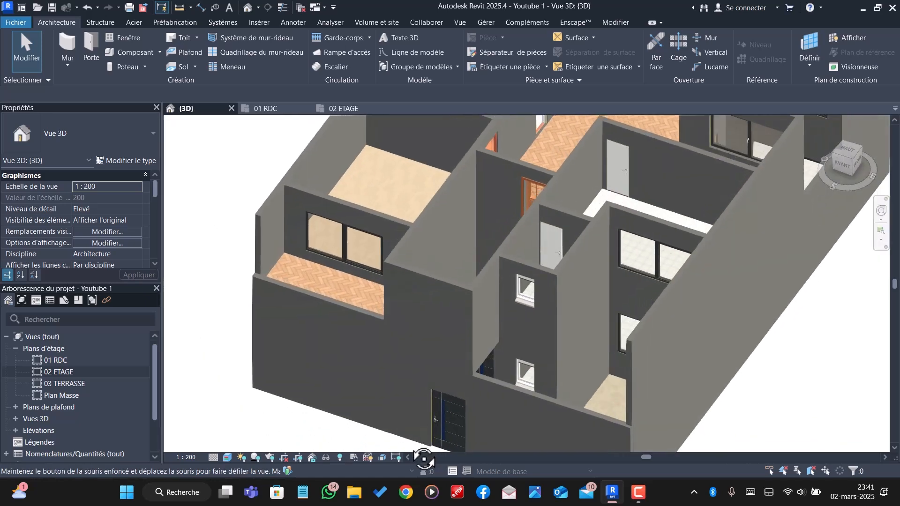
- Start another Revetement esp.fami floor boundary sketch in the 02 ETAGE plan, using the Pick Lines method
left_click(346, 108)
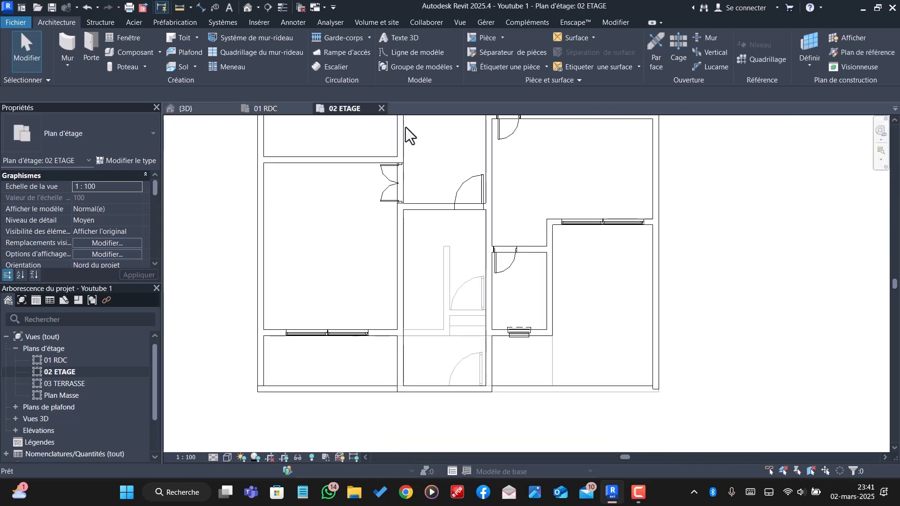
scroll(502, 263, "down", 3)
left_click(184, 66)
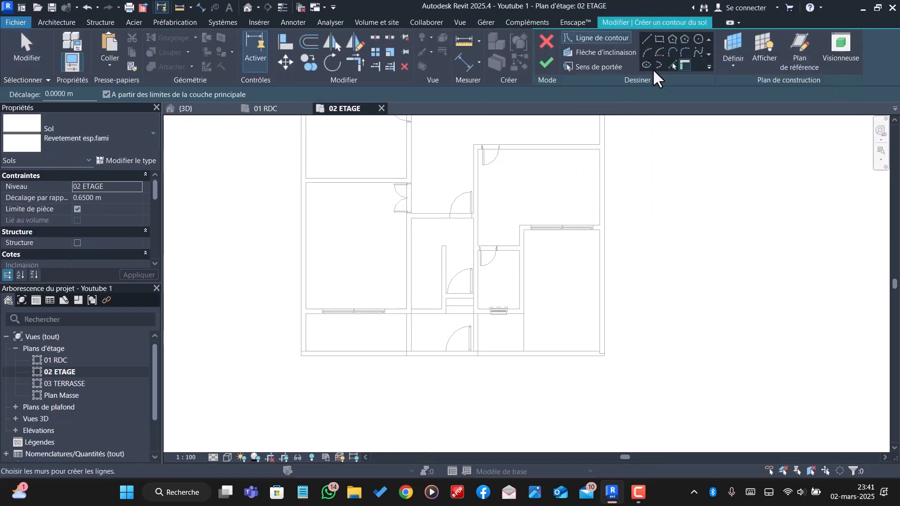
left_click(672, 65)
scroll(561, 255, "up", 2)
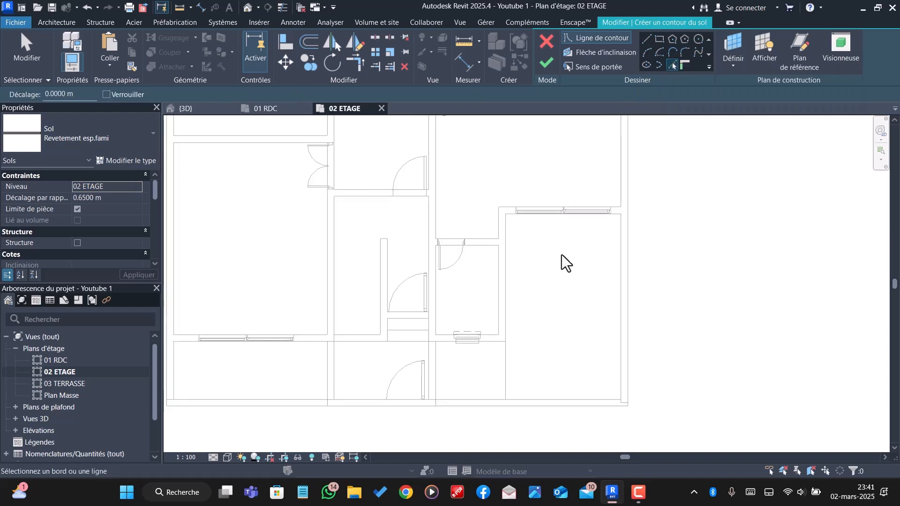
key("Escape")
left_click(610, 211)
key("Delete")
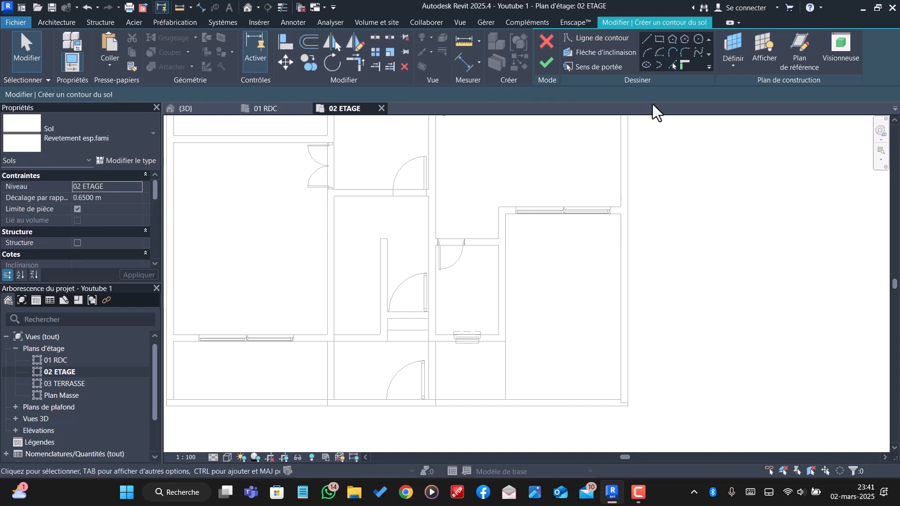
- Pick the wall faces around the L-shaped front area beside the stairwell as floor boundary lines, including the front and outer side walls
left_click(676, 62)
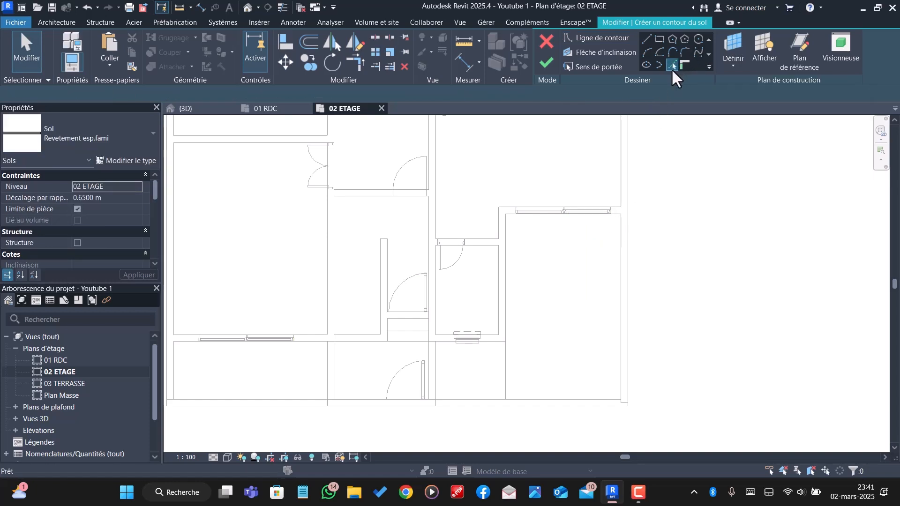
left_click(617, 217)
left_click(505, 295)
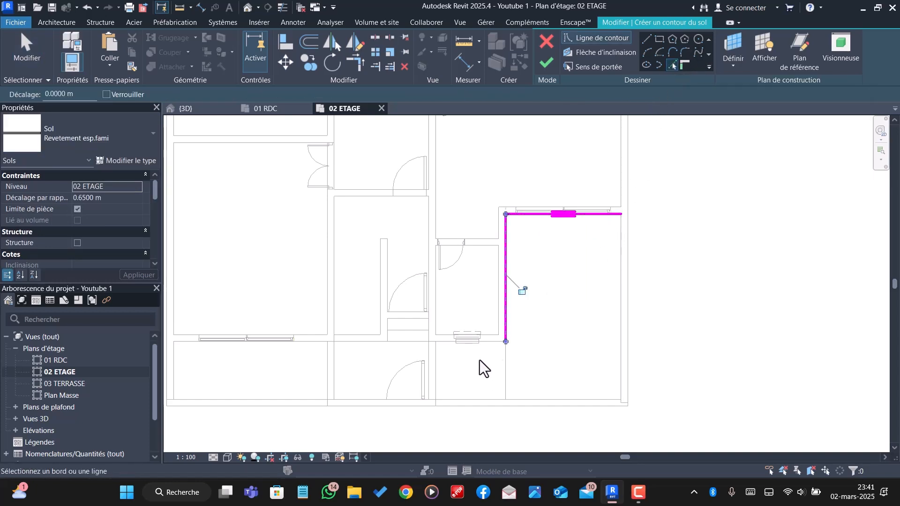
left_click(489, 347)
left_click(439, 373)
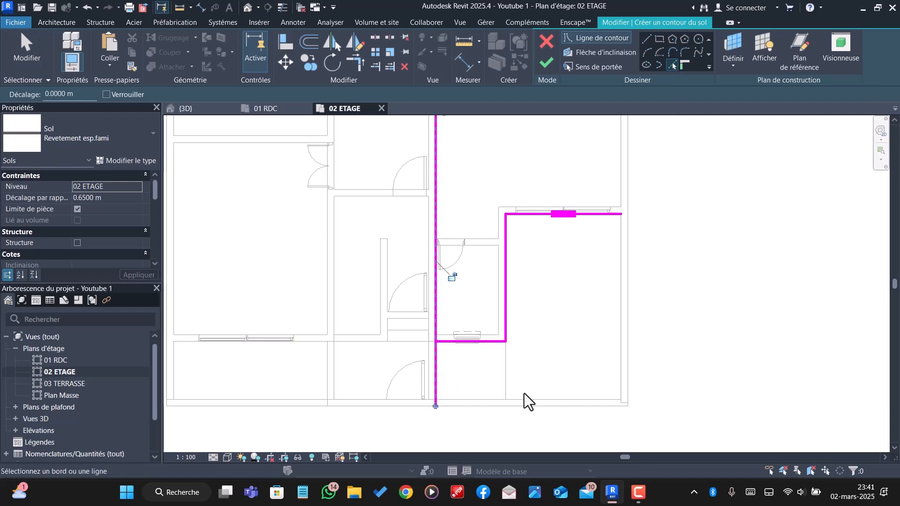
left_click(515, 394)
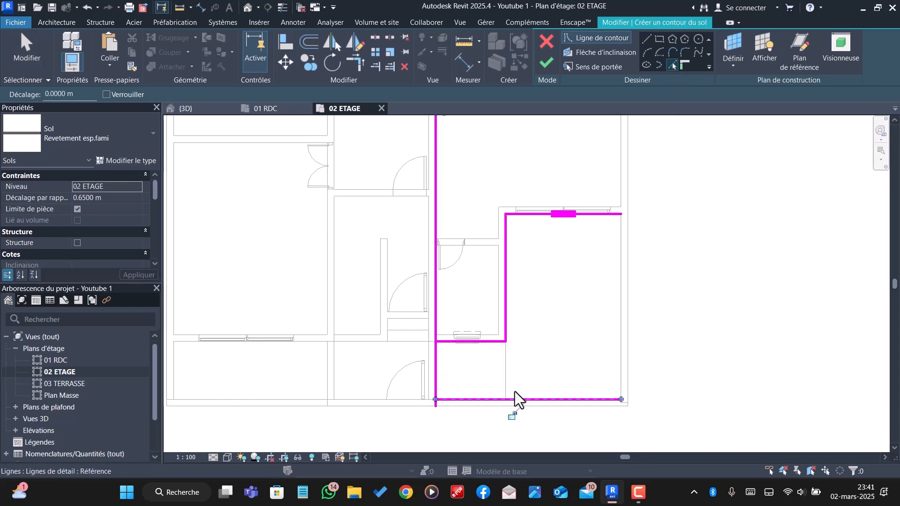
left_click(617, 331)
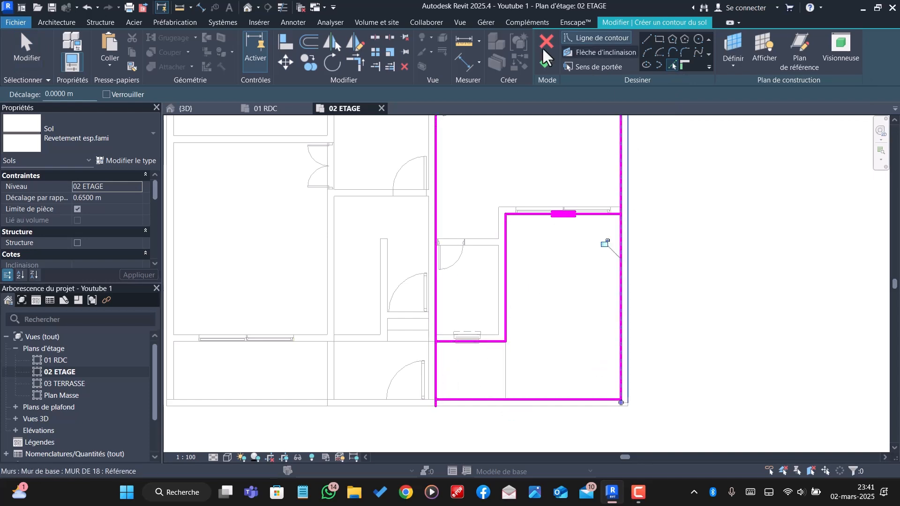
- Trim the boundary line along the large window's wall and the outer side wall line into a corner
left_click(356, 61)
left_click(600, 213)
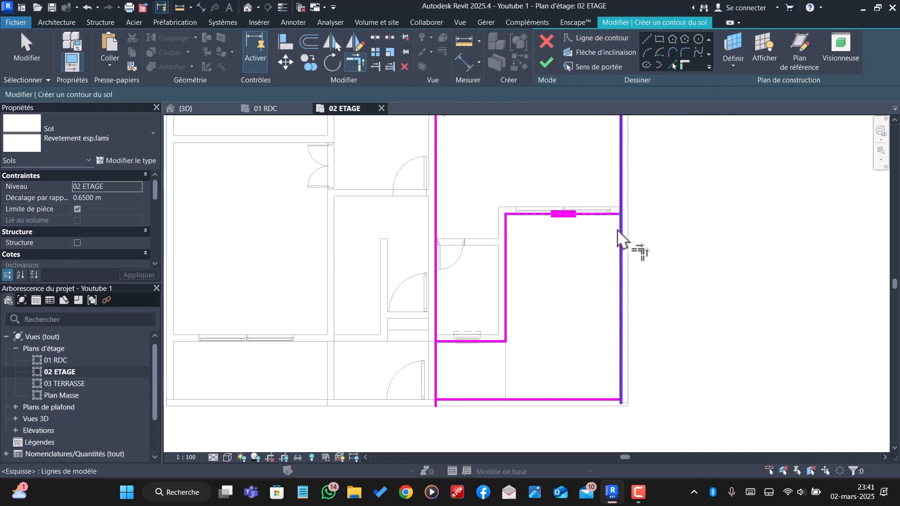
left_click(621, 237)
left_click(539, 228)
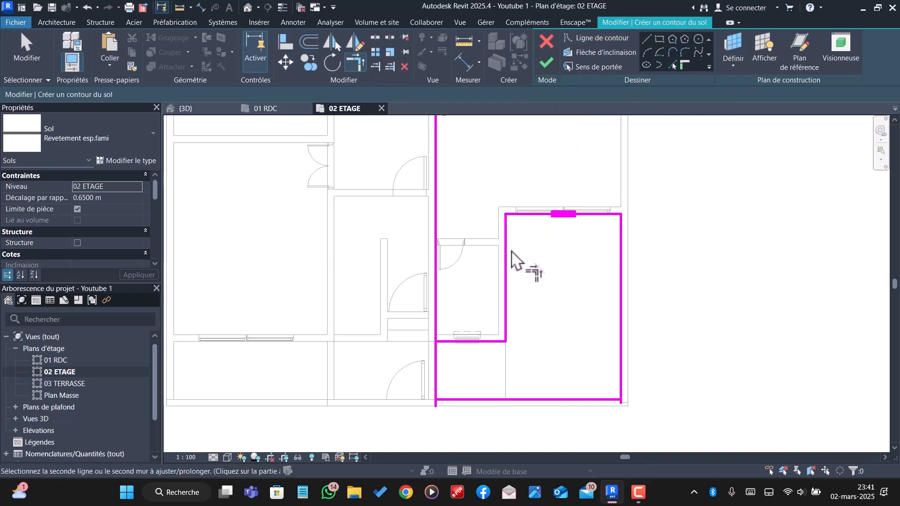
key("Escape")
key("Escape")
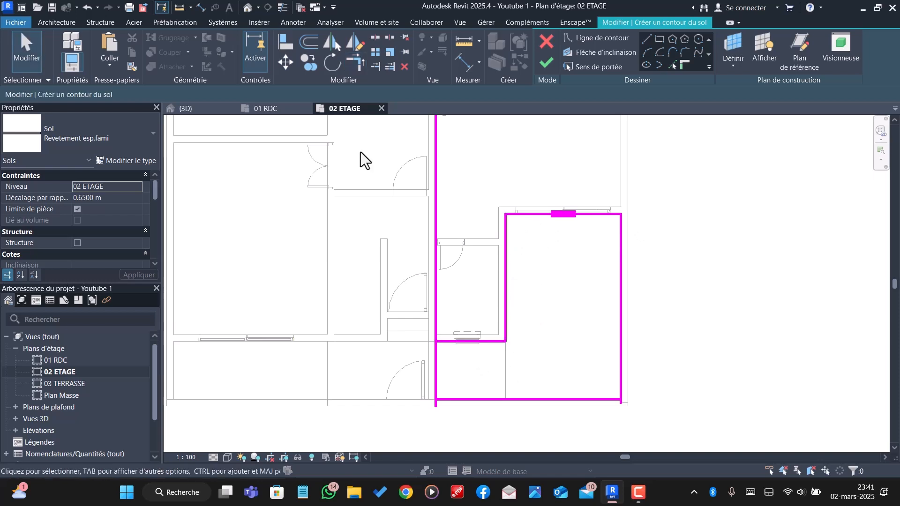
- Trim the stairwell-side line and both ends of the front line into clean corners, and finish the L-shaped floor
left_click(359, 63)
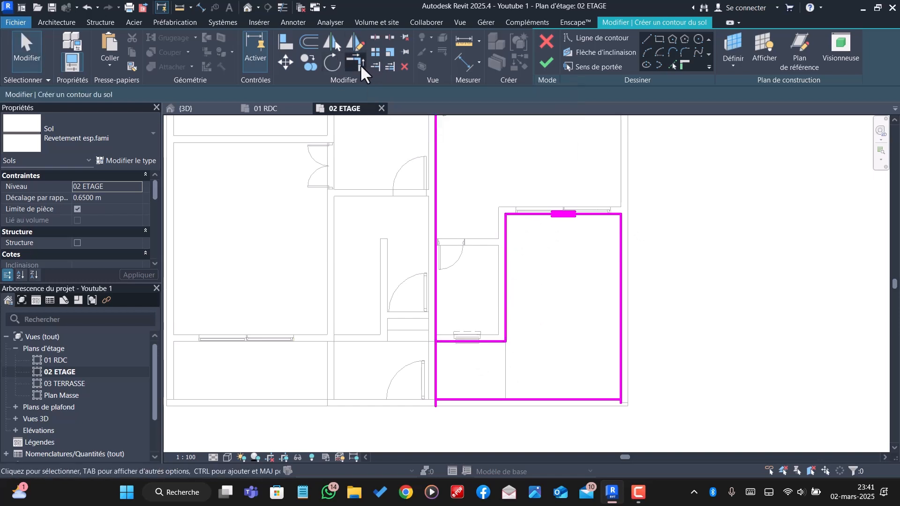
left_click(455, 342)
left_click(436, 363)
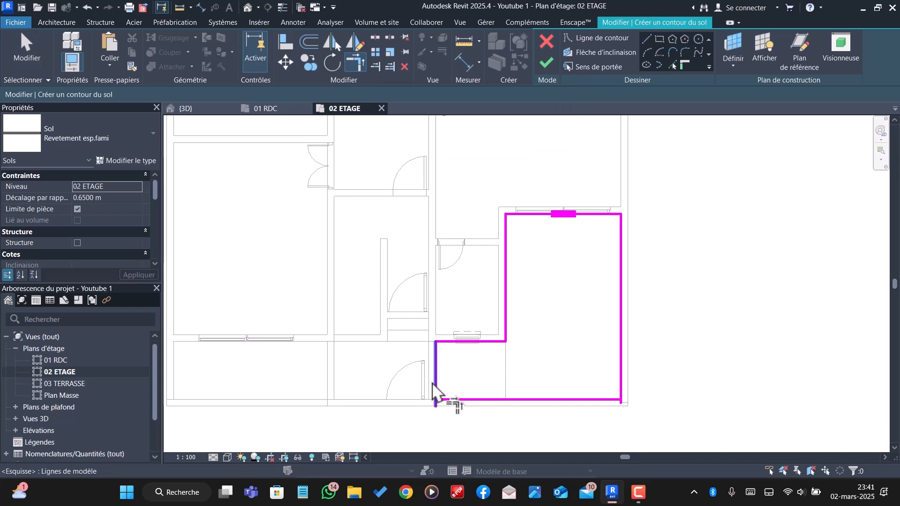
left_click(434, 387)
left_click(516, 399)
left_click(622, 381)
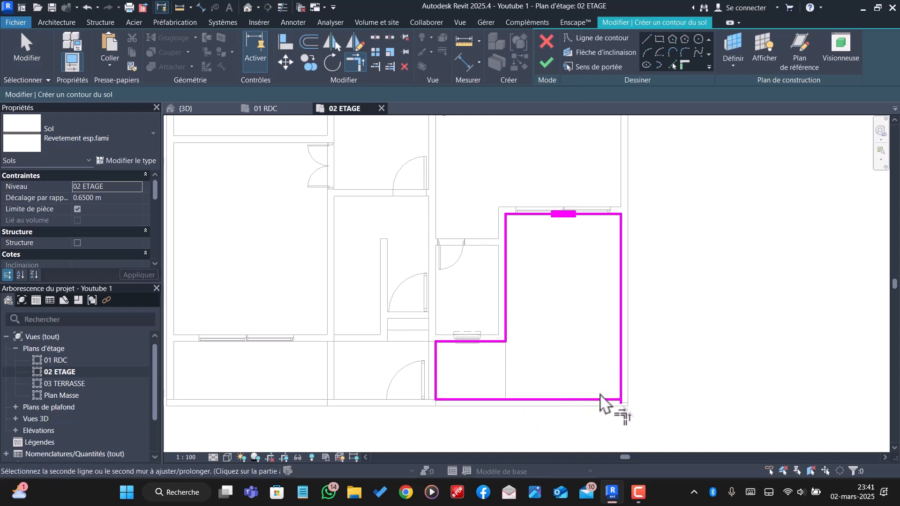
left_click(603, 399)
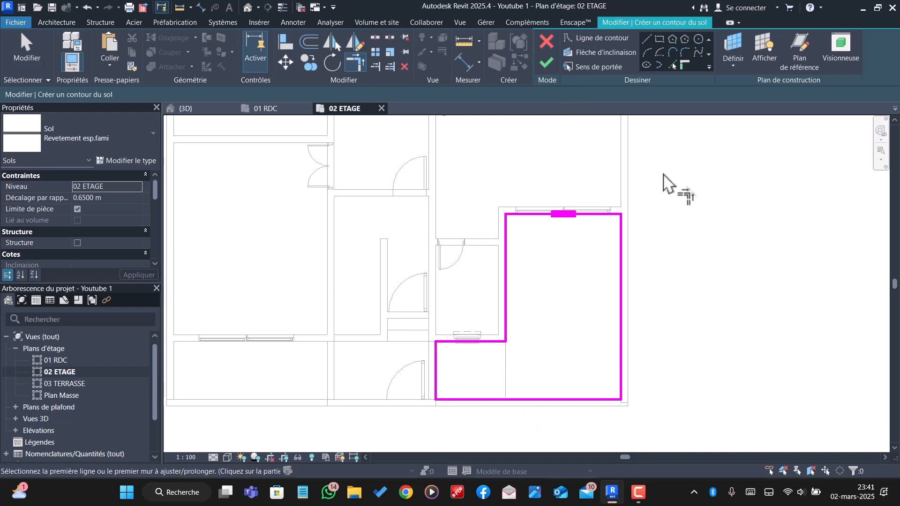
left_click(546, 61)
- Change the new L-shaped floor's type to SOL 60 in the 3D view
left_click(206, 111)
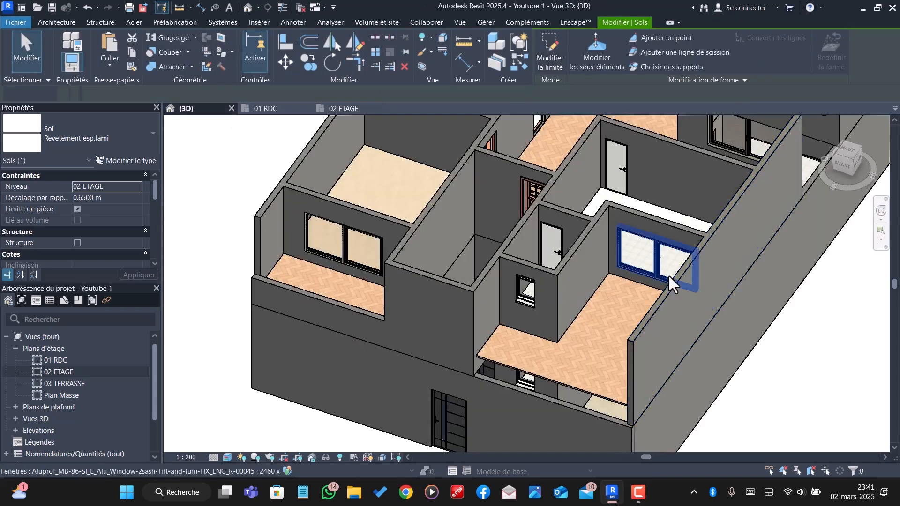
key("Escape")
middle_click_drag(667, 274, 643, 318, "shift")
left_click(649, 308)
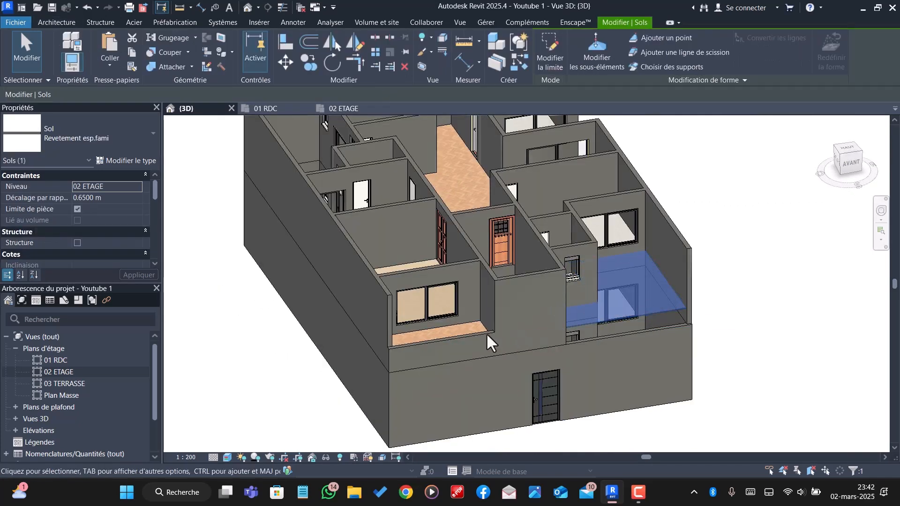
left_click(111, 145)
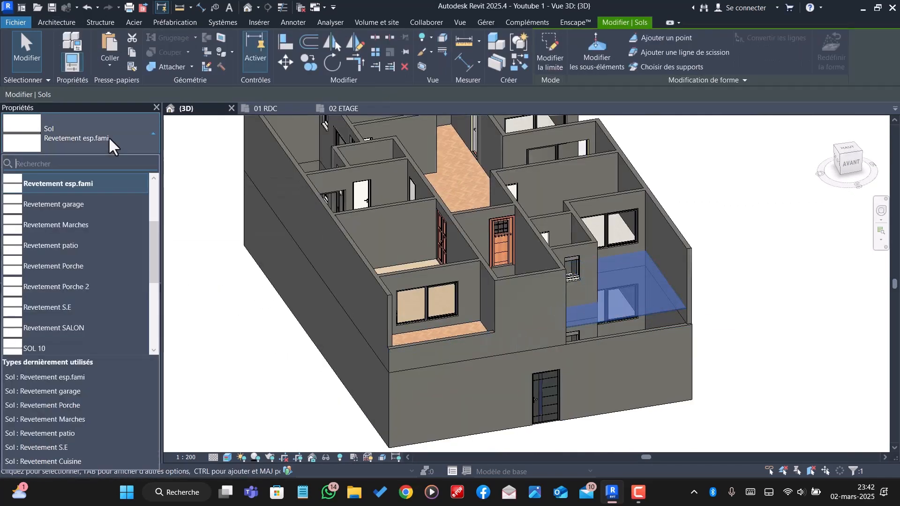
scroll(96, 257, "down", 1)
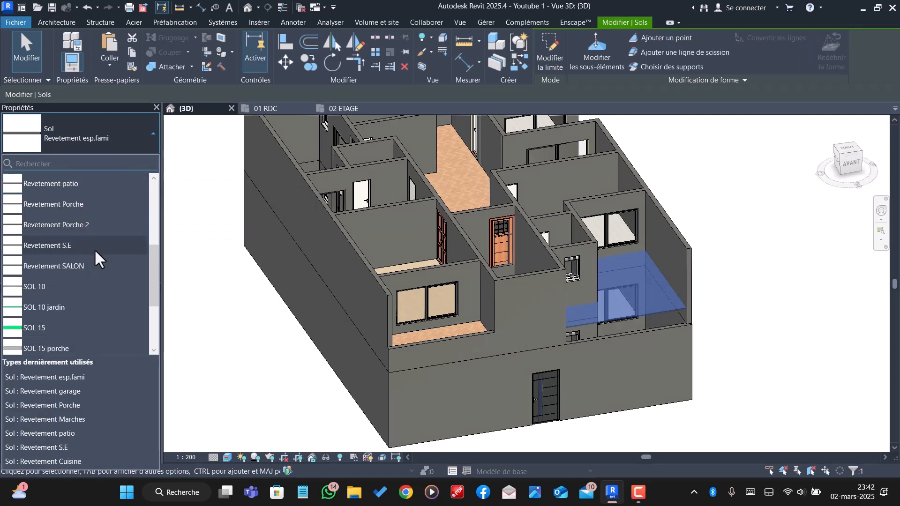
scroll(89, 281, "down", 2)
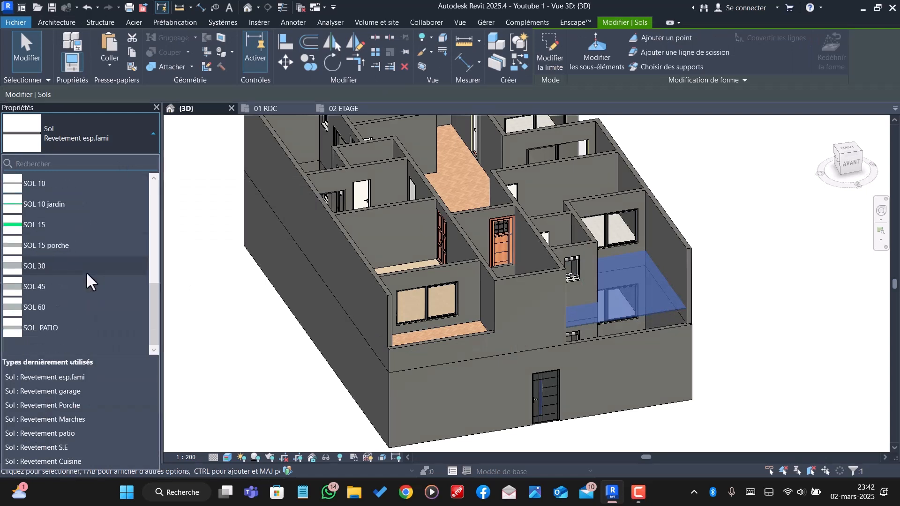
scroll(89, 281, "up", 1)
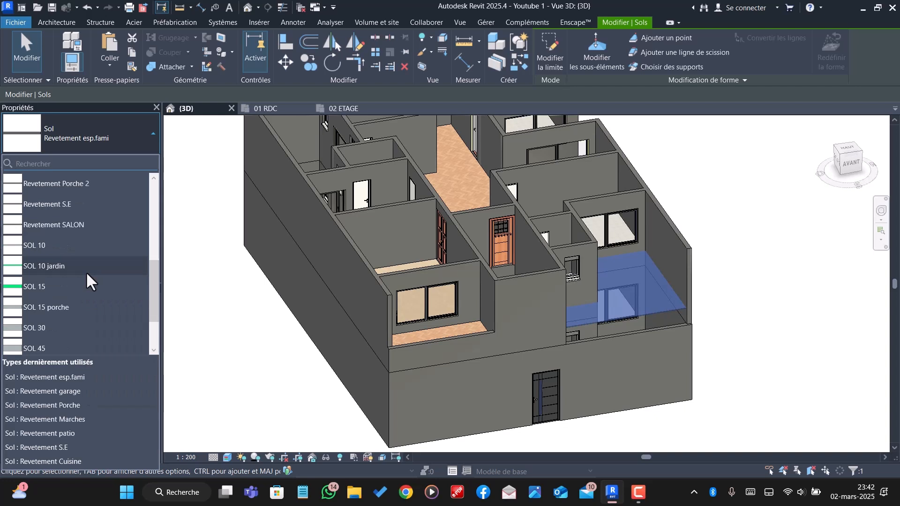
scroll(87, 290, "down", 1)
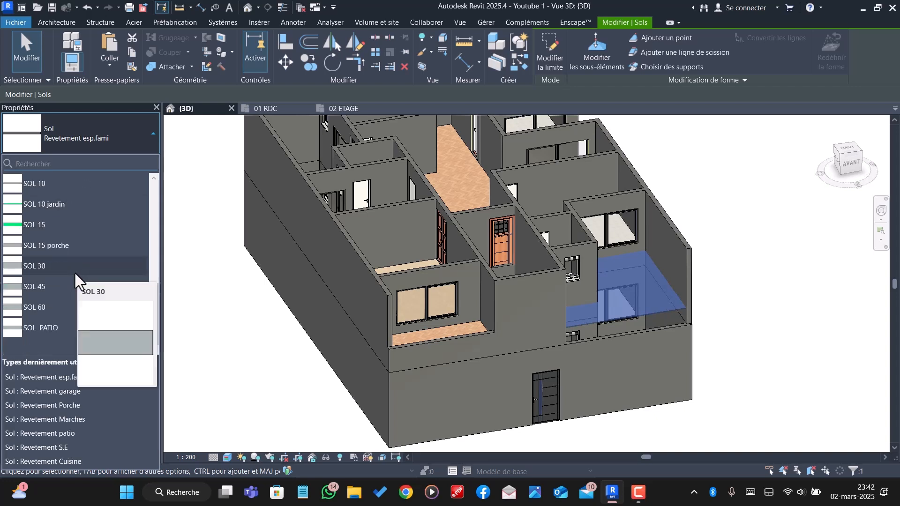
left_click(53, 308)
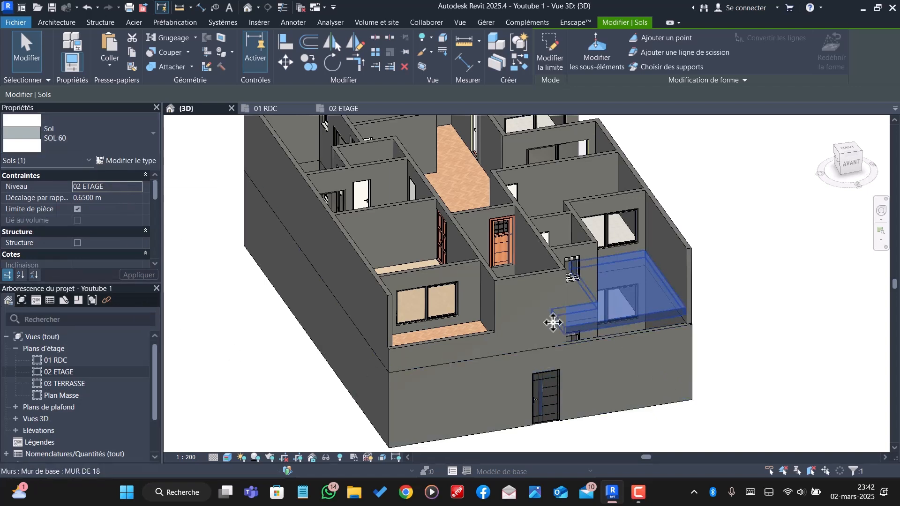
- Change the small front balcony floor's type to SOL 60 as well
left_click(115, 141)
scroll(82, 307, "down", 1)
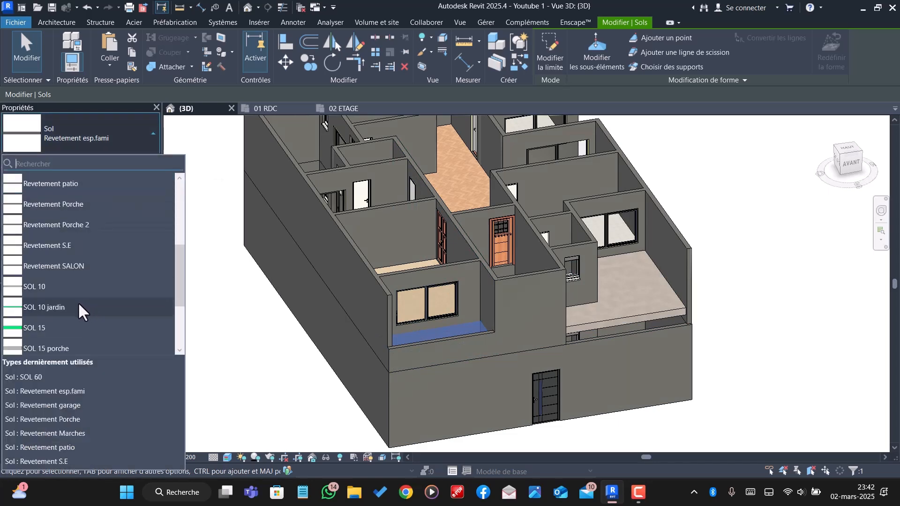
scroll(80, 302, "down", 2)
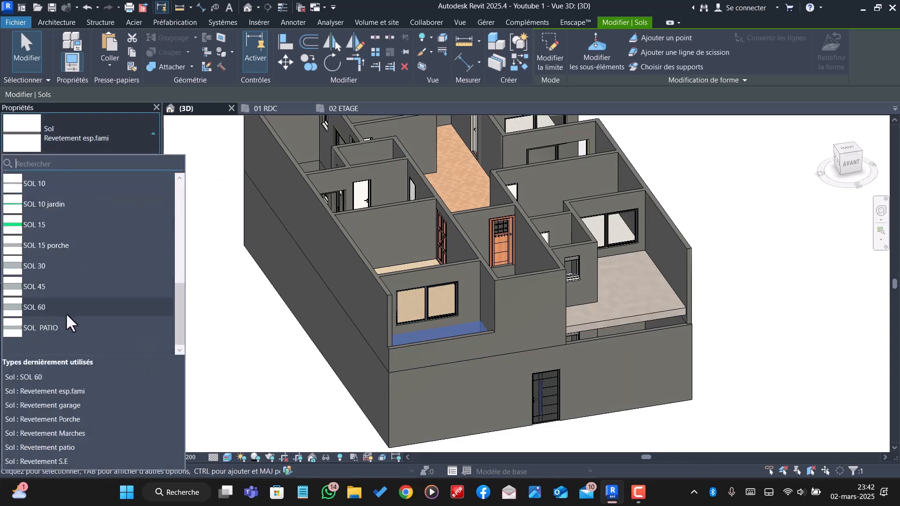
left_click(70, 312)
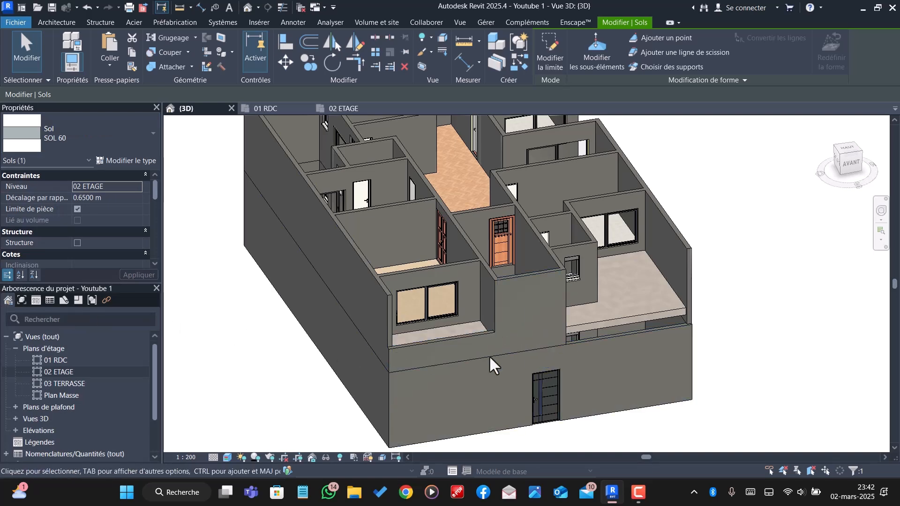
- Delete the L-shaped SOL 60 floor above the front courtyard and dismiss the save reminder without saving
key("Escape")
scroll(649, 373, "up", 3)
middle_click_drag(610, 356, 580, 333, "shift")
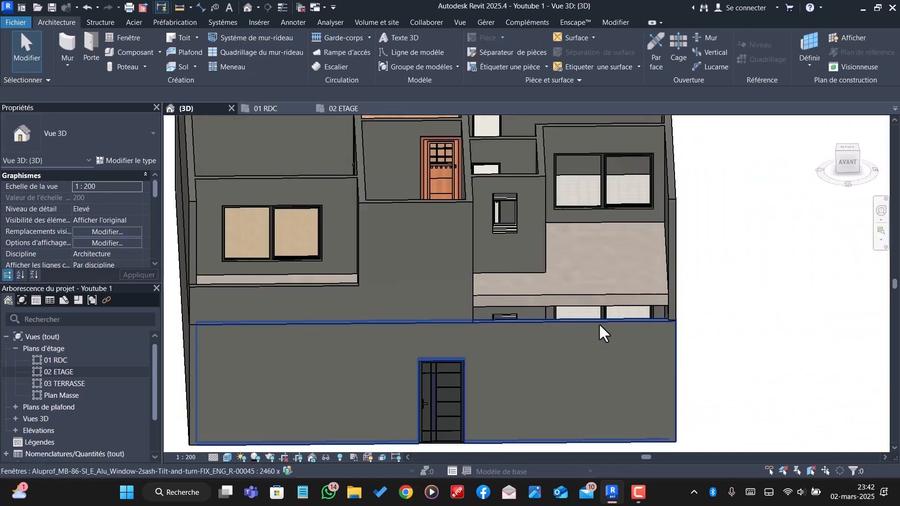
scroll(592, 318, "up", 3)
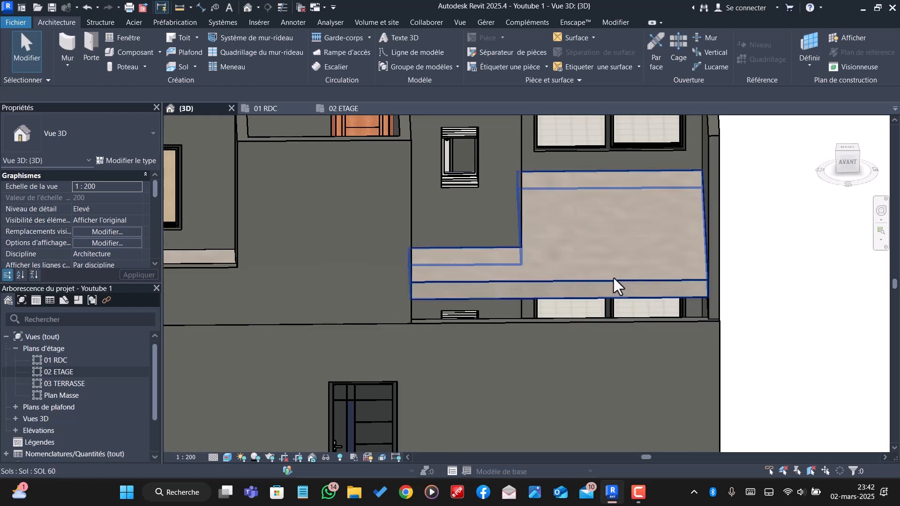
left_click(614, 279)
scroll(569, 360, "down", 5)
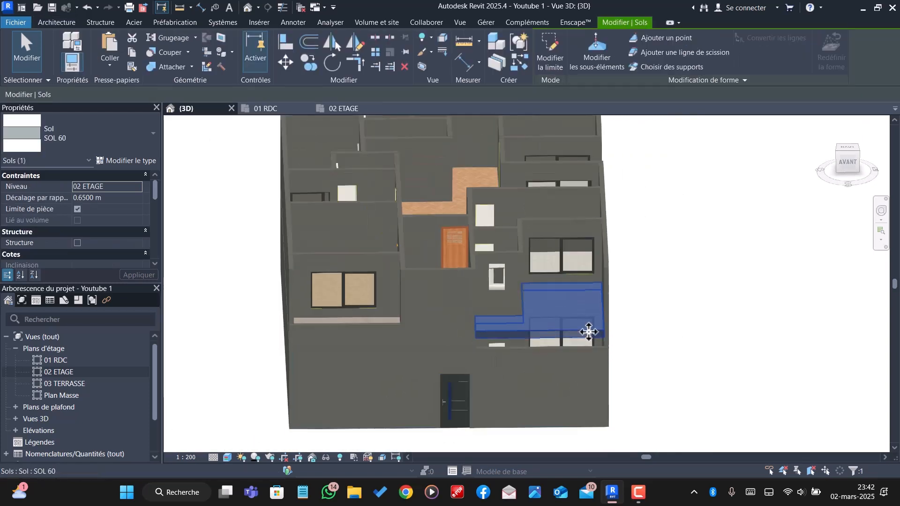
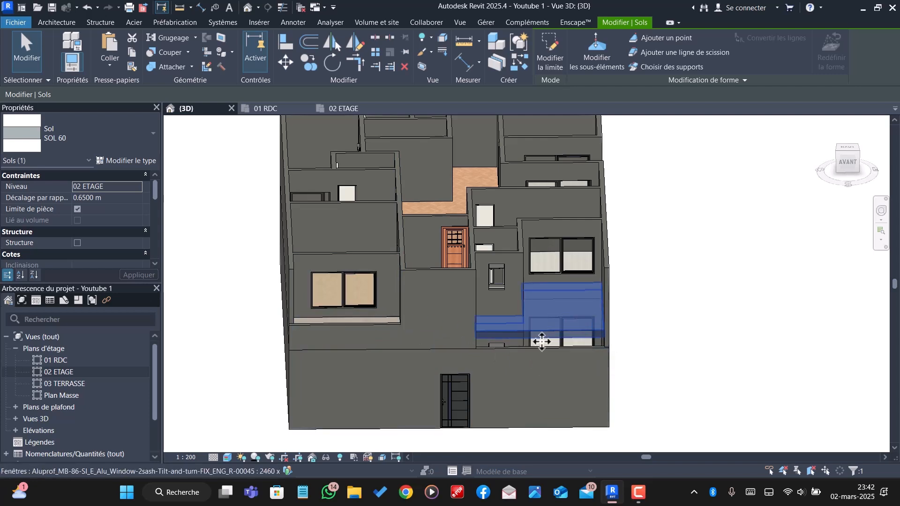
scroll(562, 361, "down", 4)
scroll(539, 419, "down", 3)
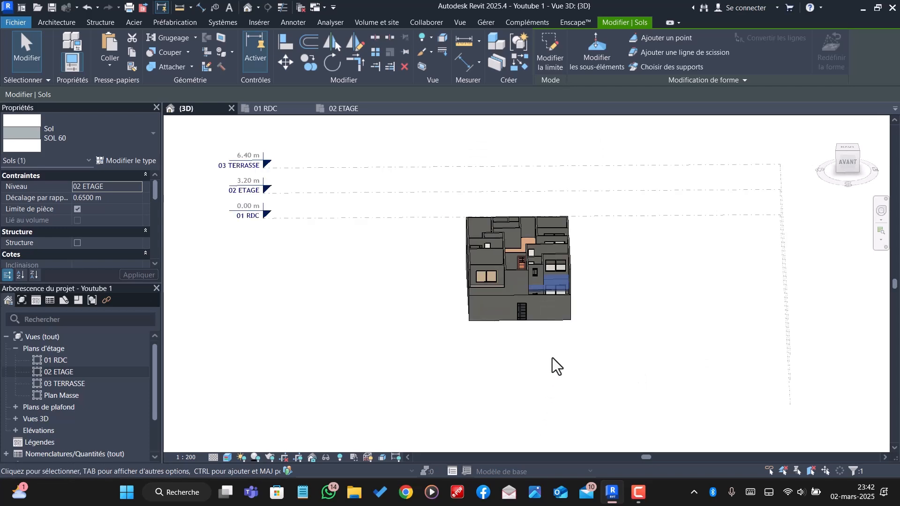
middle_click_drag(553, 365, 470, 421, "shift")
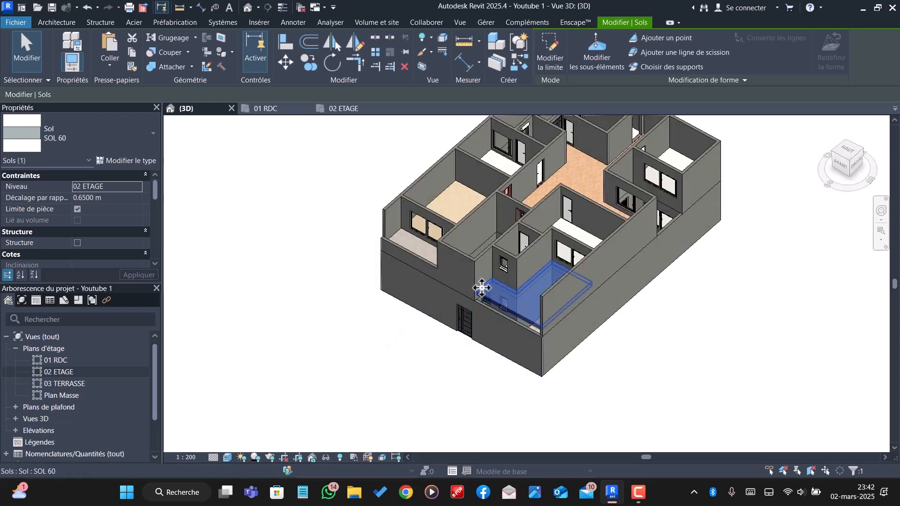
scroll(497, 317, "up", 5)
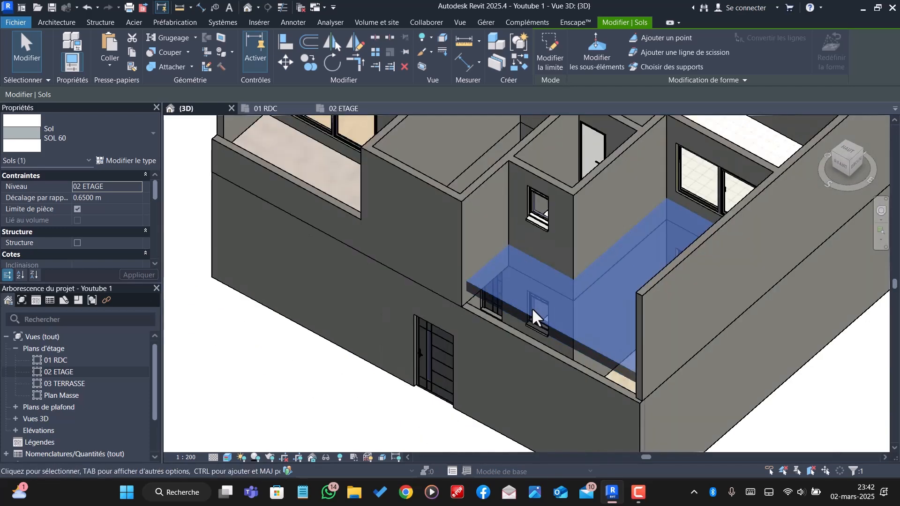
key("Delete")
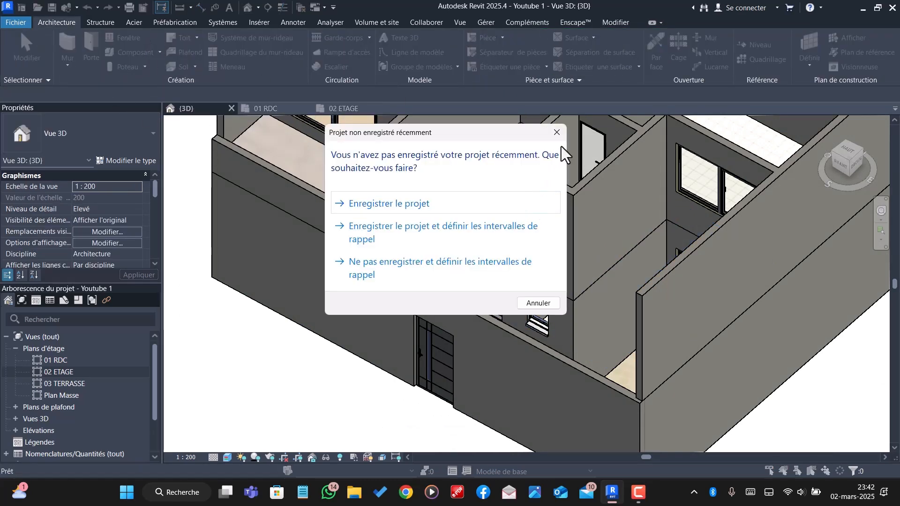
left_click(534, 302)
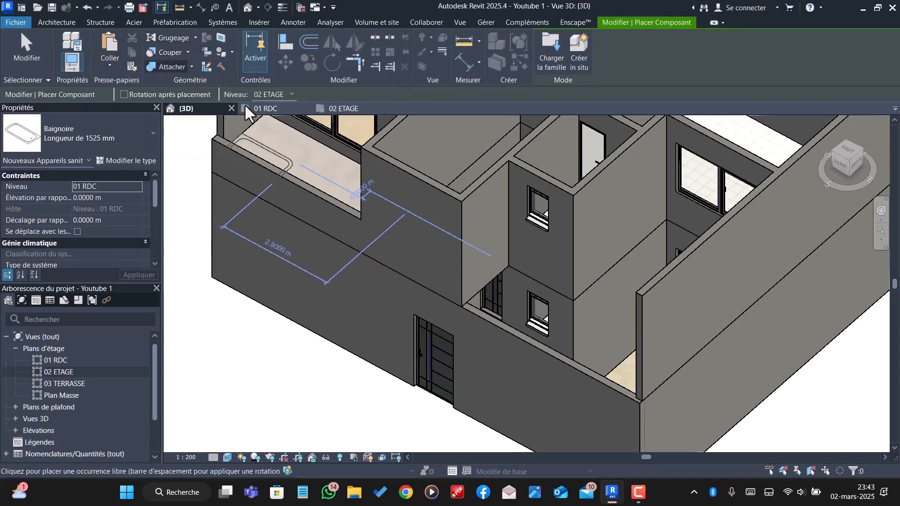
- Start an in-place component in the Modèles génériques category and accept its suggested name
left_click(52, 20)
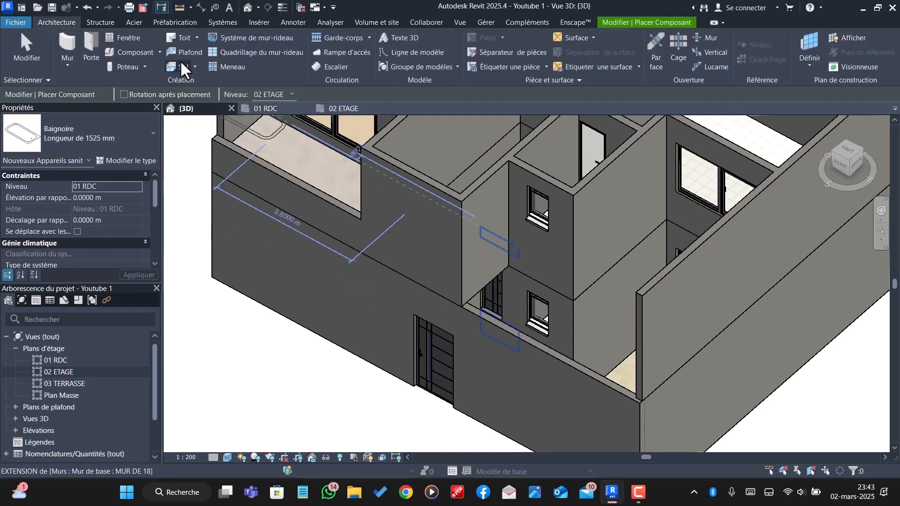
left_click(157, 51)
left_click(154, 97)
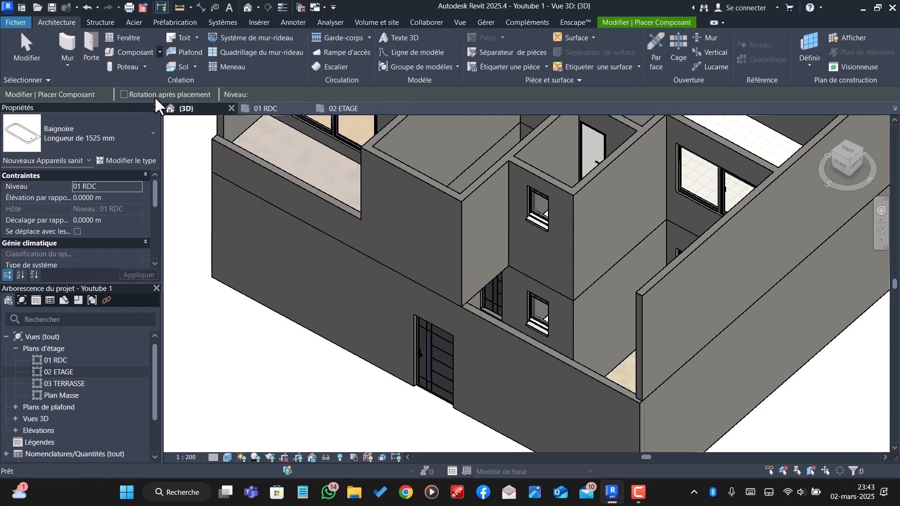
scroll(422, 206, "down", 10)
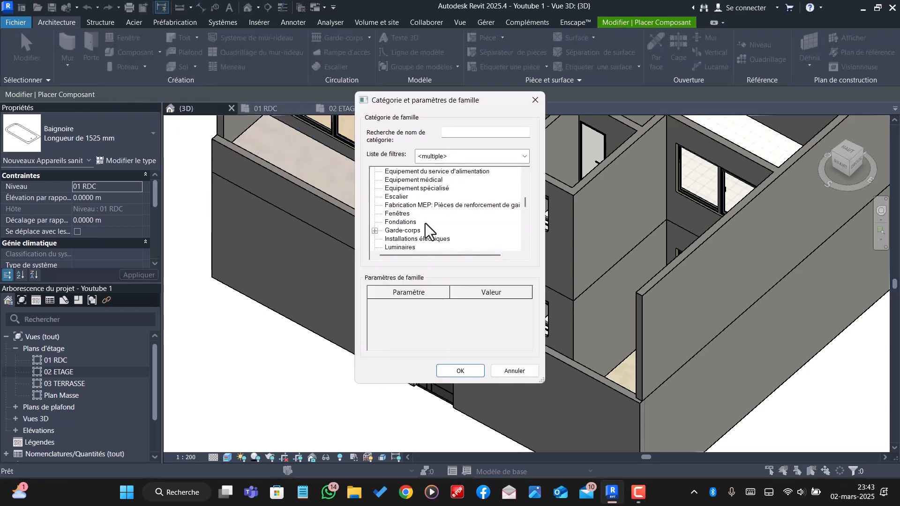
left_click(412, 206)
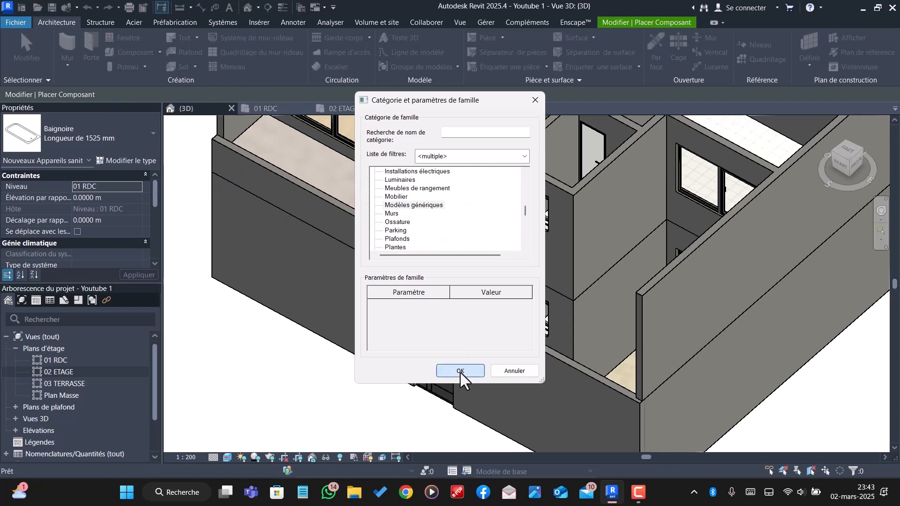
left_click(460, 370)
left_click(614, 265)
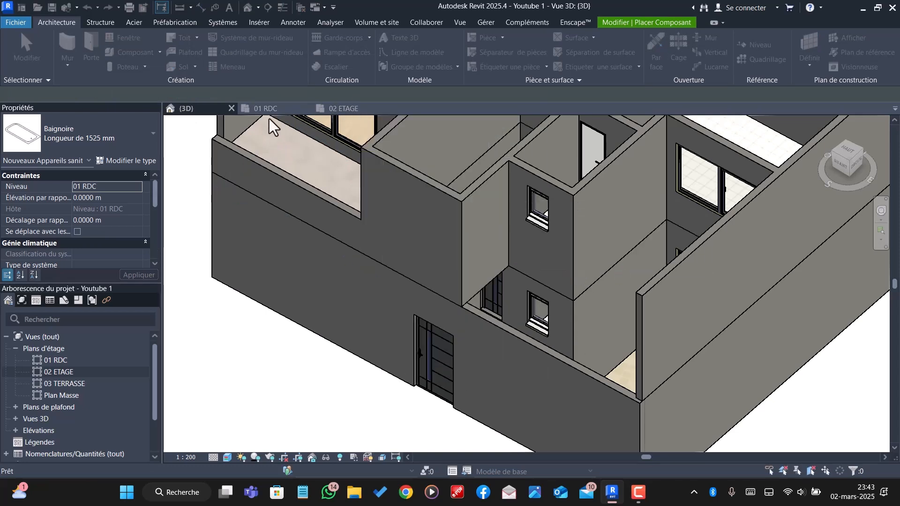
- On the 02 ETAGE plan, start an extrusion and draw its 3 m edge along the large window's wall
left_click(276, 107)
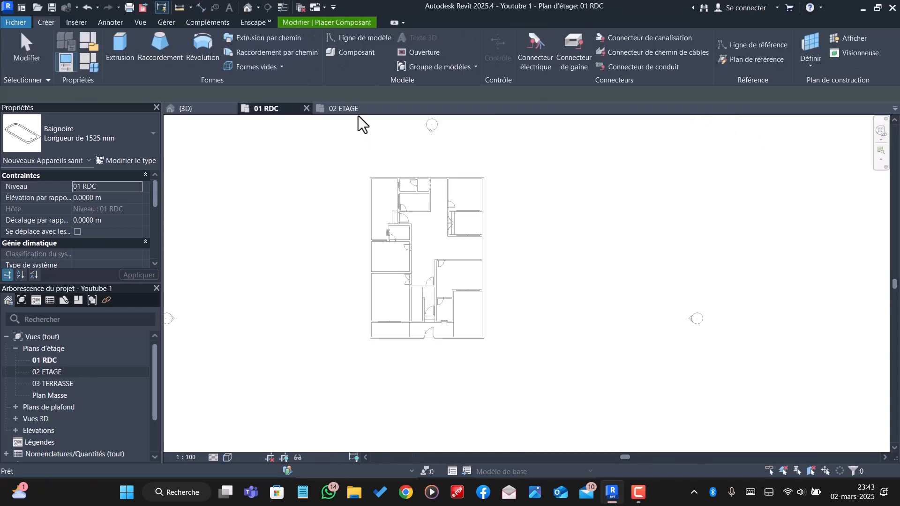
left_click(354, 107)
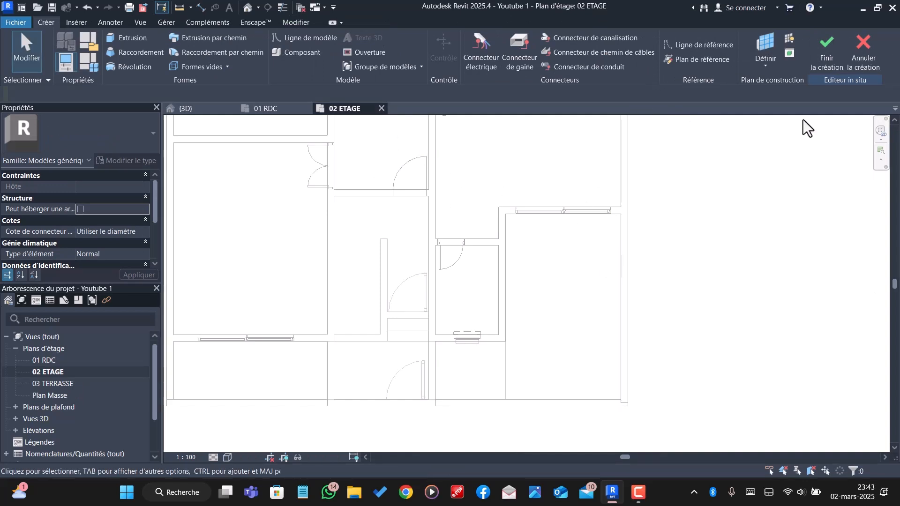
left_click(141, 38)
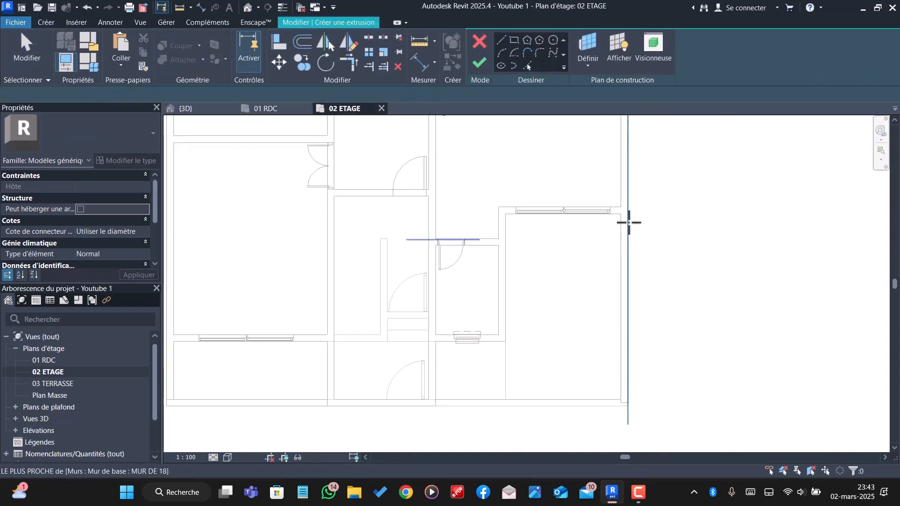
scroll(604, 214, "up", 5)
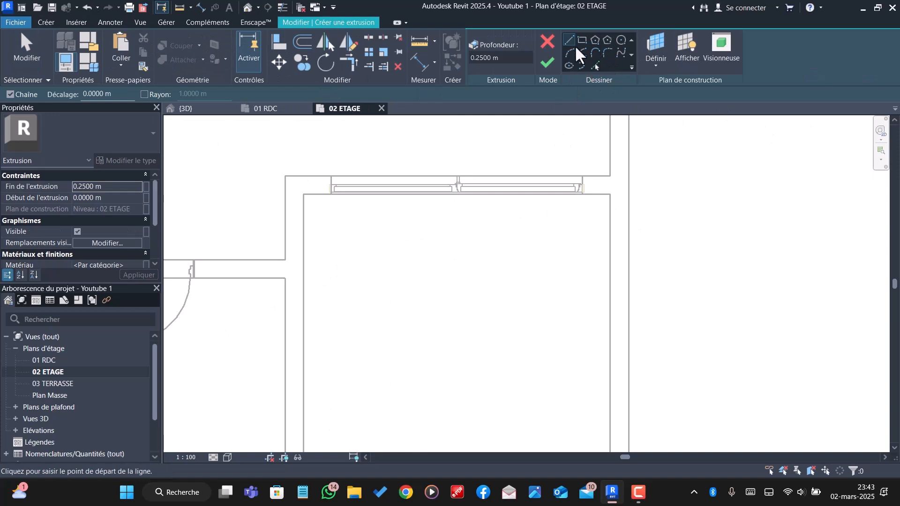
left_click(610, 194)
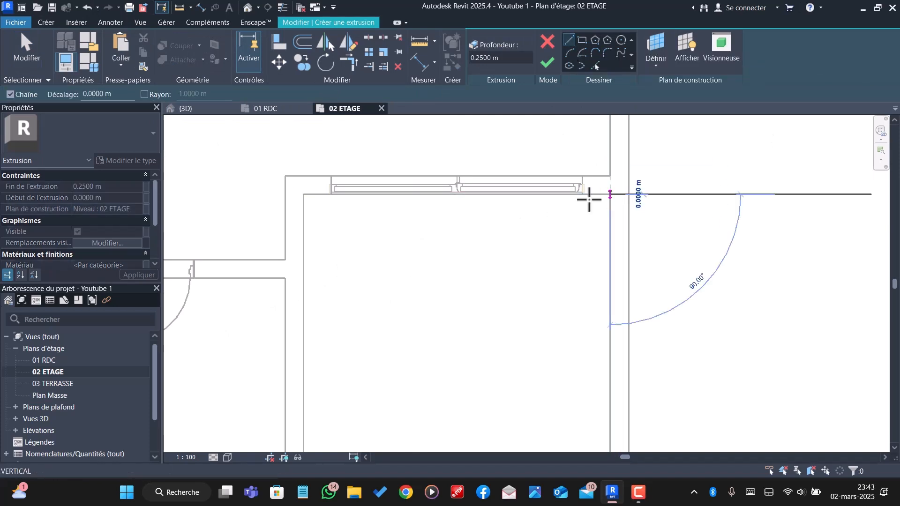
left_click(303, 194)
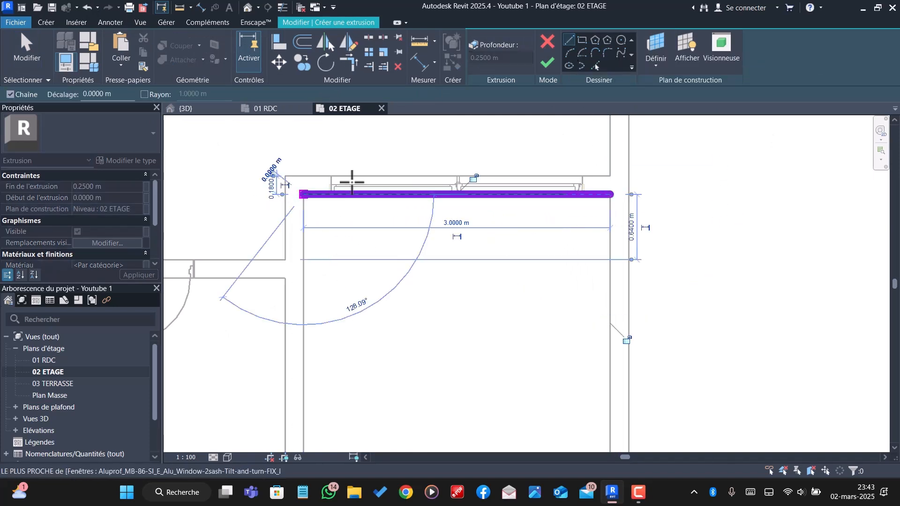
- Draw the remaining edges of the L-shaped outline along the terrace walls and the 4.82 m front, and finish the 0.25 m deep extrusion
scroll(351, 182, "down", 4)
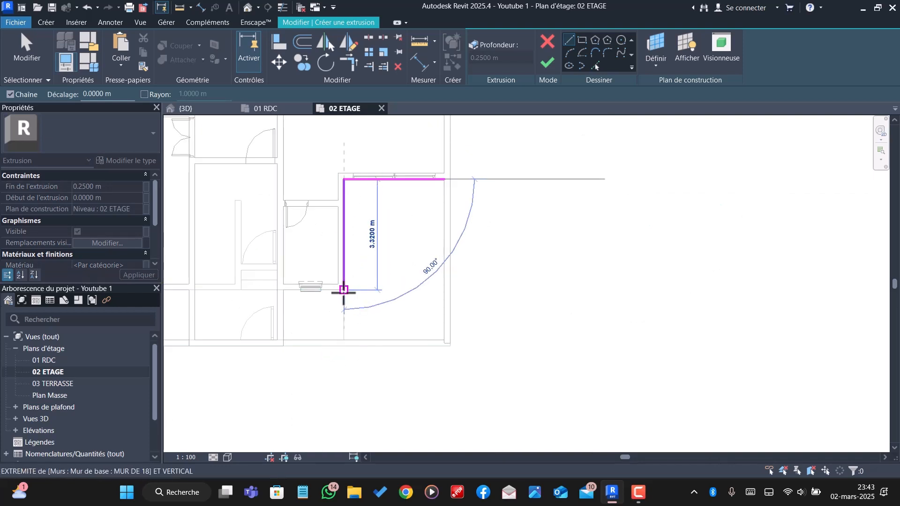
left_click(343, 289)
left_click(283, 290)
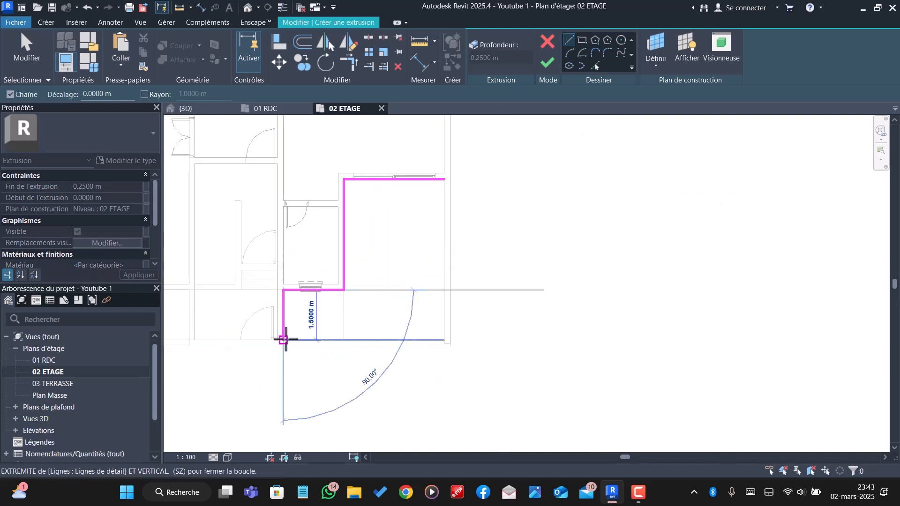
left_click(283, 339)
scroll(446, 337, "up", 3)
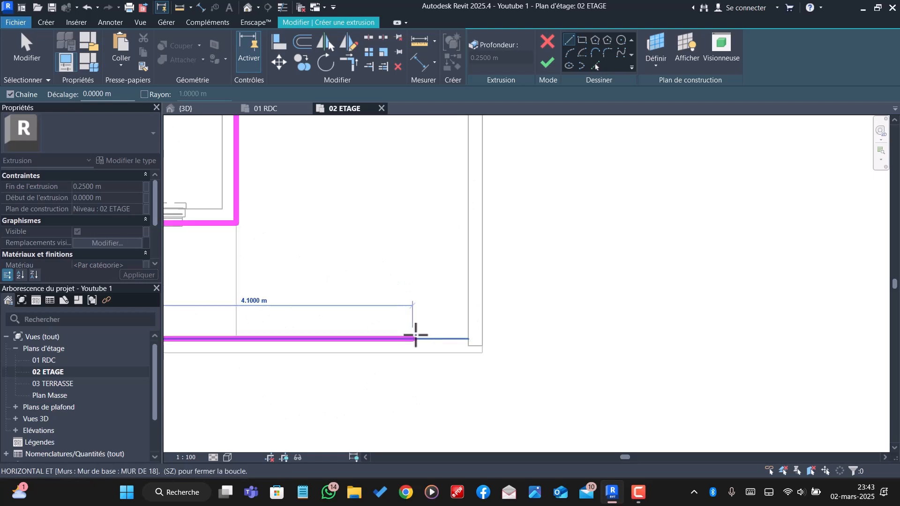
left_click(469, 338)
scroll(468, 338, "down", 2)
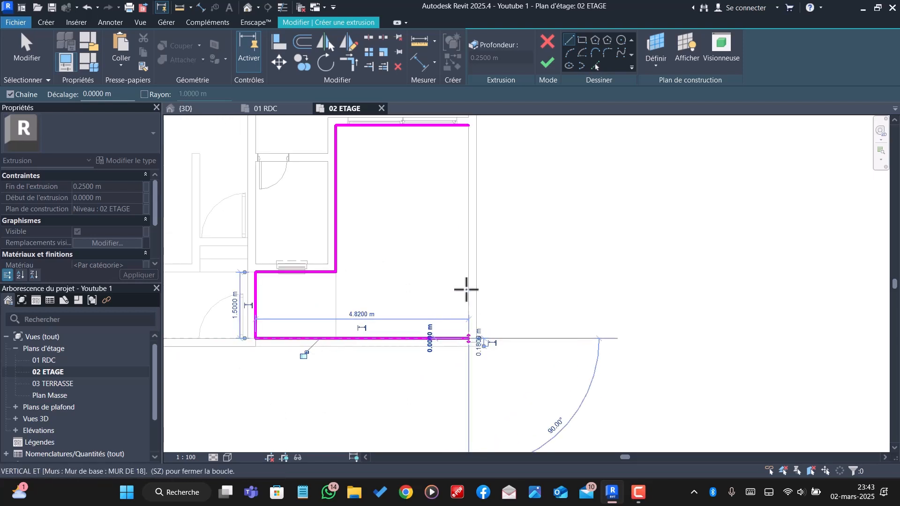
left_click(469, 124)
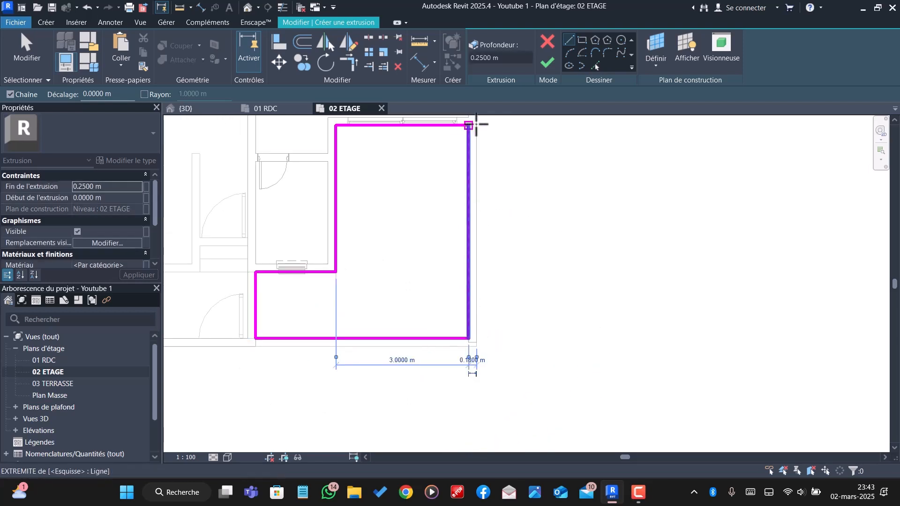
left_click(548, 62)
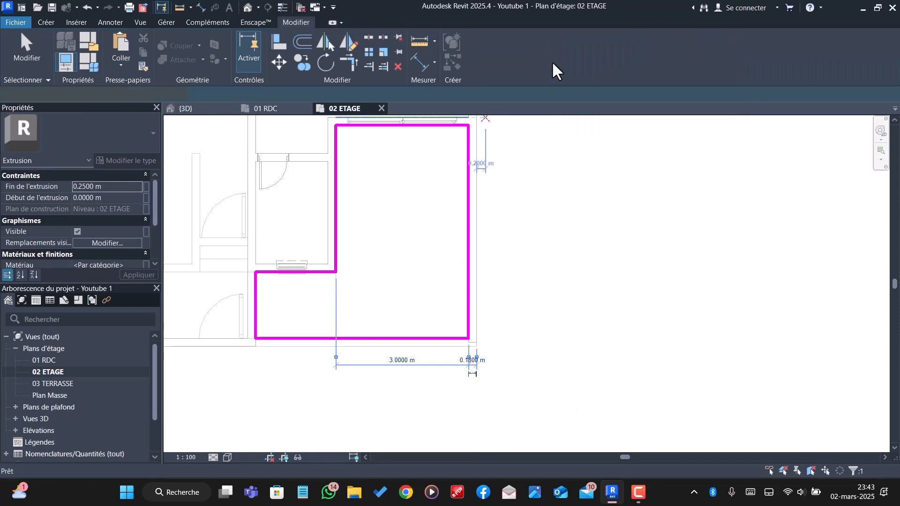
- In the 3D view, assign the Bois 53 material to the L-shaped terrace extrusion
left_click(199, 112)
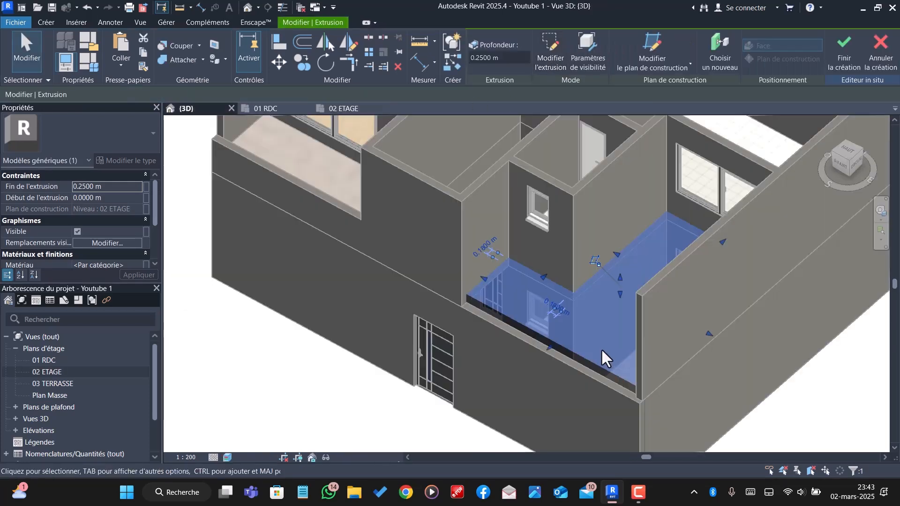
scroll(590, 358, "up", 4)
middle_click_drag(558, 373, 672, 347, "shift")
left_click(673, 358)
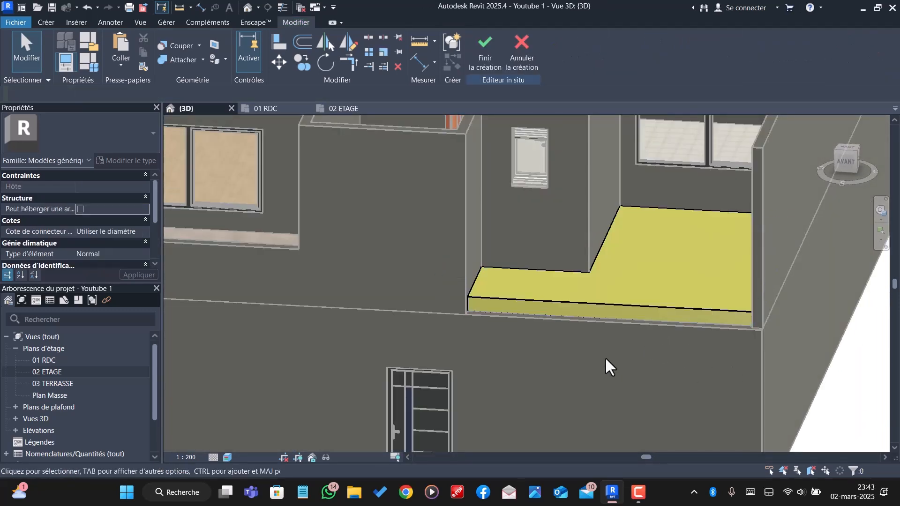
scroll(630, 317, "down", 3)
scroll(631, 316, "up", 1)
left_click(631, 317)
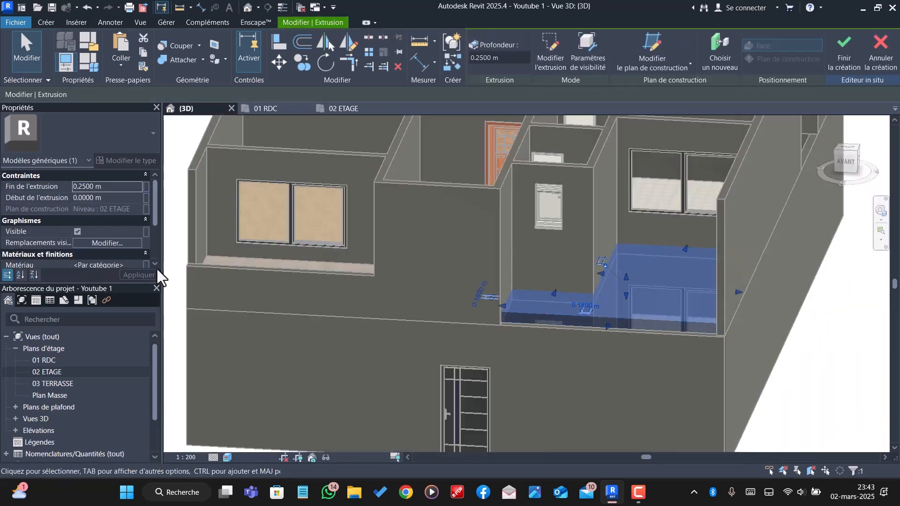
scroll(107, 248, "down", 3)
left_click(133, 220)
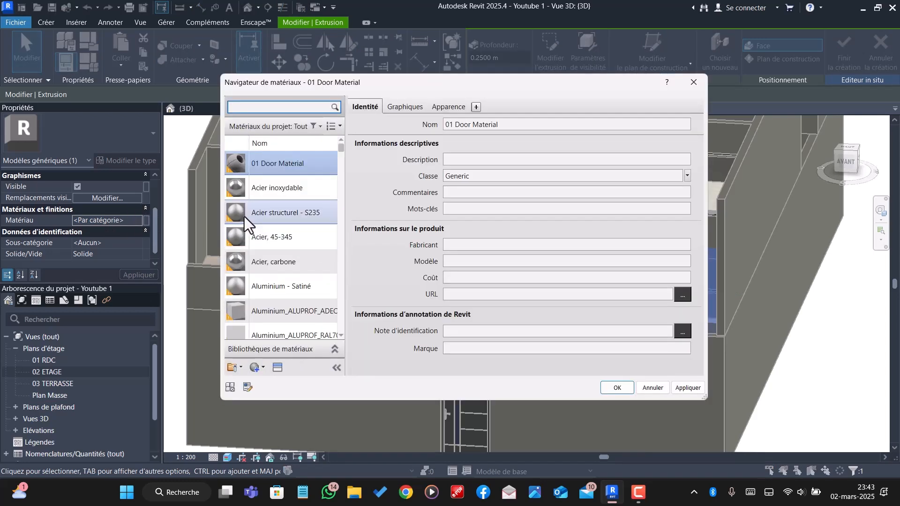
scroll(305, 221, "down", 4)
scroll(302, 223, "down", 4)
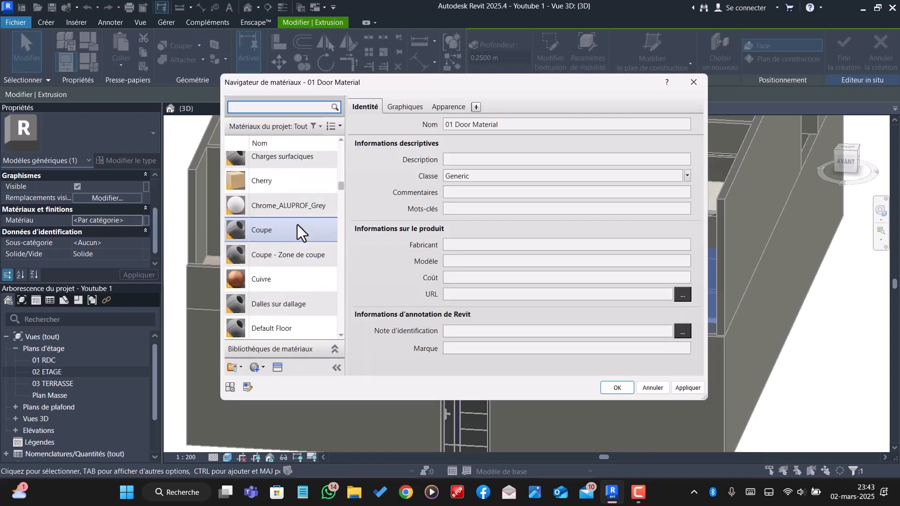
scroll(297, 224, "up", 4)
left_click(282, 241)
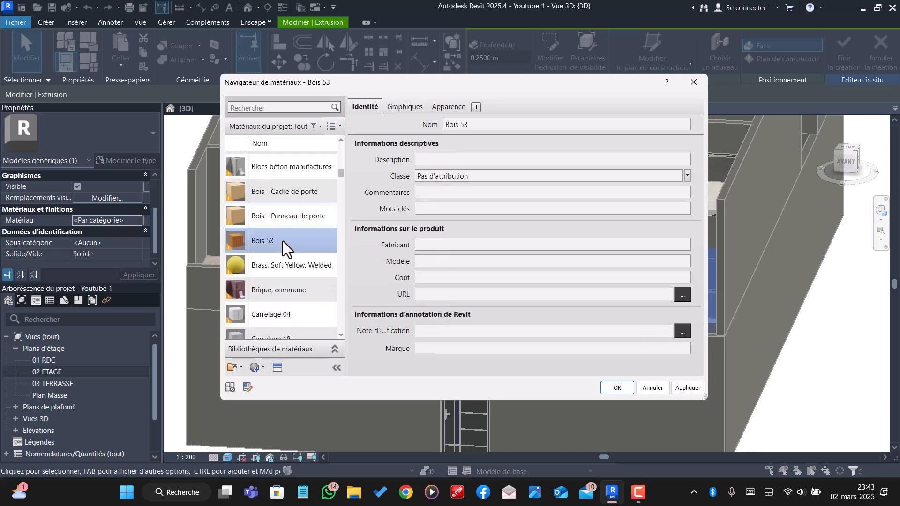
left_click(617, 388)
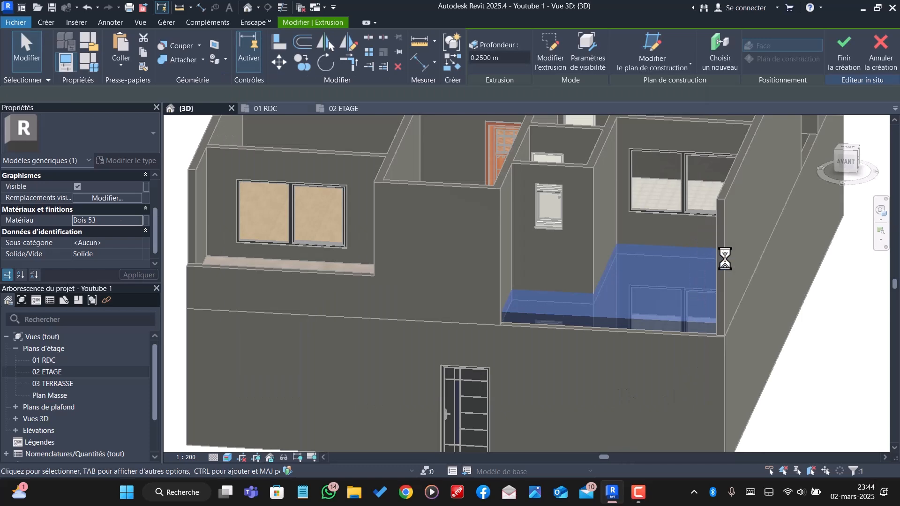
- Finish the in-place terrace component and set the 3D view's visual style to Textures
left_click(766, 281)
left_click(476, 58)
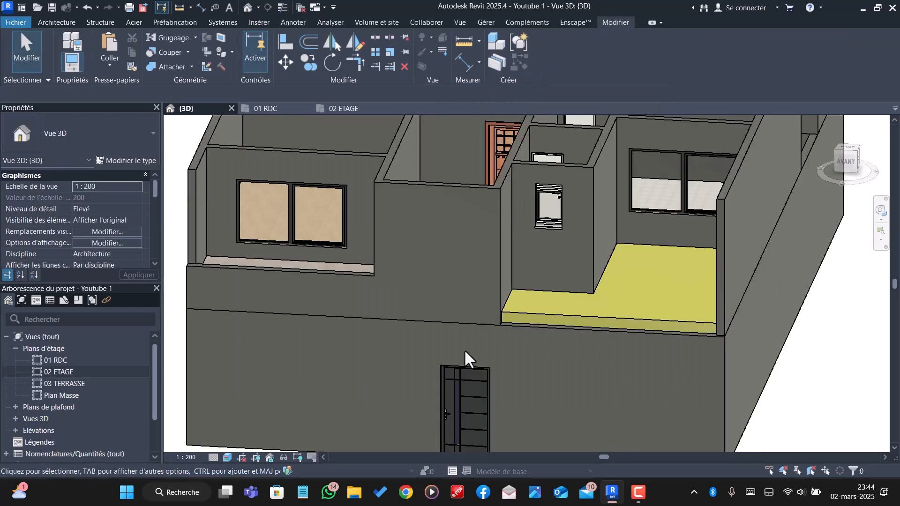
scroll(464, 351, "down", 5)
left_click(226, 456)
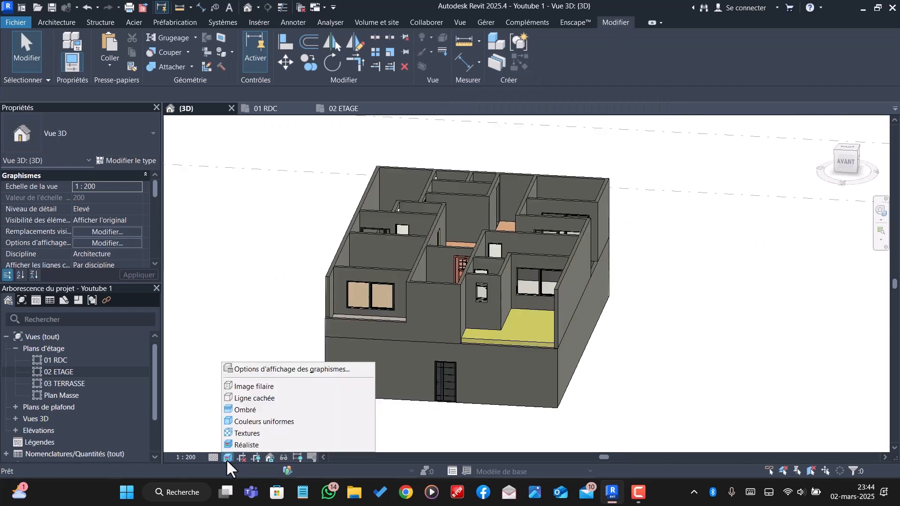
left_click(250, 434)
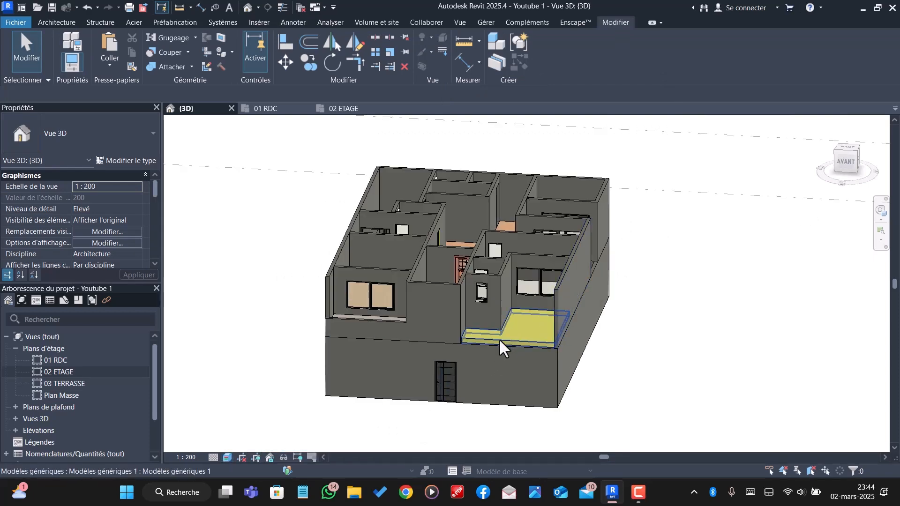
- Reopen the L-shaped front terrace slab for in-place editing
scroll(515, 336, "up", 3)
left_click(521, 341)
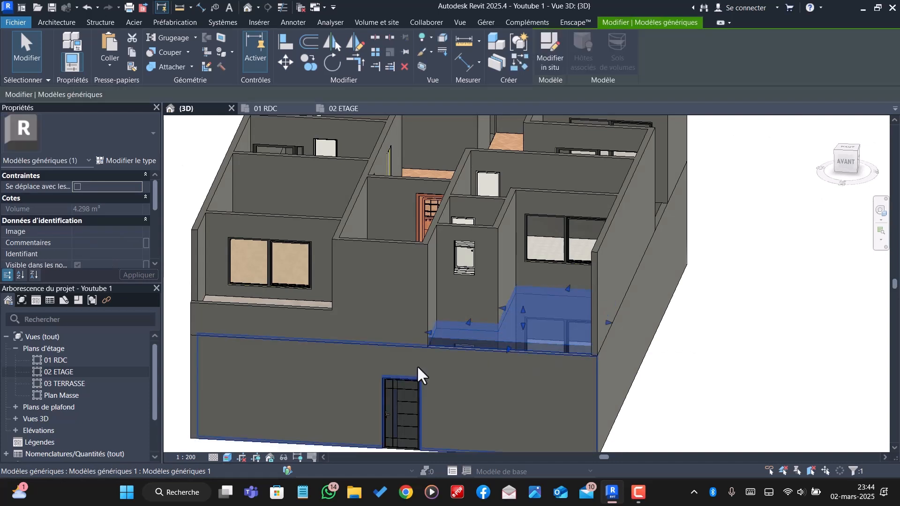
key("Escape")
left_click(505, 345)
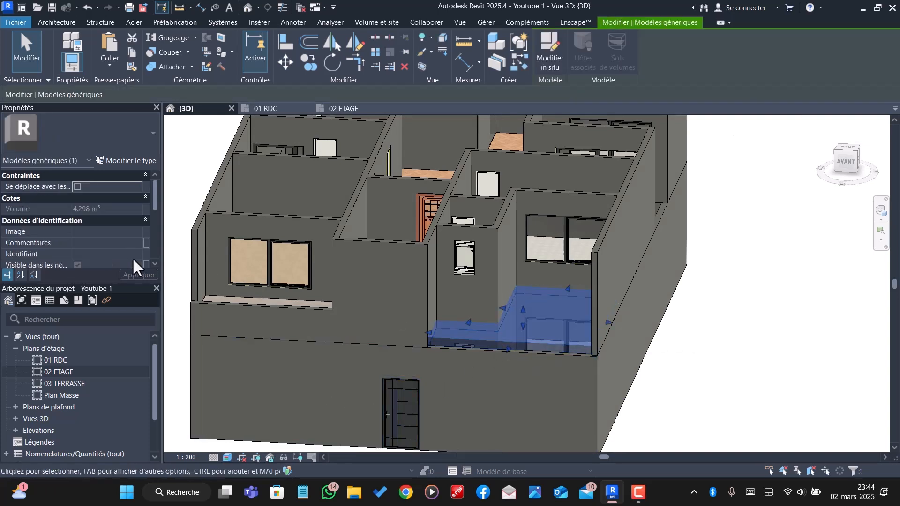
scroll(128, 248, "down", 4)
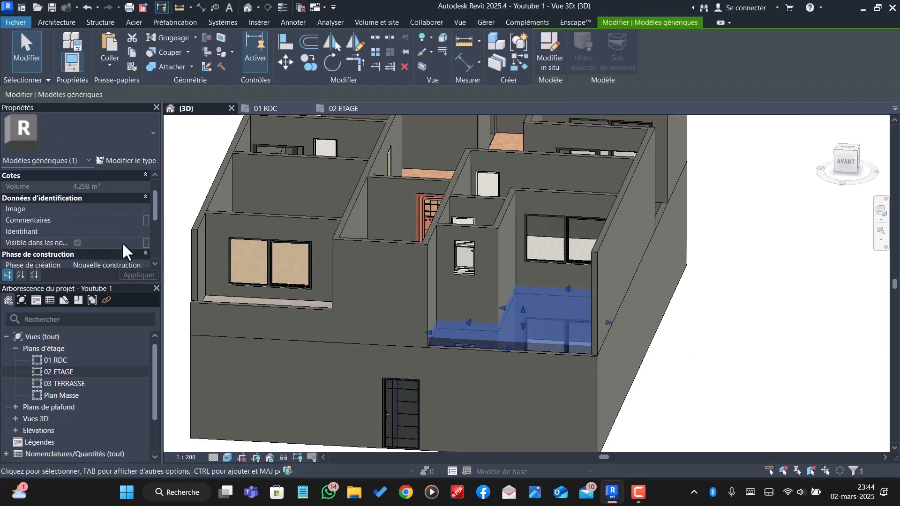
left_click(542, 49)
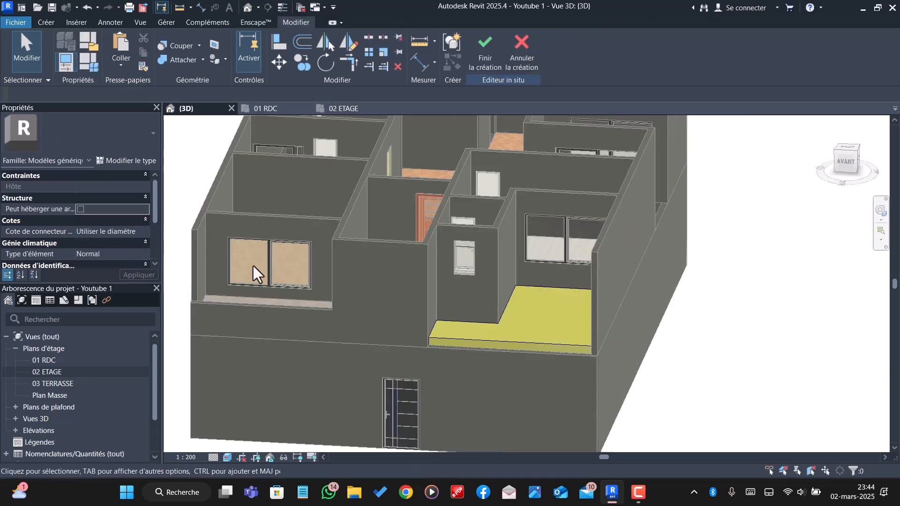
- Assign the Bois 53 material to the terrace slab extrusion and finish the in-place component
left_click(524, 340)
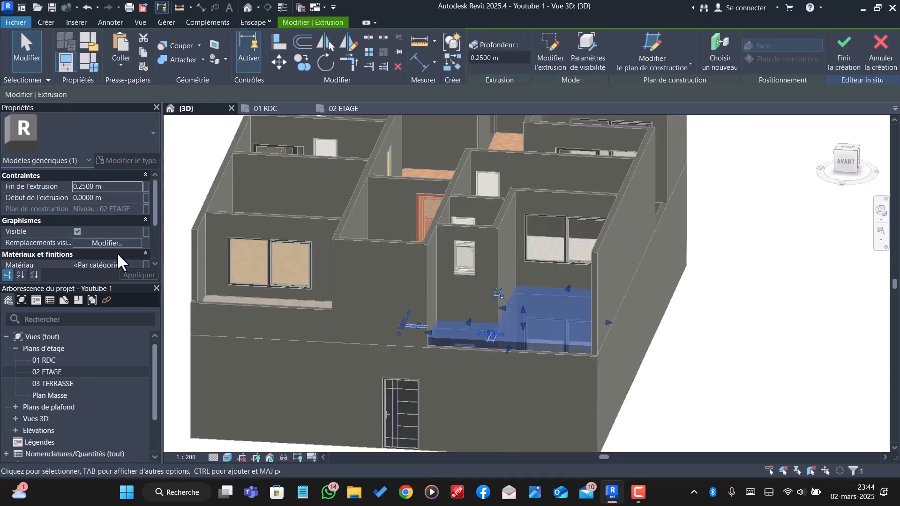
left_click(136, 241)
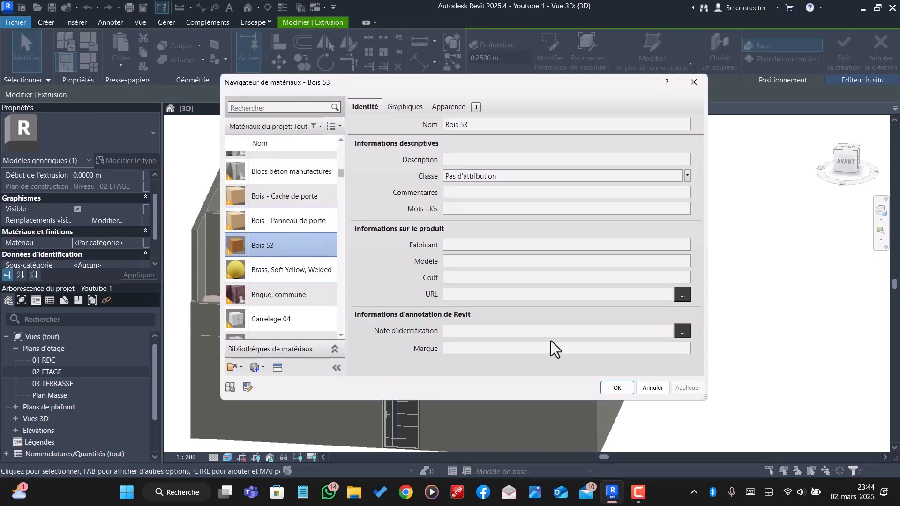
key("Return")
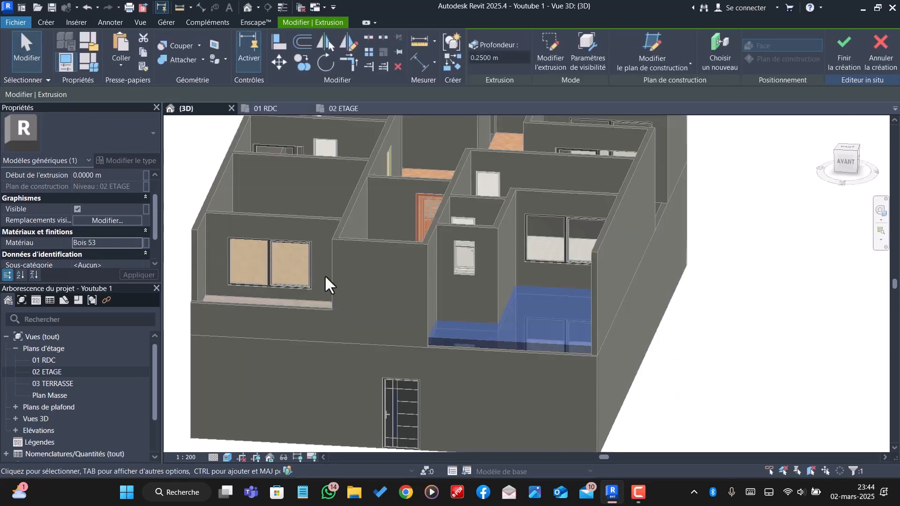
key("Escape")
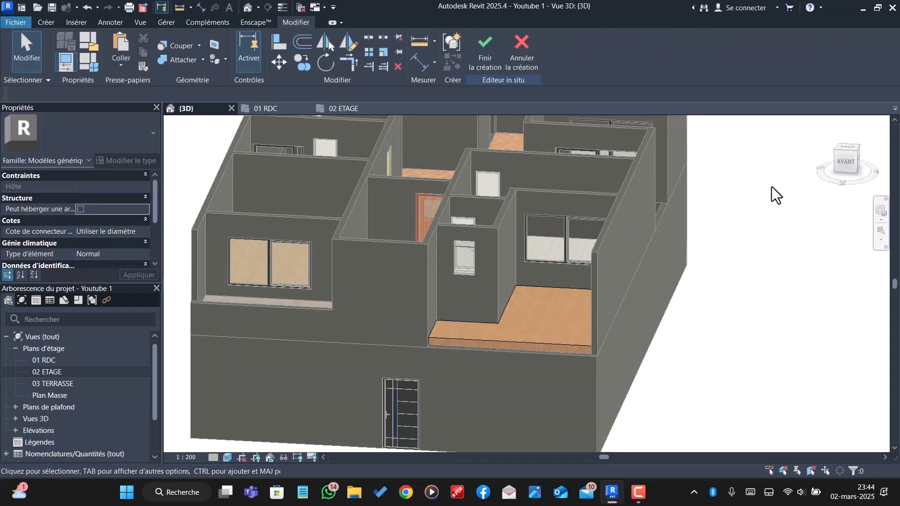
left_click(485, 47)
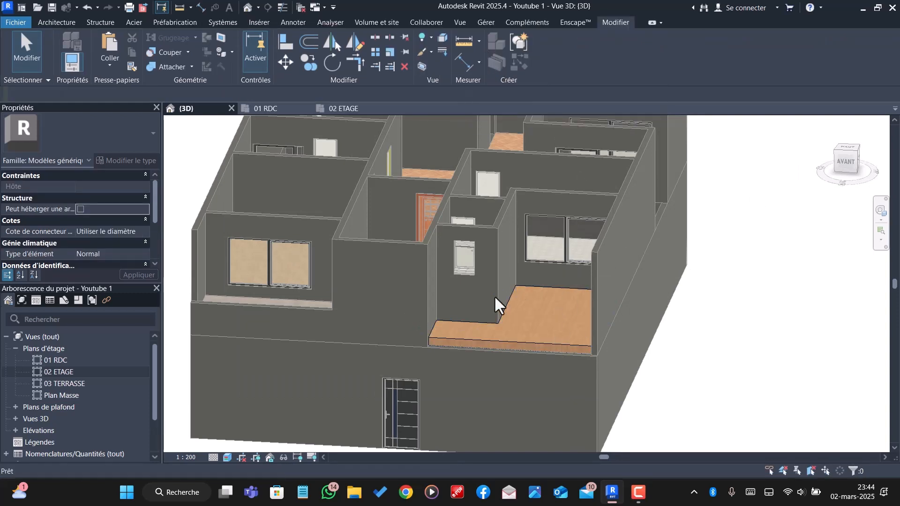
scroll(466, 336, "up", 3)
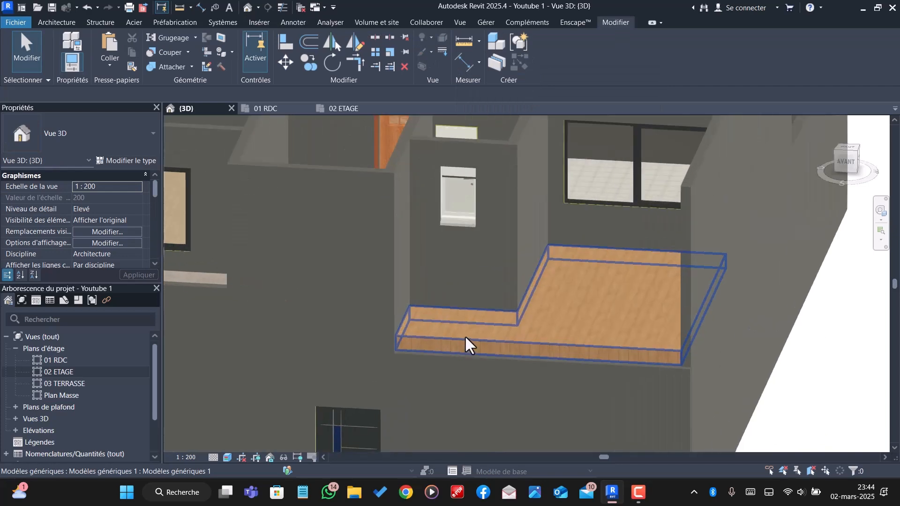
mouse_move(465, 371)
middle_mouse_down("shift")
mouse_move(477, 397)
mouse_move(470, 427)
mouse_move(474, 385)
middle_mouse_up("shift")
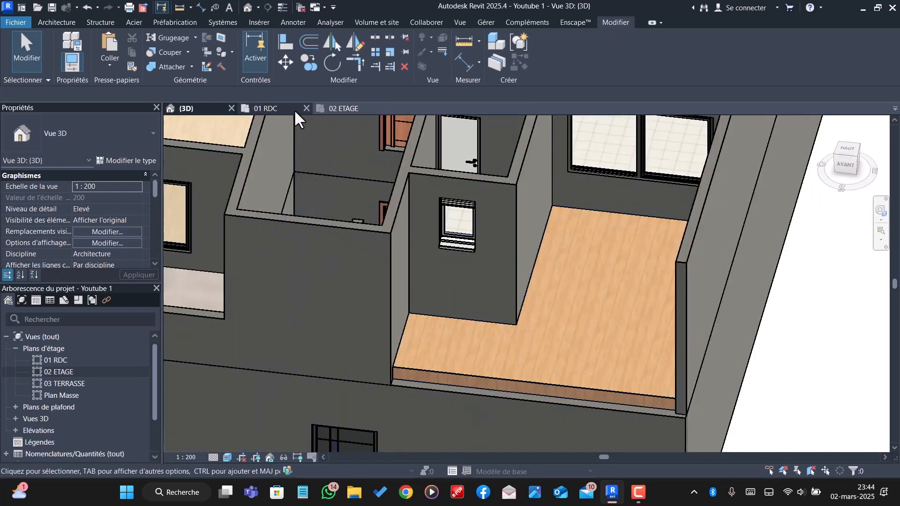
- On the 02 ETAGE plan, draw a MUR DE 18 wall along the terrace's open front edge, aligned with the outer facade
left_click(336, 109)
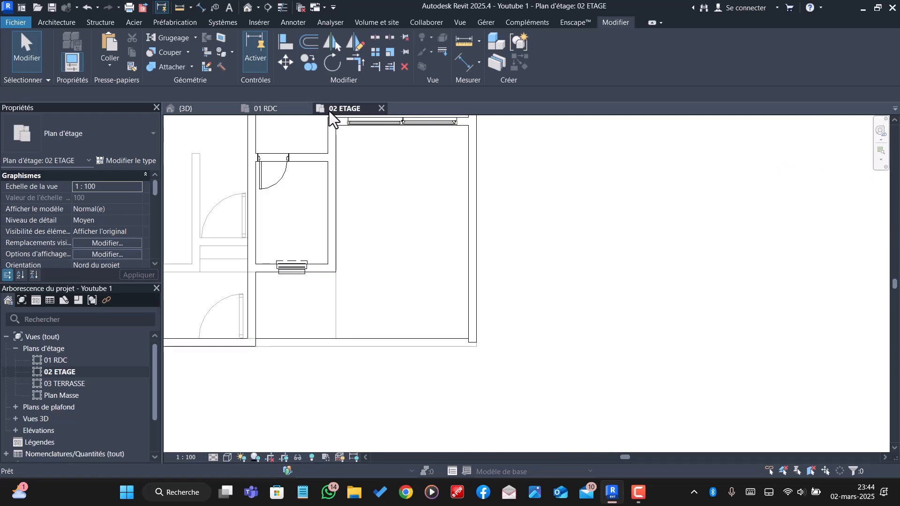
left_click(49, 19)
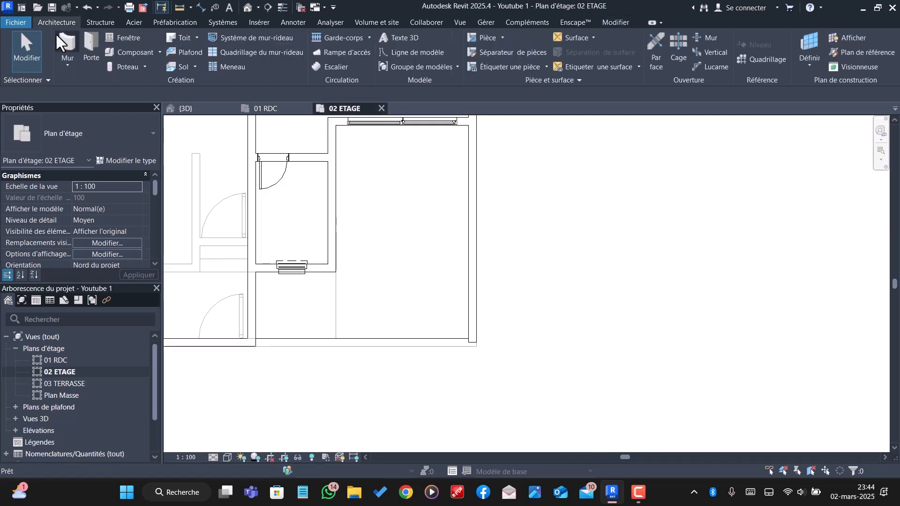
left_click(62, 40)
scroll(290, 355, "up", 2)
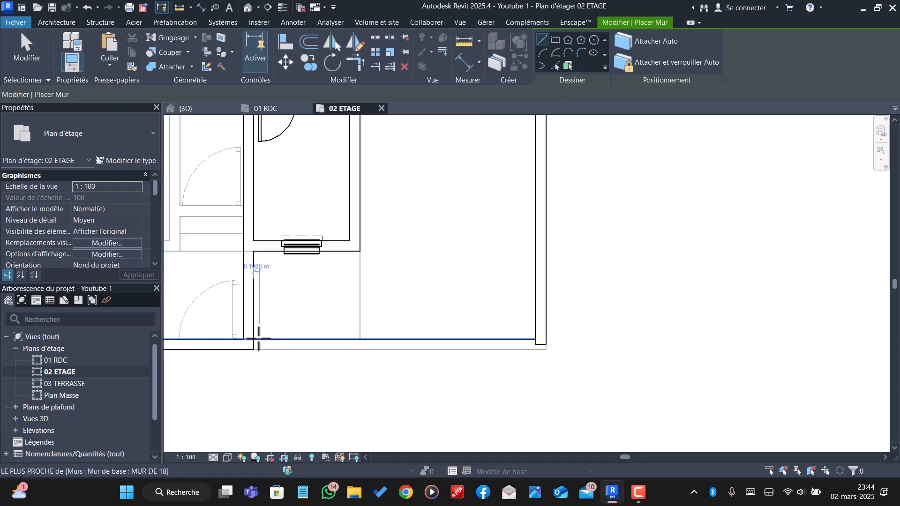
left_click(254, 348)
key("space")
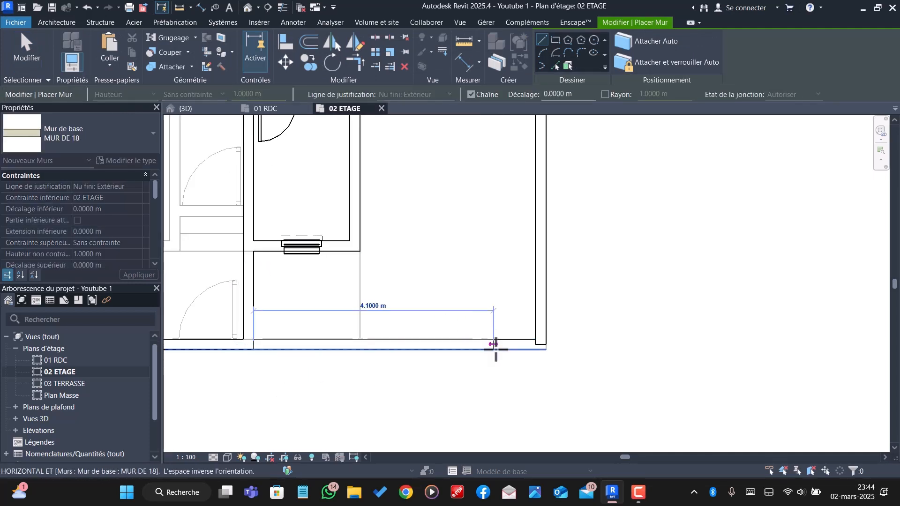
left_click(540, 346)
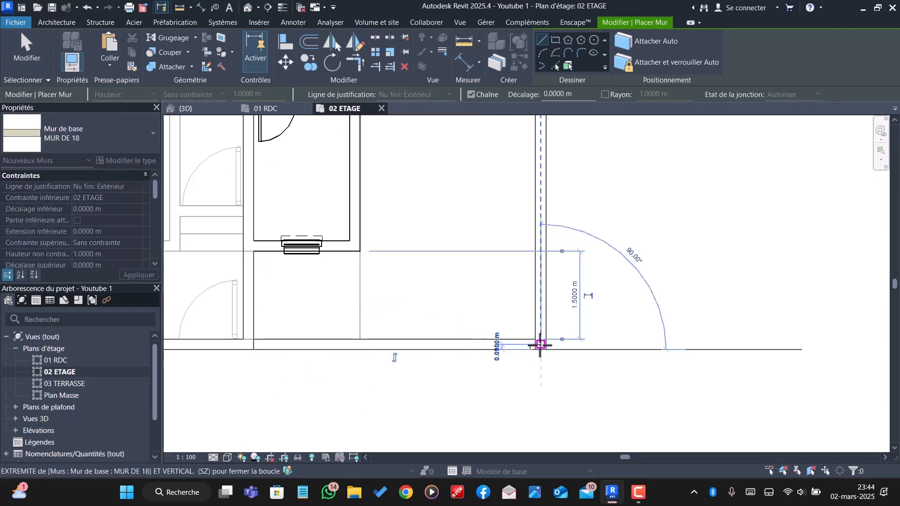
key("Escape")
key("Escape")
- Set the new front terrace wall's unconnected height to 0.4 m and show it in the 3D view
left_click(389, 348)
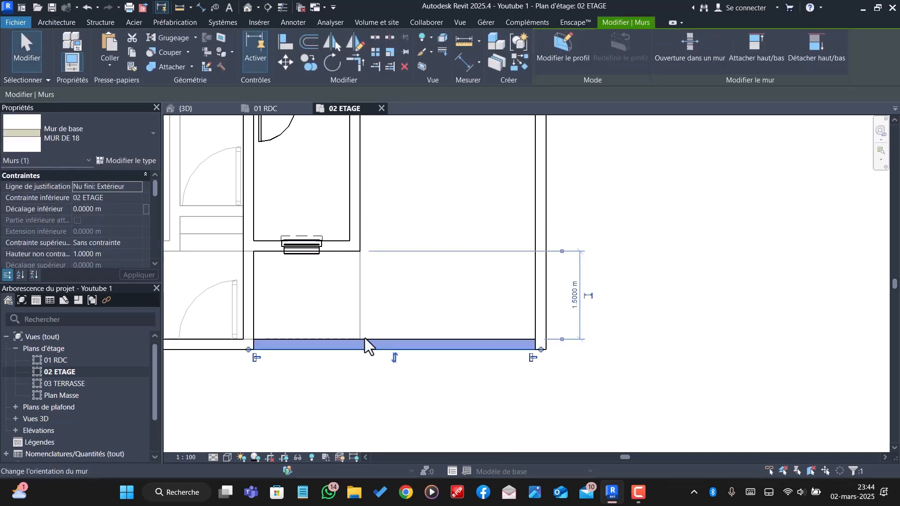
left_click(115, 254)
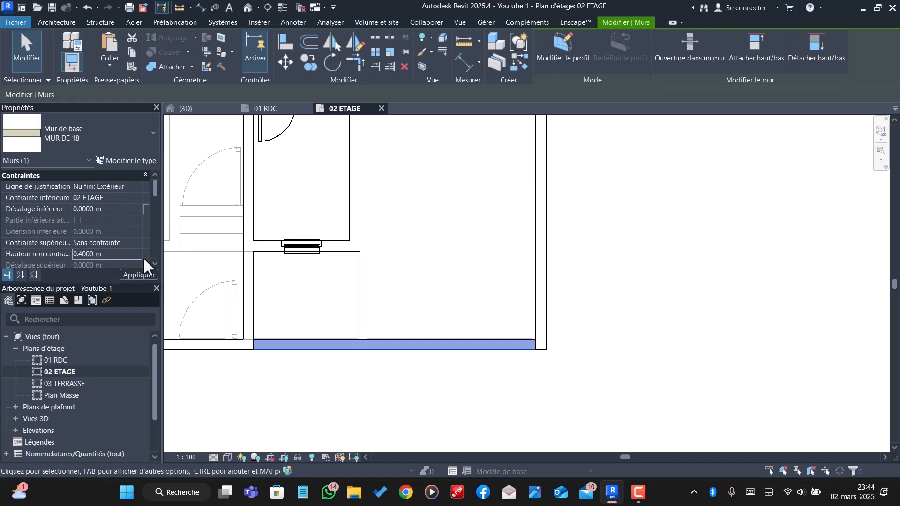
left_click(140, 274)
left_click(186, 109)
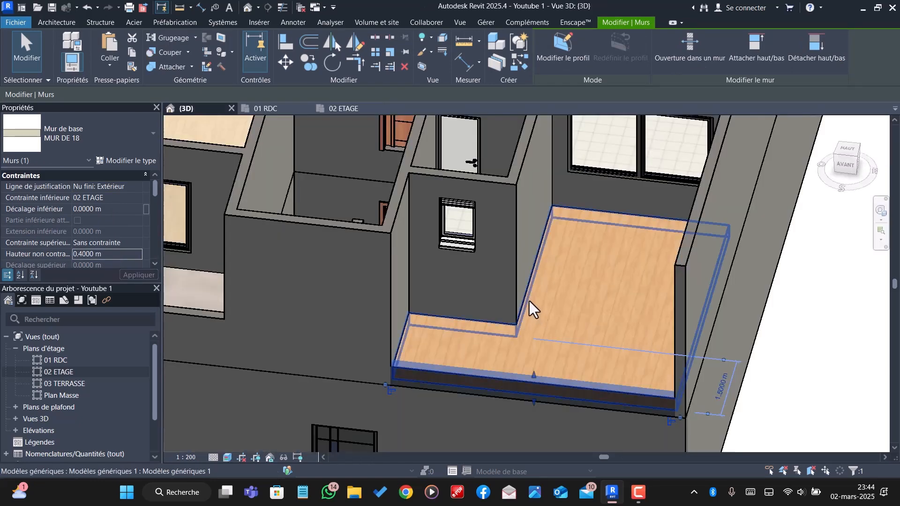
key("Escape")
- Examine the low front wall and the wood-finished terrace from several distances and angles in the 3D view
scroll(549, 335, "down", 5)
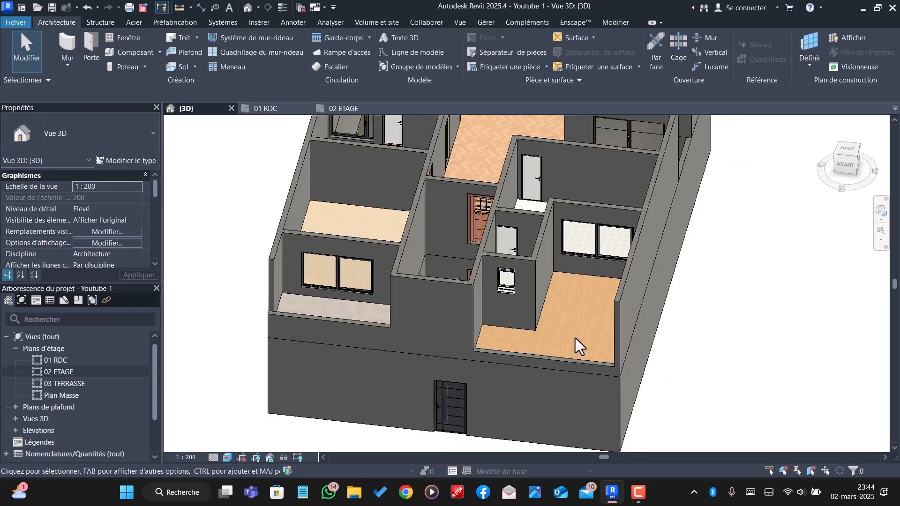
scroll(558, 344, "down", 1)
middle_click_drag(558, 347, 597, 341, "shift")
scroll(544, 315, "up", 3)
scroll(497, 358, "up", 1)
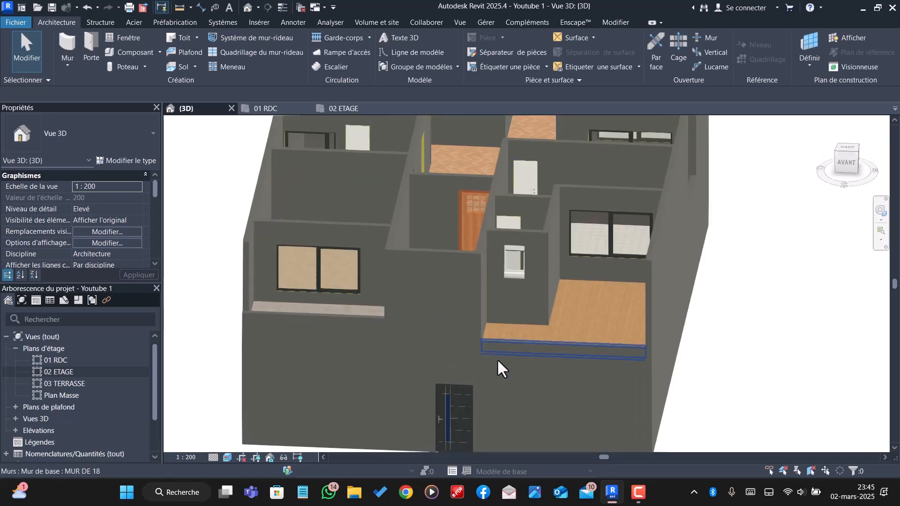
scroll(496, 358, "up", 2)
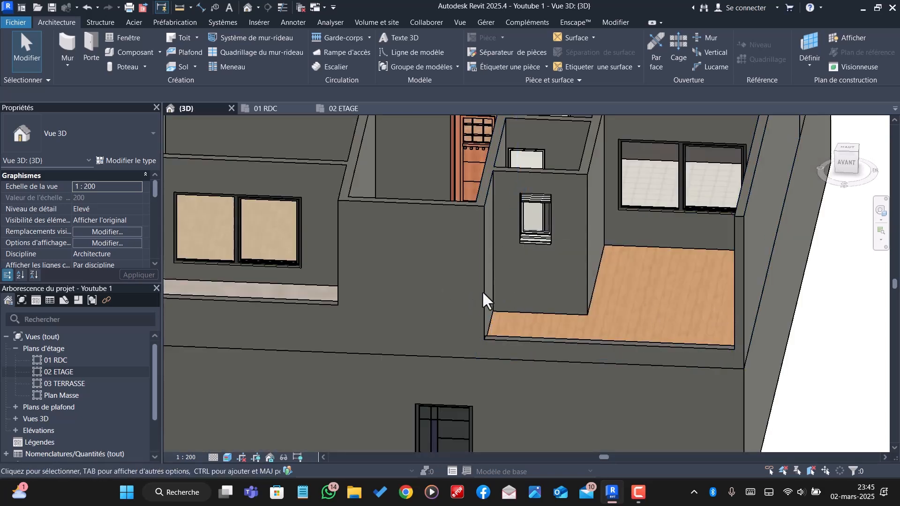
scroll(526, 333, "down", 3)
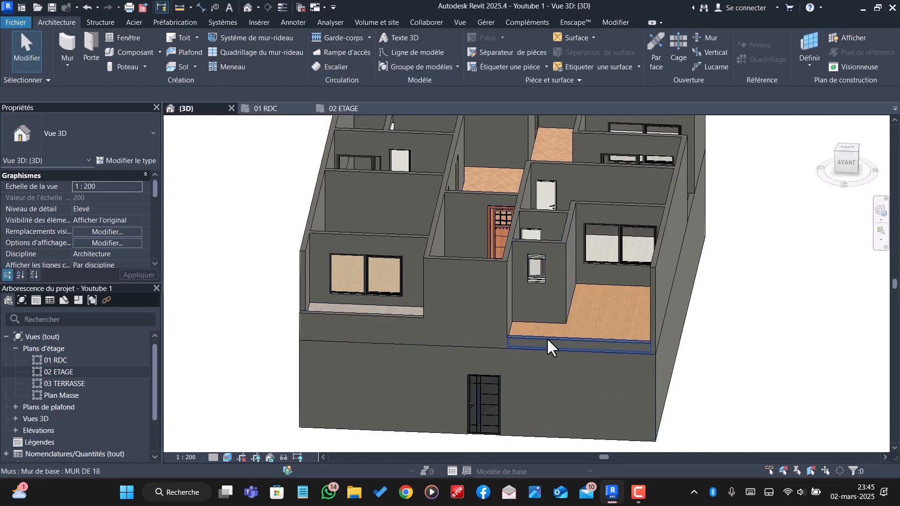
scroll(546, 337, "down", 3)
middle_click_drag(490, 355, 549, 338, "shift")
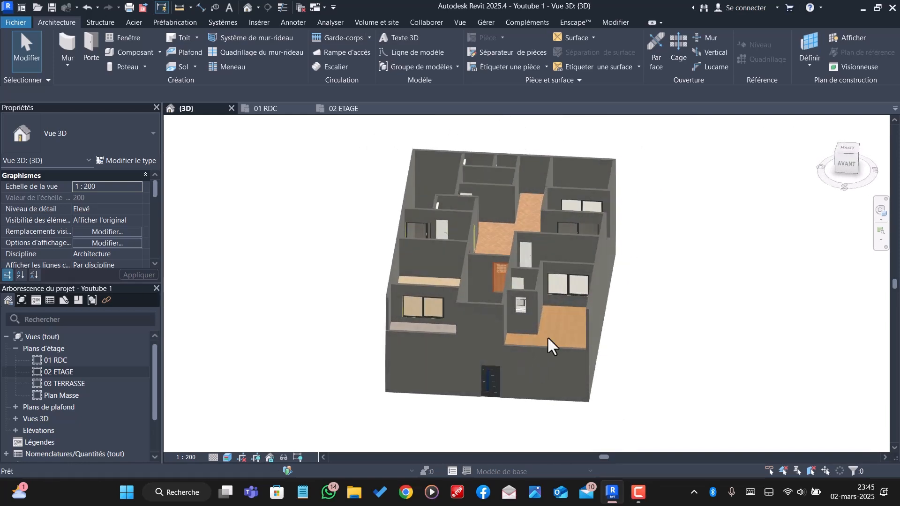
- Delete the large two-sash 2460 x 1480 window in the wall behind the wood-finished terrace
left_click(563, 288)
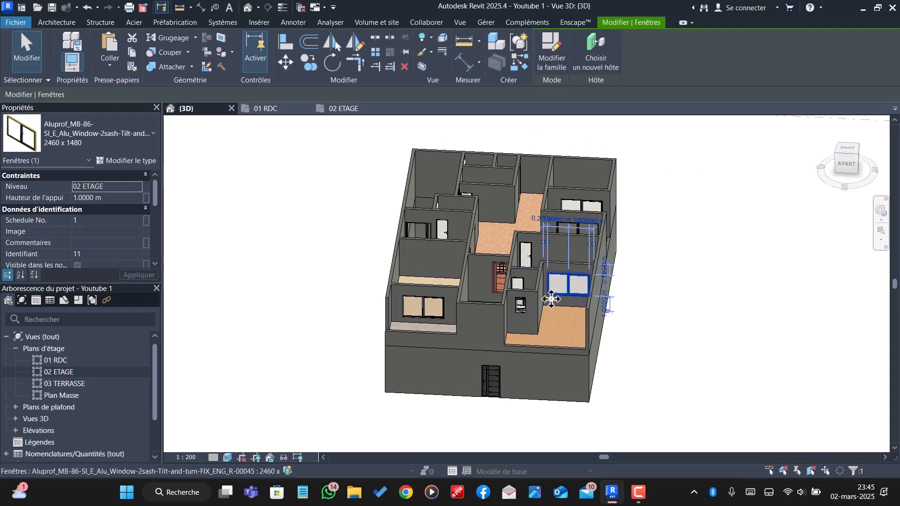
left_click(389, 161)
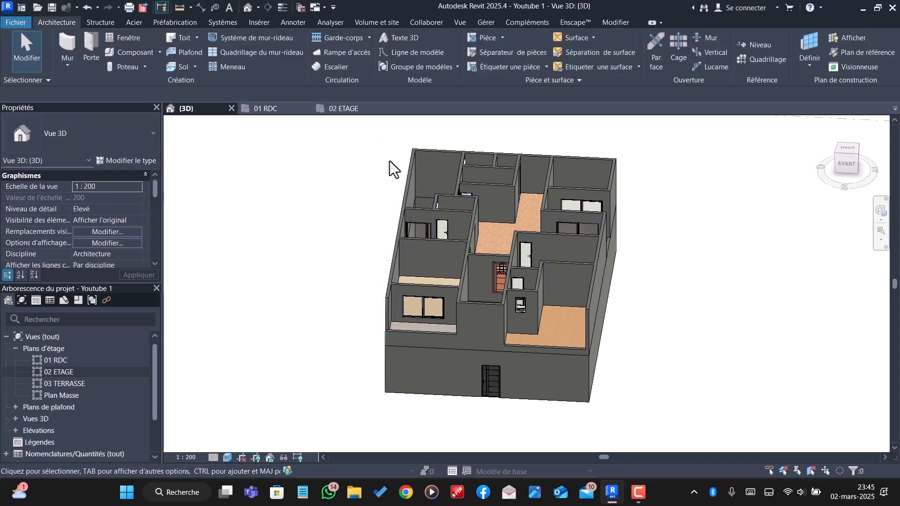
scroll(476, 235, "up", 3)
middle_click_drag(476, 235, 395, 184, "shift")
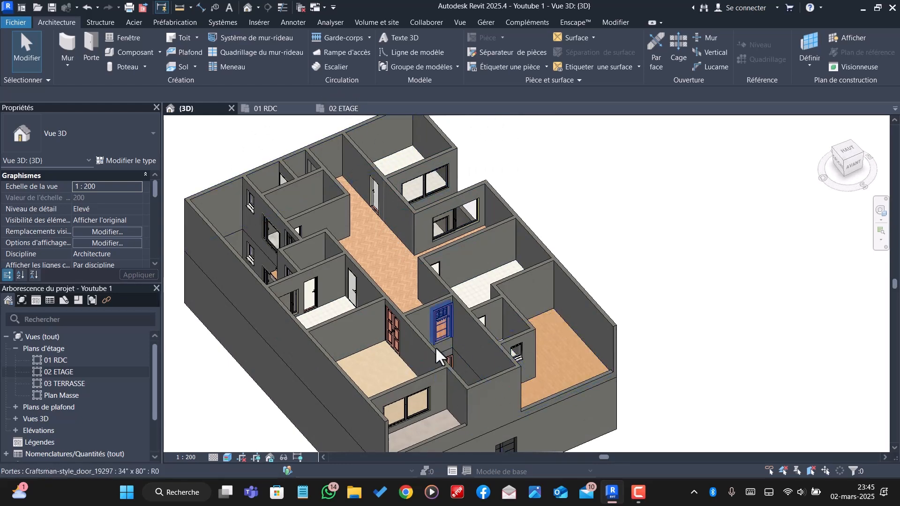
scroll(416, 348, "down", 2)
middle_click_drag(449, 357, 363, 261, "shift")
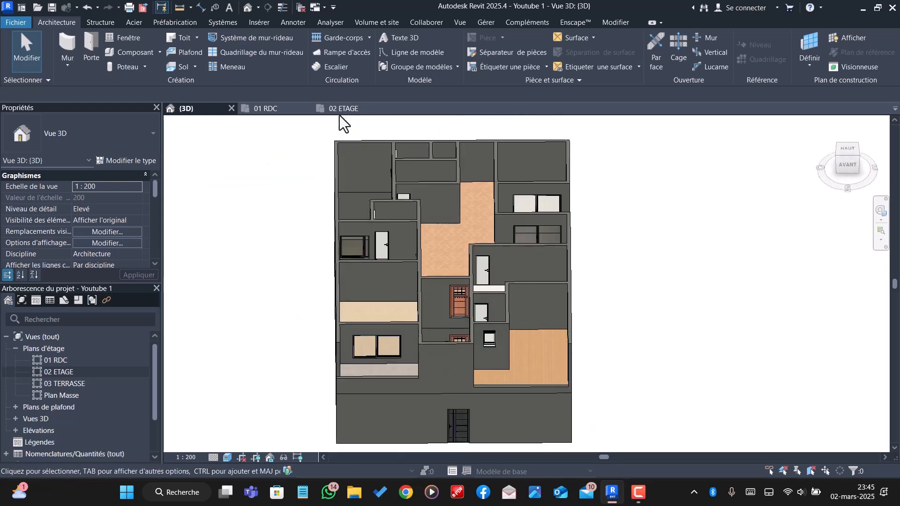
- On the 02 ETAGE plan, place a Door-French-Panda-Aluminum-Double_Panel-S_20-Outswing door in the wall behind the terrace, opening onto the terrace
left_click(339, 112)
scroll(384, 260, "down", 1)
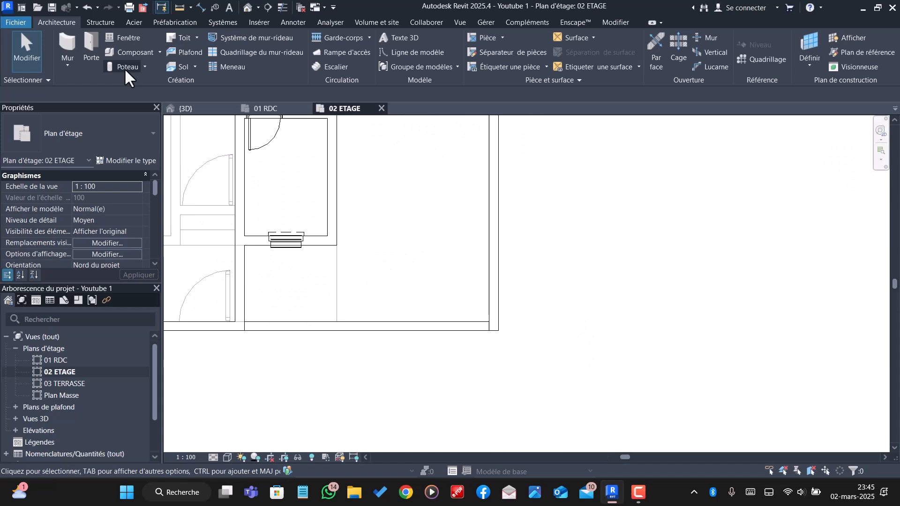
left_click(93, 40)
left_click(88, 120)
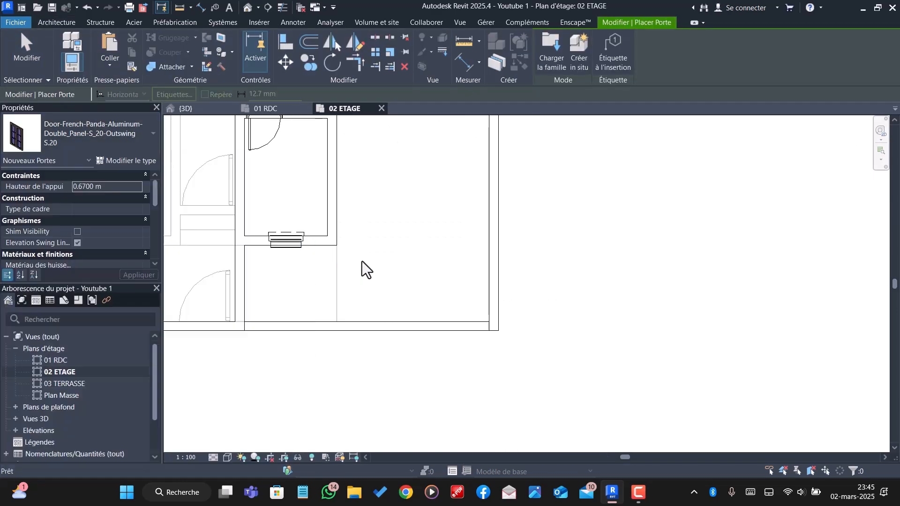
scroll(404, 314, "down", 2)
scroll(402, 182, "up", 3)
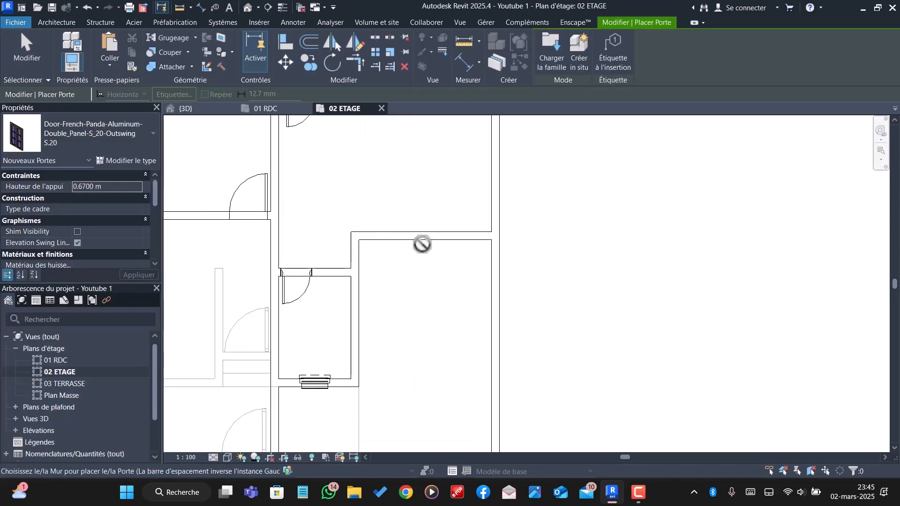
left_click(429, 228)
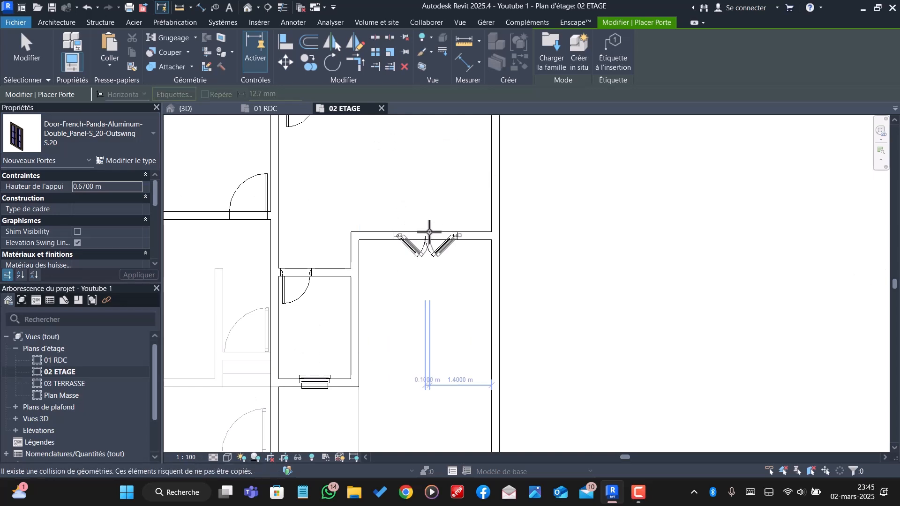
- In the 3D view, set the sill height of the French door behind the wood-finished terrace to 0.6 m
key("Escape")
key("Escape")
left_click(190, 108)
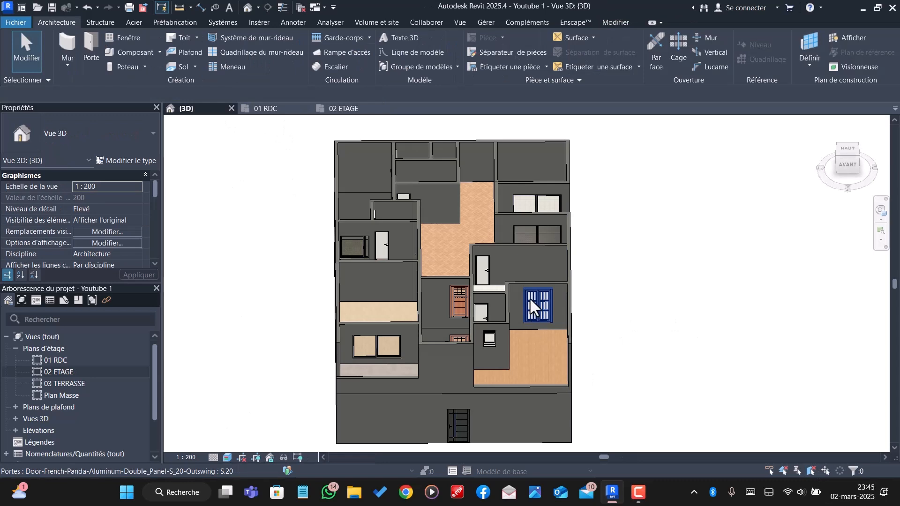
left_click(529, 297)
left_click(114, 198)
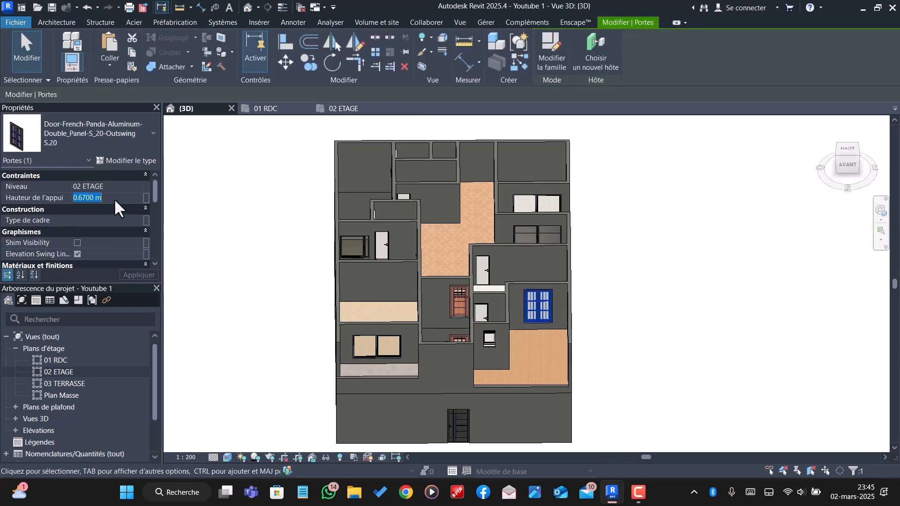
type("0.")
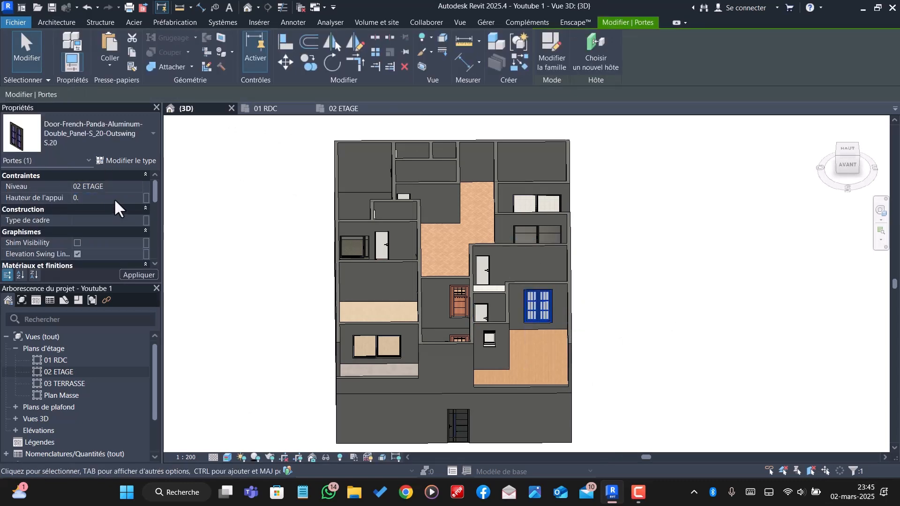
type("6")
key("Return")
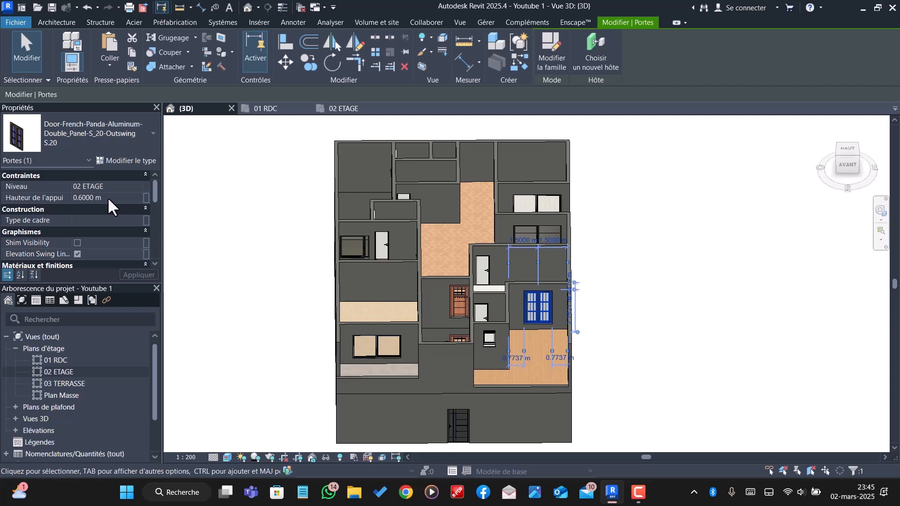
- Check the properties of the bedroom floor behind the French door and of the generic model forming the terrace
middle_click_drag(347, 263, 546, 264, "shift")
key("Escape")
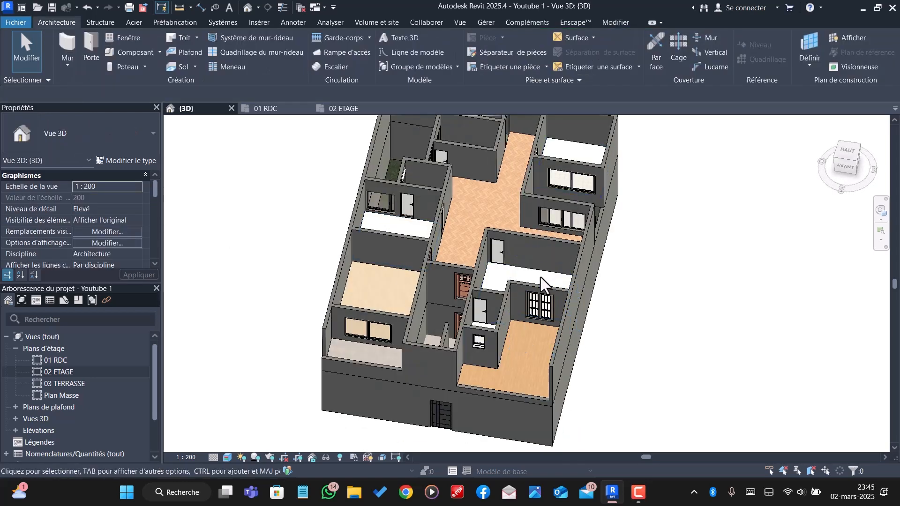
left_click(543, 272)
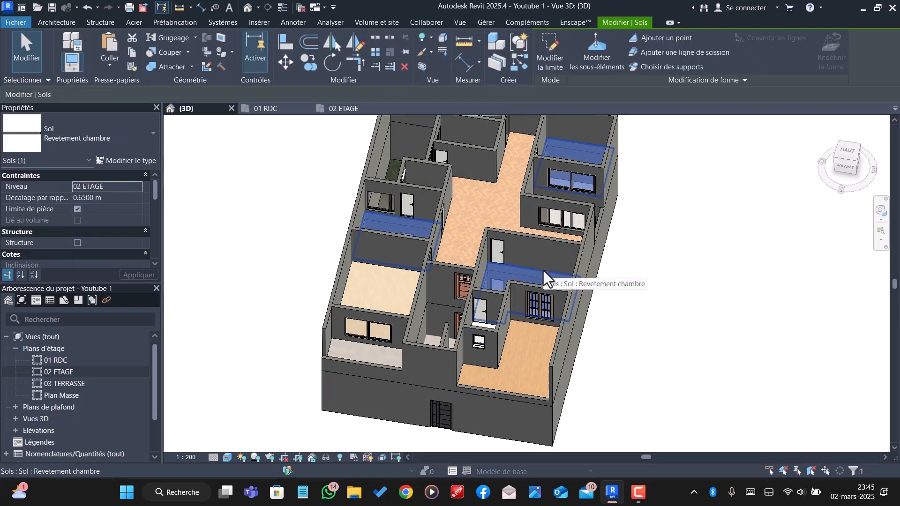
key("Escape")
left_click(548, 330)
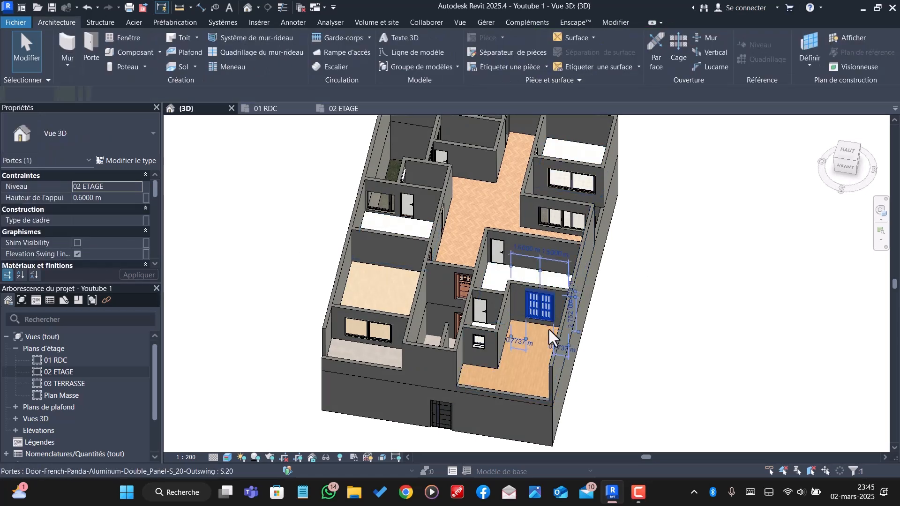
key("Escape")
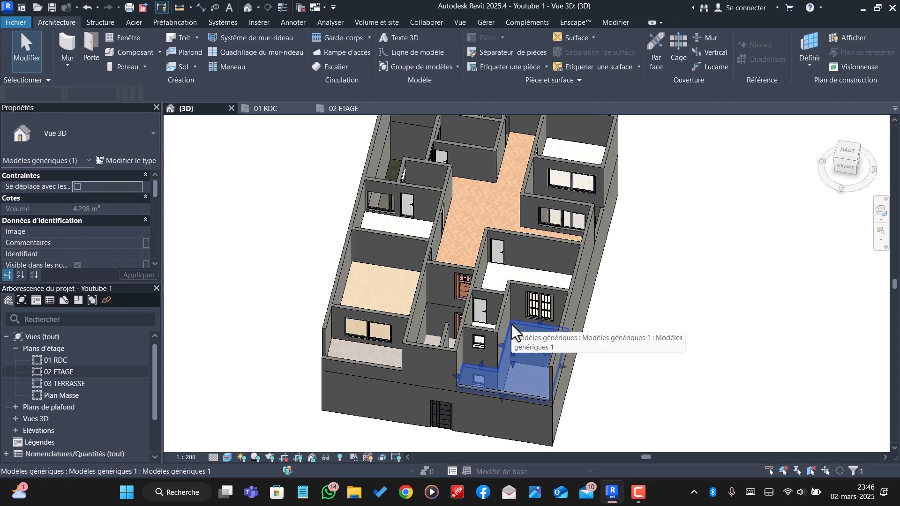
left_click(512, 325)
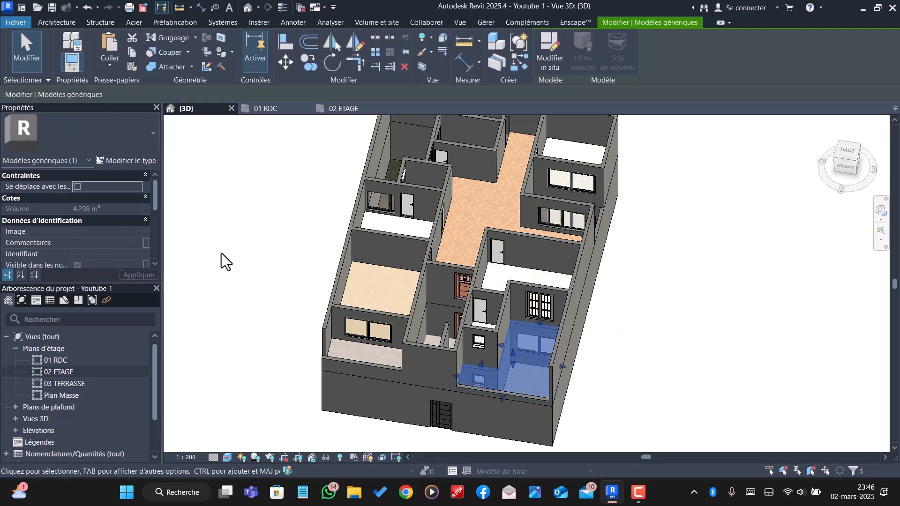
key("Delete")
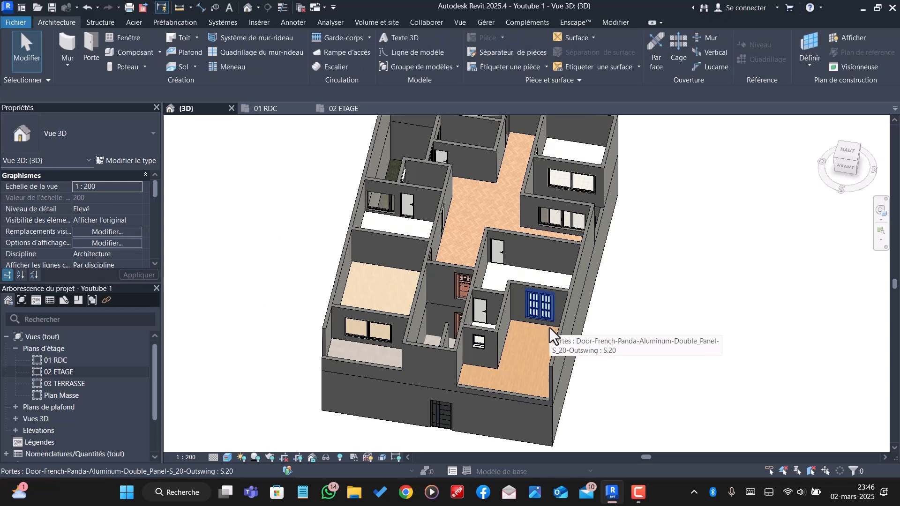
key("ctrl+z")
left_click(548, 330)
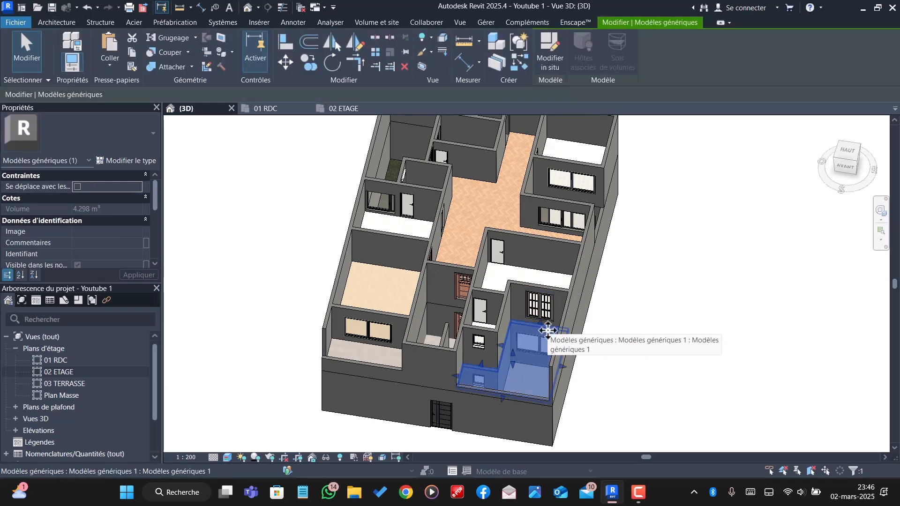
- Edit the front terrace's wood-floor model in place, set its extrusion end to 0.65 m, and finish the edit
middle_click_drag(548, 328, 253, 305, "shift")
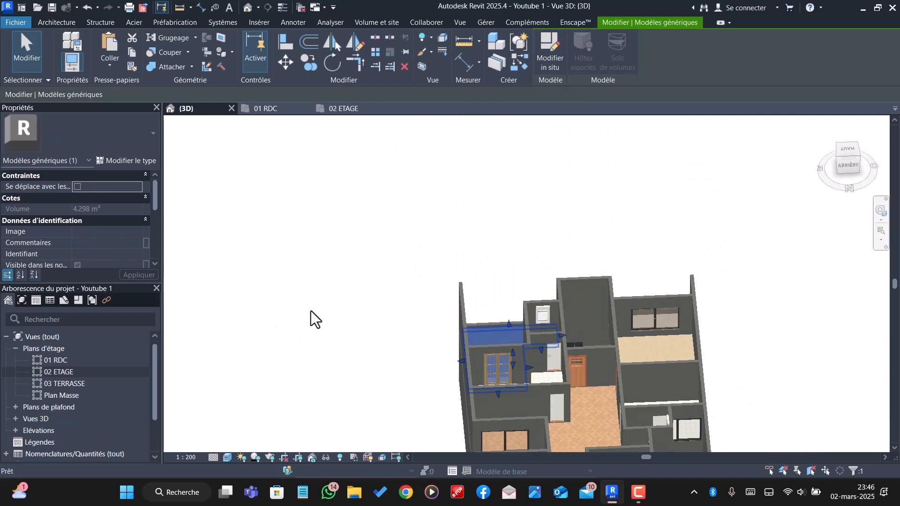
scroll(473, 367, "up", 2)
middle_click_drag(474, 368, 765, 398, "shift")
scroll(505, 190, "up", 3)
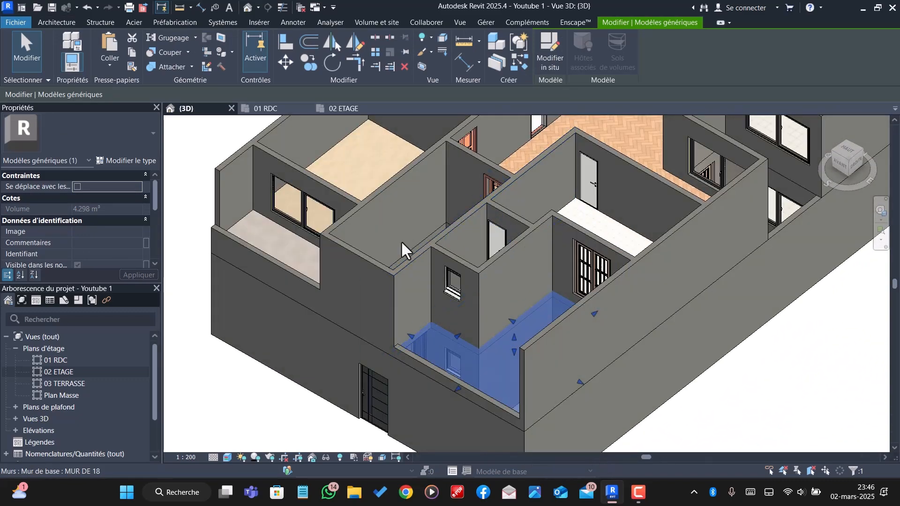
scroll(94, 224, "down", 3)
scroll(94, 224, "up", 3)
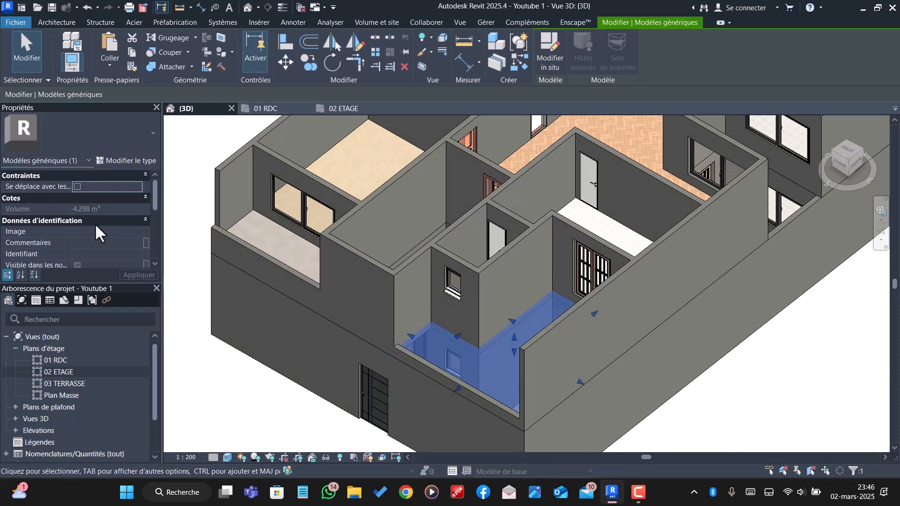
left_click(551, 61)
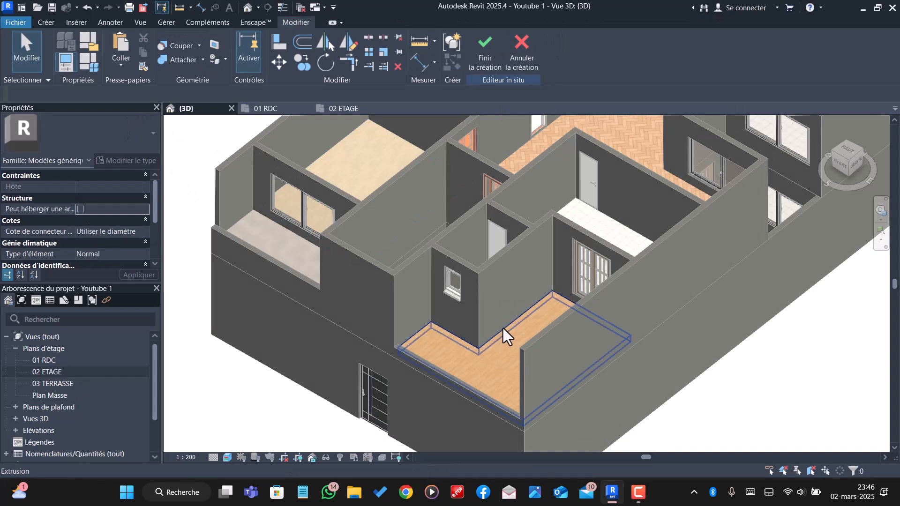
left_click(503, 327)
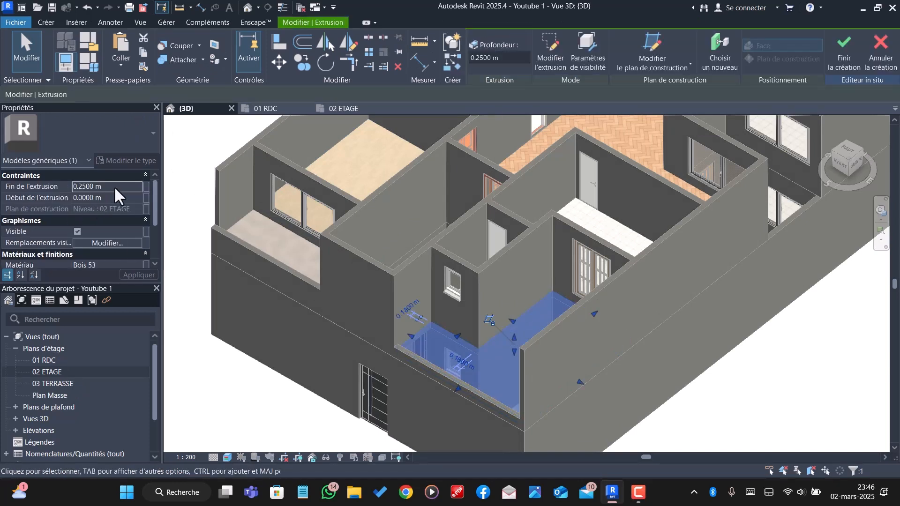
left_click(114, 187)
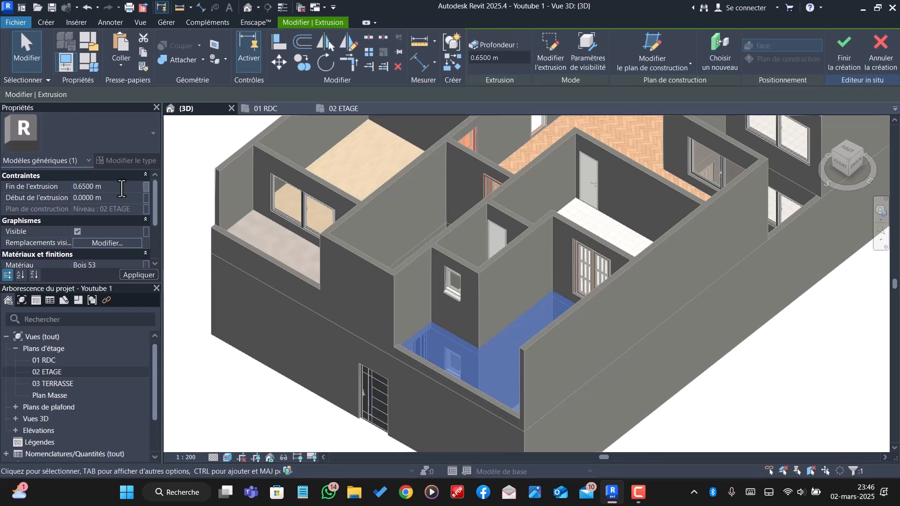
left_click(848, 58)
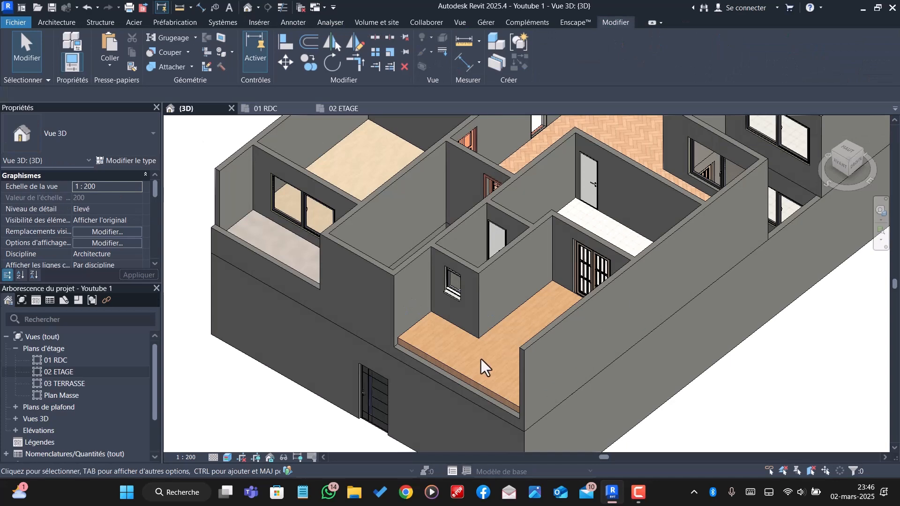
- Set the sill height of the French double door opening onto the wood-floored terrace to 0.65 m
scroll(481, 359, "down", 3)
middle_click_drag(445, 370, 515, 269, "shift")
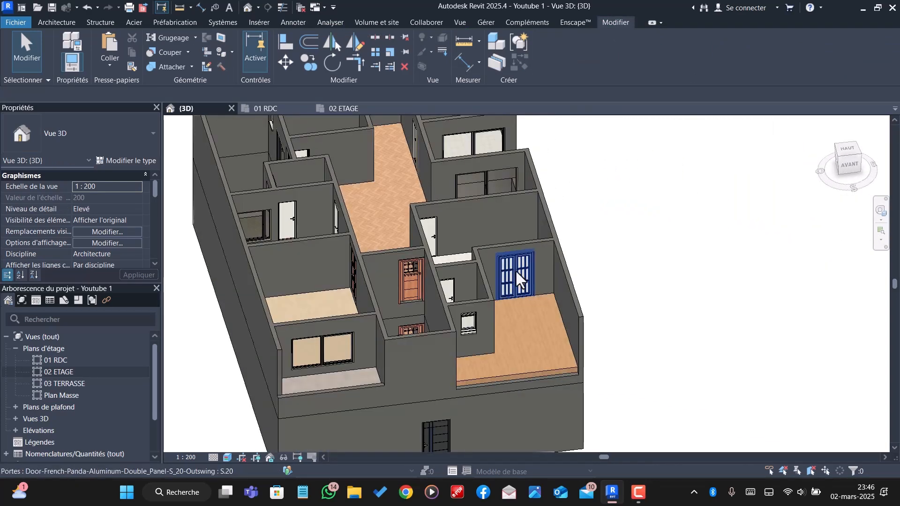
left_click(507, 266)
left_click(110, 197)
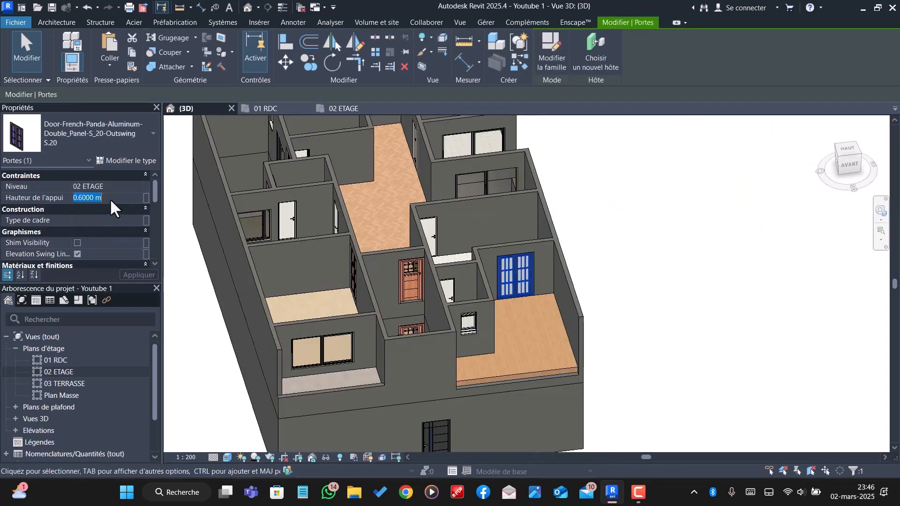
type("0")
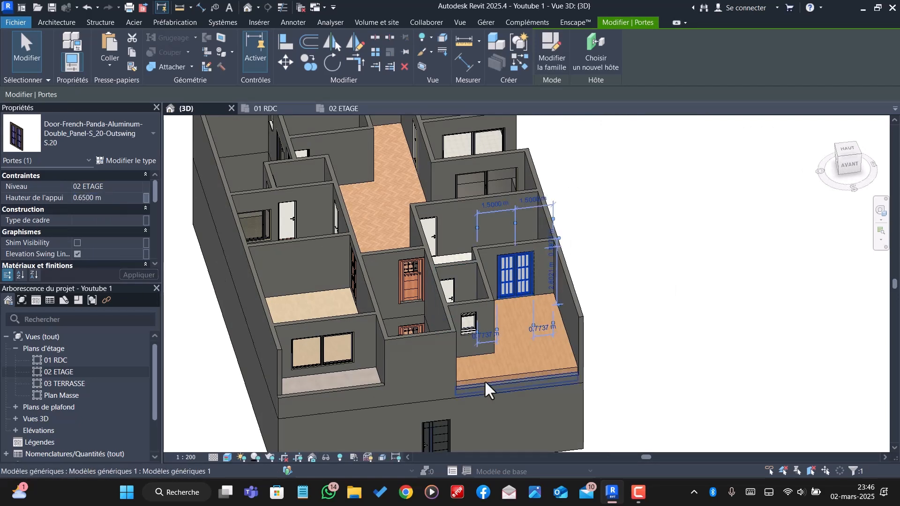
key("Escape")
- Raise the low wall along the front edge of the wood-floored terrace to 0.65 m high
scroll(516, 389, "up", 2)
left_click(520, 383)
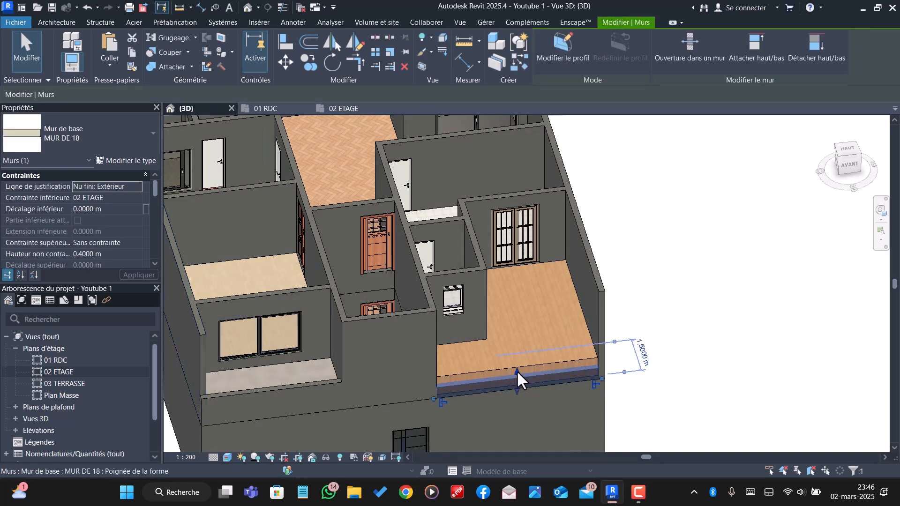
left_click_drag(517, 370, 520, 356)
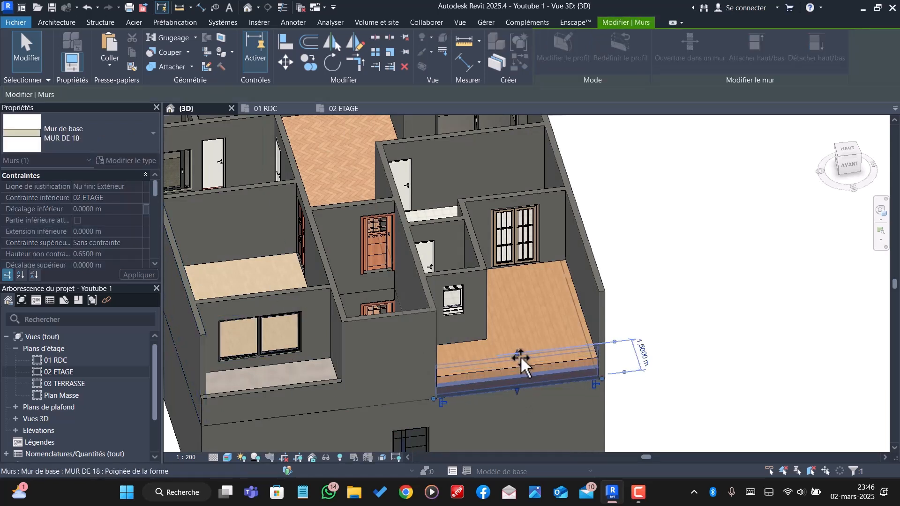
key("Escape")
- In the 02 ETAGE floor plan, delete the 1 m high wall along the front edge of the left balcony
middle_click_drag(403, 349, 386, 331, "shift")
scroll(474, 363, "down", 1)
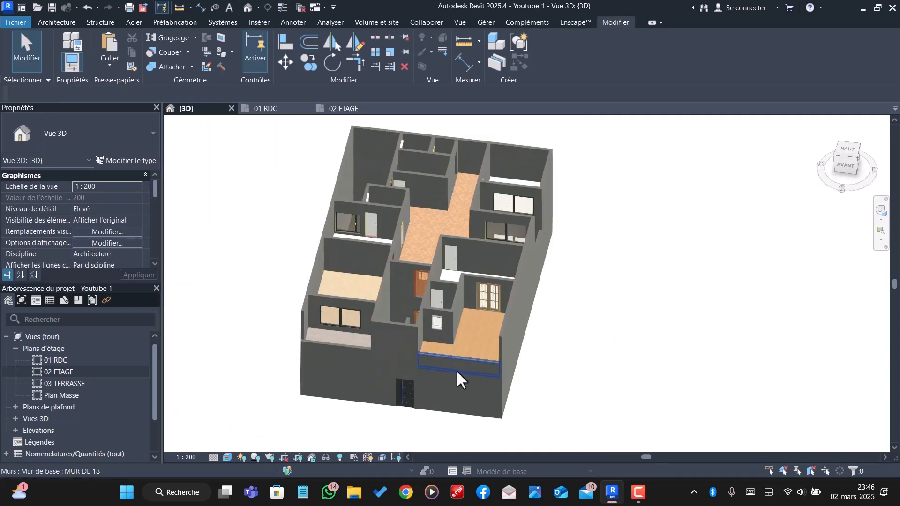
middle_click_drag(456, 369, 374, 363, "shift")
scroll(301, 296, "up", 1)
middle_click_drag(301, 296, 291, 335, "shift")
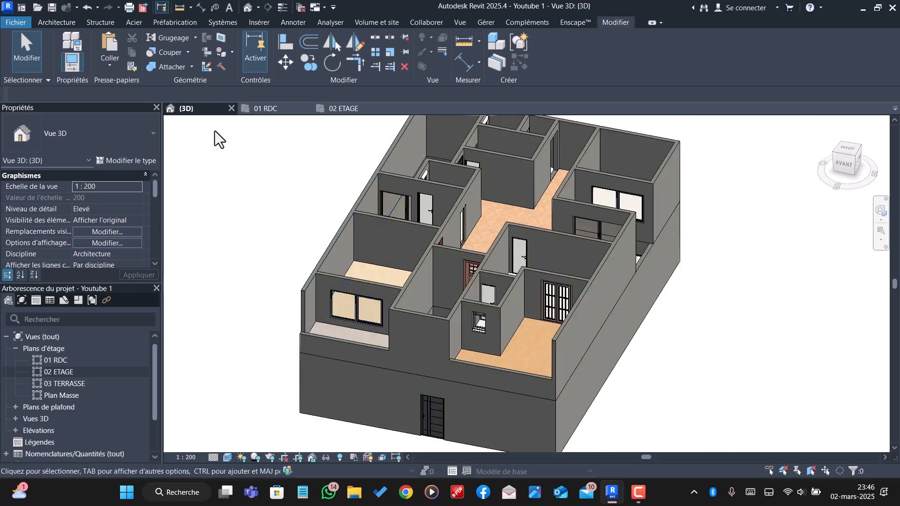
left_click(355, 110)
scroll(516, 263, "down", 3)
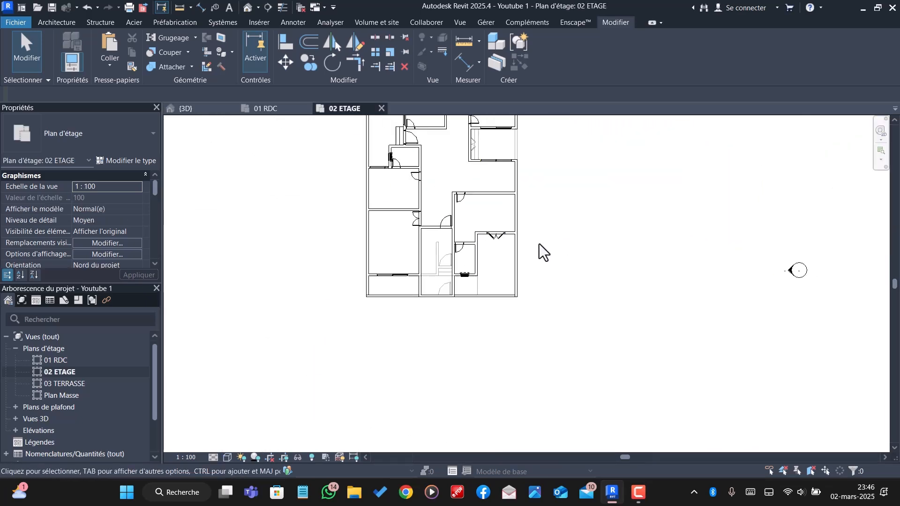
scroll(375, 299, "up", 2)
scroll(379, 307, "up", 2)
left_click(353, 335)
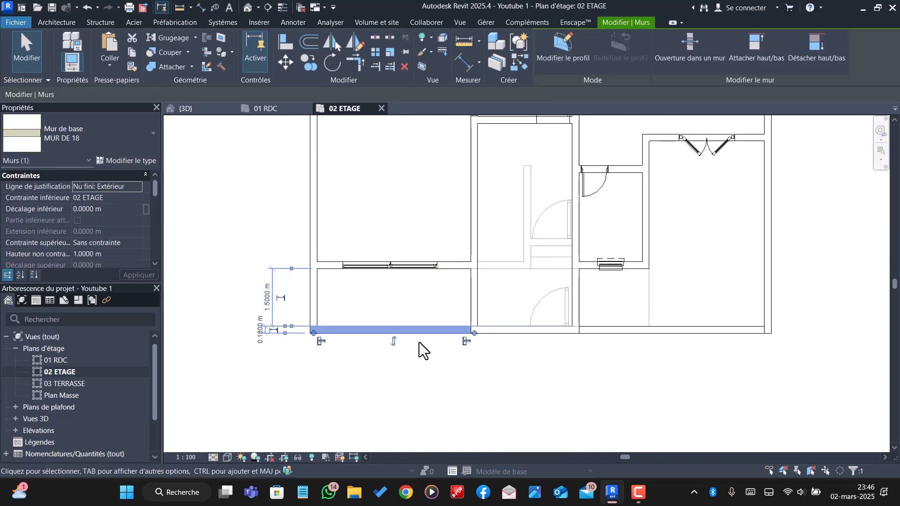
left_click(398, 354)
- Extend the front end of the left exterior wall to the outer face of the facade
left_click(311, 319)
scroll(309, 341, "up", 2)
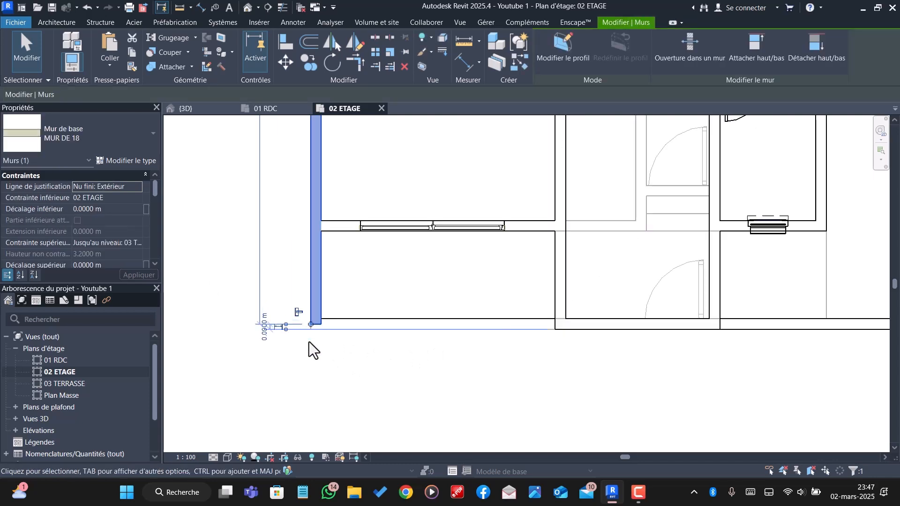
left_click_drag(311, 324, 311, 329)
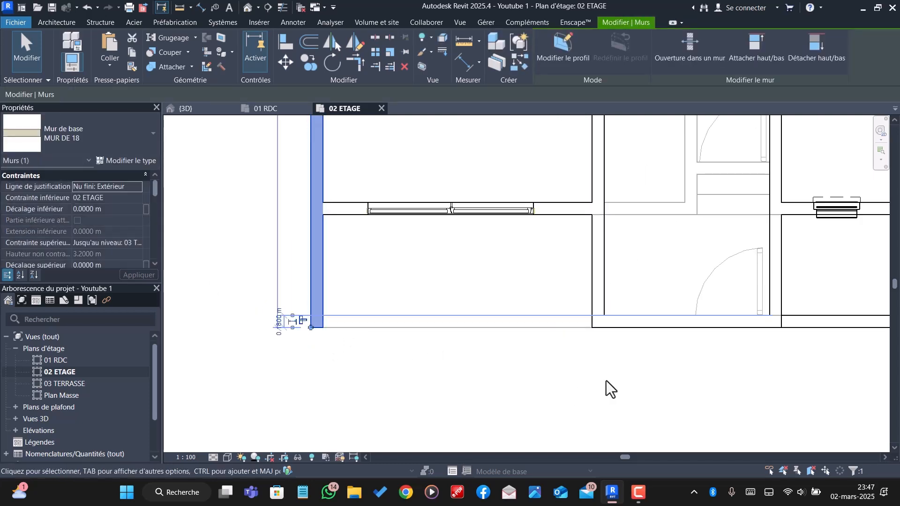
left_click(589, 345)
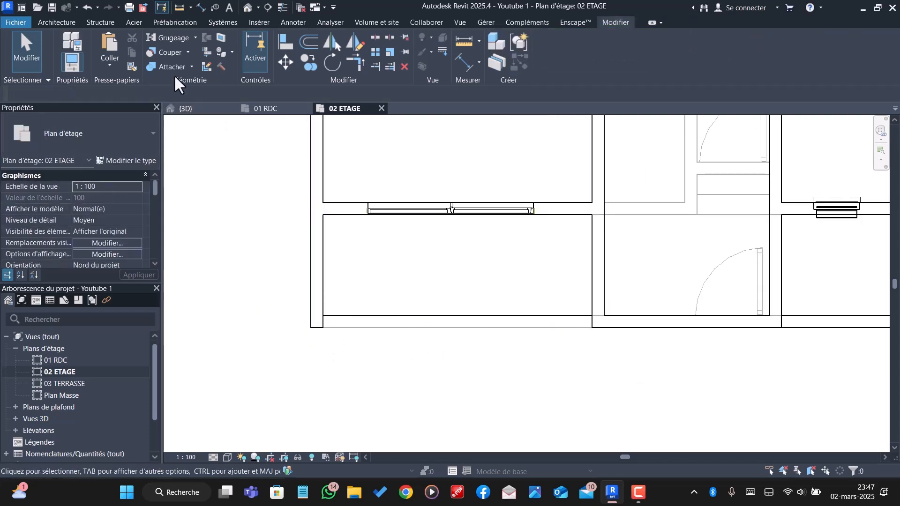
- Draw a short MUR DE 18 wall, 1 m high, from the balcony's right front corner, ending about 3.3 m from the left wall
left_click(55, 23)
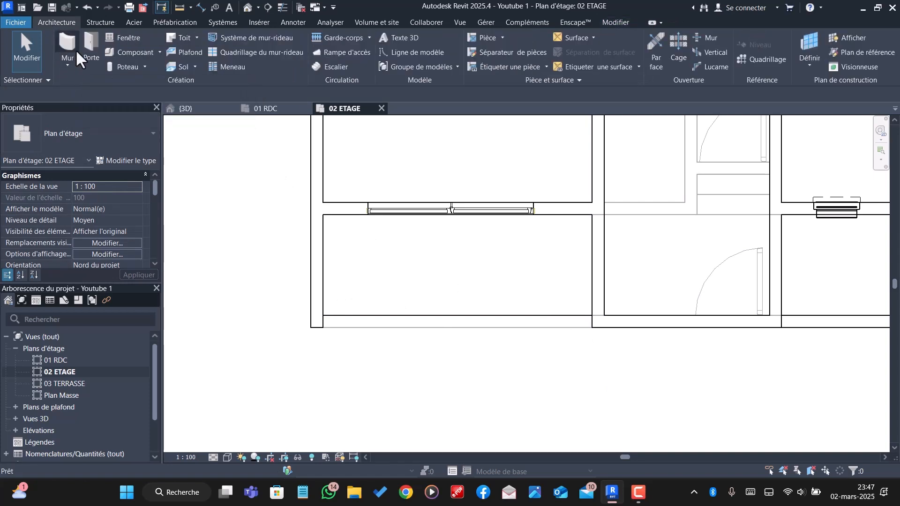
left_click(75, 49)
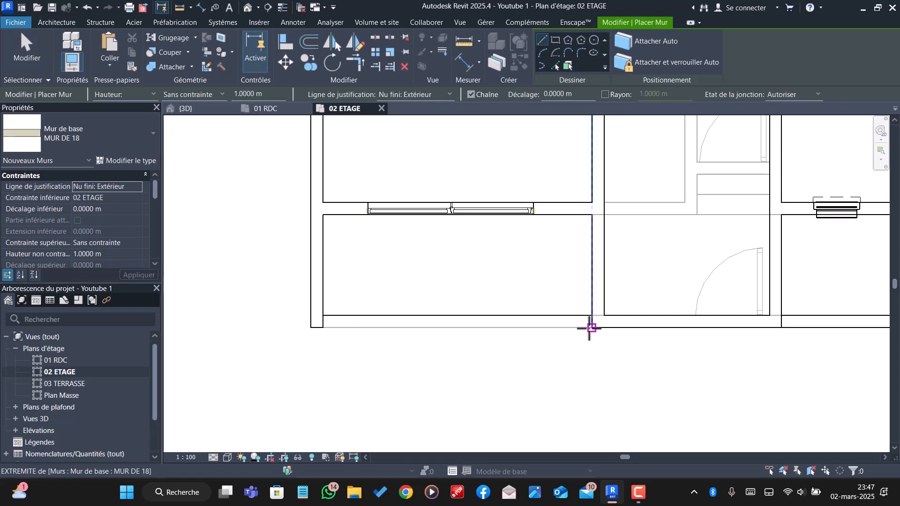
left_click(589, 327)
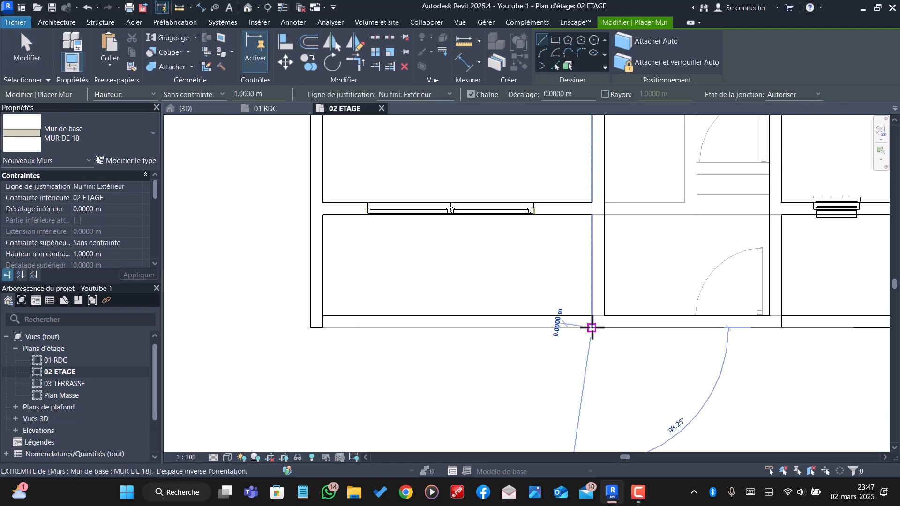
left_click(544, 328)
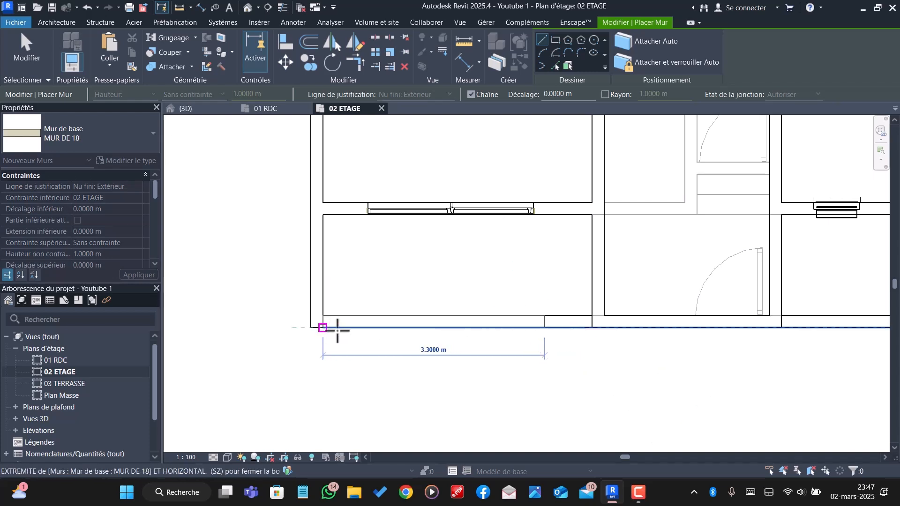
key("Escape")
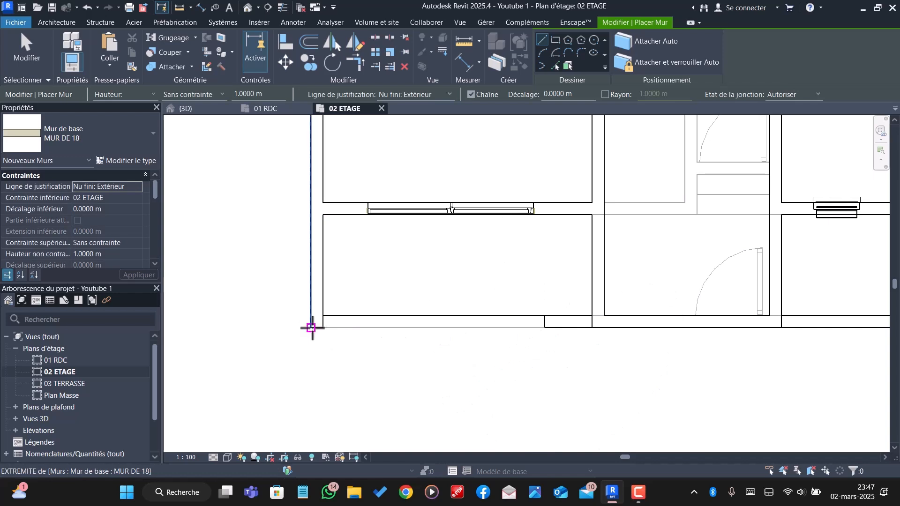
- Draw a matching short MUR DE 18 wall from the left exterior wall along the balcony front, leaving a central opening
left_click(322, 327)
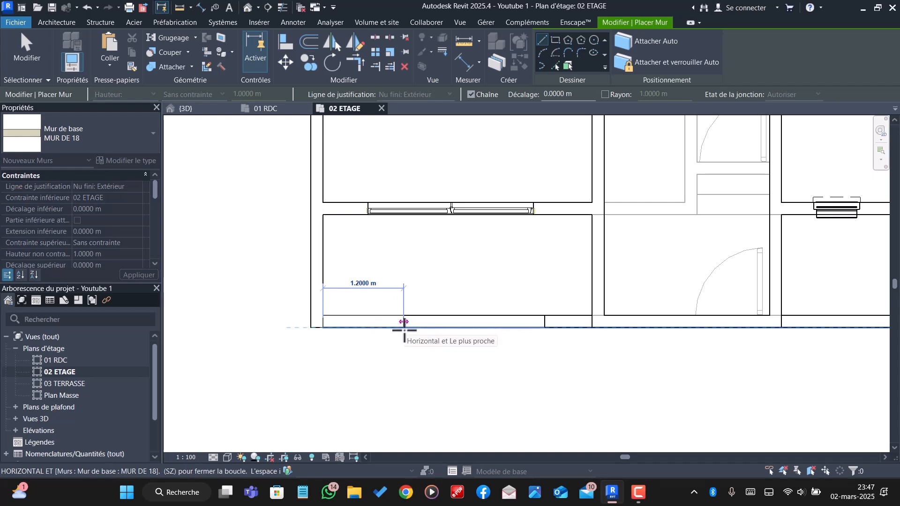
left_click(371, 324)
key("Escape")
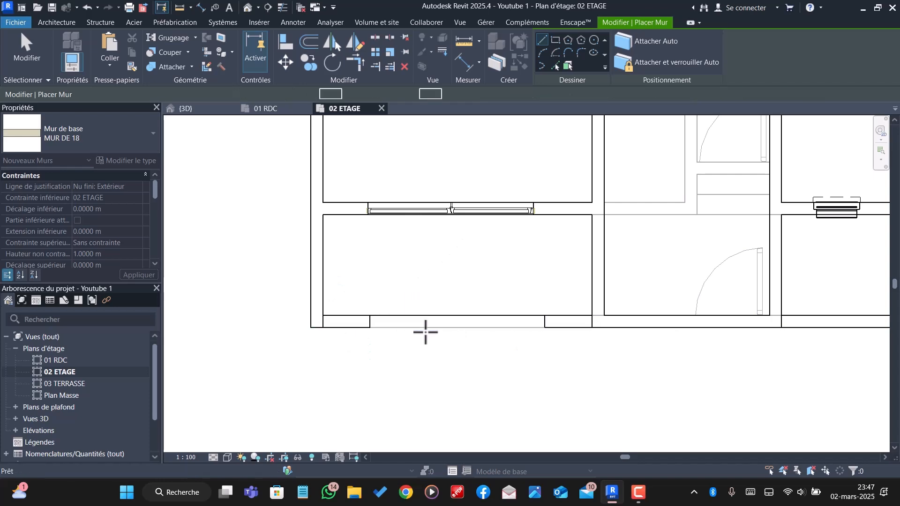
key("Escape")
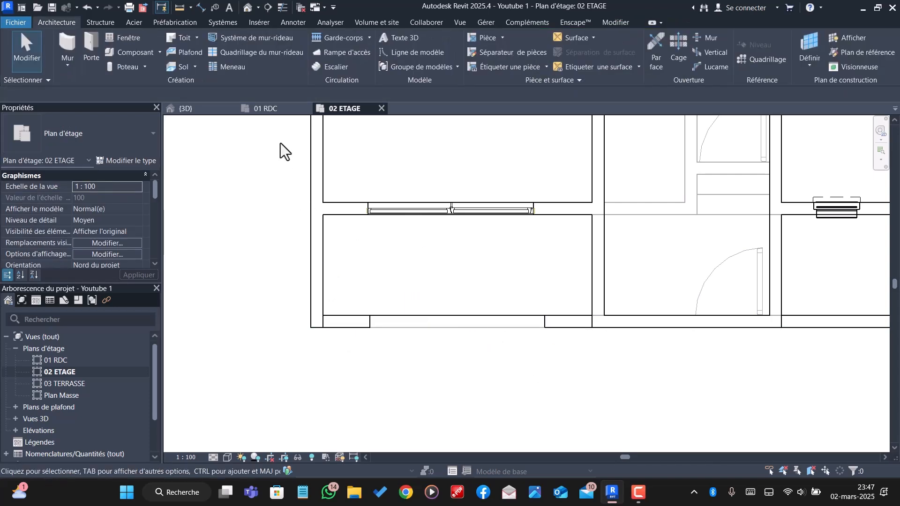
- Examine the left balcony's front opening in the 3D view and check the properties of its SOL 60 floor
left_click(196, 112)
scroll(407, 302, "down", 2)
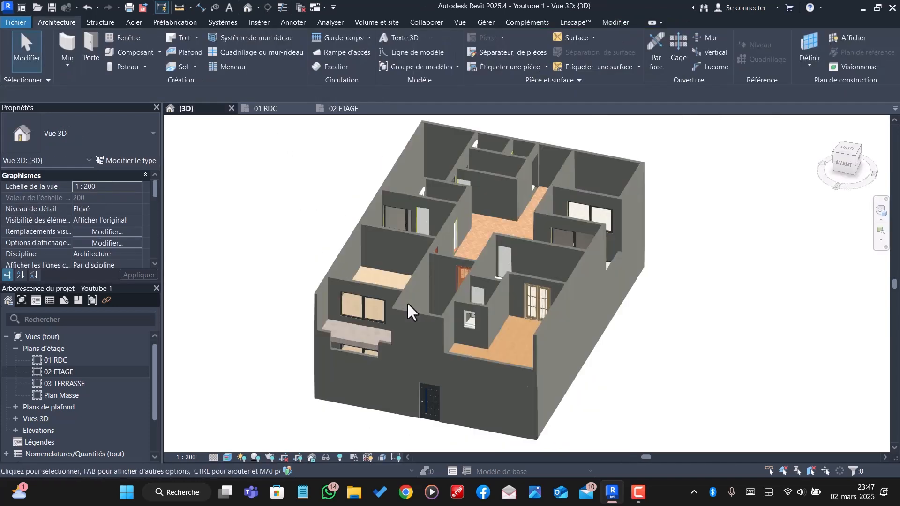
scroll(346, 345, "up", 4)
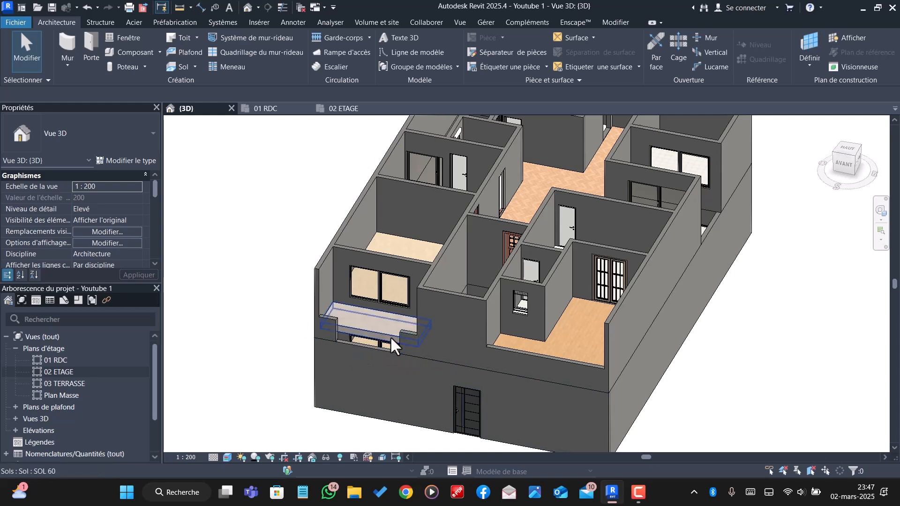
left_click(370, 333)
scroll(367, 347, "up", 5)
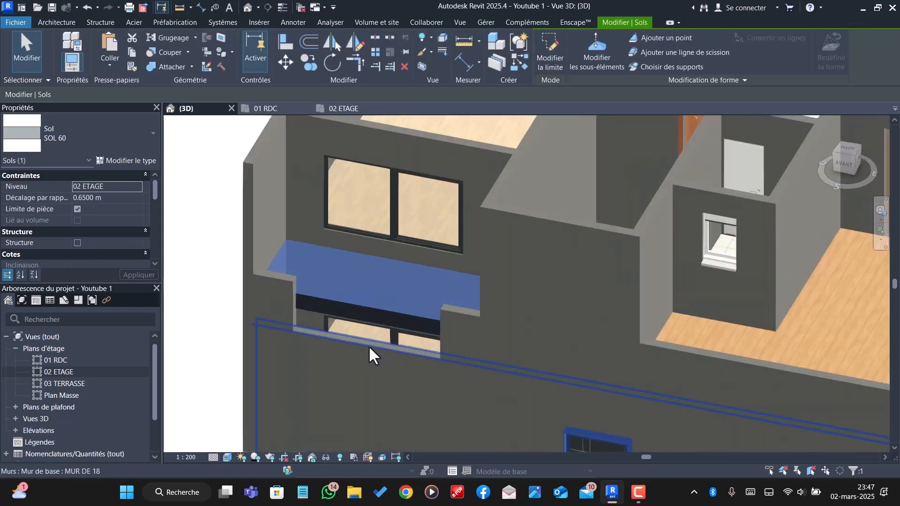
middle_click_drag(396, 349, 423, 325, "shift")
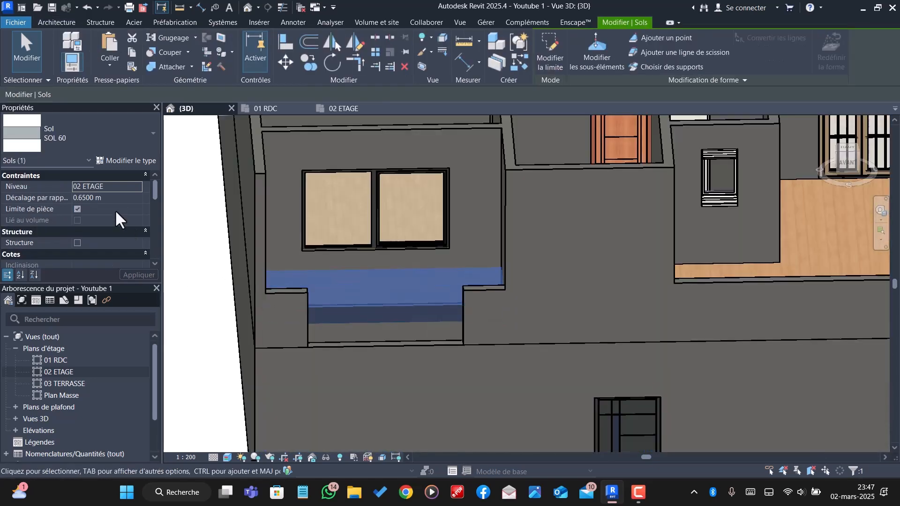
scroll(120, 220, "down", 5)
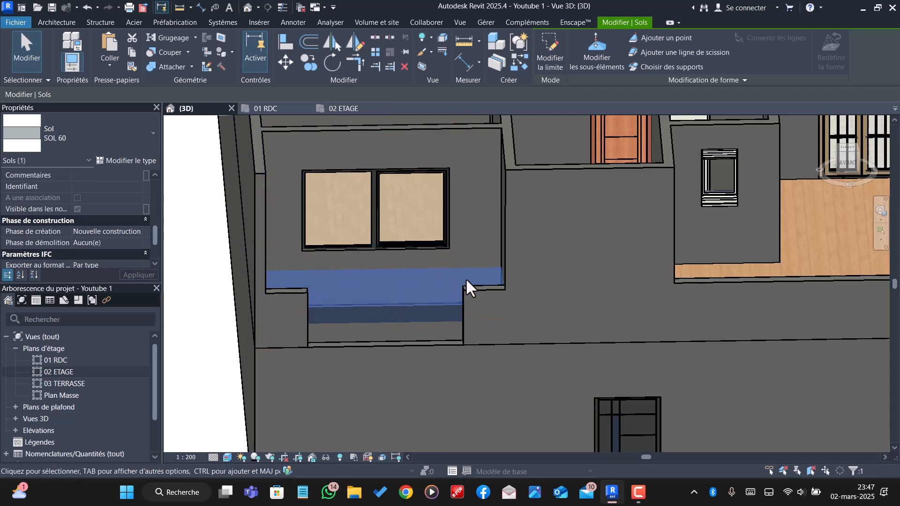
key("Escape")
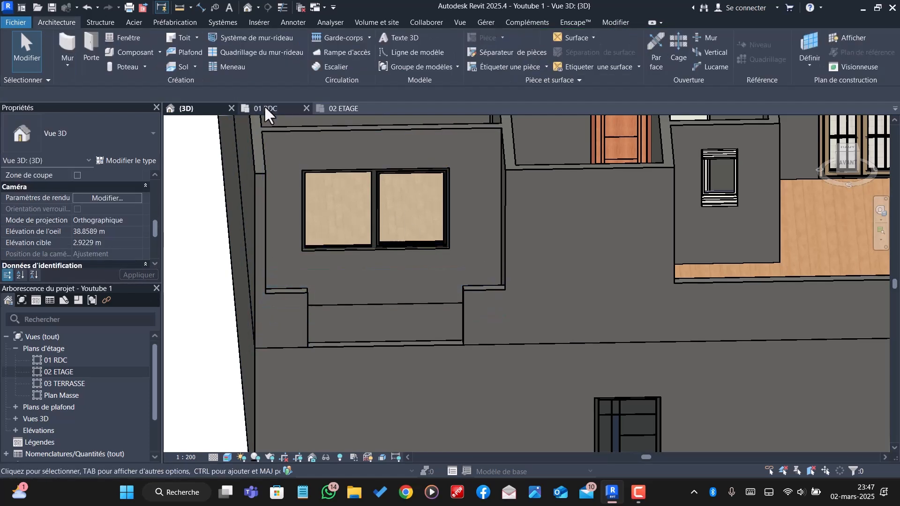
- Create a new in-place Modèles génériques component, starting from the wooden terrace floor on the right of the facade
left_click(265, 108)
left_click(349, 111)
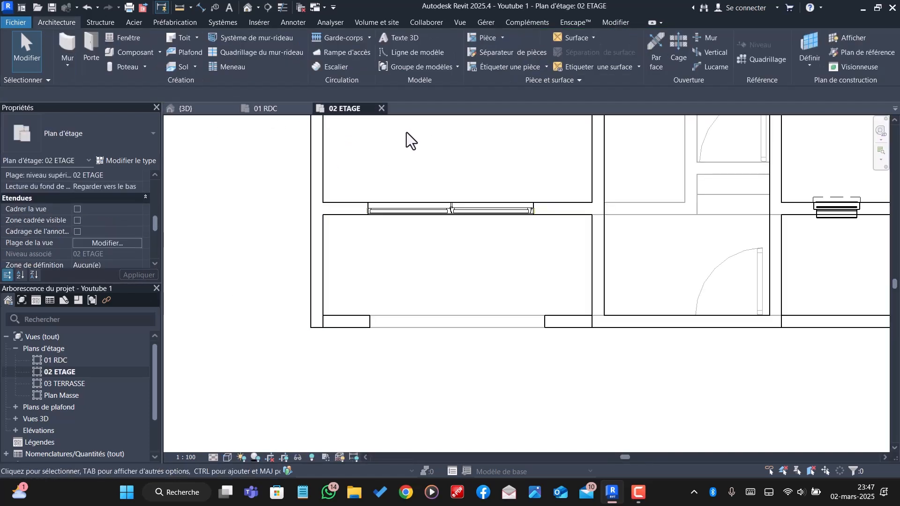
scroll(712, 267, "down", 3)
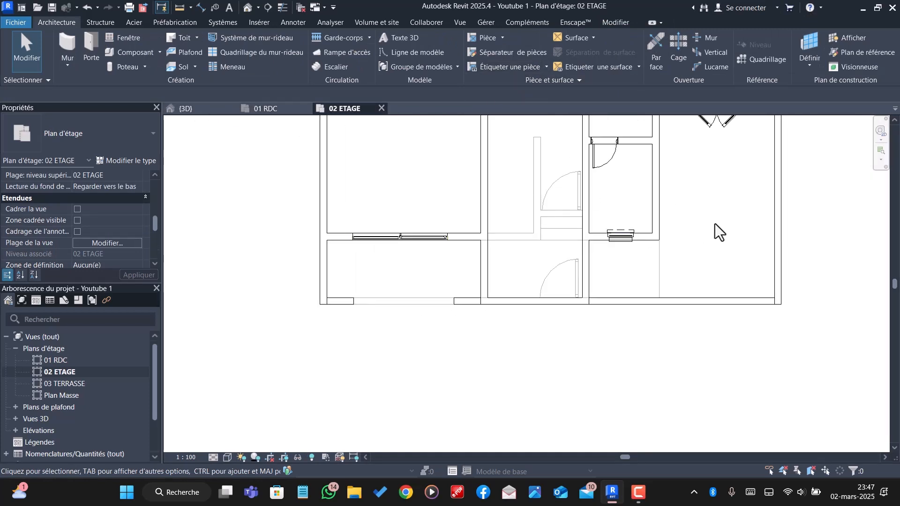
left_click(216, 108)
scroll(462, 239, "down", 3)
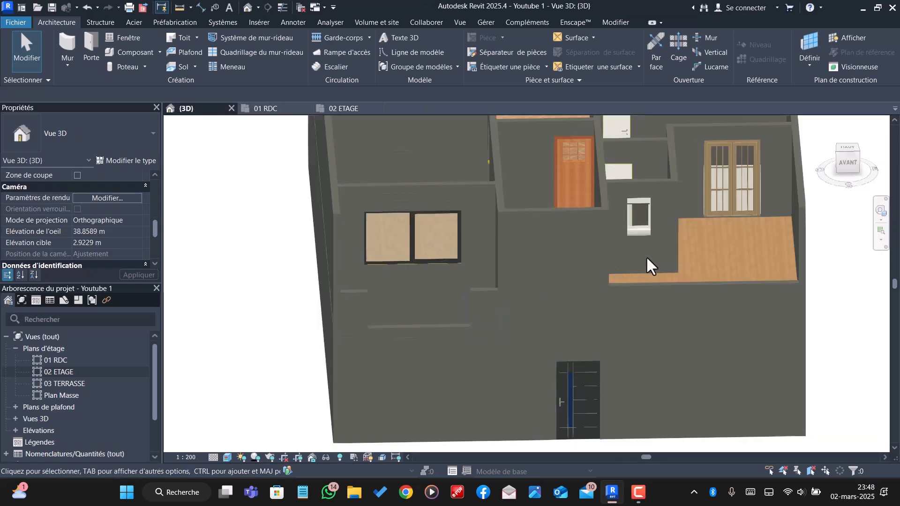
left_click(700, 223)
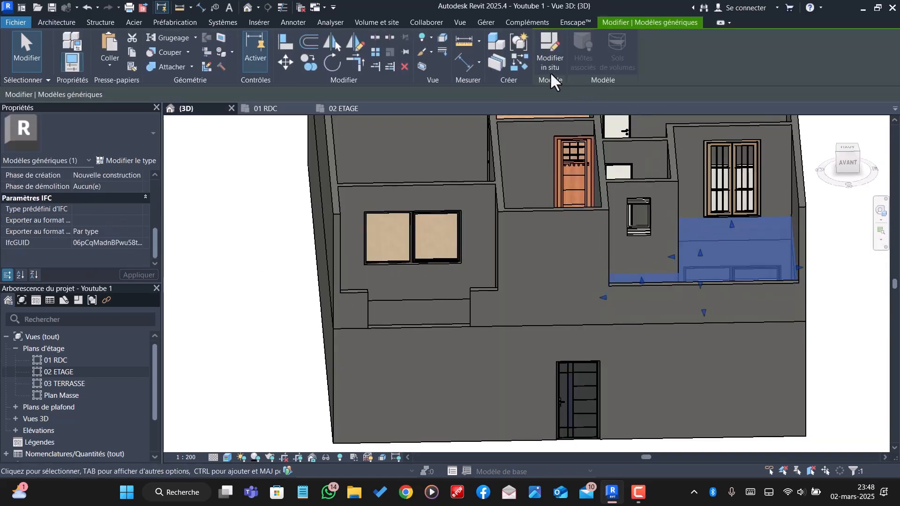
left_click(514, 57)
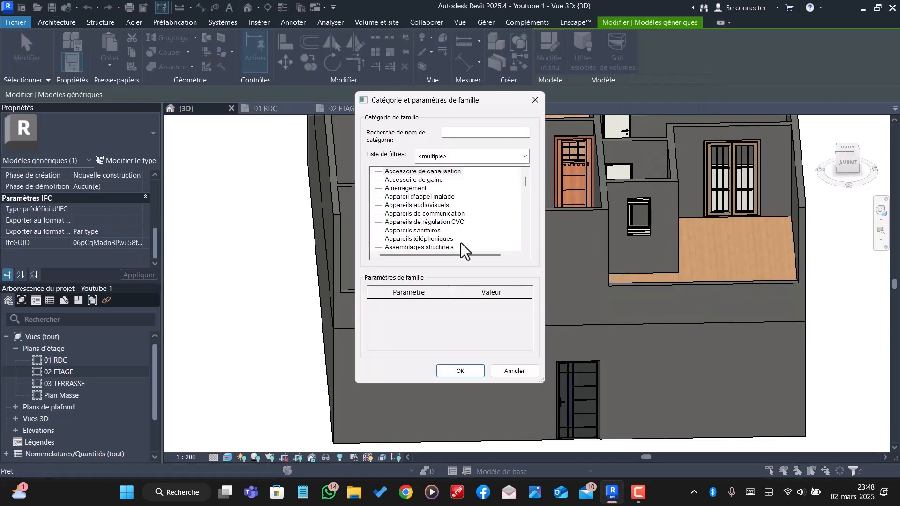
scroll(449, 225, "down", 6)
scroll(437, 211, "down", 2)
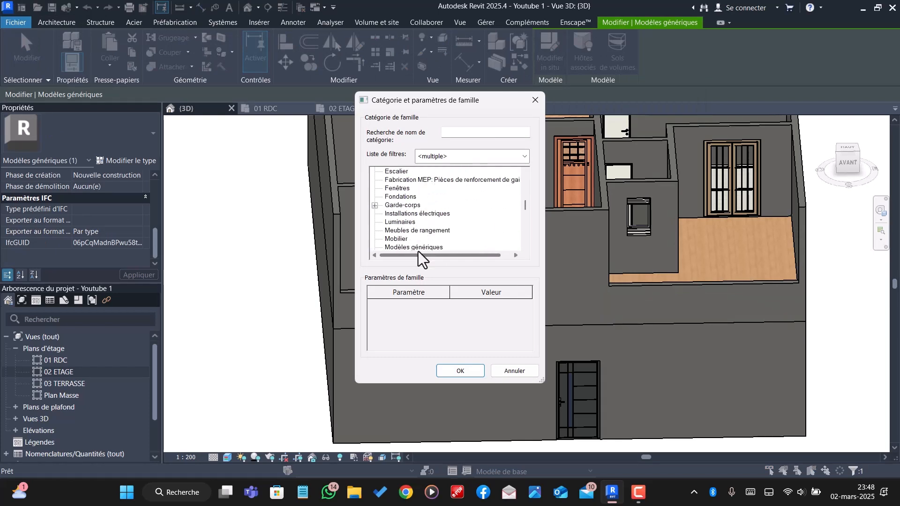
scroll(422, 244, "down", 1)
left_click(462, 372)
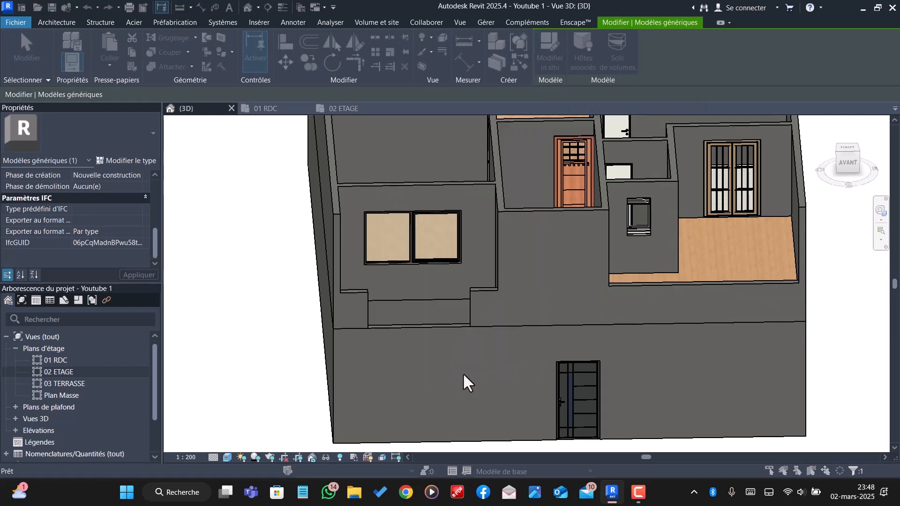
left_click(639, 263)
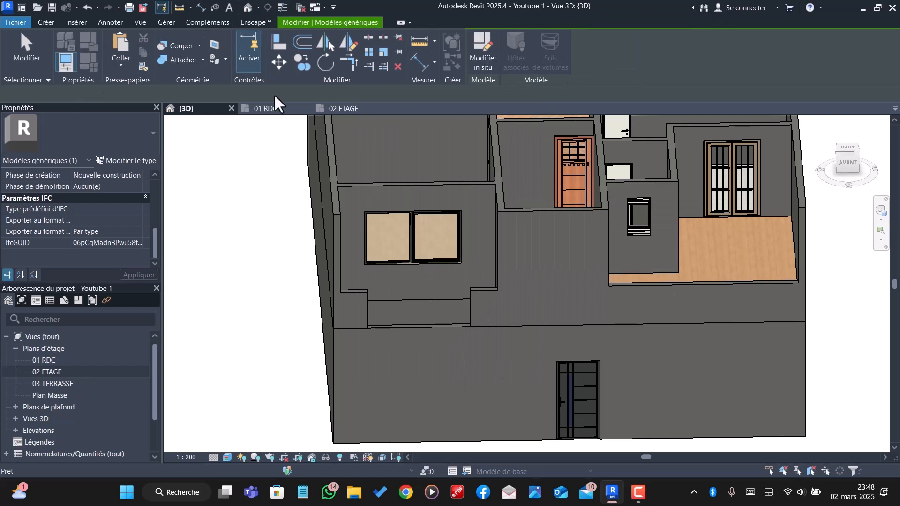
- Sketch a rectangular extrusion profile of 4 m by 1.5 m filling the left balcony's floor area on the 02 ETAGE plan
left_click(342, 109)
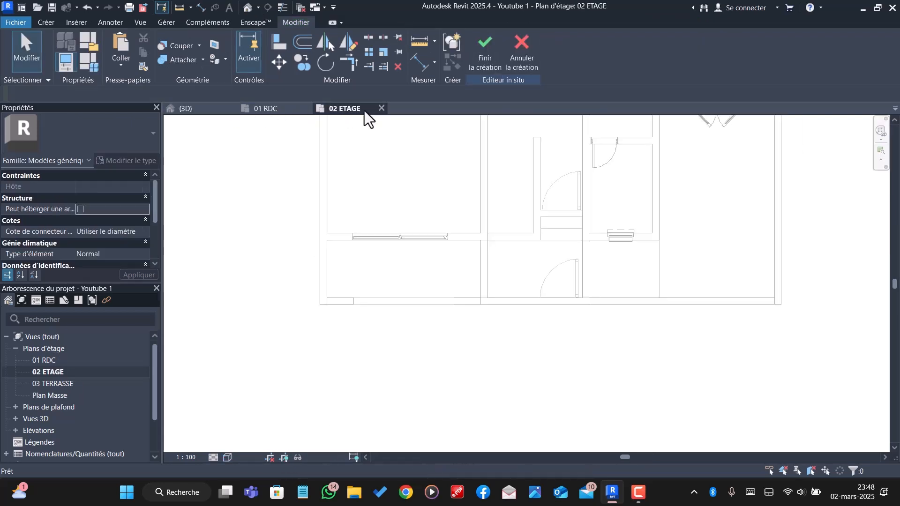
scroll(375, 276, "down", 3)
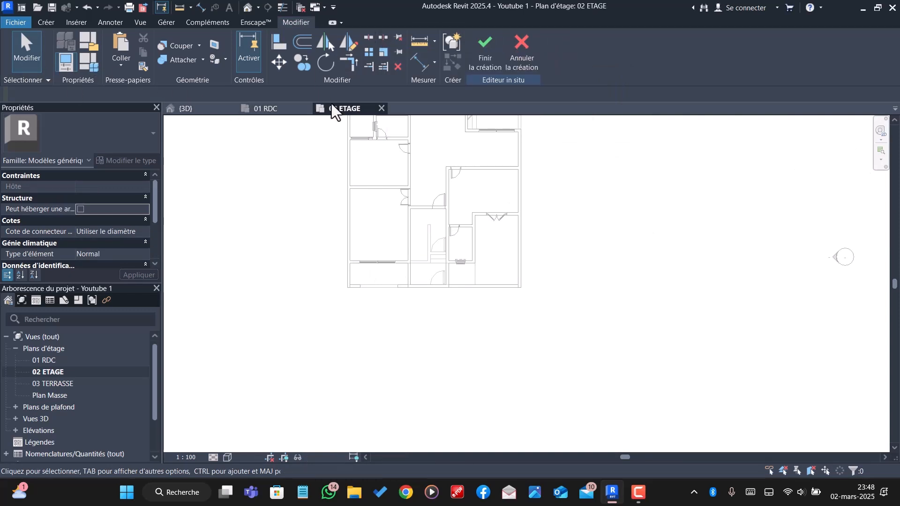
scroll(365, 267, "down", 2)
scroll(424, 166, "up", 2)
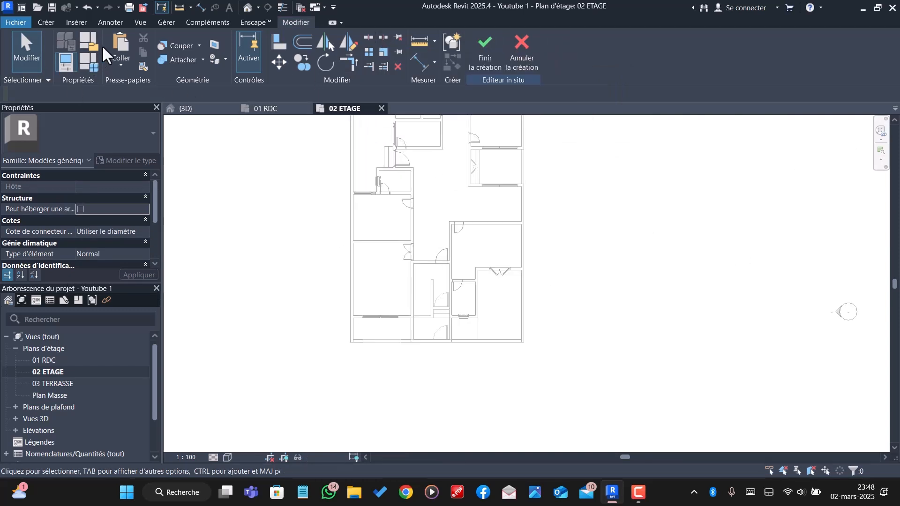
left_click(36, 22)
left_click(133, 38)
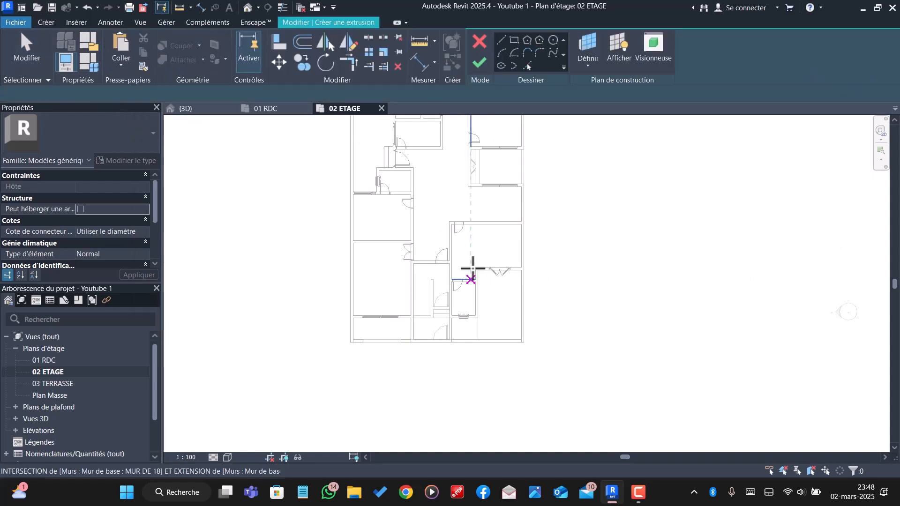
left_click(581, 39)
scroll(391, 341, "up", 2)
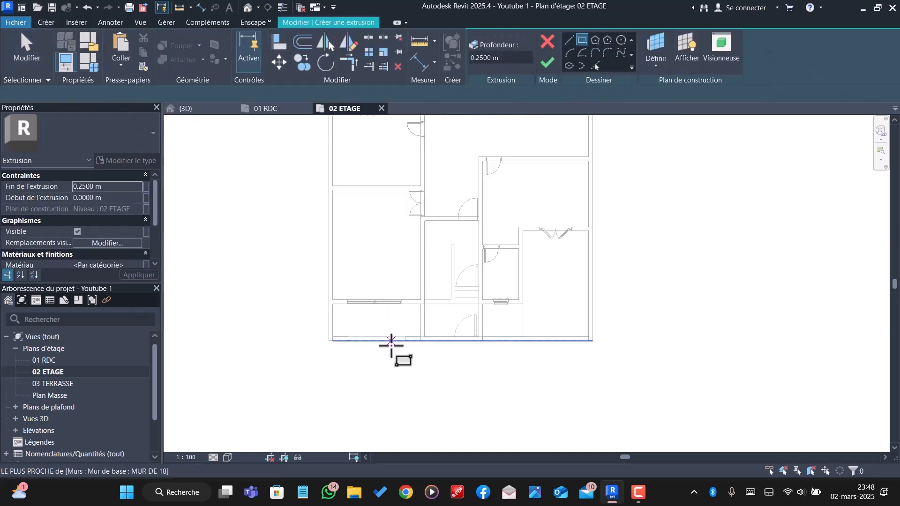
scroll(392, 341, "up", 2)
left_click(442, 274)
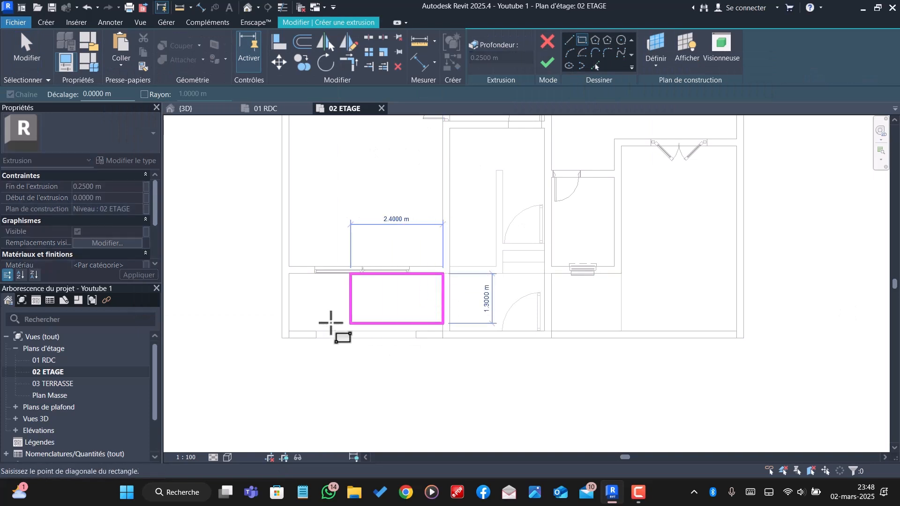
left_click(289, 331)
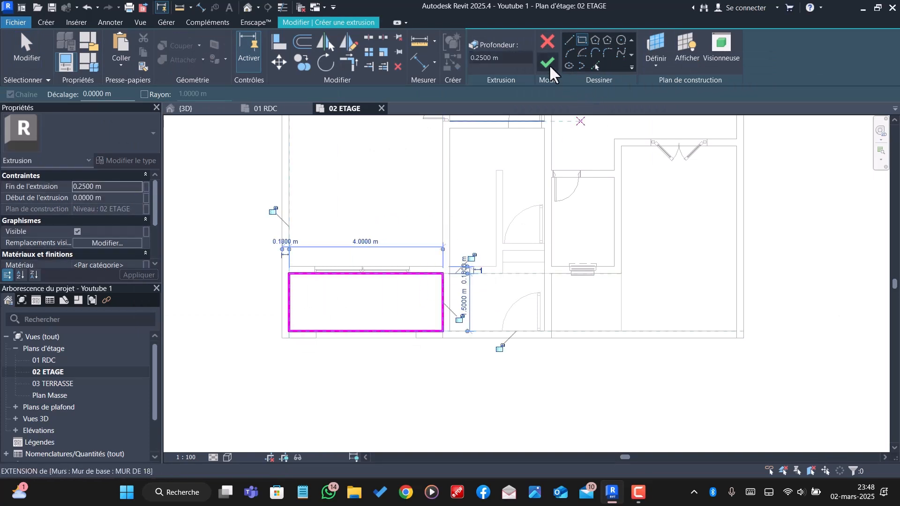
- Set the balcony floor extrusion's end to 0.65 m and finish the in-place component
left_click(119, 187)
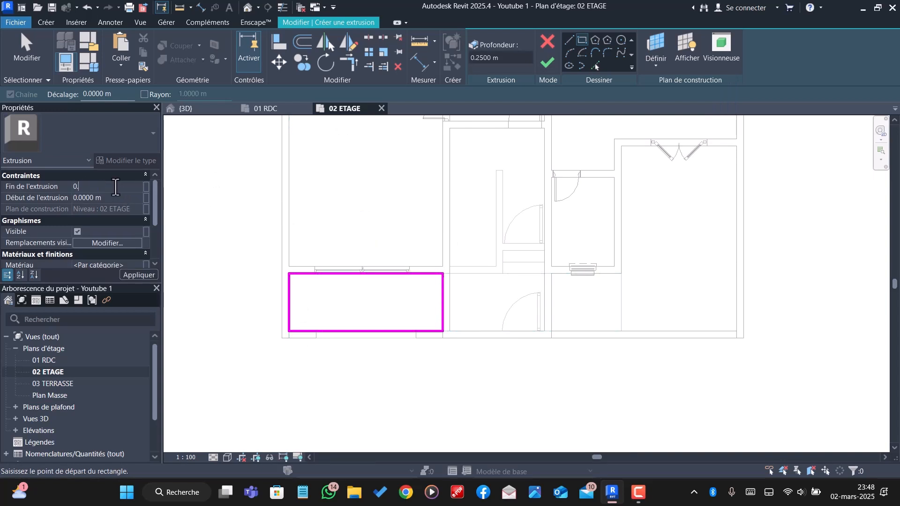
left_click(550, 62)
left_click(201, 107)
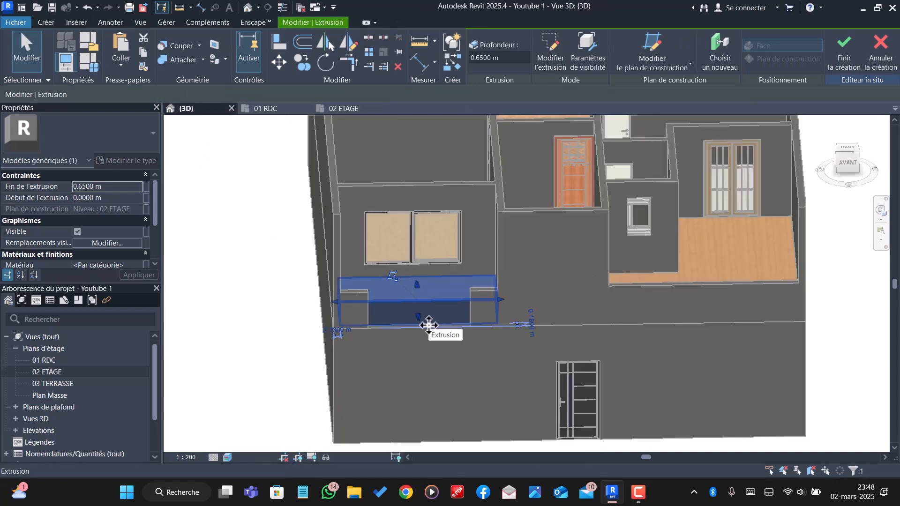
key("Escape")
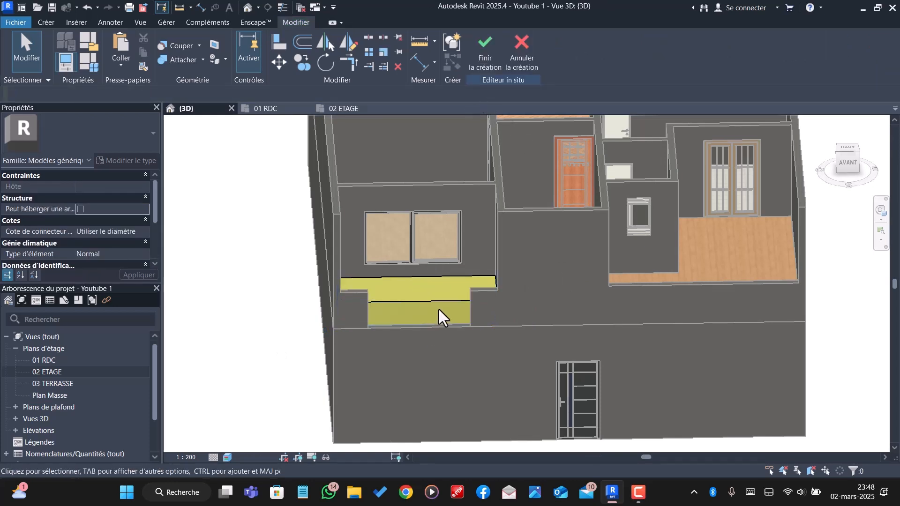
left_click(485, 57)
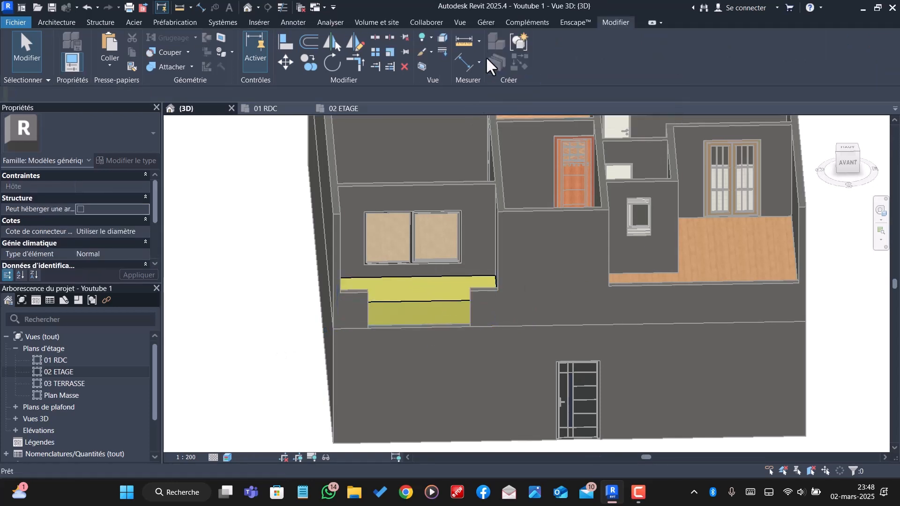
- Edit the left balcony's floor component in place and assign the Bois 53 material to its extrusion
left_click(425, 305)
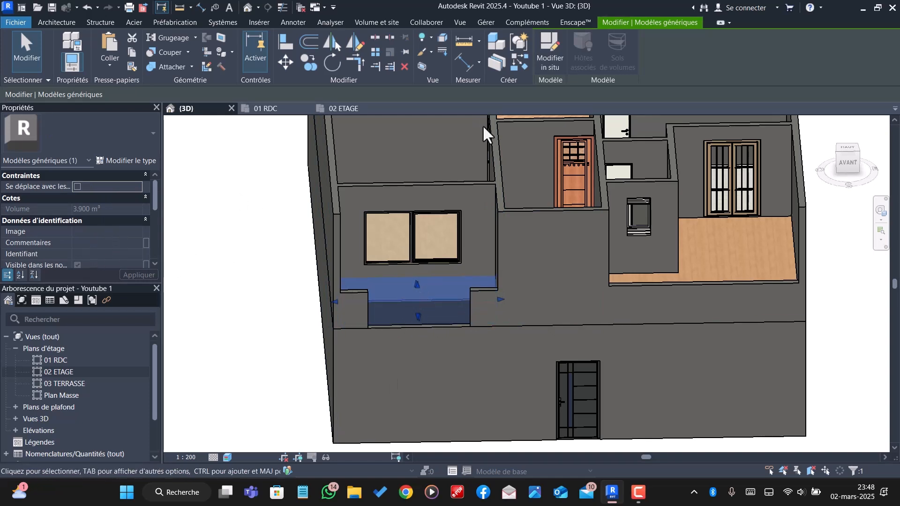
left_click(547, 55)
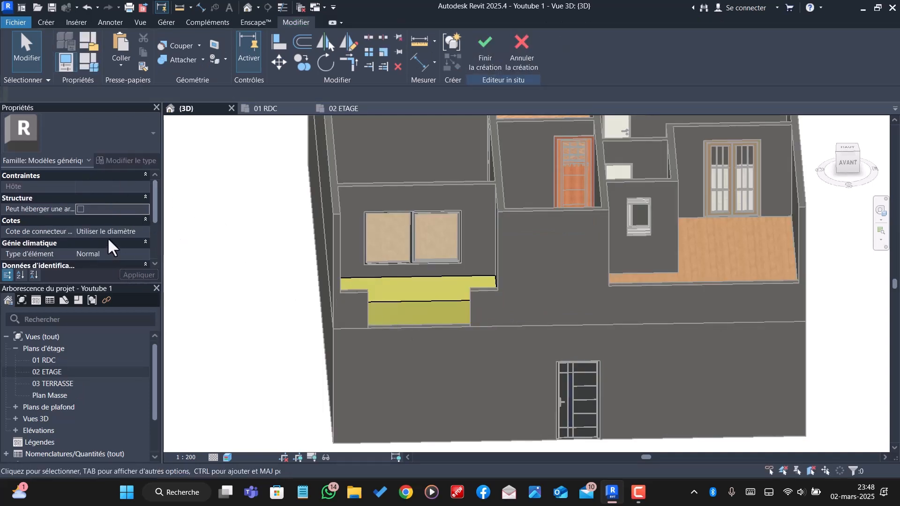
scroll(104, 234, "down", 3)
scroll(103, 226, "up", 4)
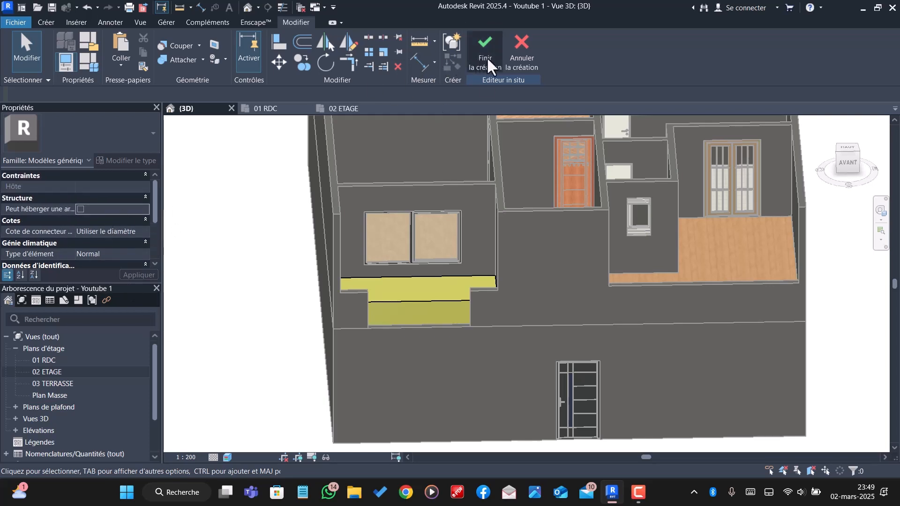
left_click(427, 305)
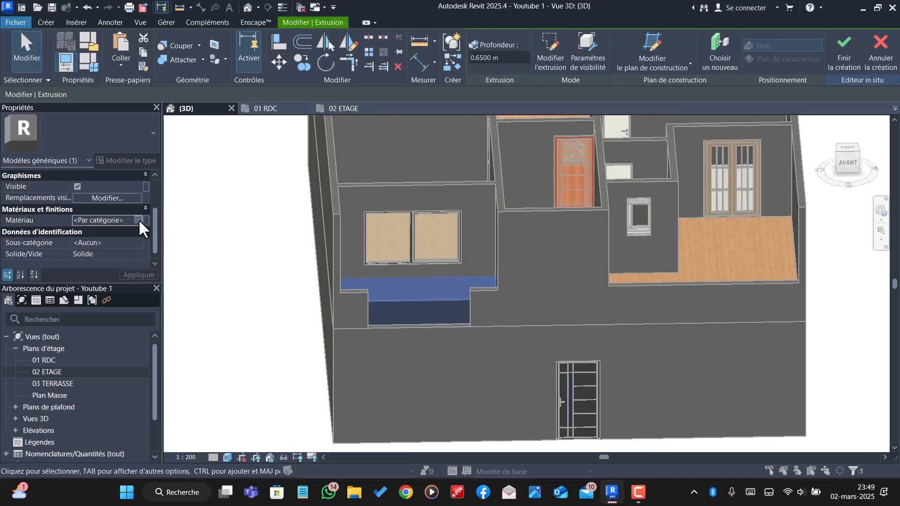
left_click(139, 219)
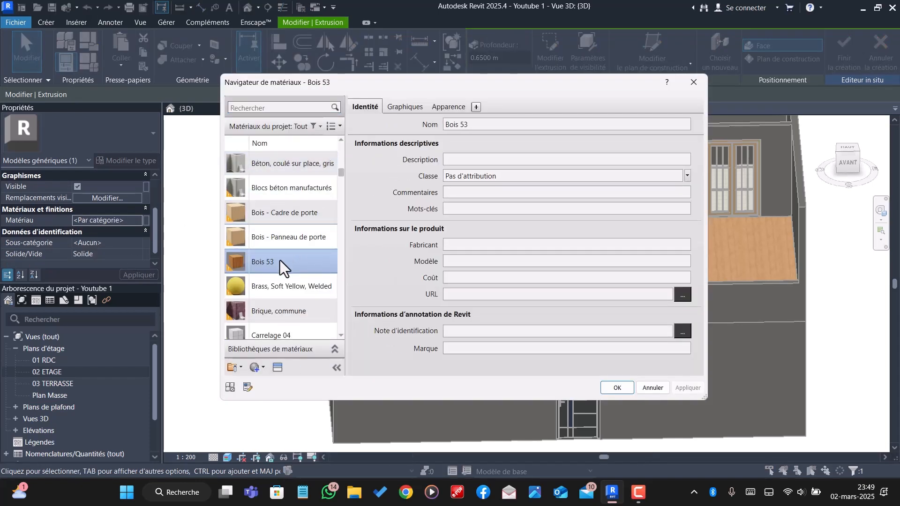
left_click(617, 387)
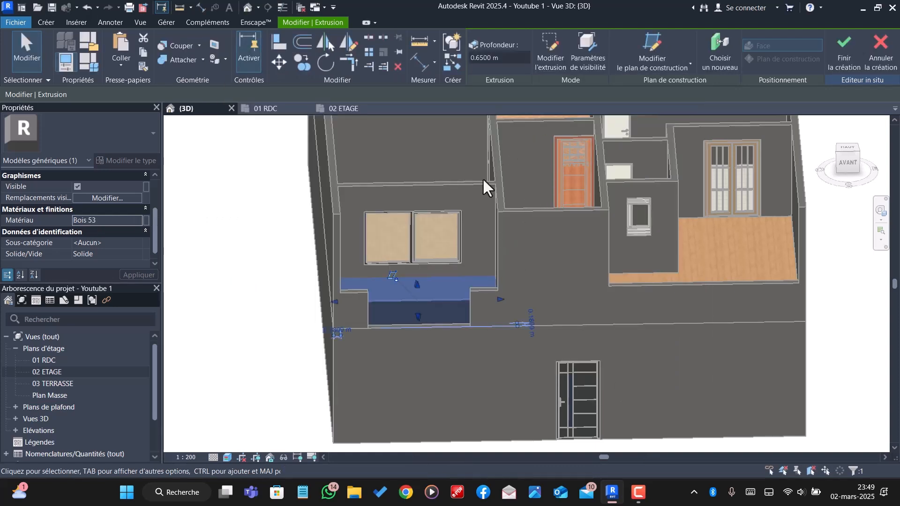
key("Escape")
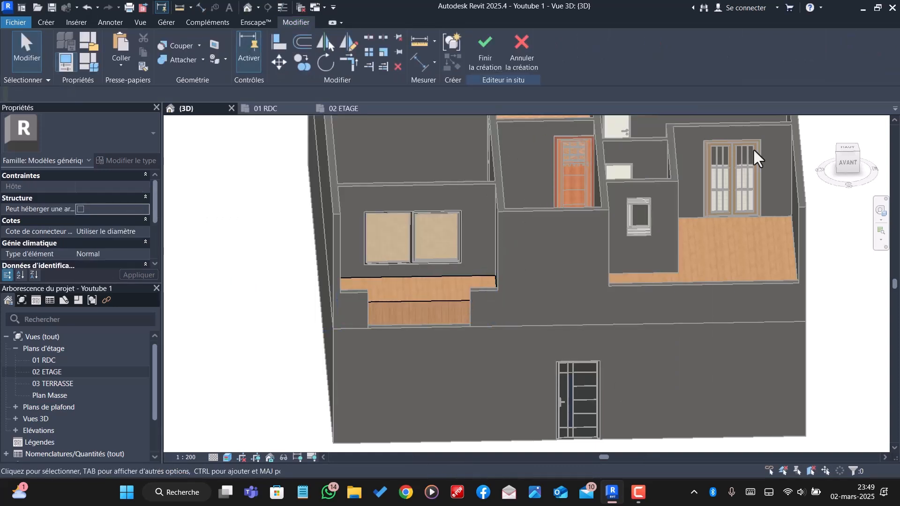
left_click(479, 58)
- Delete the two-sash window in the wall behind the left balcony
scroll(434, 373, "down", 8)
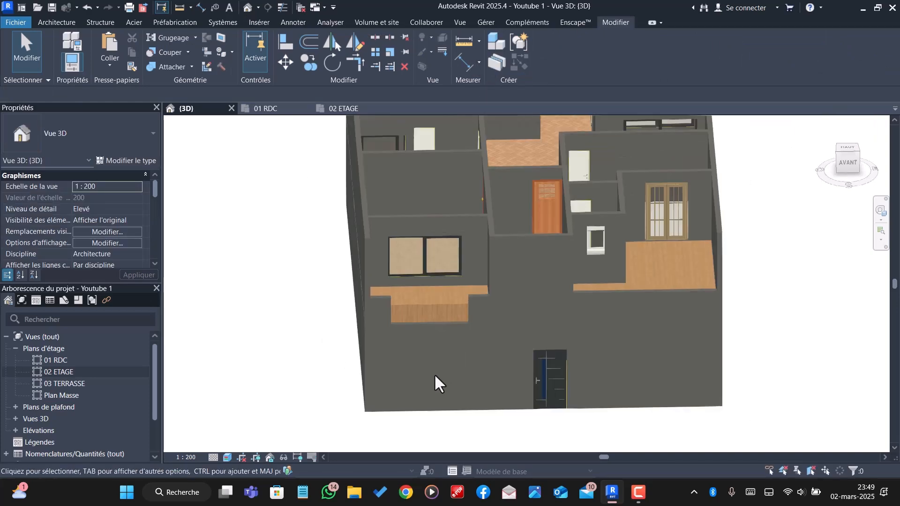
middle_click_drag(447, 365, 423, 445, "shift")
left_click(436, 308)
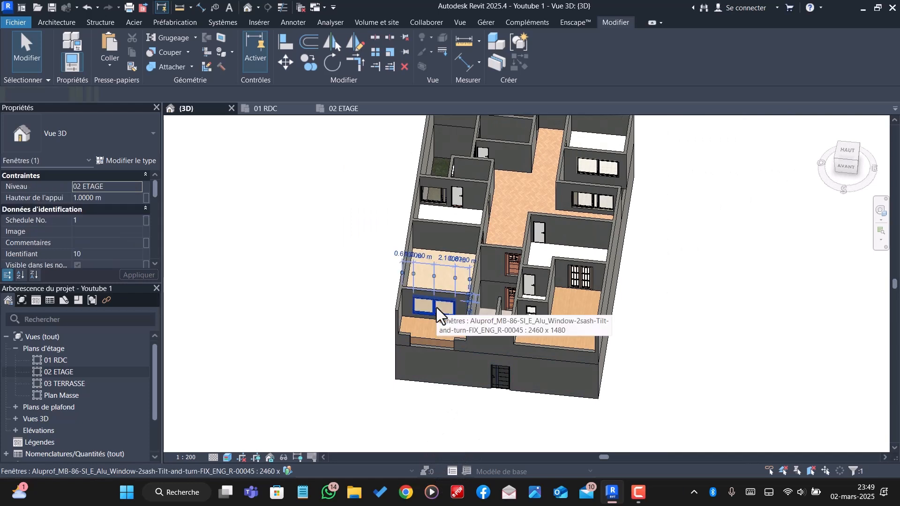
key("Escape")
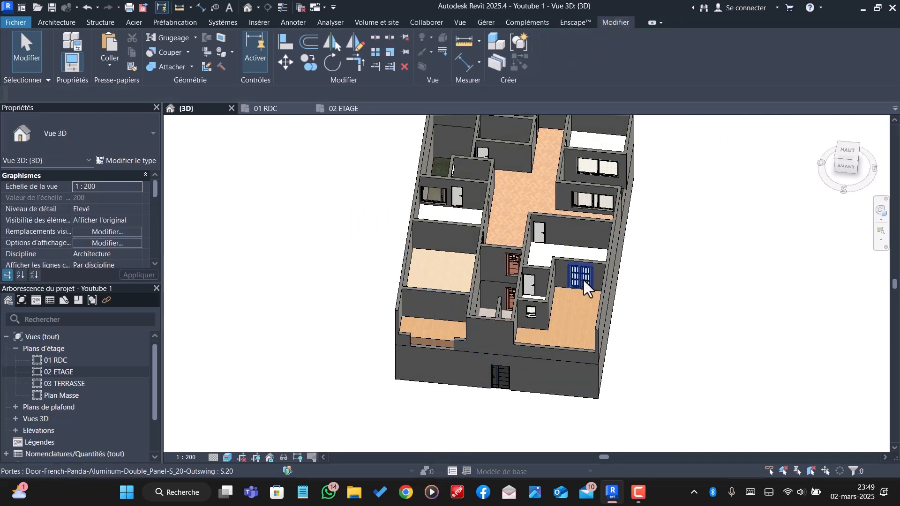
- Place a French double door matching the right terrace's door in the wall behind the left balcony
left_click(583, 281)
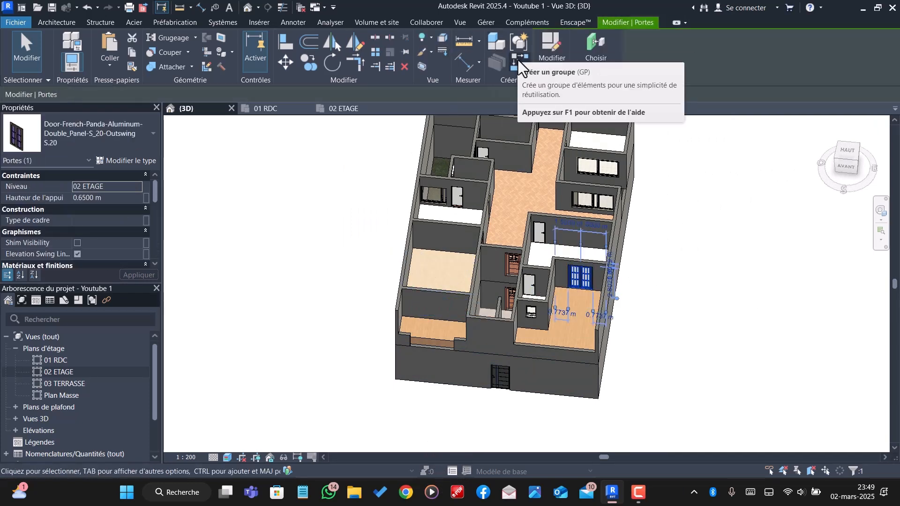
left_click(519, 44)
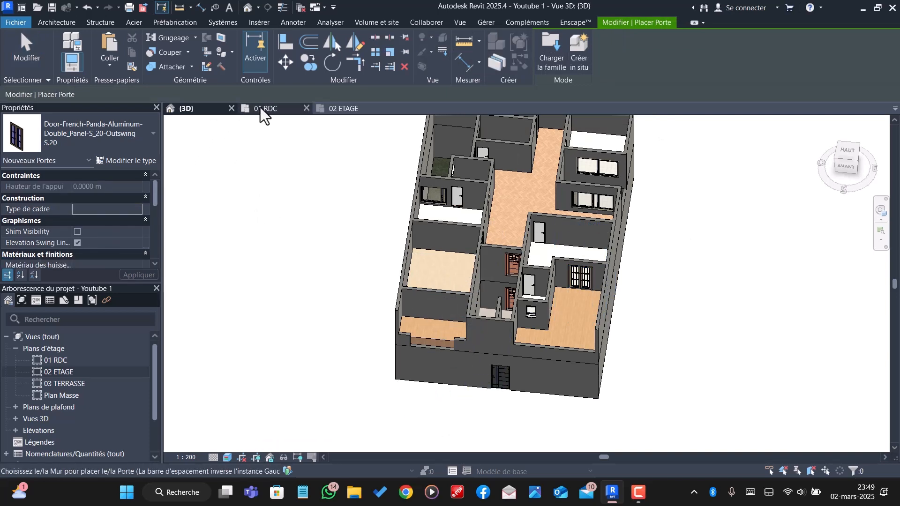
left_click(349, 108)
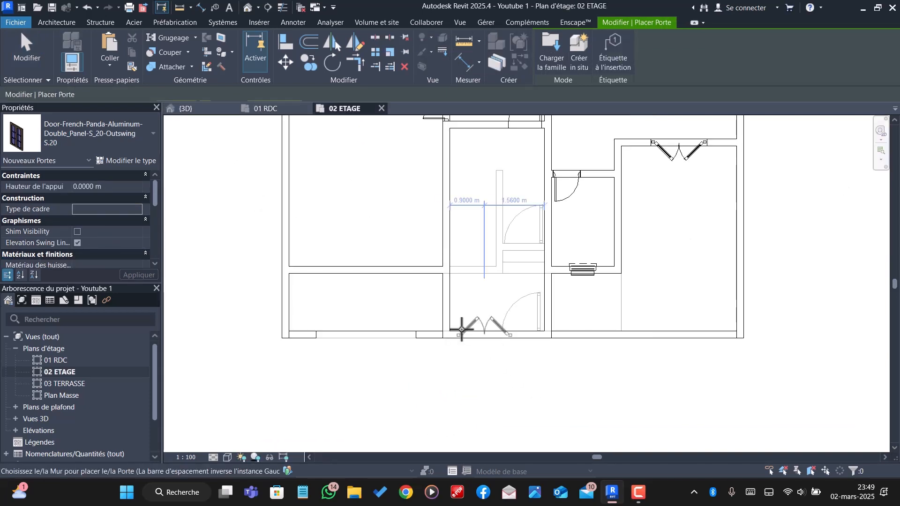
left_click(364, 263)
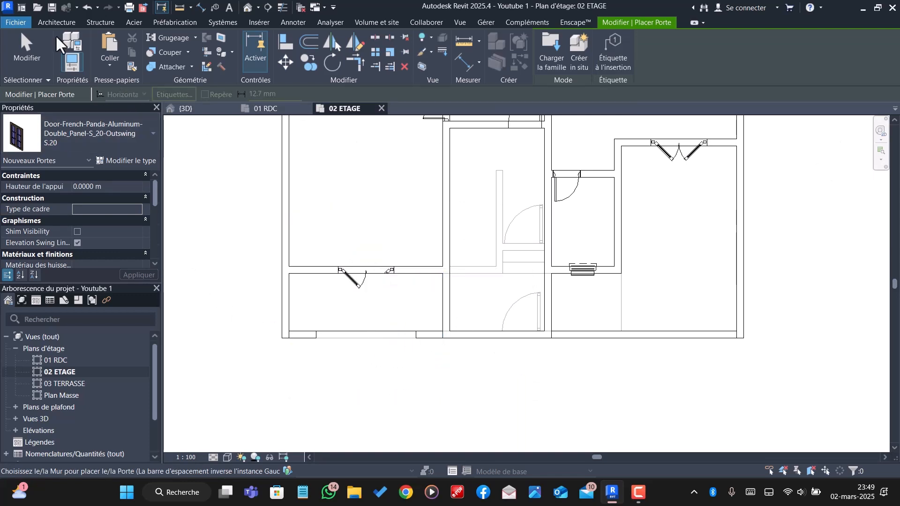
- Draw a MUR DE 18 wall along the left balcony's front edge, bridging the gap between its two short front walls
left_click(60, 21)
left_click(73, 47)
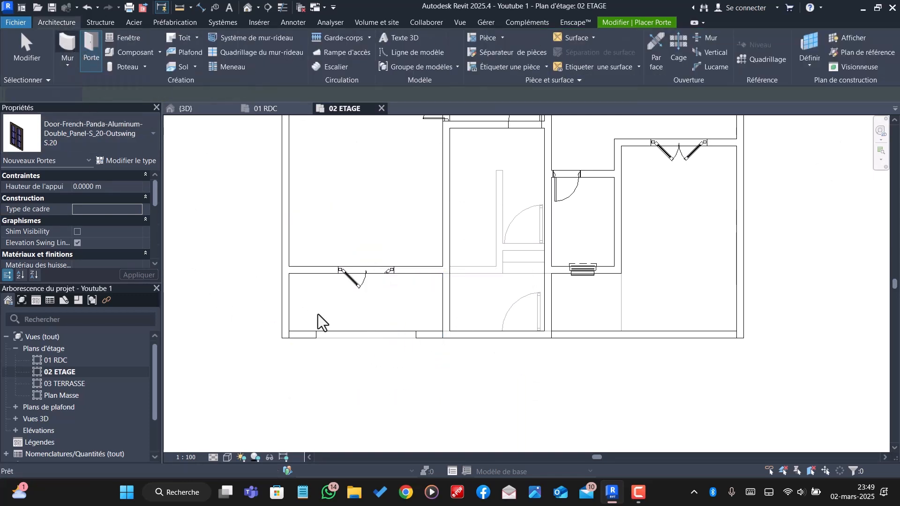
left_click(316, 338)
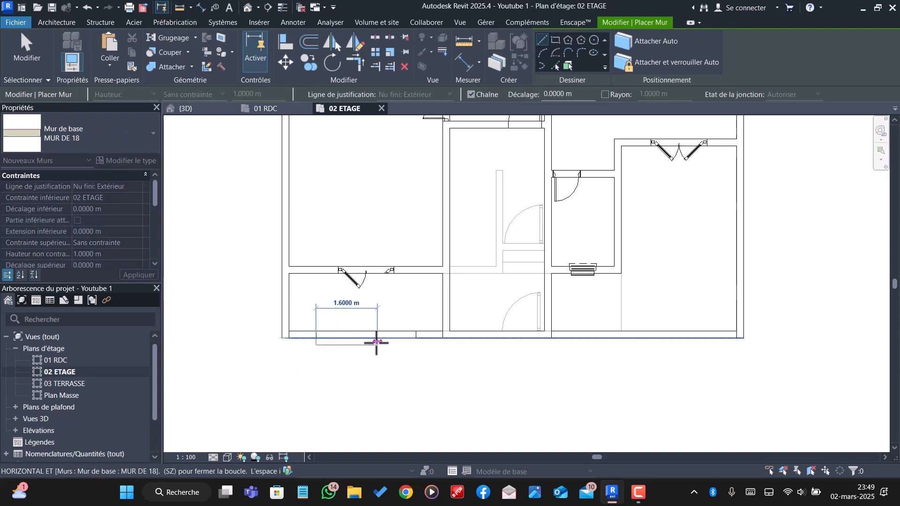
scroll(394, 335, "up", 3)
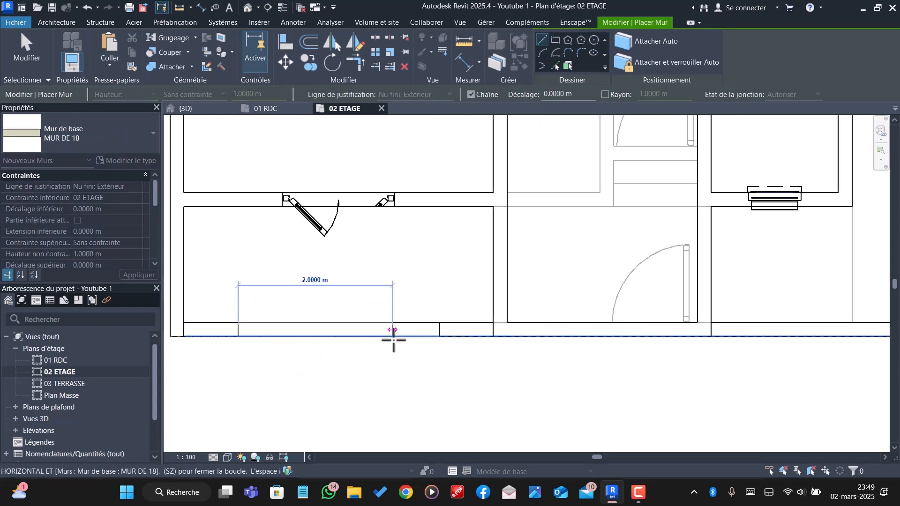
left_click(439, 336)
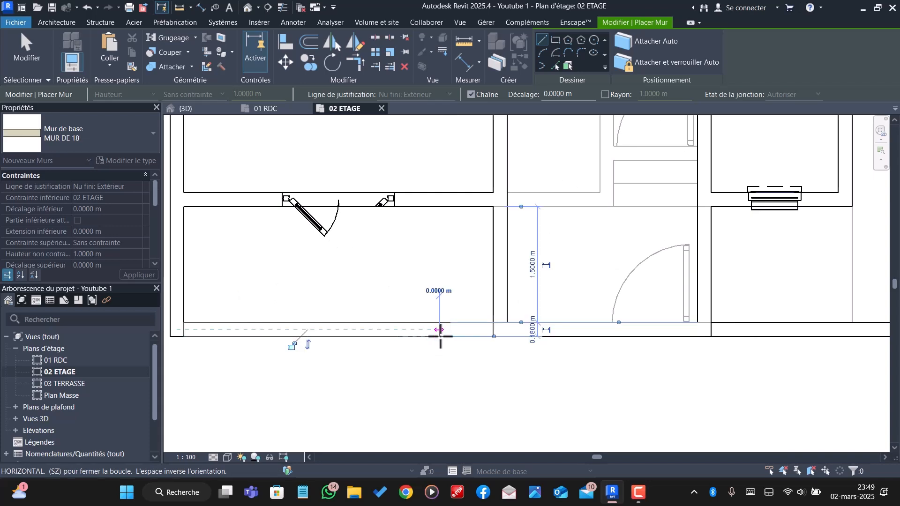
key("Escape")
key("Escape")
- Set the unconnected height of the short front wall at the left balcony's right end to 1.2 m
left_click(457, 328)
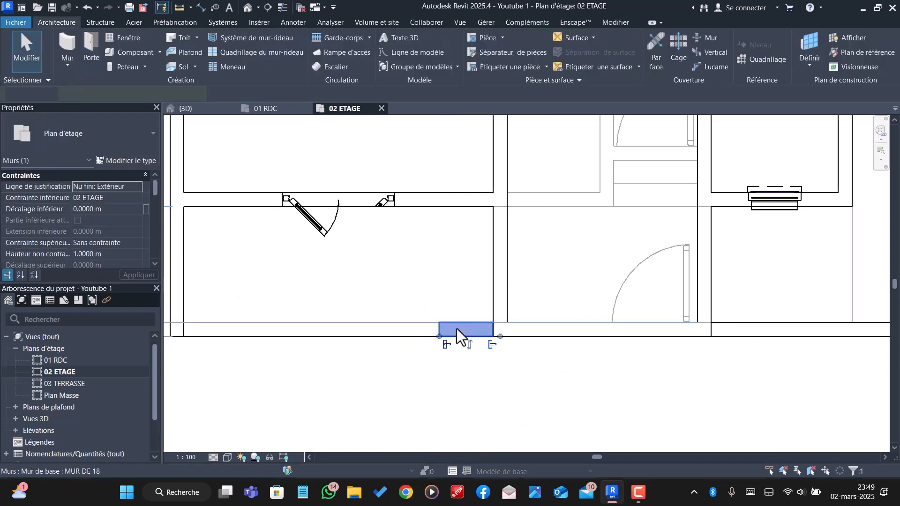
left_click(113, 253)
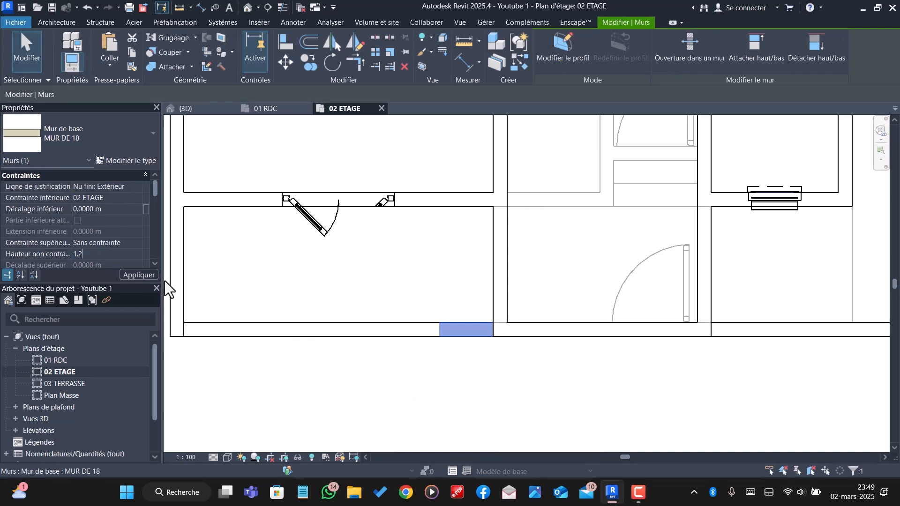
left_click(292, 381)
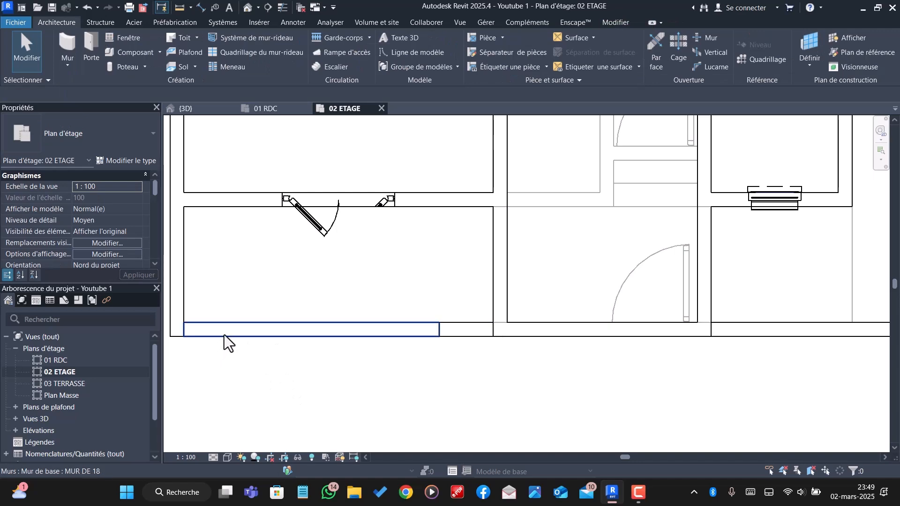
- Check the left balcony's front in the 3D view and delete the long wall running along it from the left end
left_click(224, 334)
left_click(208, 318)
left_click(207, 325)
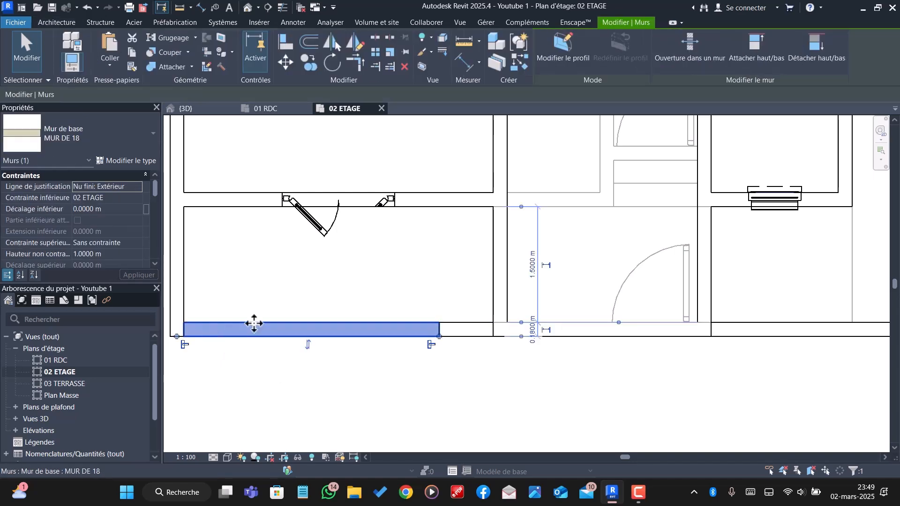
left_click(263, 294)
left_click(206, 111)
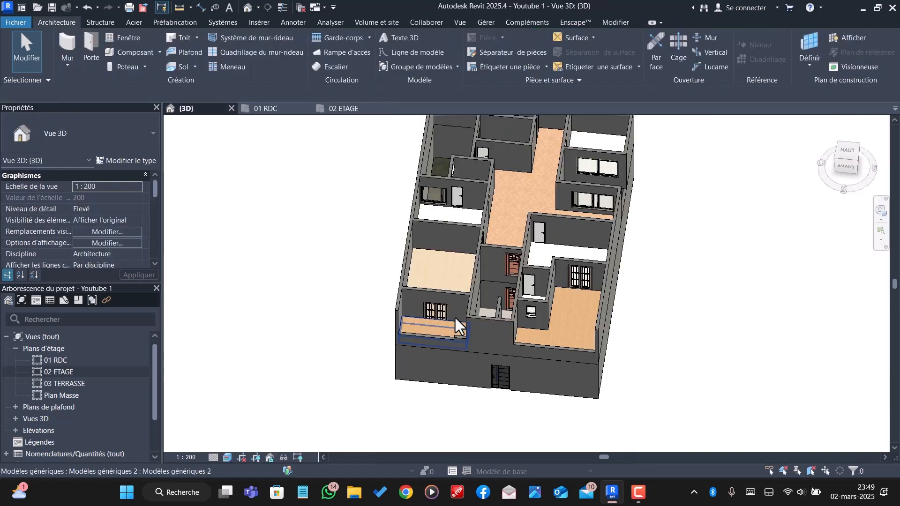
scroll(434, 341, "up", 5)
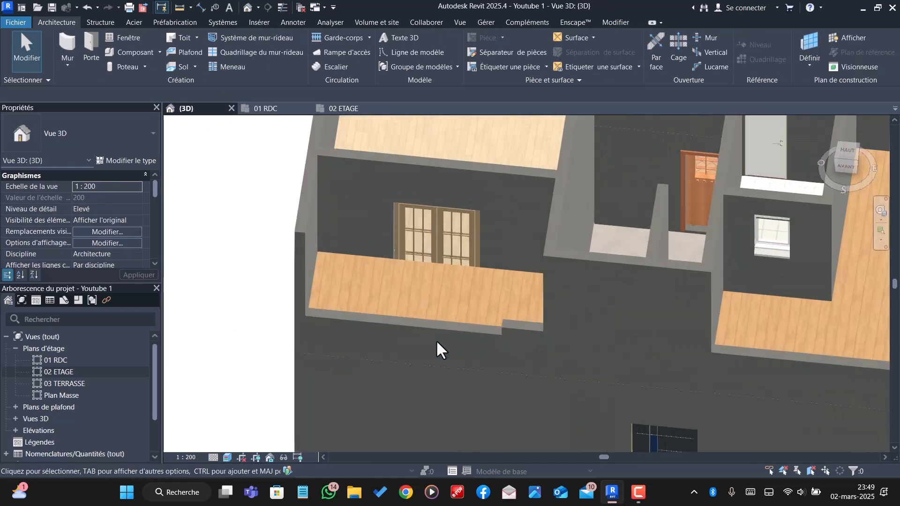
left_click(431, 327)
scroll(433, 328, "up", 1)
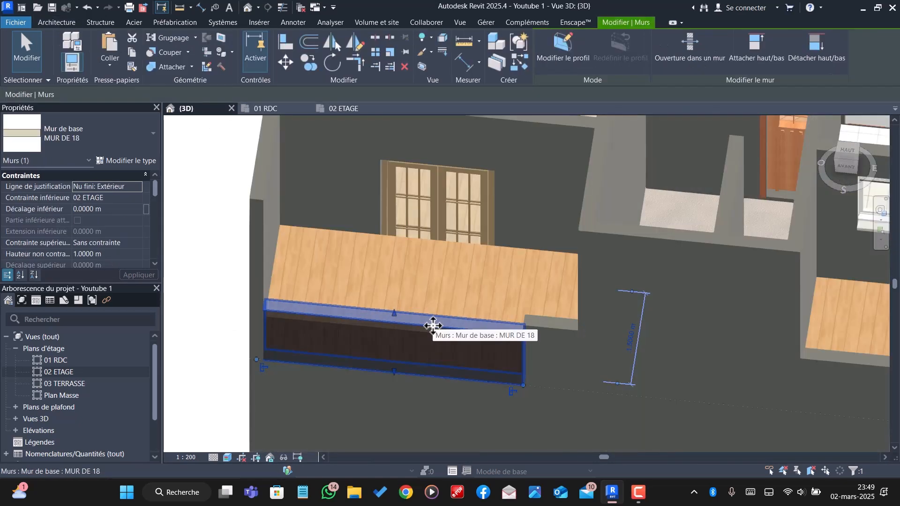
key("Escape")
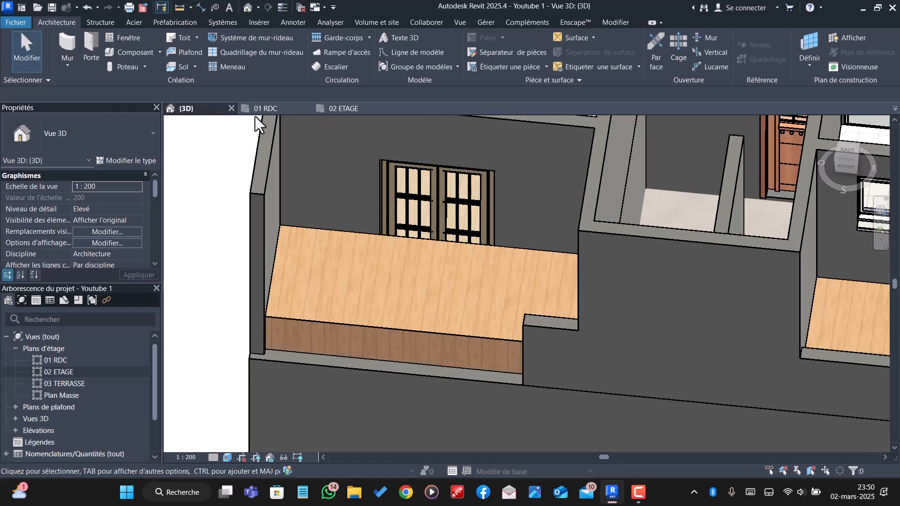
- In the 02 ETAGE plan, extend the left exterior wall's lower end to the building's front edge
left_click(347, 107)
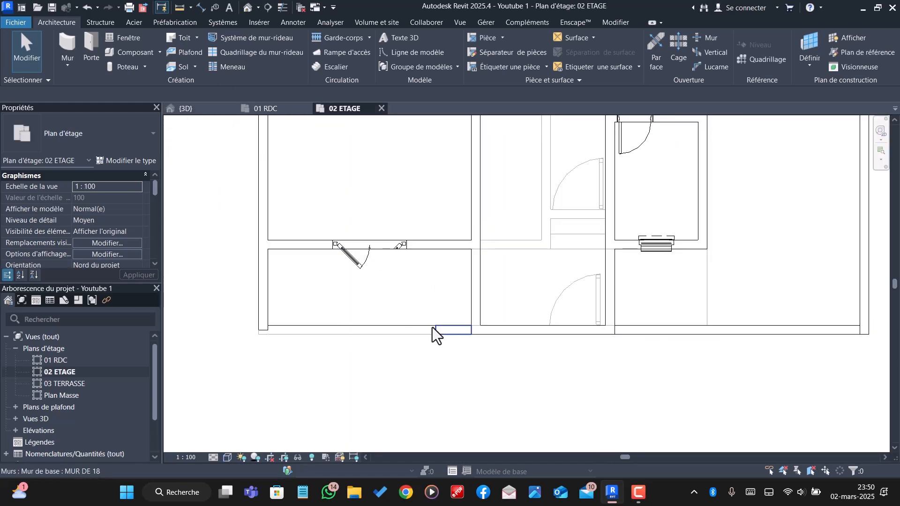
key("w")
key("a")
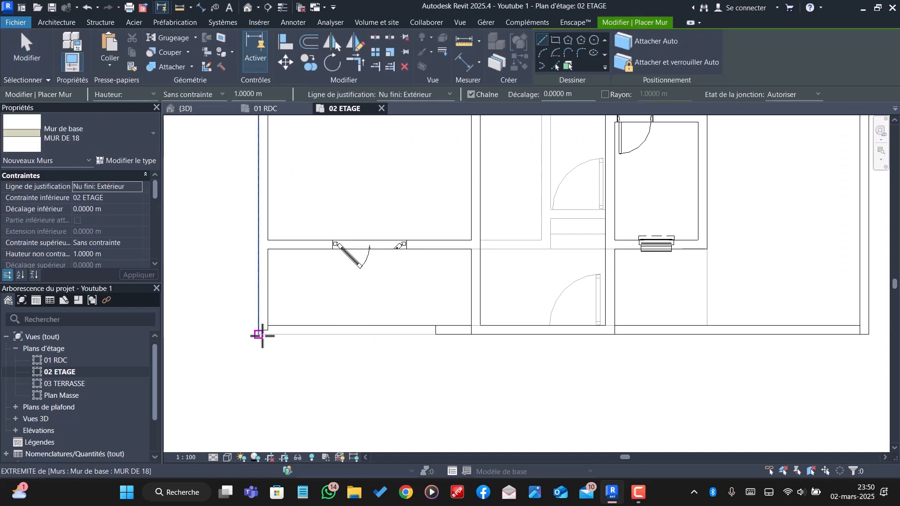
left_click(263, 335)
key("Escape")
key("Escape")
left_click(262, 329)
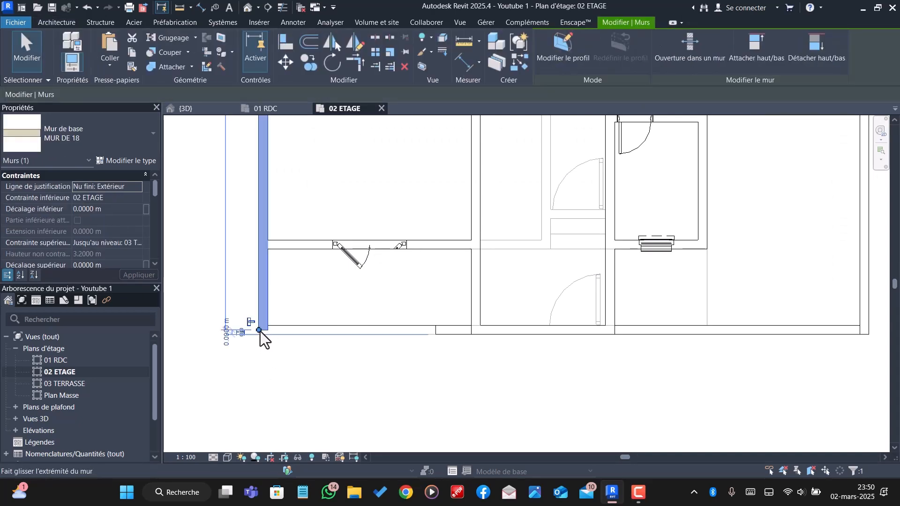
left_click_drag(259, 330, 258, 334)
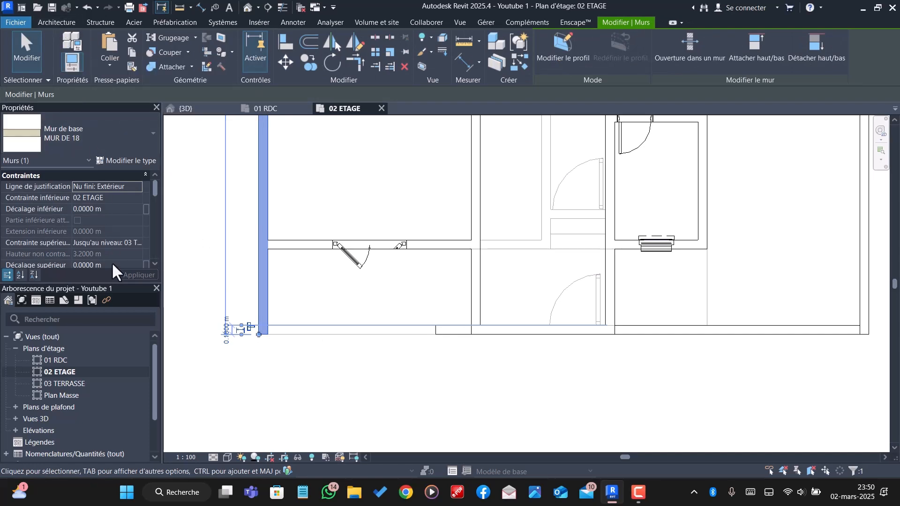
- Draw a short MUR DE 18 front wall about 0.79 m long from the left exterior wall along the balcony's front edge
left_click(64, 20)
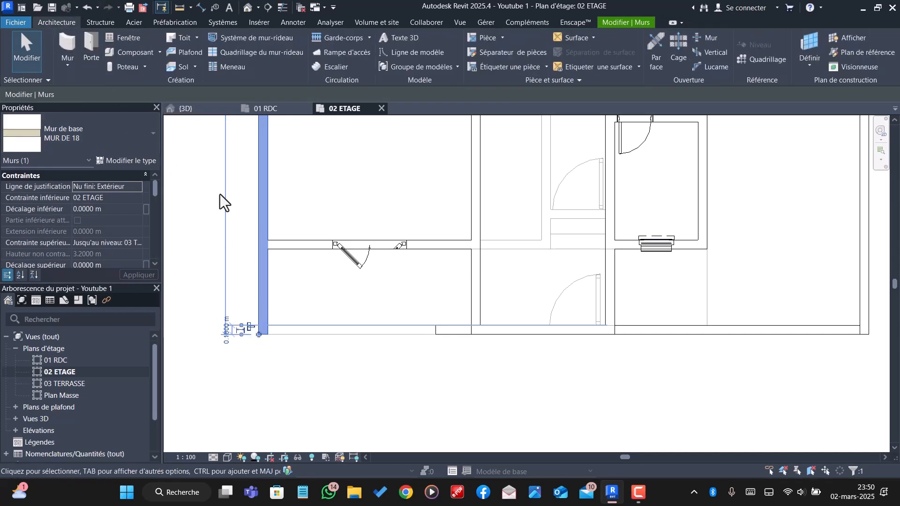
left_click(276, 283)
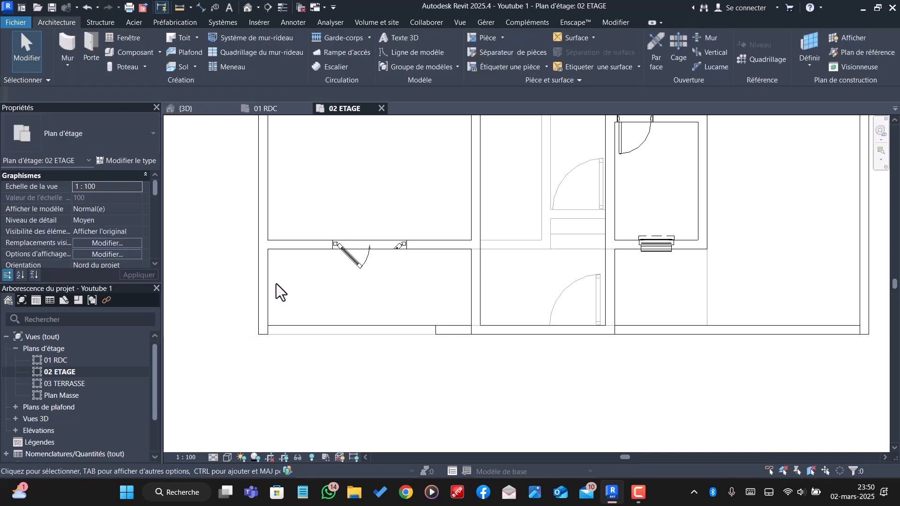
left_click(69, 37)
left_click(270, 334)
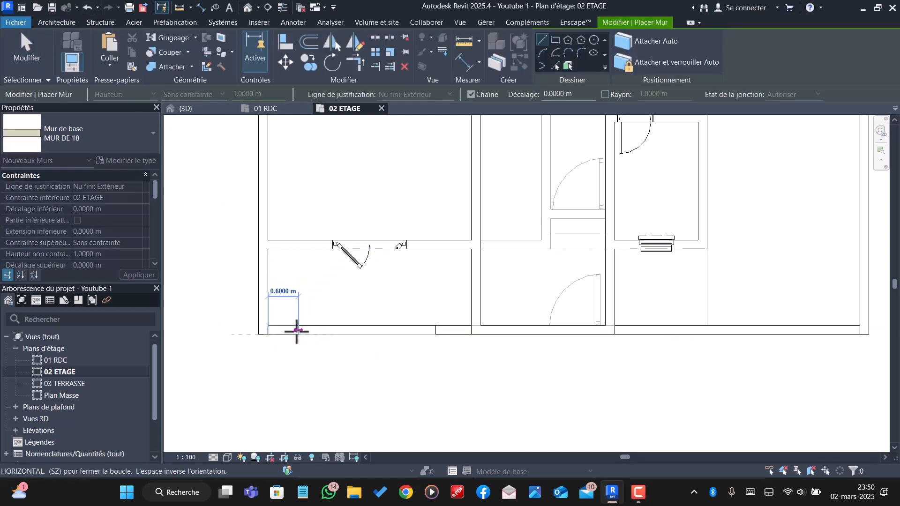
left_click(304, 333)
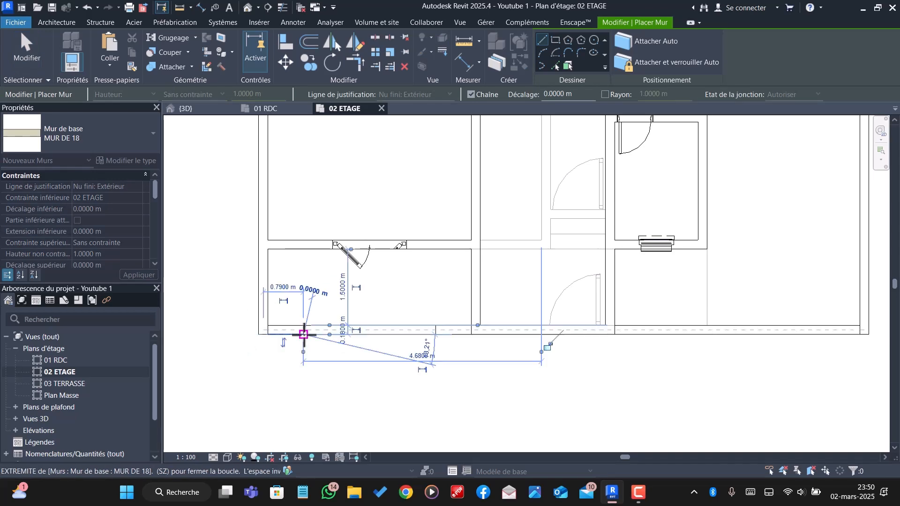
key("Escape")
key("Escape")
- Set the unconnected height of the short front wall at the left balcony's left end to 1.2 m
left_click(294, 329)
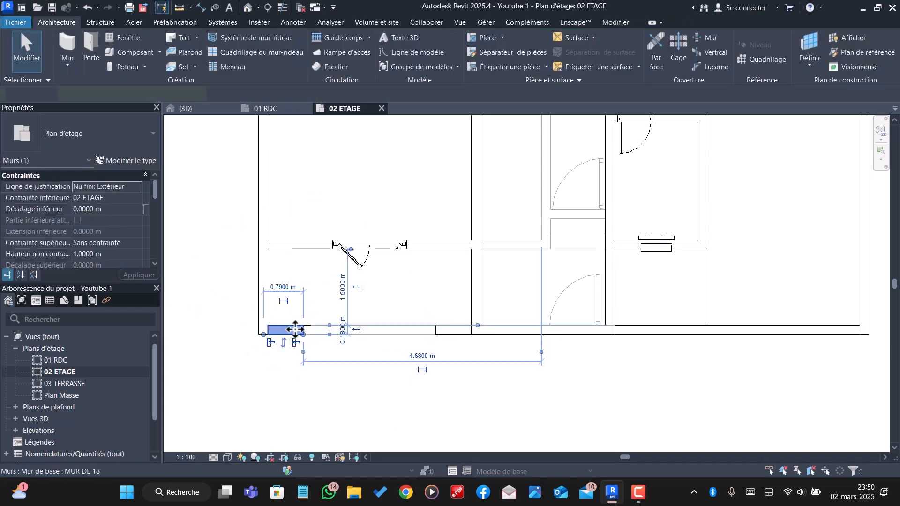
left_click(113, 254)
type("1.2")
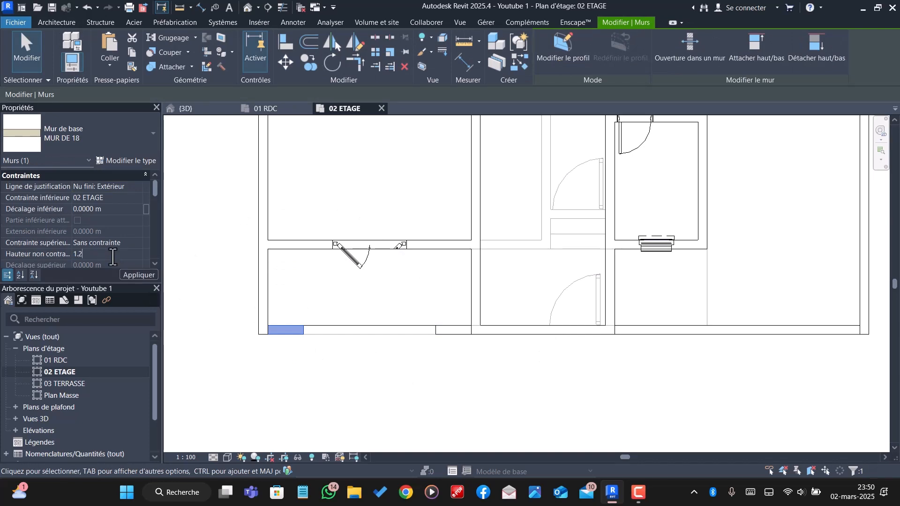
left_click(403, 397)
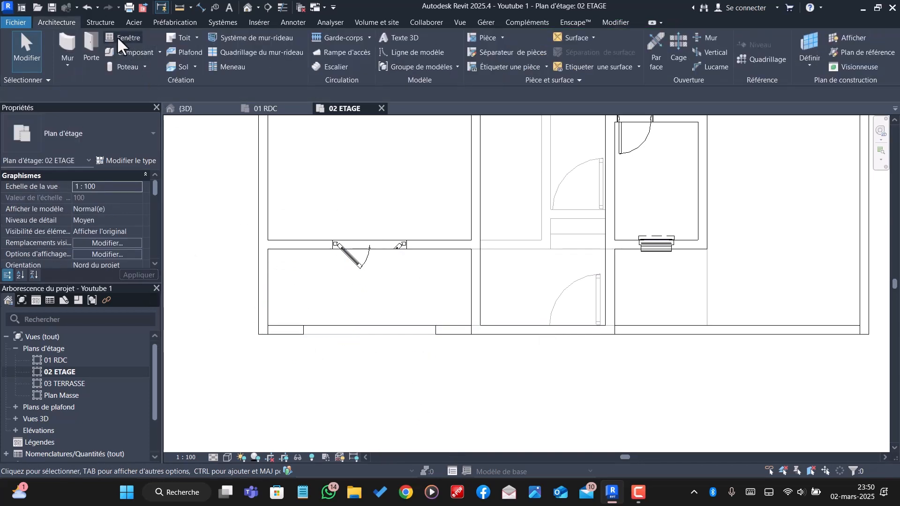
- Draw a 0.5 m high MUR DE 18 wall between the left balcony's two short front walls and show it in 3D
left_click(68, 43)
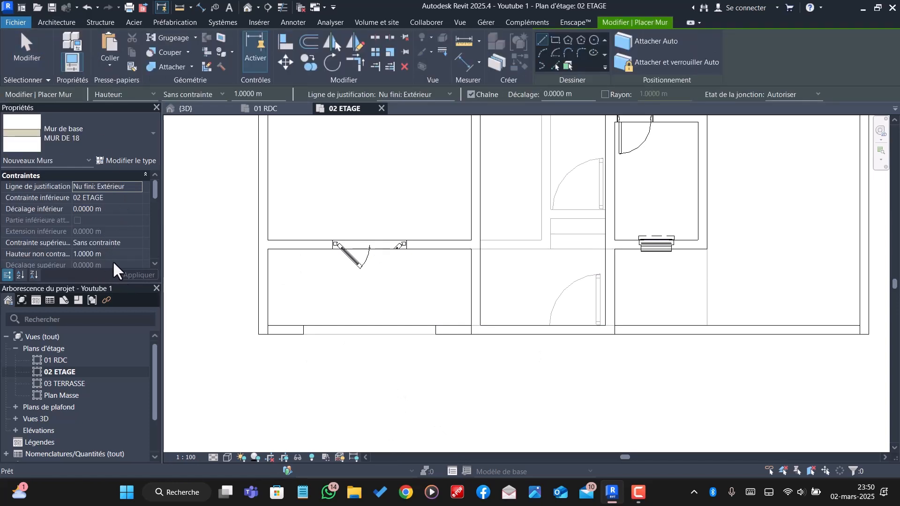
left_click(117, 254)
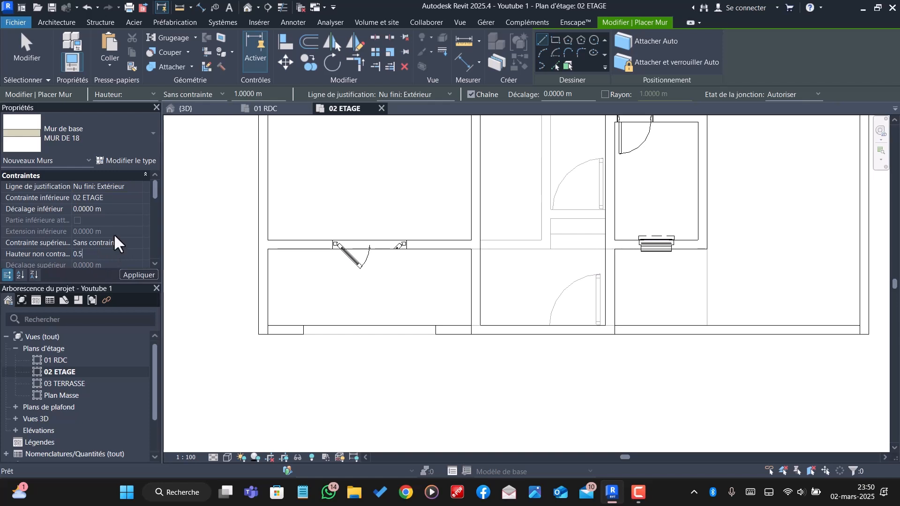
left_click(303, 333)
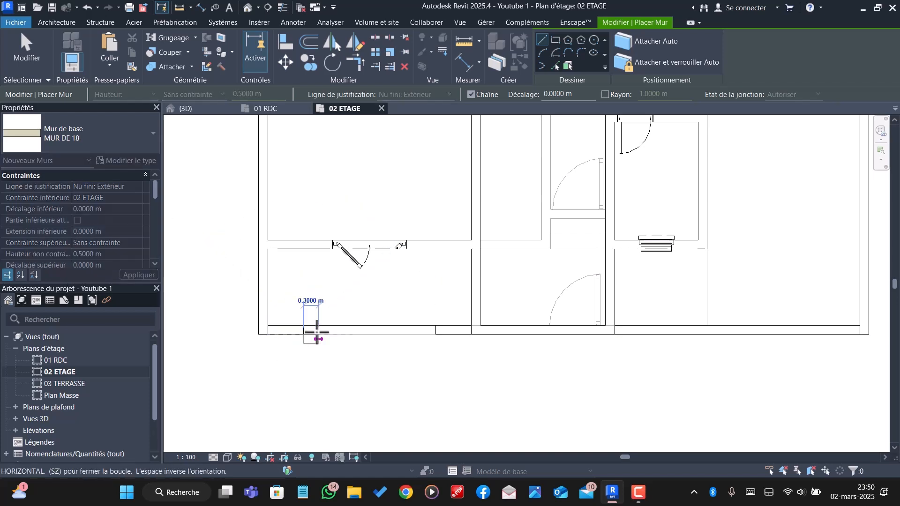
key("Escape")
left_click(303, 334)
key("space")
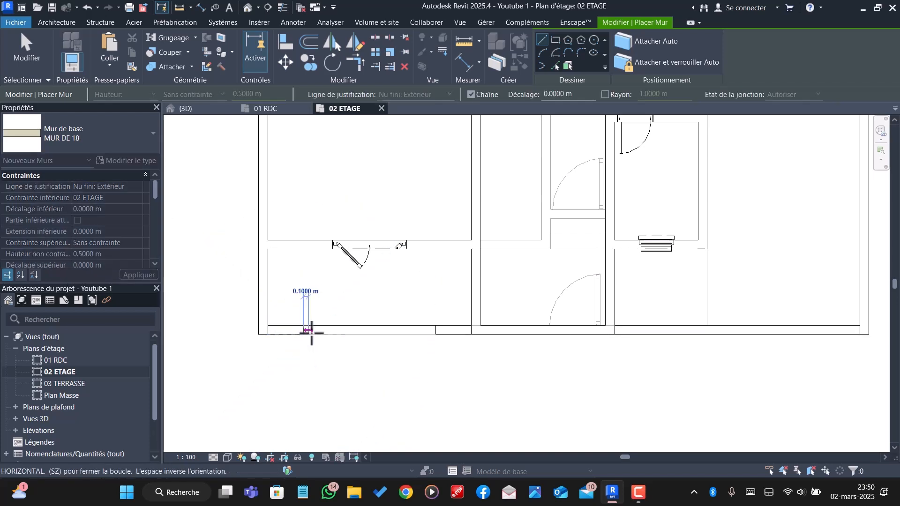
left_click(435, 334)
left_click(186, 108)
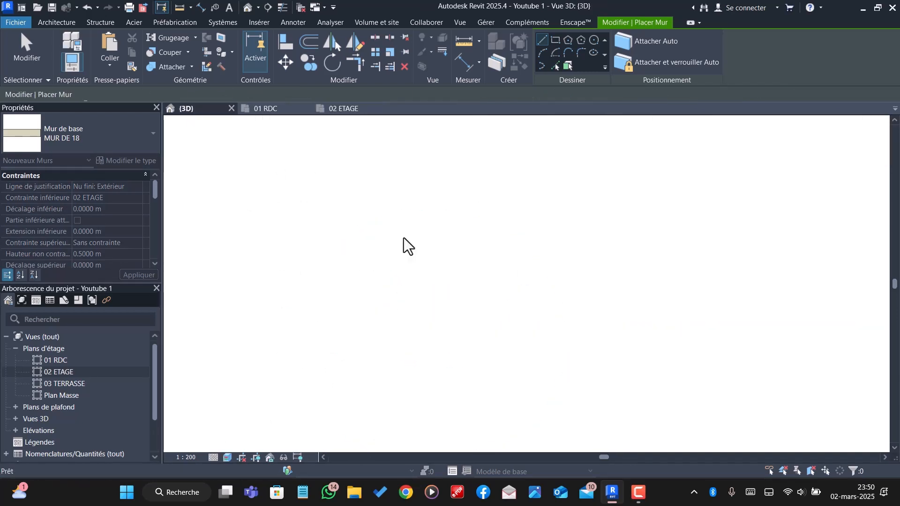
key("Escape")
key("Escape")
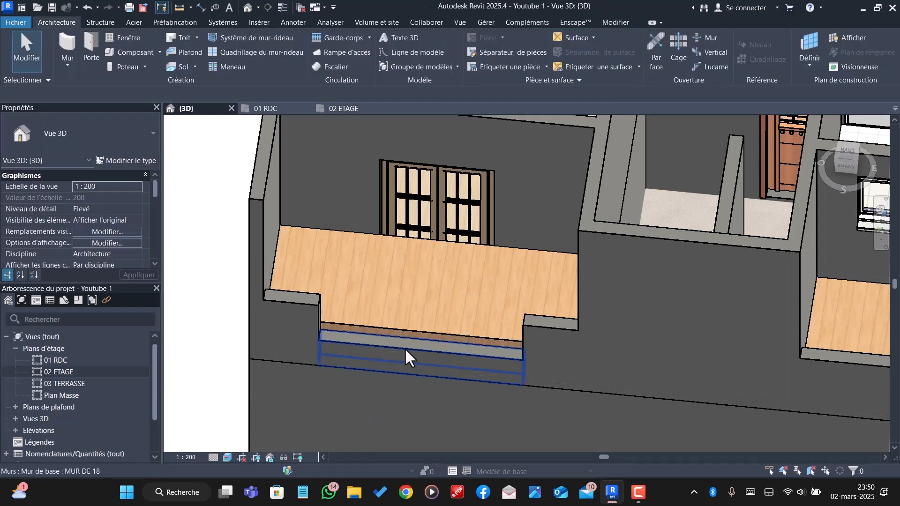
- Set the unconnected height of the left balcony's middle front wall to 0.8 m
left_click(384, 348)
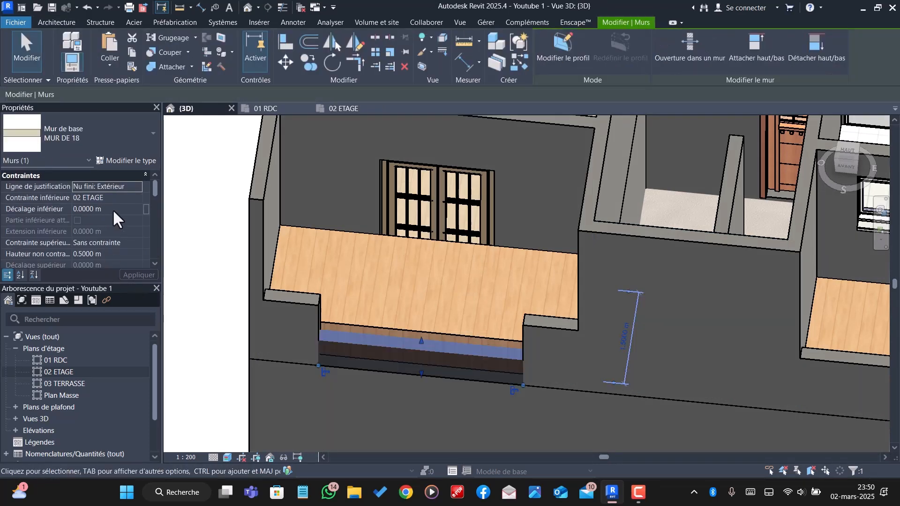
left_click(111, 255)
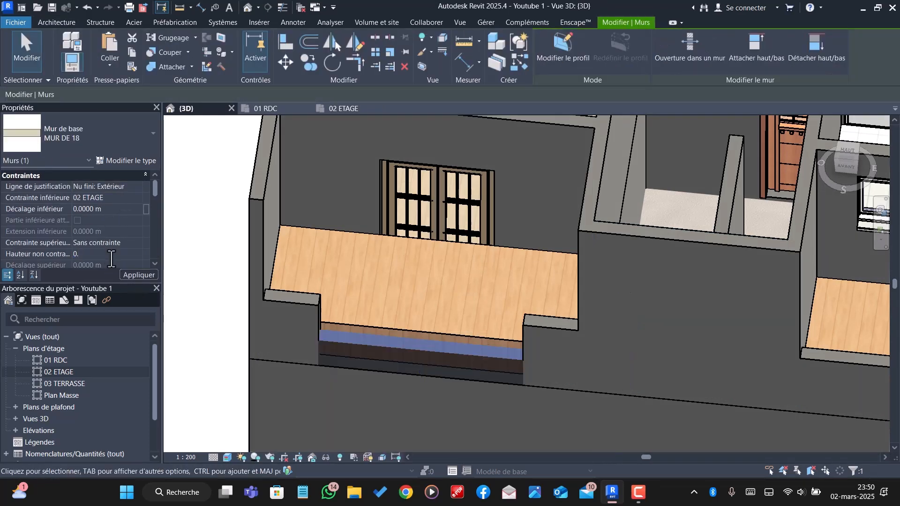
key("Return")
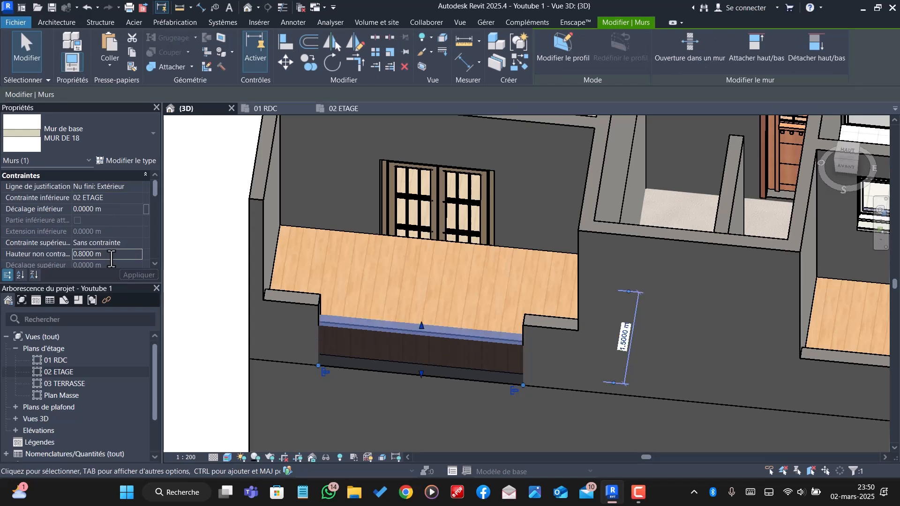
left_click(472, 359)
- Set the unconnected height of the two short MUR DE 18 front walls at the left balcony's ends to 1.5 m
scroll(456, 383, "down", 3)
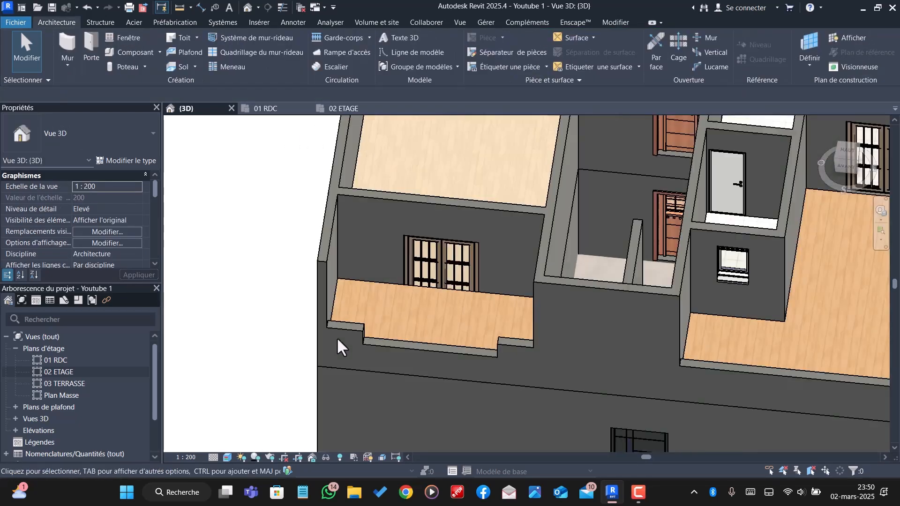
scroll(339, 345, "up", 2)
left_click(350, 323)
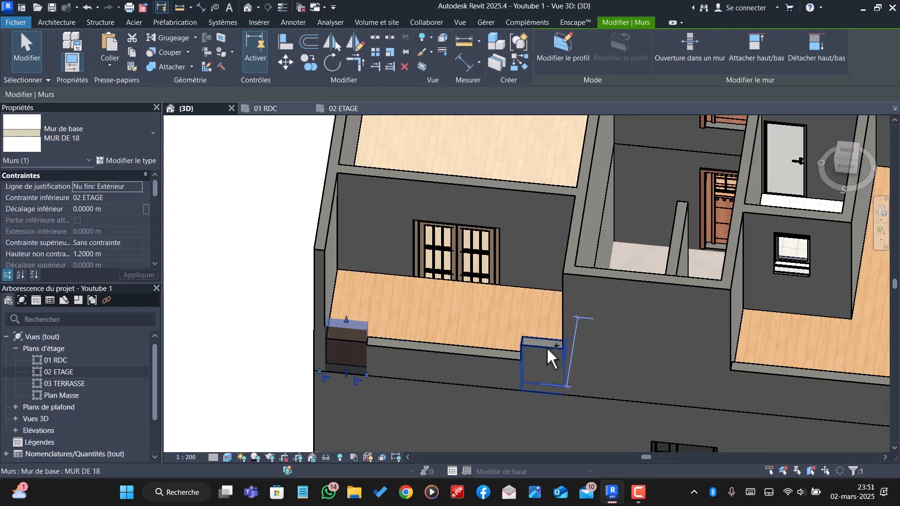
left_click(546, 347, "ctrl")
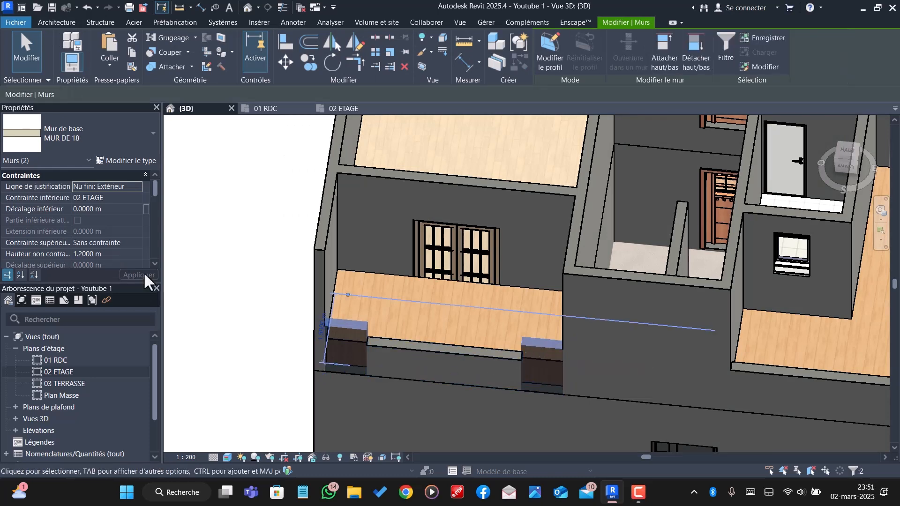
left_click(118, 254)
type("1")
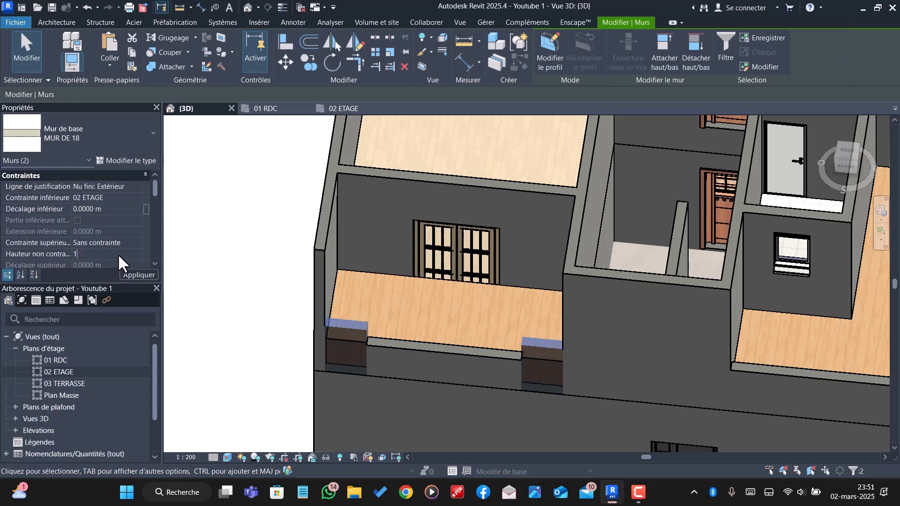
type(".5")
key("Return")
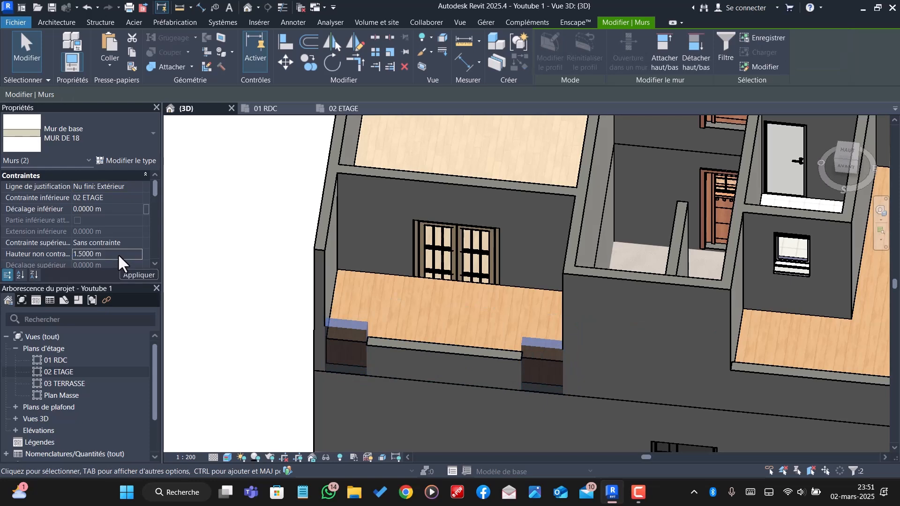
key("Escape")
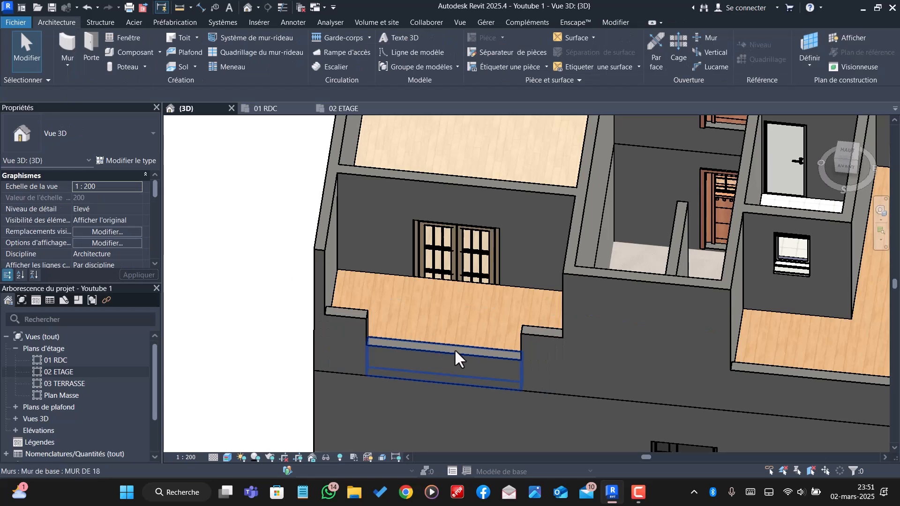
- Examine the upper floor's rooms, floor coverings and both front terraces from above and from several sides
scroll(454, 349, "down", 3)
middle_click_drag(410, 366, 530, 283, "shift")
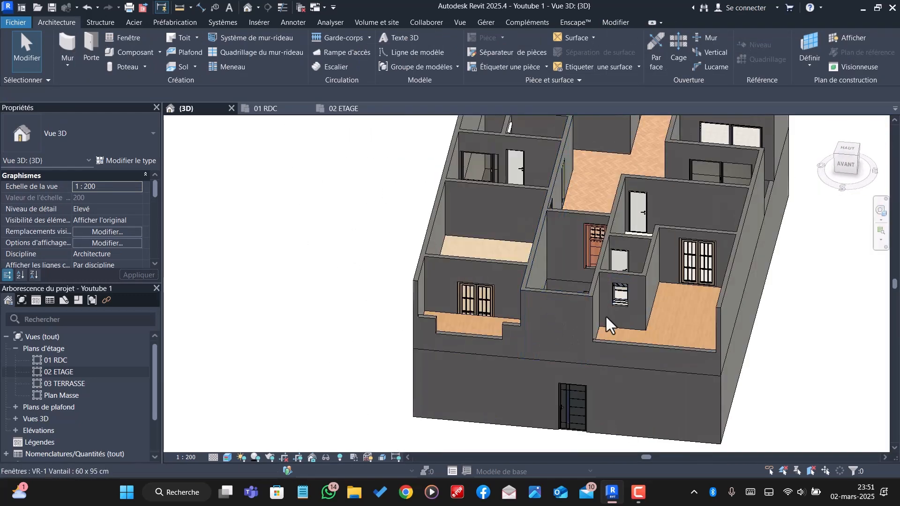
scroll(605, 315, "down", 3)
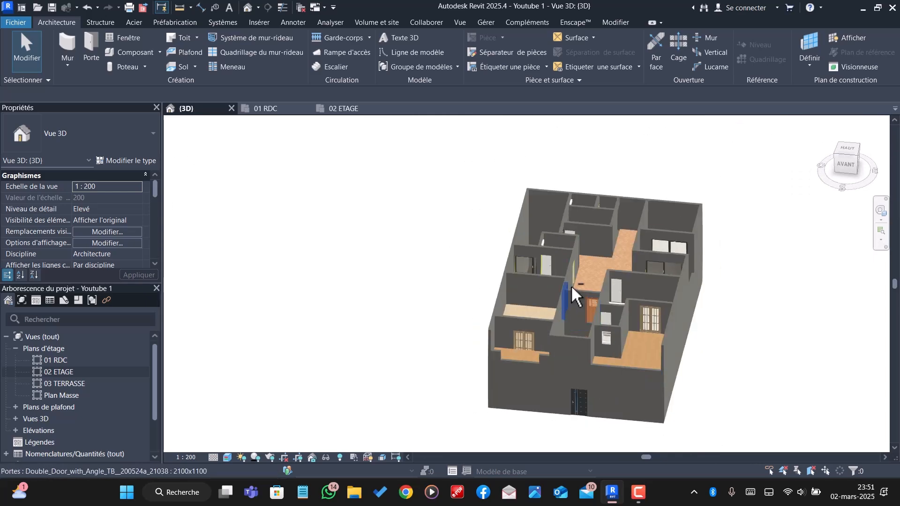
middle_click_drag(571, 285, 589, 359, "shift")
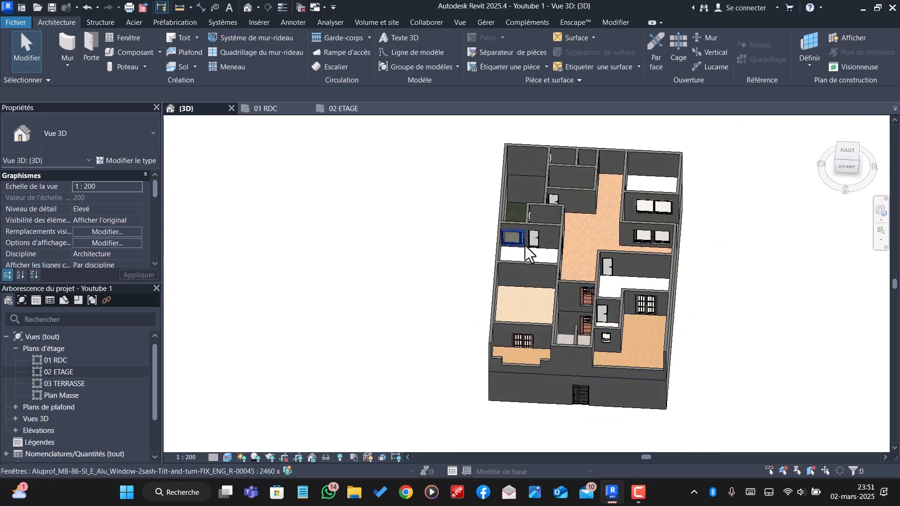
scroll(524, 245, "up", 5)
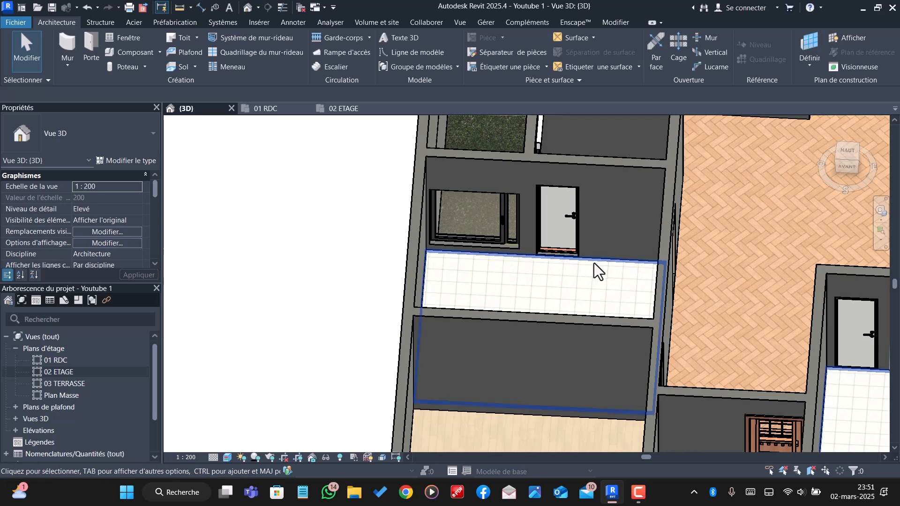
scroll(498, 347, "down", 3)
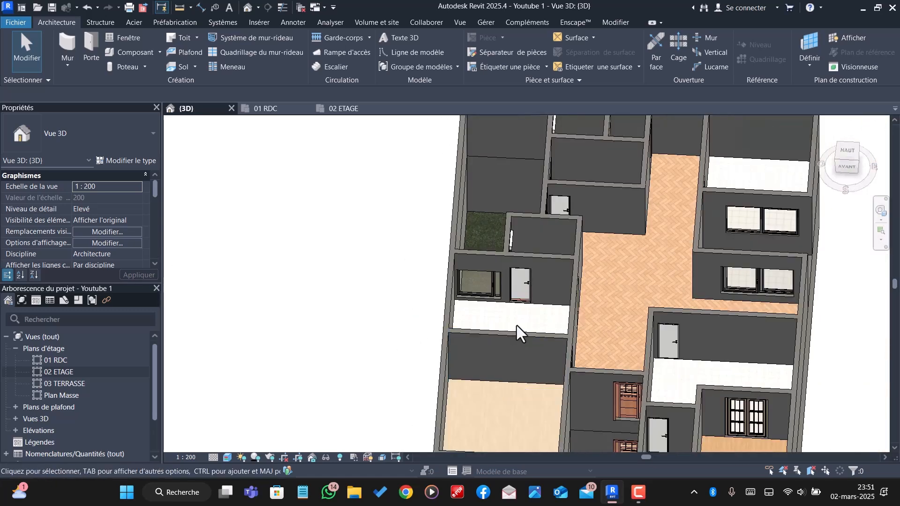
scroll(518, 324, "down", 5)
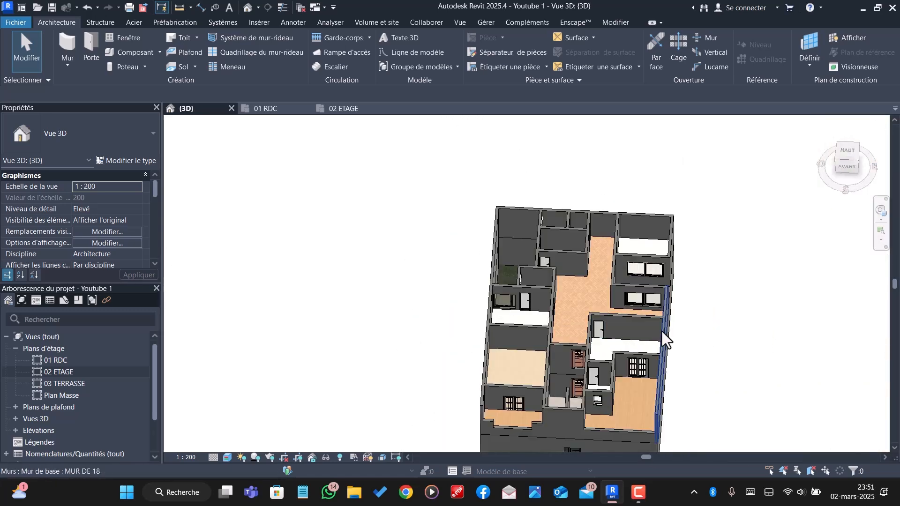
middle_click_drag(580, 345, 423, 263, "shift")
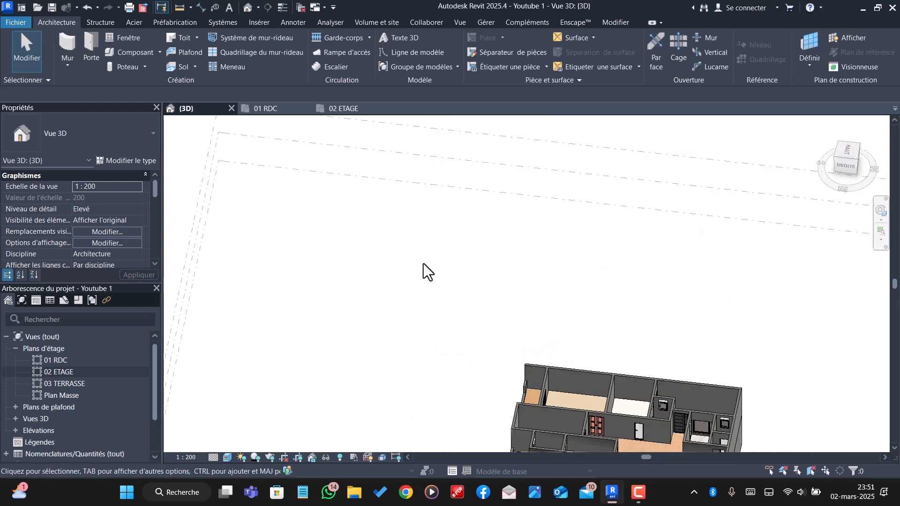
scroll(423, 263, "down", 3)
scroll(526, 356, "up", 6)
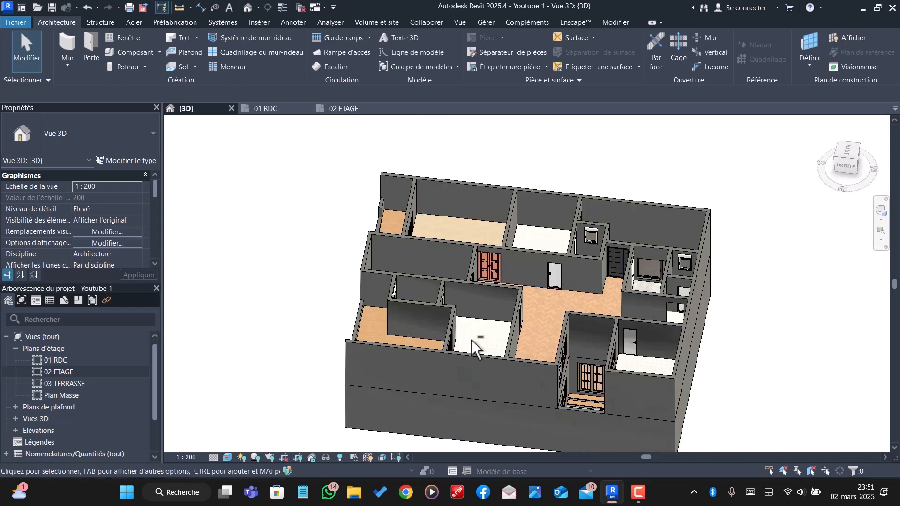
middle_click_drag(470, 339, 616, 334, "shift")
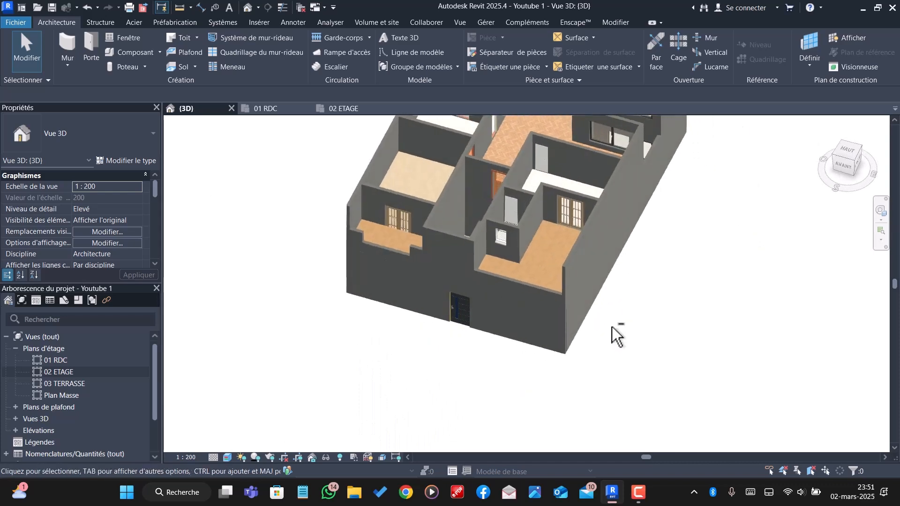
left_click(389, 233)
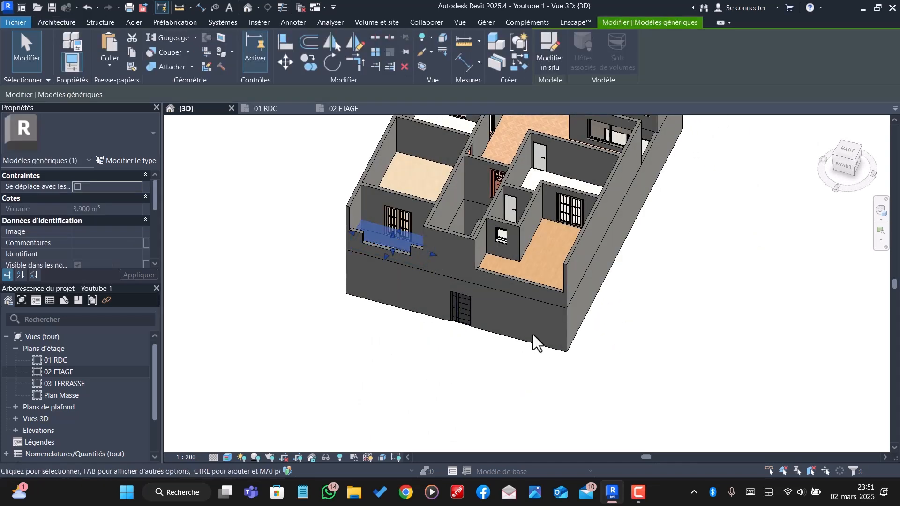
scroll(539, 356, "down", 4)
scroll(511, 279, "up", 5)
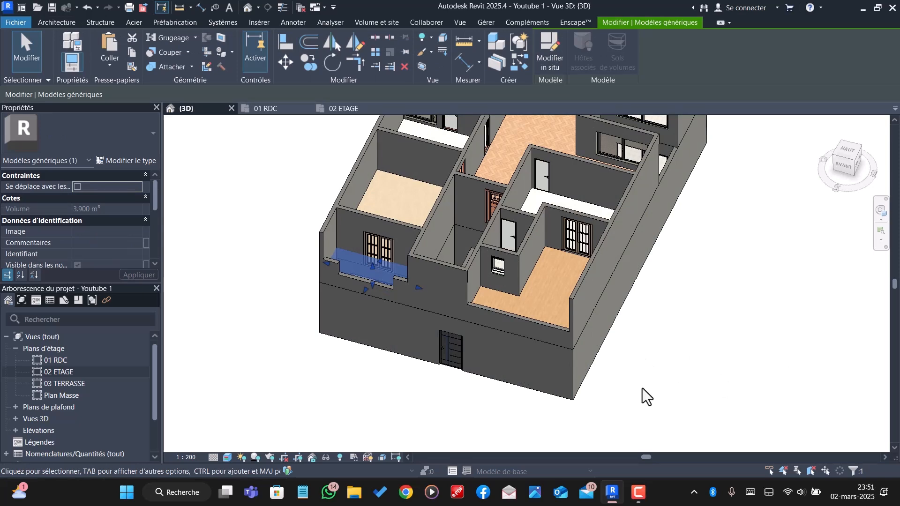
scroll(372, 289, "up", 4)
scroll(510, 229, "up", 2)
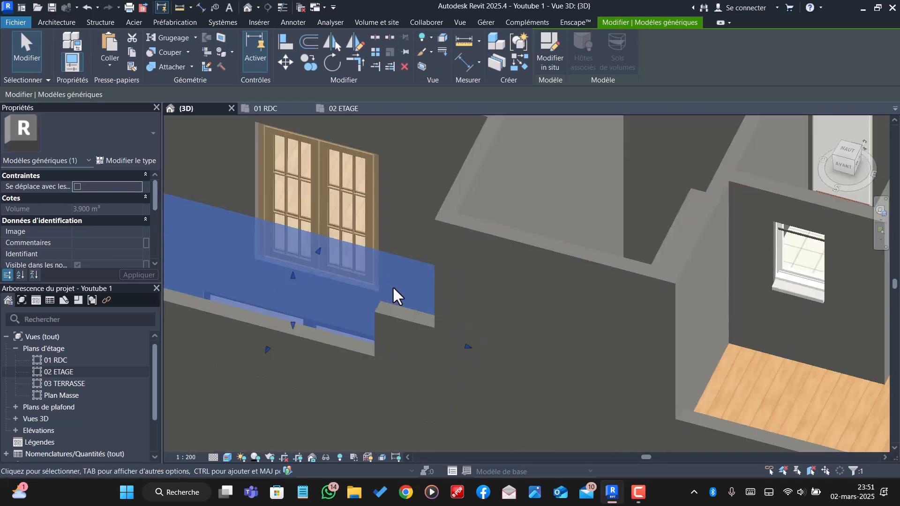
key("Escape")
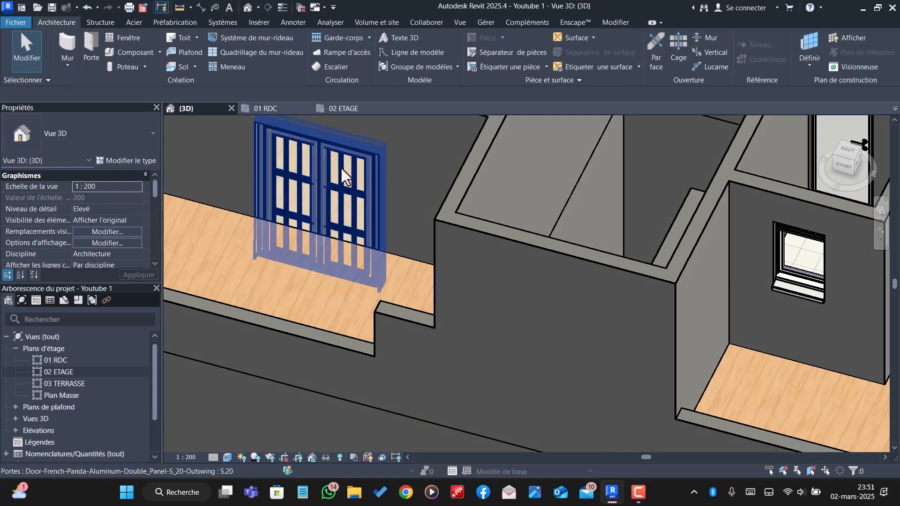
scroll(341, 213, "down", 2)
- Delete the raised wood floor modelled in place on the upper floor's left balcony
left_click(379, 241)
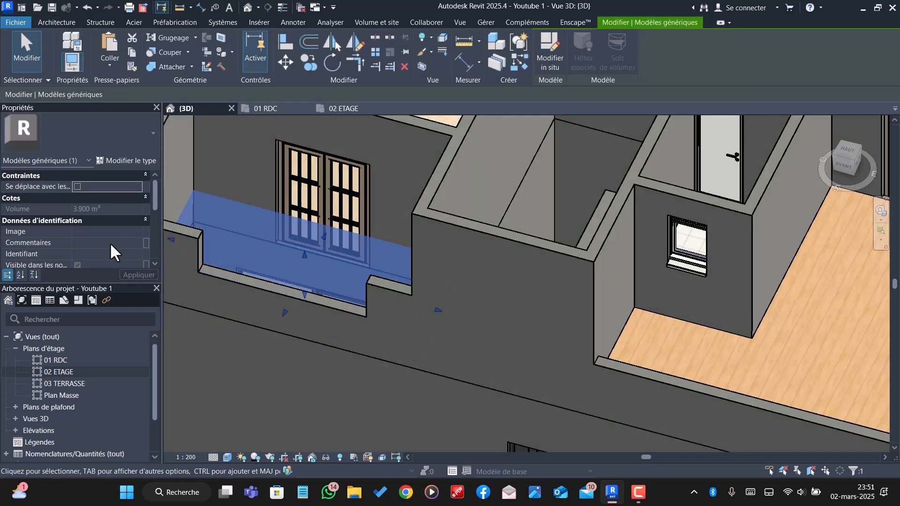
scroll(544, 274, "down", 6)
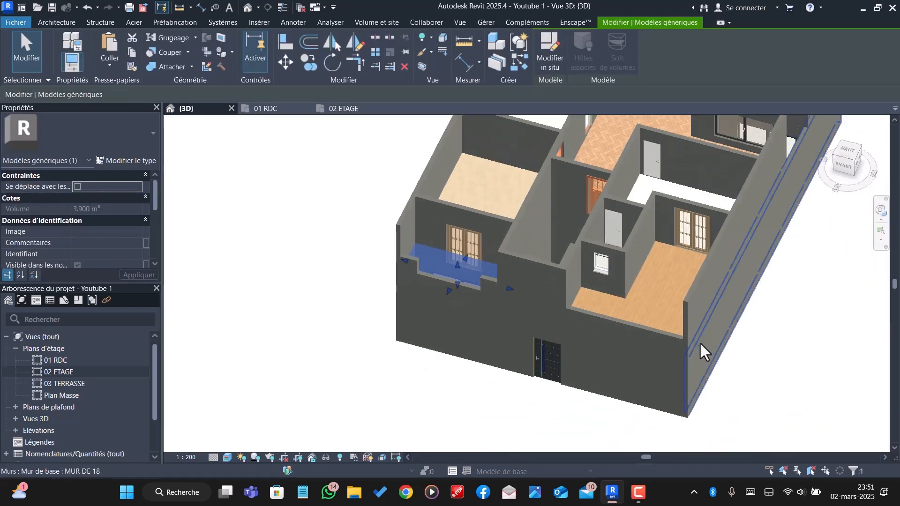
scroll(668, 313, "down", 1)
scroll(682, 193, "up", 4)
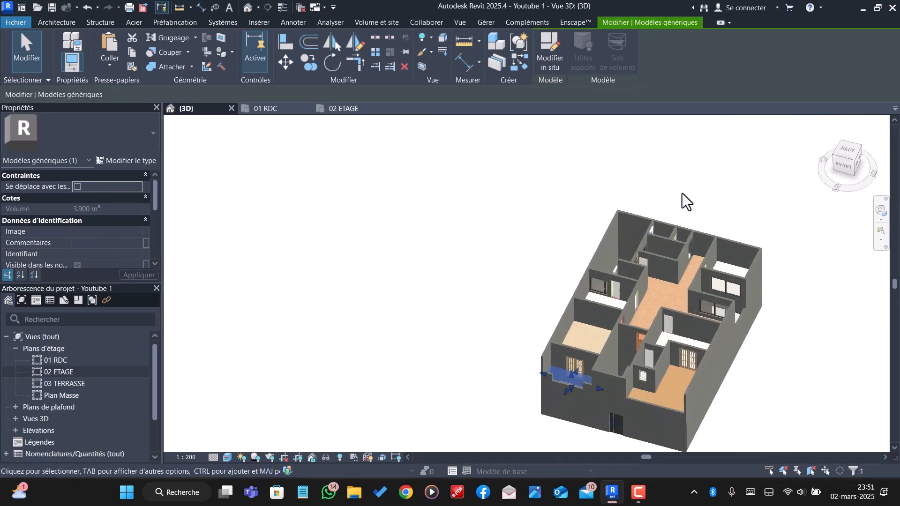
scroll(648, 284, "up", 2)
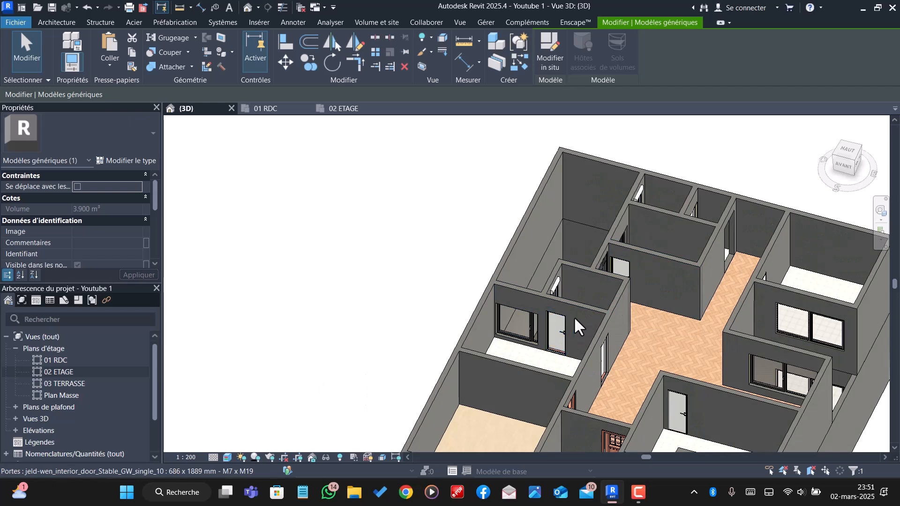
scroll(573, 316, "down", 6)
middle_click_drag(532, 310, 598, 422, "shift")
key("Escape")
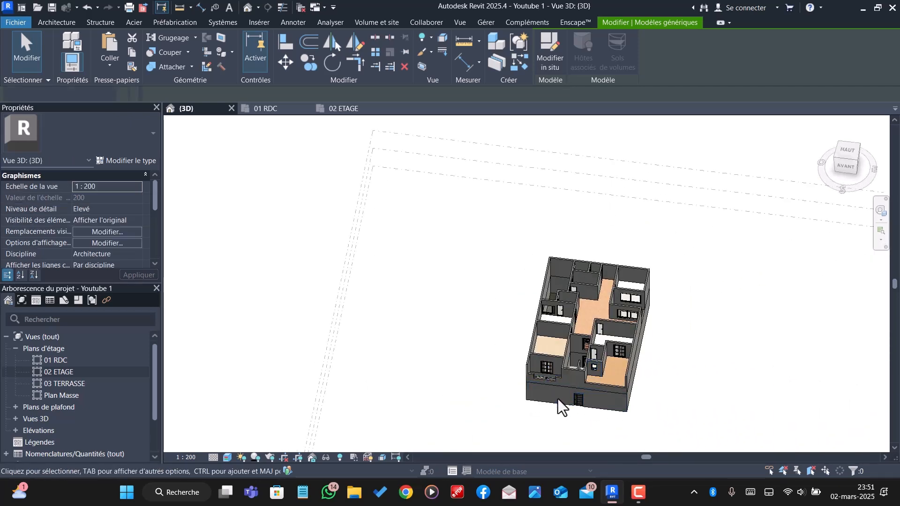
- Delete the wood floor of the right front terrace on the upper floor
scroll(558, 375, "up", 6)
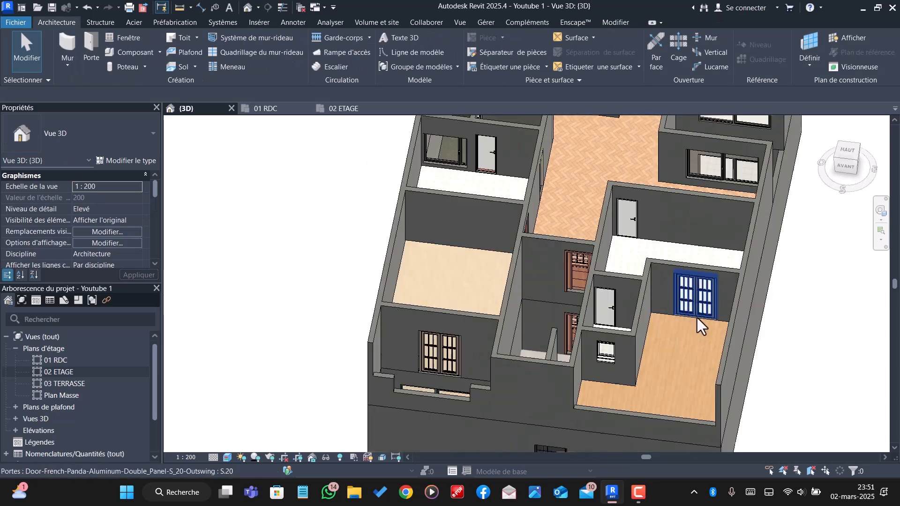
left_click(663, 319)
key("Delete")
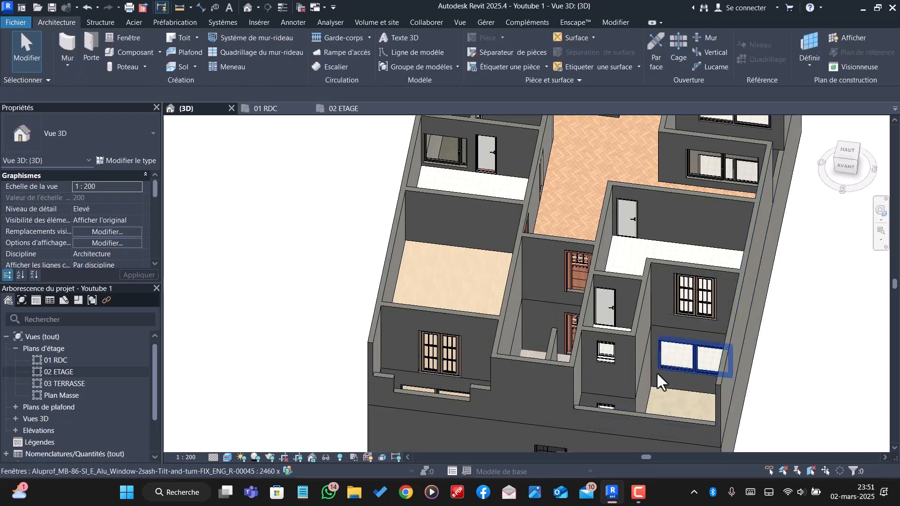
- Delete the upper-level Revetement SALON floor in the large room behind the left balcony
middle_click_drag(589, 361, 480, 226, "shift")
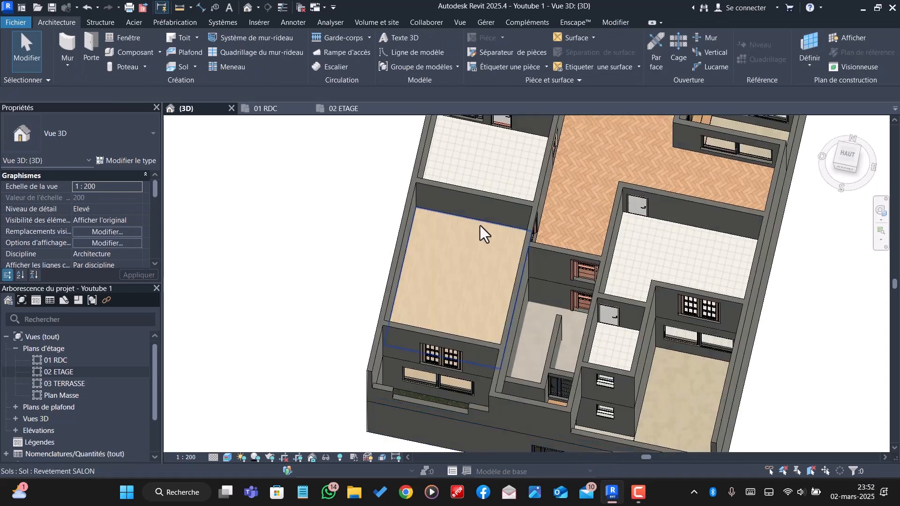
left_click(482, 225)
key("Delete")
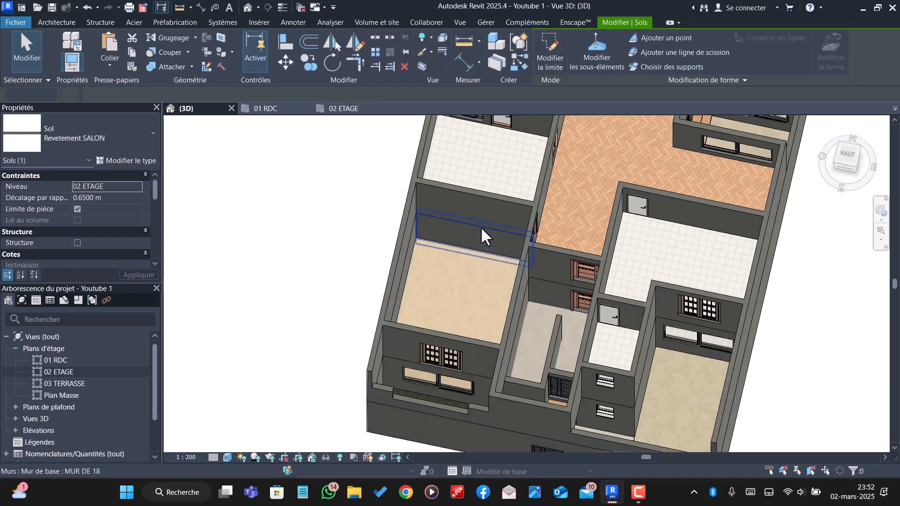
- Delete the upper floor's small bathroom floor covering and the Revetement Cuisine floor
scroll(467, 237, "down", 2)
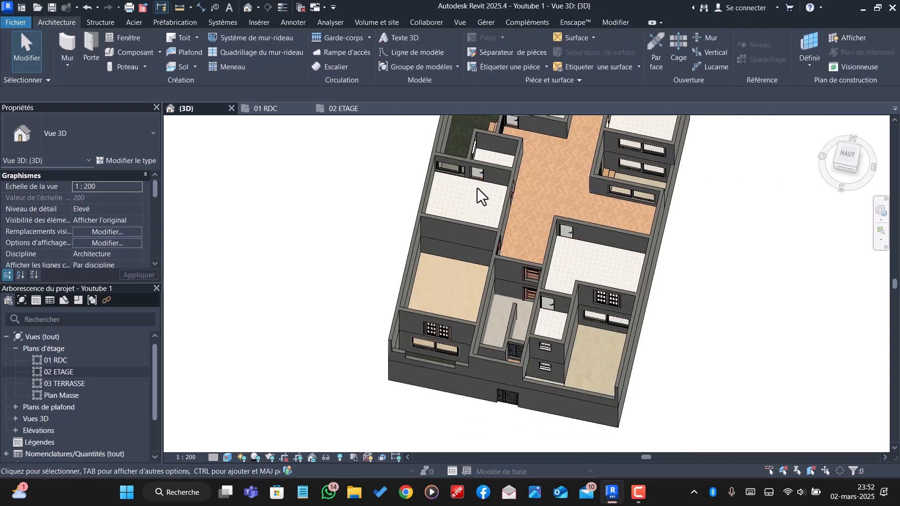
scroll(463, 215, "up", 2)
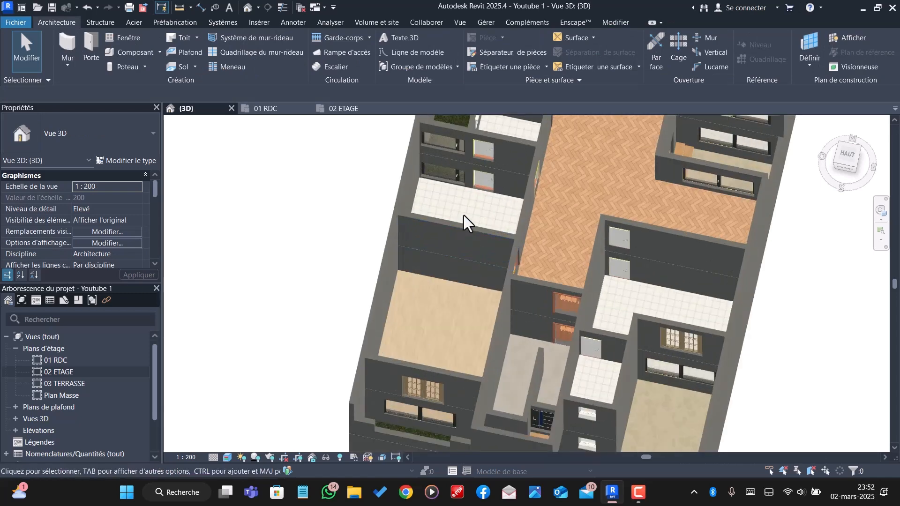
scroll(463, 215, "down", 3)
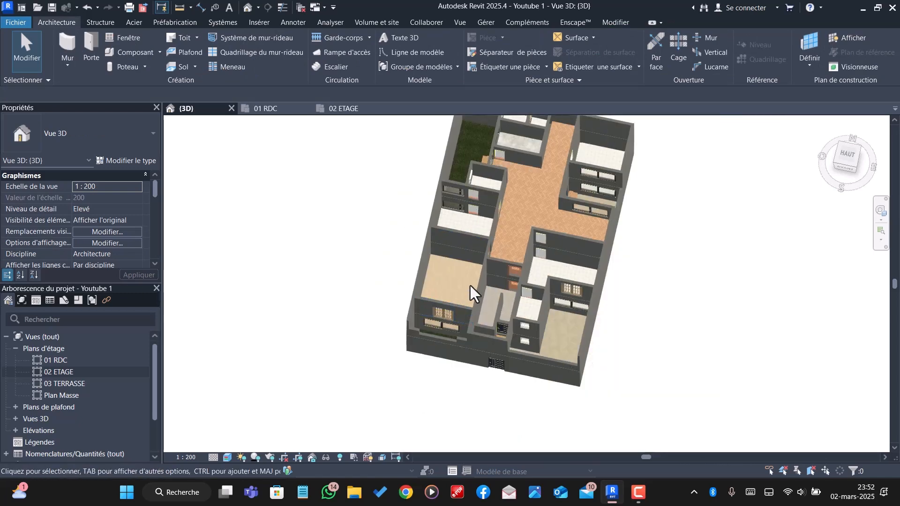
left_click(489, 181)
key("Delete")
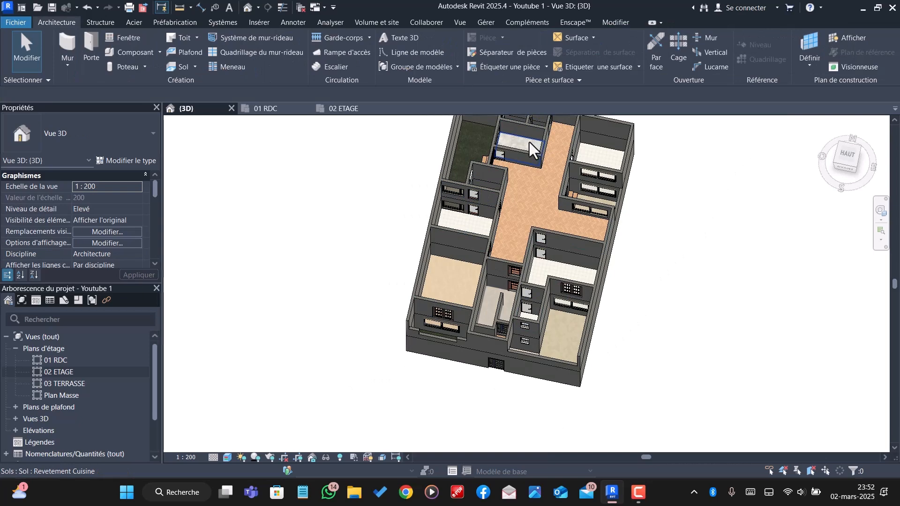
left_click(530, 141)
key("Delete")
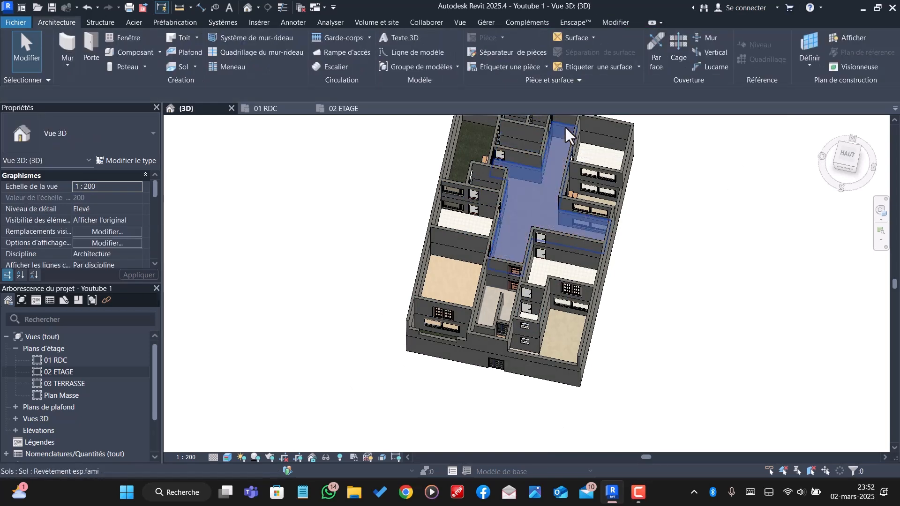
- Delete the upper floor's Revetement esp.fami floor in the family area and the Revetement chambre floor in the bedrooms
left_click(564, 126)
key("Delete")
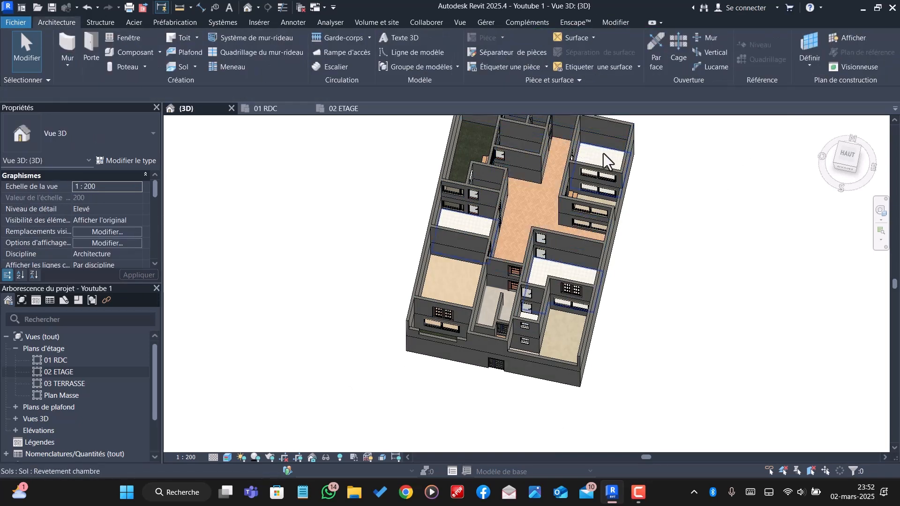
left_click(603, 153)
key("Delete")
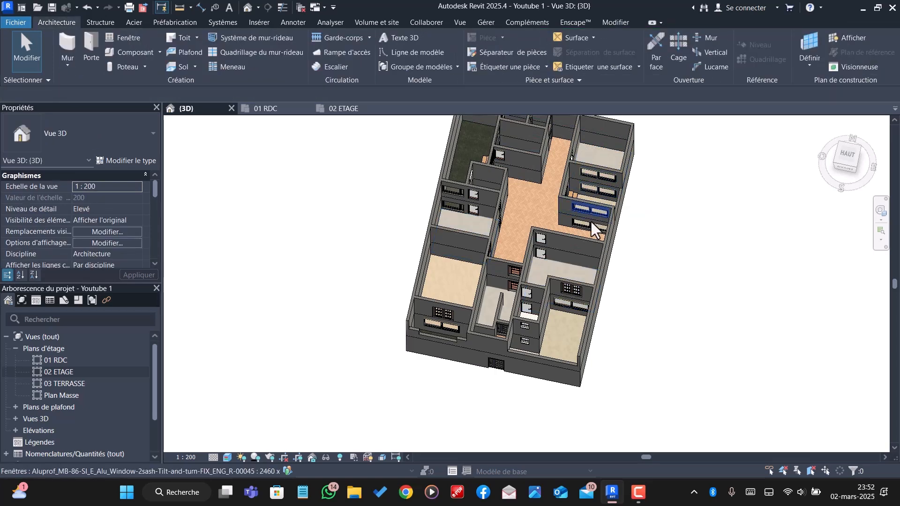
scroll(587, 237, "up", 3)
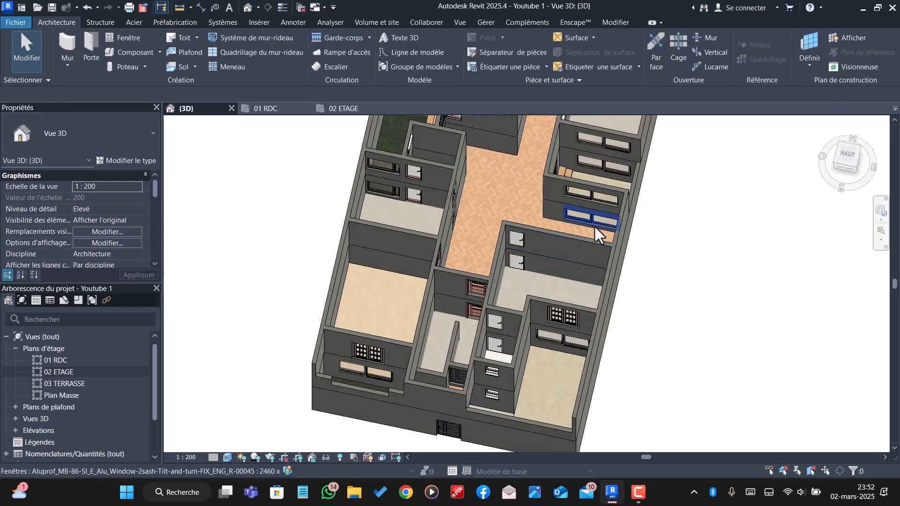
scroll(577, 248, "down", 3)
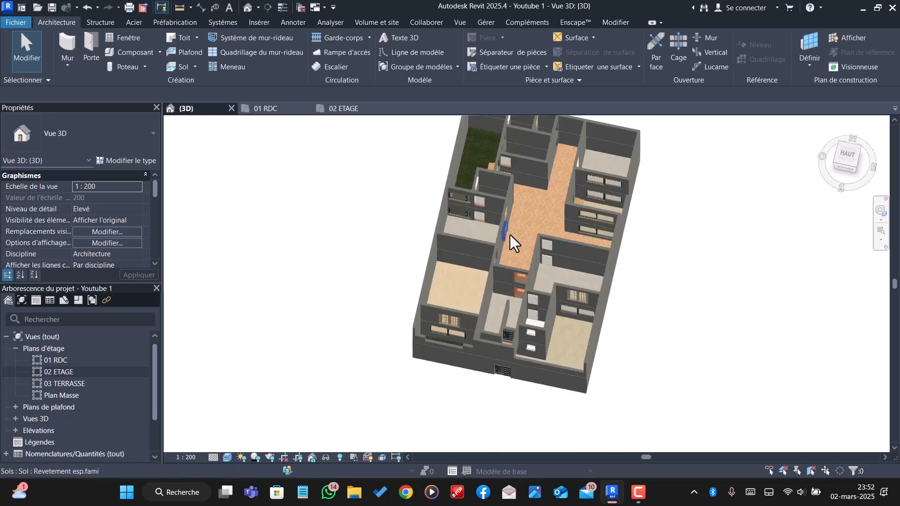
middle_click_drag(511, 237, 537, 308, "shift")
scroll(553, 333, "up", 5)
middle_click_drag(561, 368, 544, 342, "shift")
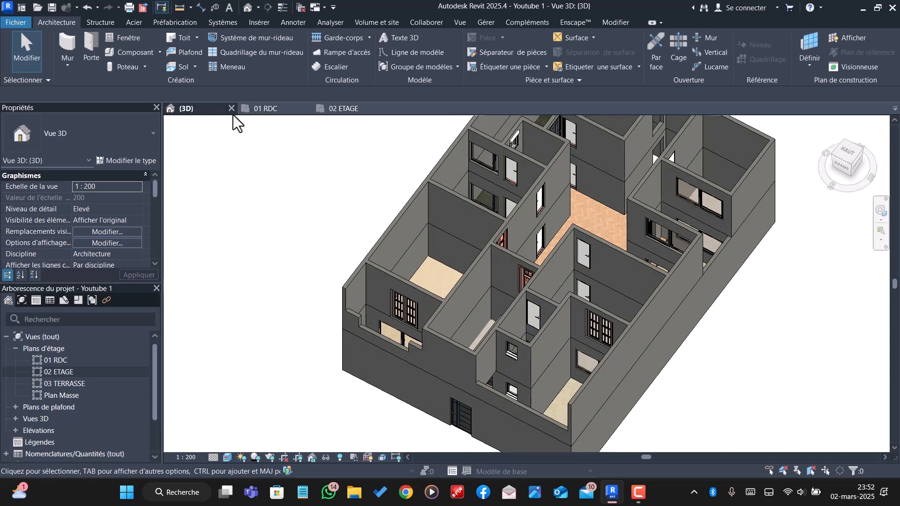
- Start a new floor in the 02 ETAGE plan and duplicate the Revetement esp.fami floor type as DALLE 16
left_click(349, 111)
scroll(666, 291, "down", 5)
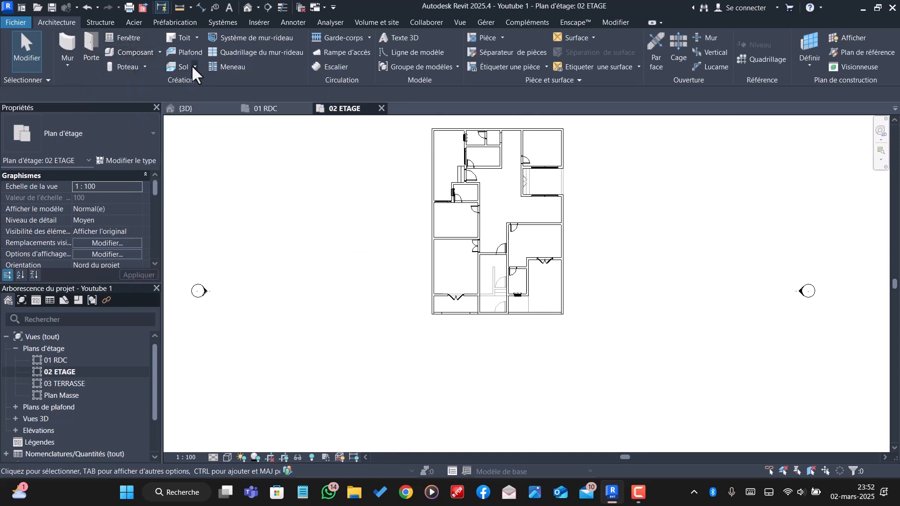
left_click(180, 67)
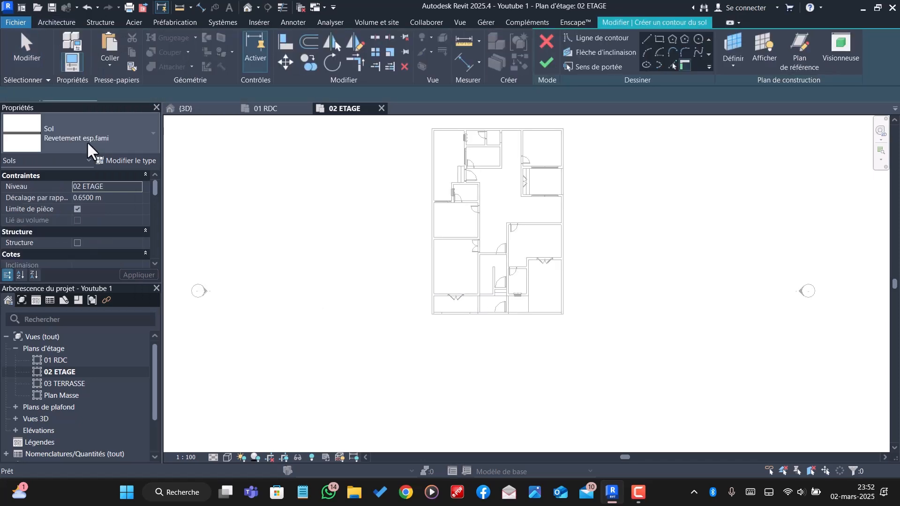
left_click(127, 160)
left_click(824, 101)
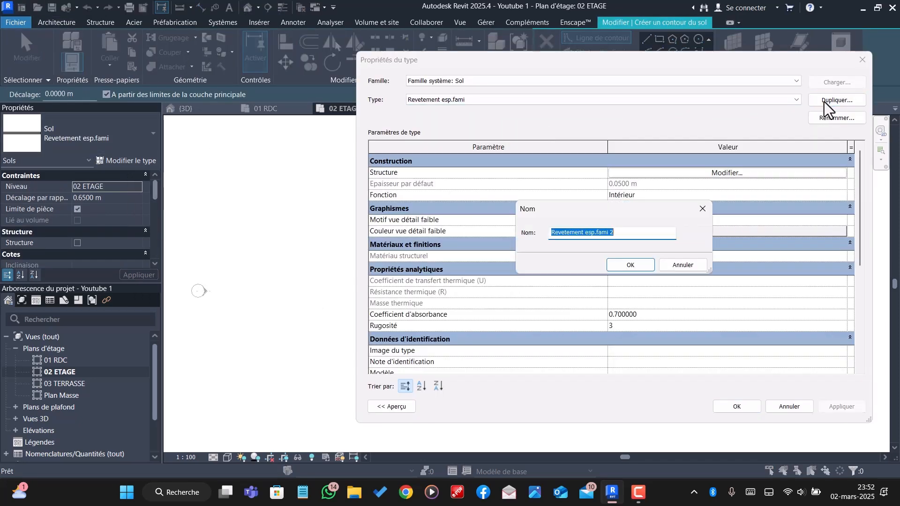
type("D")
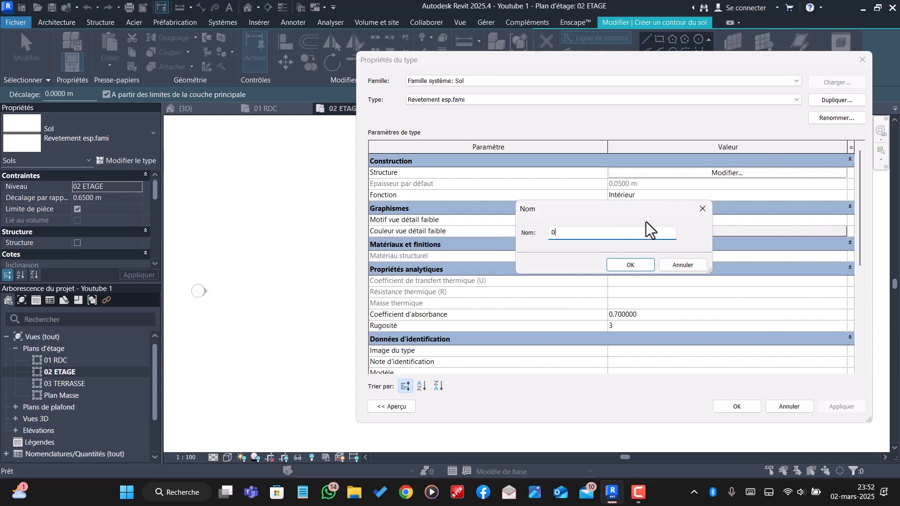
type("ALLE 16")
left_click(632, 263)
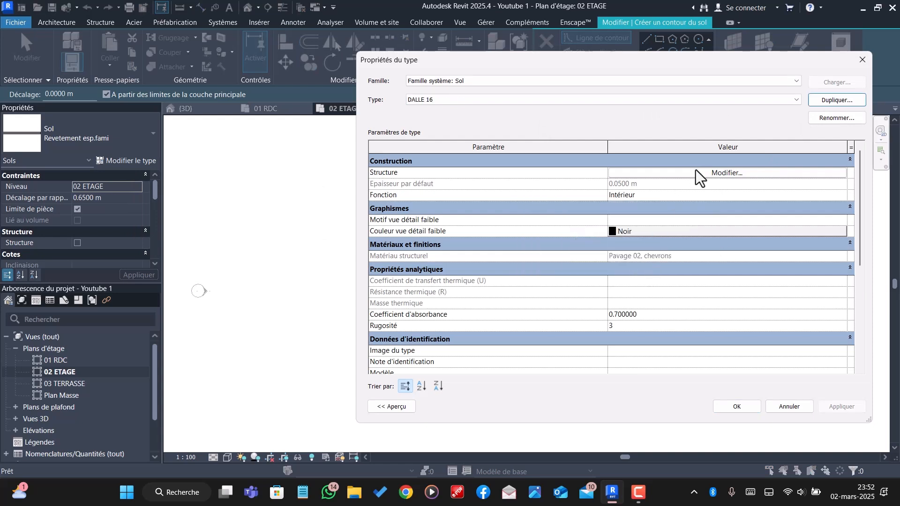
- Set DALLE 16's structural layer to 0.16 m thick with the Maçonnerie - Béton material
left_click(698, 173)
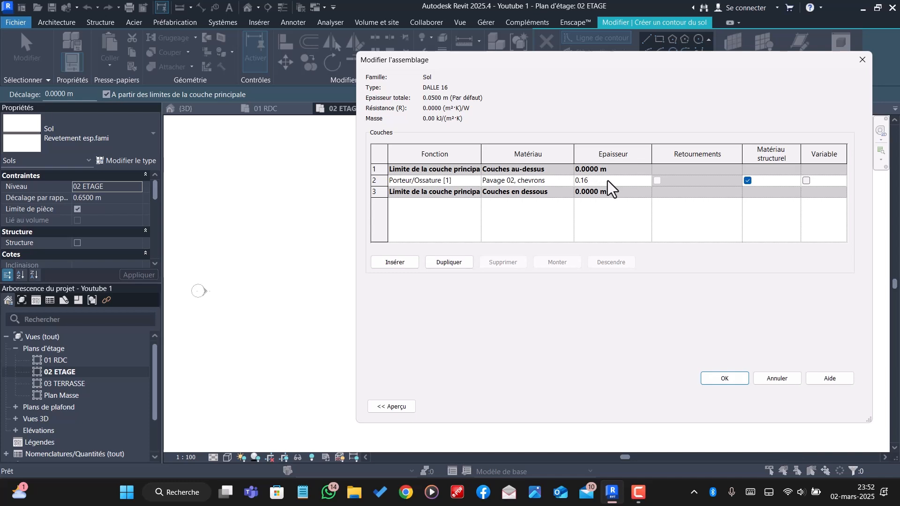
left_click(570, 184)
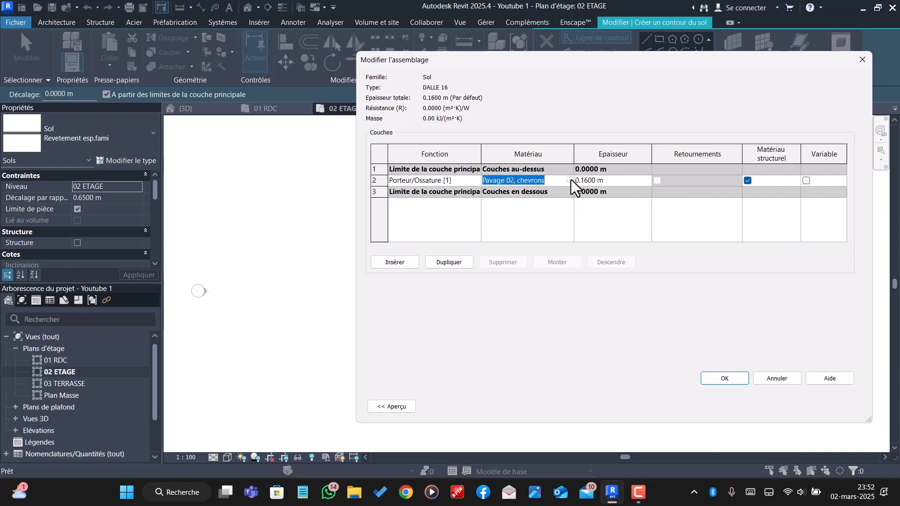
left_click(570, 180)
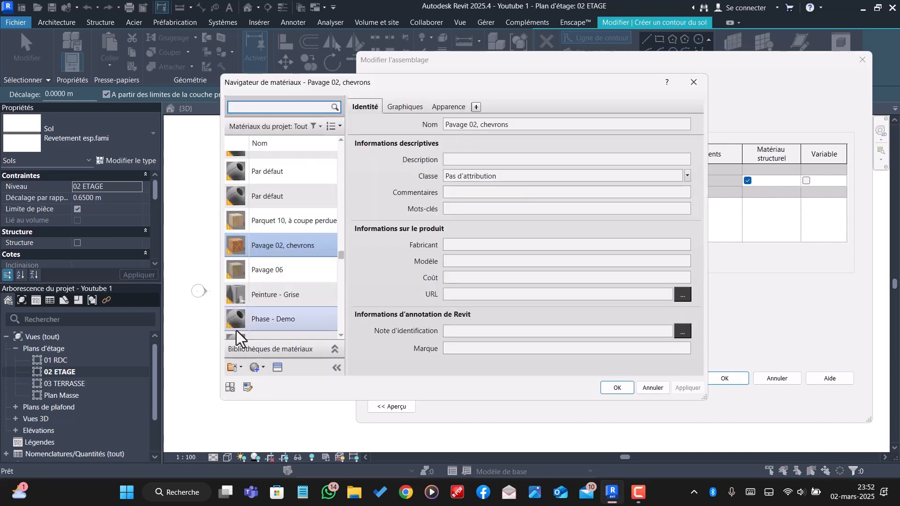
scroll(274, 237, "up", 8)
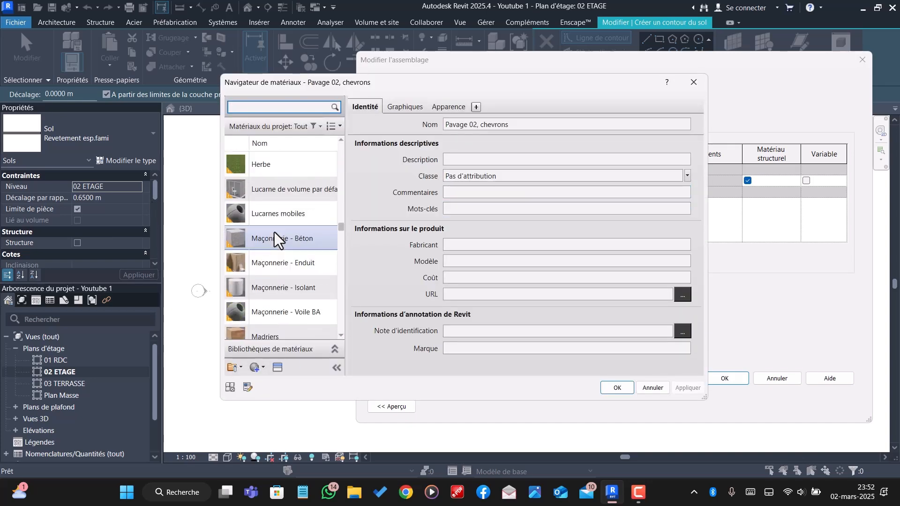
scroll(274, 231, "up", 1)
scroll(269, 320, "down", 1)
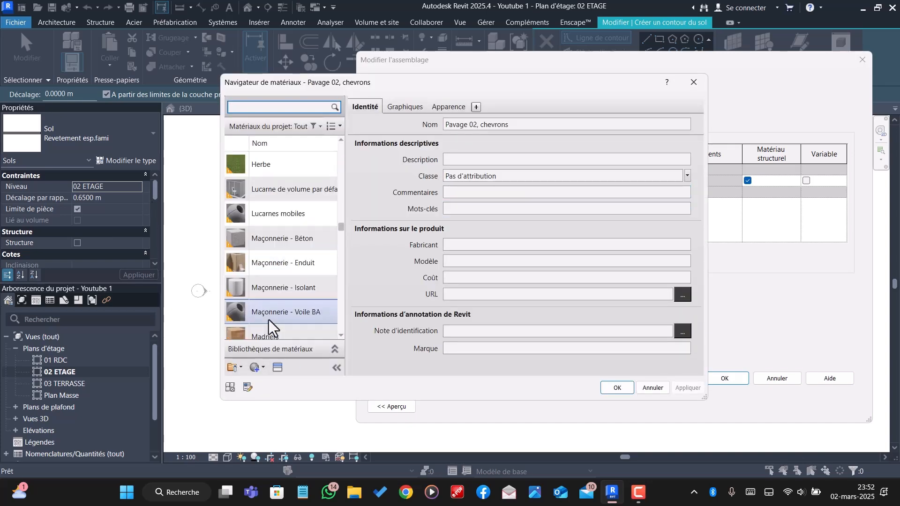
left_click(305, 244)
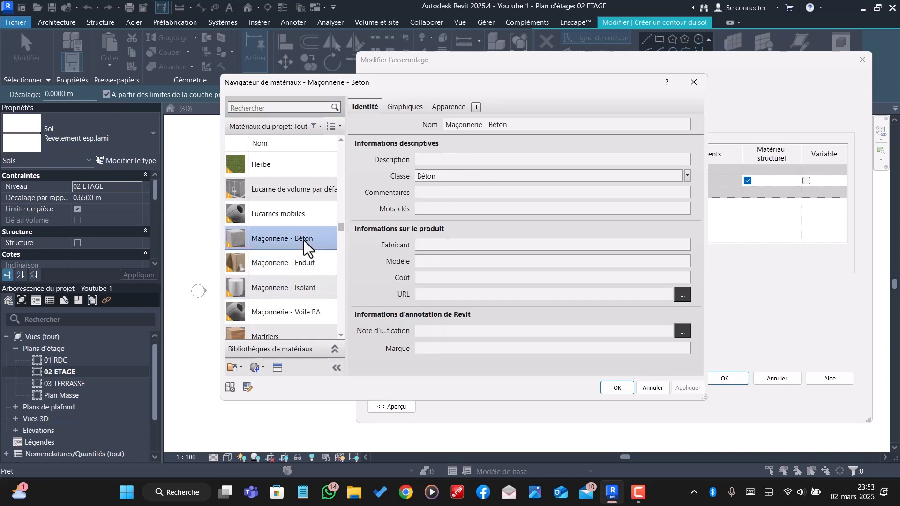
left_click(618, 389)
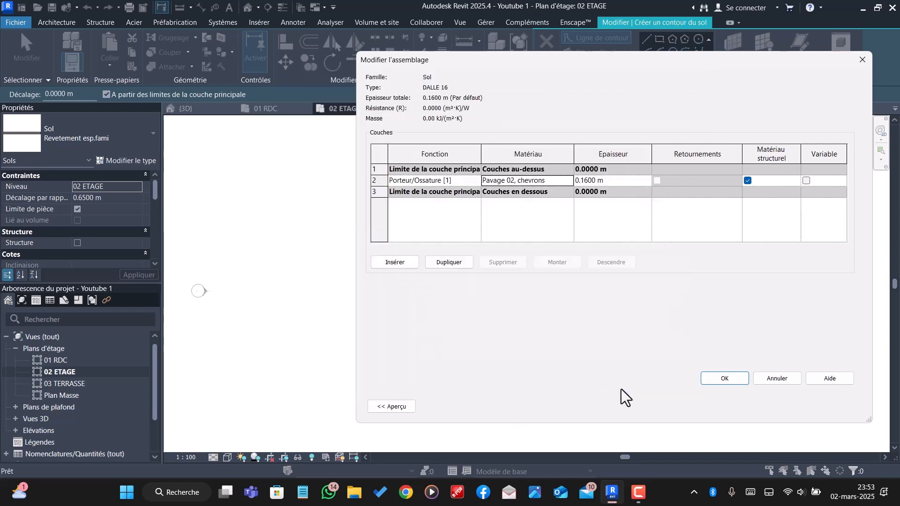
left_click(715, 380)
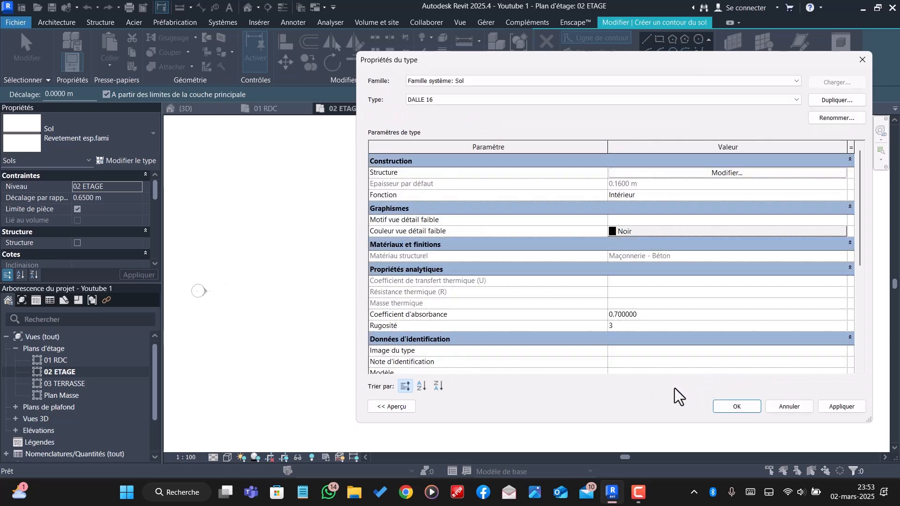
left_click(737, 406)
scroll(515, 256, "down", 2)
scroll(561, 142, "up", 2)
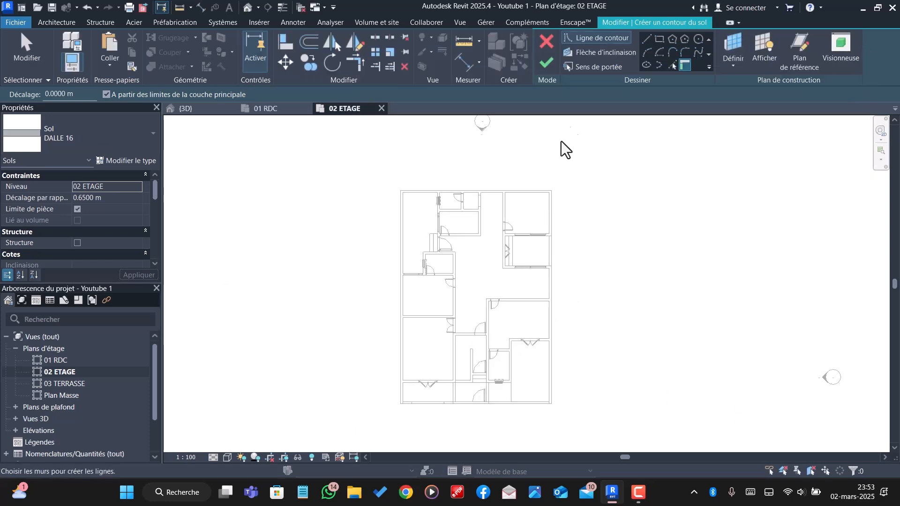
left_click(658, 38)
scroll(482, 215, "up", 5)
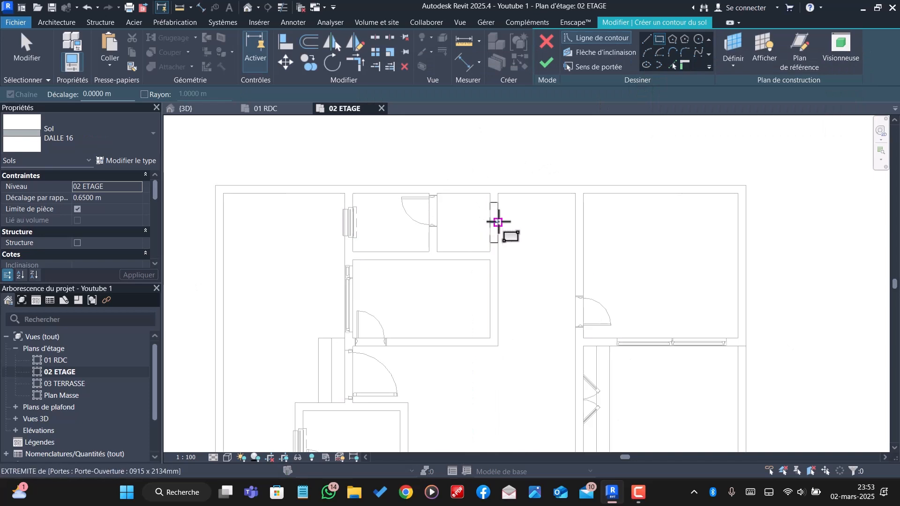
left_click(520, 193)
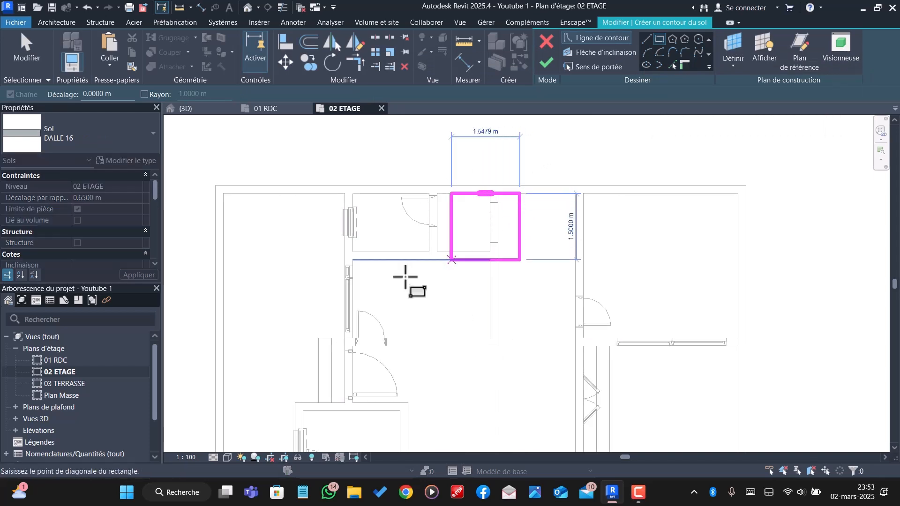
key("Escape")
key("Escape")
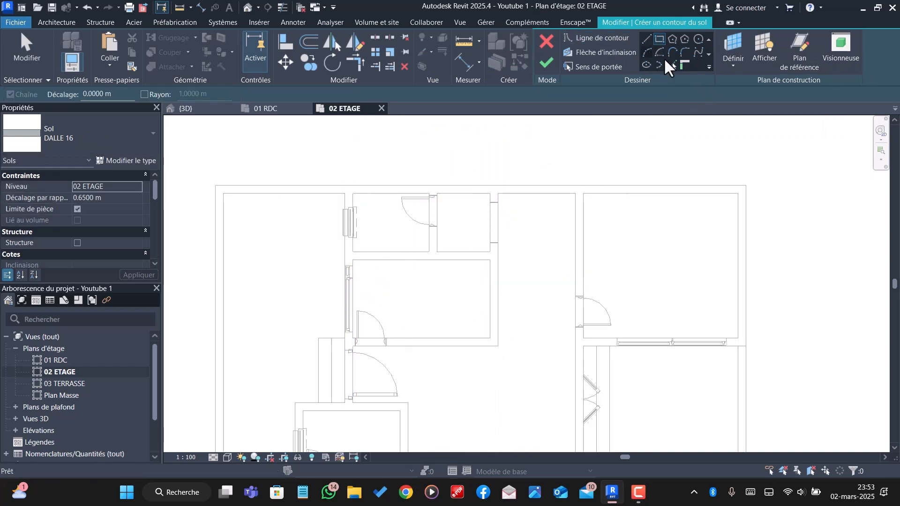
- Pick slab boundary lines along the rear wall, the patio's side wall and the walls above and below the small room beside the patio
left_click(671, 65)
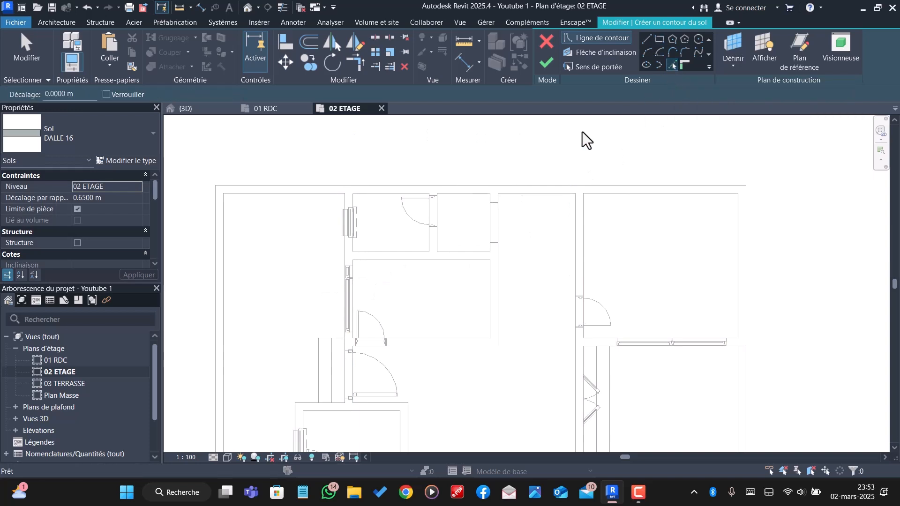
left_click(526, 194)
left_click(356, 292)
scroll(355, 291, "down", 2)
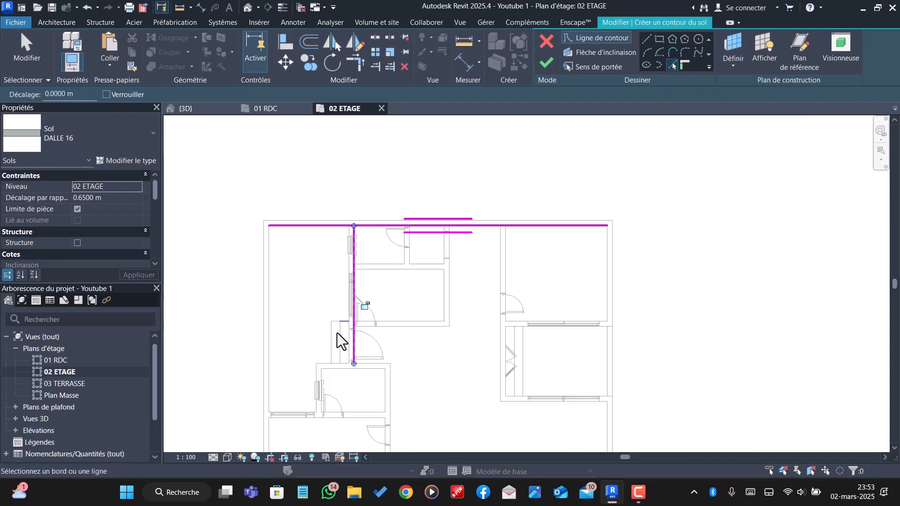
scroll(339, 384, "up", 2)
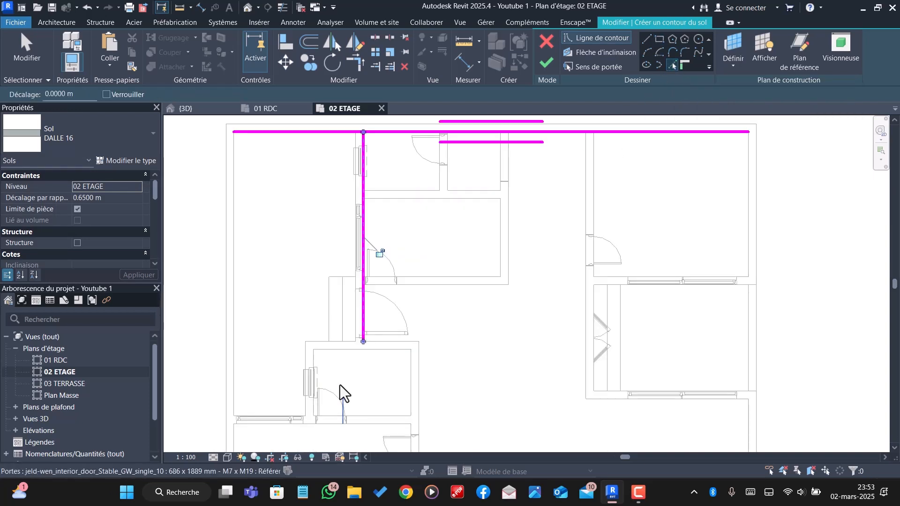
left_click(350, 353)
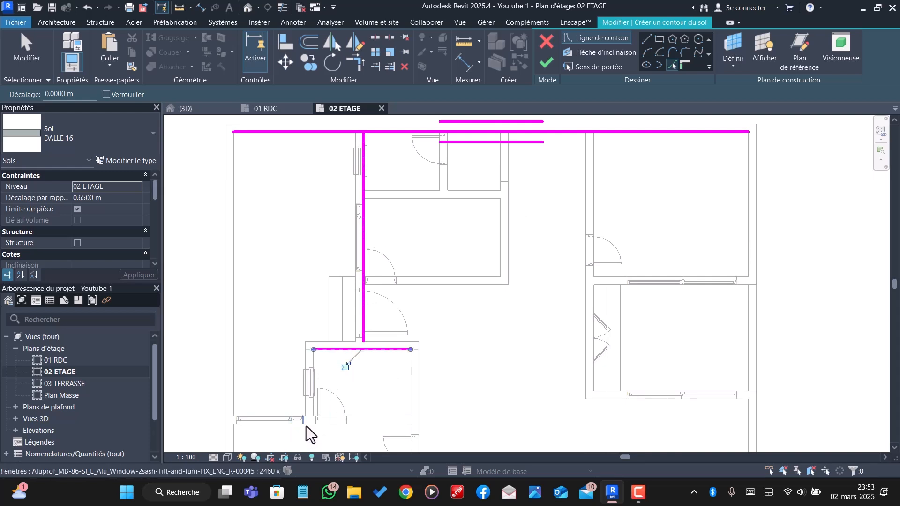
left_click(360, 425)
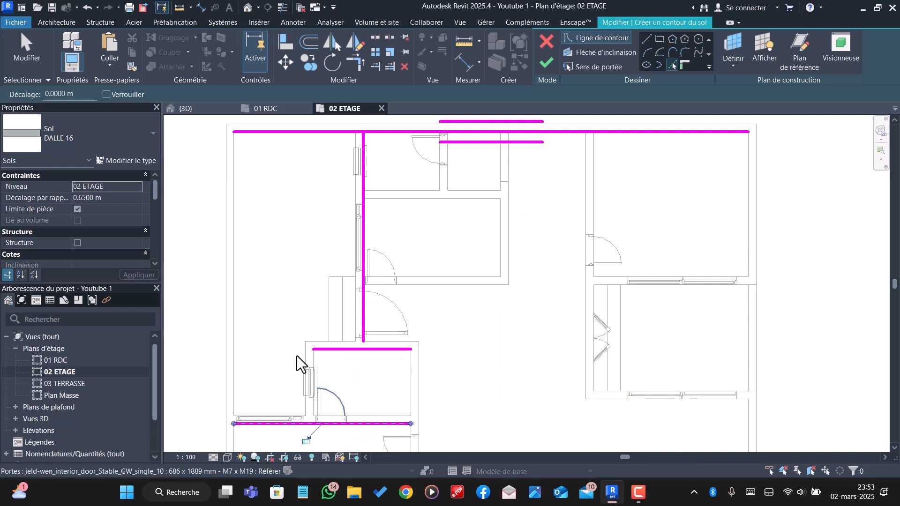
- Add slab boundary lines along the left exterior wall and the inner face of the wall behind the left balcony
scroll(262, 375, "down", 3)
scroll(281, 389, "up", 2)
left_click(280, 394)
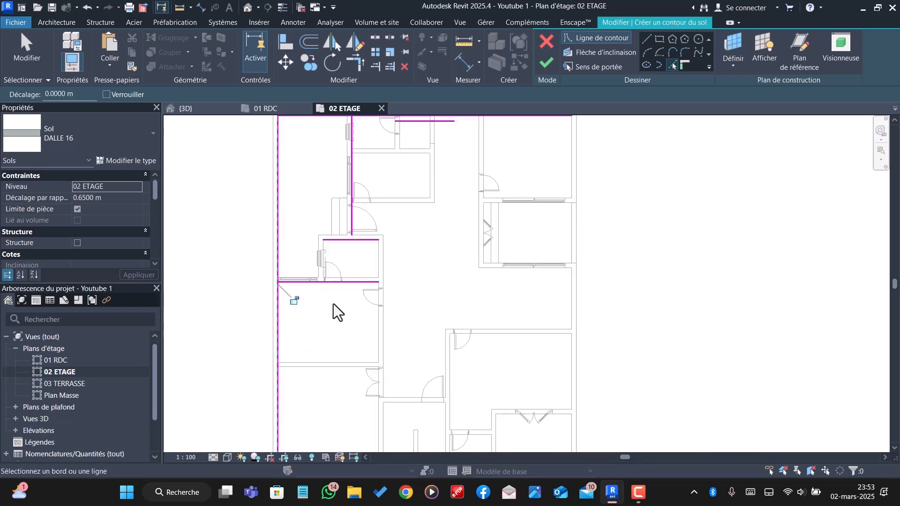
scroll(334, 303, "down", 4)
scroll(317, 367, "up", 5)
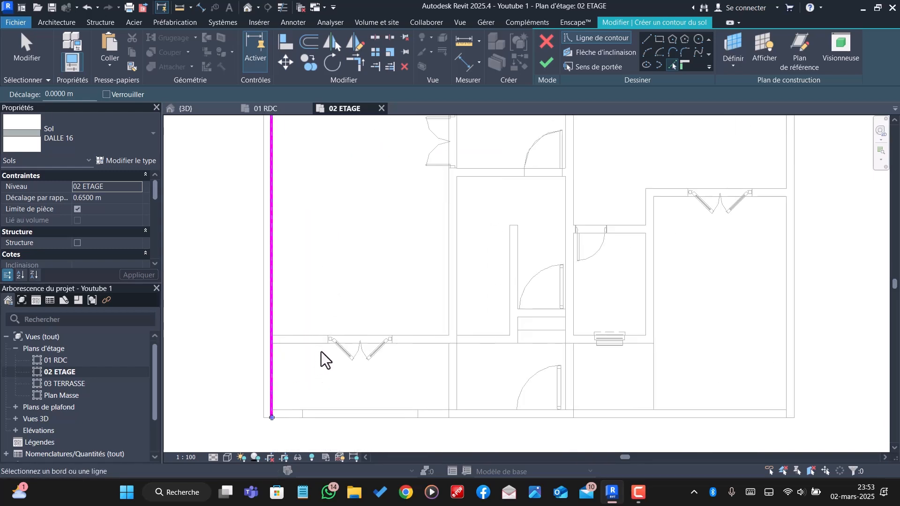
left_click(299, 332)
scroll(299, 330, "down", 2)
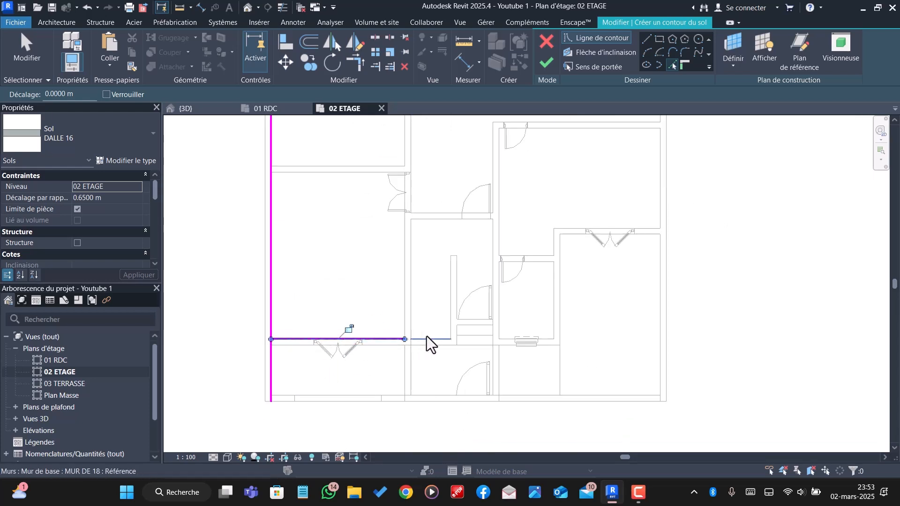
- Add slab boundary lines along both side walls of the stairwell and the front wall between them
left_click(412, 375)
left_click(446, 395)
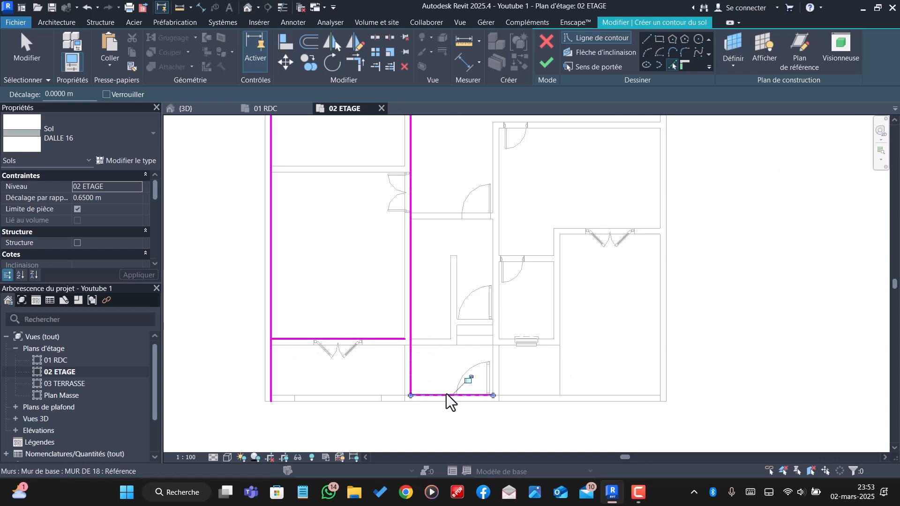
left_click(492, 356)
scroll(465, 394, "down", 2)
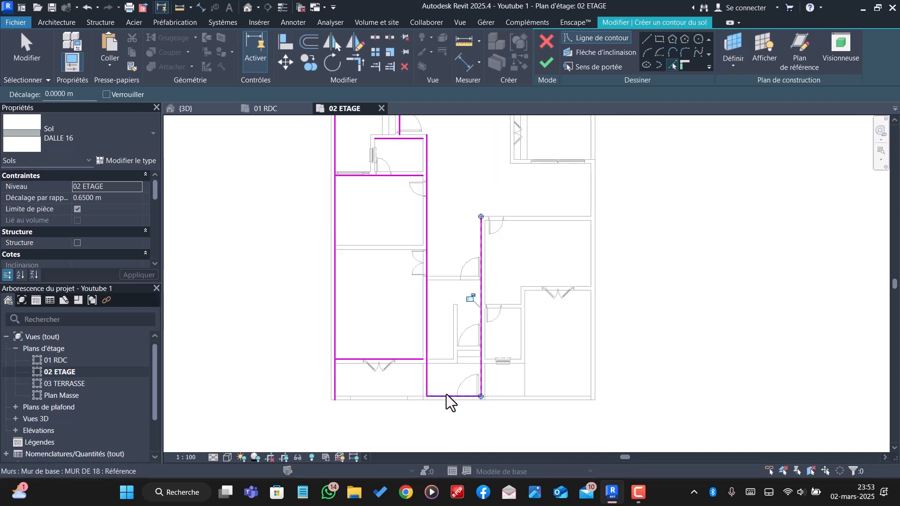
- Add slab boundary lines along the small bathroom's front and side walls, the wall behind the right terrace and the right exterior wall
scroll(516, 214, "up", 3)
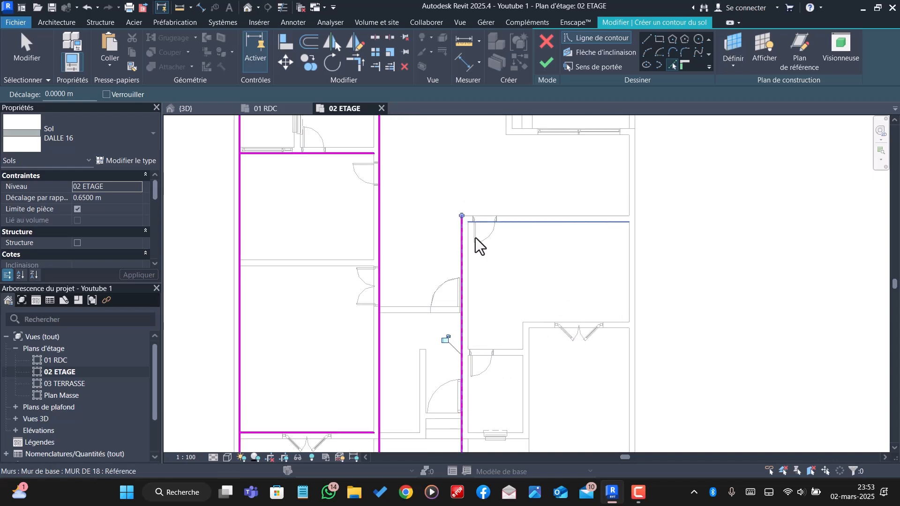
scroll(472, 234, "down", 2)
scroll(493, 370, "up", 3)
scroll(508, 320, "down", 1)
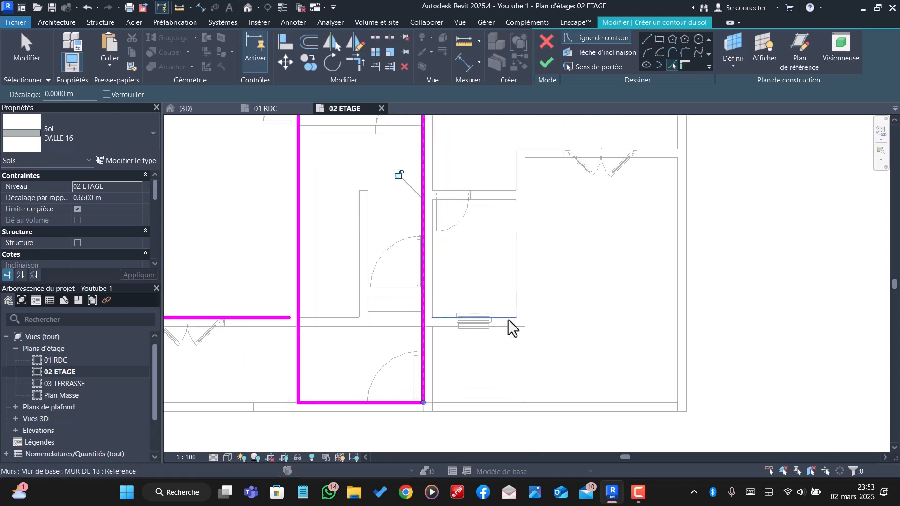
left_click(507, 318)
scroll(496, 343, "down", 4)
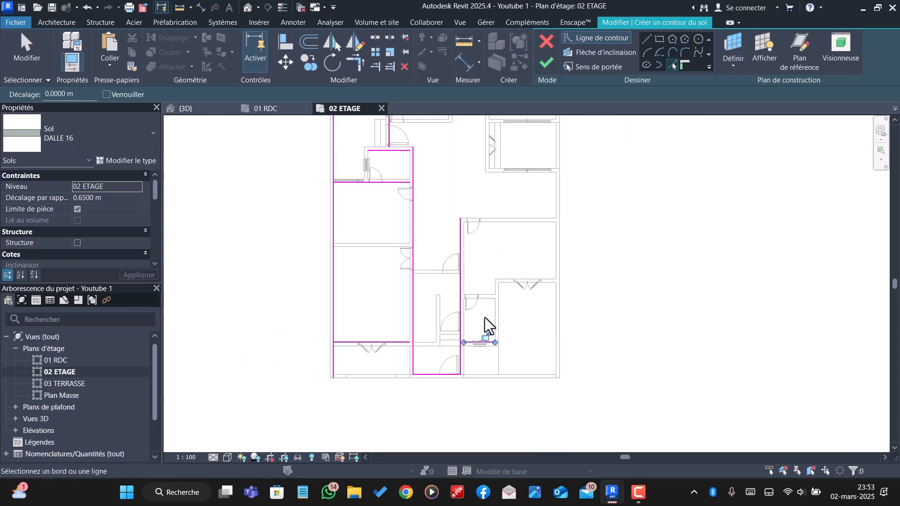
left_click(497, 316)
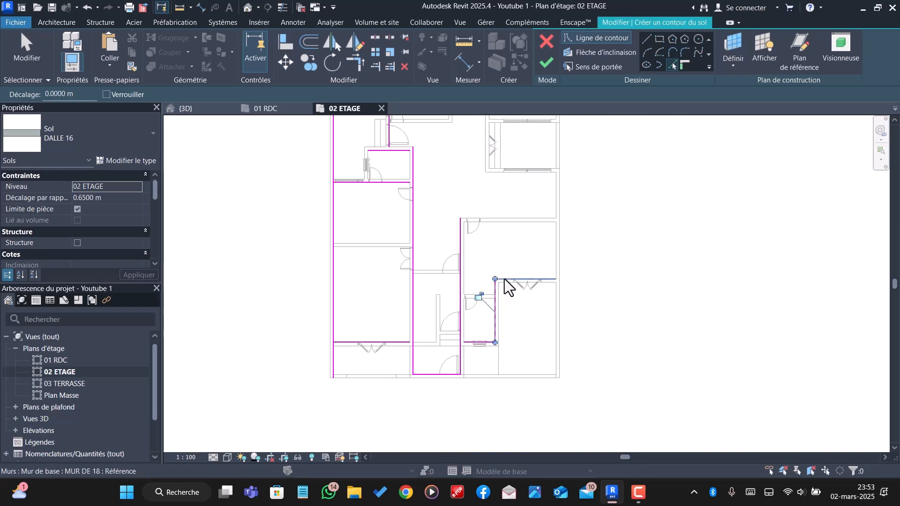
left_click(507, 281)
left_click(557, 234)
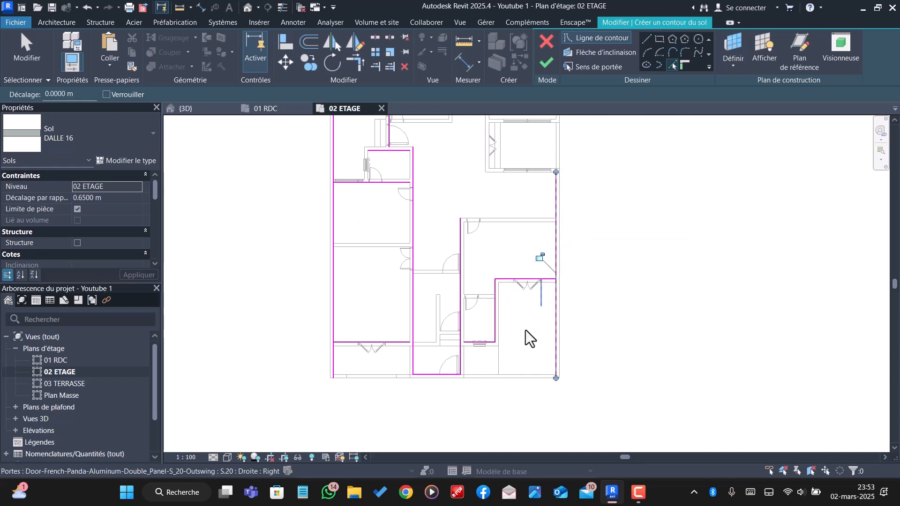
- Add slab boundary lines along the front, side and rear walls of the right-hand light well and the rear-right room's exterior wall
scroll(524, 329, "down", 3)
scroll(525, 327, "up", 2)
scroll(520, 276, "up", 4)
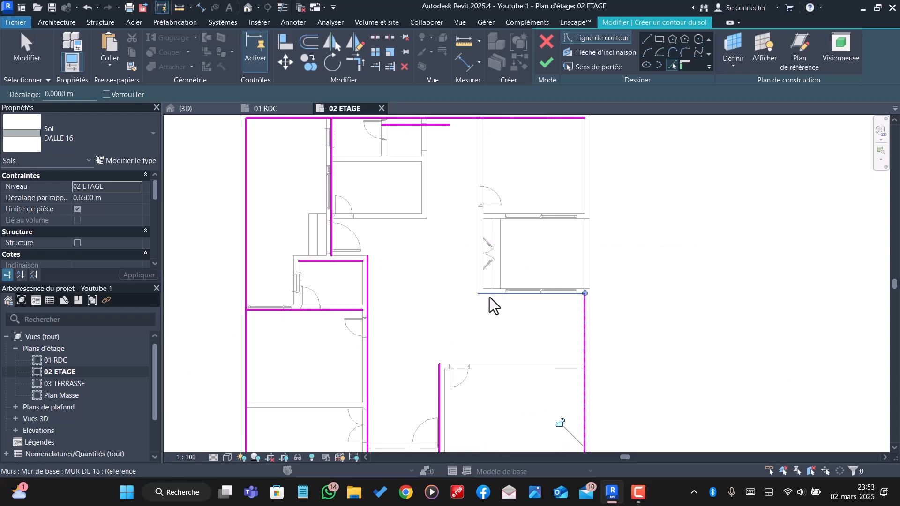
left_click(490, 295)
left_click(485, 229)
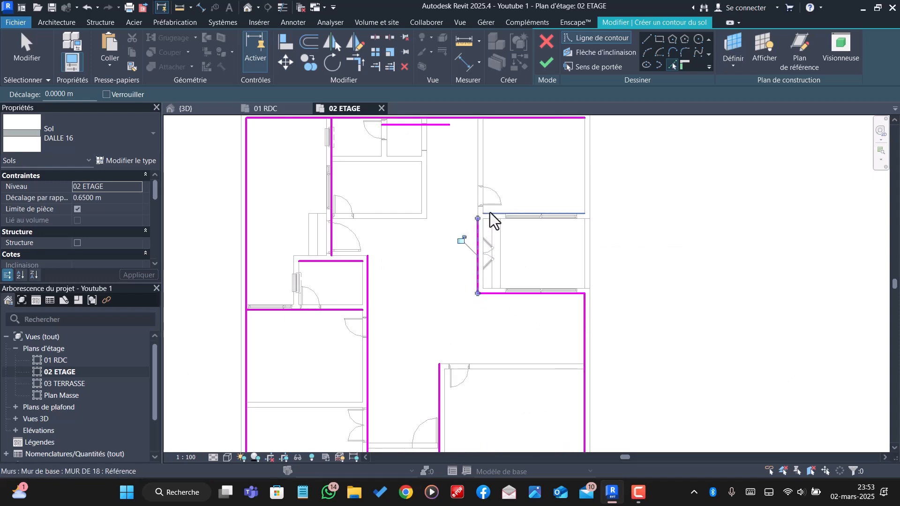
left_click(491, 213)
scroll(490, 215, "down", 2)
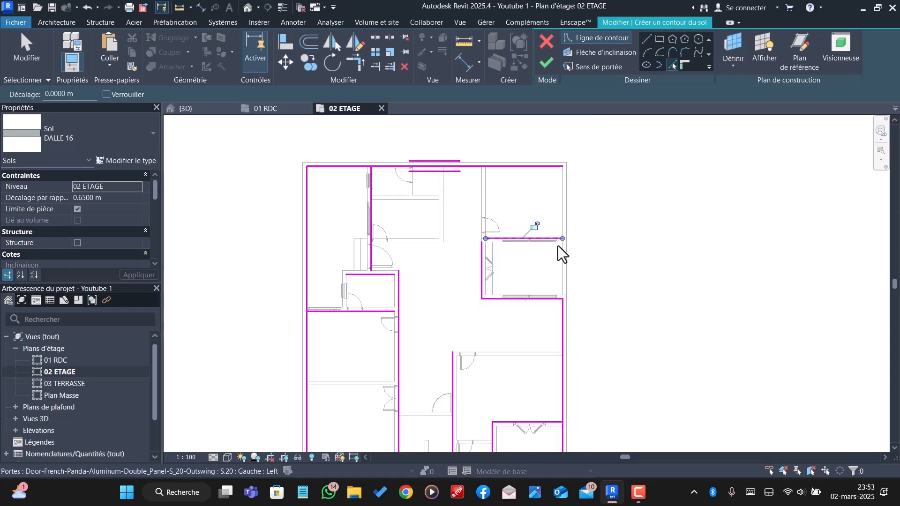
left_click(558, 213)
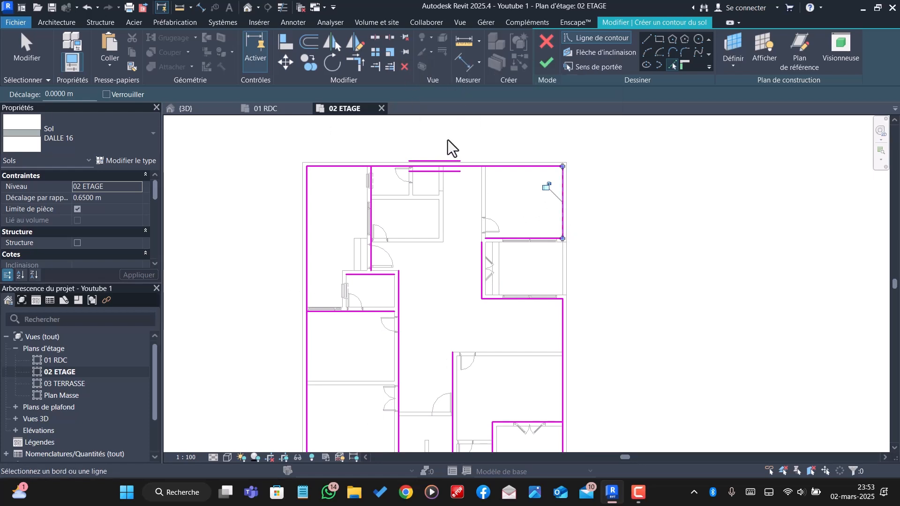
- Trim the slab boundary lines into corners around the rear-left patio, the small room beside it and the left exterior wall
left_click(357, 63)
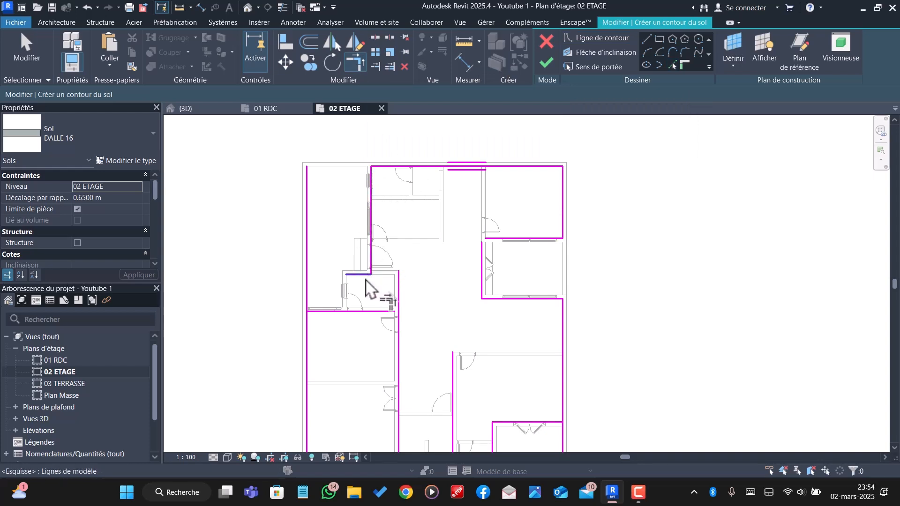
left_click(327, 311)
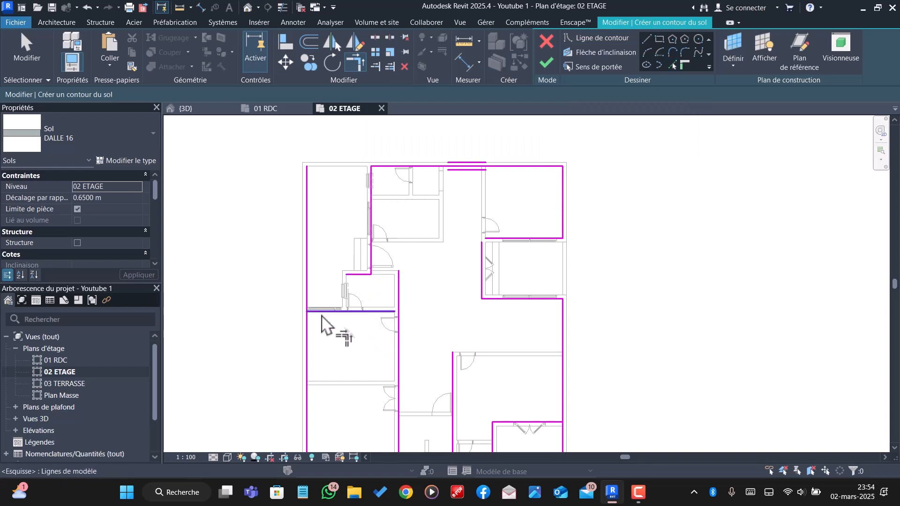
left_click(308, 333)
- Trim the slab boundary lines into corners at both stairwell side walls and where the right exterior wall meets the right terrace
scroll(355, 230, "down", 5)
scroll(349, 324, "up", 7)
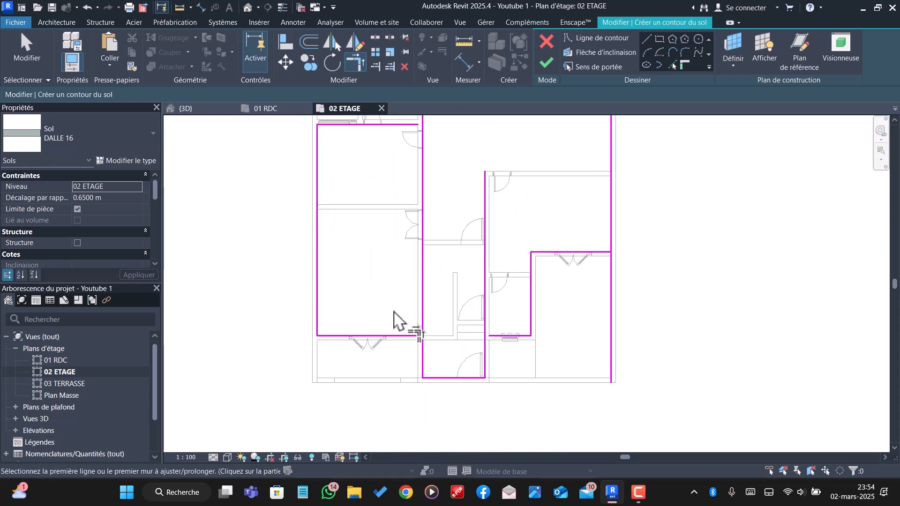
left_click(410, 335)
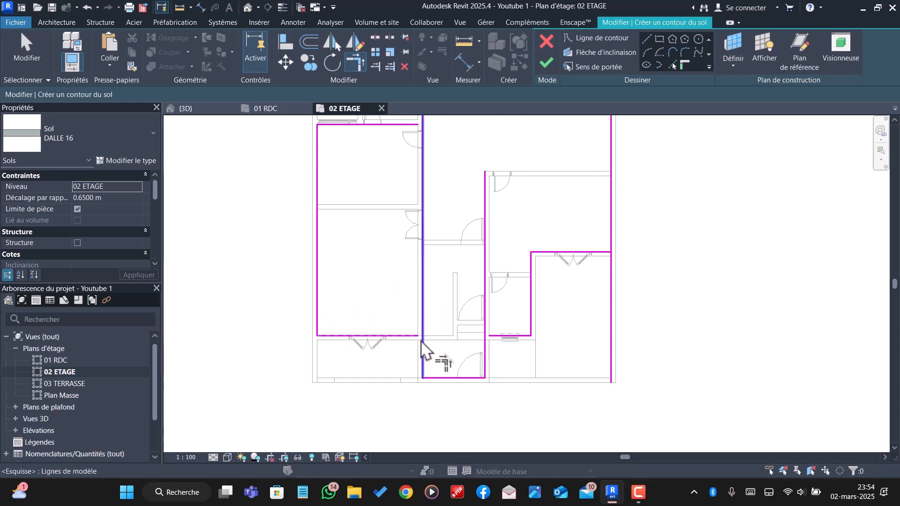
left_click(422, 344)
left_click(498, 338)
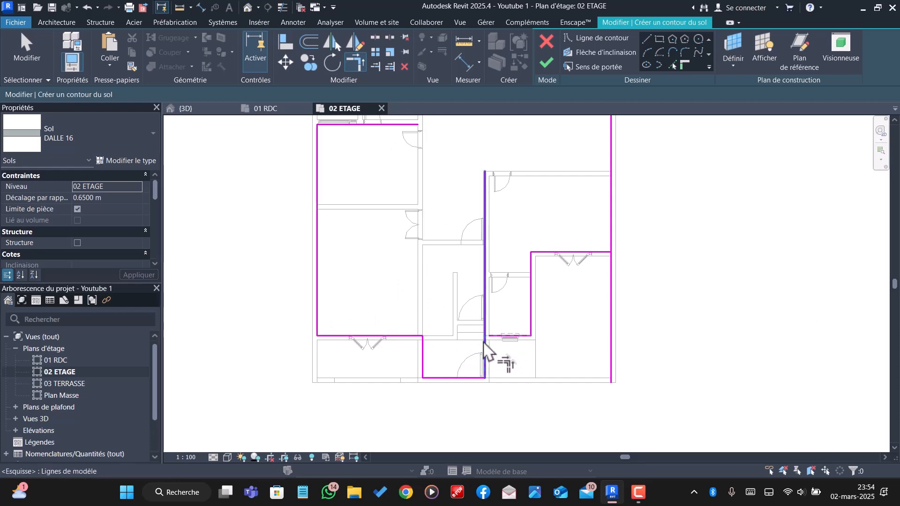
left_click(485, 355)
scroll(506, 342, "down", 3)
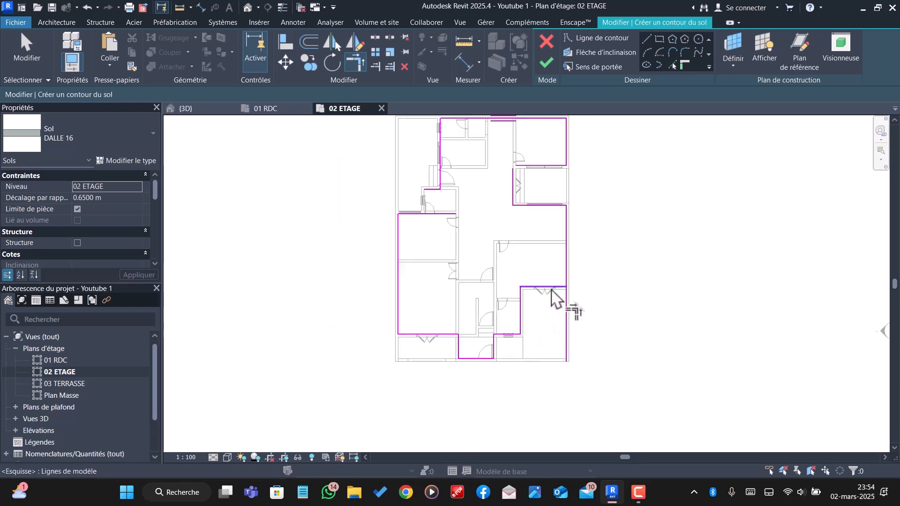
left_click(565, 271)
scroll(540, 313, "down", 2)
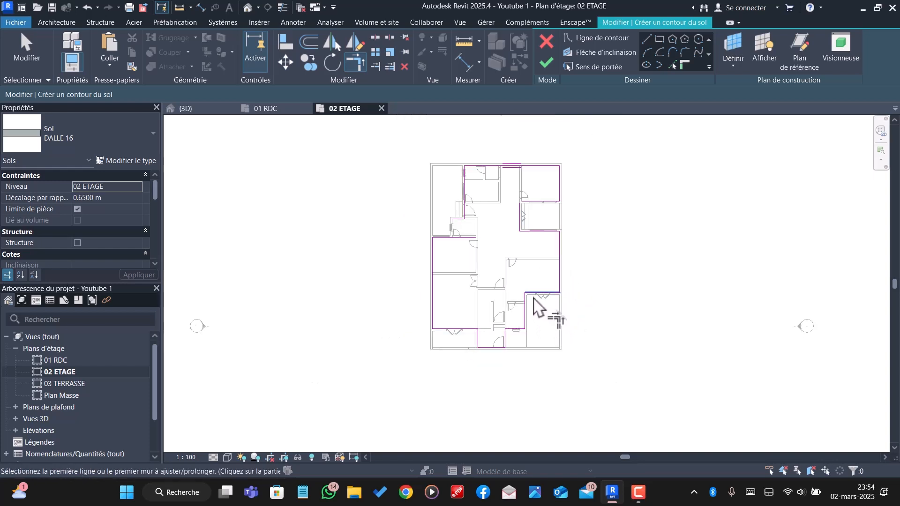
- Draw a 1.68 m slab boundary line down the patio-side wall of the small room, between its two wall lines
scroll(529, 193, "up", 3)
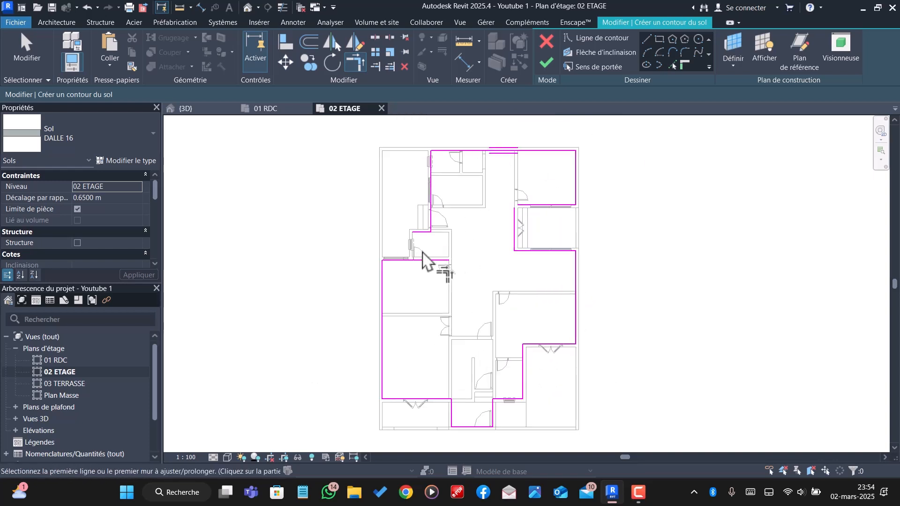
scroll(424, 256, "up", 3)
key("Escape")
left_click(645, 40)
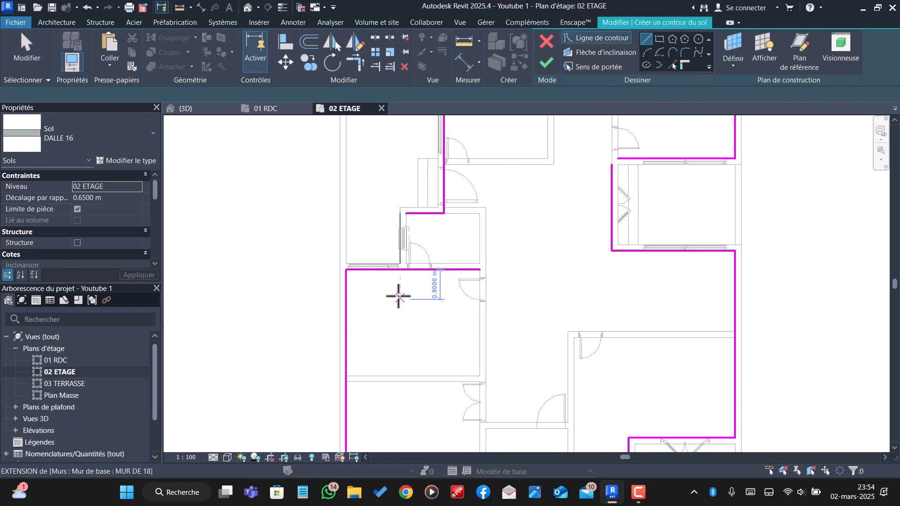
scroll(407, 228, "up", 3)
left_click(399, 195)
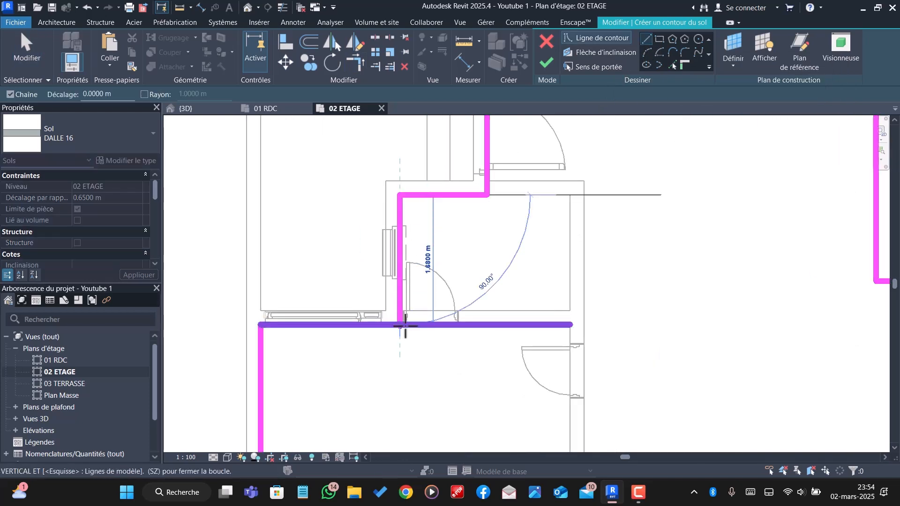
left_click(406, 325)
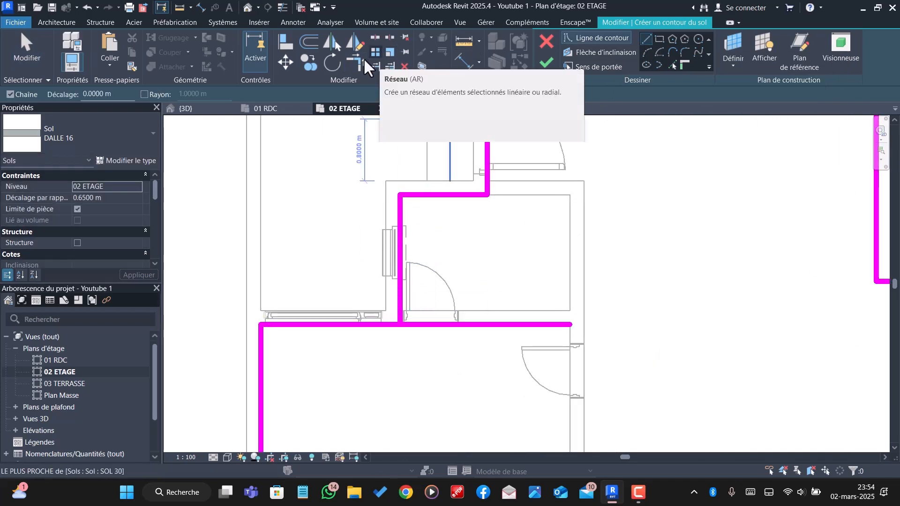
key("Escape")
- Trim the remaining corners beside the small room and at the right-hand light well, and finish the DALLE 16 slab sketch
scroll(382, 323, "down", 5)
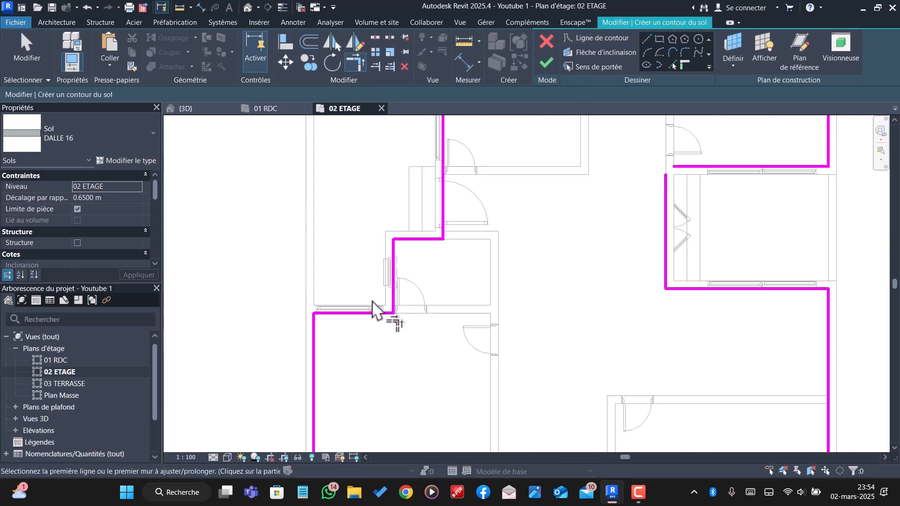
scroll(442, 187, "down", 1)
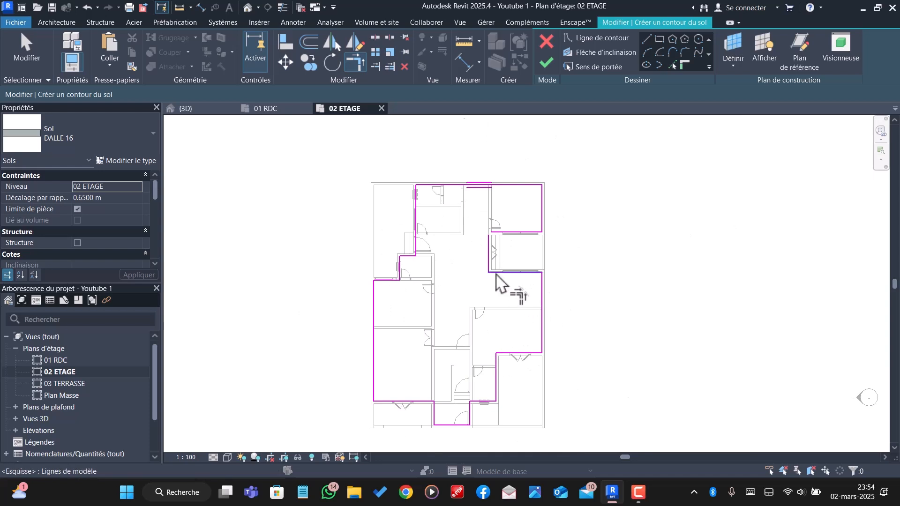
scroll(497, 247, "up", 2)
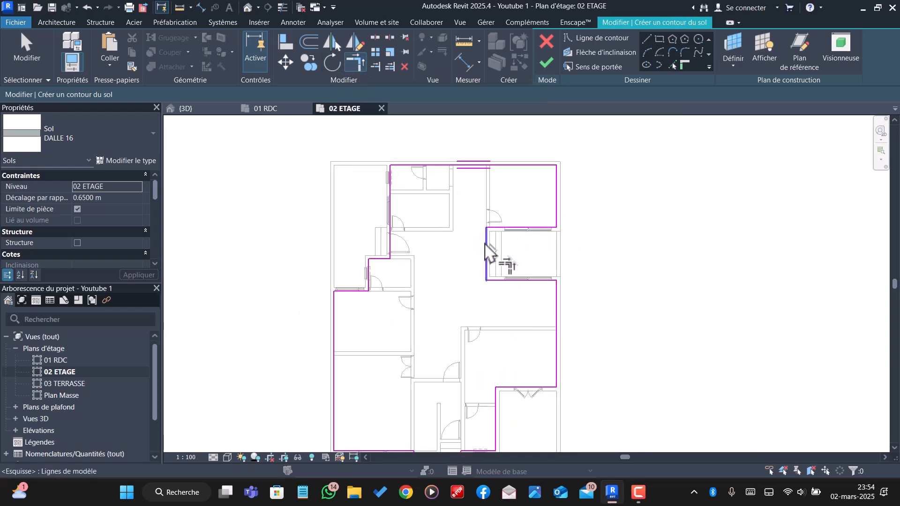
scroll(403, 187, "down", 3)
scroll(415, 326, "up", 3)
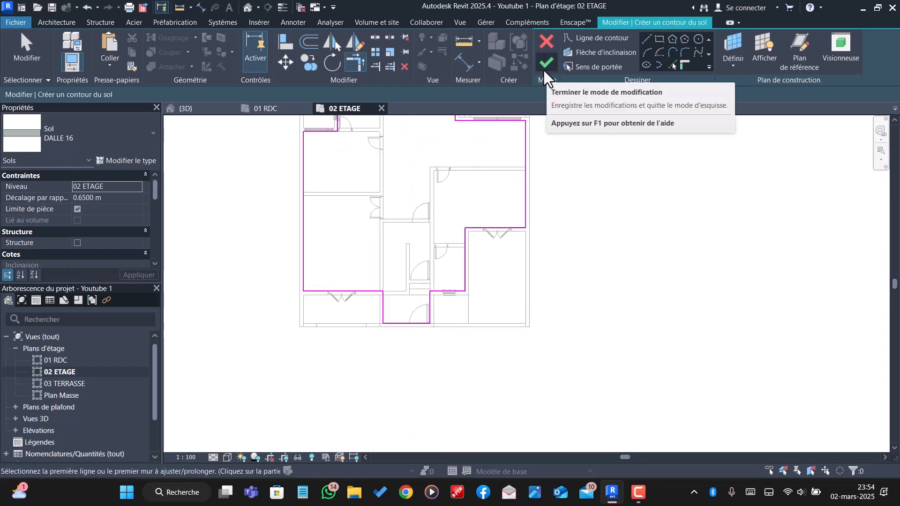
scroll(418, 277, "up", 2)
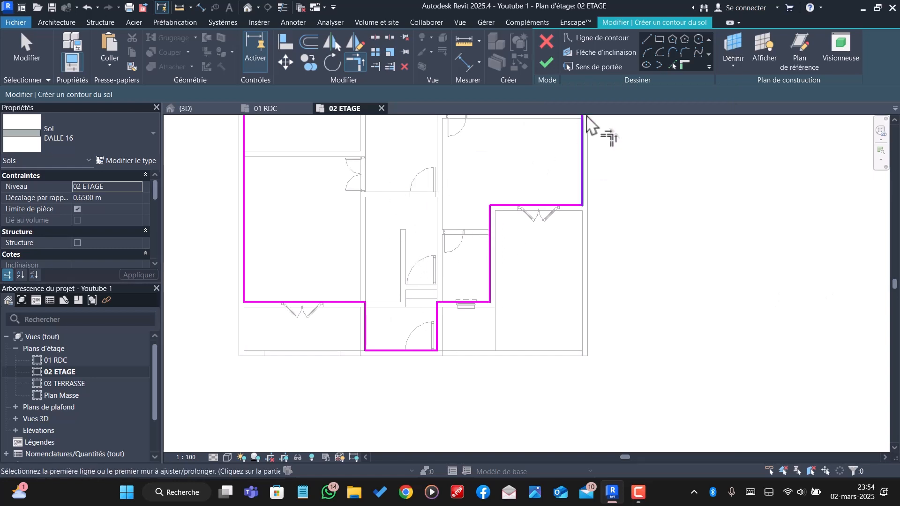
left_click(547, 59)
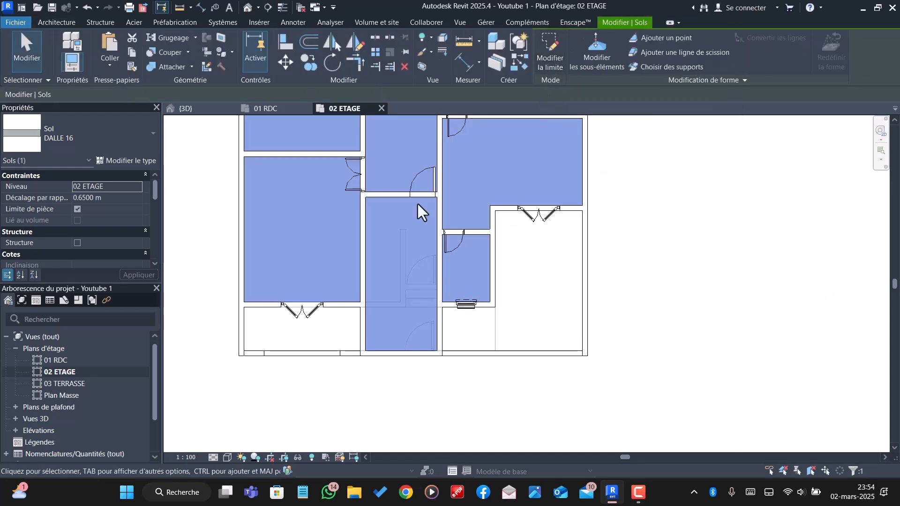
- Examine the new slab across the upper-floor rooms in the 3D view
left_click(196, 109)
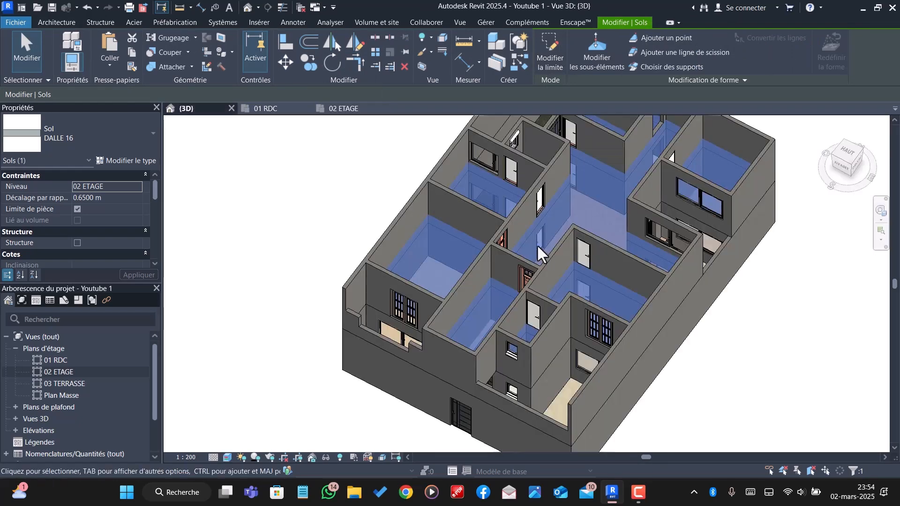
key("Escape")
middle_click_drag(535, 247, 553, 296, "shift")
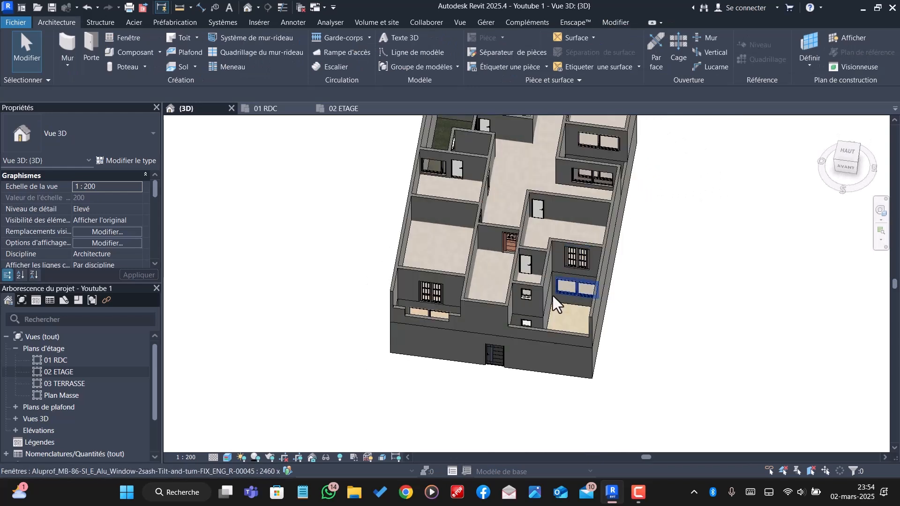
scroll(562, 270, "up", 3)
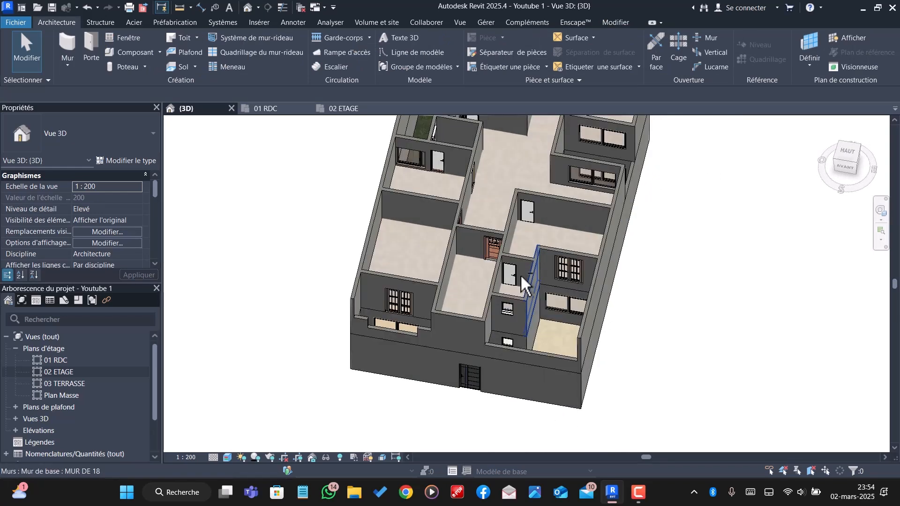
scroll(472, 240, "down", 3)
mouse_move(454, 283)
middle_mouse_down("shift")
mouse_move(468, 263)
mouse_move(457, 246)
mouse_move(474, 346)
mouse_move(460, 290)
middle_mouse_up("shift")
scroll(458, 247, "up", 3)
scroll(470, 229, "up", 4)
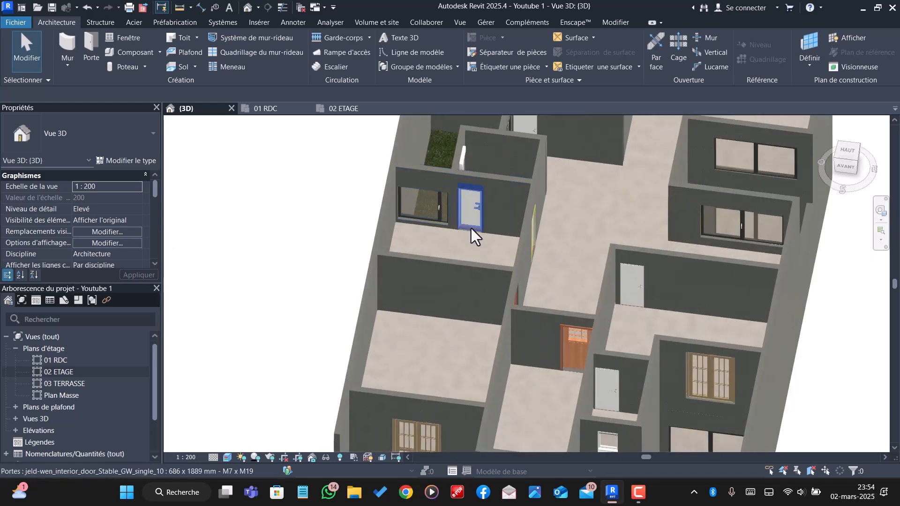
scroll(506, 268, "down", 5)
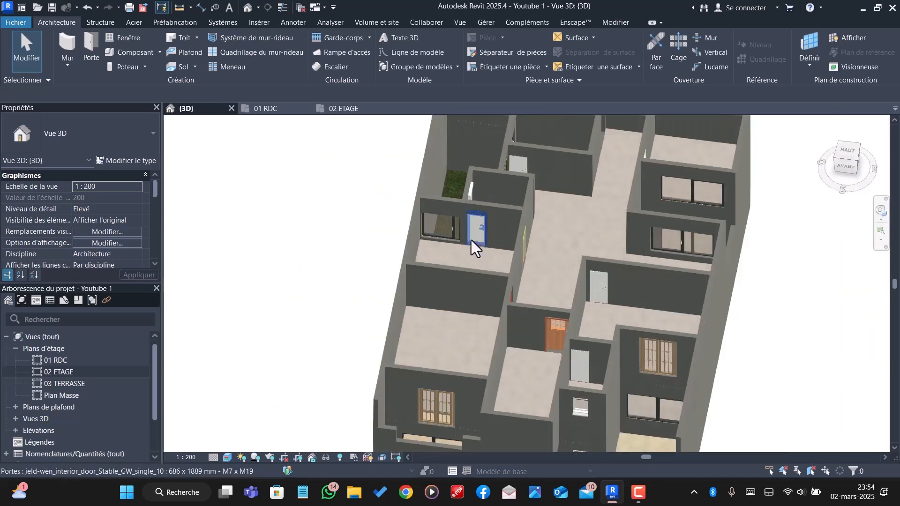
scroll(490, 271, "down", 2)
- Start another floor on the 02 ETAGE plan and duplicate the DALLE 16 type as "Dalle balcon"
left_click(332, 109)
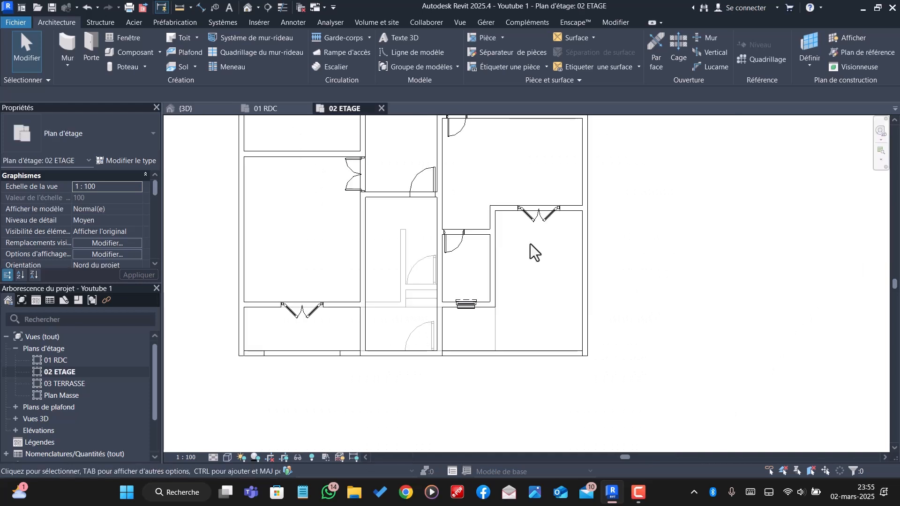
scroll(530, 243, "down", 2)
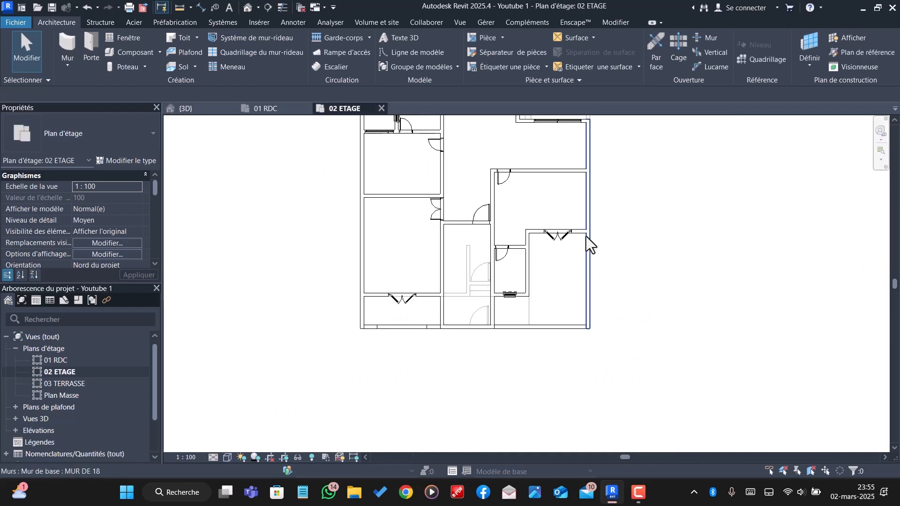
left_click(180, 67)
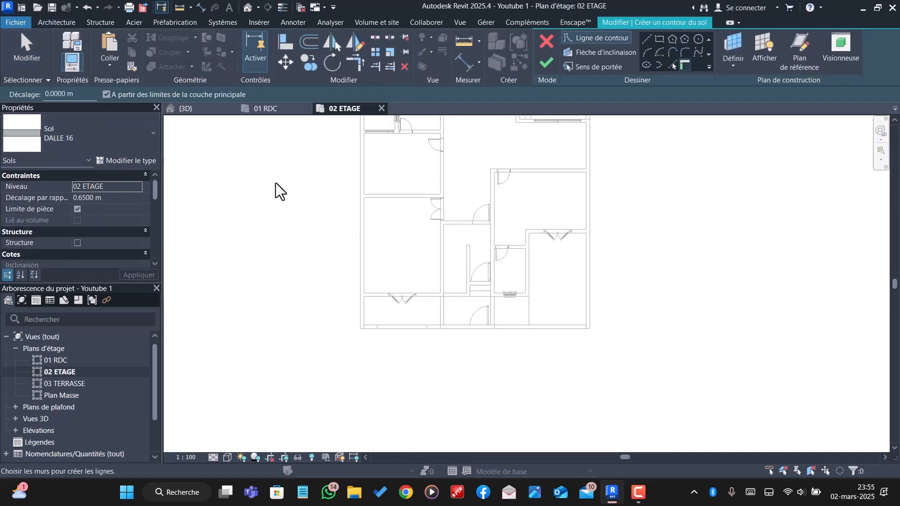
left_click(126, 160)
left_click(857, 102)
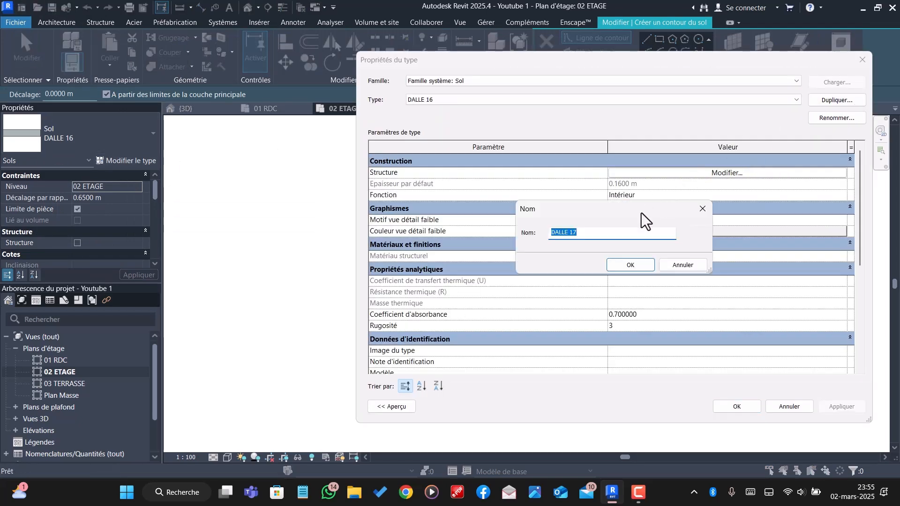
type("Dalle balcon")
left_click(623, 265)
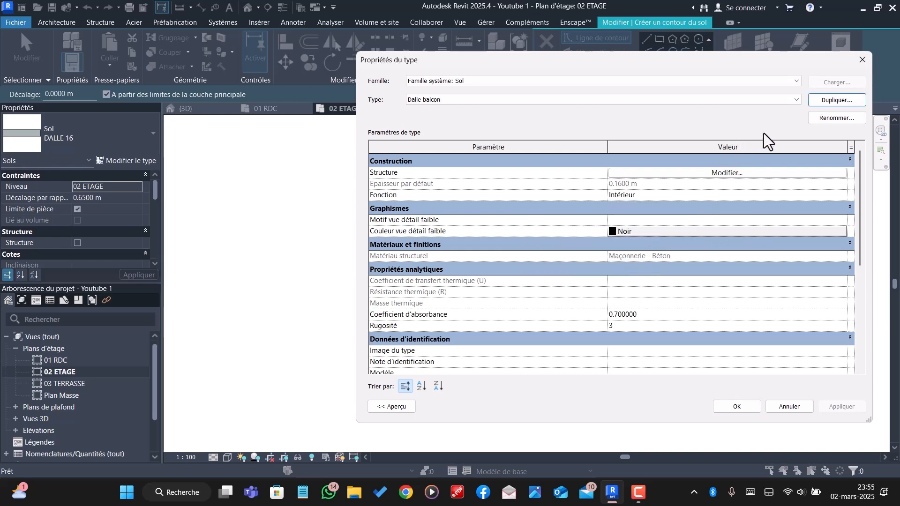
left_click(734, 404)
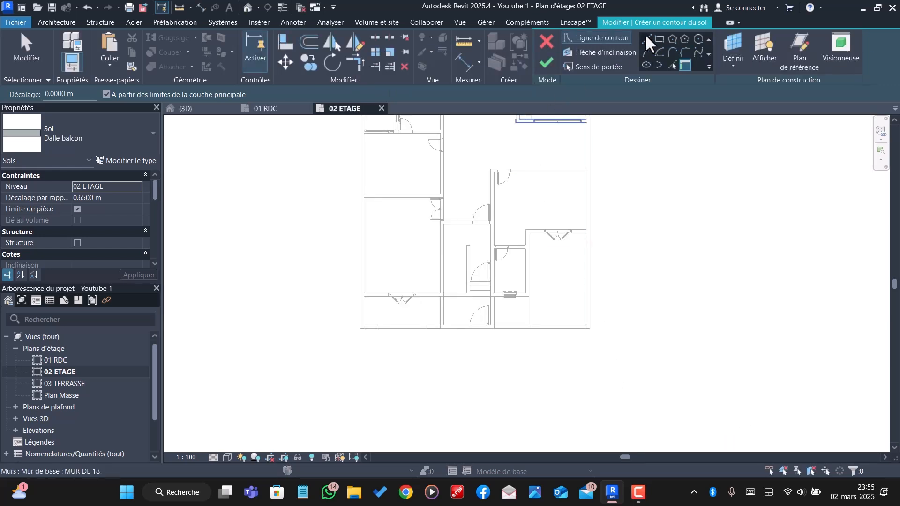
- Sketch a rectangular slab boundary of 4 m by 1.5 m inside the left balcony's walls
scroll(438, 305, "up", 3)
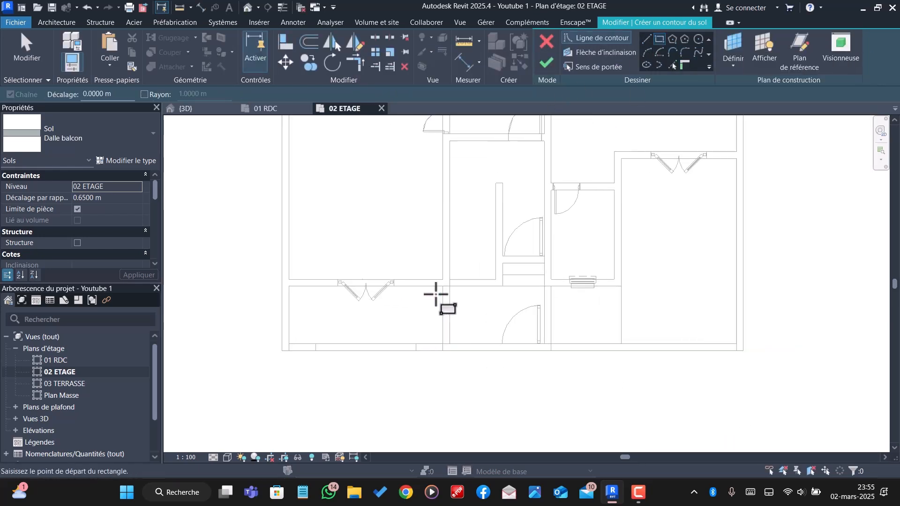
left_click(442, 286)
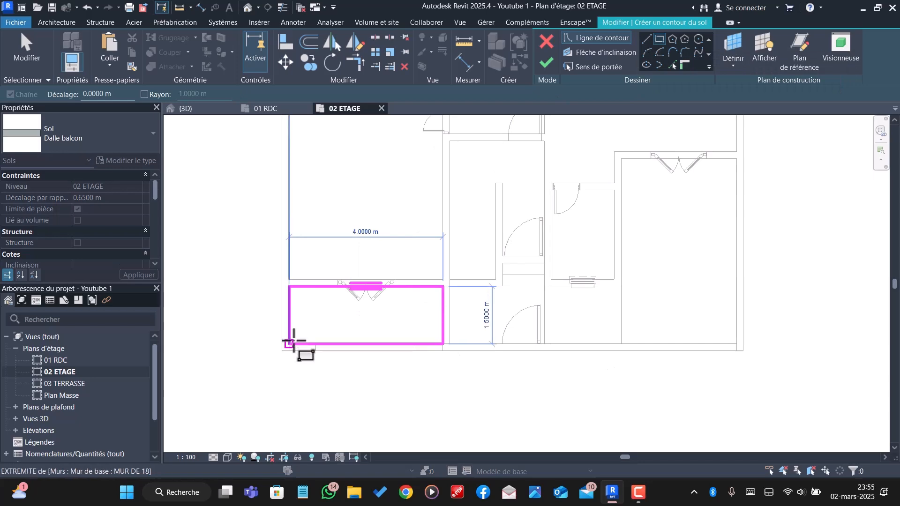
left_click(288, 343)
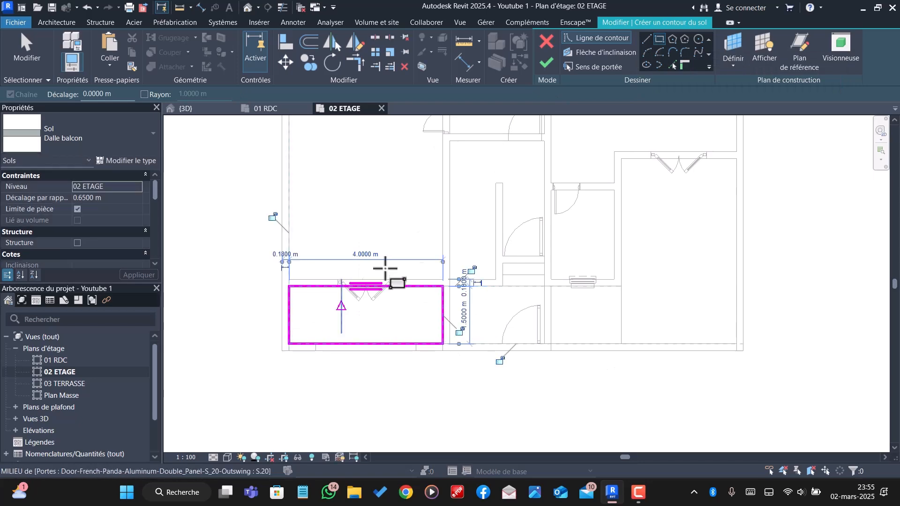
- Finish the balcony slab sketch, and start another floor with the Dalle balcon type duplicated as "Dalle terasse"
left_click(539, 64)
key("Escape")
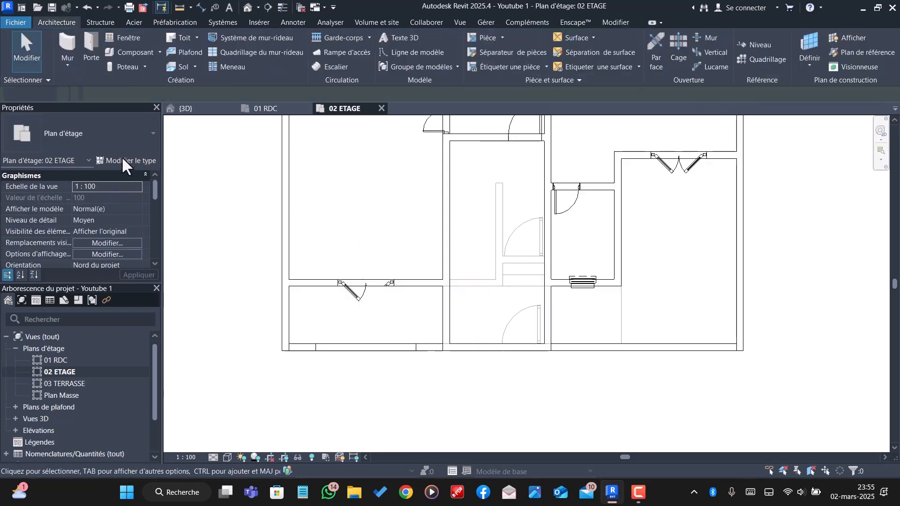
left_click(183, 67)
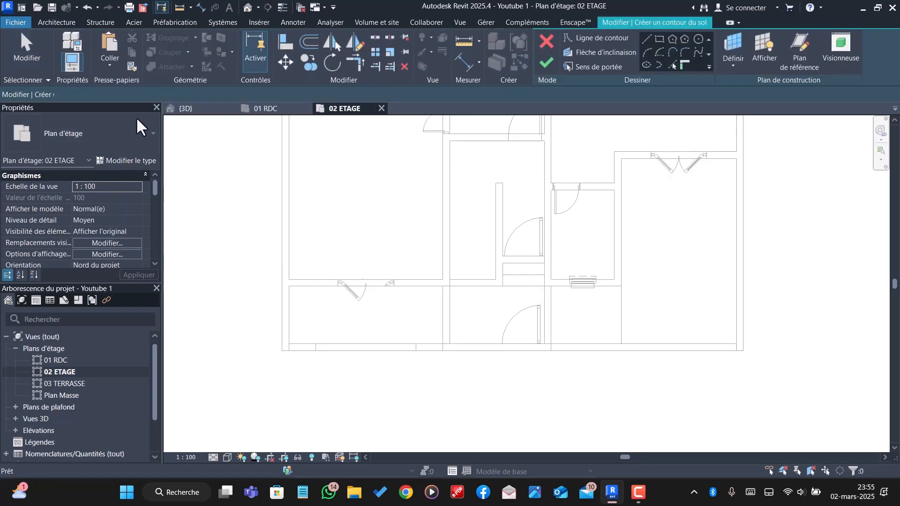
left_click(130, 161)
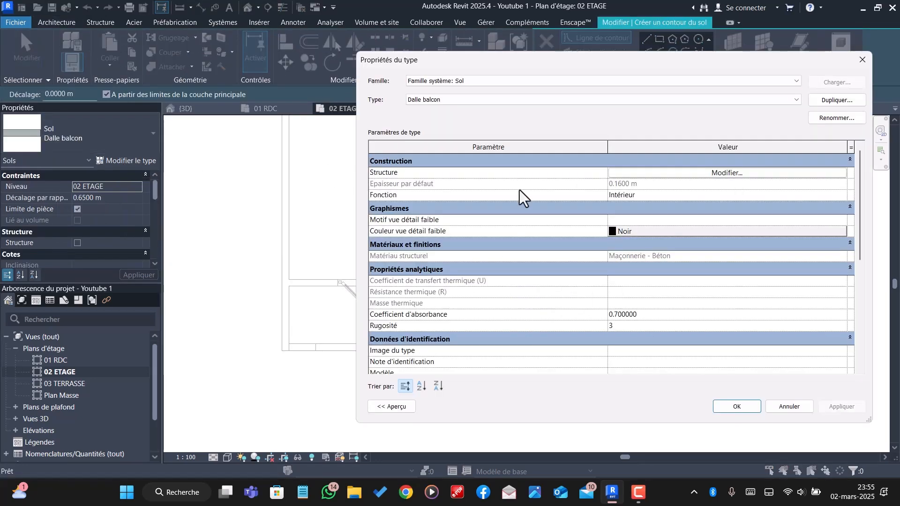
left_click(816, 100)
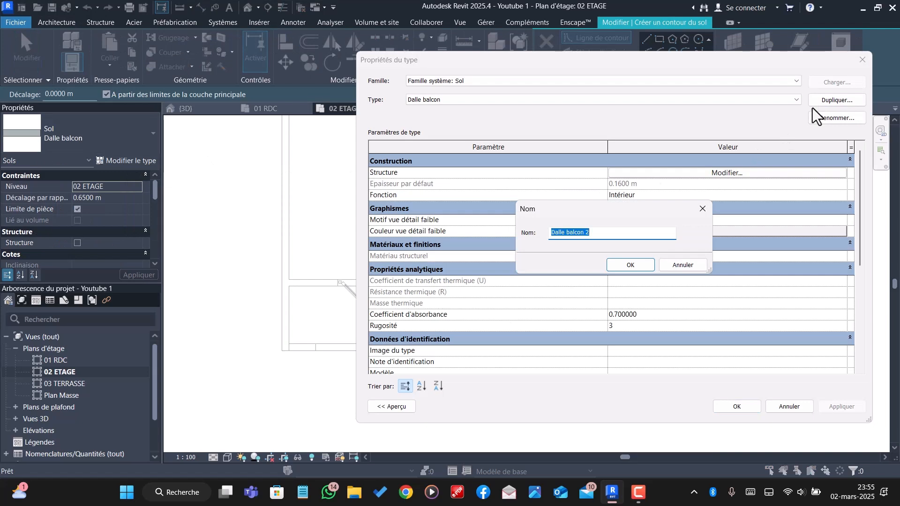
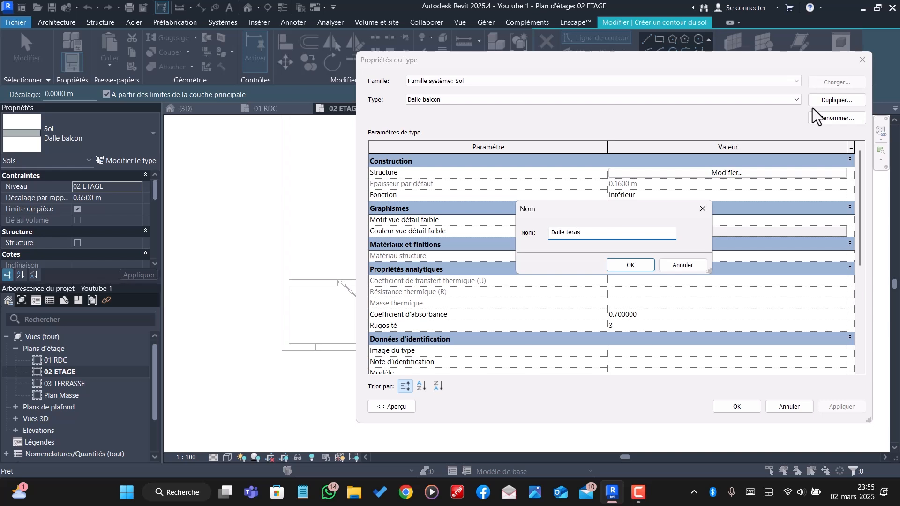
left_click(633, 266)
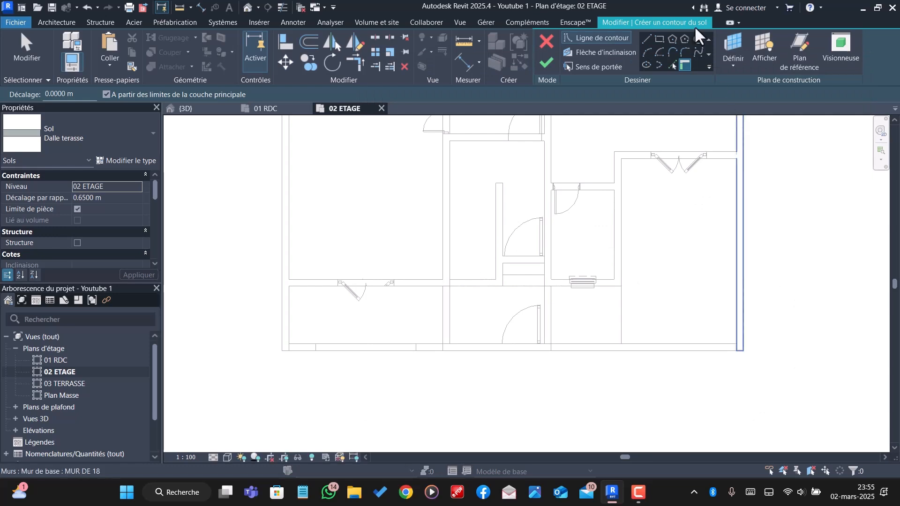
- Sketch an L-shaped slab boundary inside the right terrace's walls, 4.82 m long on its two outer sides, and finish the slab
left_click(646, 40)
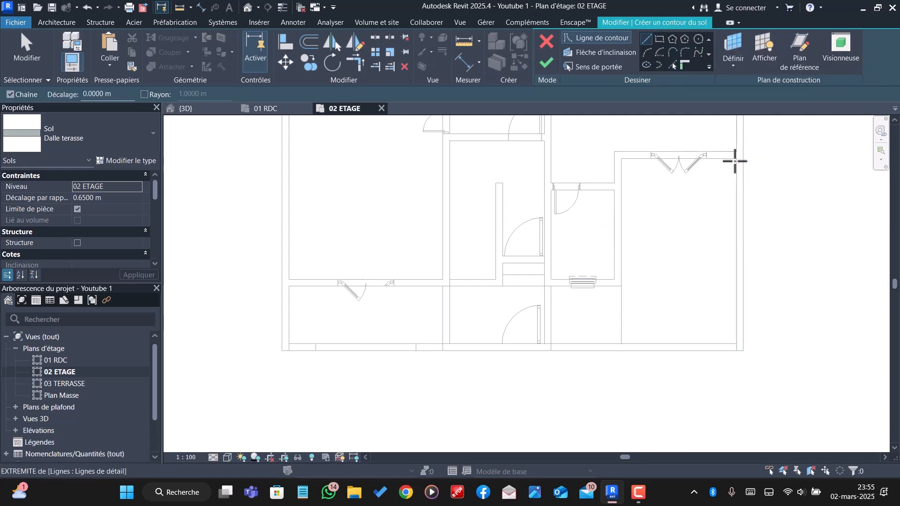
left_click(736, 159)
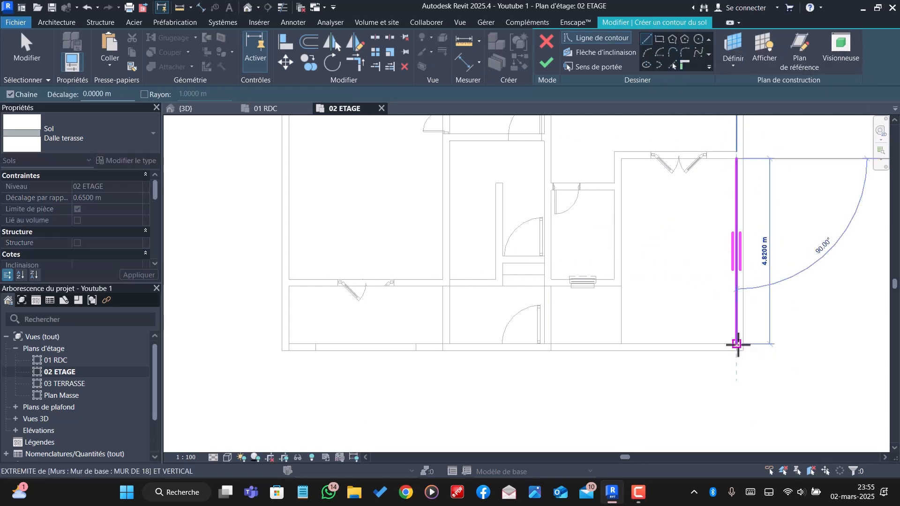
left_click(736, 343)
left_click(551, 343)
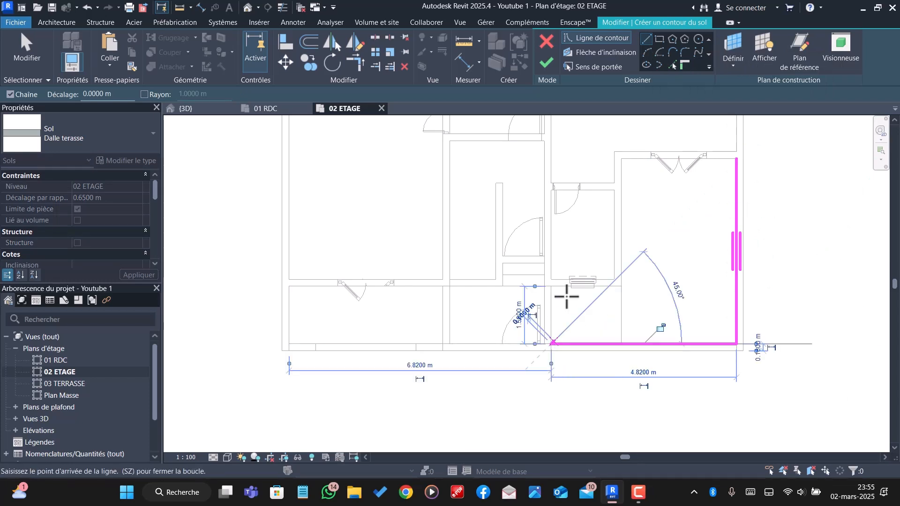
left_click(551, 286)
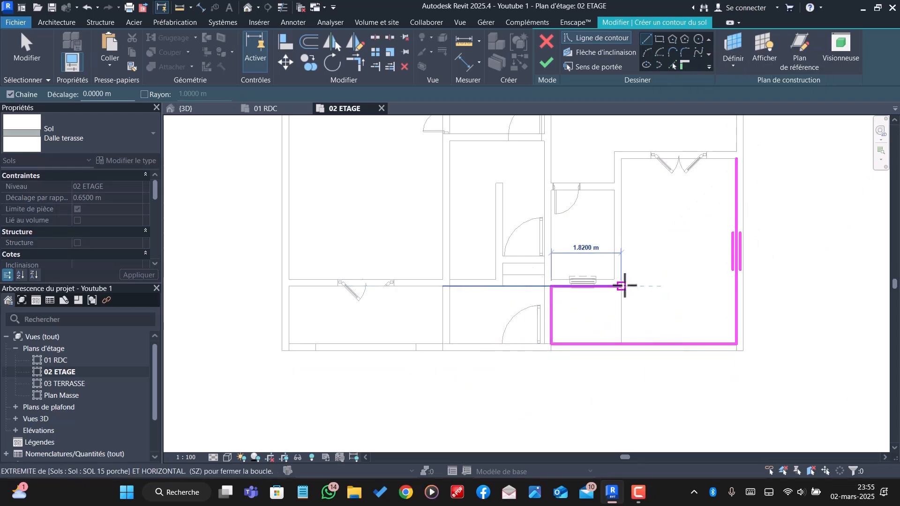
left_click(621, 286)
left_click(621, 159)
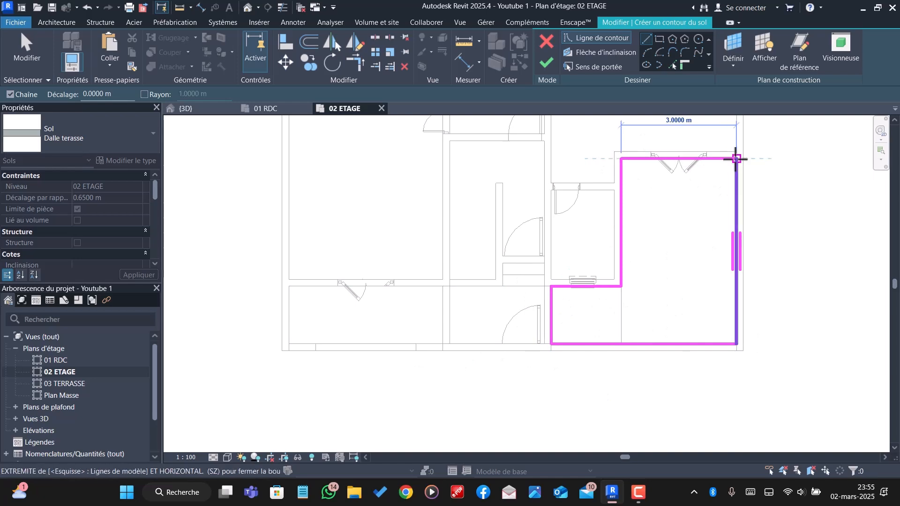
left_click(736, 159)
left_click(553, 66)
scroll(585, 363, "down", 3)
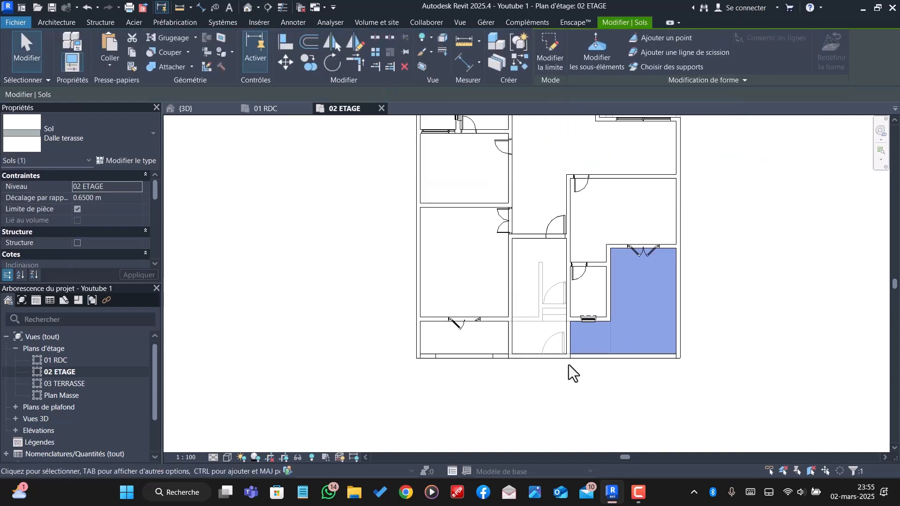
- Examine how the new terrace slab meets the surrounding walls, window and double door in the 3D view
left_click(192, 108)
scroll(565, 295, "down", 2)
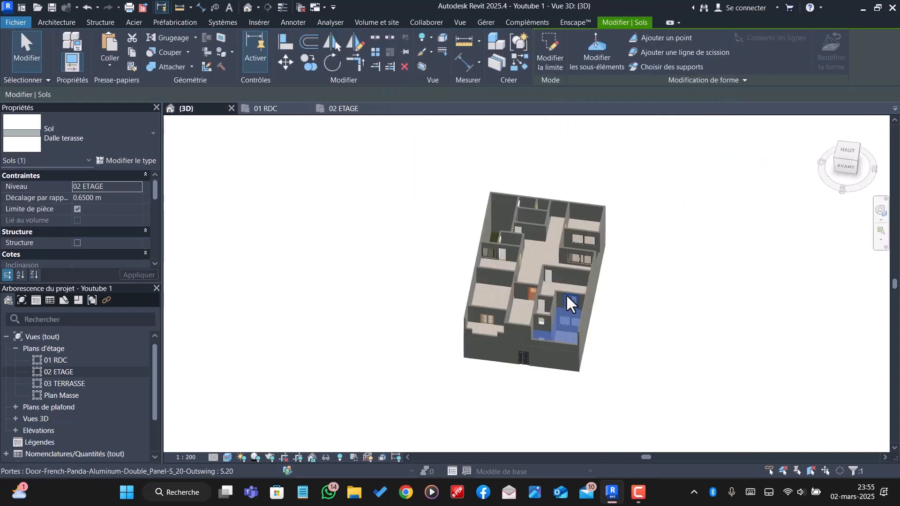
key("Escape")
scroll(567, 324, "up", 2)
scroll(566, 324, "up", 4)
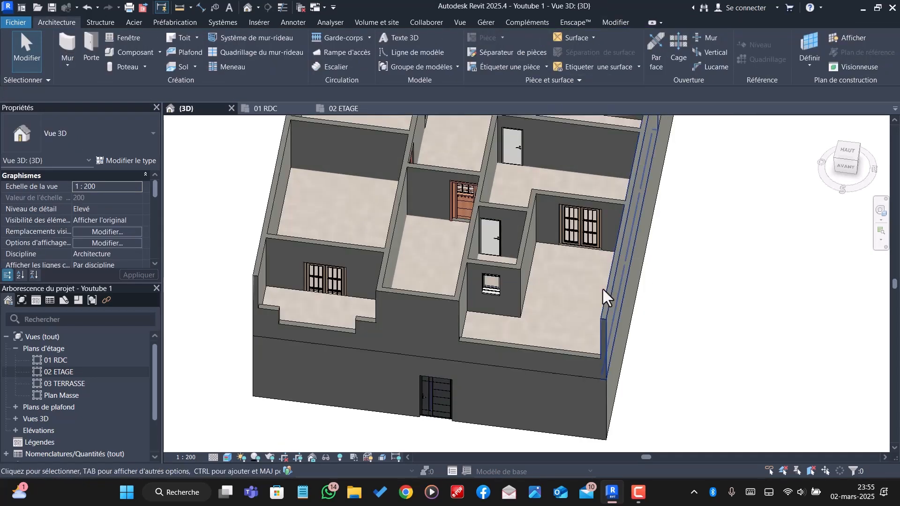
scroll(490, 372, "down", 1)
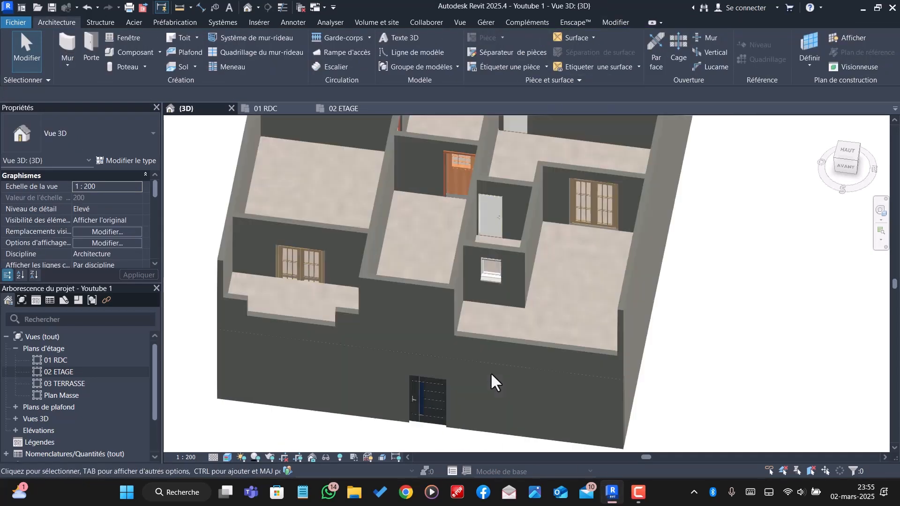
scroll(492, 370, "up", 5)
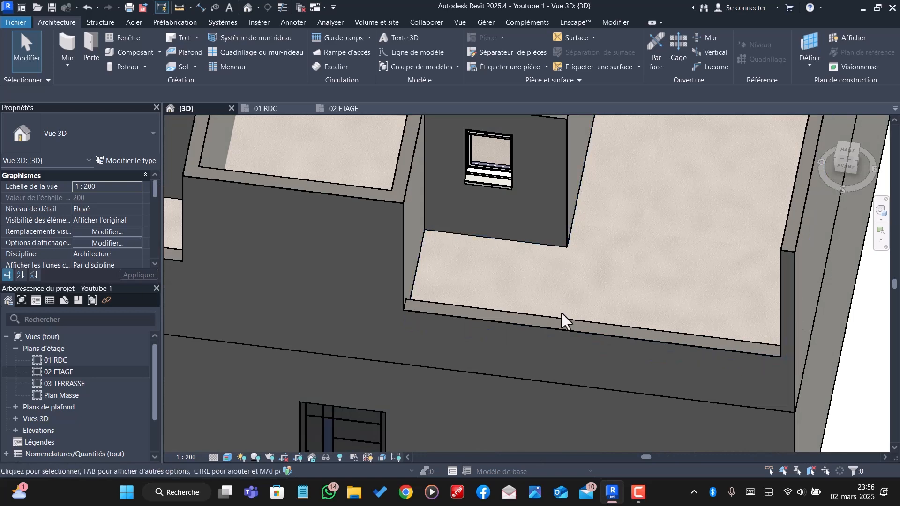
scroll(563, 317, "down", 5)
scroll(638, 241, "up", 5)
scroll(641, 237, "up", 5)
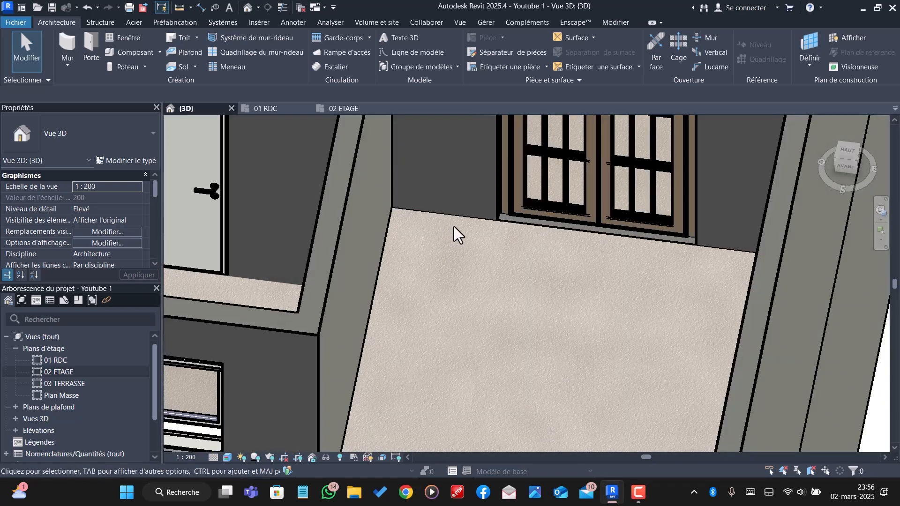
- Set the terrace slab's offset from level 02 ETAGE to 0.16 m
left_click(463, 224)
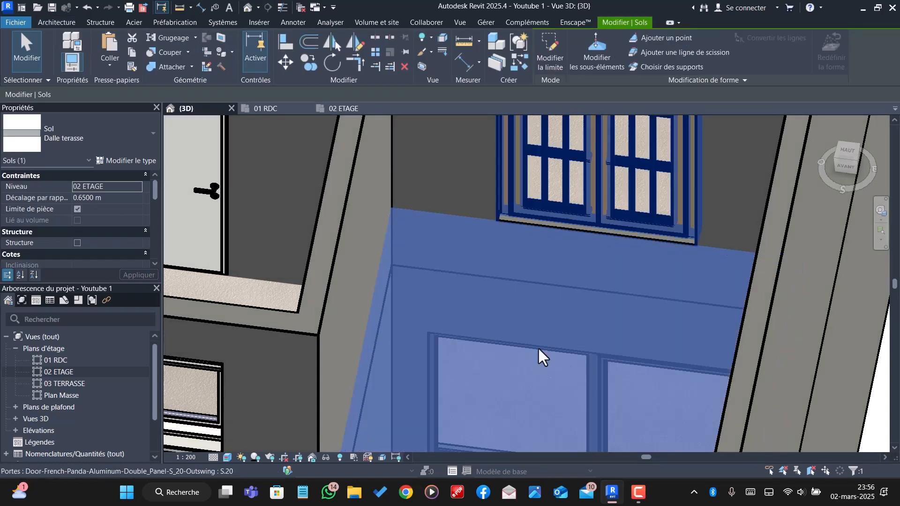
scroll(699, 317, "down", 8)
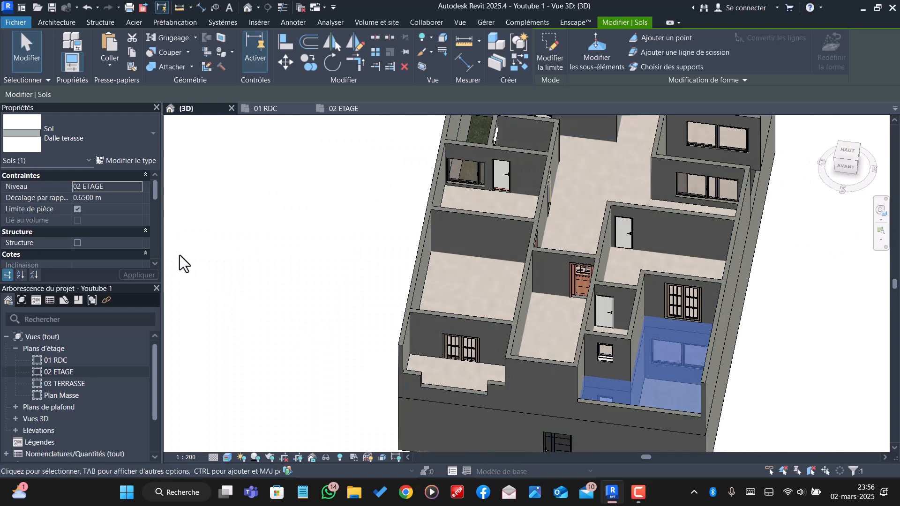
left_click(120, 198)
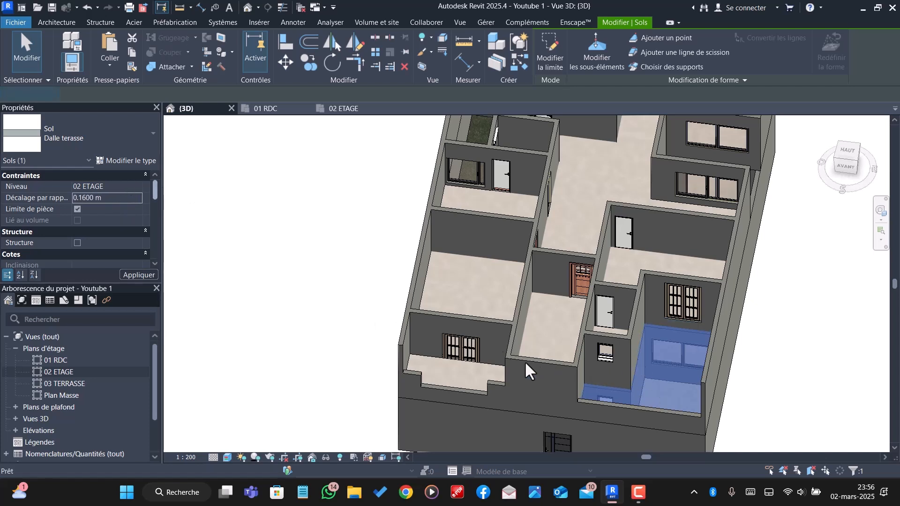
double_click(499, 381)
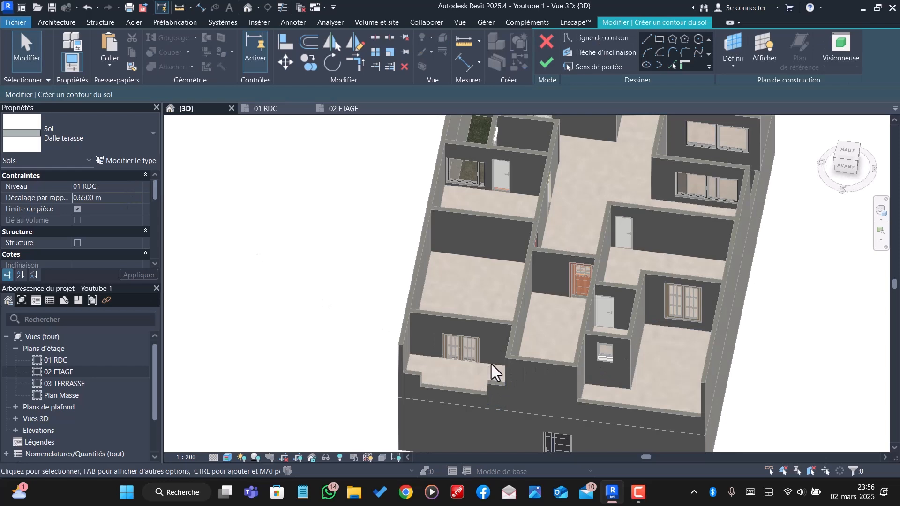
left_click(545, 62)
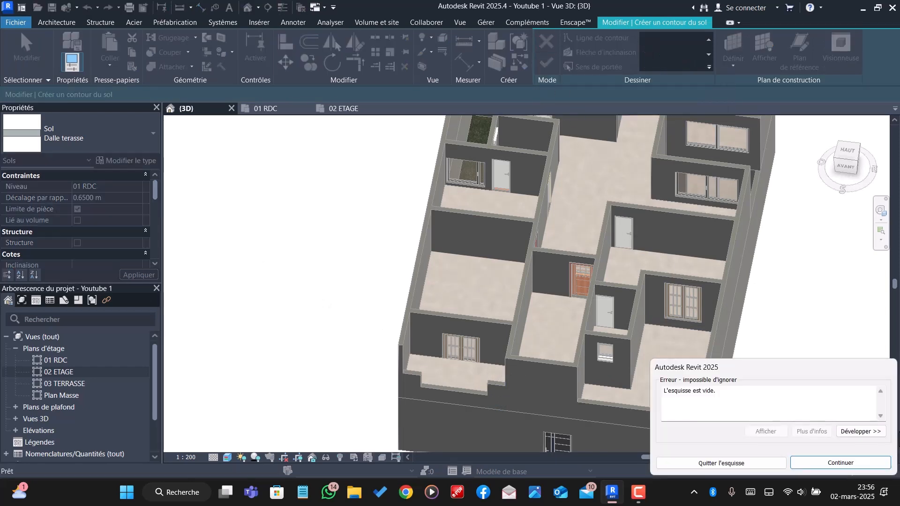
left_click(843, 462)
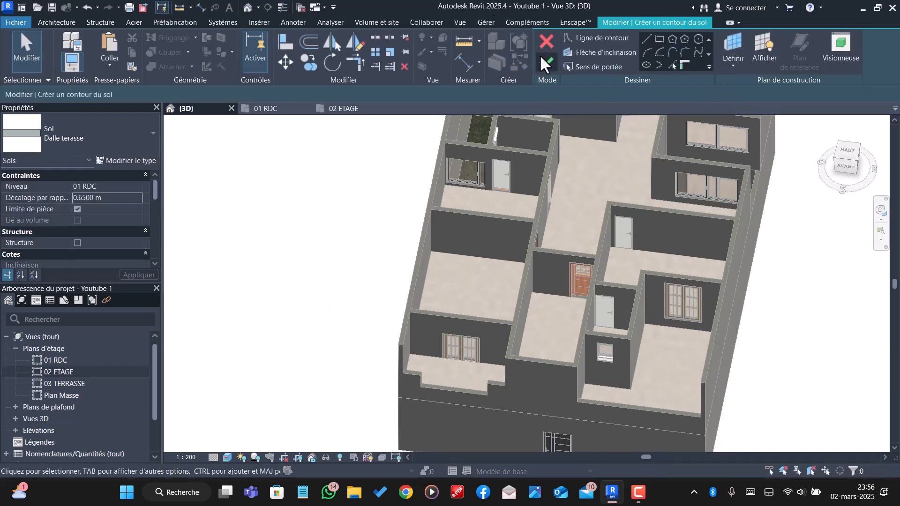
left_click(545, 41)
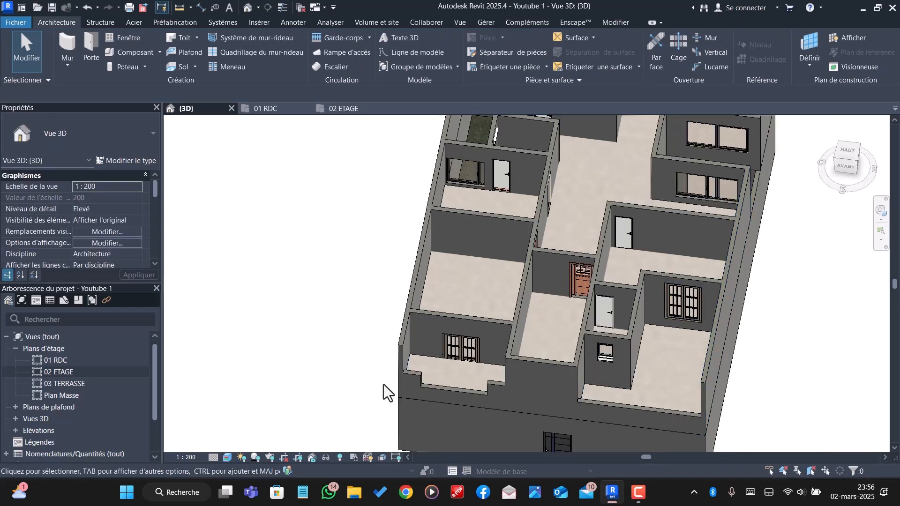
- Set the balcony slab's offset from level 02 ETAGE to 0.16 m
left_click(444, 386)
key("Escape")
left_click(458, 363)
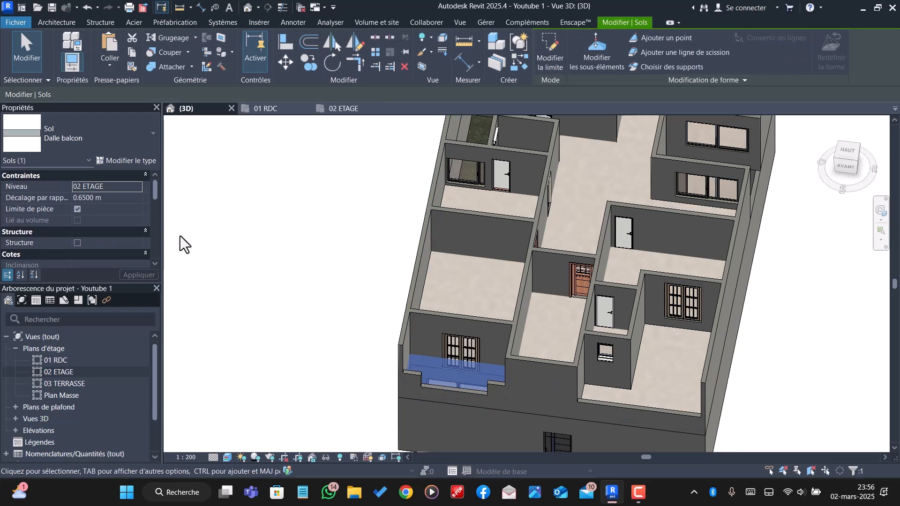
left_click(121, 194)
type("0.1")
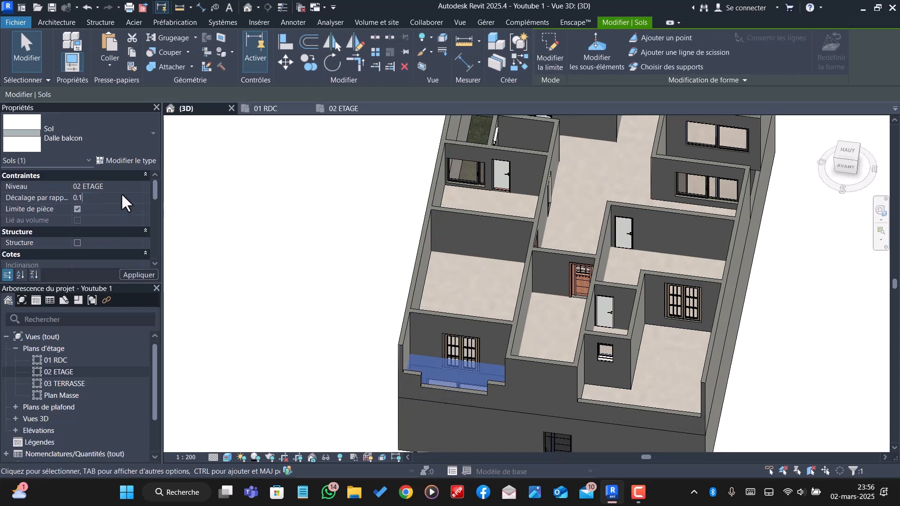
type("6")
key("Return")
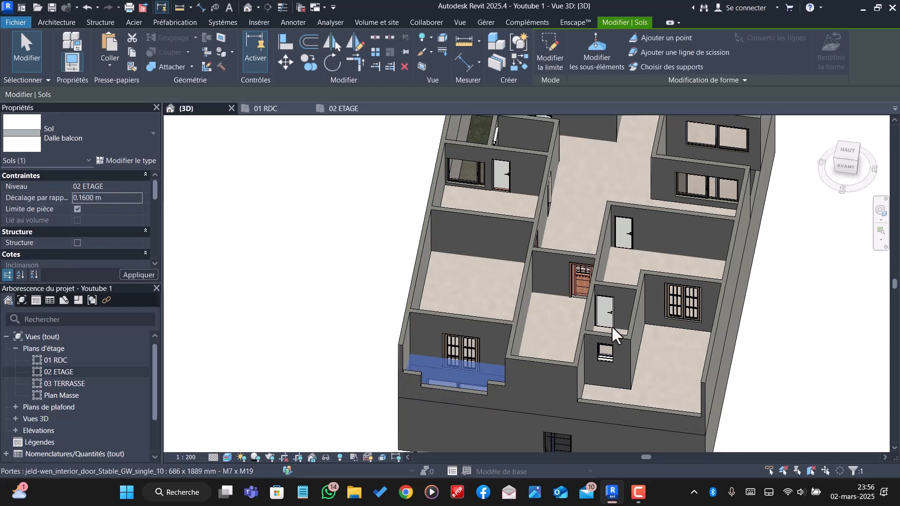
left_click(392, 315)
scroll(467, 414, "down", 2)
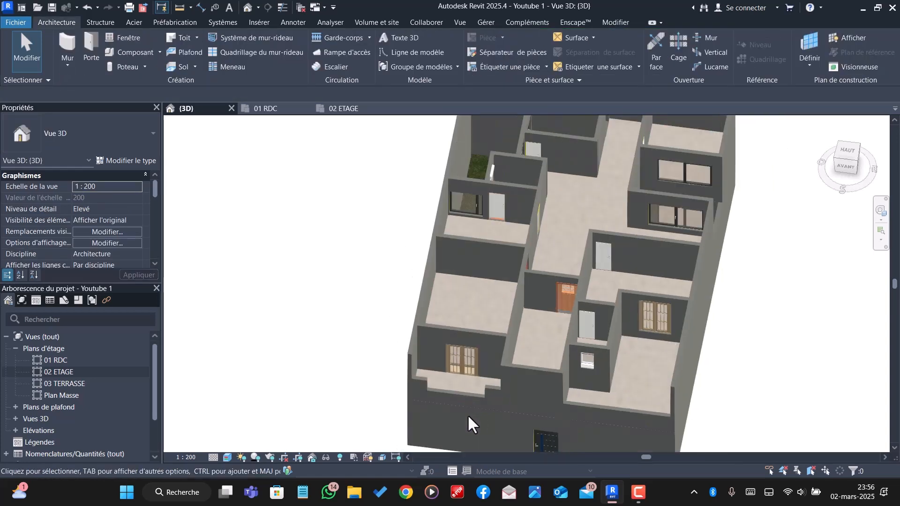
- Select all visible instances of the French double-panel S.20 door and set their sill height to 0.16 m
left_click(464, 363)
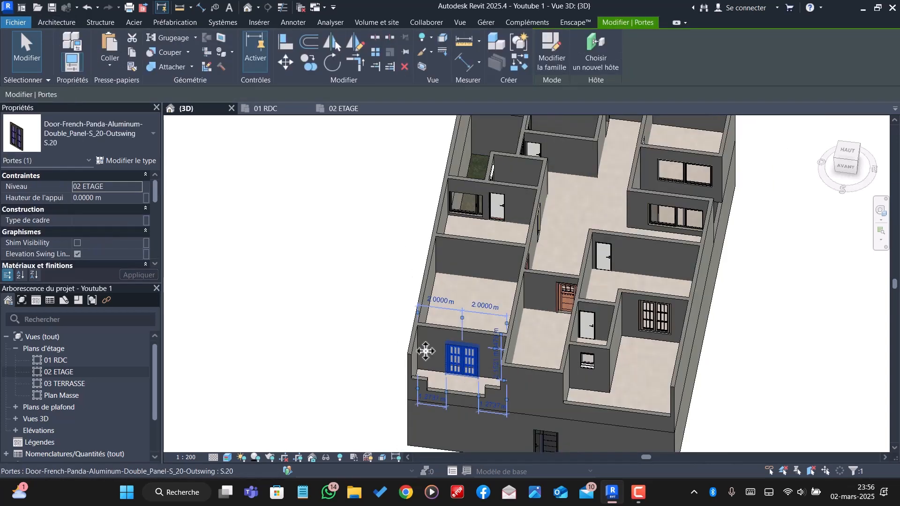
right_click(292, 305)
mouse_move(358, 283)
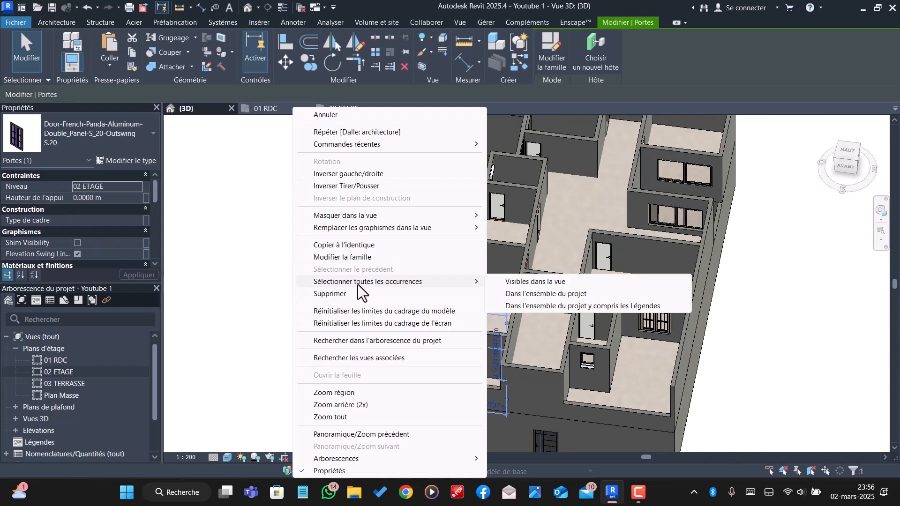
left_click(508, 282)
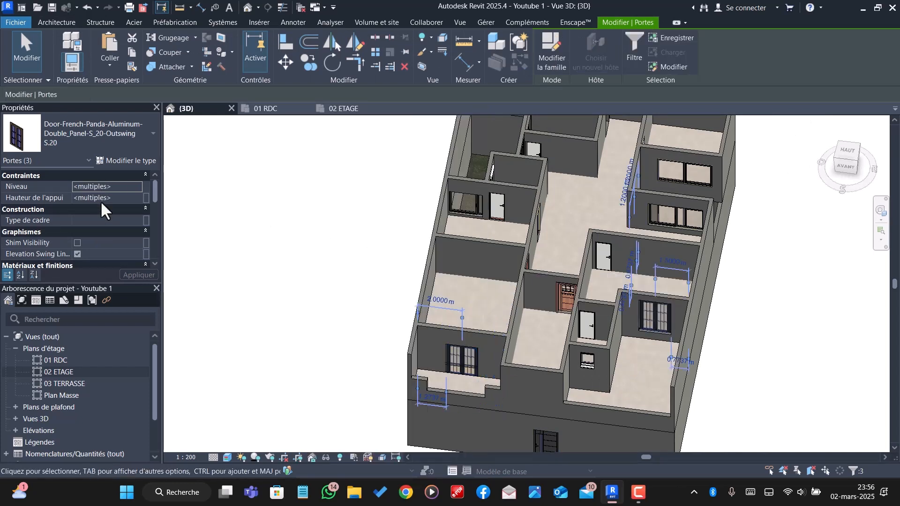
left_click(122, 197)
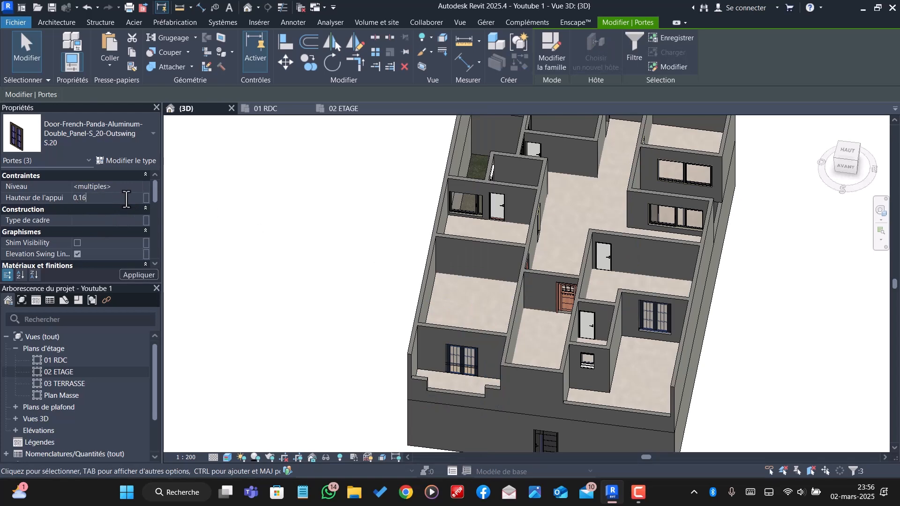
left_click(370, 310)
scroll(470, 404, "up", 3)
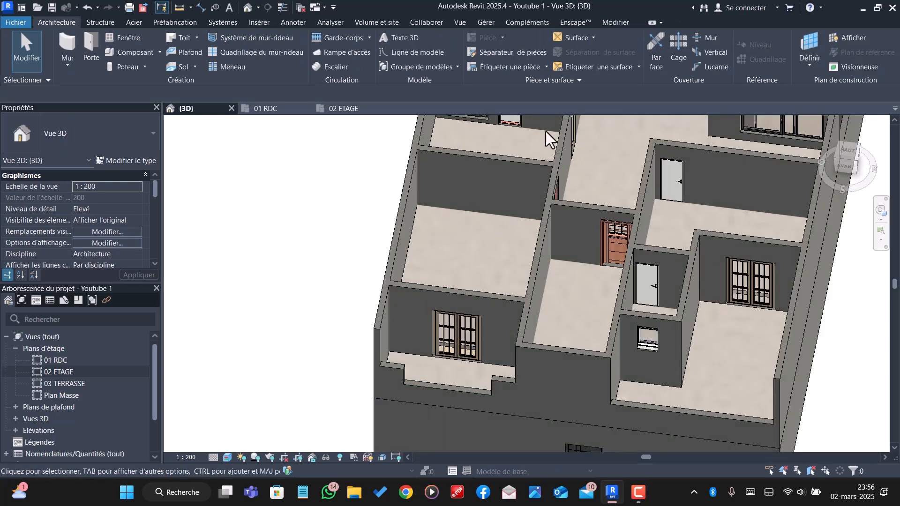
- Set the offset of the upper floor's DALLE 16 slab from level 02 ETAGE to 0.16 m
scroll(497, 328, "down", 6)
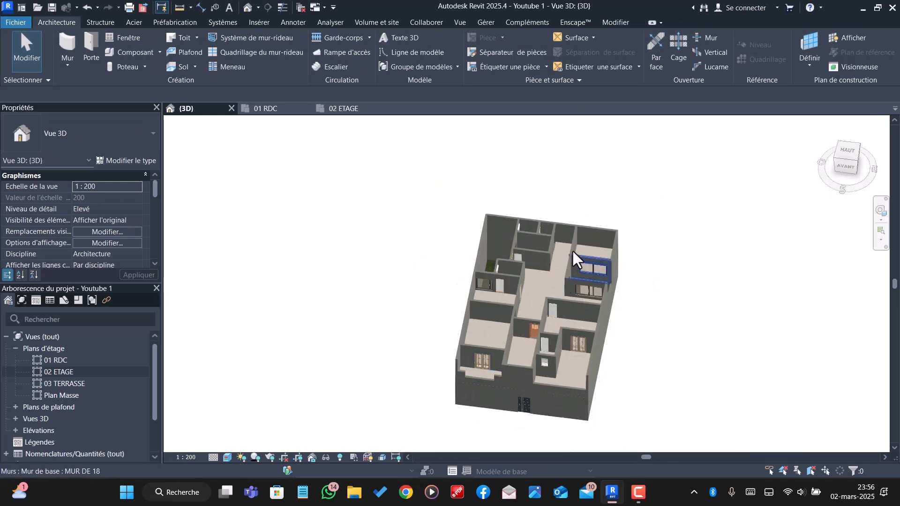
scroll(567, 246, "up", 1)
left_click(566, 254)
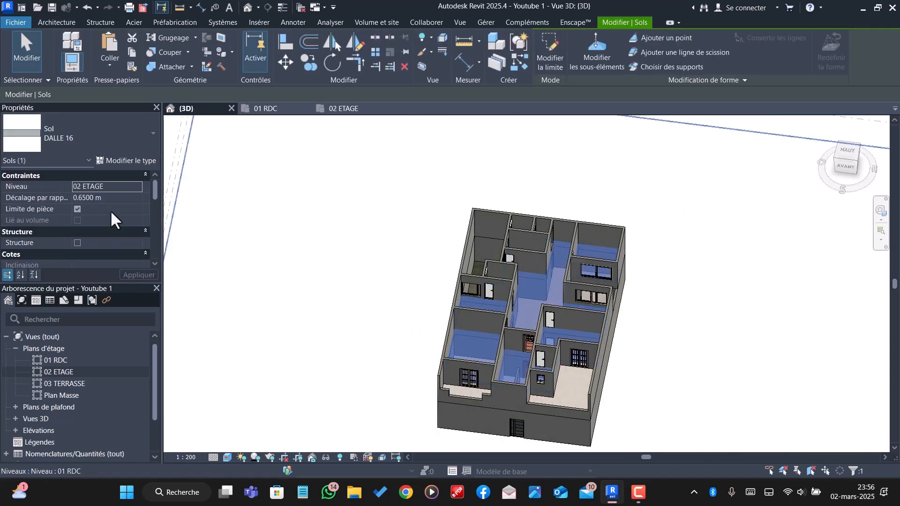
left_click(126, 199)
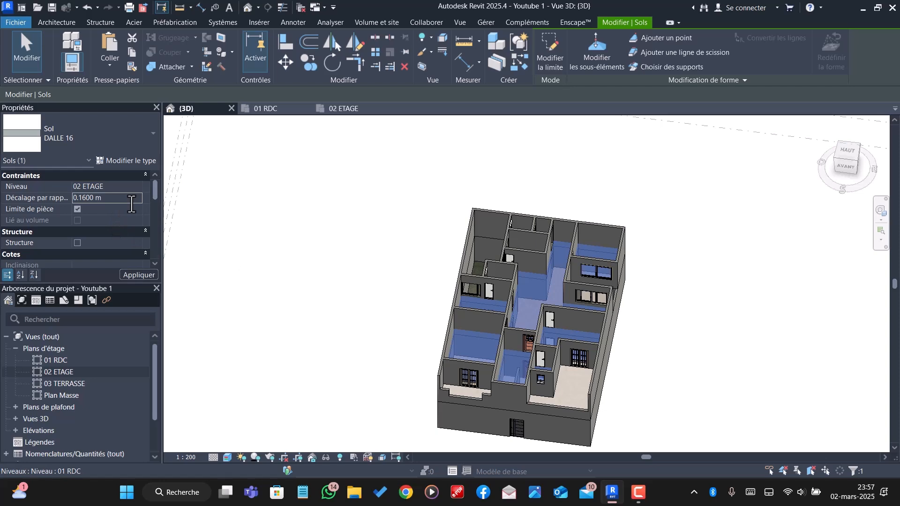
left_click(406, 257)
- Select all visible instances of the 686 x 1889 mm jeld-wen interior door and set their sill height to 0.16 m
scroll(568, 287, "up", 2)
scroll(443, 304, "up", 1)
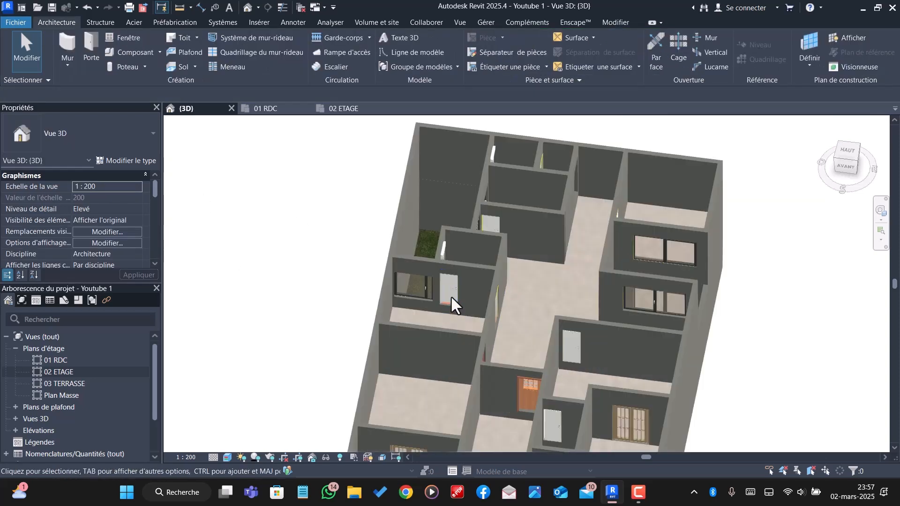
left_click(450, 286)
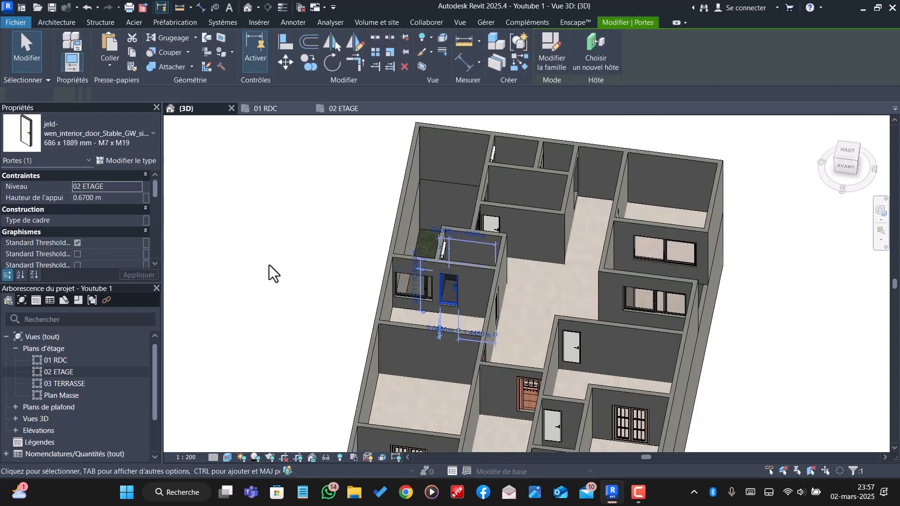
right_click(255, 265)
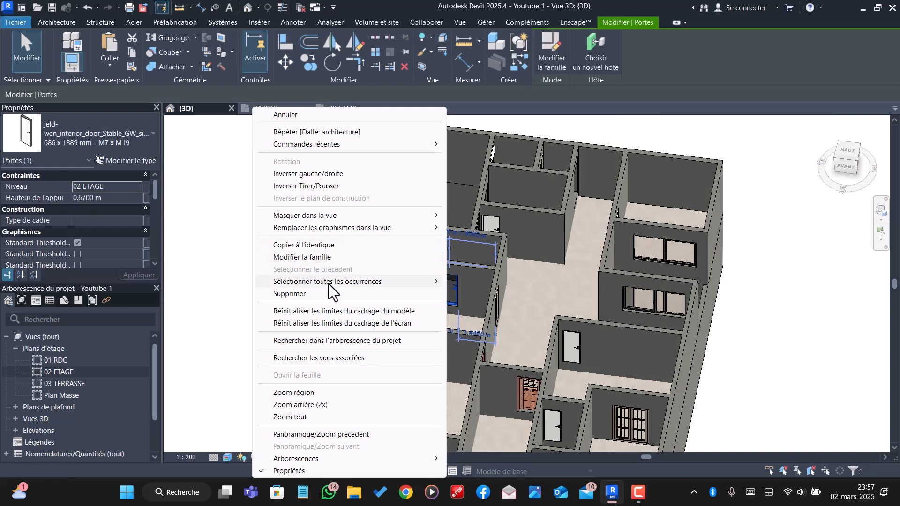
mouse_move(333, 281)
left_click(482, 283)
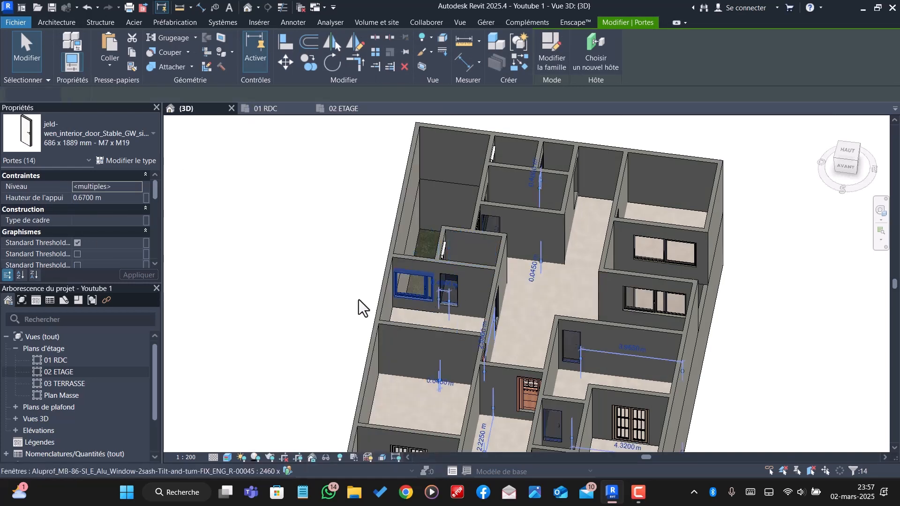
left_click(125, 196)
type("0.16")
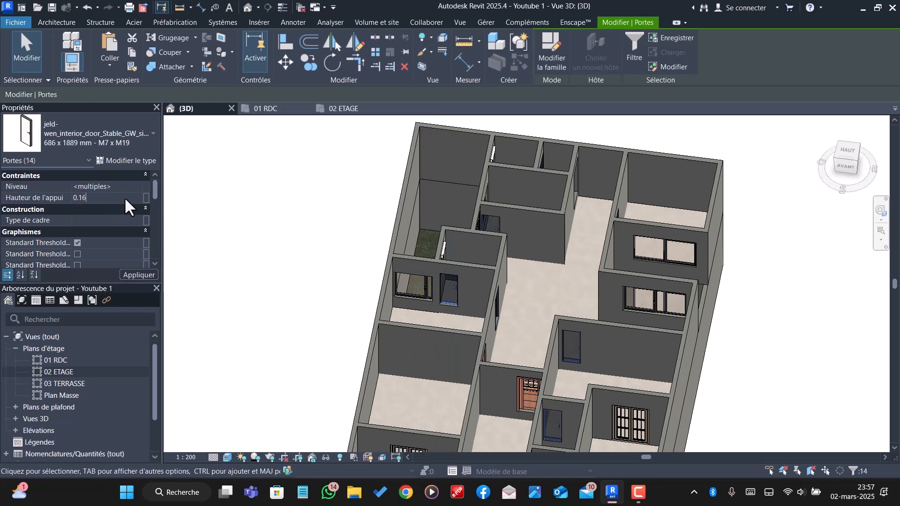
key("Return")
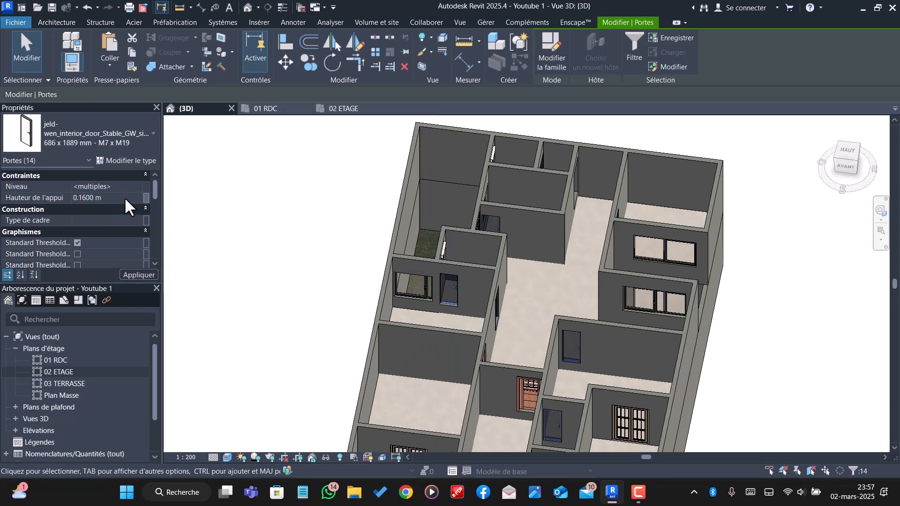
- Set the sill height of the selected jeld-wen interior doors to 0.17 m and clear the selection
scroll(428, 305, "up", 6)
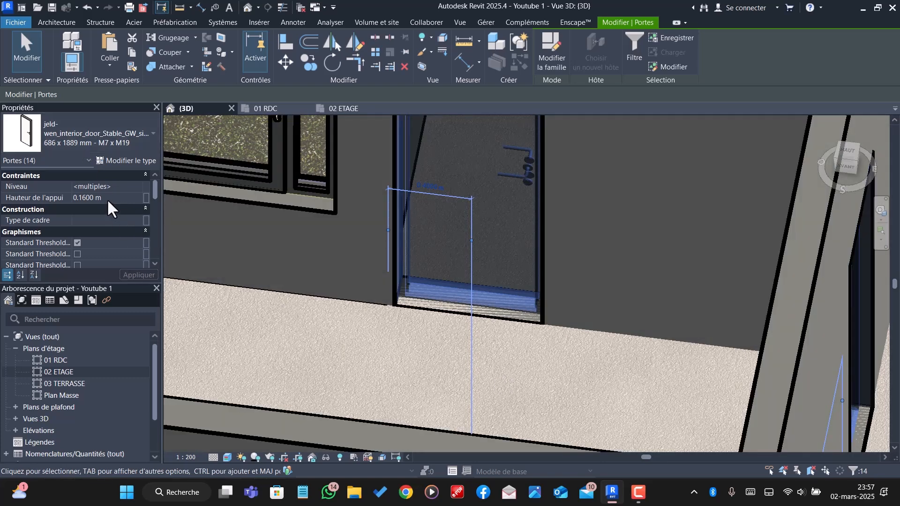
left_click(107, 198)
type("0.17")
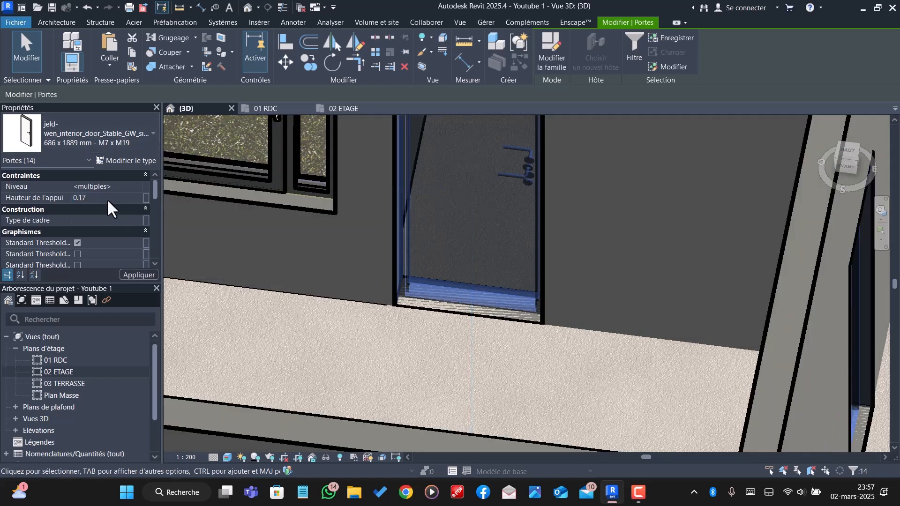
key("Return")
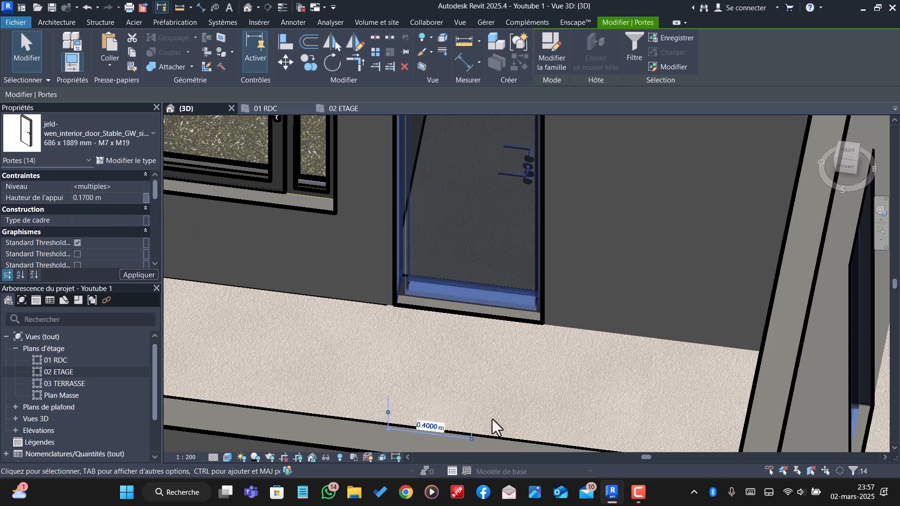
scroll(490, 416, "down", 2)
key("Escape")
scroll(462, 389, "down", 2)
scroll(418, 390, "down", 3)
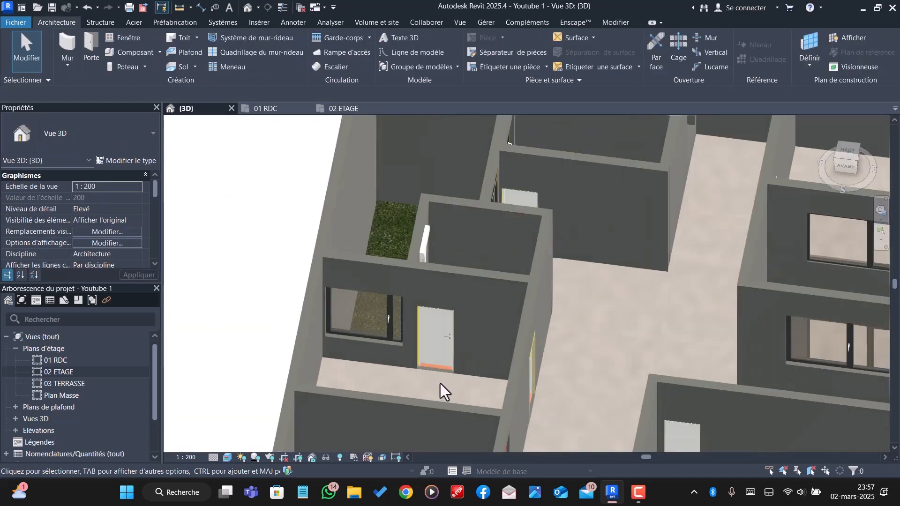
- Select all visible instances of the 2100x1100 Double_Door_with_Angle door and set their sill height to 0.17 m
scroll(527, 399, "up", 4)
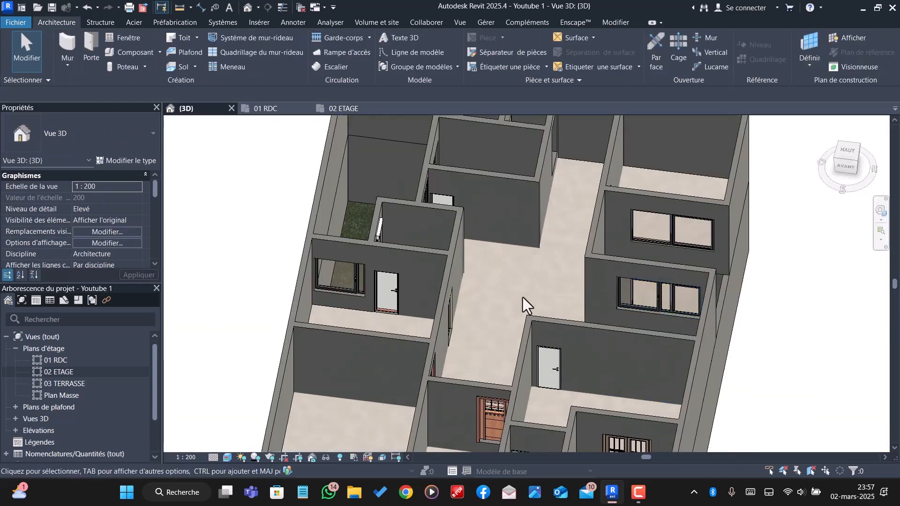
middle_click_drag(453, 365, 389, 297, "shift")
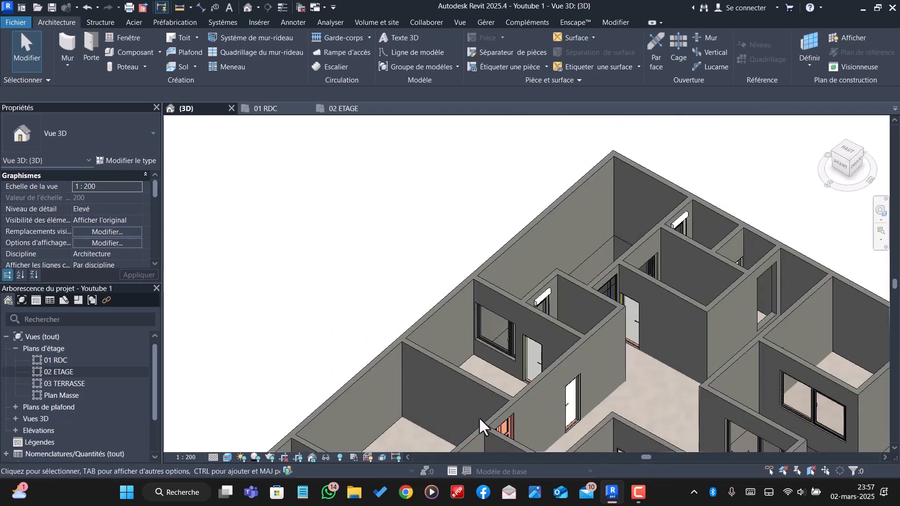
left_click(502, 426)
scroll(597, 254, "down", 2)
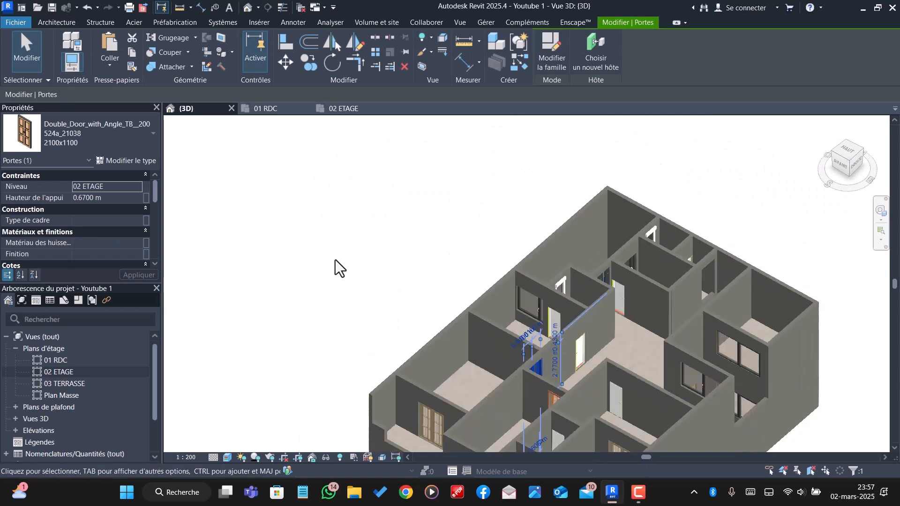
right_click(336, 259)
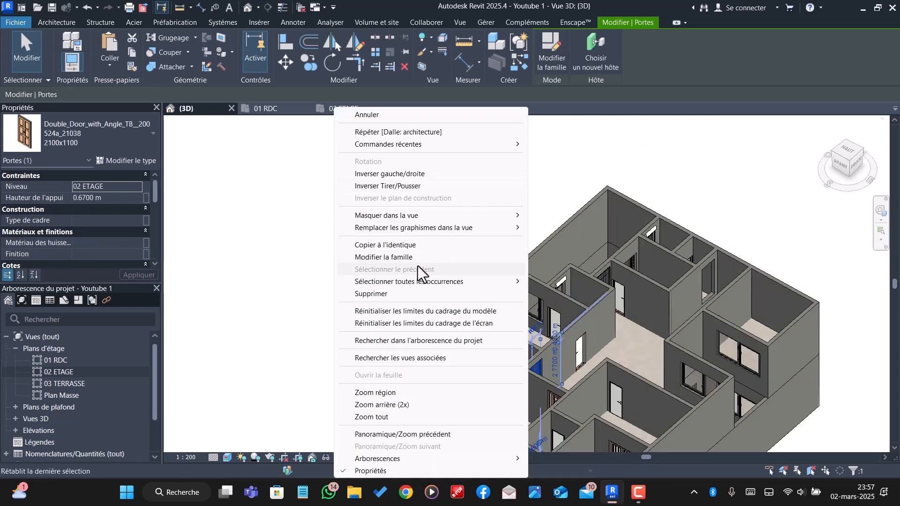
mouse_move(417, 282)
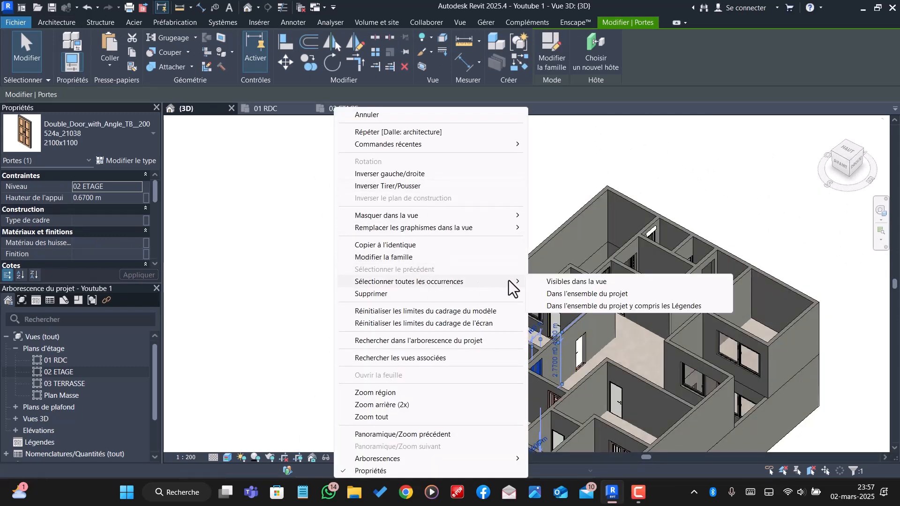
left_click(567, 282)
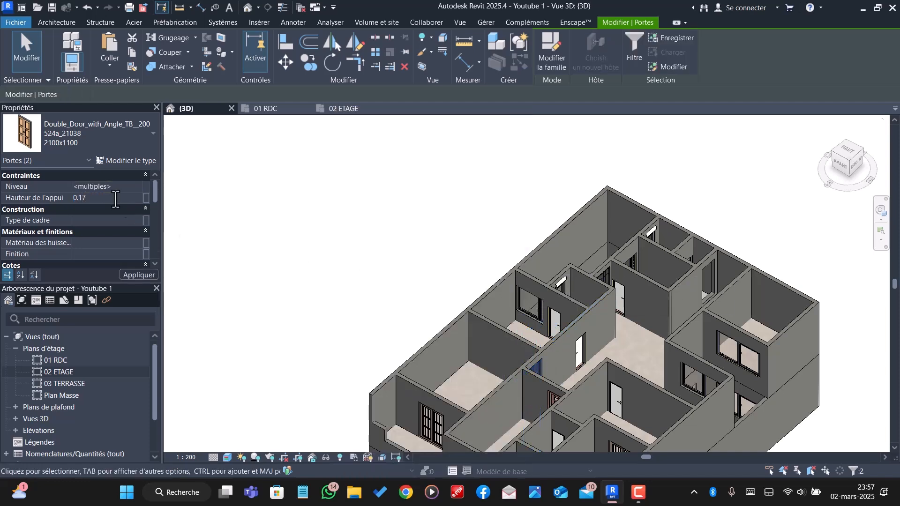
left_click(431, 291)
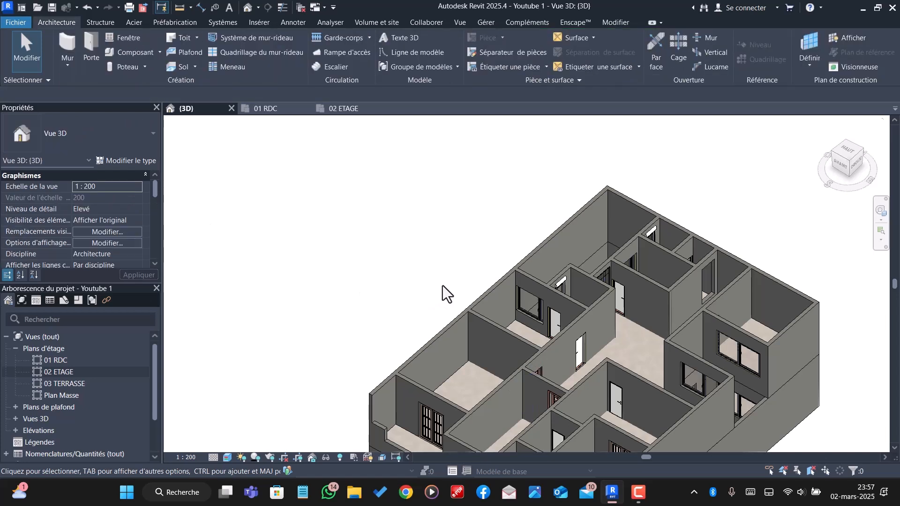
- Delete the 900 x 2100 mm Aluprof single-panel door on level 02 ETAGE
scroll(489, 257, "down", 2)
scroll(539, 342, "up", 1)
middle_click_drag(536, 355, 477, 381, "shift")
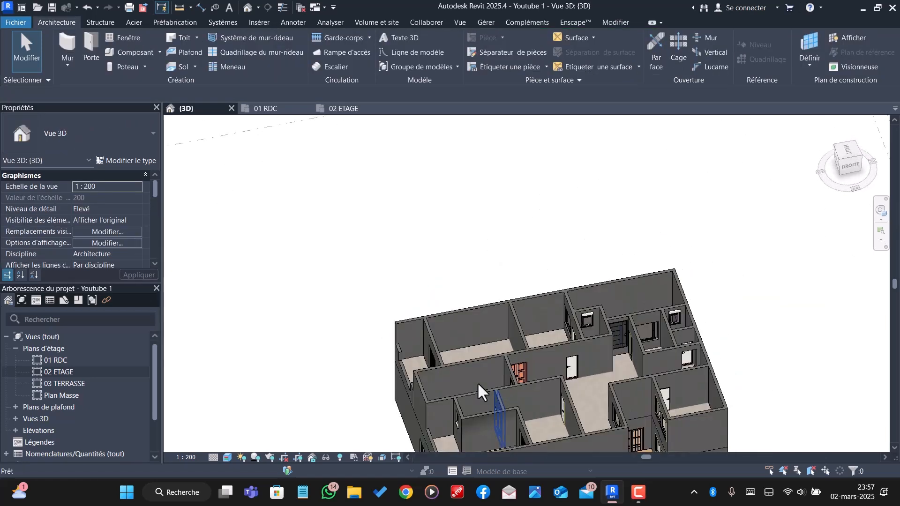
left_click(619, 330)
right_click(375, 241)
mouse_move(432, 228)
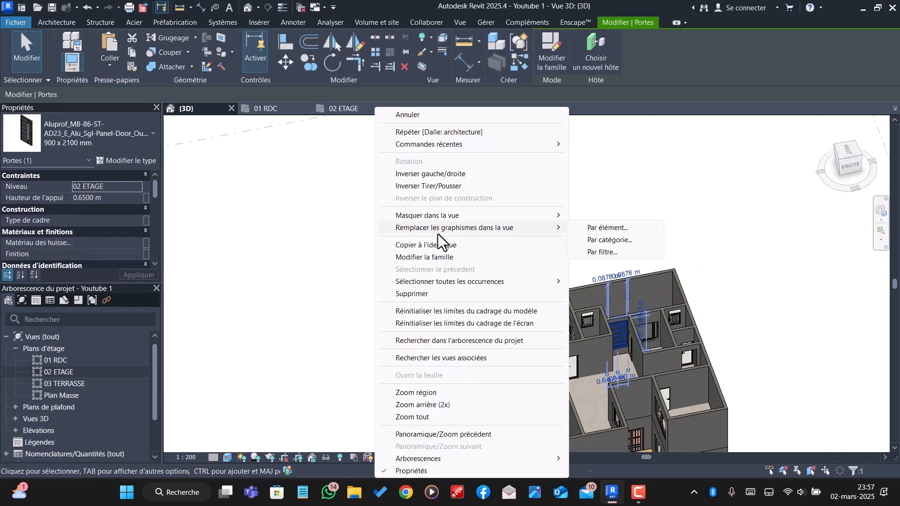
key("Escape")
scroll(647, 257, "down", 4)
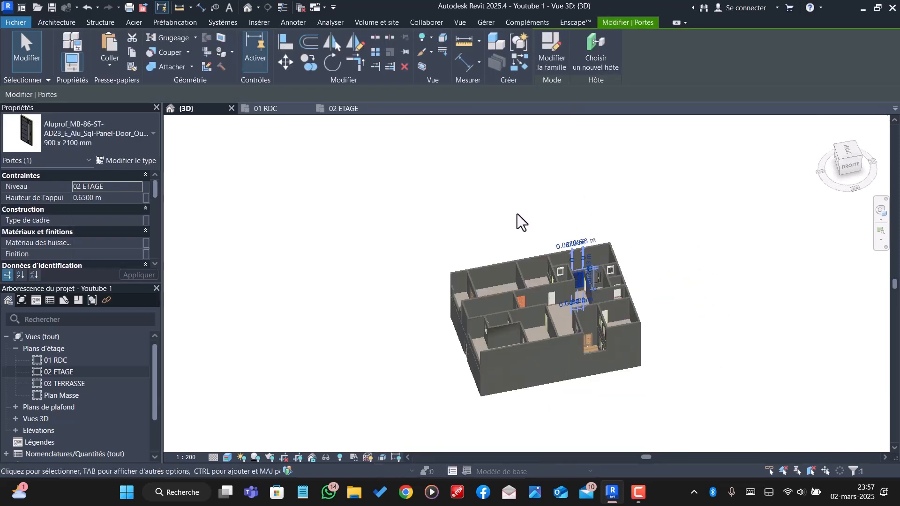
middle_click_drag(516, 214, 601, 319, "shift")
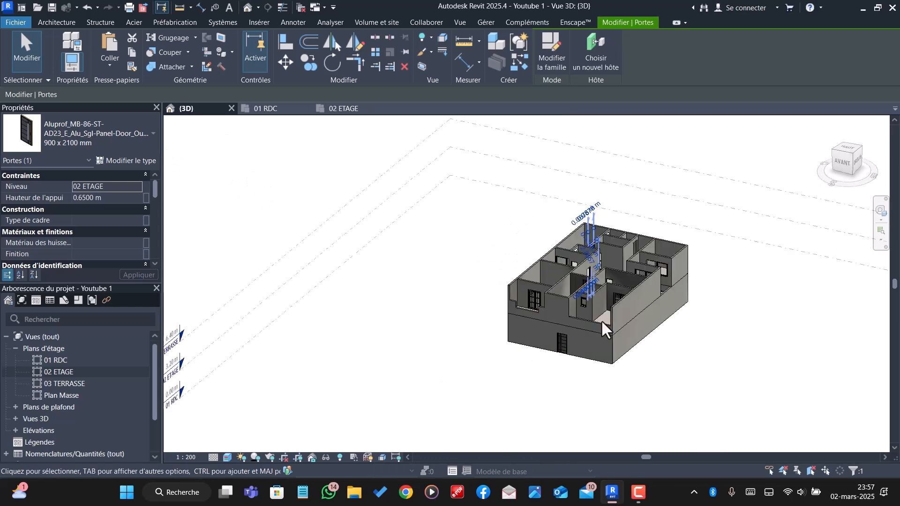
scroll(569, 362, "up", 5)
scroll(569, 335, "down", 6)
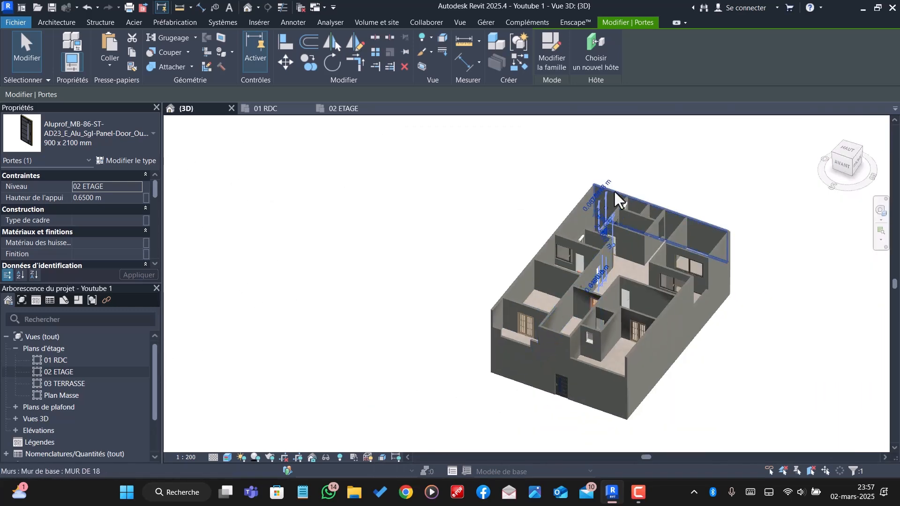
scroll(626, 289, "up", 5)
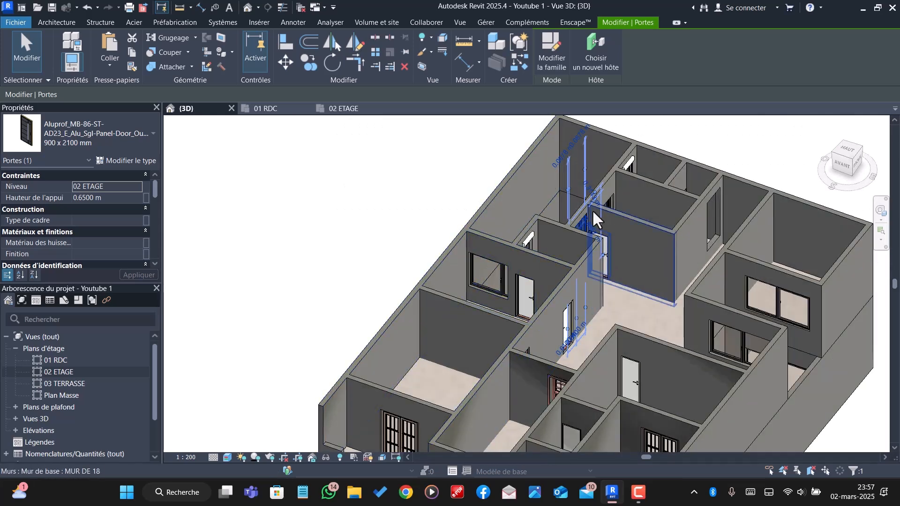
scroll(608, 269, "down", 1)
middle_click_drag(608, 270, 541, 238, "shift")
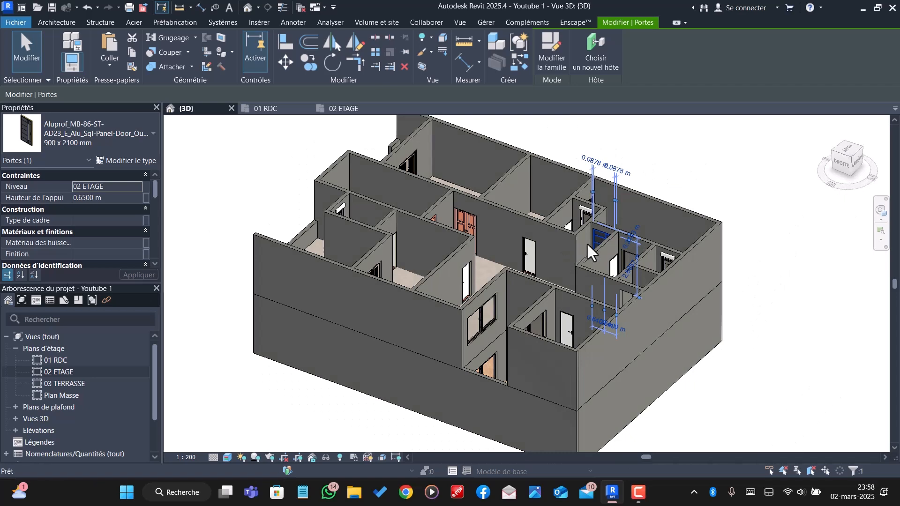
key("Delete")
- Set the sill height of the Craftsman-style 34" x 80" door on level 02 ETAGE to 0.17 m
scroll(584, 241, "down", 2)
middle_click_drag(599, 283, 704, 288, "shift")
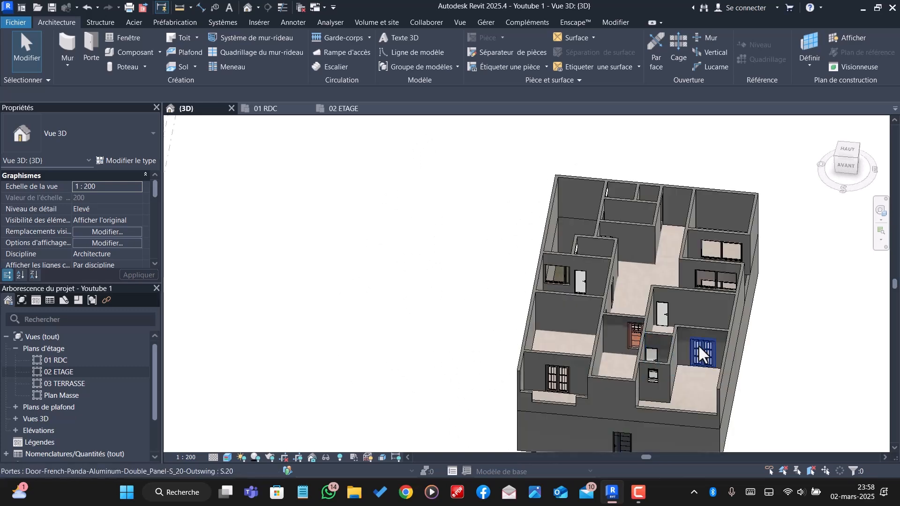
scroll(650, 348, "up", 4)
left_click(626, 332)
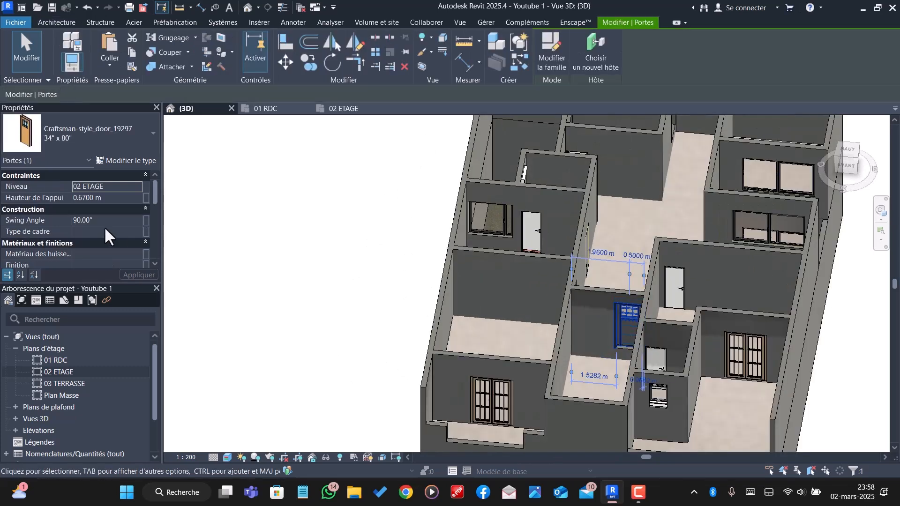
left_click(131, 201)
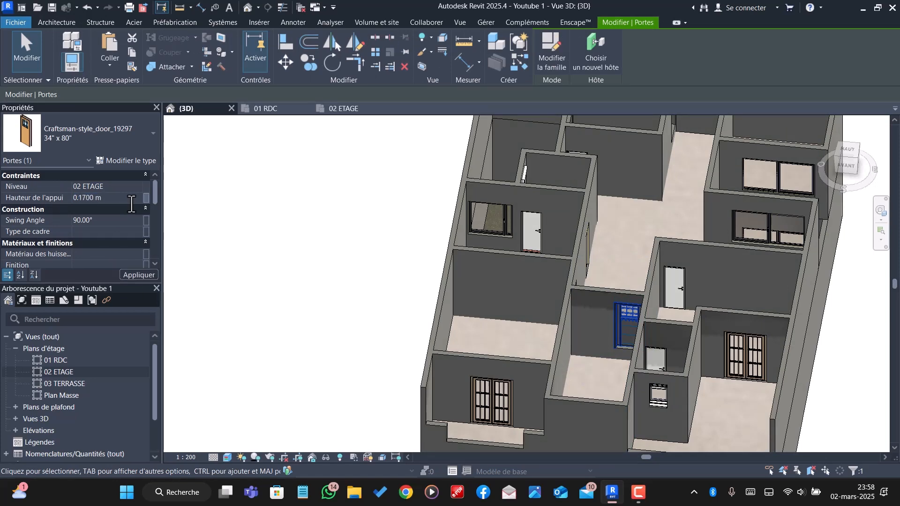
left_click(606, 331)
scroll(407, 294, "down", 3)
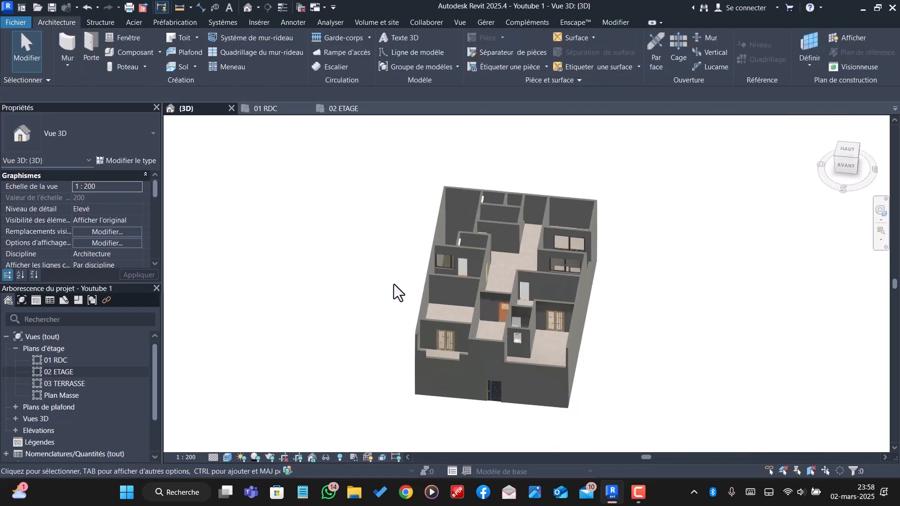
- Start a Type Bateau railing in the 02 ETAGE plan and sketch a 2.60 m path along the outer edge of the balcony opening
scroll(462, 350, "up", 5)
middle_click_drag(446, 347, 480, 415, "shift")
left_click(343, 110)
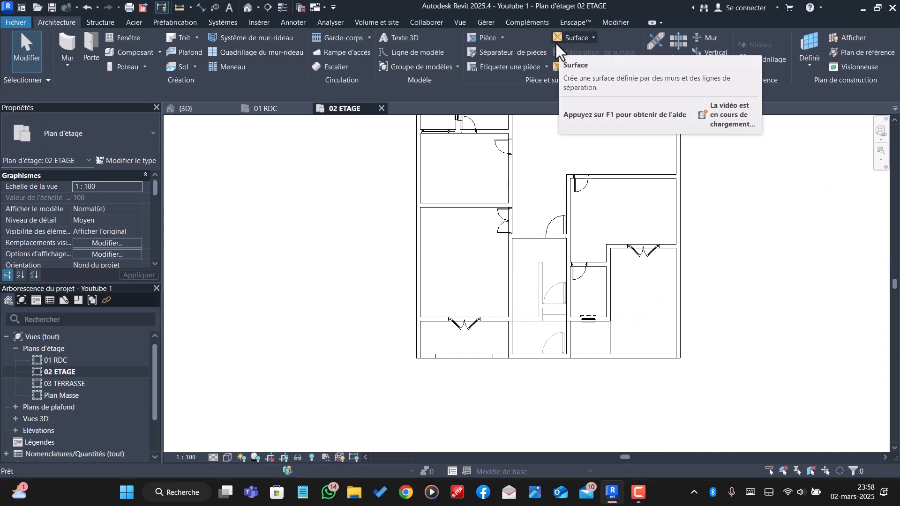
left_click(341, 38)
scroll(488, 321, "up", 5)
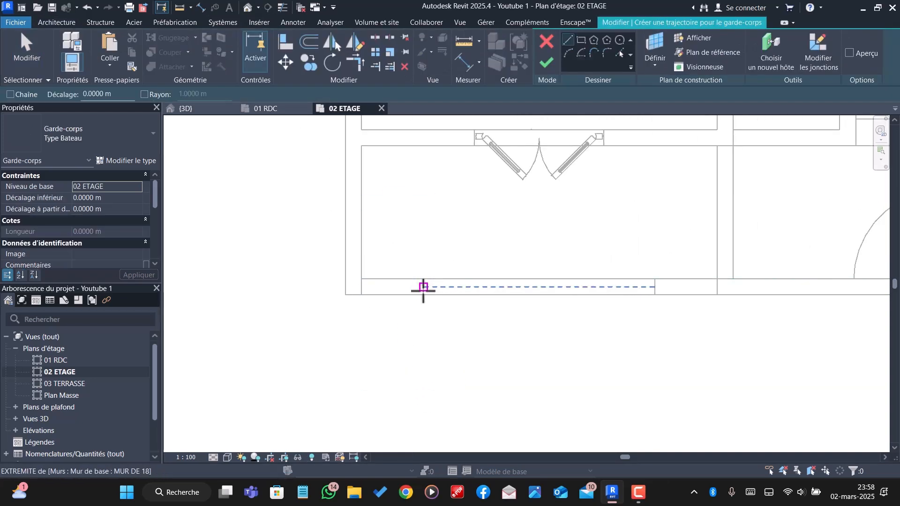
left_click(423, 296)
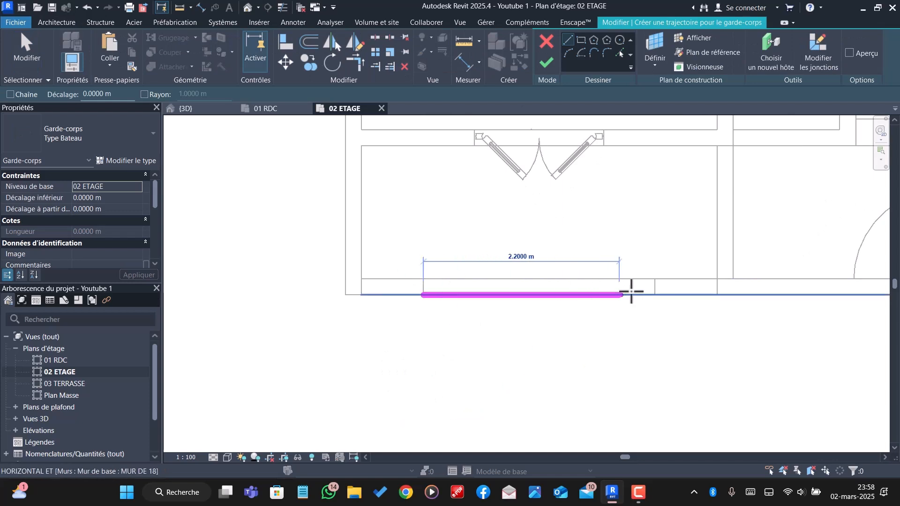
left_click(654, 296)
scroll(318, 307, "down", 3)
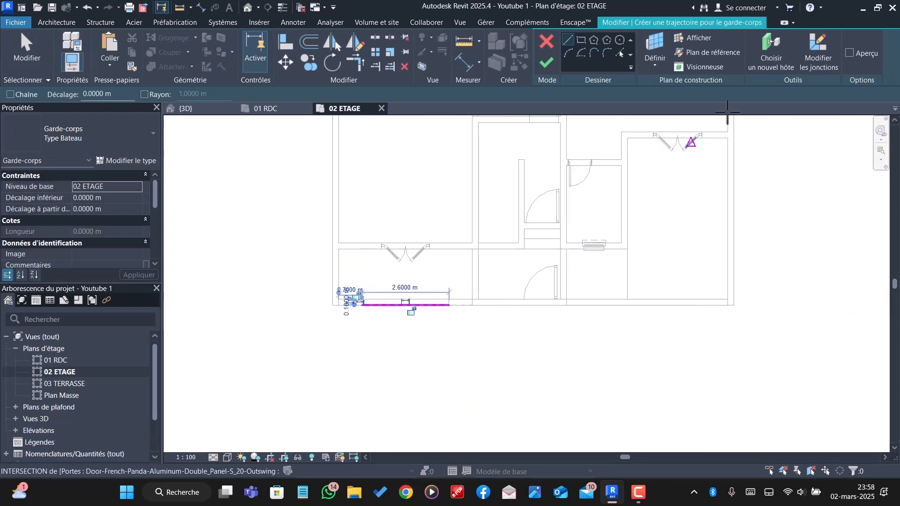
- Finish the balcony railing and add a second Type Bateau railing with a 4.82 m path along the inner face of the terrace's front wall
left_click(547, 63)
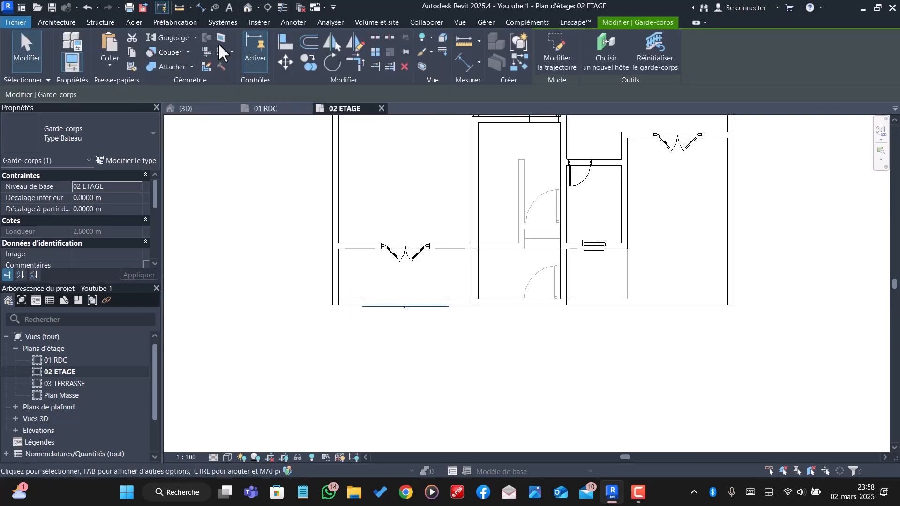
left_click(56, 22)
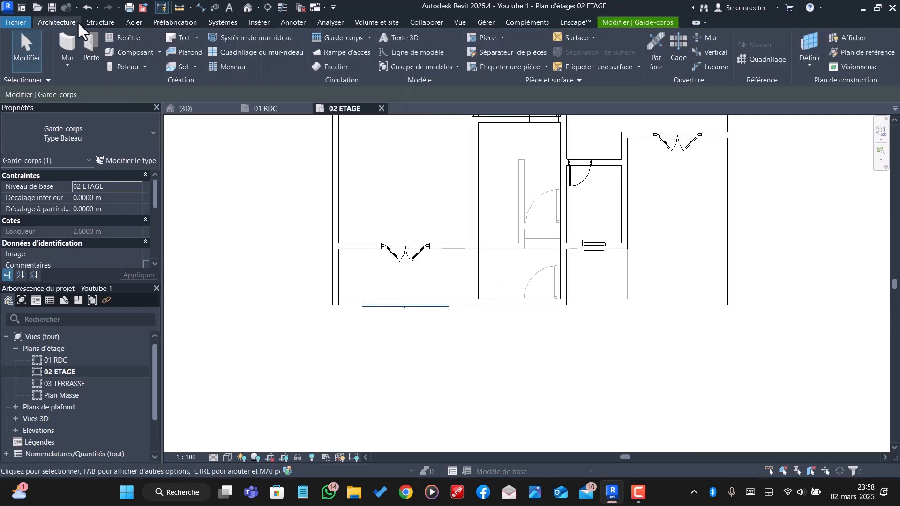
left_click(344, 40)
scroll(578, 297, "up", 3)
scroll(538, 313, "up", 2)
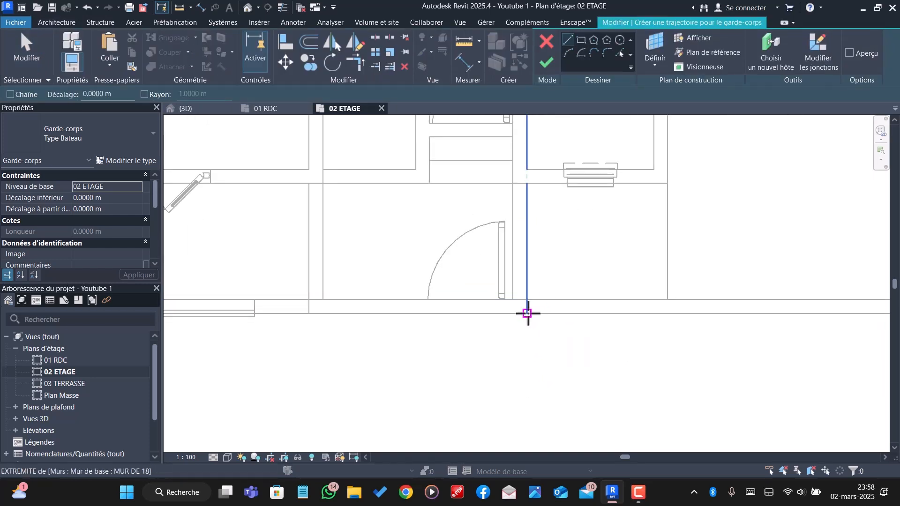
left_click(527, 299)
scroll(511, 304, "down", 3)
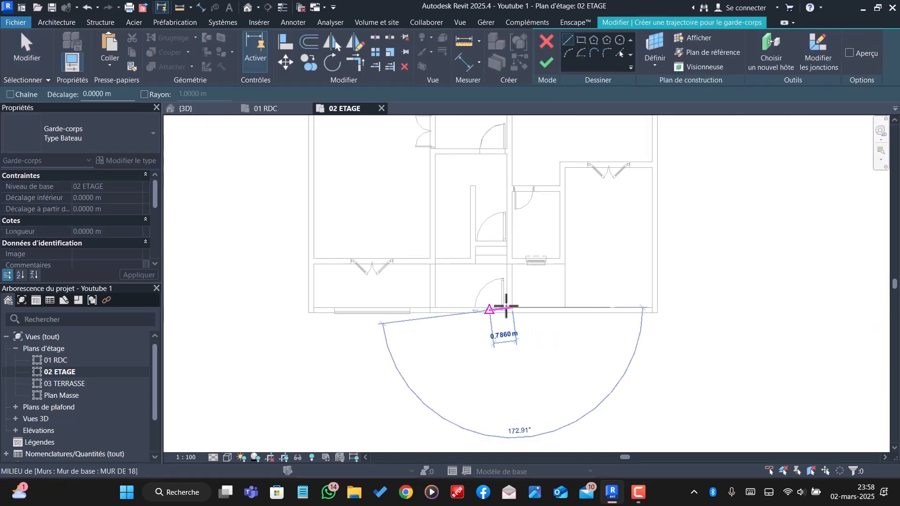
scroll(656, 314, "up", 2)
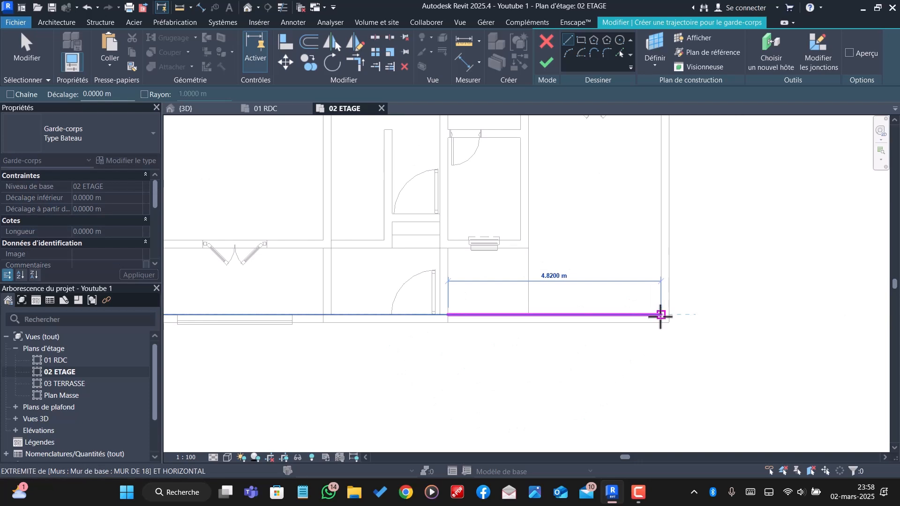
left_click(661, 315)
left_click(541, 62)
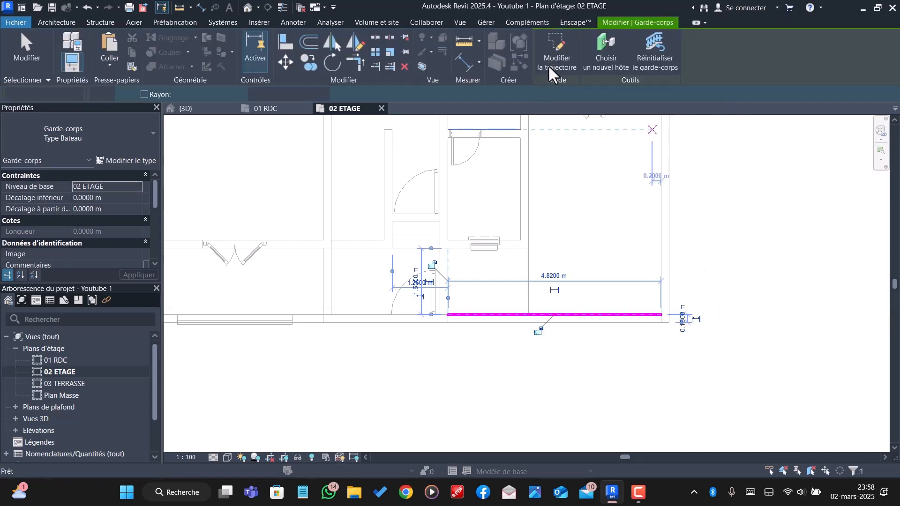
- Examine the new balcony and terrace railings in the 3D view
left_click(186, 108)
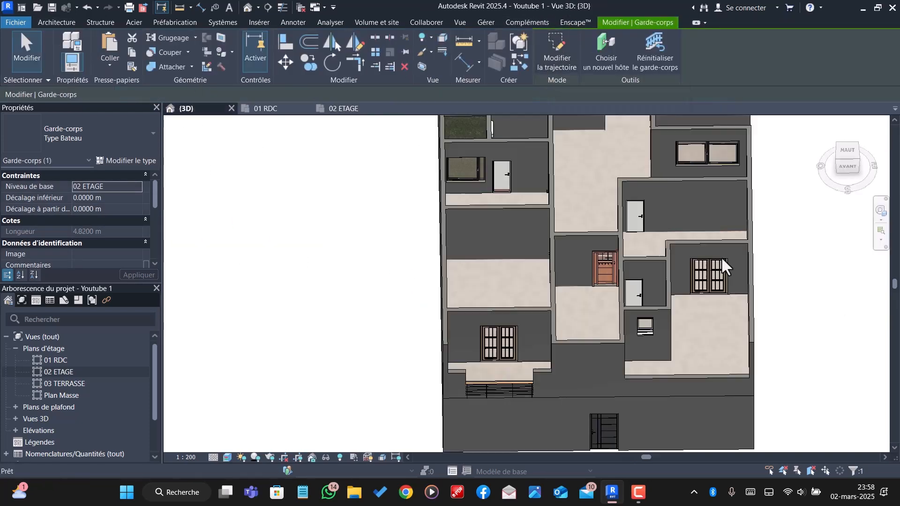
scroll(497, 365, "up", 3)
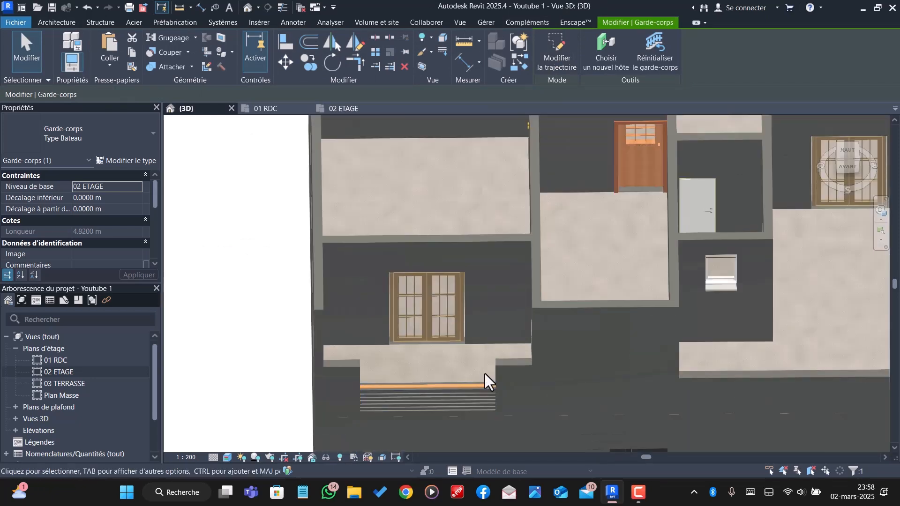
scroll(485, 372, "down", 5)
middle_click_drag(606, 382, 609, 361, "shift")
scroll(640, 370, "up", 3)
middle_click_drag(647, 395, 550, 391, "shift")
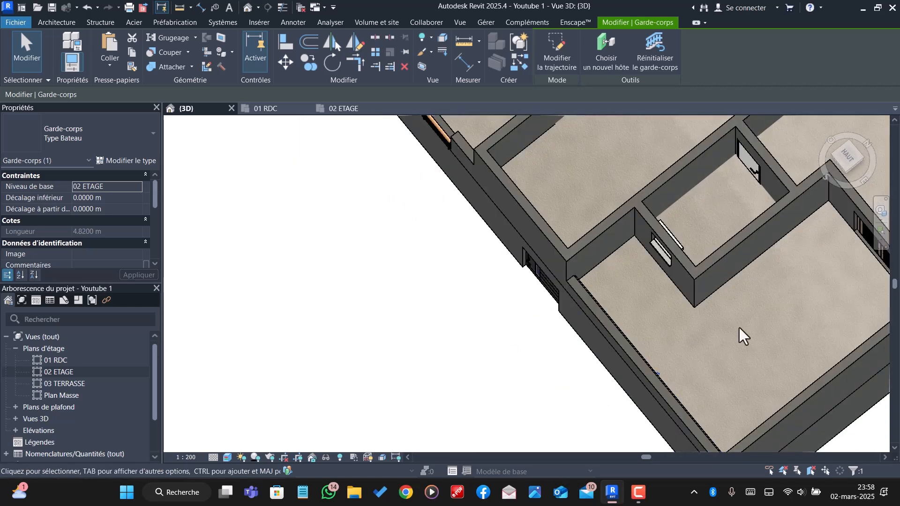
scroll(424, 269, "down", 2)
scroll(603, 345, "up", 2)
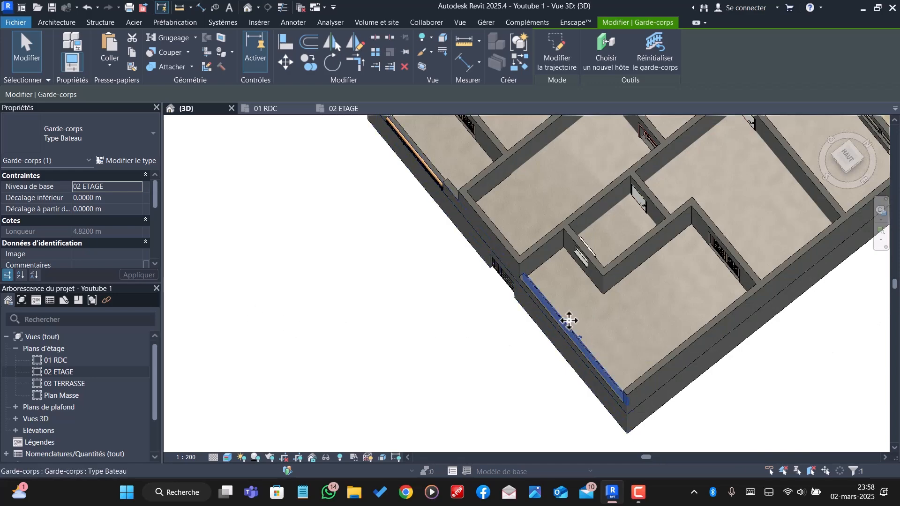
key("Escape")
- Set the top rail height of the Type Bateau railing type to 1.5 m, starting from the terrace railing
scroll(581, 343, "up", 8)
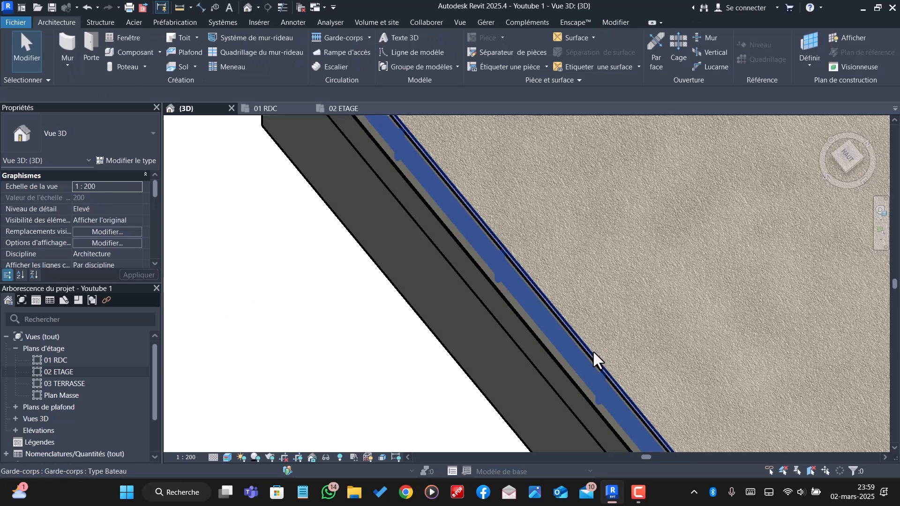
left_click(593, 351)
scroll(106, 210, "down", 1)
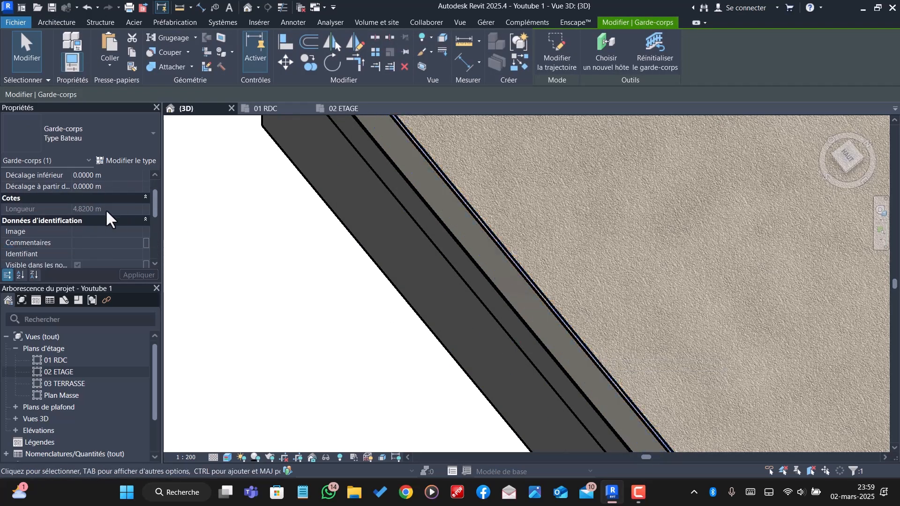
left_click(132, 156)
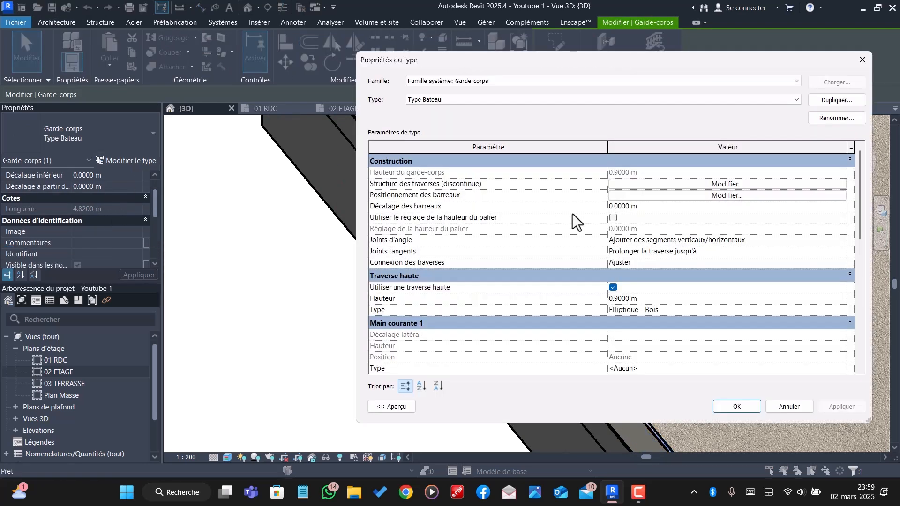
left_click(664, 299)
type("1.5")
key("Return")
key("Return")
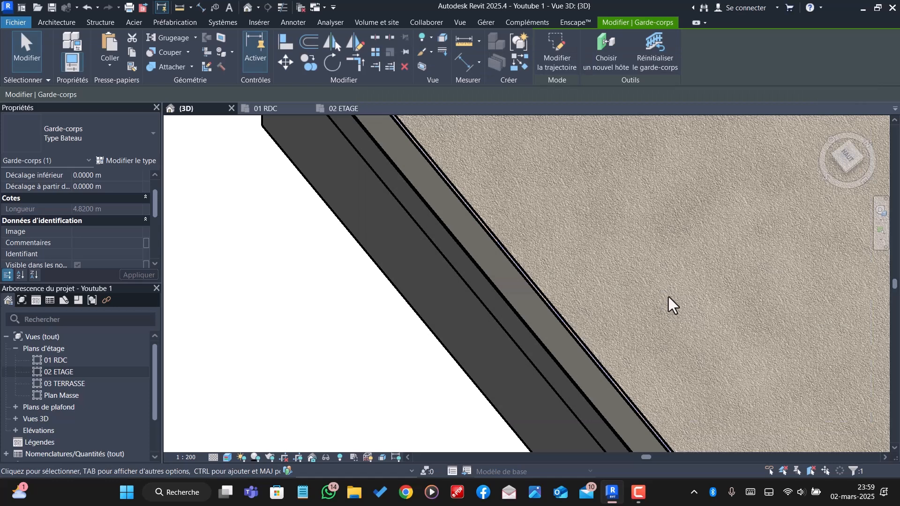
scroll(675, 283, "down", 3)
left_click(662, 283)
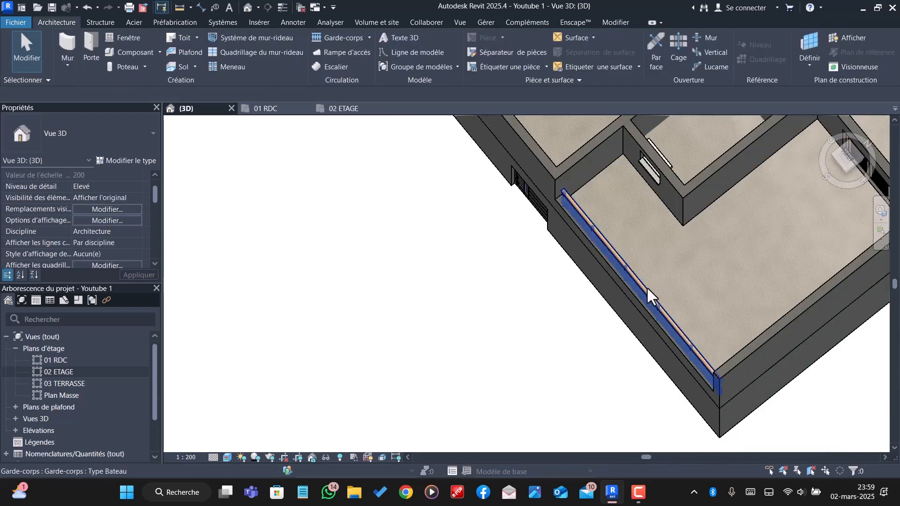
- Set the unconnected height of the MUR DE 18 parapet wall in front of the terrace railing to 0.4 m
scroll(645, 287, "down", 1)
middle_click_drag(631, 315, 688, 283, "shift")
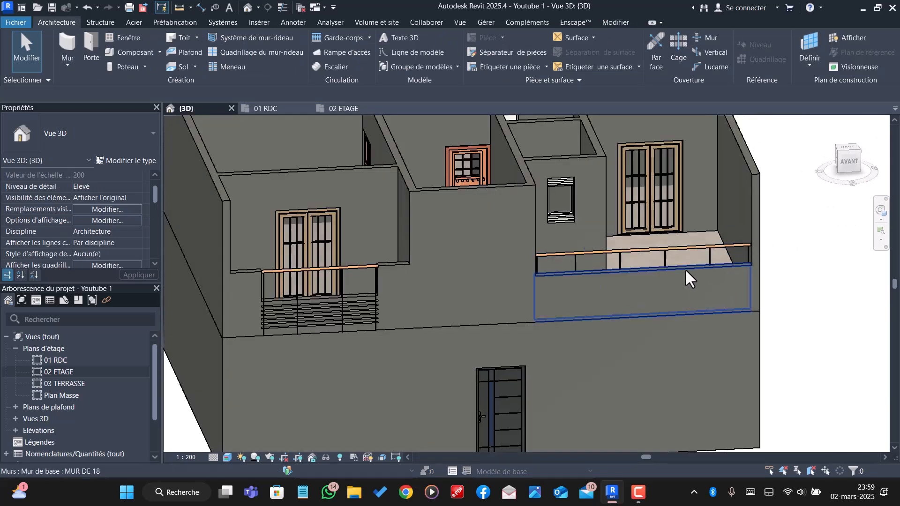
left_click(684, 268)
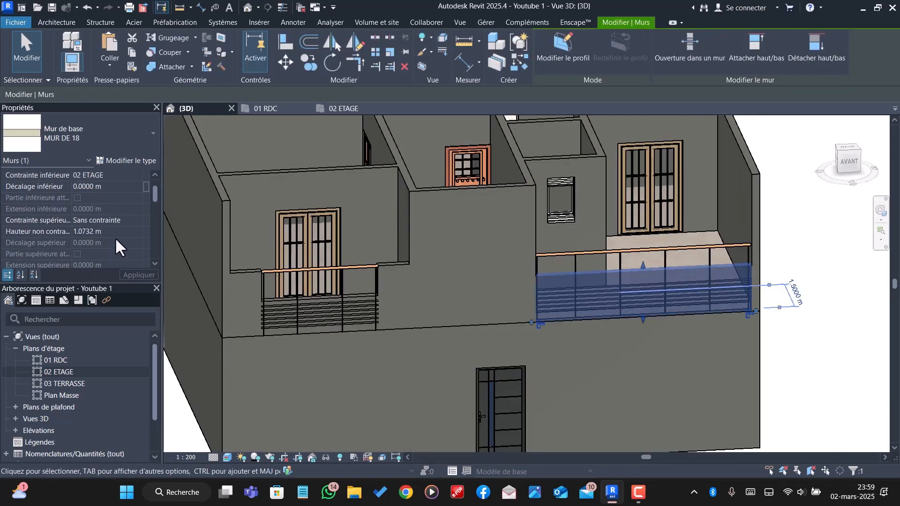
scroll(119, 235, "up", 2)
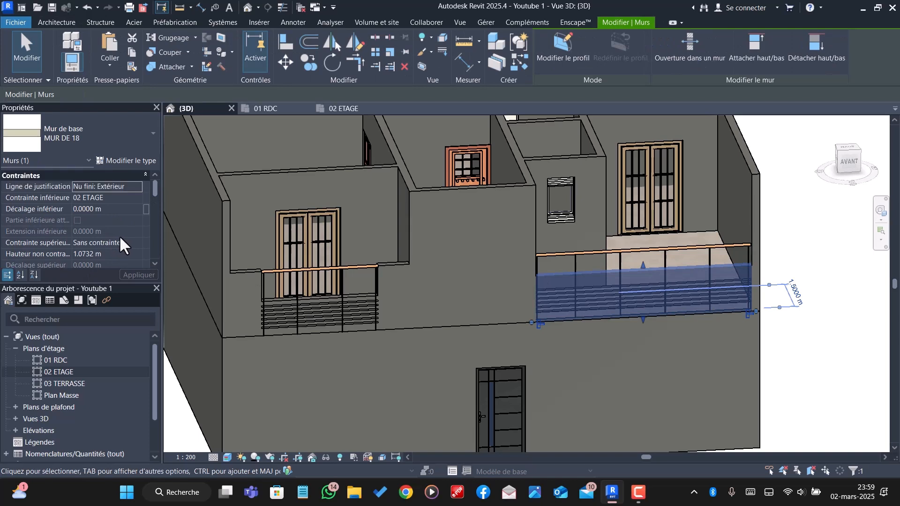
left_click(113, 253)
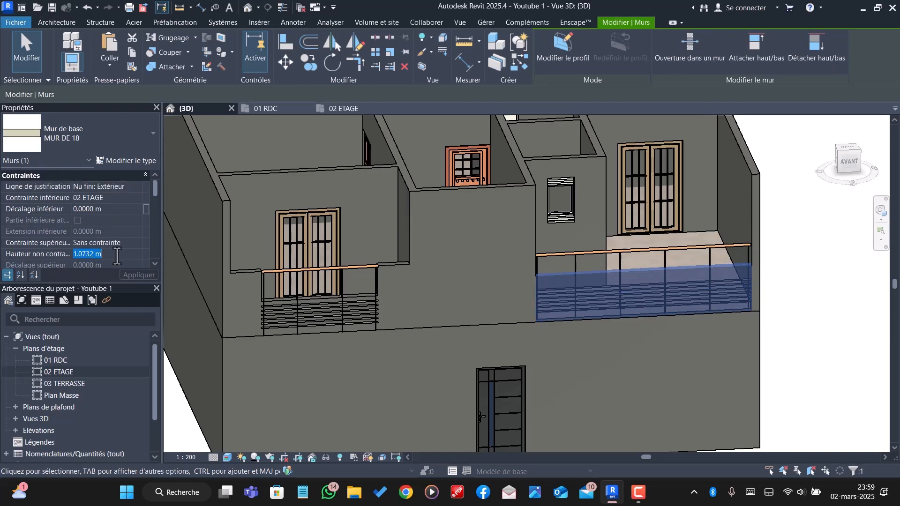
type("0.4")
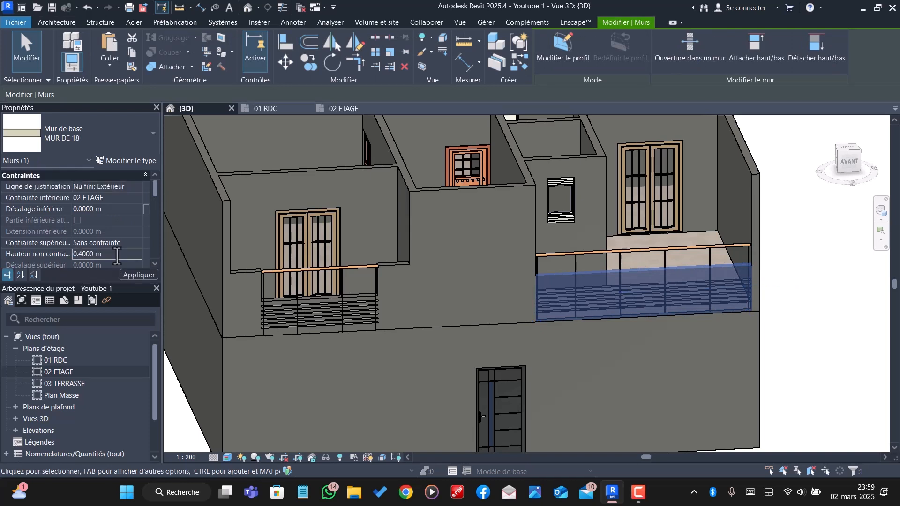
key("Return")
left_click(793, 288)
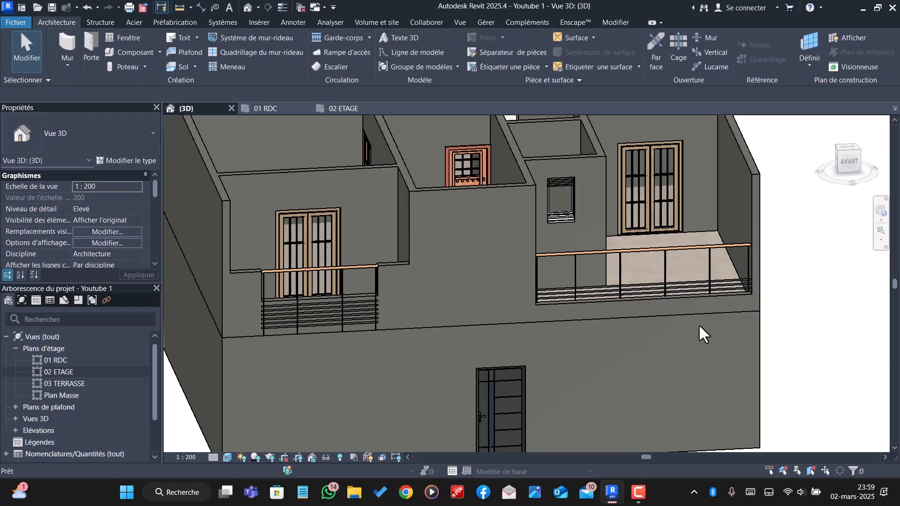
scroll(598, 306, "down", 3)
middle_click_drag(605, 333, 586, 339, "shift")
scroll(506, 366, "down", 3)
left_click(815, 492)
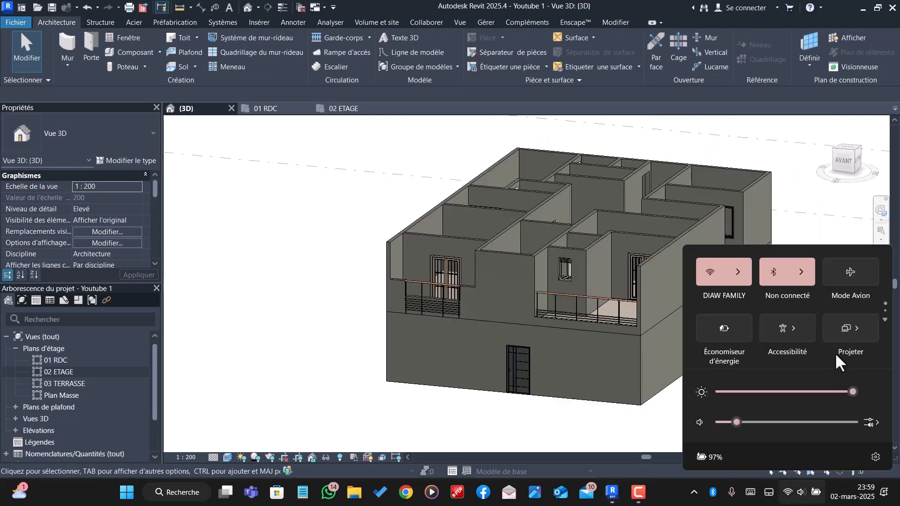
left_click(283, 291)
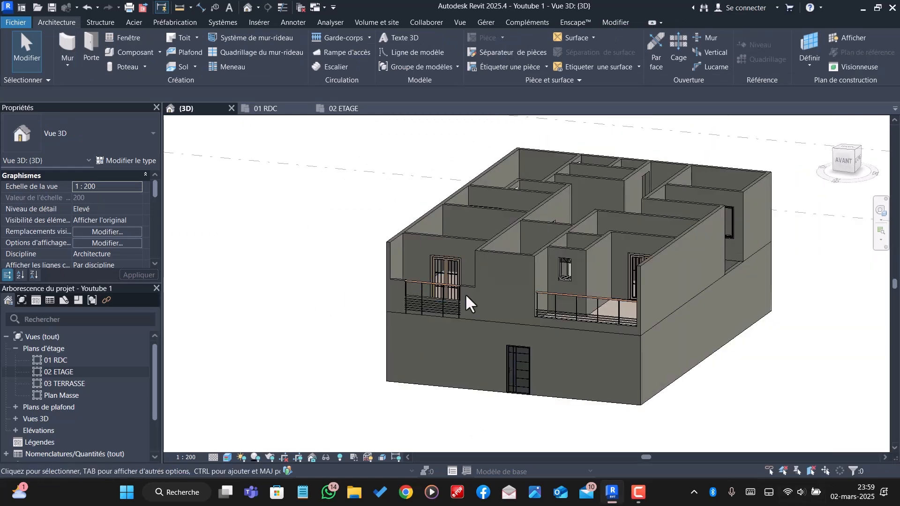
- Examine the upper floor's railings, rooms, doors and windows in 3D from the front, sides and above
scroll(445, 284, "up", 5)
middle_click_drag(403, 344, 472, 404, "shift")
scroll(440, 426, "down", 3)
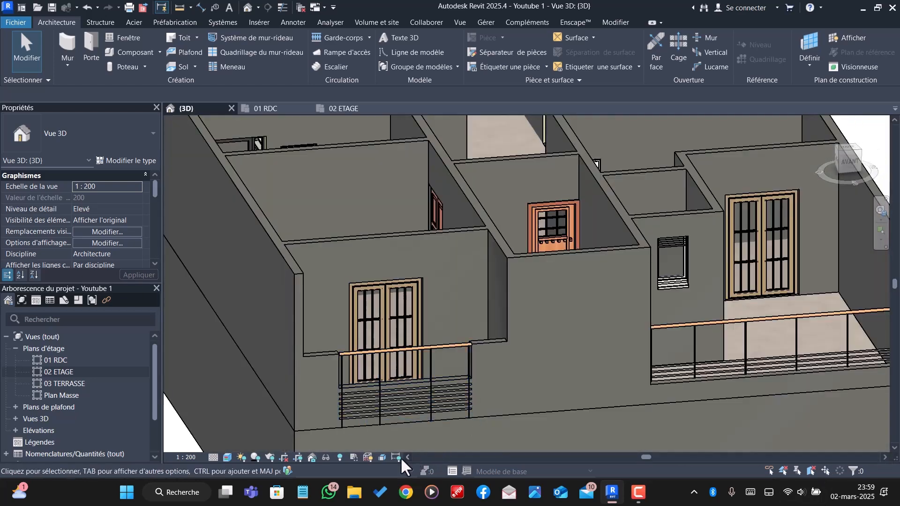
scroll(356, 386, "down", 3)
middle_click_drag(351, 381, 485, 466, "shift")
scroll(501, 153, "up", 2)
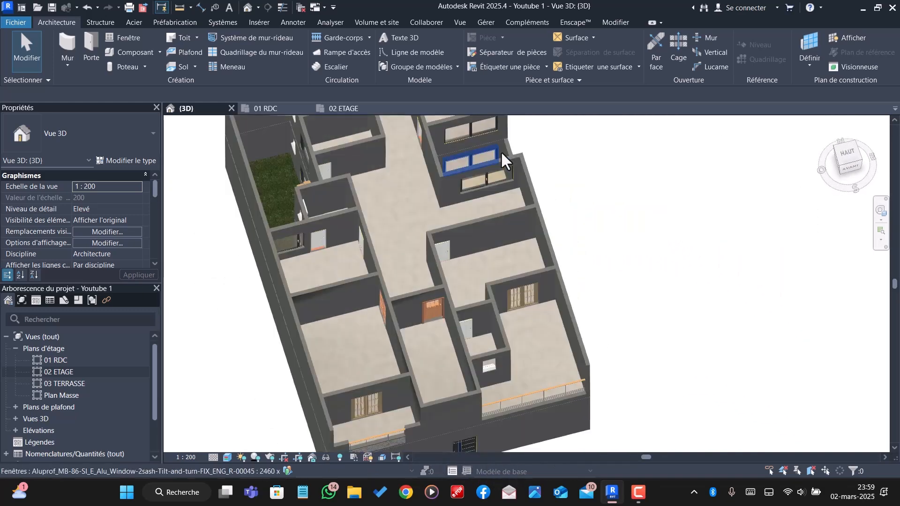
scroll(282, 173, "down", 6)
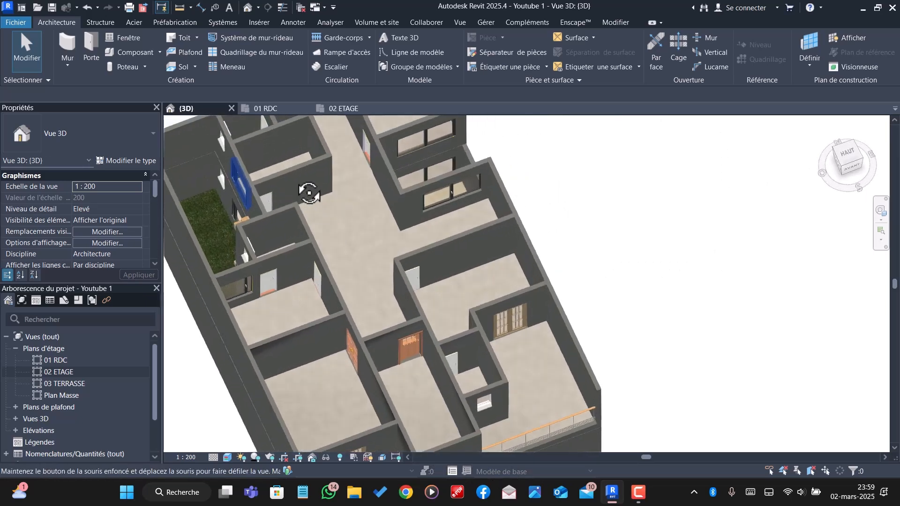
middle_click_drag(576, 235, 377, 352, "shift")
scroll(356, 356, "up", 5)
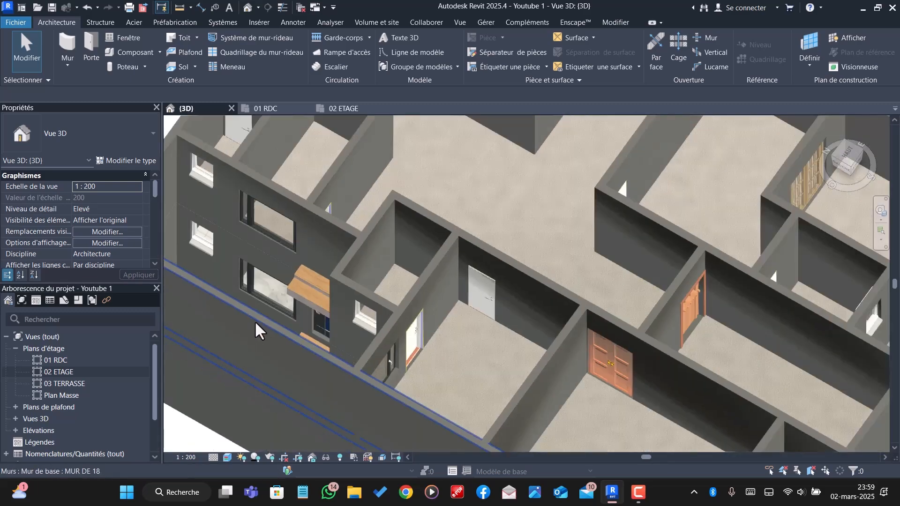
scroll(254, 321, "down", 5)
middle_click_drag(402, 311, 387, 243, "shift")
middle_click_drag(530, 294, 527, 441, "shift")
scroll(518, 321, "up", 2)
scroll(558, 323, "down", 2)
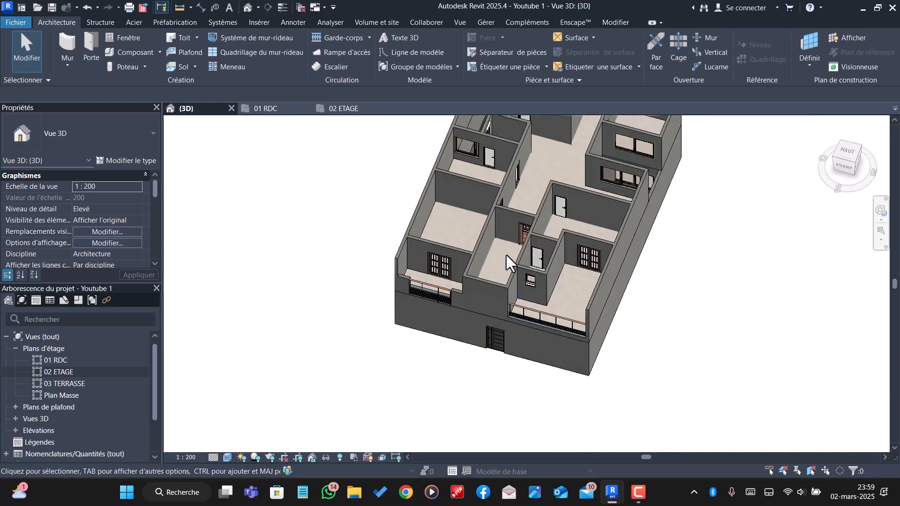
scroll(597, 350, "down", 3)
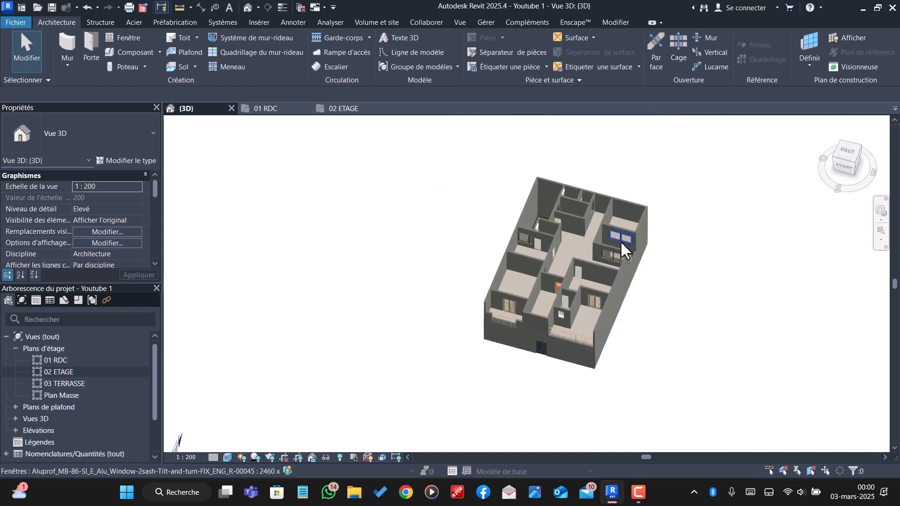
scroll(615, 246, "up", 6)
middle_click_drag(584, 326, 548, 364, "shift")
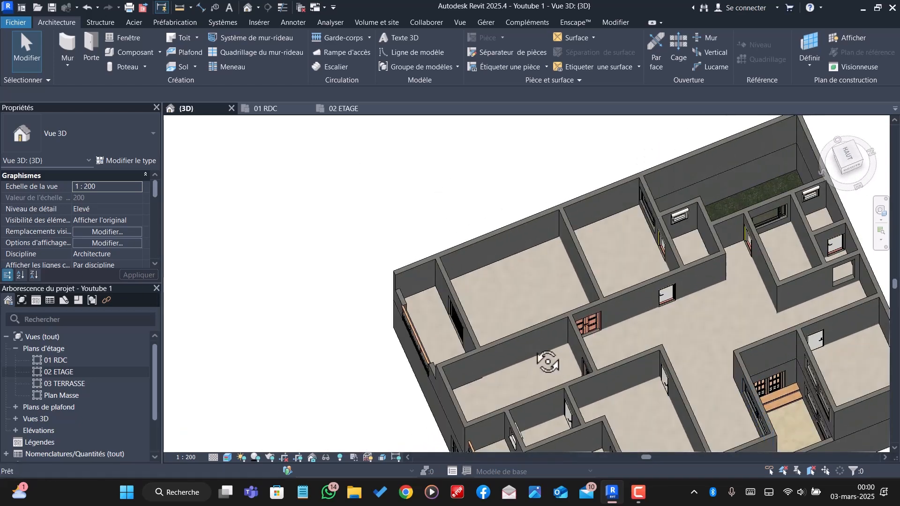
scroll(604, 325, "down", 6)
scroll(569, 301, "up", 10)
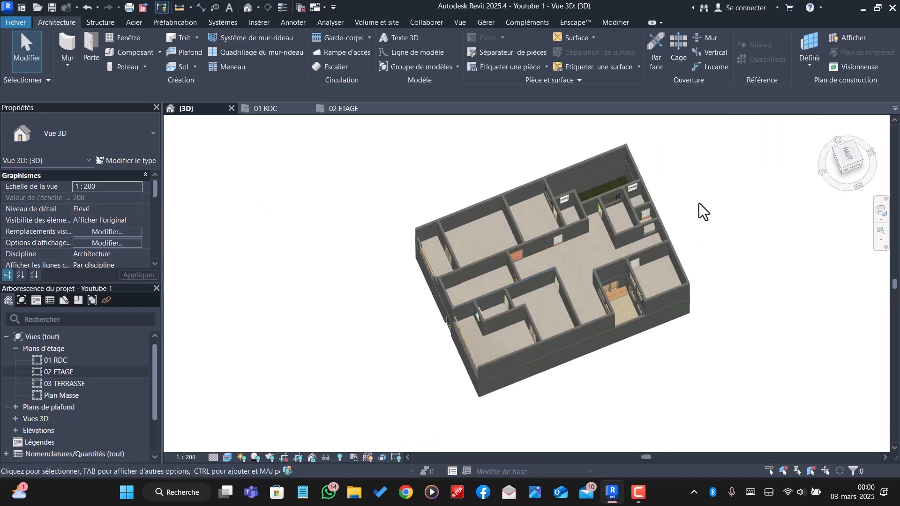
middle_click_drag(583, 304, 661, 183, "shift")
scroll(533, 276, "down", 5)
middle_click_drag(533, 277, 516, 310, "shift")
scroll(591, 286, "up", 3)
middle_click_drag(592, 289, 727, 275, "shift")
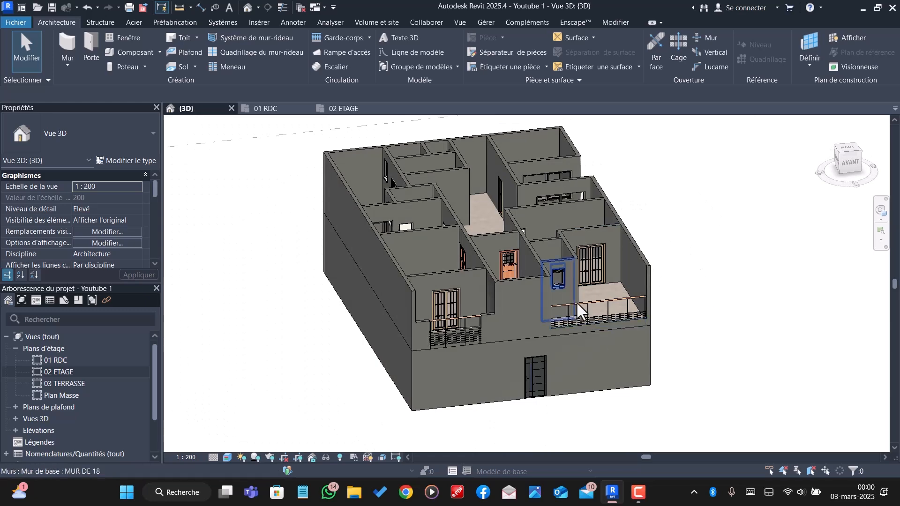
middle_click_drag(576, 305, 534, 260, "shift")
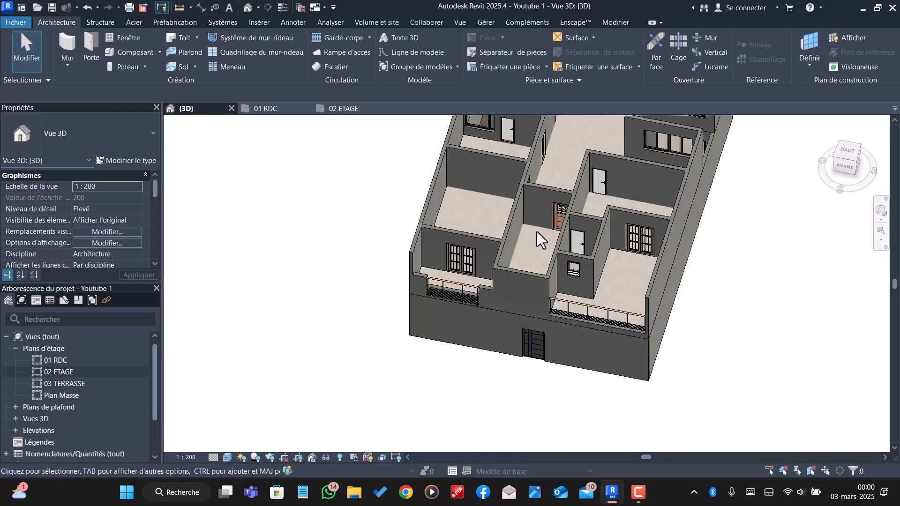
scroll(529, 339, "down", 3)
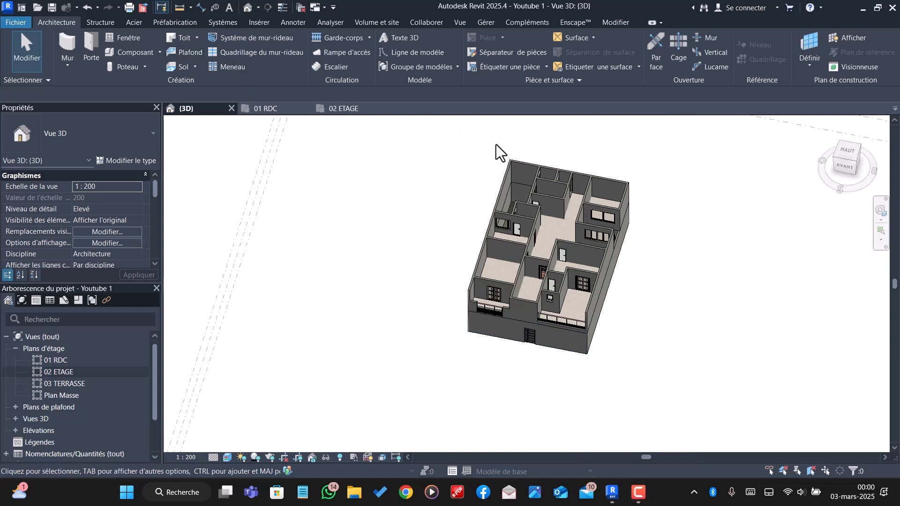
scroll(496, 145, "down", 1)
scroll(609, 313, "up", 3)
scroll(659, 355, "down", 4)
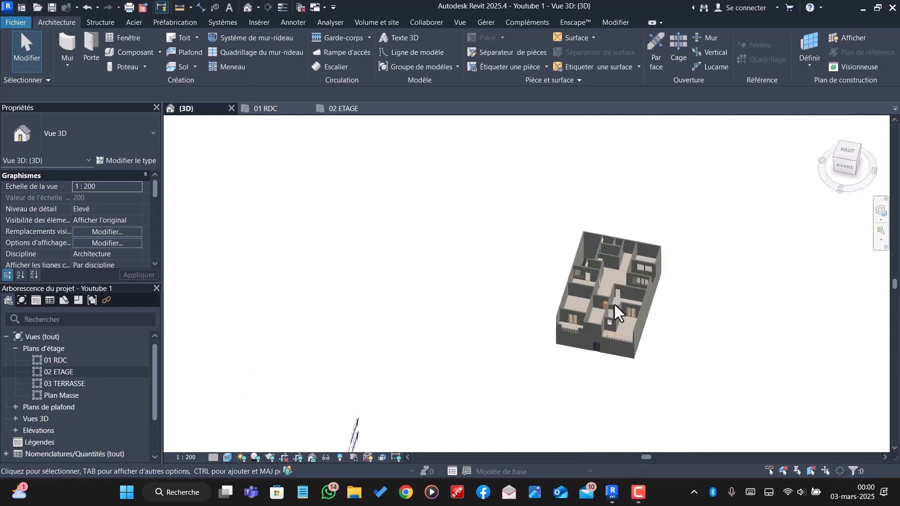
- Examine the whole two-storey building in 3D from the front and above, including the façade, upper rooms and both railings
scroll(604, 295, "up", 2)
scroll(524, 282, "down", 3)
scroll(496, 281, "up", 3)
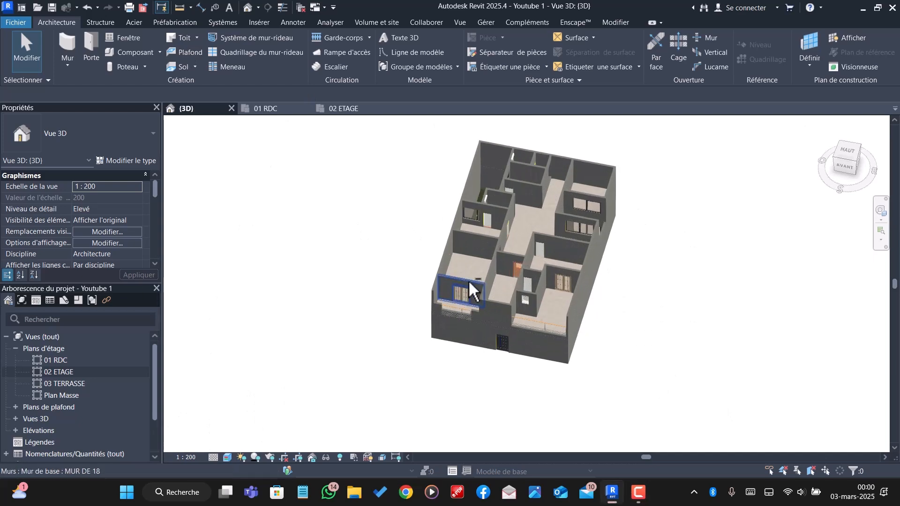
scroll(624, 358, "down", 2)
scroll(565, 341, "up", 2)
scroll(535, 322, "up", 1)
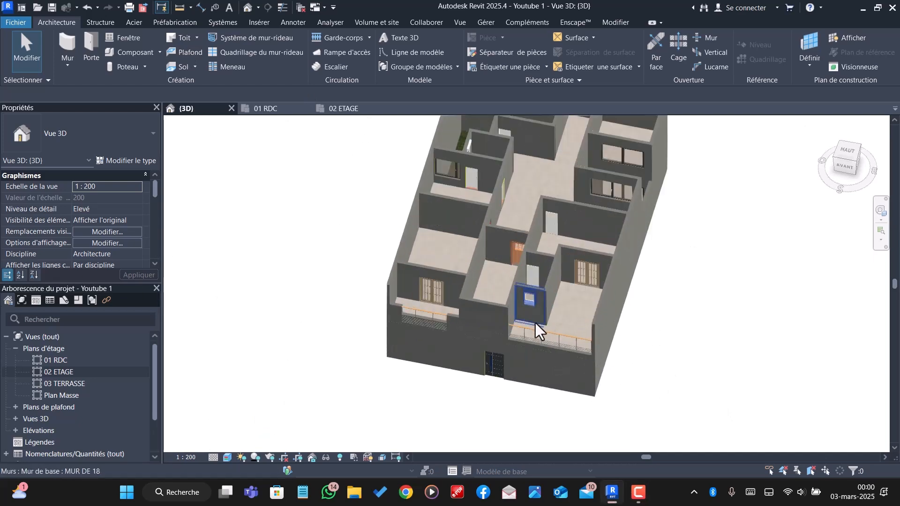
scroll(485, 294, "up", 2)
scroll(468, 356, "down", 2)
middle_click_drag(467, 355, 490, 277, "shift")
scroll(471, 255, "up", 1)
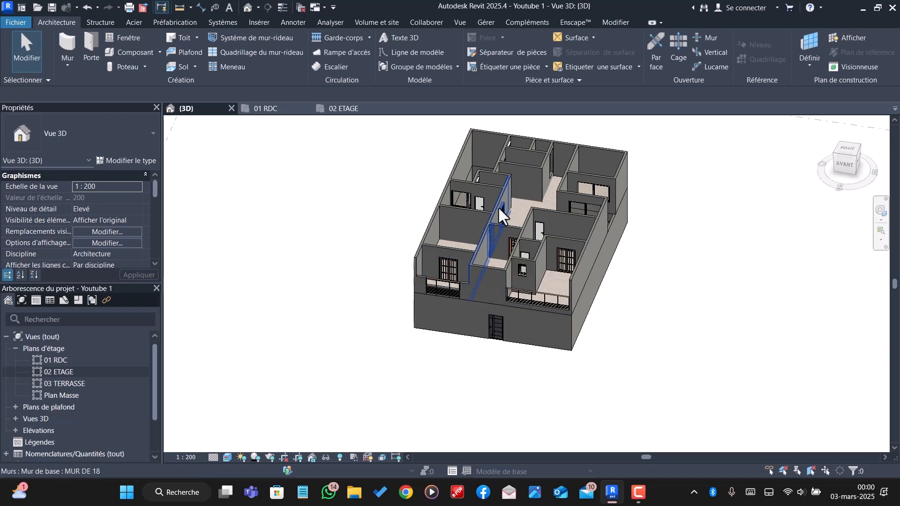
scroll(741, 331, "down", 2)
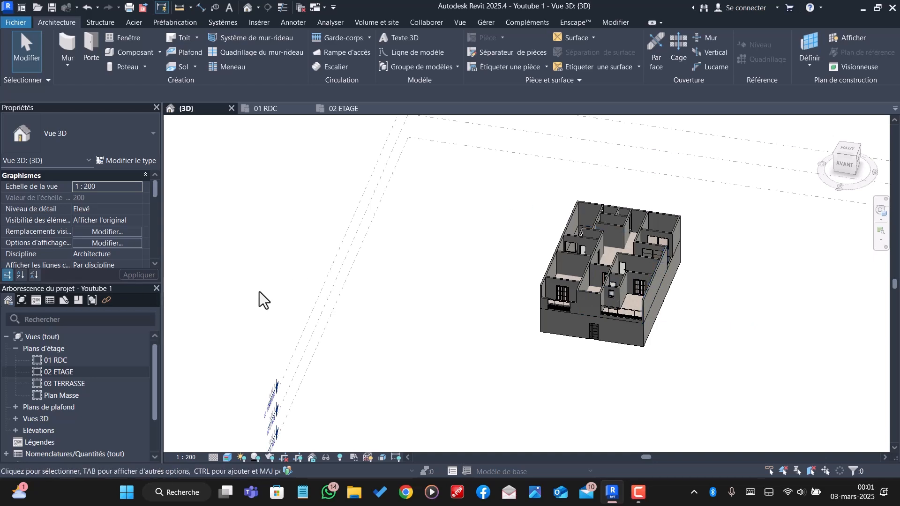
scroll(259, 292, "down", 1)
scroll(518, 263, "up", 2)
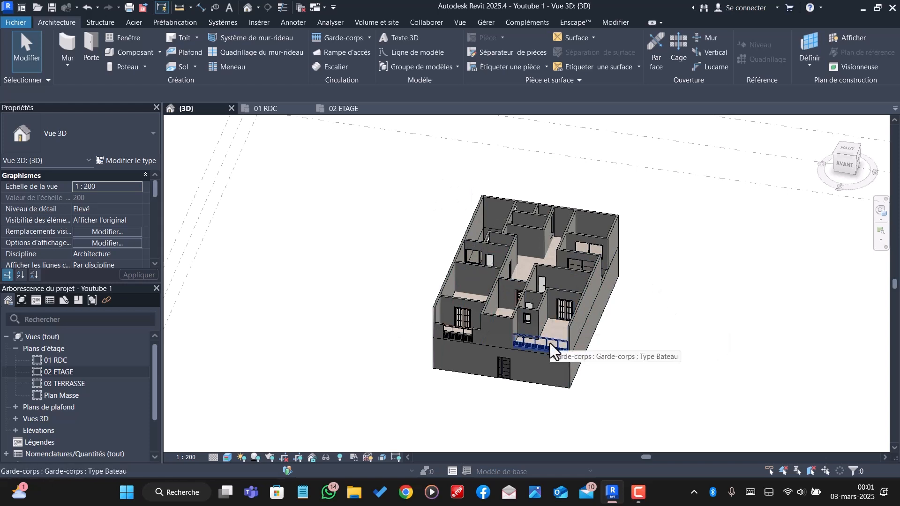
mouse_move(647, 499)
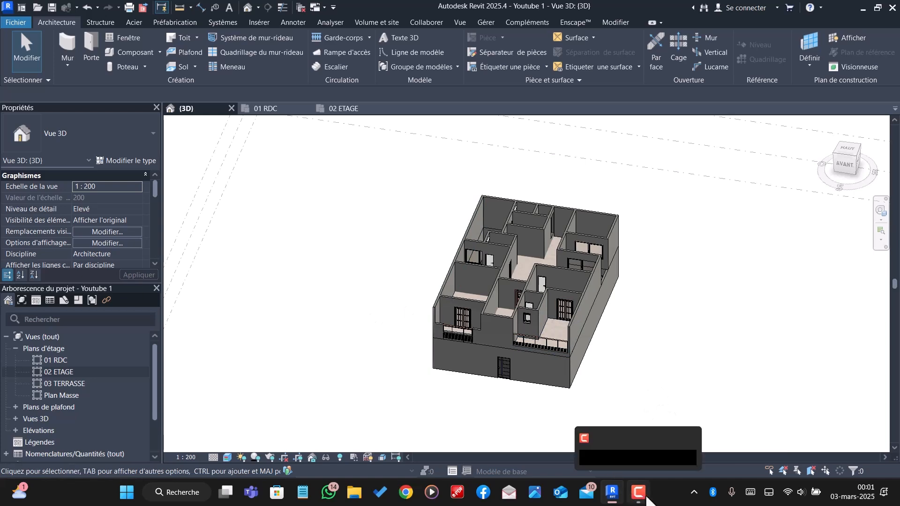